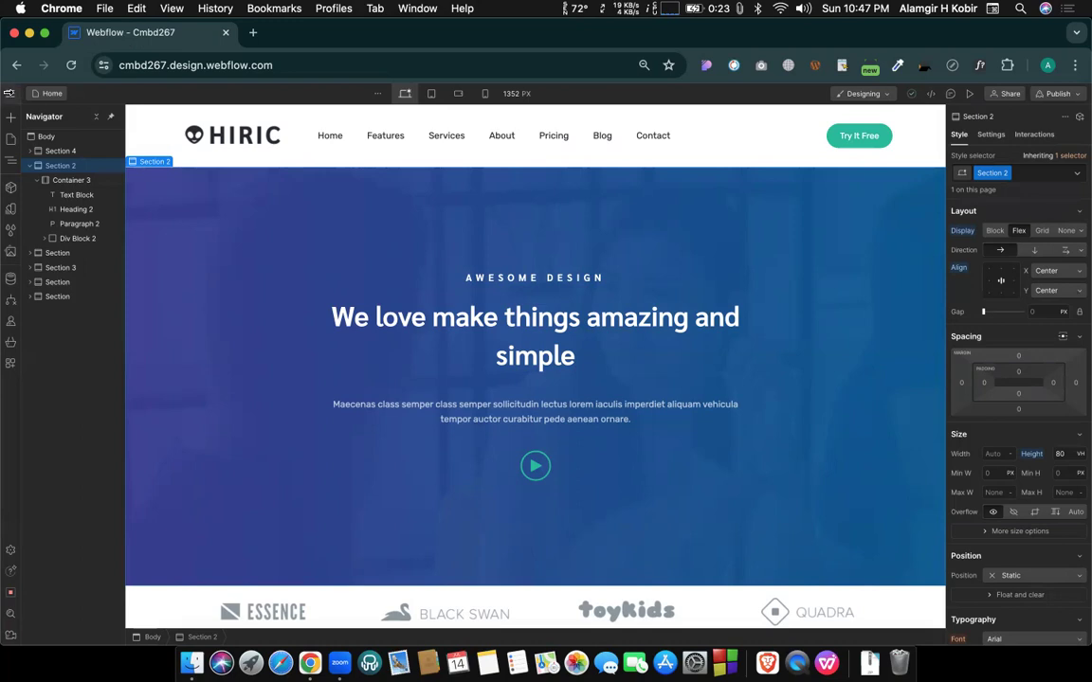
# Open codemanbd.com in a new browser tab and go to its Courses page.
pyautogui.click(52, 94)
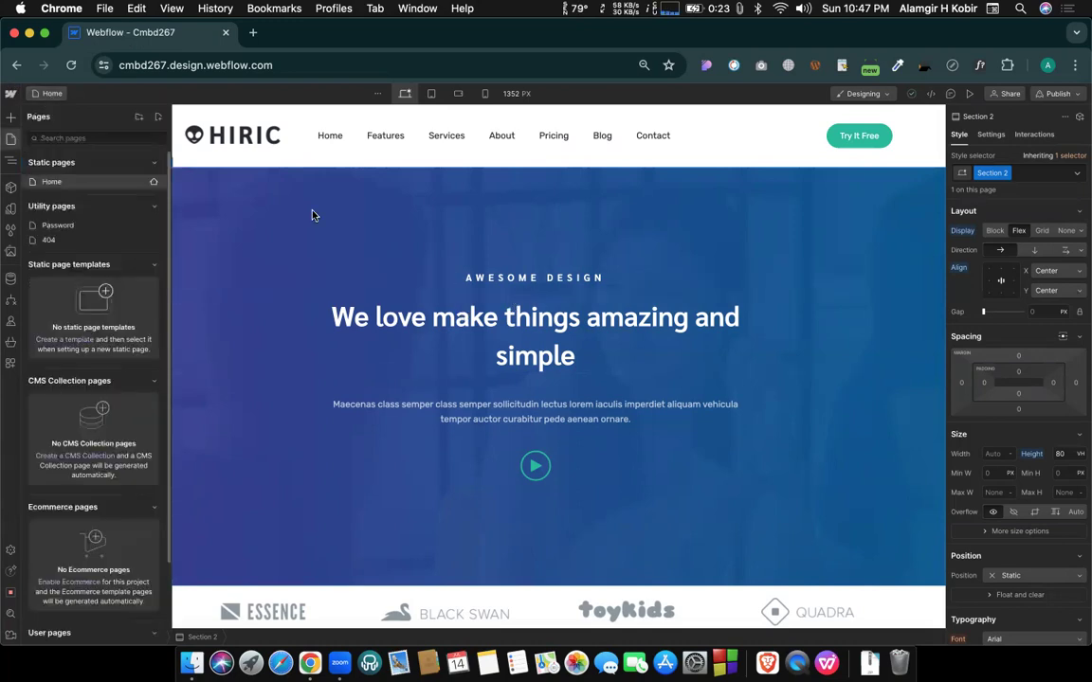
pyautogui.click(253, 32)
pyautogui.write('codemanbd.com')
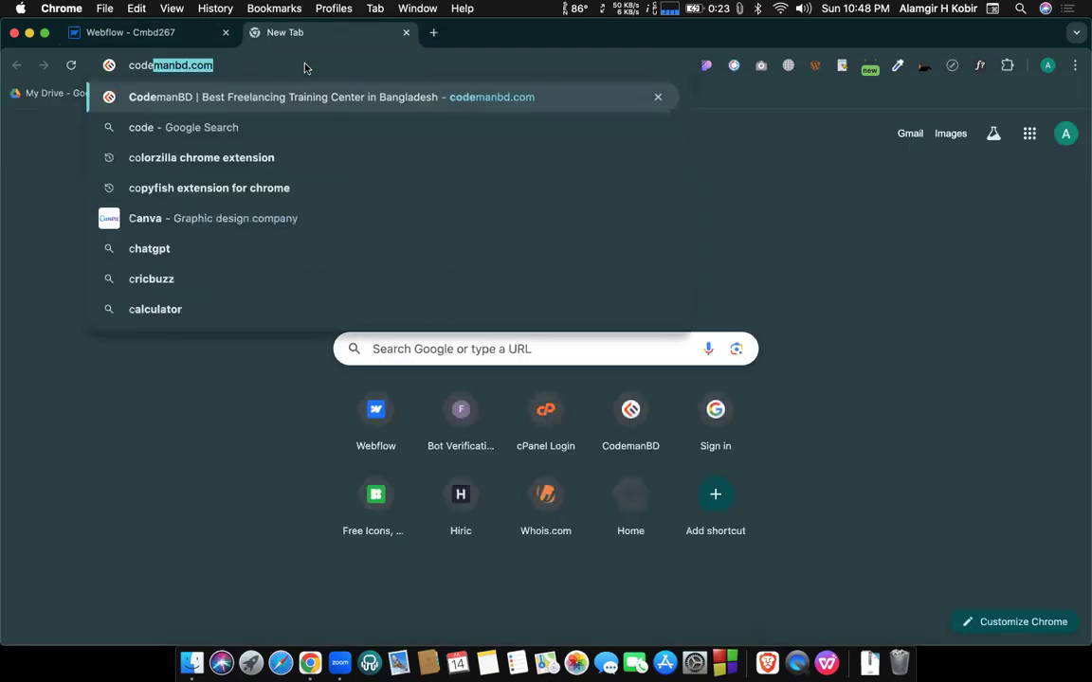
pyautogui.press('Return')
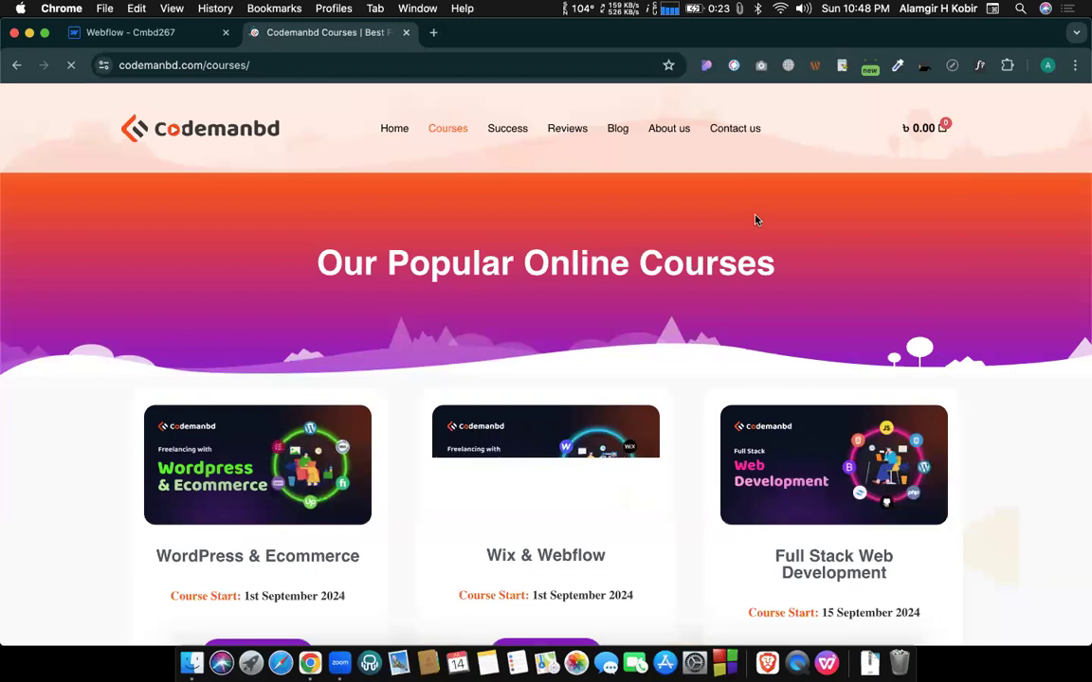
# Examine the full length of the Courses page, paying attention to its header and footer.
pyautogui.scroll(-20, 756, 220)
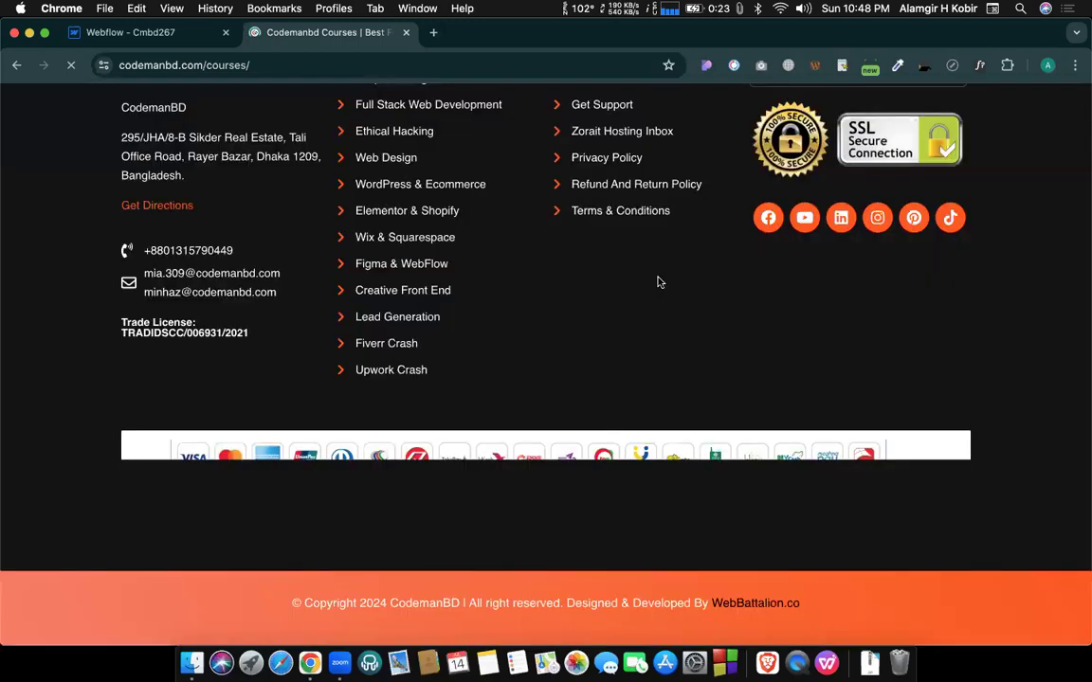
pyautogui.scroll(3, 660, 281)
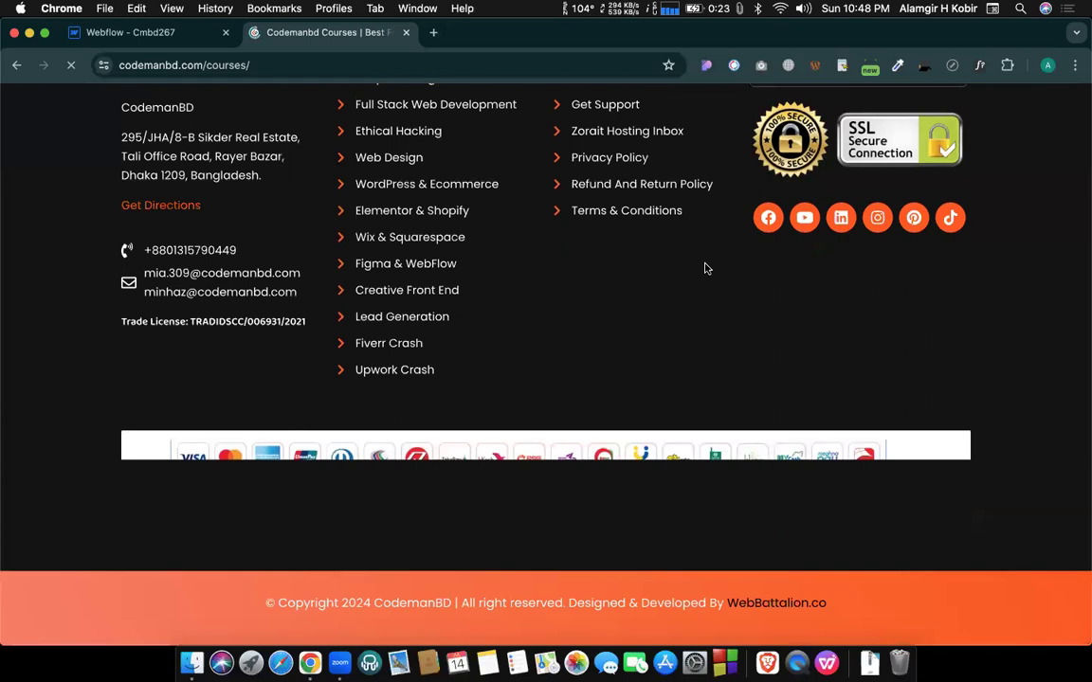
pyautogui.scroll(1, 705, 269)
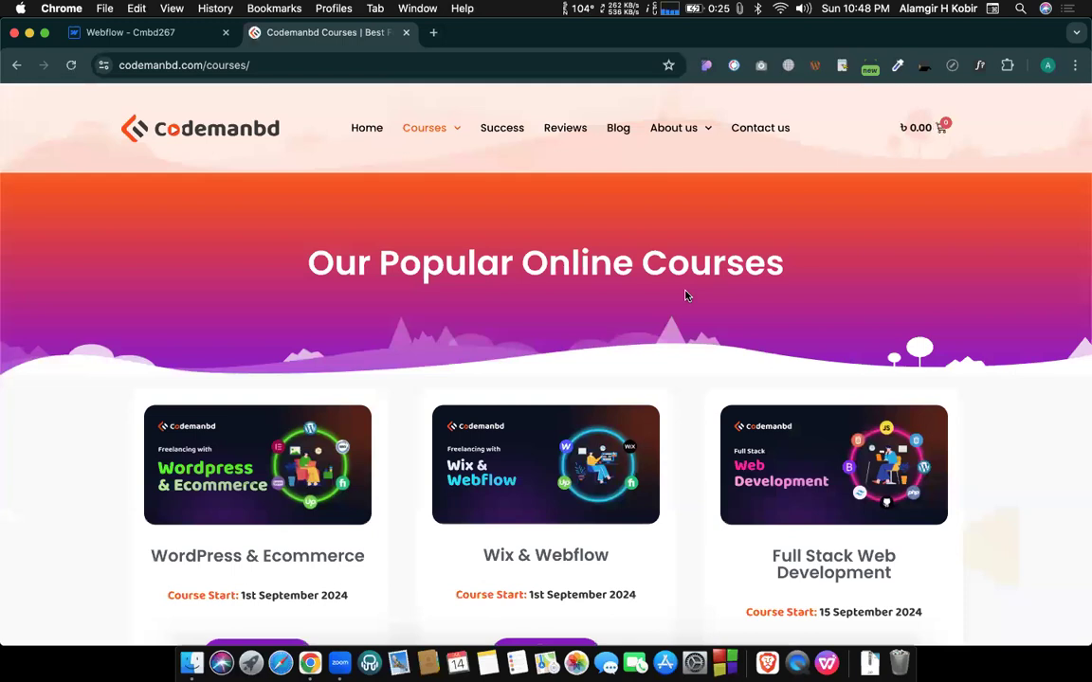
pyautogui.scroll(-20, 688, 296)
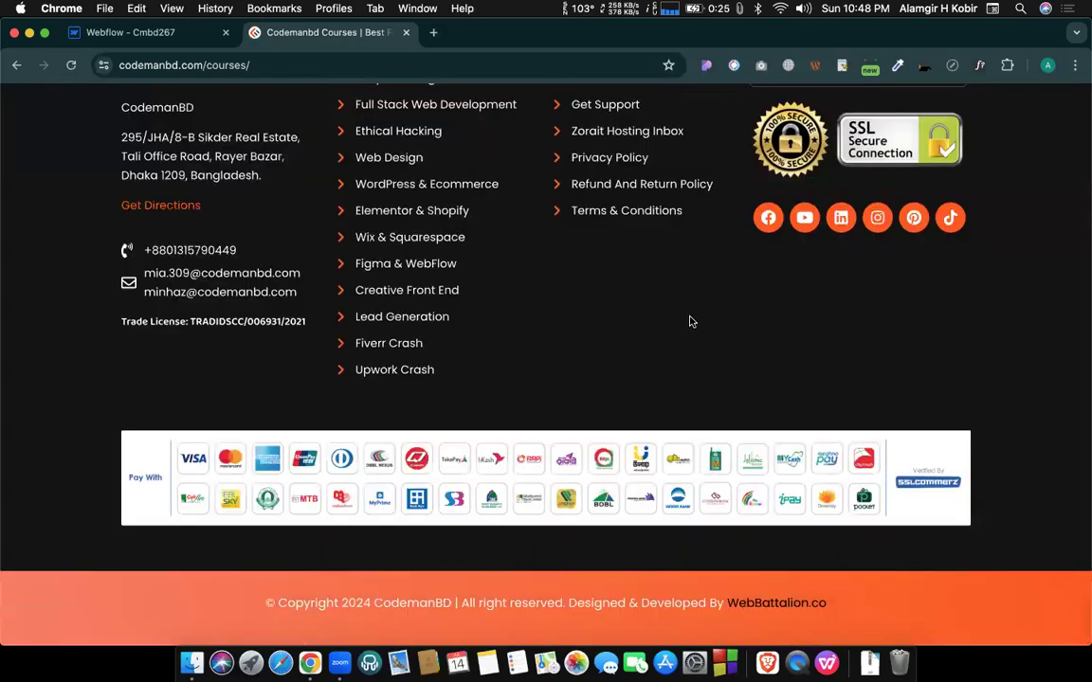
pyautogui.scroll(2, 690, 321)
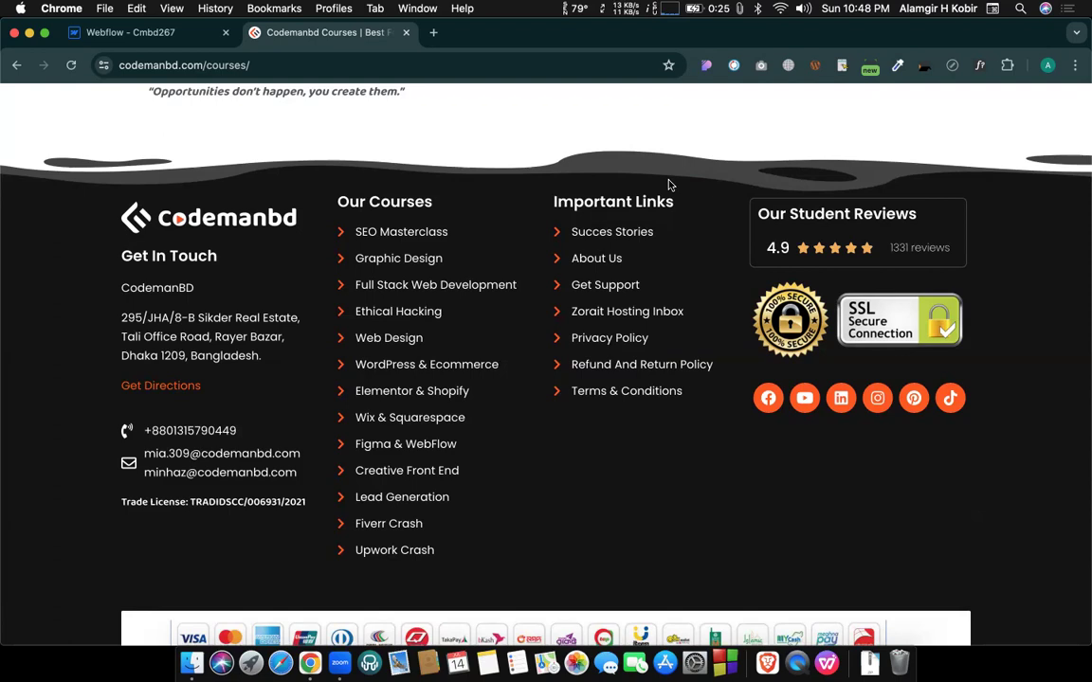
pyautogui.scroll(1, 669, 185)
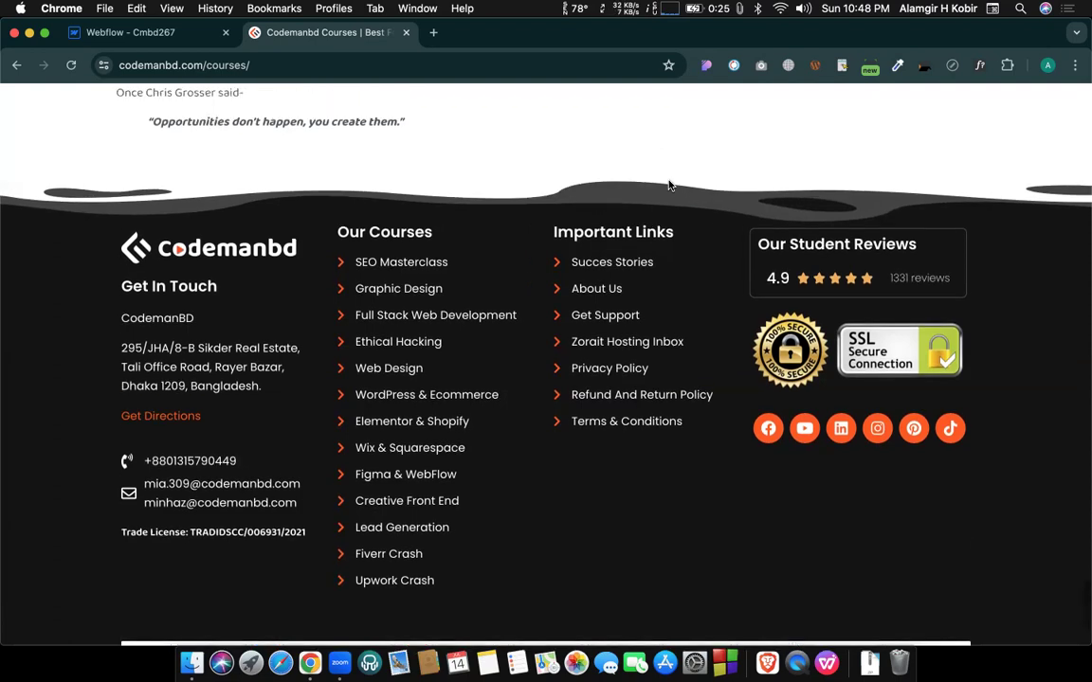
pyautogui.scroll(20, 669, 185)
pyautogui.scroll(-20, 670, 185)
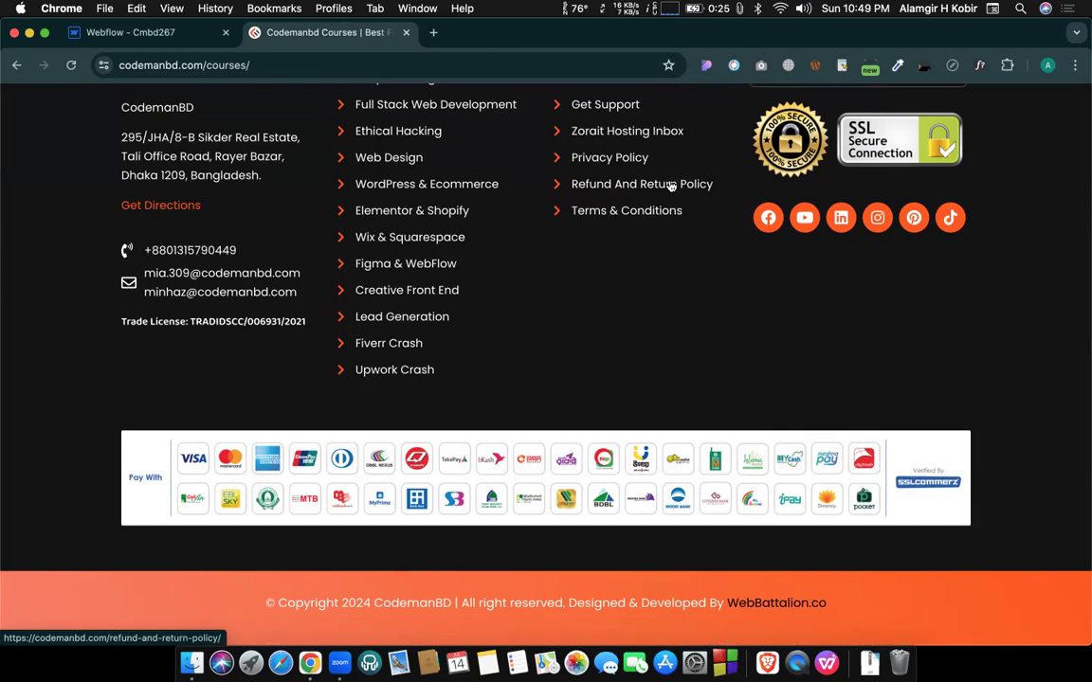
pyautogui.scroll(15, 669, 185)
pyautogui.scroll(-15, 669, 184)
pyautogui.scroll(20, 669, 184)
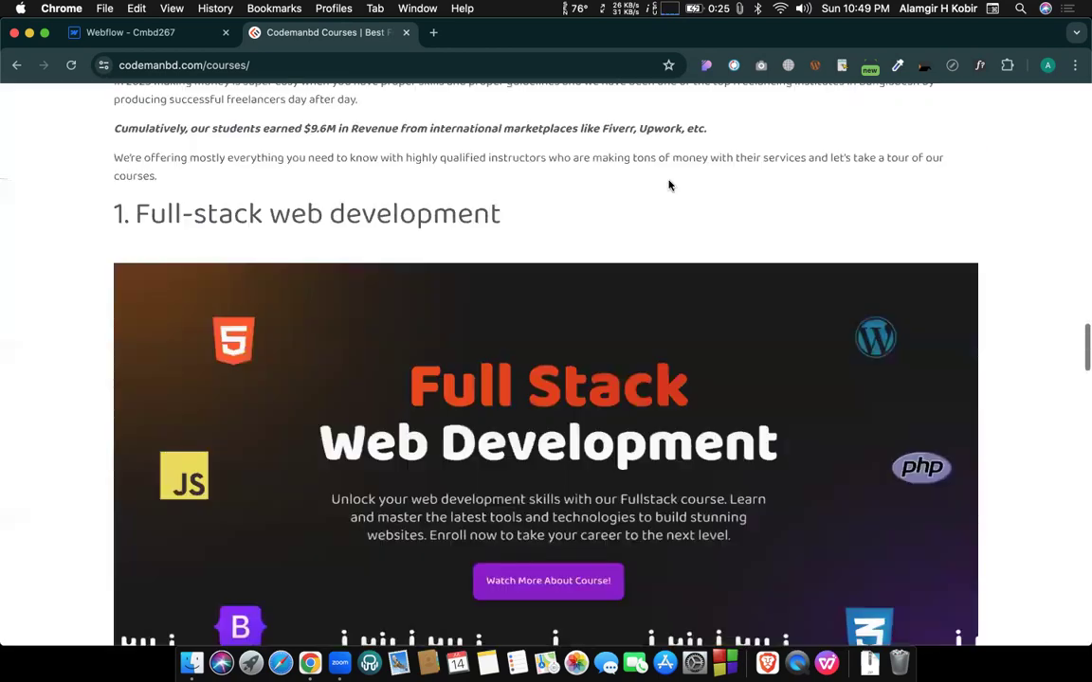
pyautogui.scroll(-20, 670, 185)
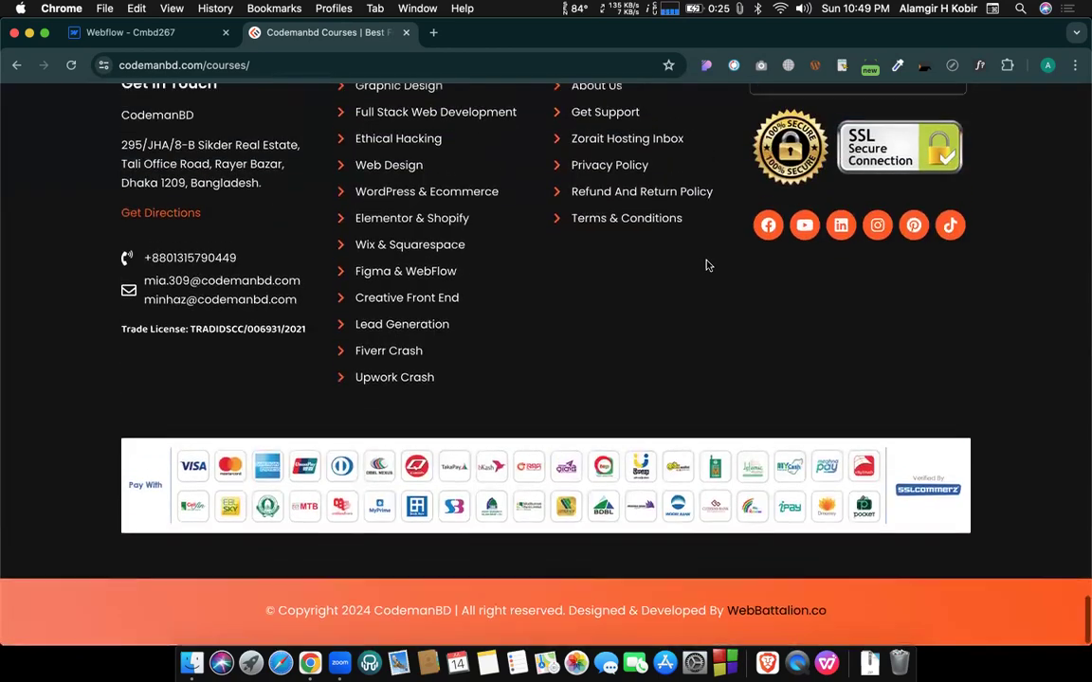
pyautogui.scroll(20, 706, 265)
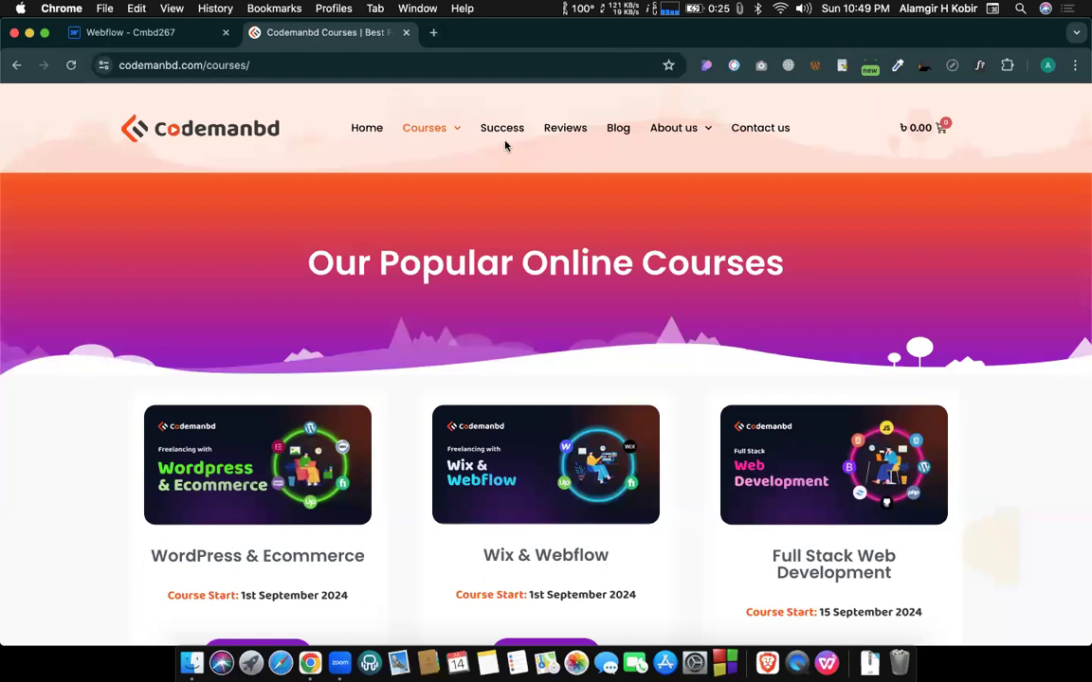
# Review the header's Courses and About us submenus and compare the page header with the footer links.
pyautogui.moveTo(411, 134)
pyautogui.scroll(-2, 581, 310)
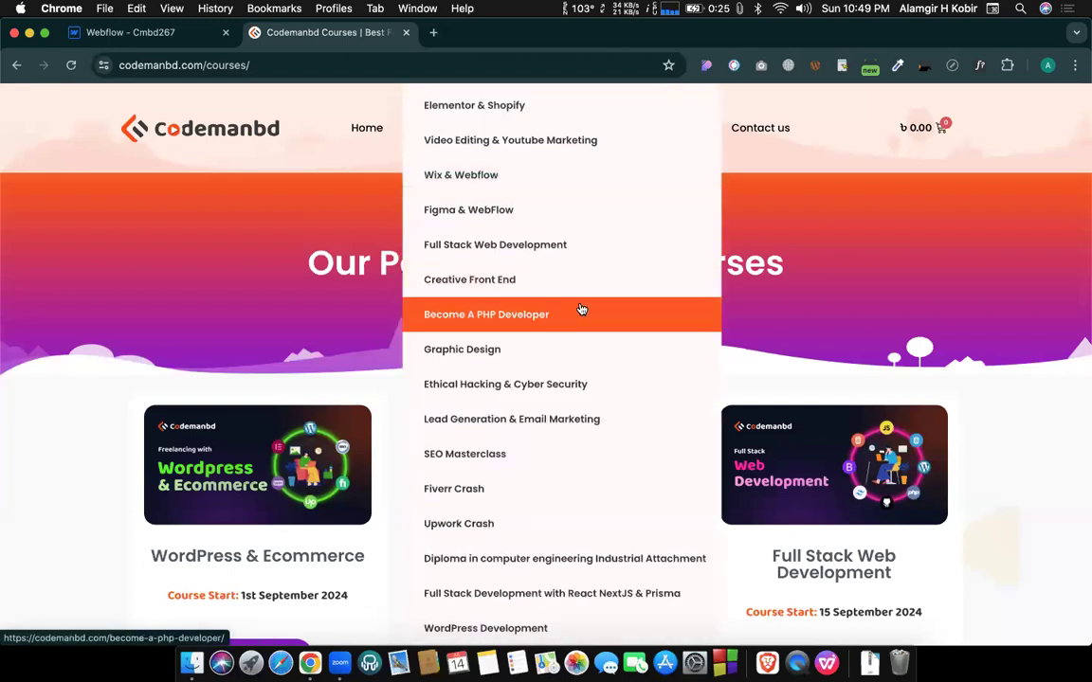
pyautogui.scroll(2, 530, 445)
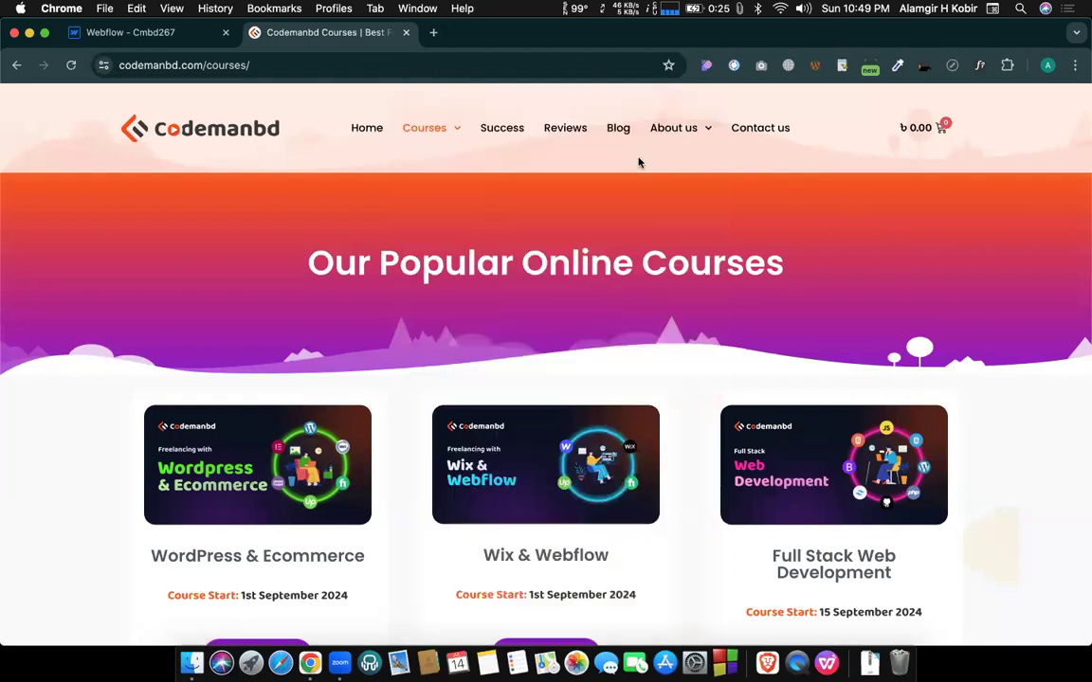
pyautogui.moveTo(675, 139)
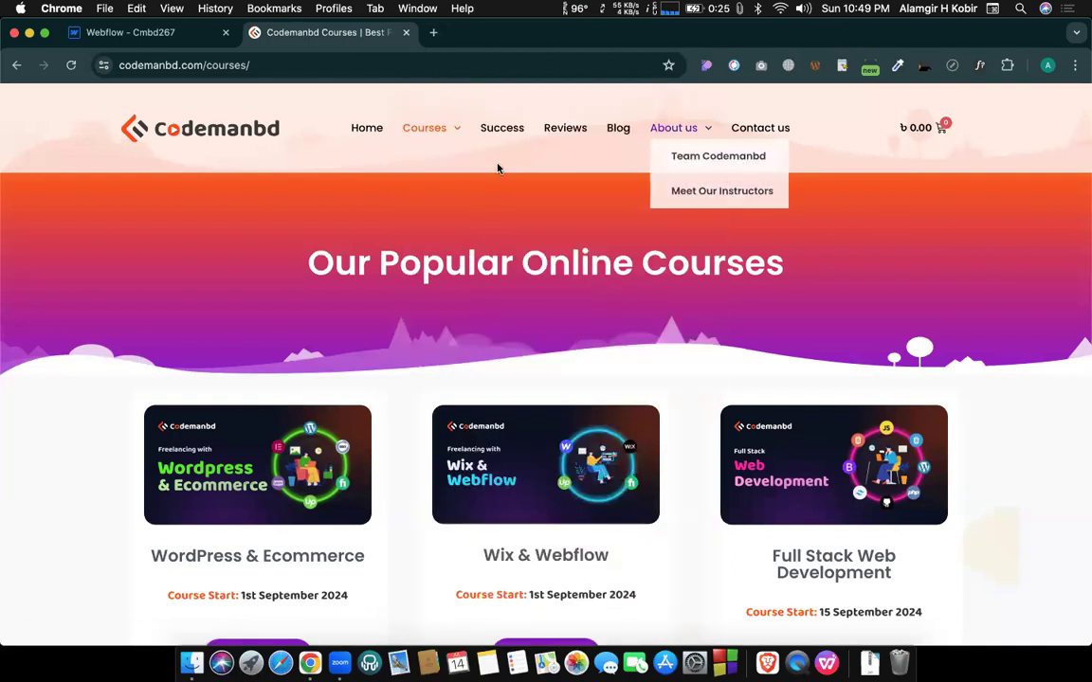
pyautogui.scroll(-10, 493, 302)
pyautogui.scroll(10, 493, 303)
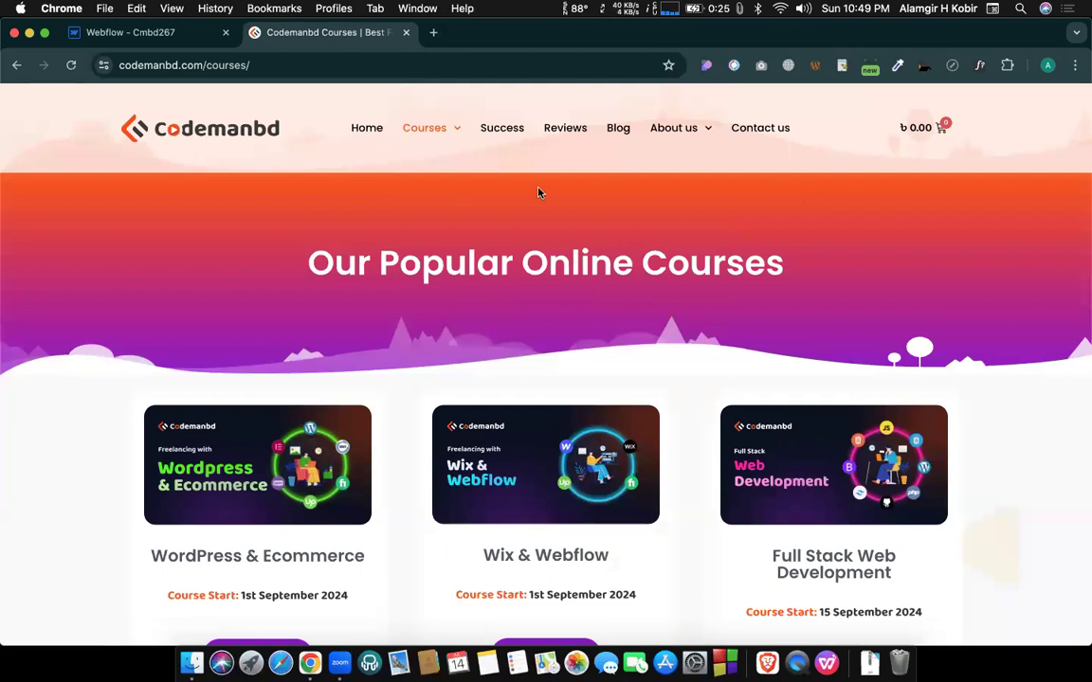
pyautogui.scroll(-15, 338, 222)
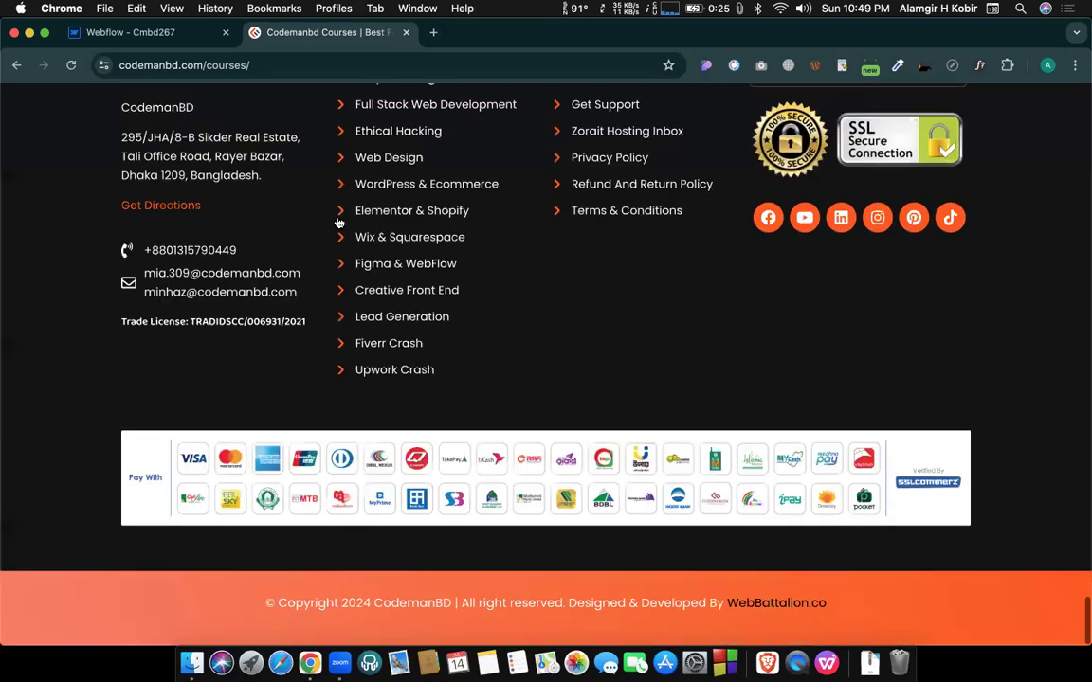
pyautogui.scroll(3, 473, 357)
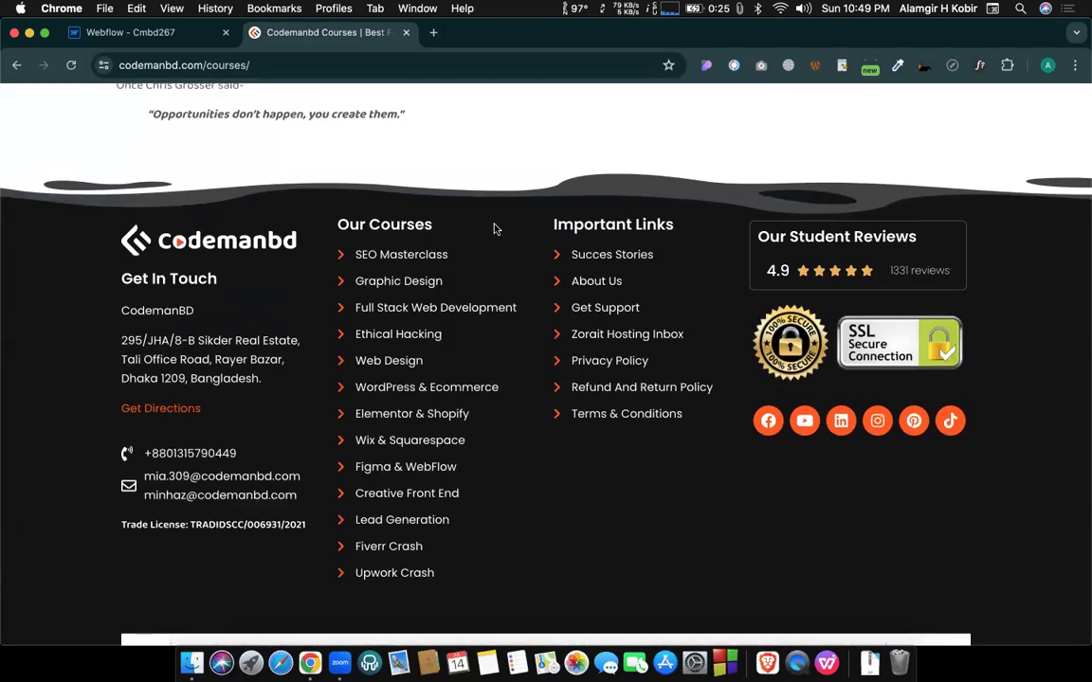
pyautogui.scroll(15, 493, 227)
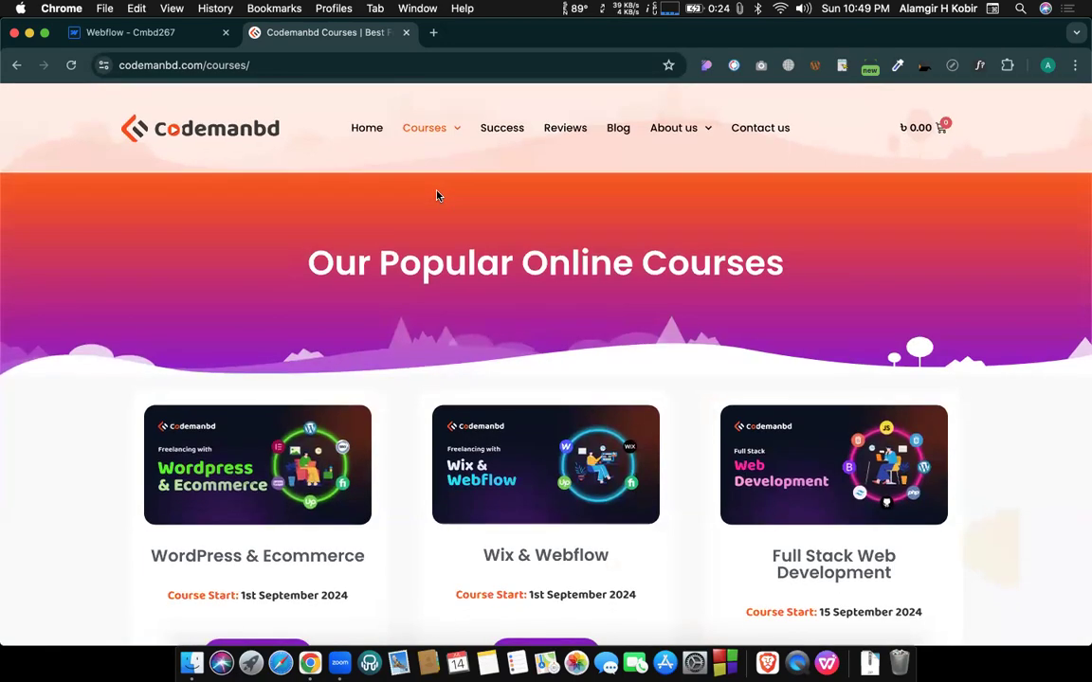
# Switch back to the Webflow project and create a new page named "About US" with no parent folder.
pyautogui.click(159, 35)
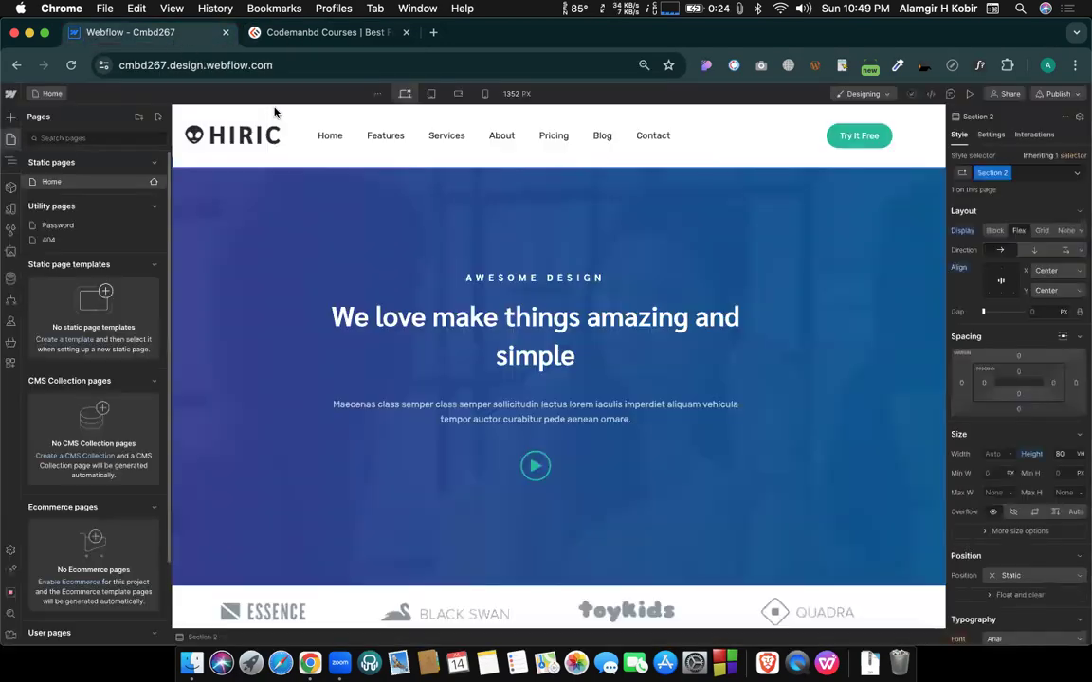
pyautogui.click(157, 120)
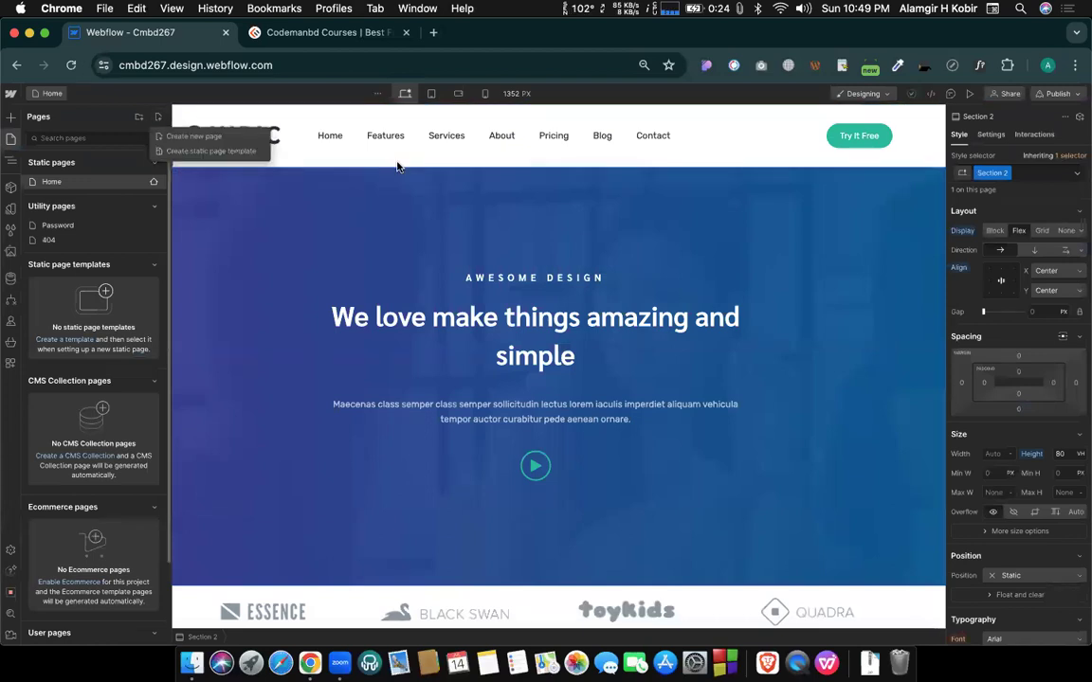
pyautogui.click(172, 140)
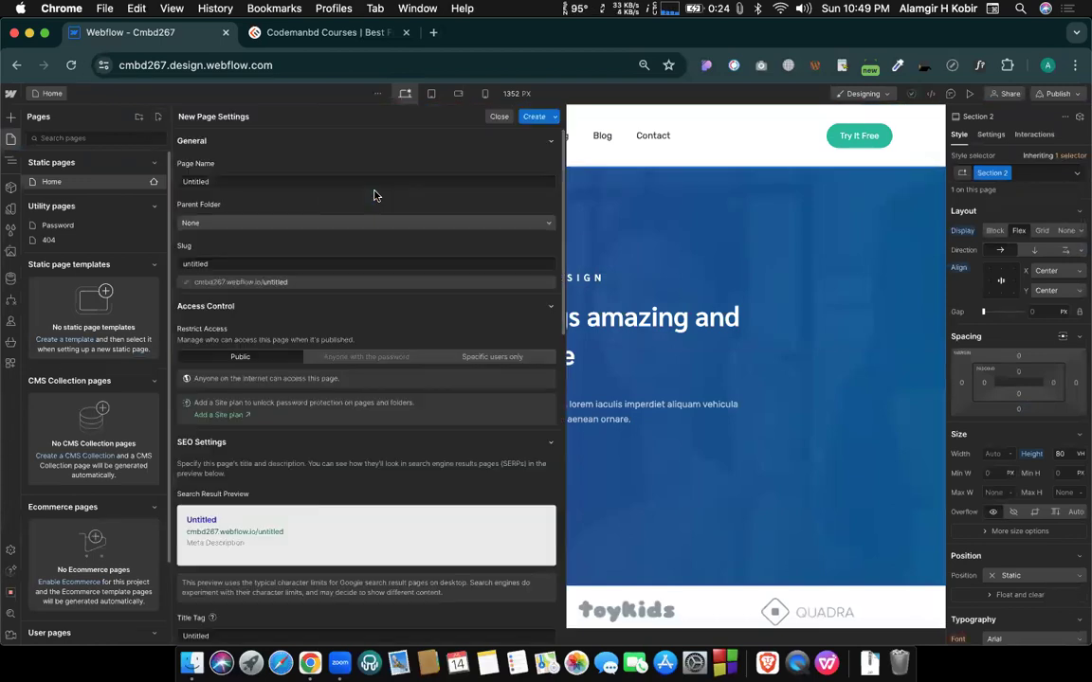
pyautogui.doubleClick(197, 181)
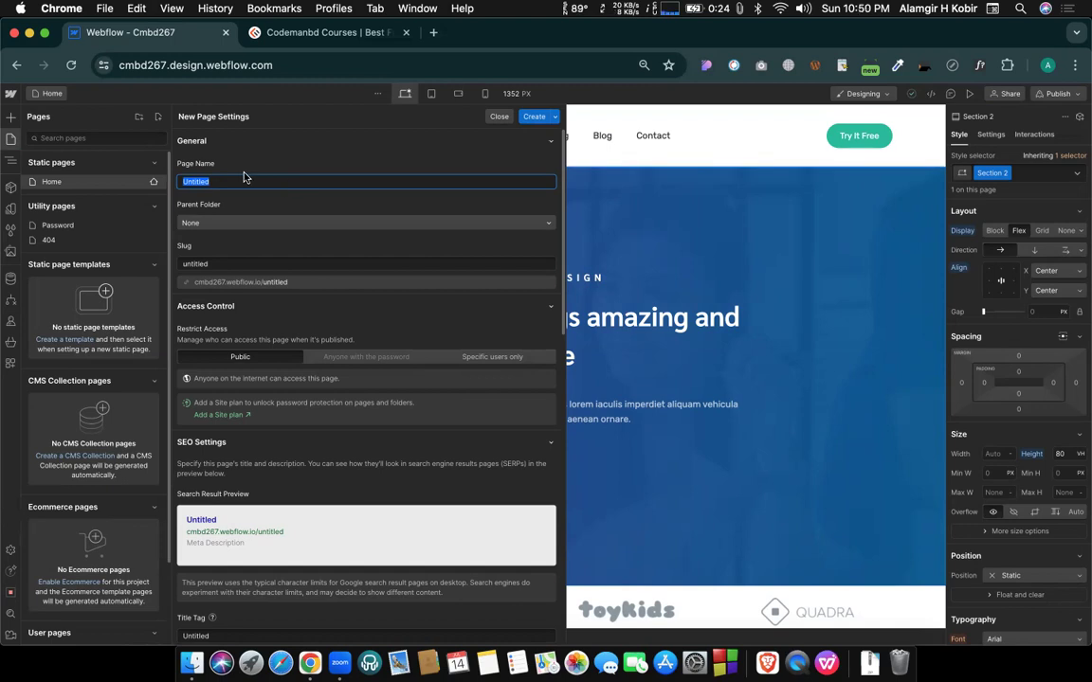
pyautogui.write('Abut')
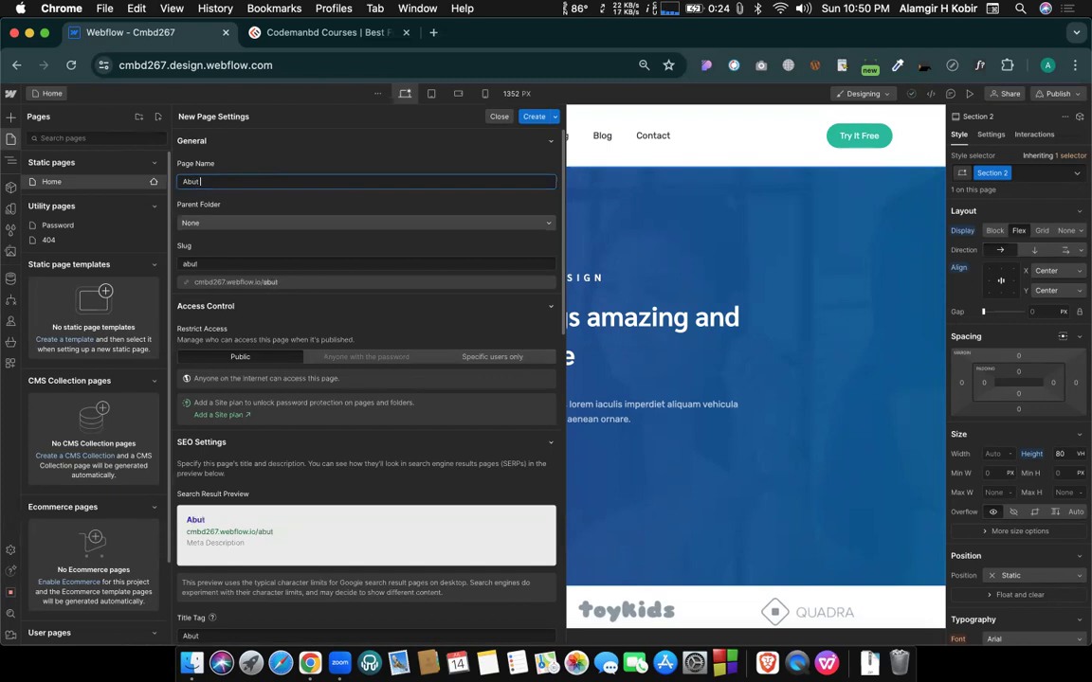
pyautogui.press('BackSpace')
pyautogui.press('BackSpace')
pyautogui.press('BackSpace')
pyautogui.write('bout US')
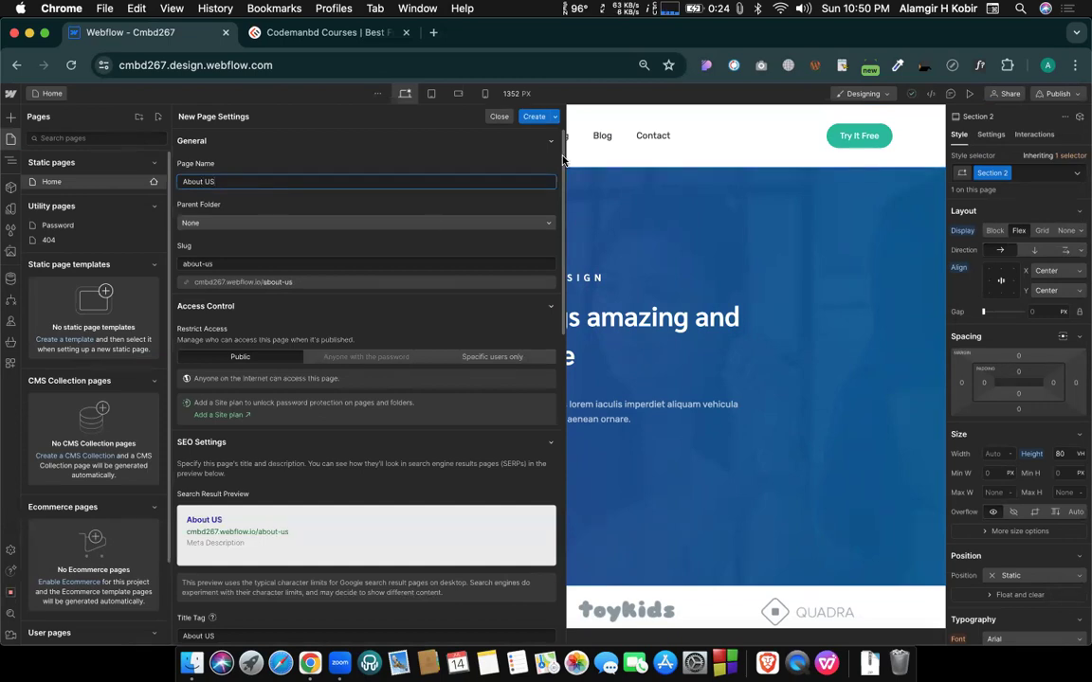
pyautogui.click(533, 118)
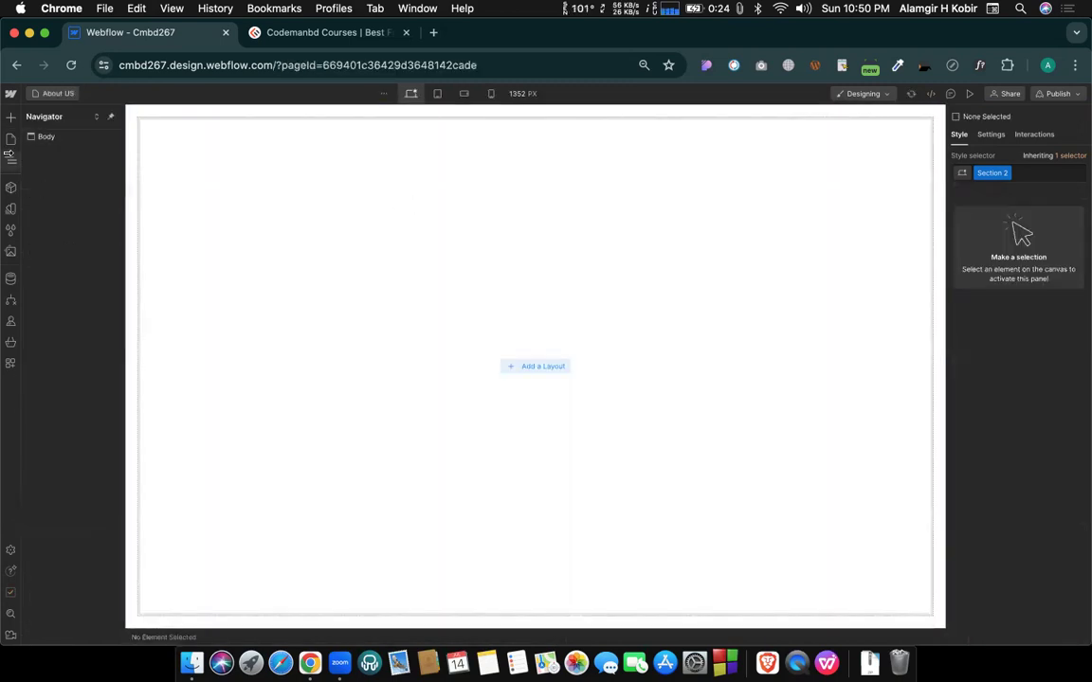
# Copy the header section, Section 4, from the Home page and paste it into the About US page's body.
pyautogui.click(11, 187)
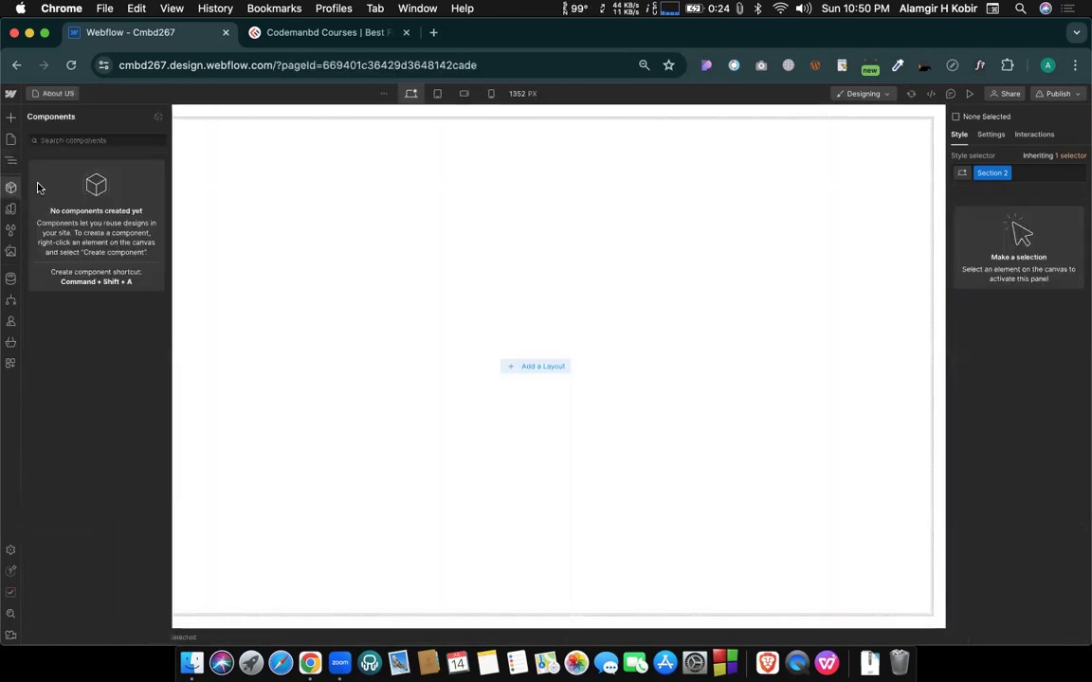
pyautogui.click(10, 140)
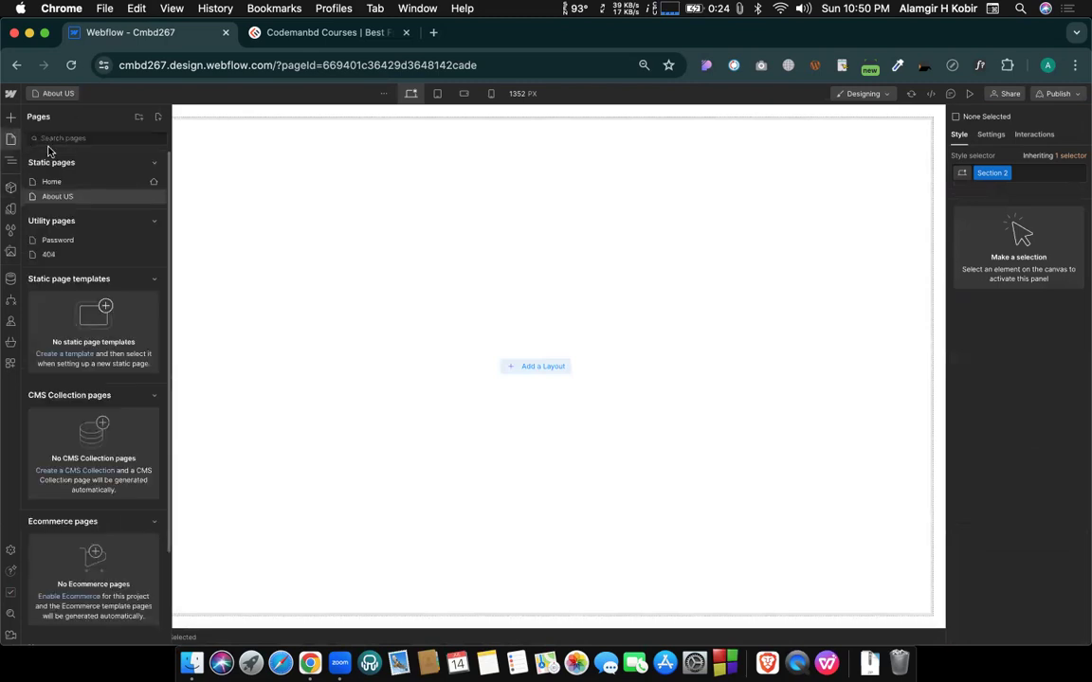
pyautogui.click(62, 182)
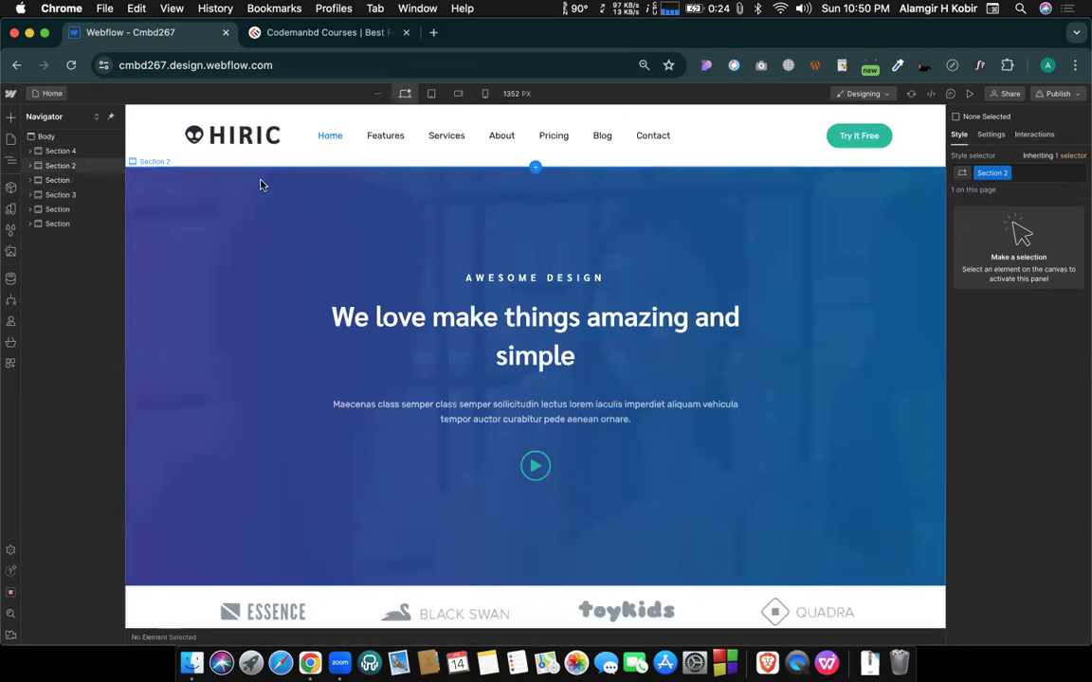
pyautogui.click(47, 94)
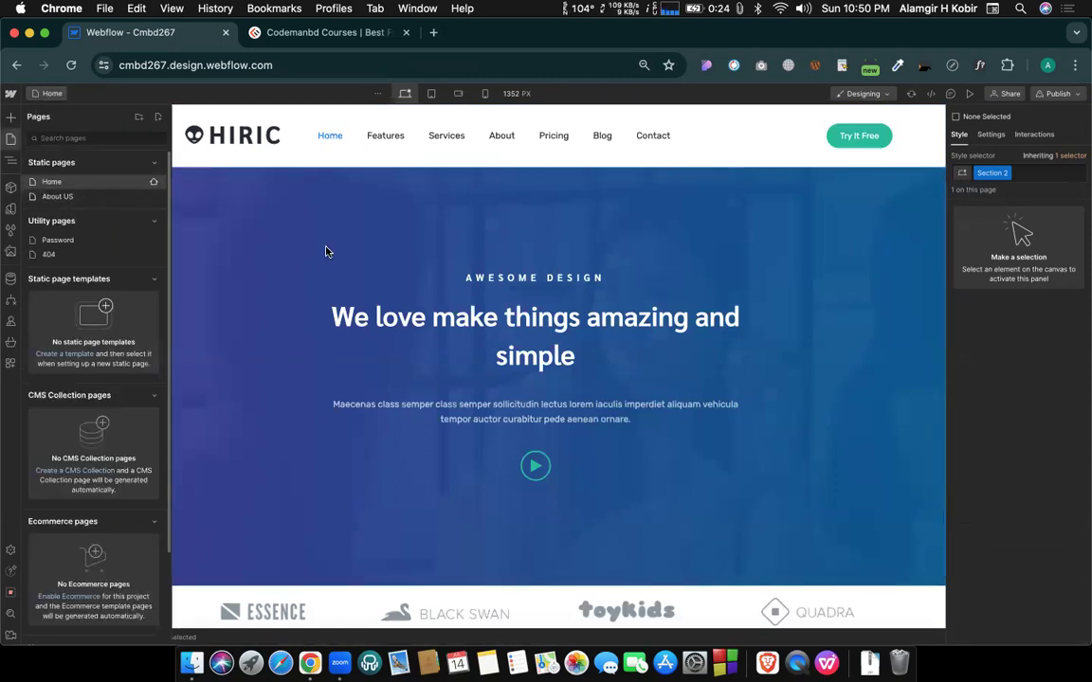
pyautogui.click(199, 160)
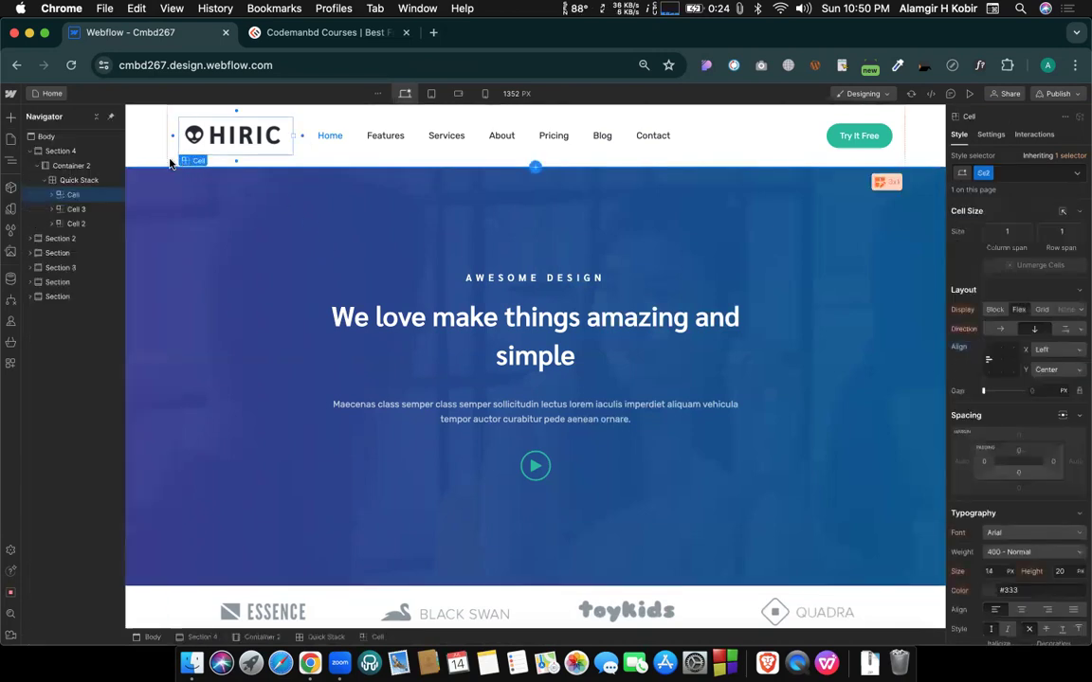
pyautogui.click(157, 163)
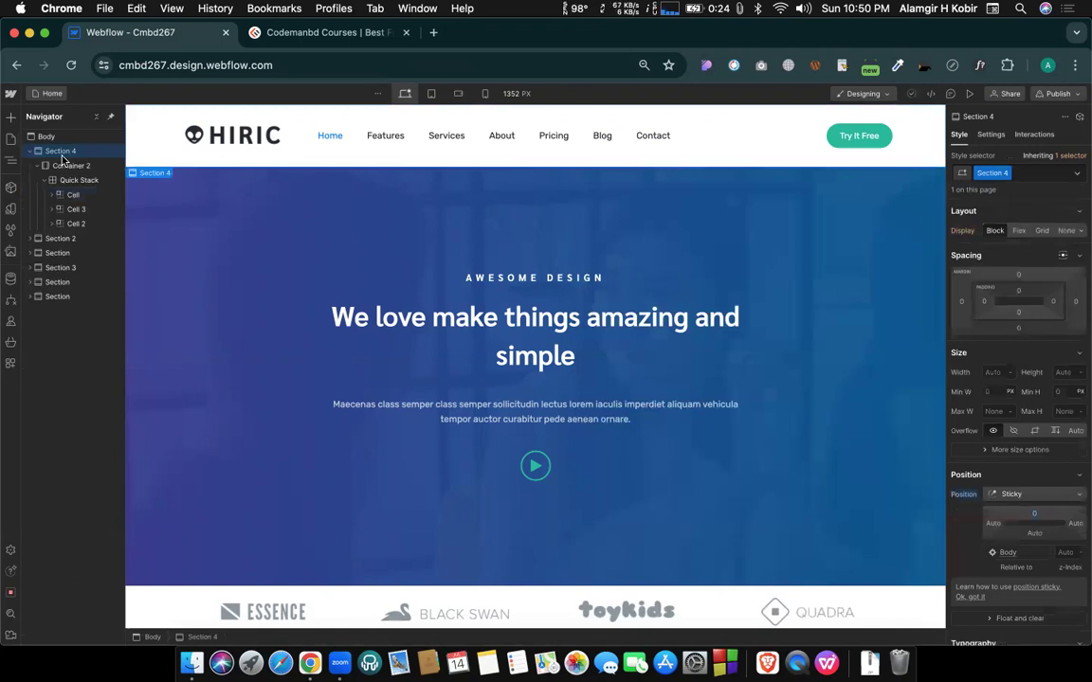
pyautogui.click(52, 93)
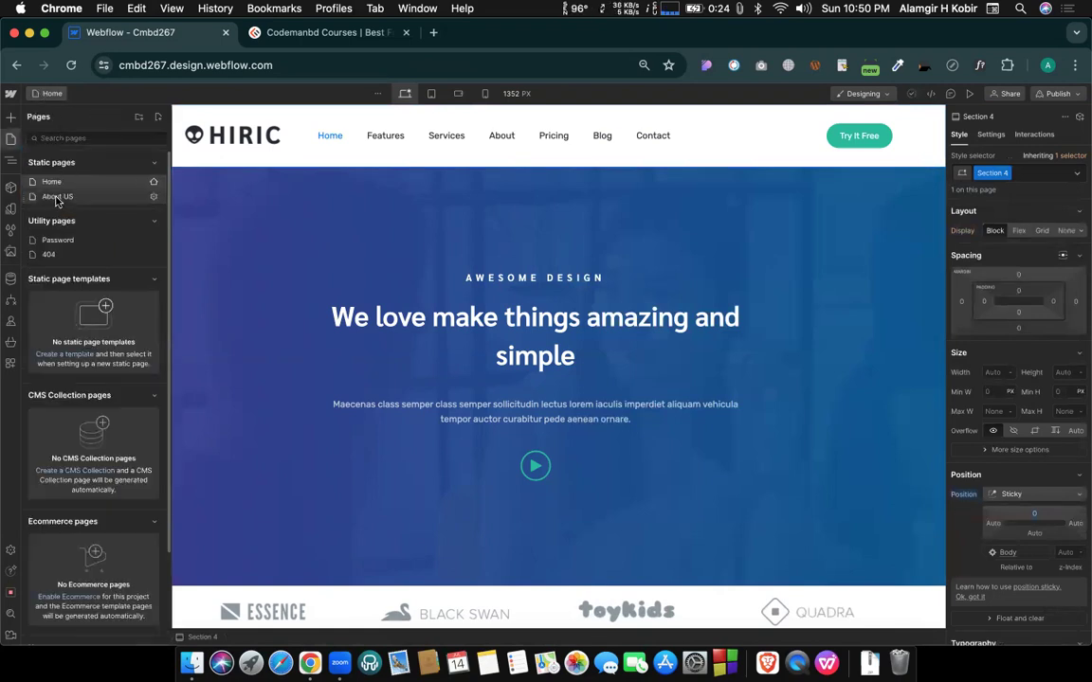
pyautogui.click(62, 197)
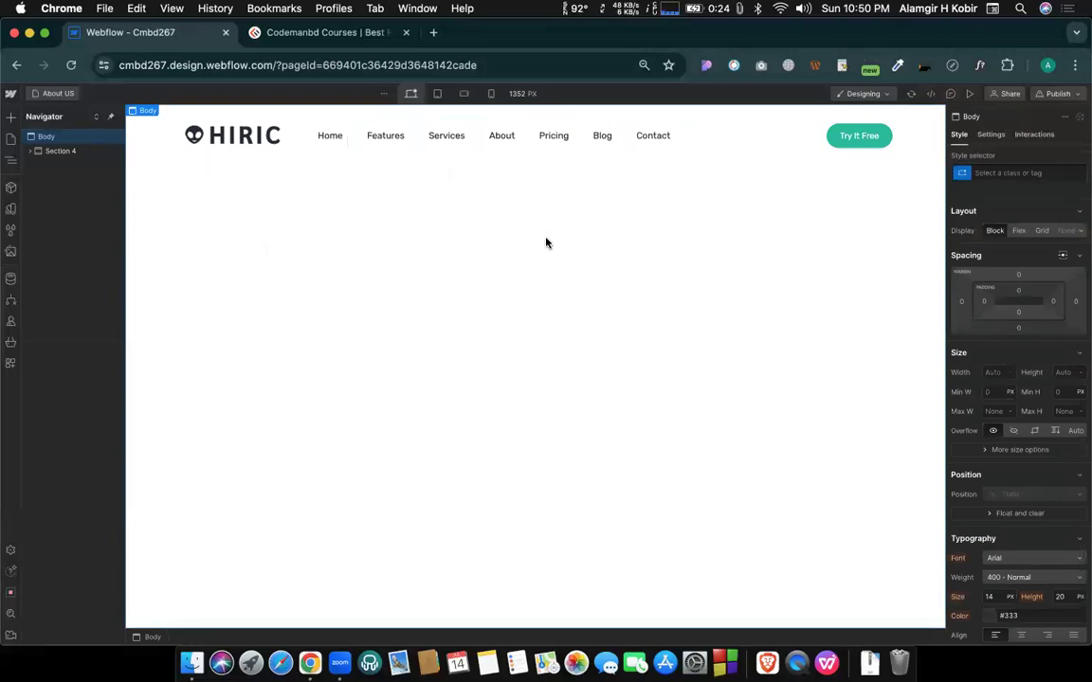
# Move the pasted header's Try It Free button into the nav menu, ahead of the Home link.
pyautogui.click(816, 145)
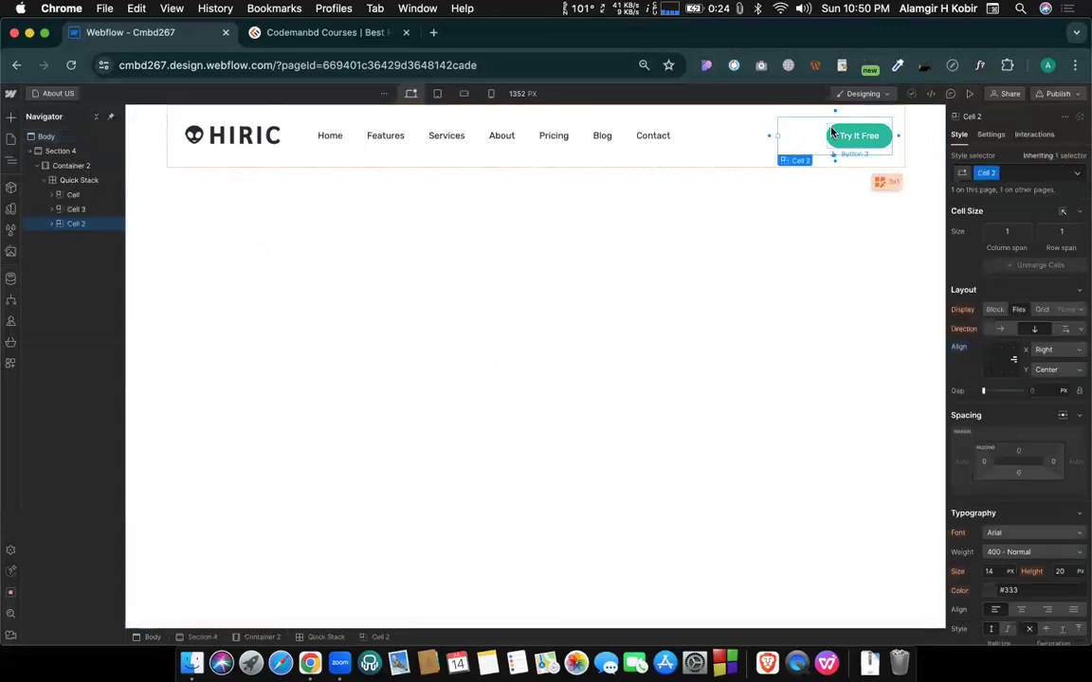
pyautogui.click(843, 134)
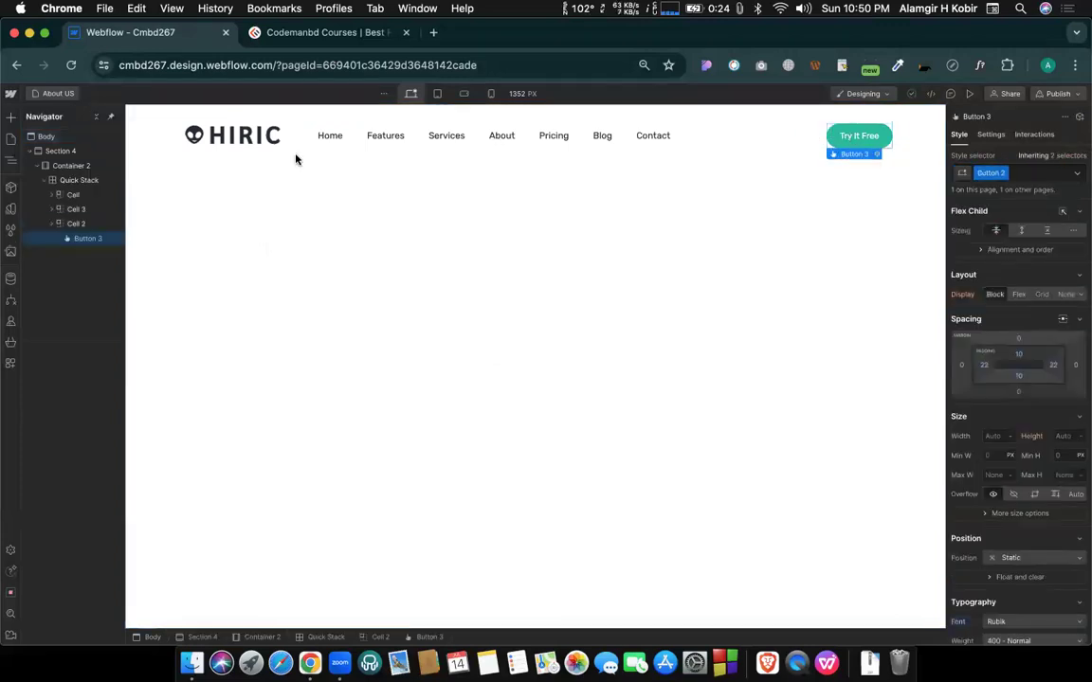
pyautogui.moveTo(311, 142); pyautogui.dragTo(317, 137)
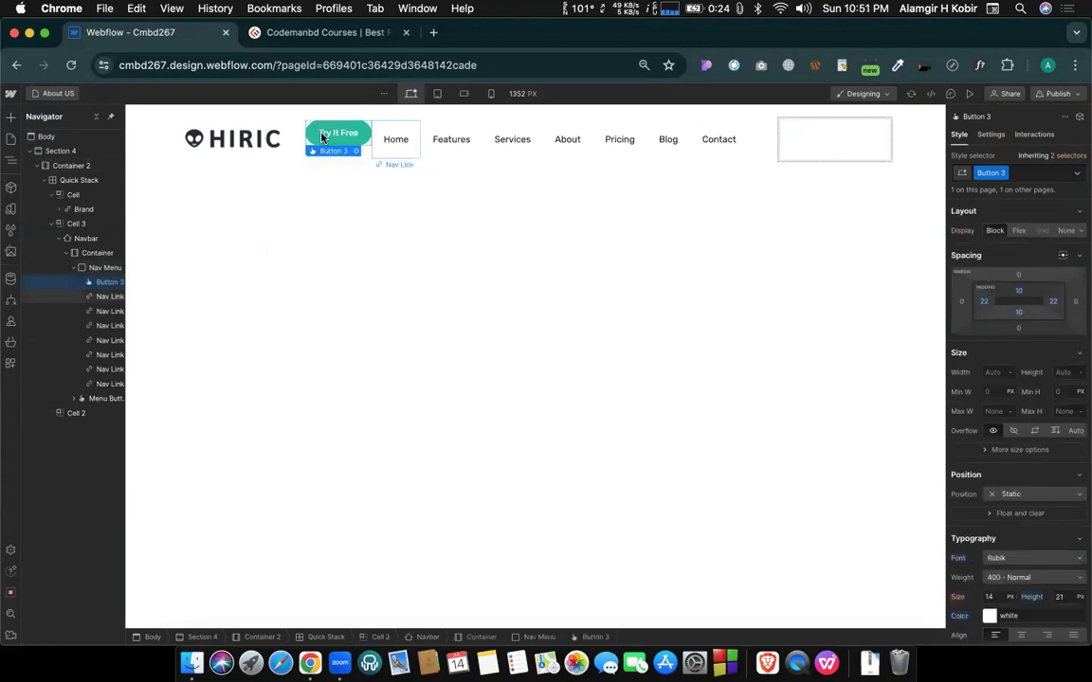
# Move the pasted header's navbar into Cell 2 and its Try It Free button into Cell 3.
pyautogui.click(416, 154)
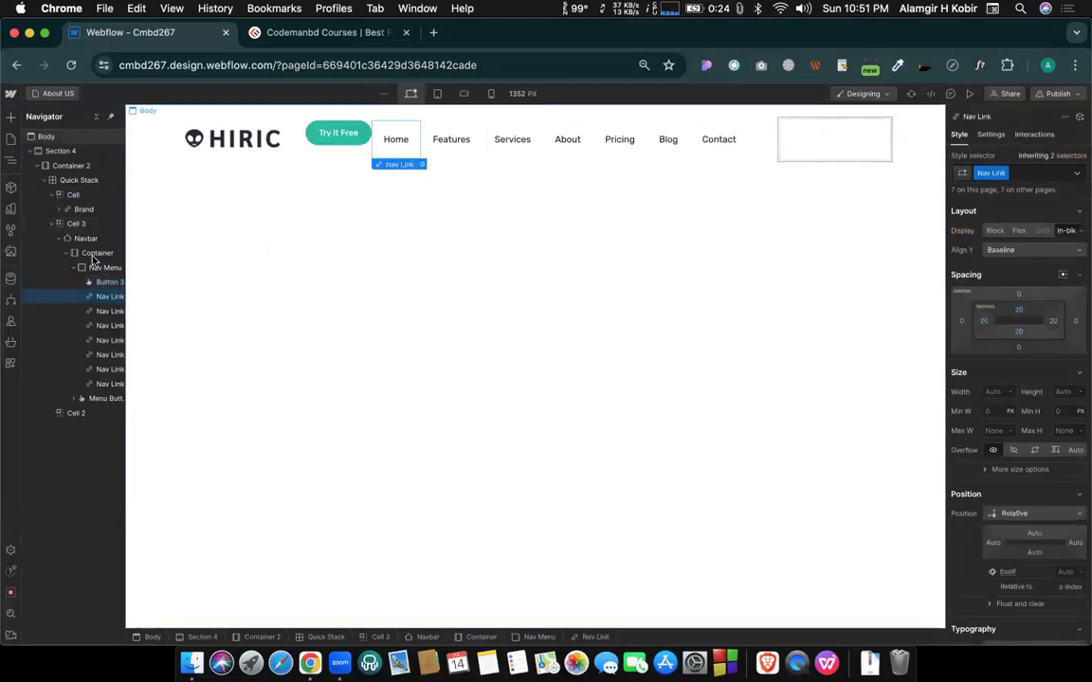
pyautogui.click(86, 239)
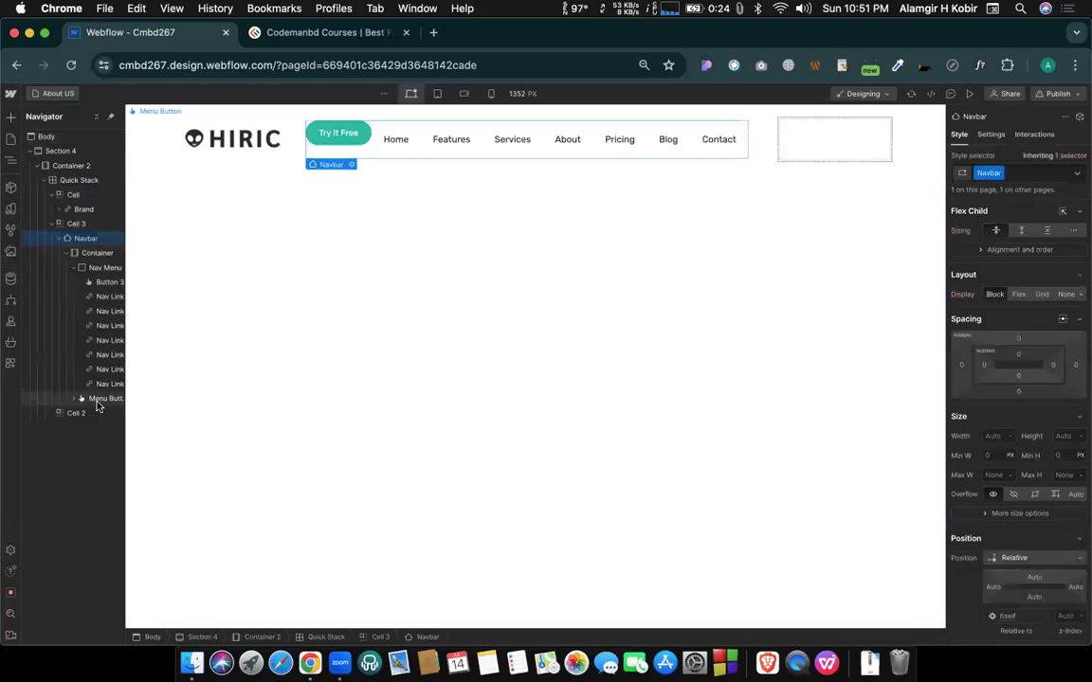
pyautogui.moveTo(89, 256); pyautogui.dragTo(85, 252)
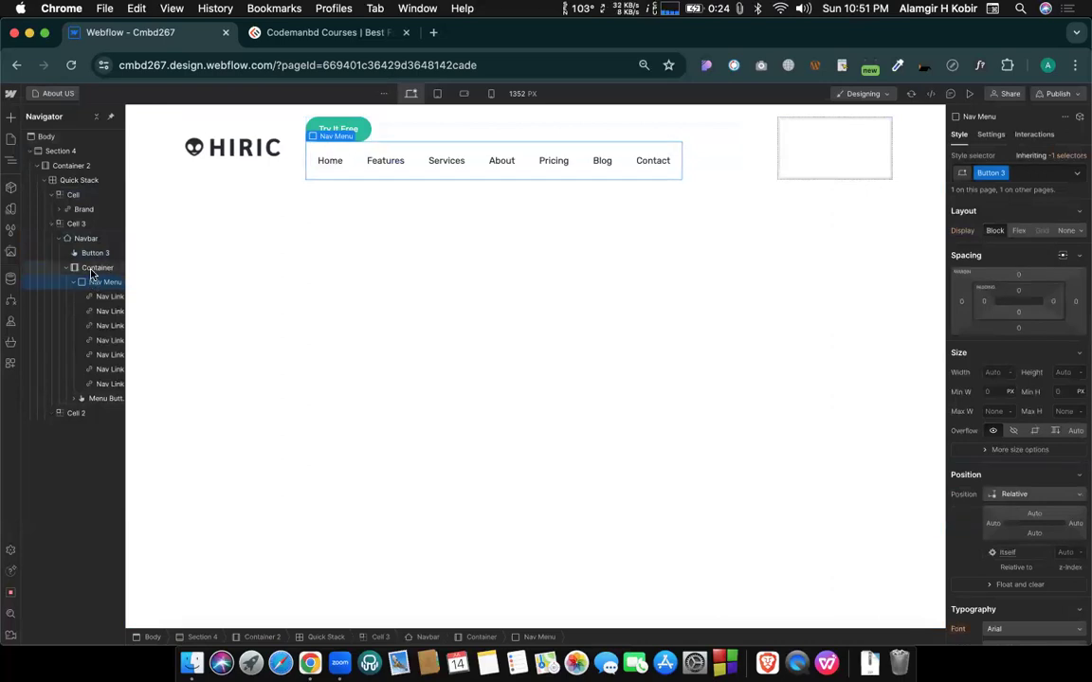
pyautogui.click(95, 268)
pyautogui.moveTo(92, 276); pyautogui.dragTo(802, 141)
pyautogui.click(76, 239)
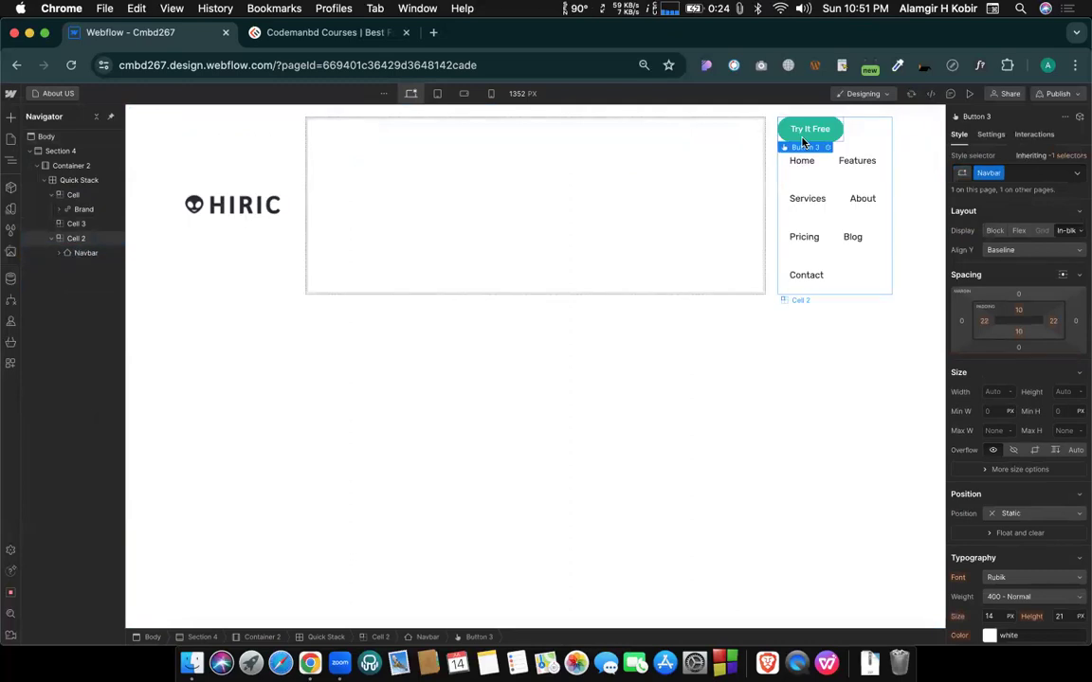
pyautogui.moveTo(453, 191); pyautogui.dragTo(451, 192)
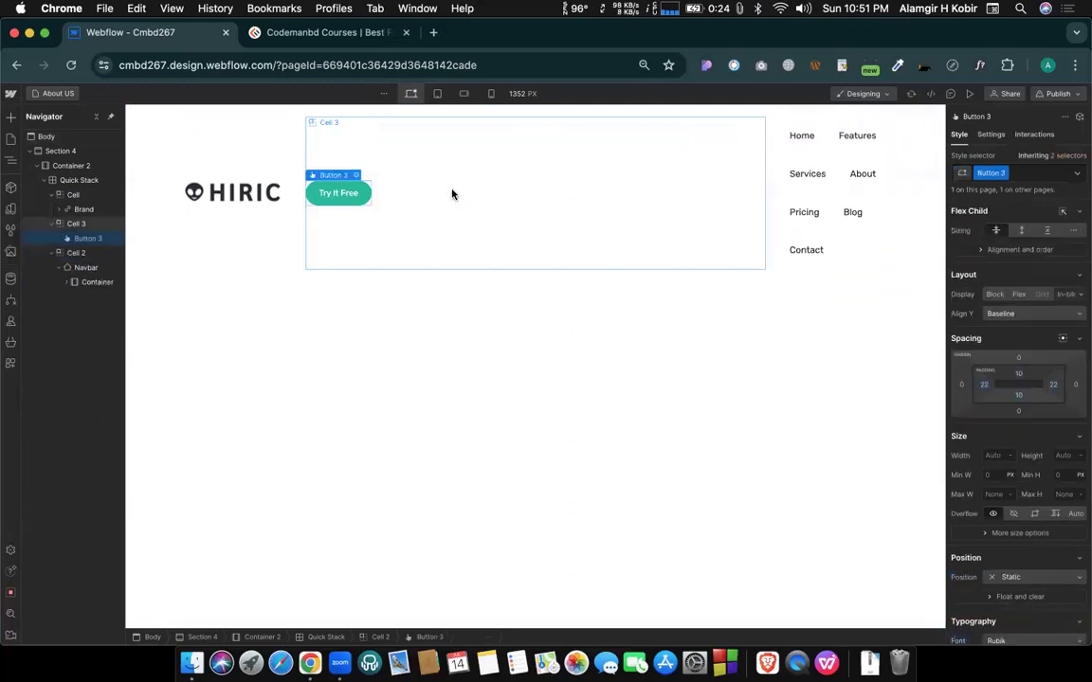
pyautogui.click(543, 177)
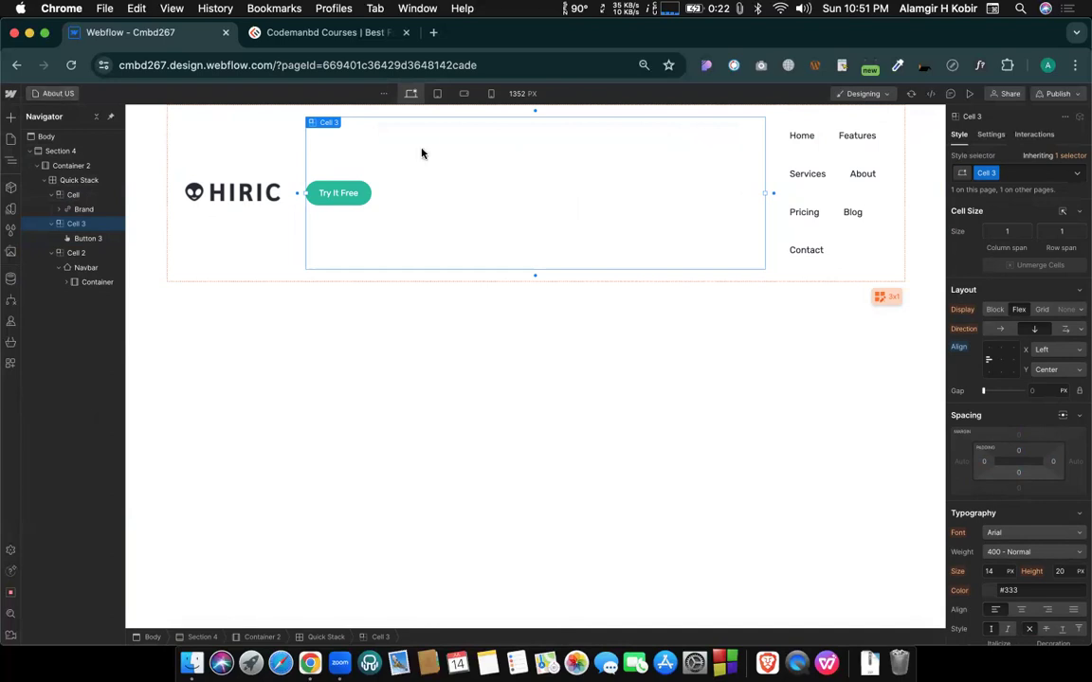
# Compare the header on the Home page with the rearranged header on the About US page.
pyautogui.click(59, 93)
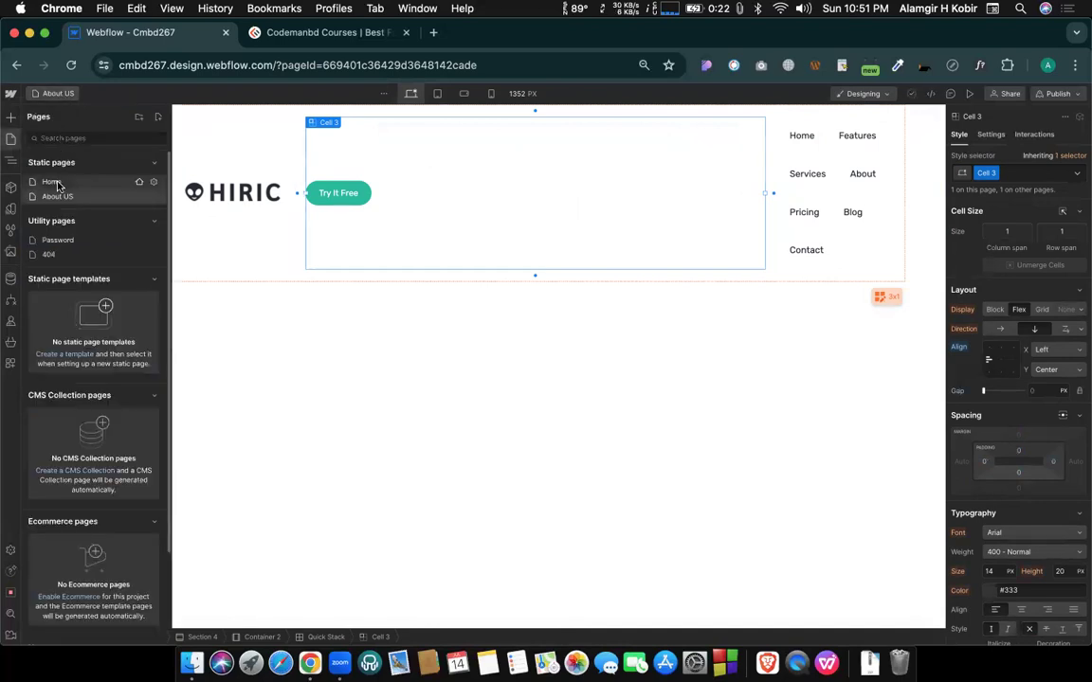
pyautogui.click(54, 182)
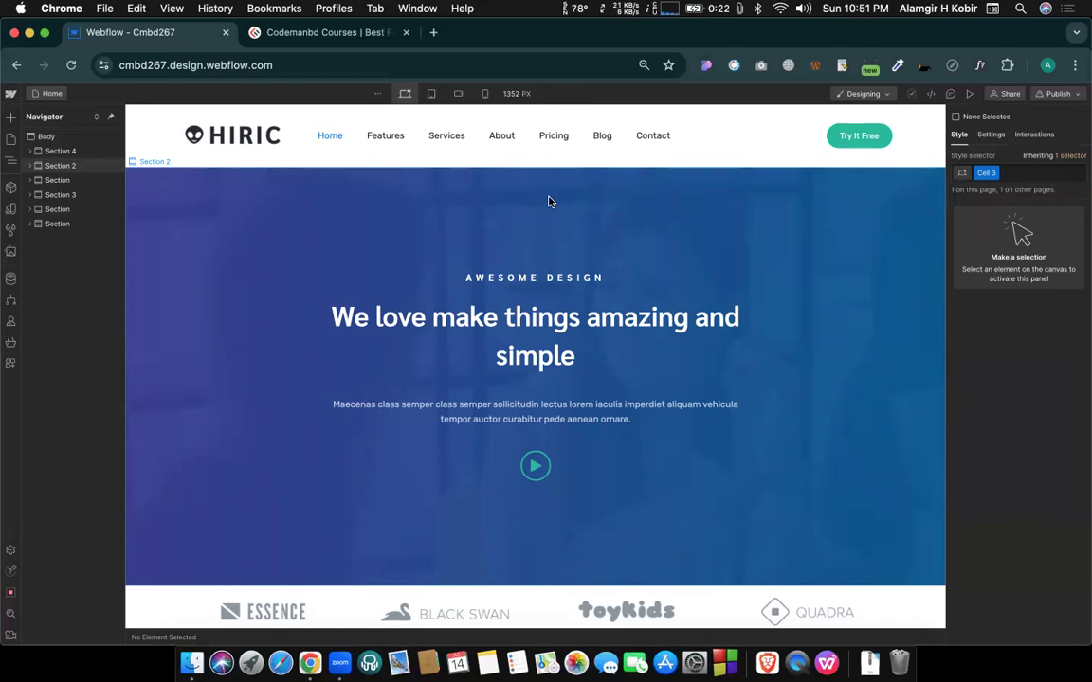
pyautogui.click(34, 96)
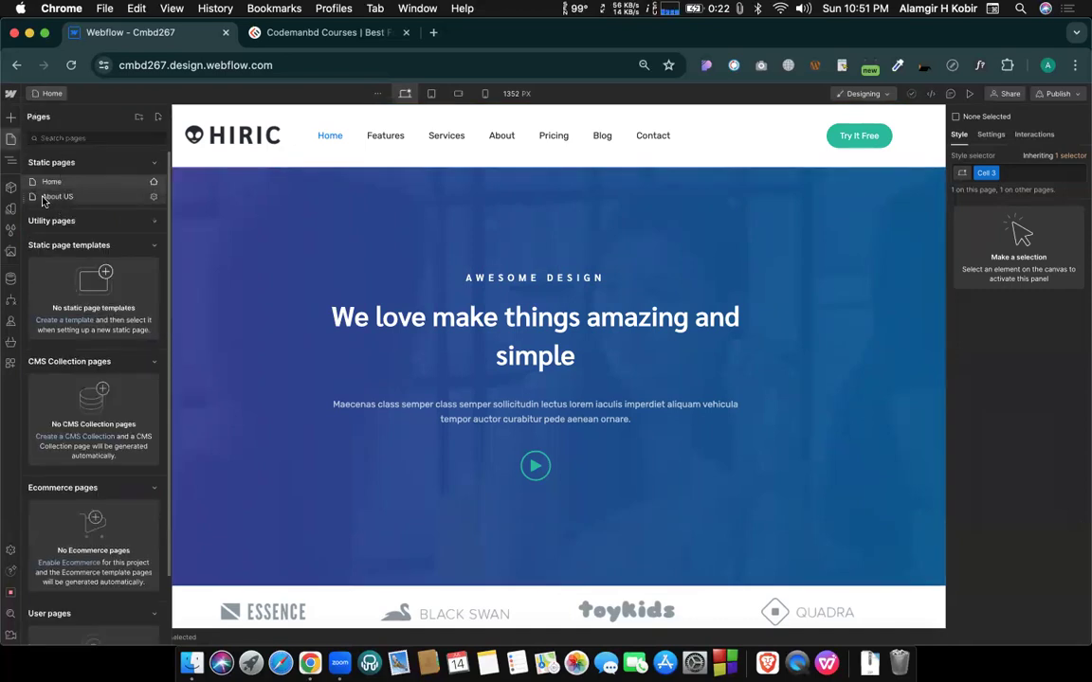
pyautogui.click(44, 199)
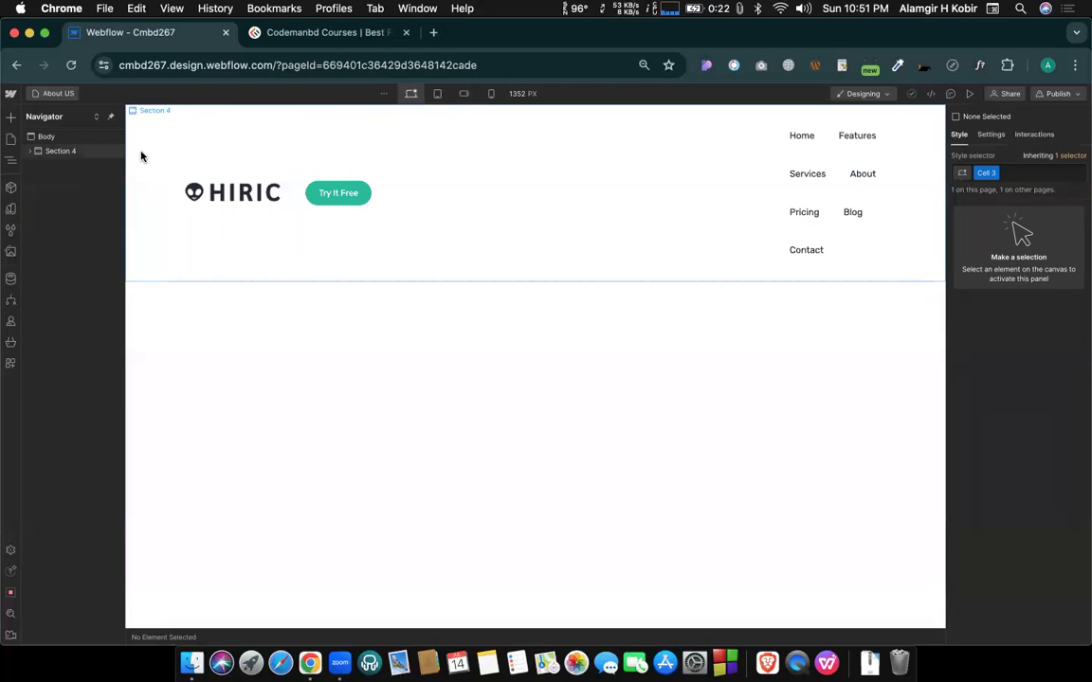
pyautogui.click(54, 93)
pyautogui.click(57, 191)
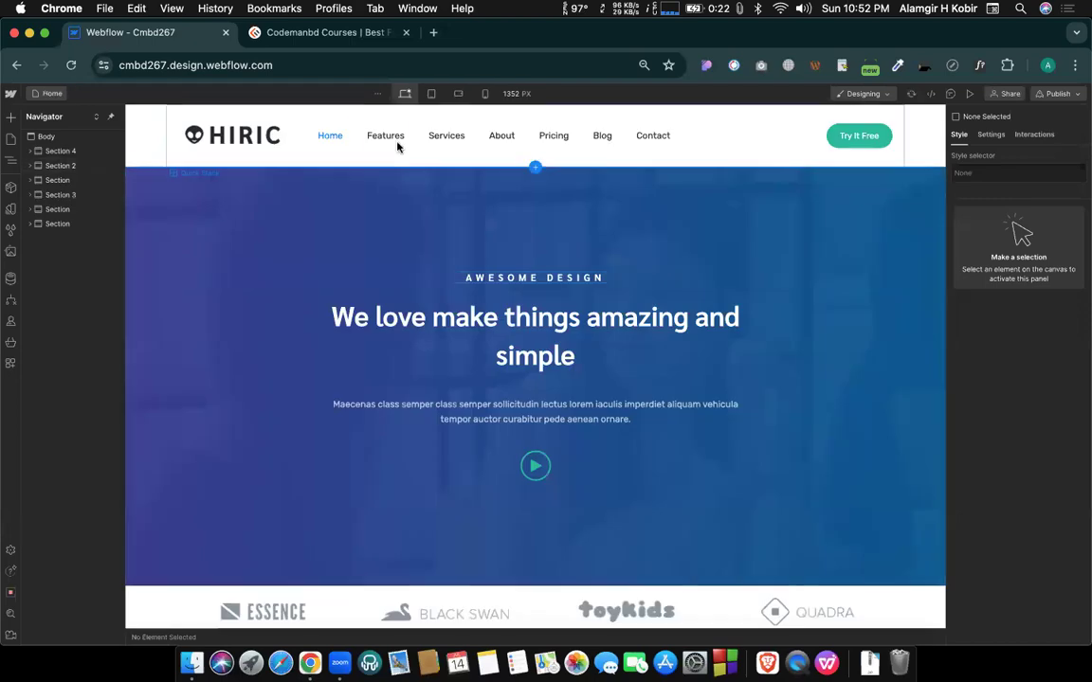
# Convert the Home page's Section 4 into a component named "Header" and leave component editing.
pyautogui.click(139, 158)
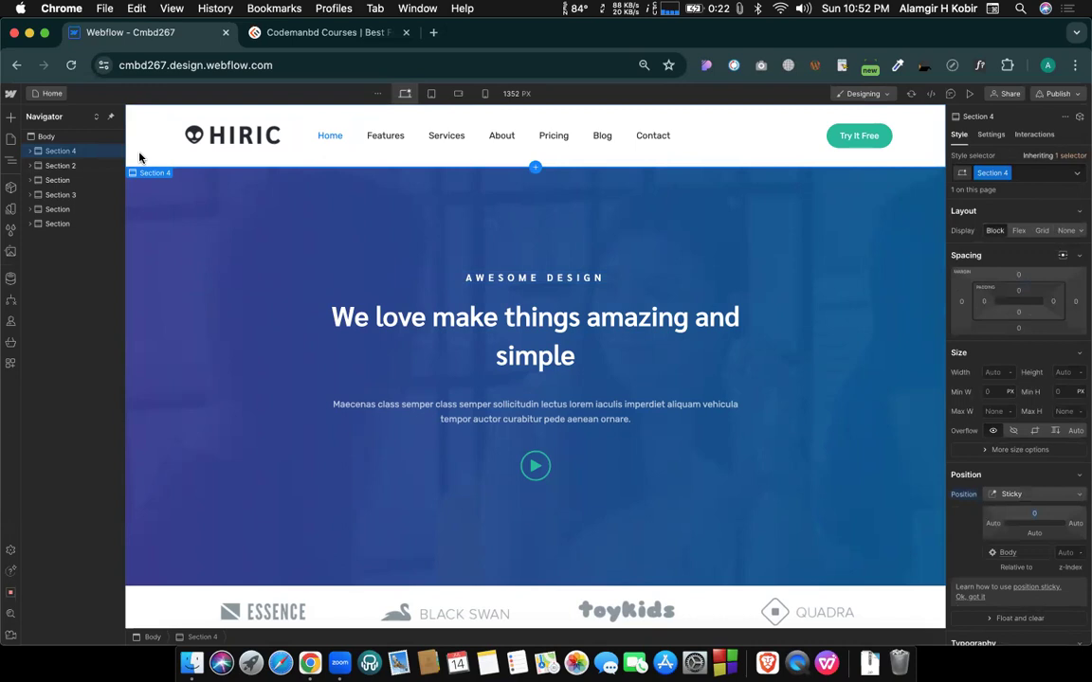
pyautogui.rightClick(140, 159)
pyautogui.click(130, 152)
pyautogui.rightClick(55, 157)
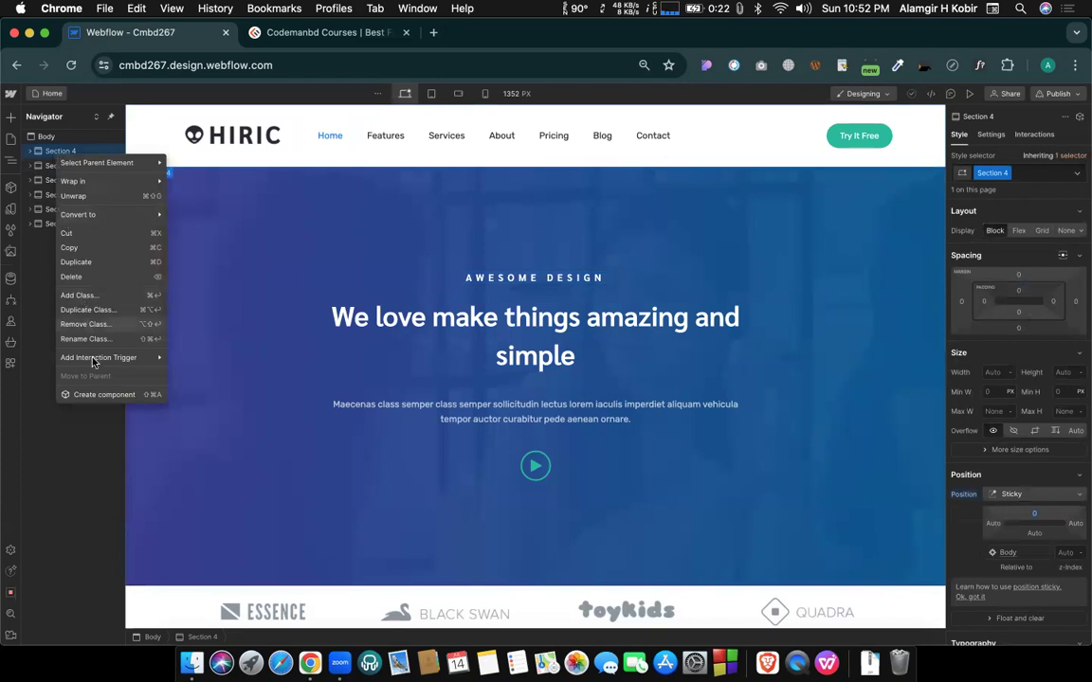
pyautogui.click(114, 399)
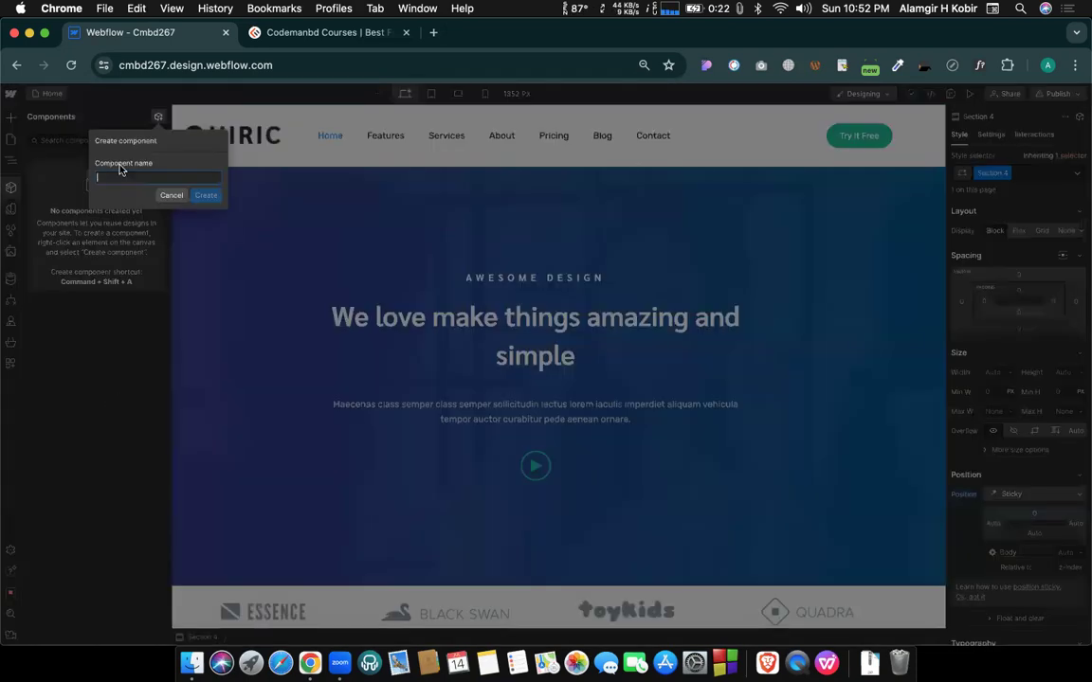
pyautogui.write('Header')
pyautogui.press('Return')
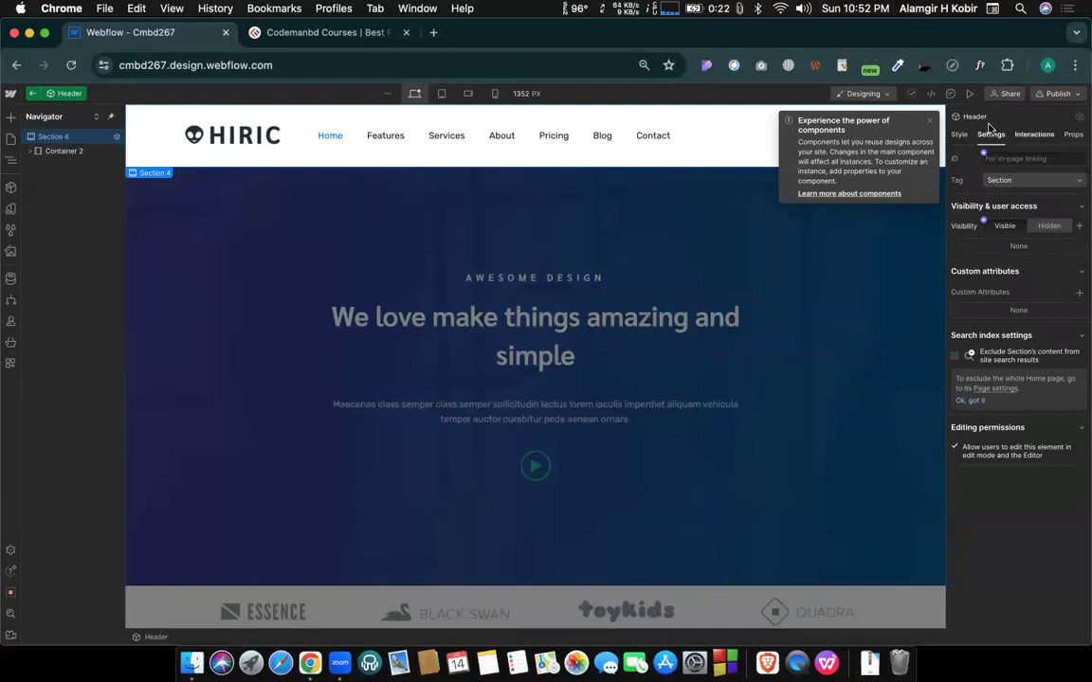
pyautogui.click(930, 123)
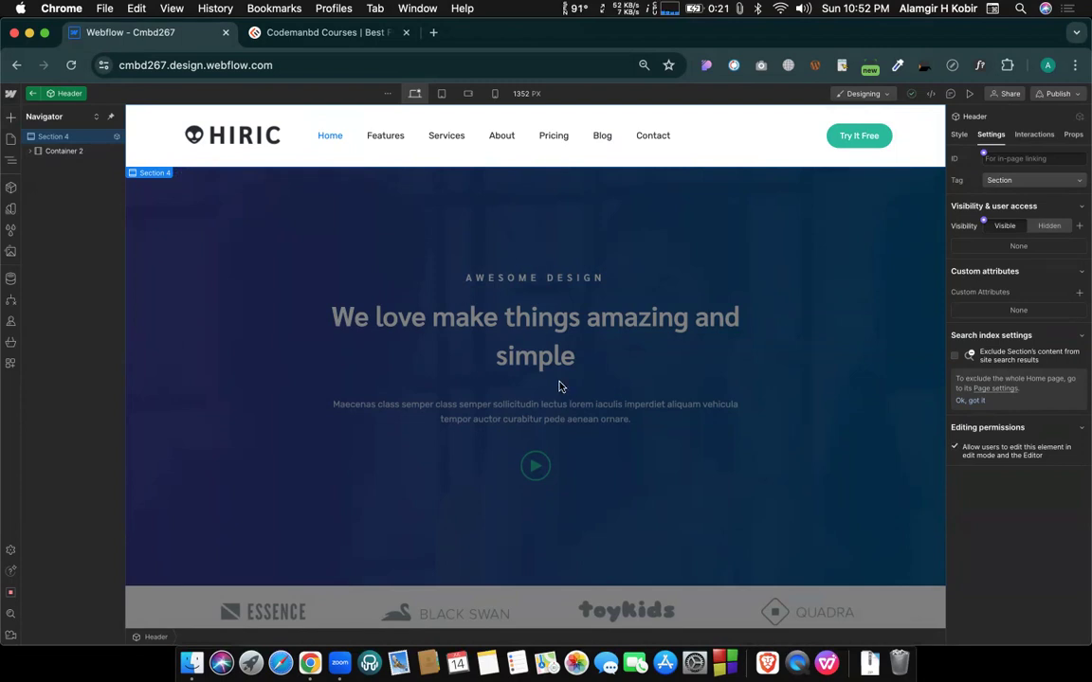
pyautogui.click(31, 96)
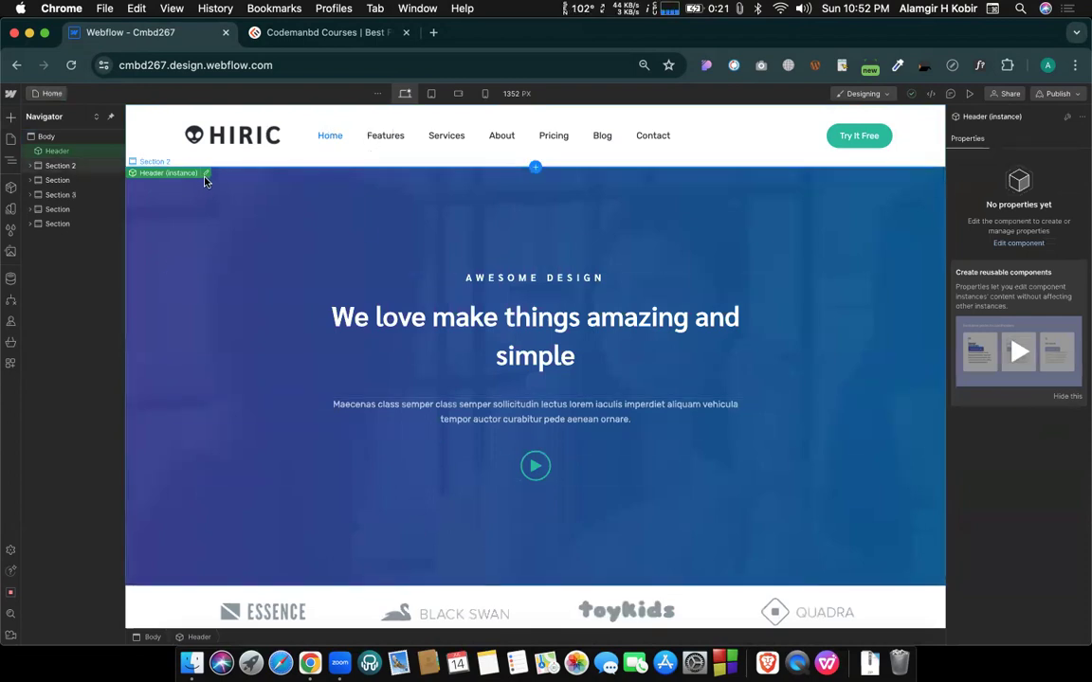
pyautogui.doubleClick(334, 144)
pyautogui.click(377, 280)
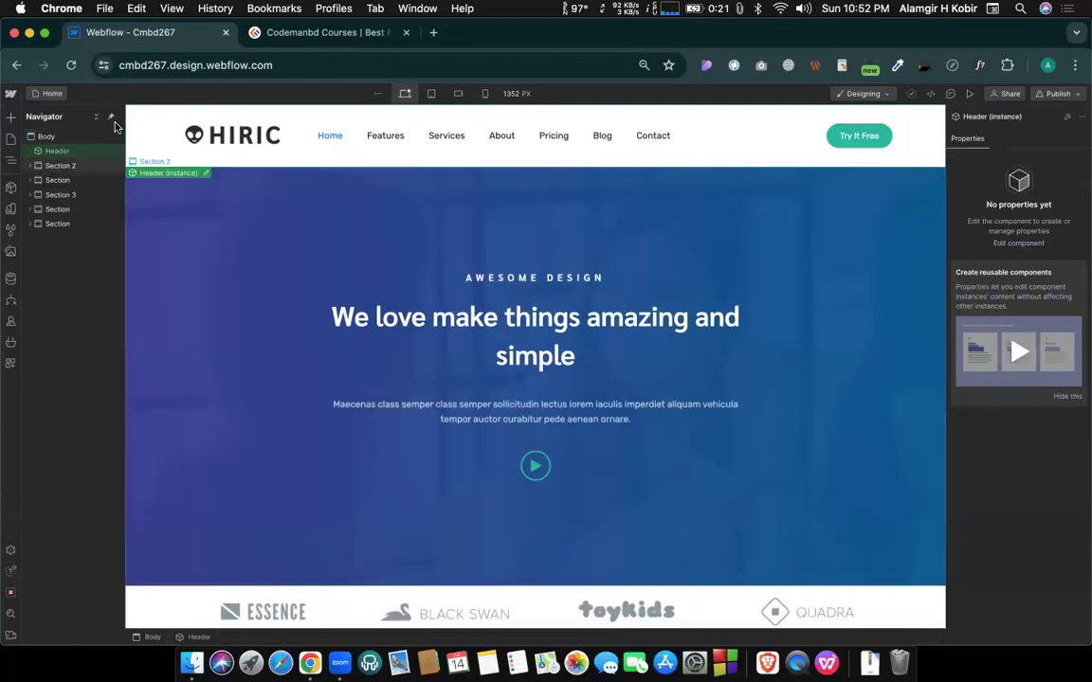
# On the About US page, replace the pasted header section with the Header component.
pyautogui.click(42, 93)
pyautogui.click(59, 196)
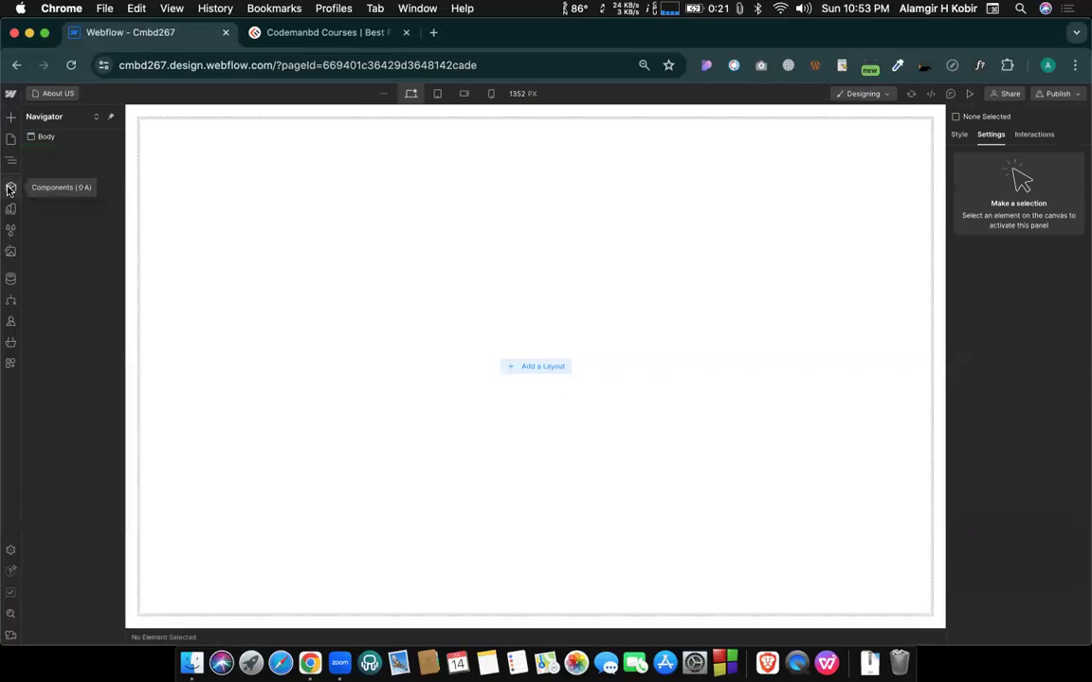
pyautogui.click(10, 187)
pyautogui.moveTo(46, 169); pyautogui.dragTo(383, 219)
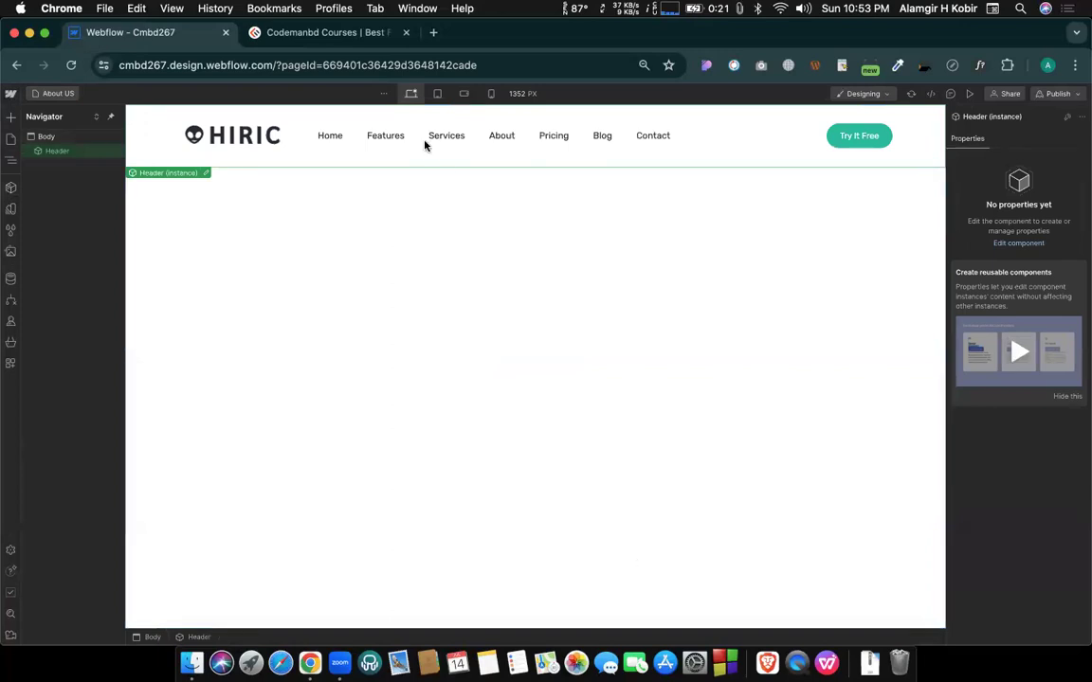
# Edit the Header component from the About US page and move the Services link after About.
pyautogui.doubleClick(463, 144)
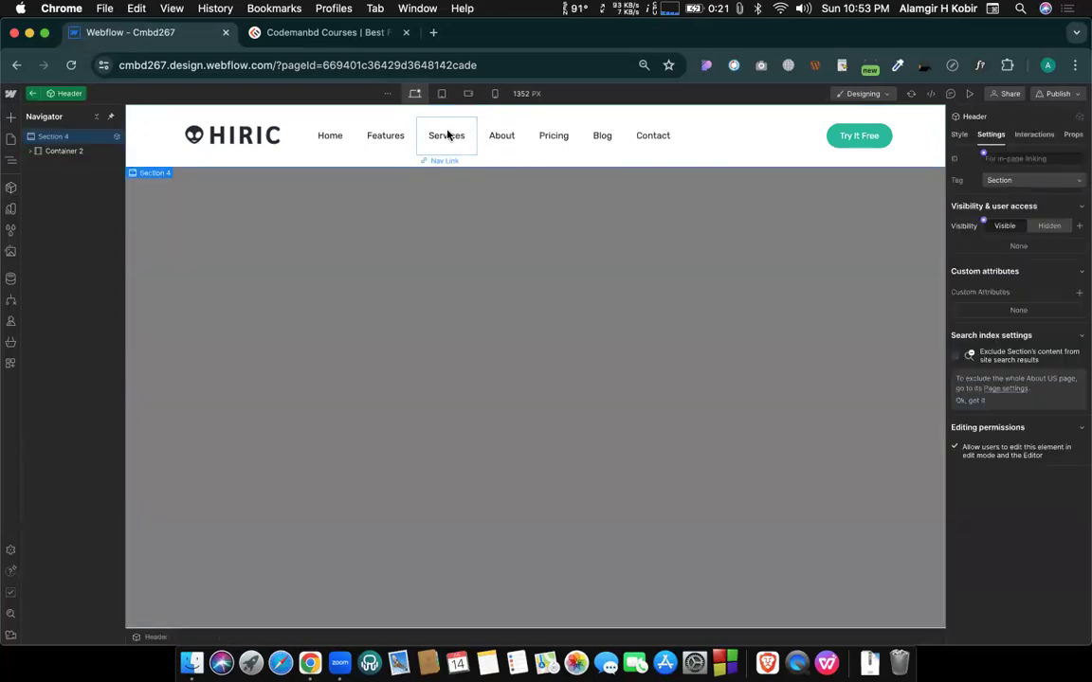
pyautogui.click(449, 134)
pyautogui.moveTo(465, 136); pyautogui.dragTo(518, 140)
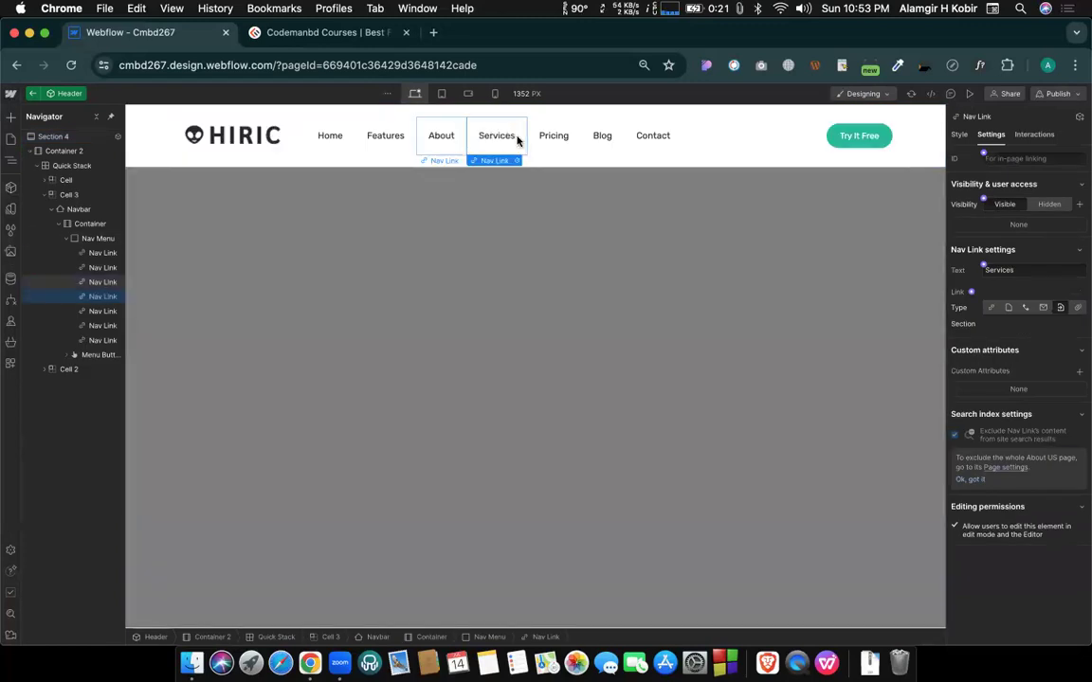
pyautogui.click(436, 136)
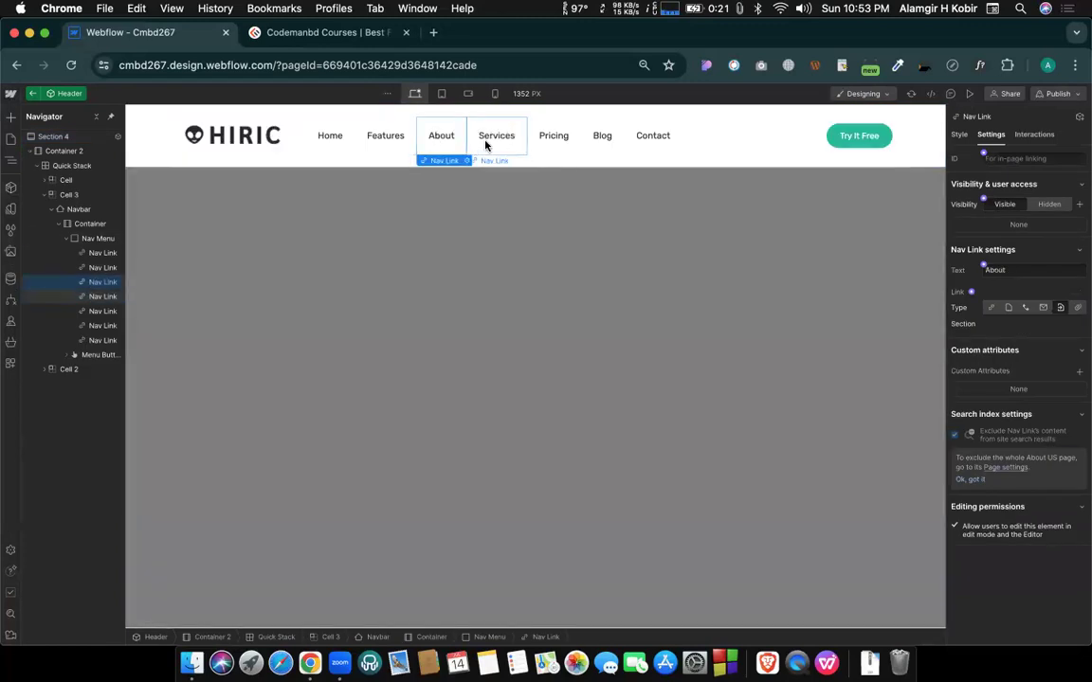
# Leave component editing and check the order of the header links on the Home page.
pyautogui.click(44, 94)
pyautogui.click(44, 97)
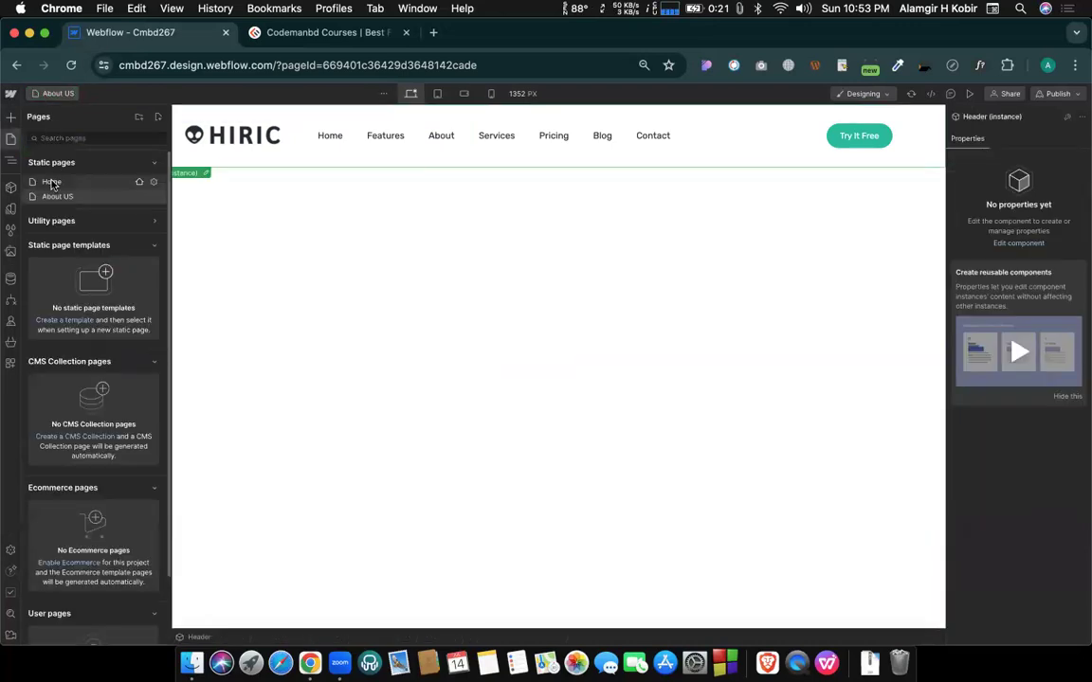
pyautogui.click(51, 181)
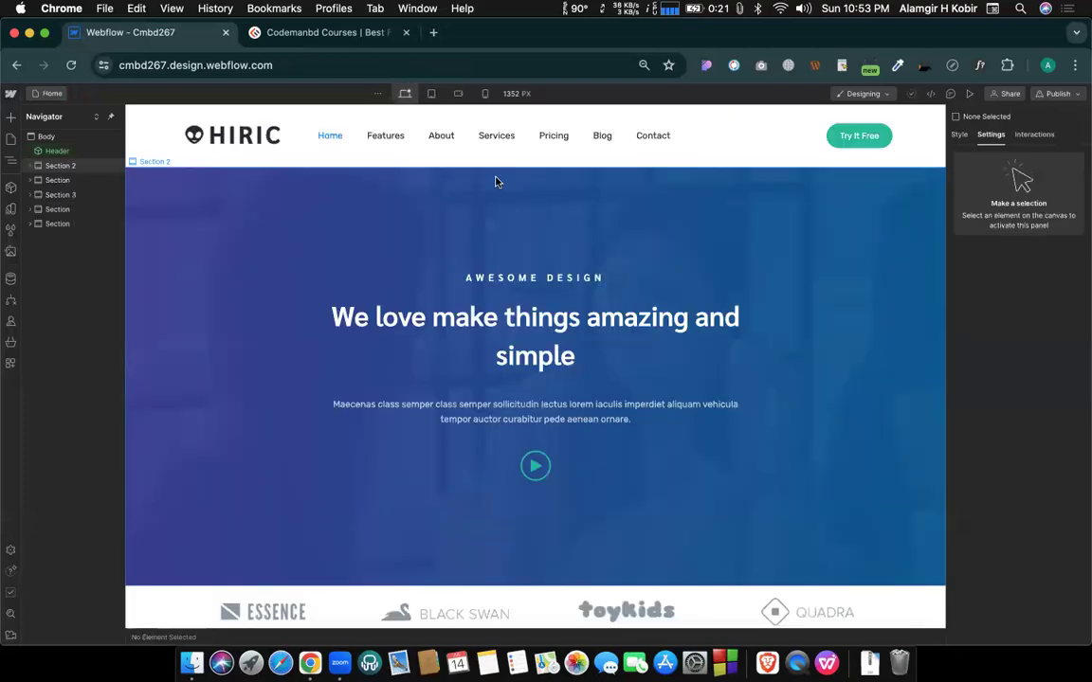
# Edit the Header component from the Home page and move the Services link back before About.
pyautogui.doubleClick(439, 133)
pyautogui.click(440, 136)
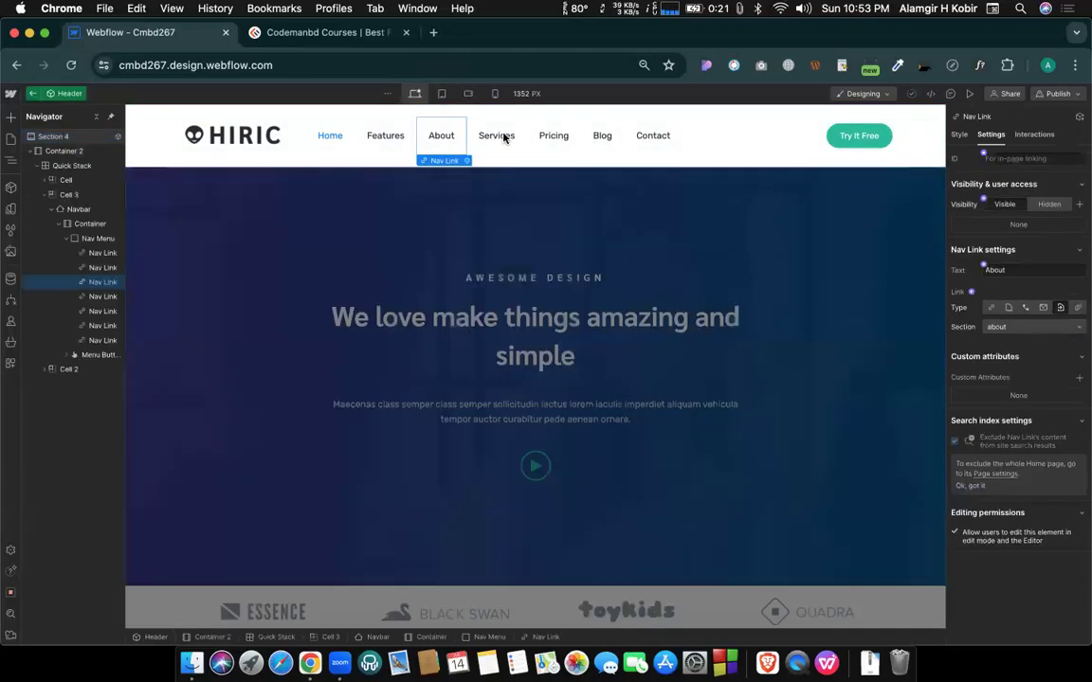
pyautogui.moveTo(426, 139); pyautogui.dragTo(434, 130)
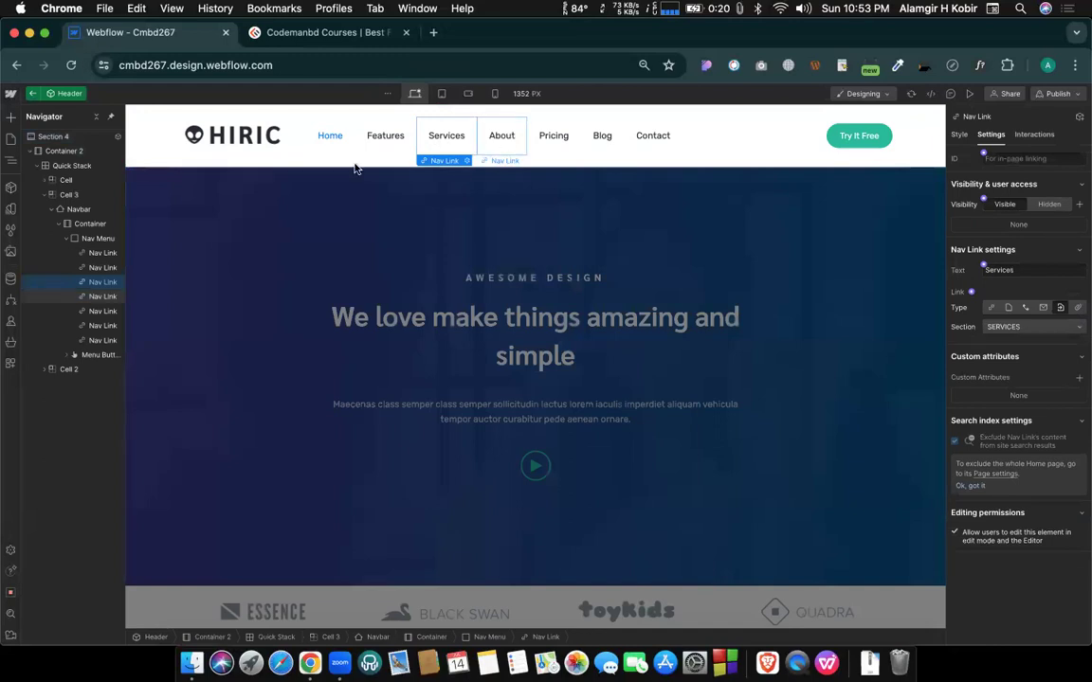
pyautogui.click(41, 94)
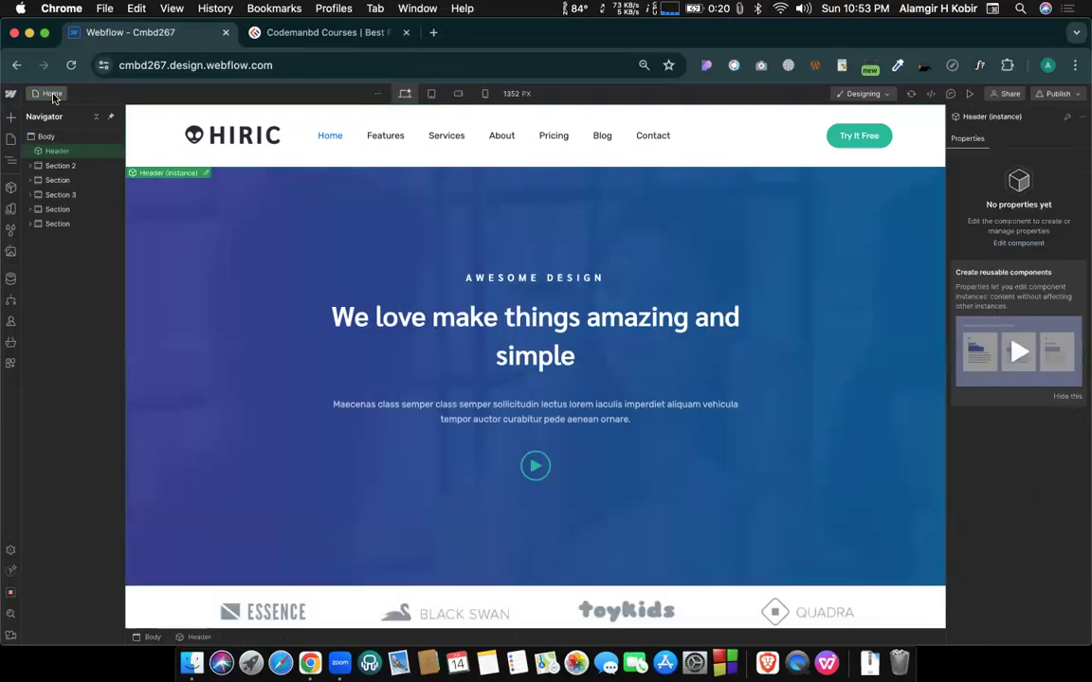
# Open the About US page and check the order of its header links.
pyautogui.press('p')
pyautogui.click(56, 197)
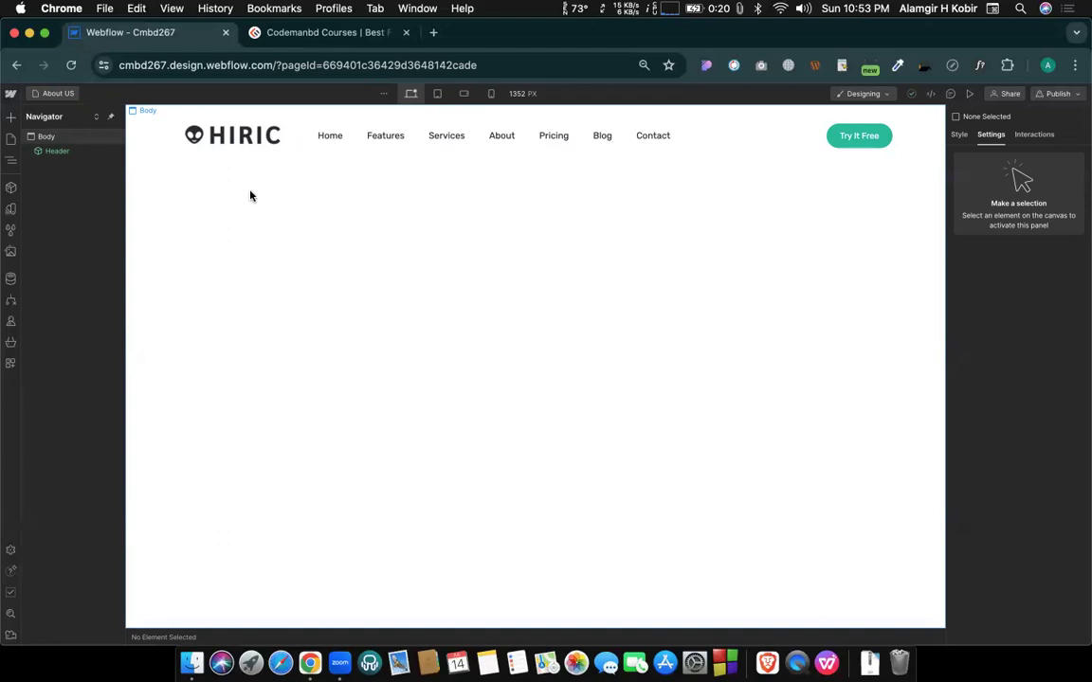
pyautogui.click(63, 93)
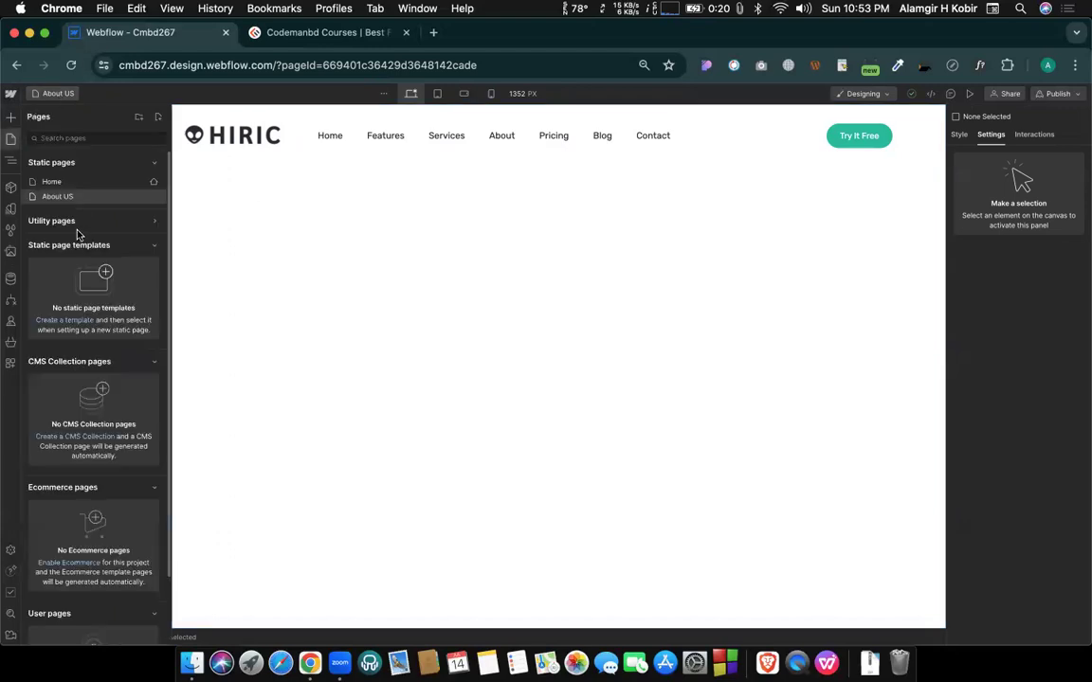
pyautogui.click(61, 198)
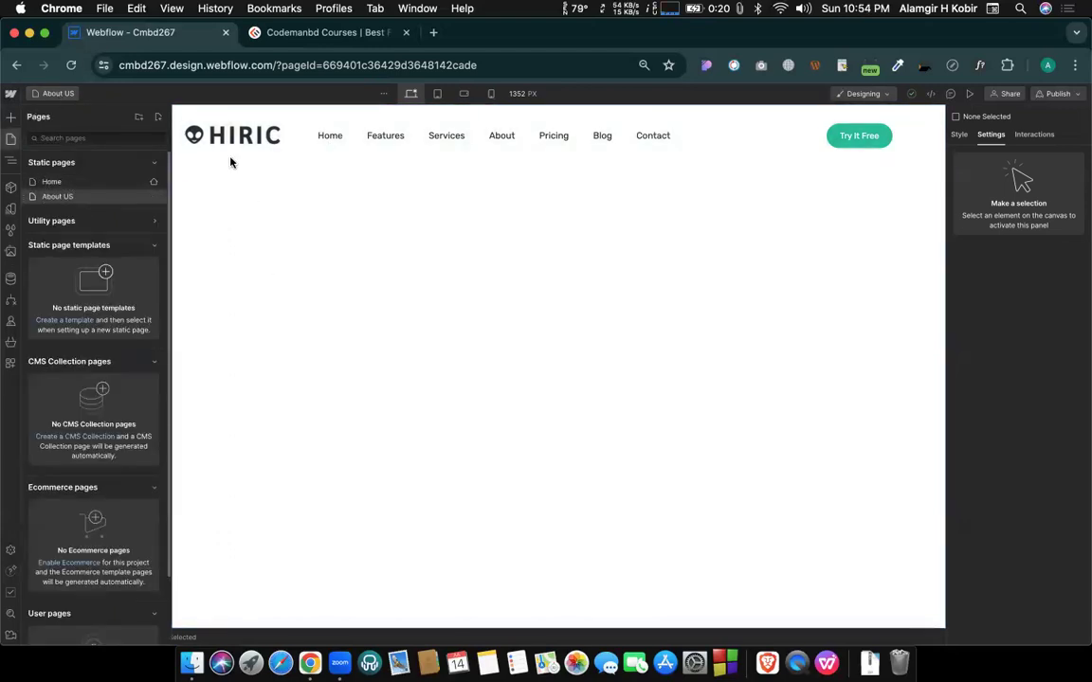
# Switch to the Codemanbd website and examine the header and the repeated course cards on its Courses page.
pyautogui.click(313, 32)
pyautogui.scroll(-20, 505, 294)
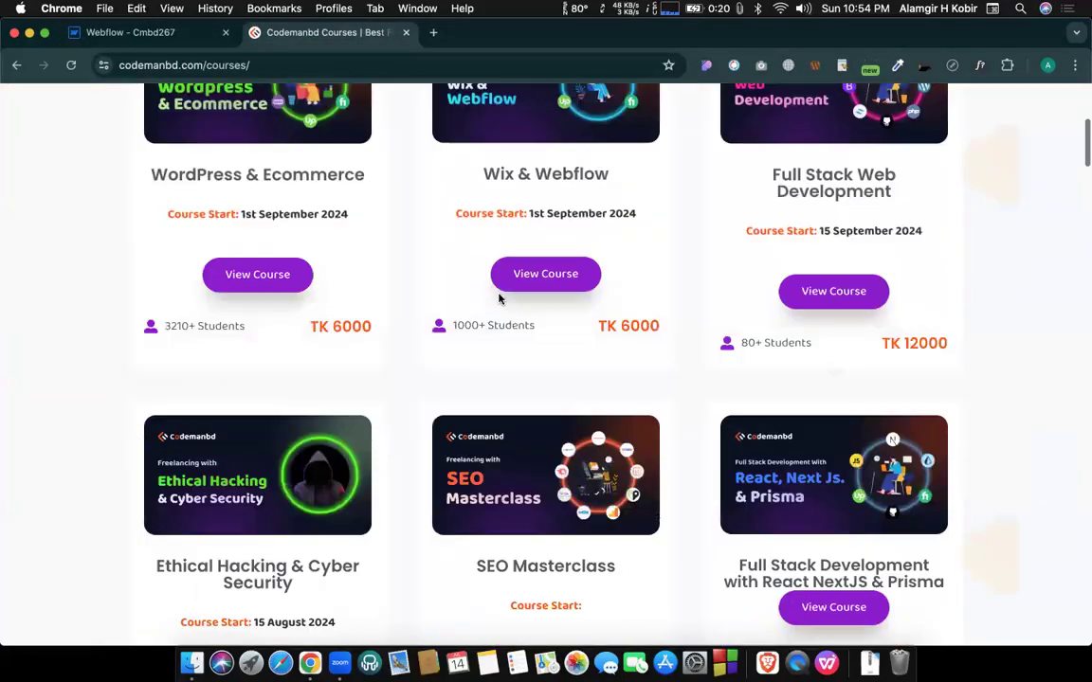
pyautogui.scroll(-20, 498, 282)
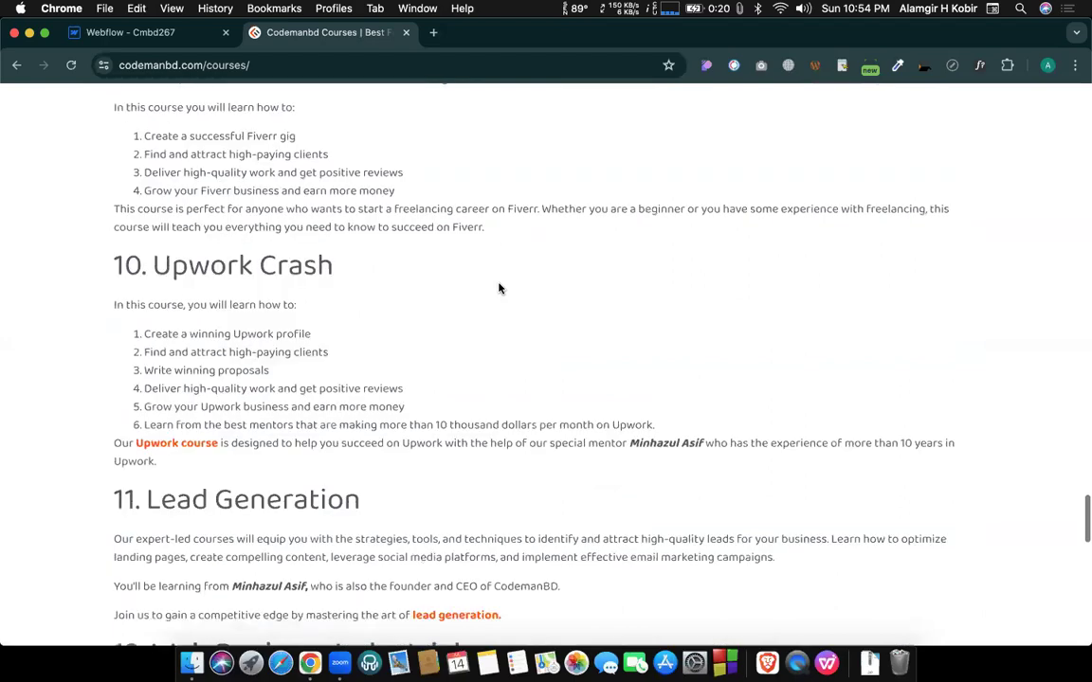
pyautogui.scroll(20, 499, 288)
pyautogui.scroll(15, 500, 287)
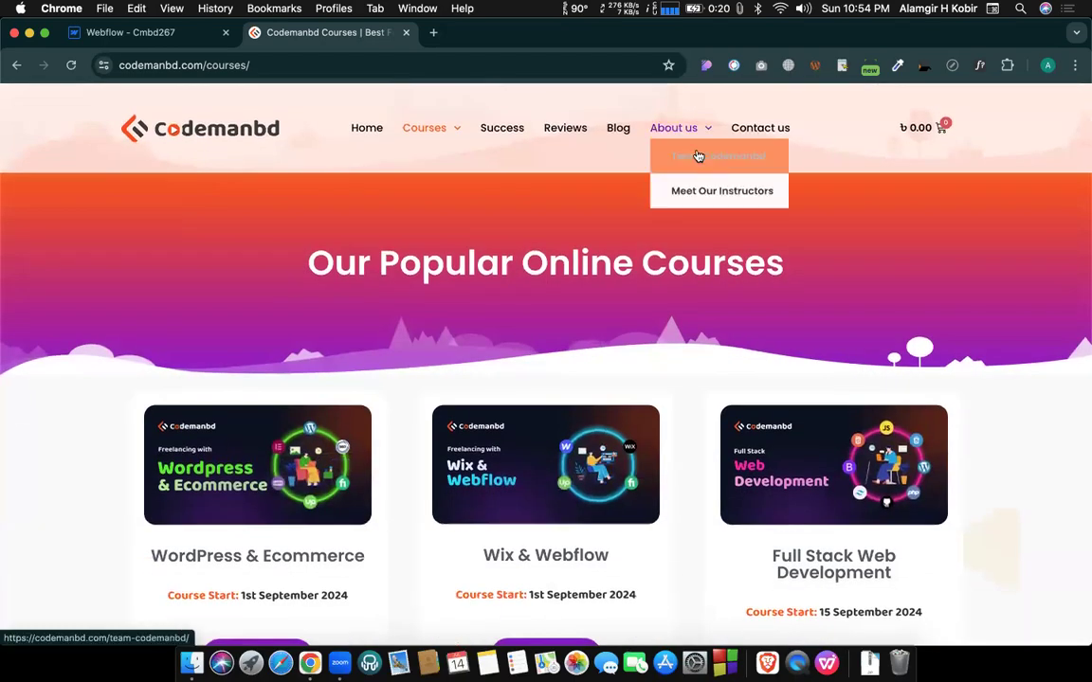
# Open the Team Codemanbd page and examine how the team member cards repeat the same layout.
pyautogui.click(692, 155)
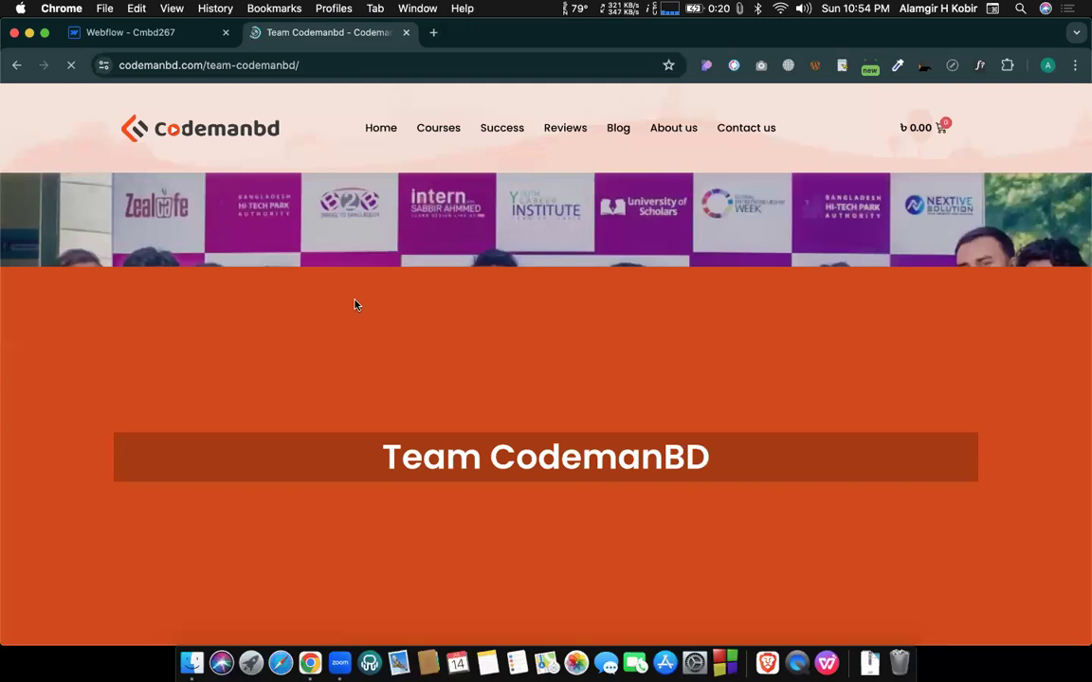
pyautogui.scroll(-10, 355, 304)
pyautogui.scroll(-3, 355, 305)
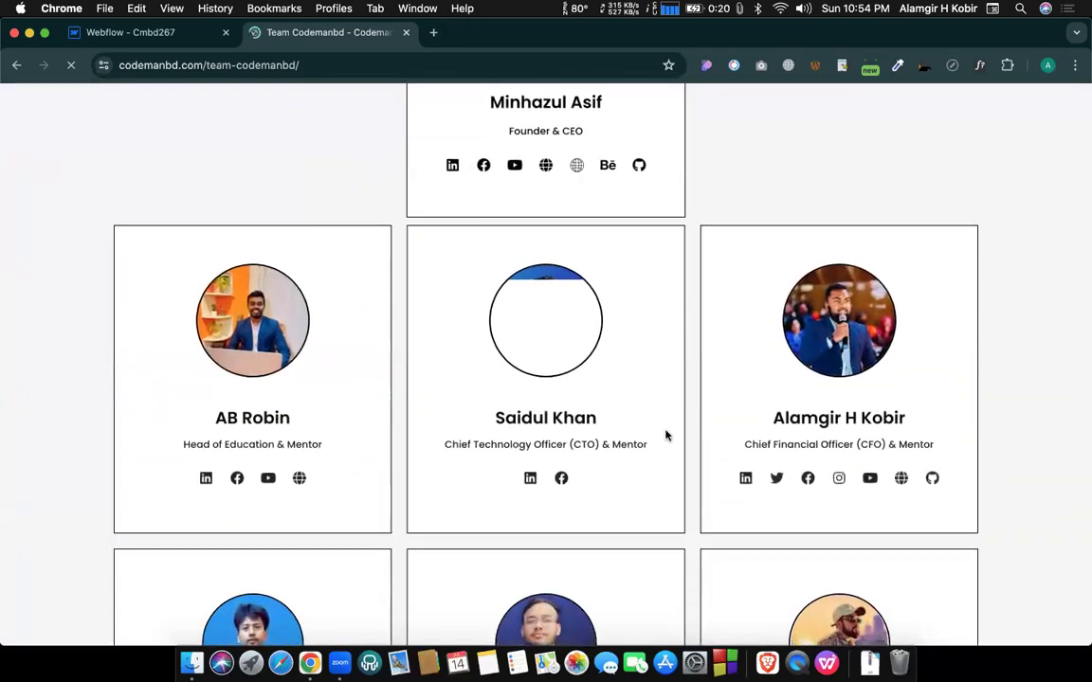
pyautogui.scroll(-3, 610, 436)
pyautogui.scroll(4, 610, 436)
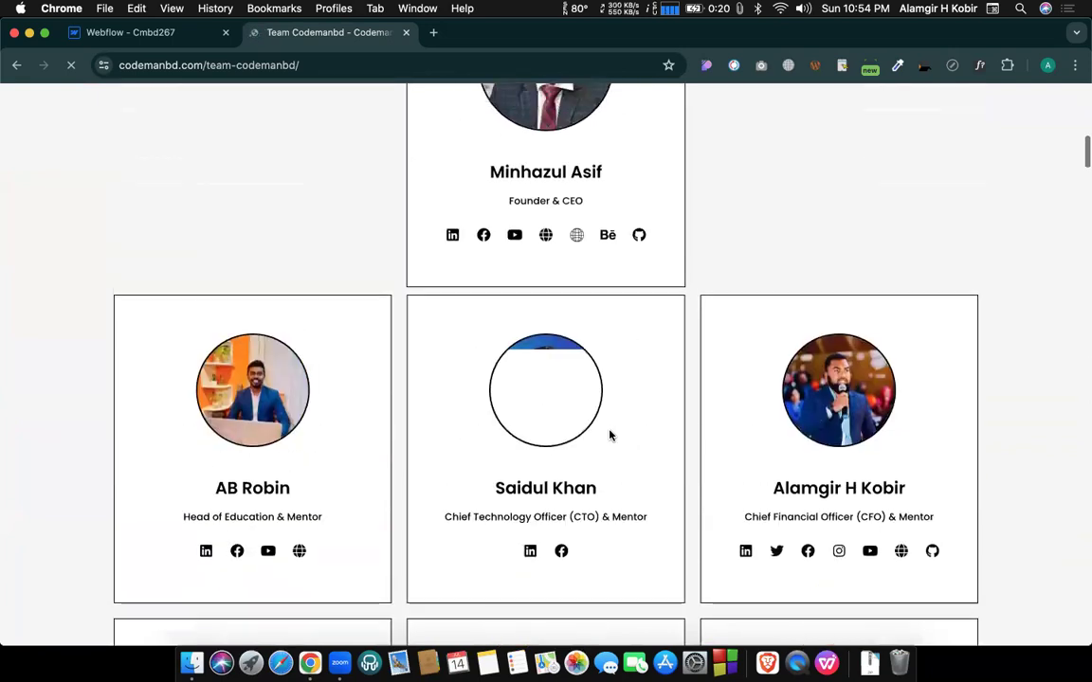
pyautogui.scroll(-1, 610, 436)
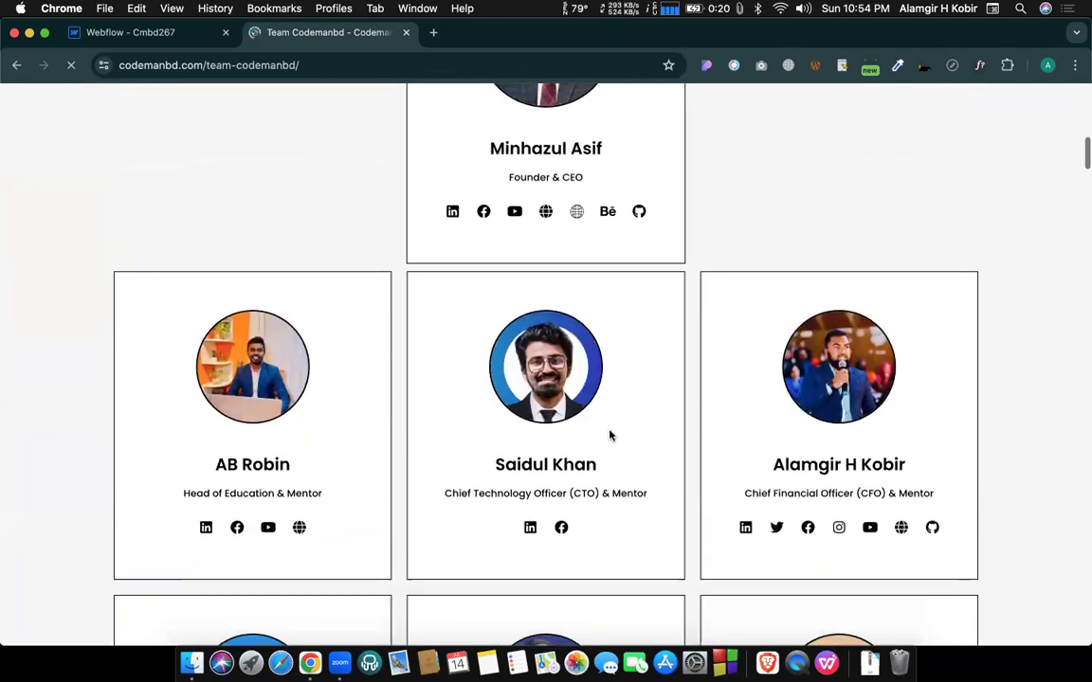
pyautogui.scroll(5, 609, 436)
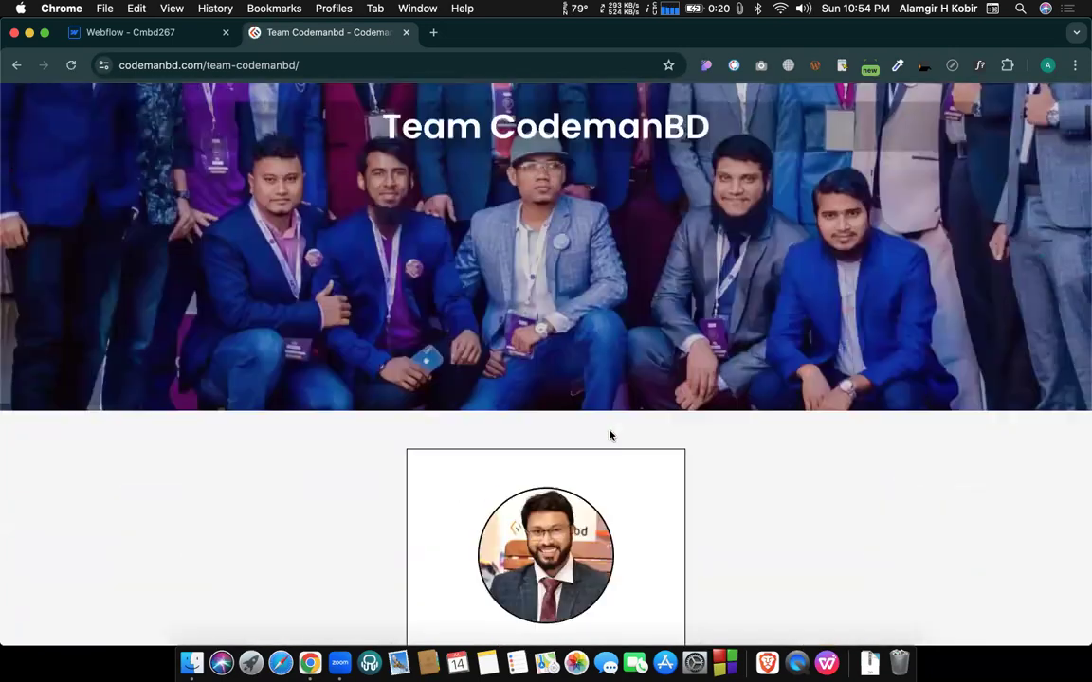
pyautogui.scroll(3, 610, 436)
# Open the Meet Our Instructors page and examine how the instructor cards share one design with different content.
pyautogui.moveTo(675, 128)
pyautogui.click(700, 199)
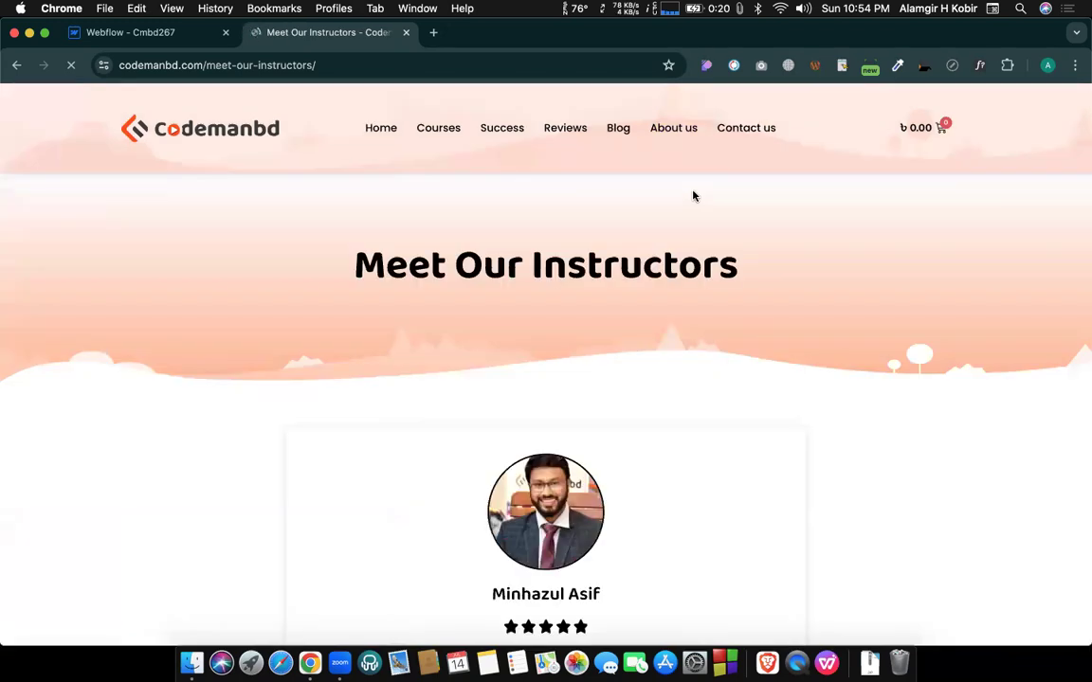
pyautogui.scroll(-4, 575, 281)
pyautogui.scroll(-5, 575, 285)
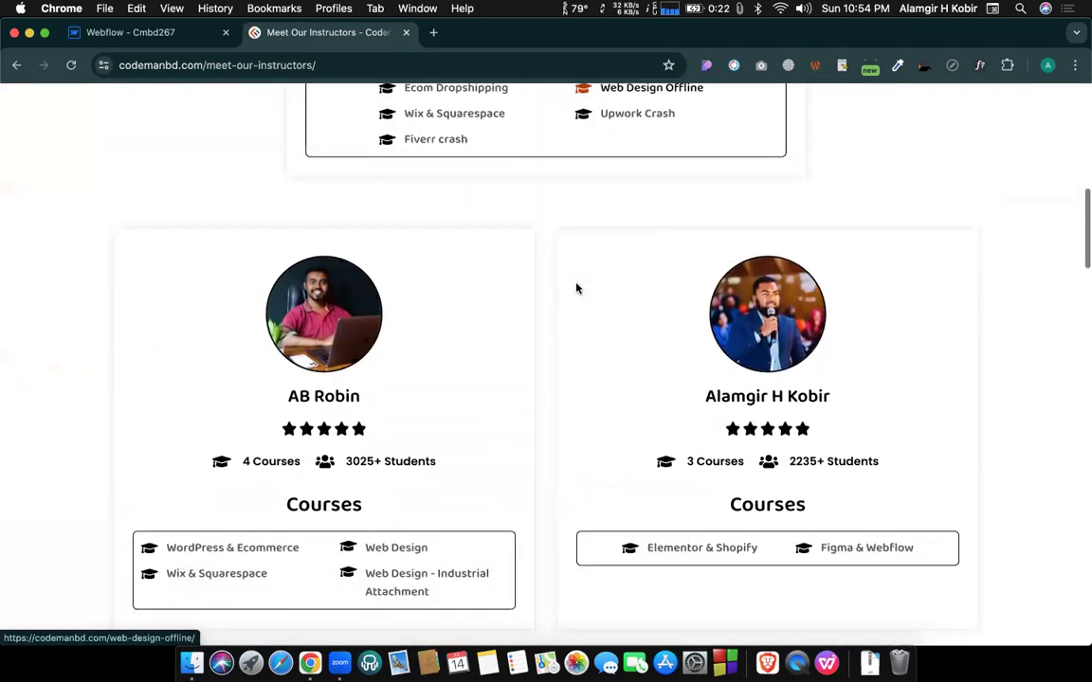
pyautogui.scroll(-2, 575, 287)
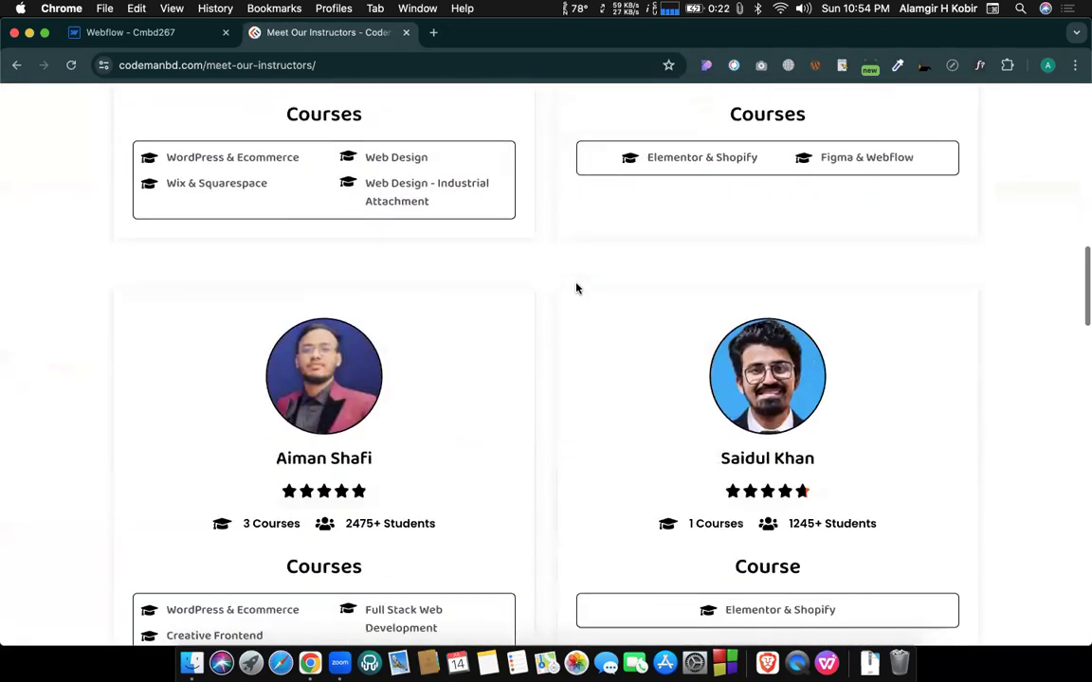
pyautogui.scroll(3, 701, 370)
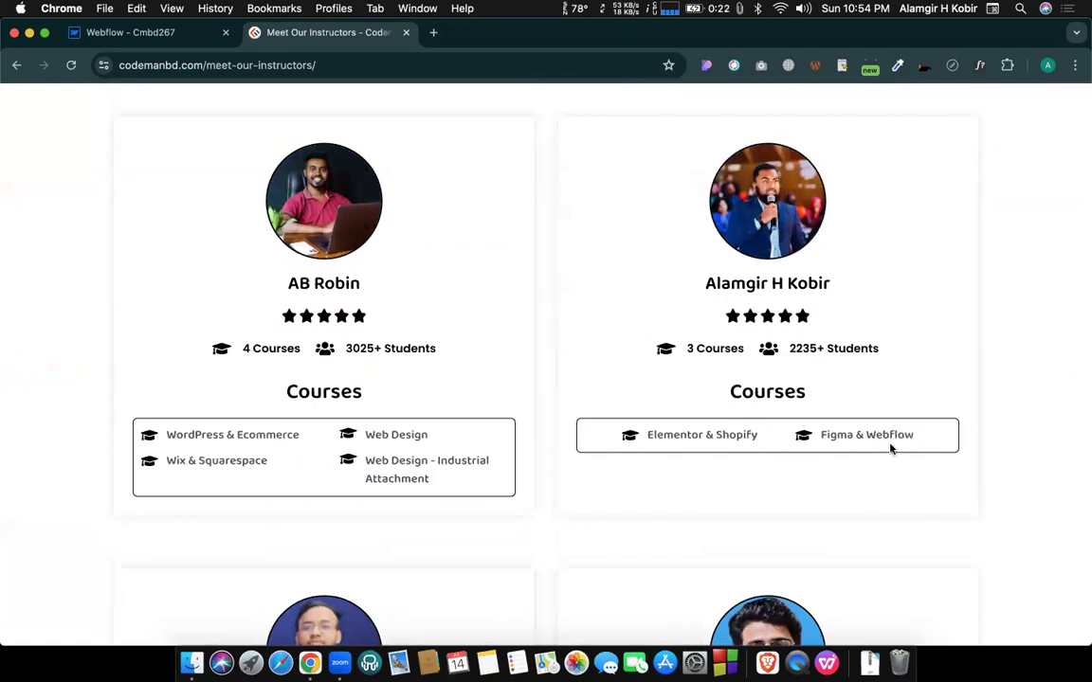
pyautogui.scroll(2, 807, 282)
pyautogui.scroll(1, 807, 282)
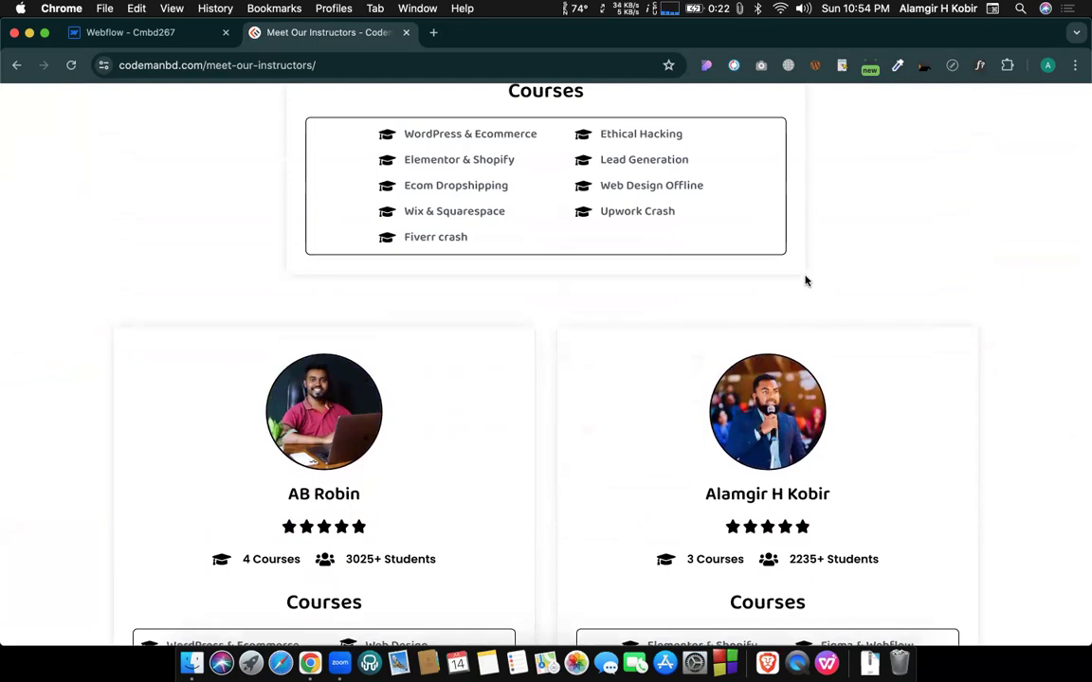
pyautogui.scroll(-2, 807, 282)
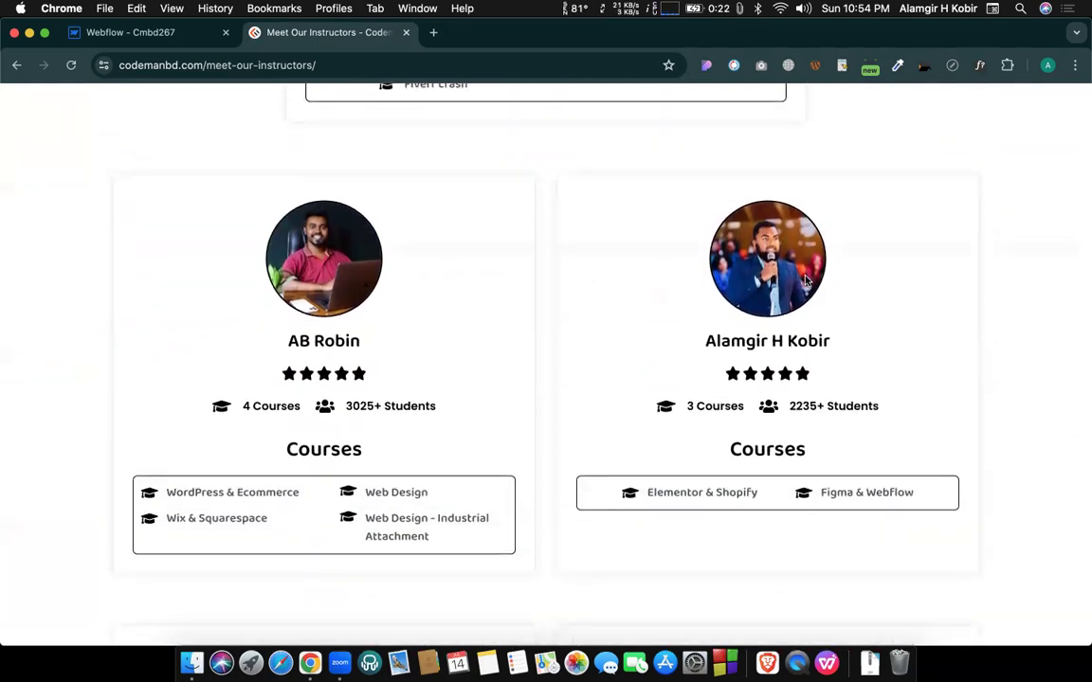
pyautogui.scroll(-4, 807, 281)
pyautogui.scroll(4, 807, 282)
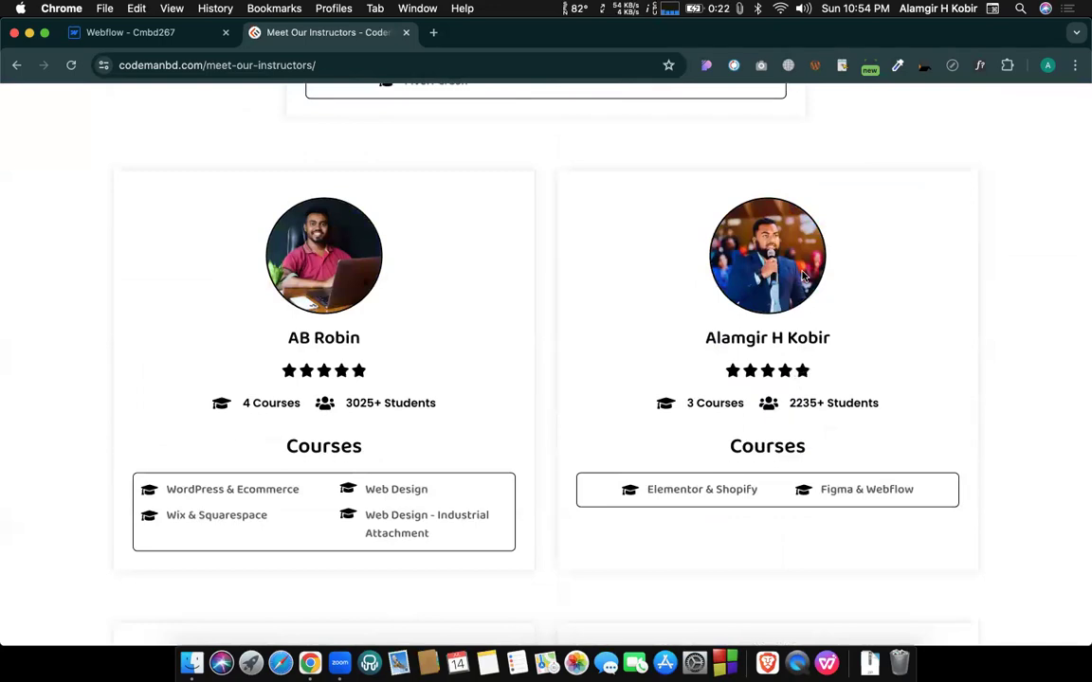
pyautogui.scroll(10, 804, 276)
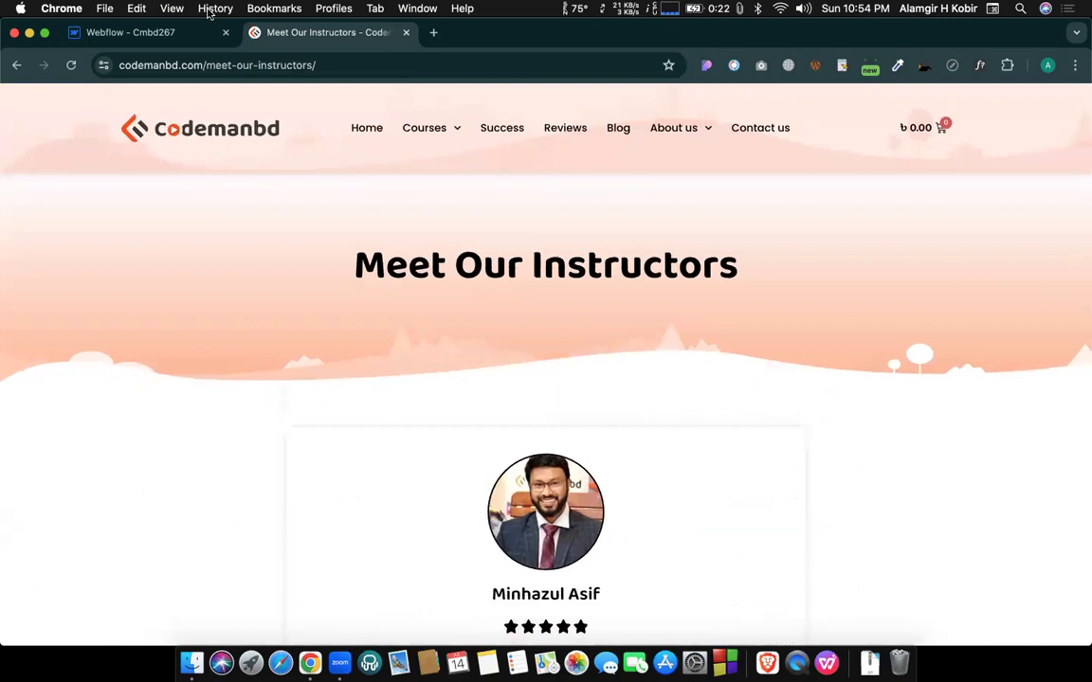
# Compare the About US page in Webflow with the Codemanbd instructors page, examining the repeated instructor cards once more.
pyautogui.click(120, 35)
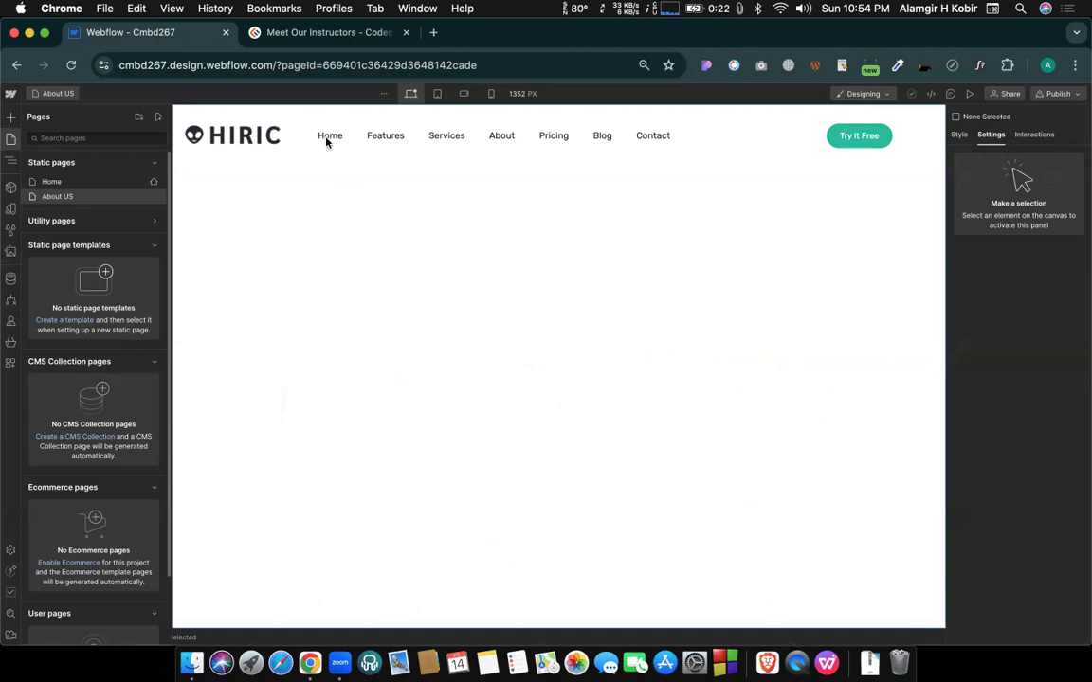
pyautogui.click(285, 34)
pyautogui.scroll(-10, 503, 384)
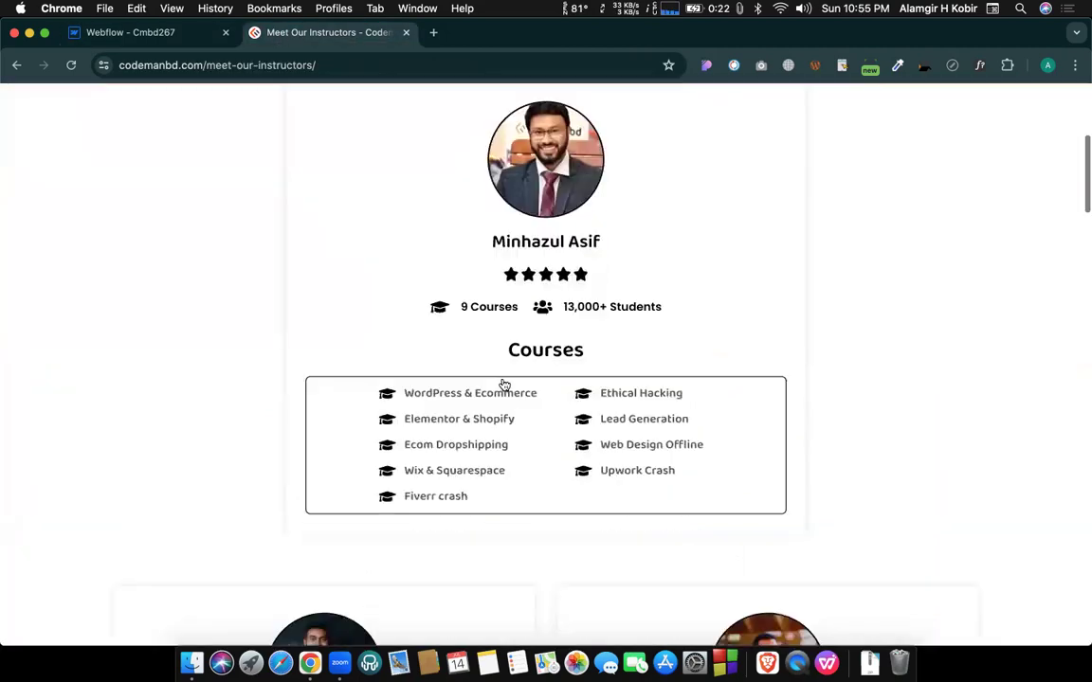
pyautogui.scroll(-6, 518, 425)
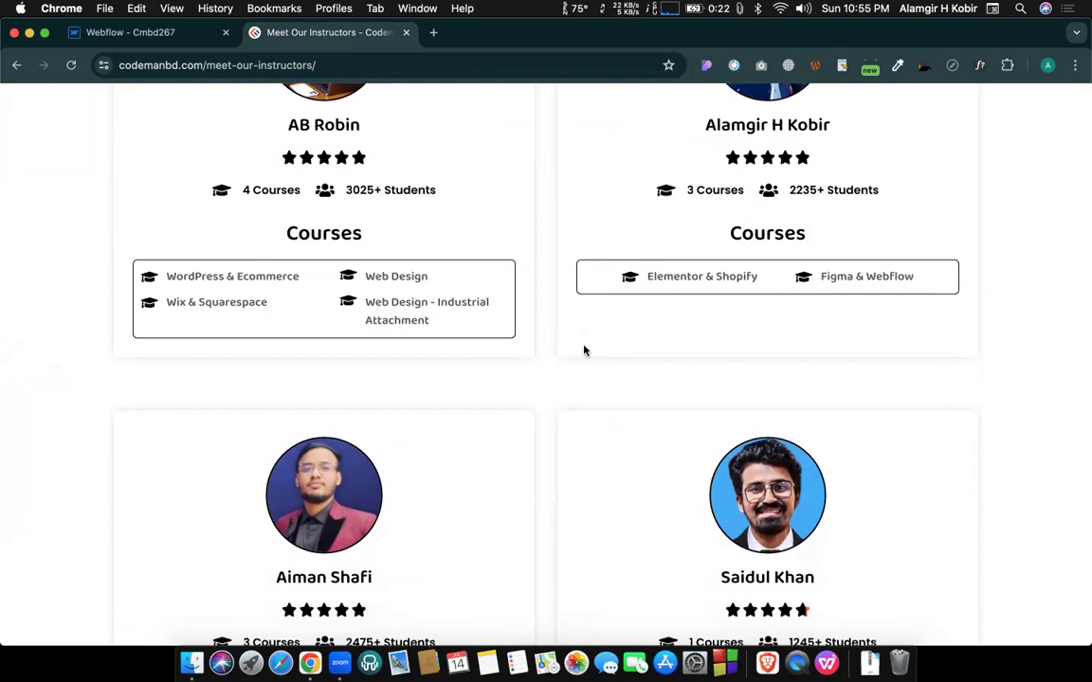
pyautogui.scroll(2, 583, 350)
pyautogui.scroll(10, 584, 351)
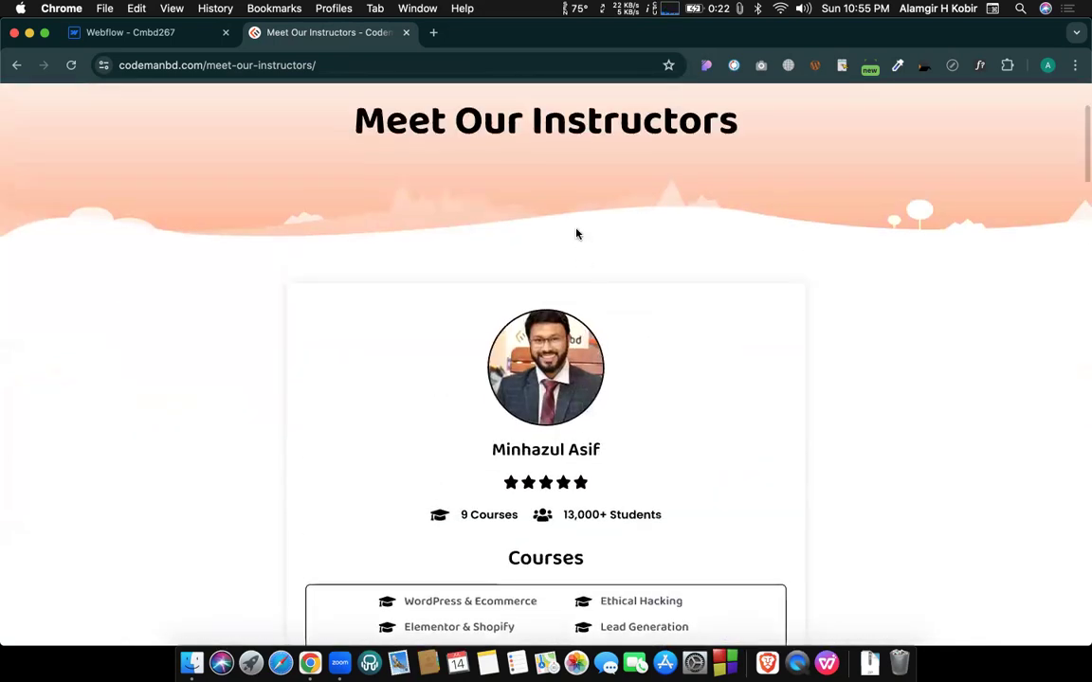
pyautogui.scroll(-2, 577, 234)
pyautogui.scroll(4, 576, 234)
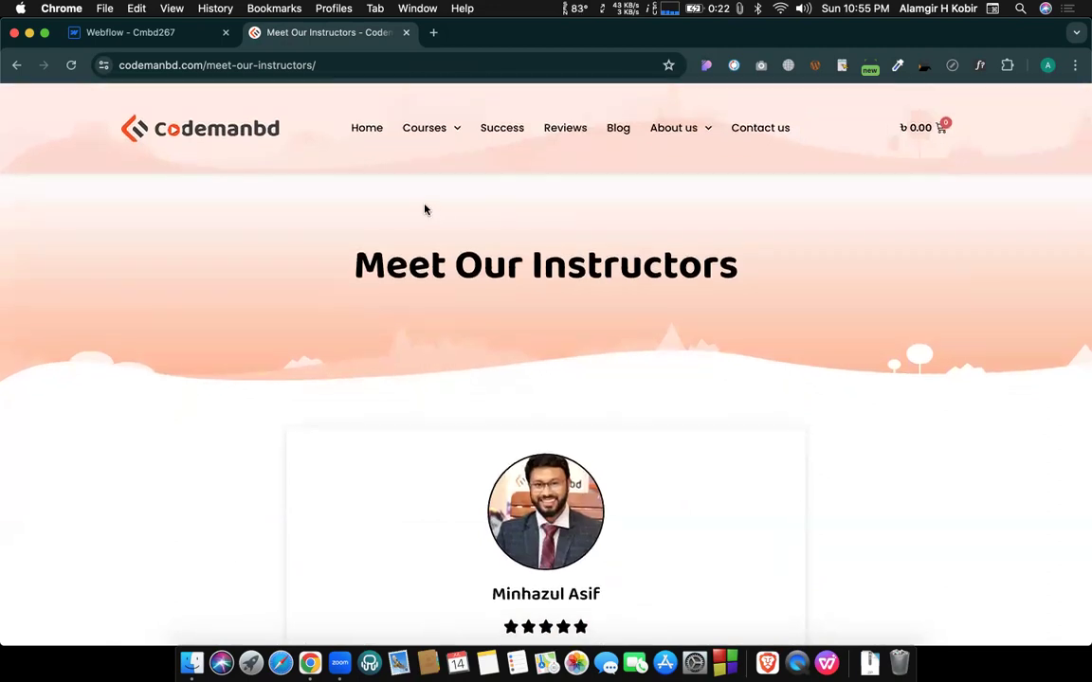
# Return to the About US page in Webflow and delete its Header instance.
pyautogui.click(159, 35)
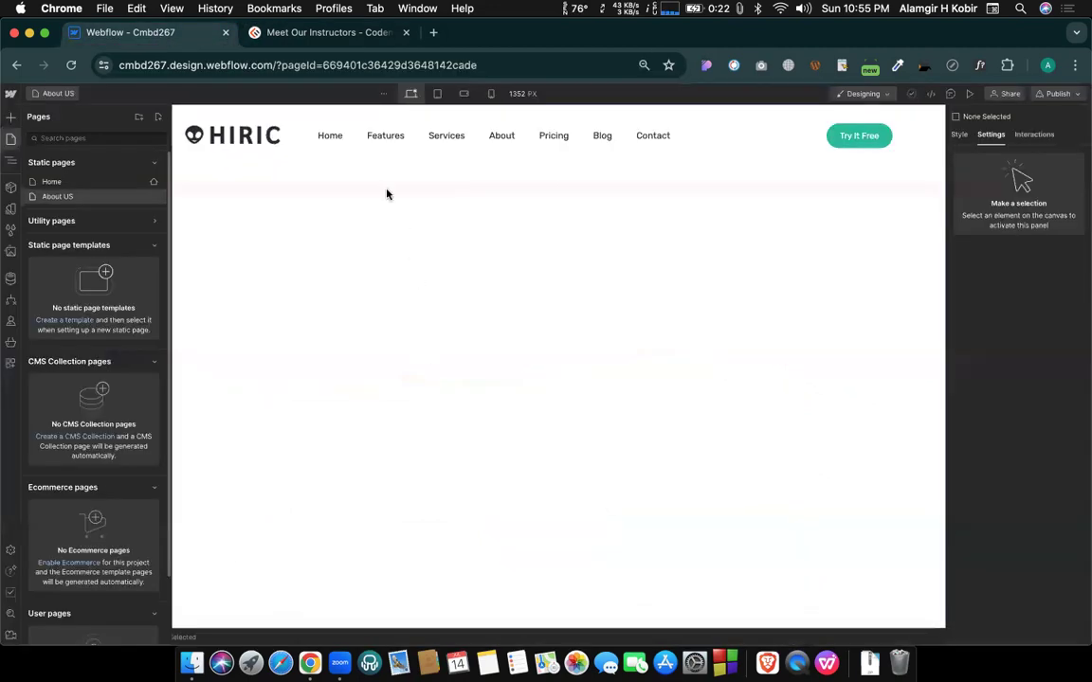
pyautogui.click(304, 157)
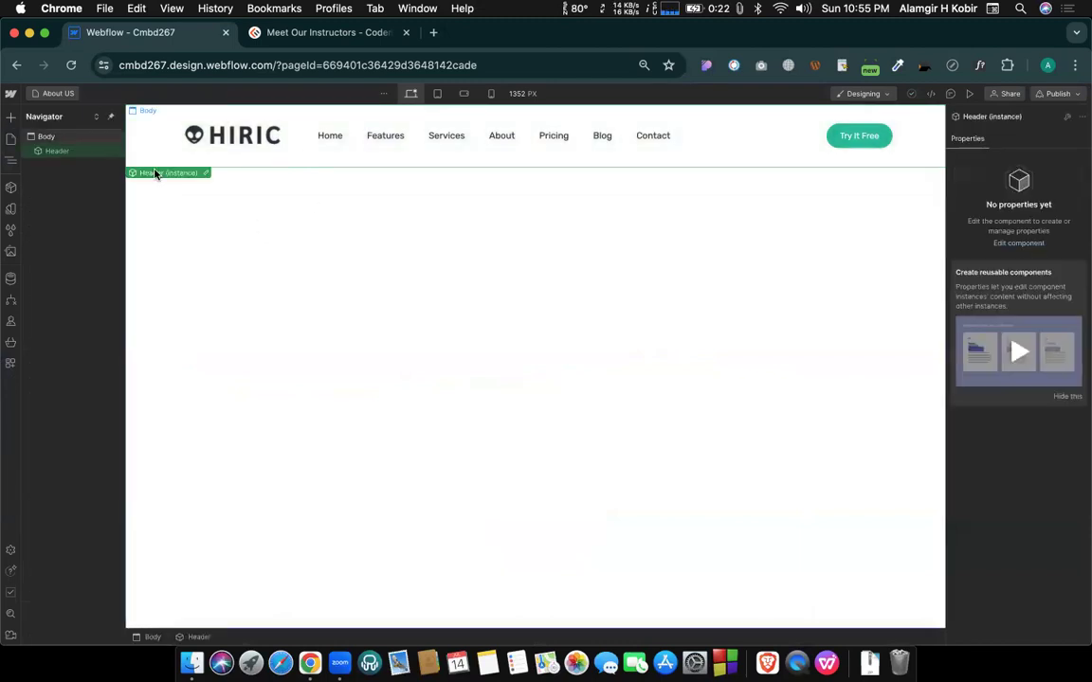
pyautogui.click(62, 93)
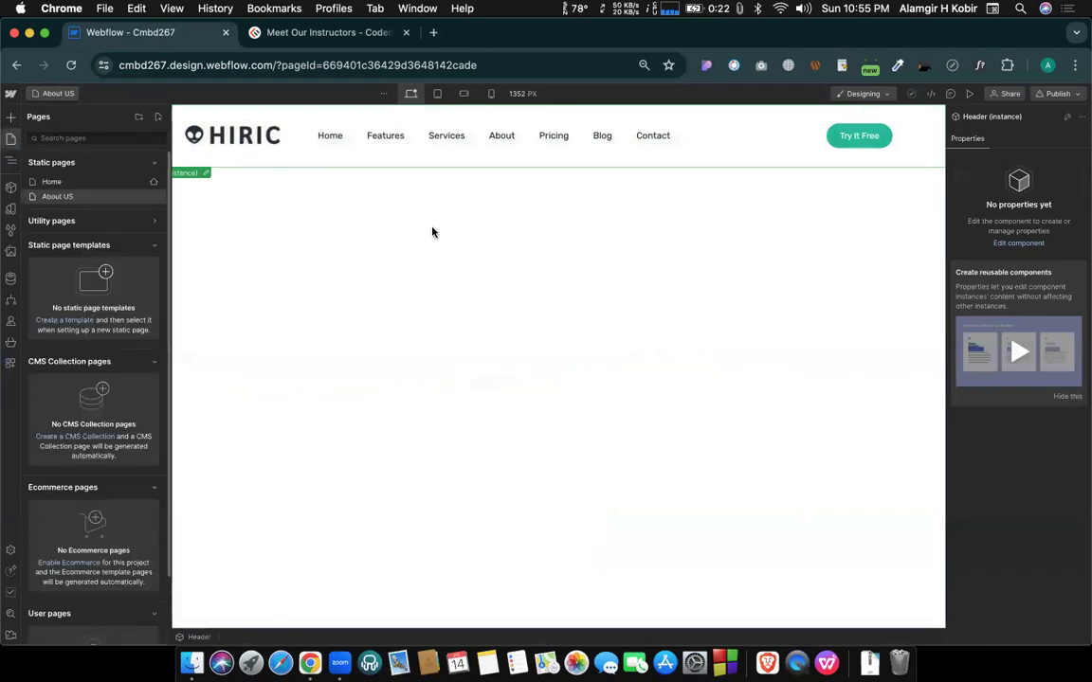
pyautogui.click(322, 156)
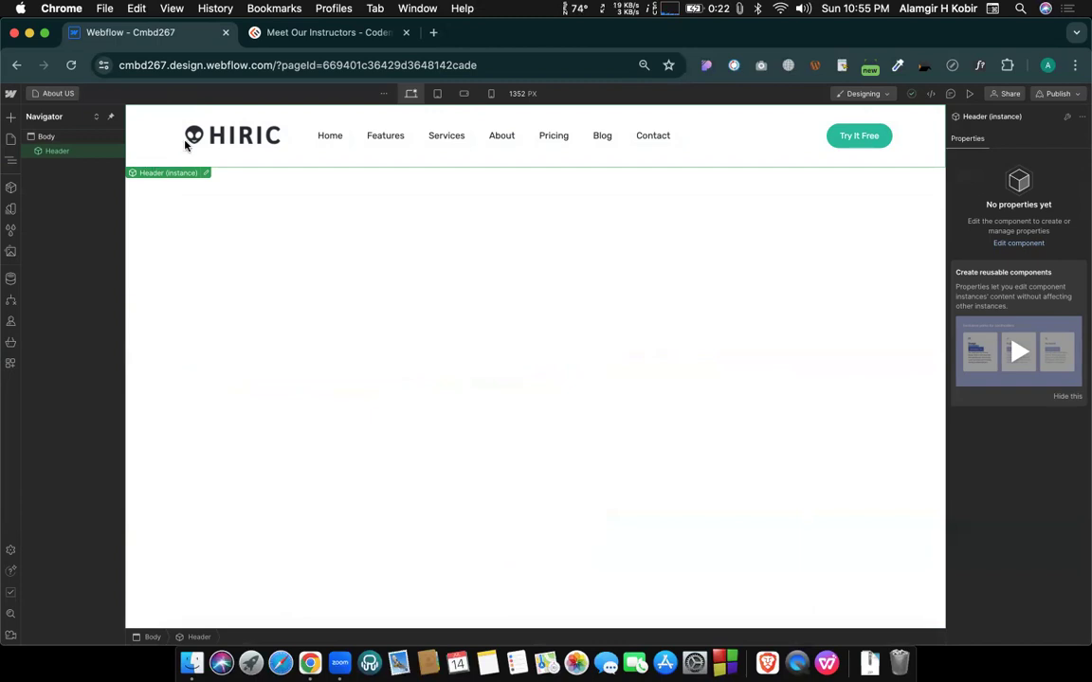
pyautogui.press('BackSpace')
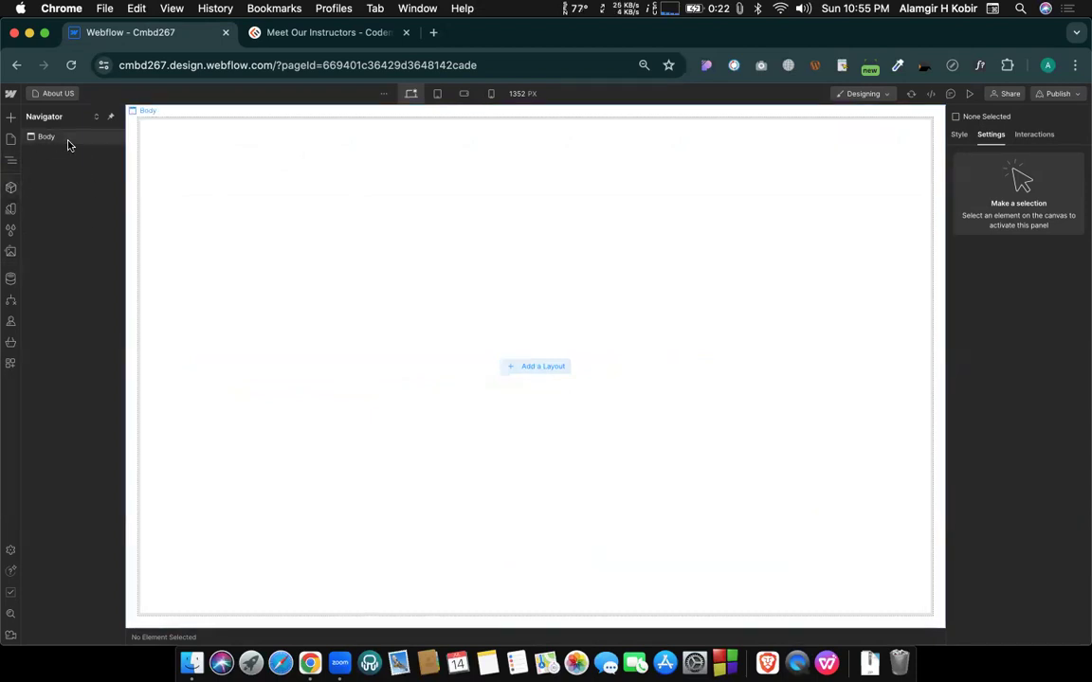
# Insert the Header component into the Body of the About US page.
pyautogui.click(236, 268)
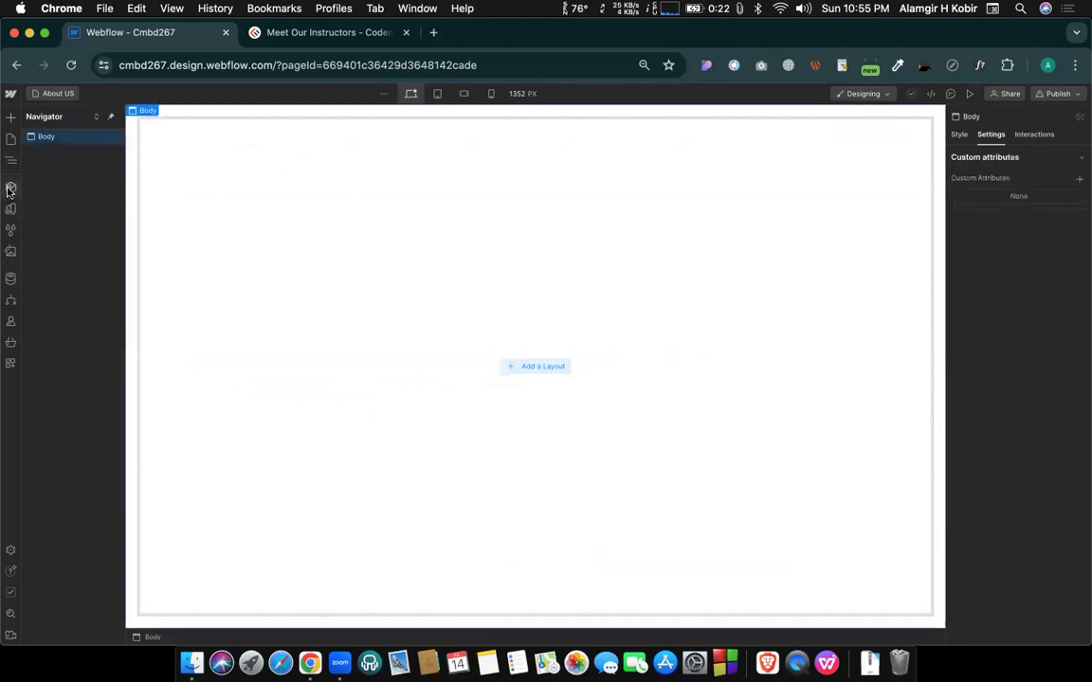
pyautogui.click(11, 187)
pyautogui.moveTo(62, 157); pyautogui.dragTo(356, 211)
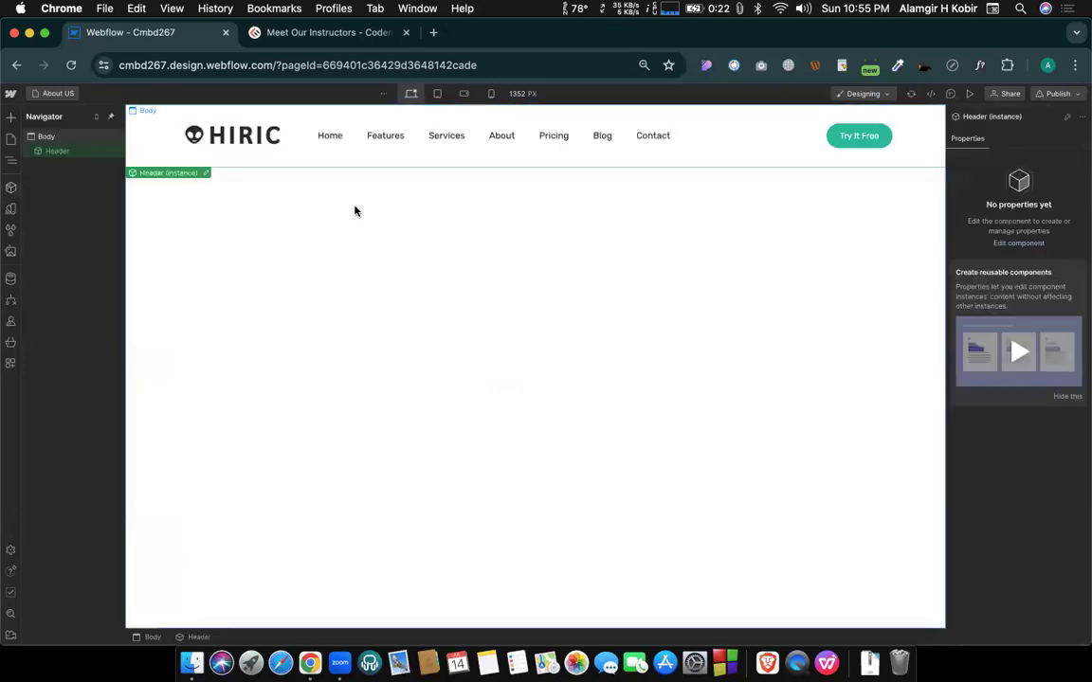
# Unlink the Header instance on the About US page from its component.
pyautogui.rightClick(54, 154)
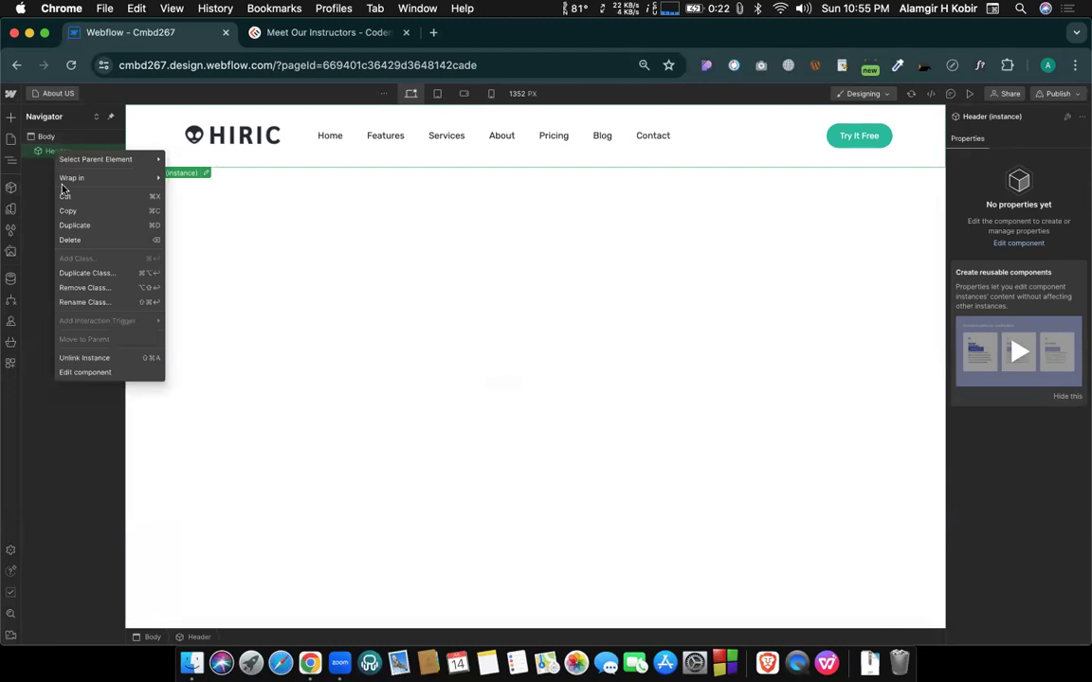
pyautogui.click(90, 359)
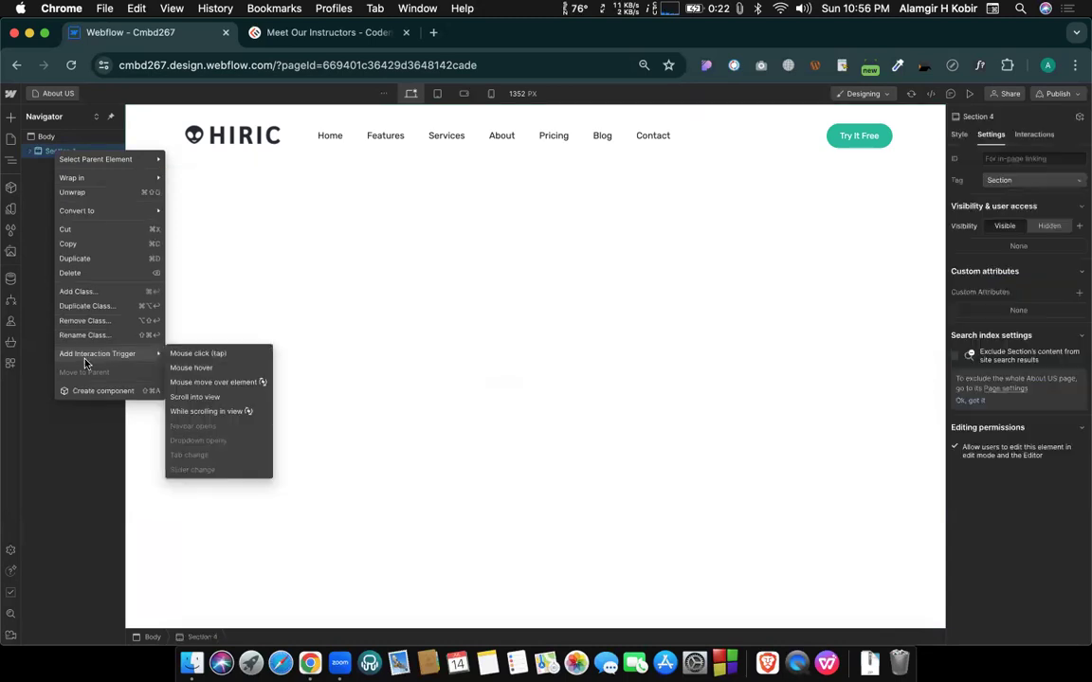
pyautogui.click(293, 250)
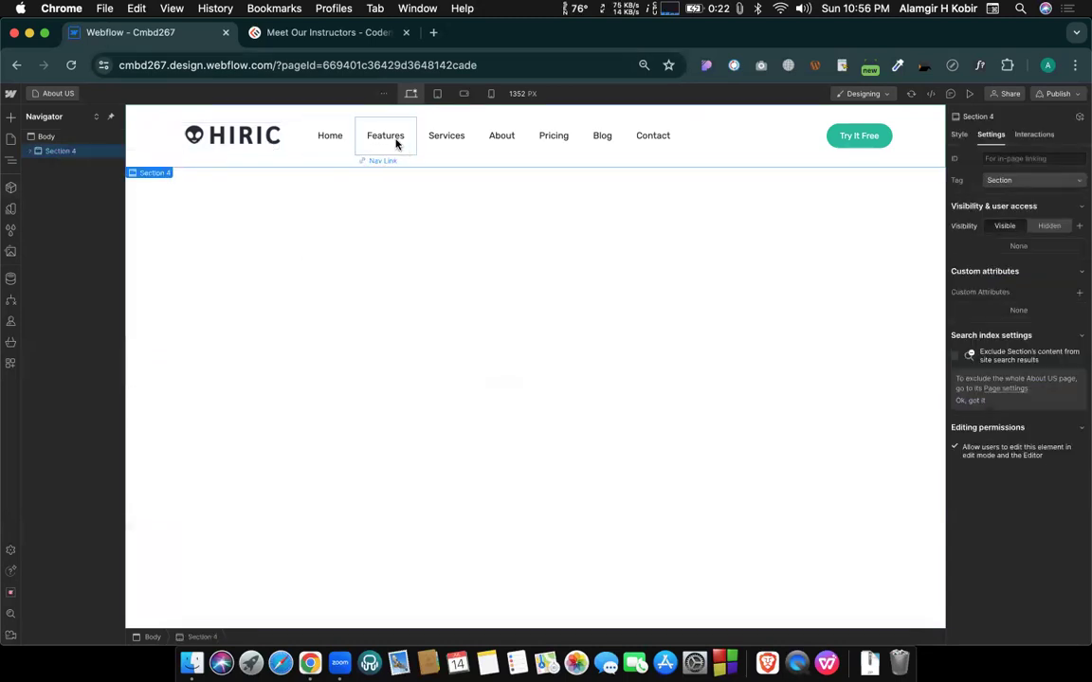
# Reorder the unlinked header's menu so that Services and About come between Home and Features.
pyautogui.click(463, 136)
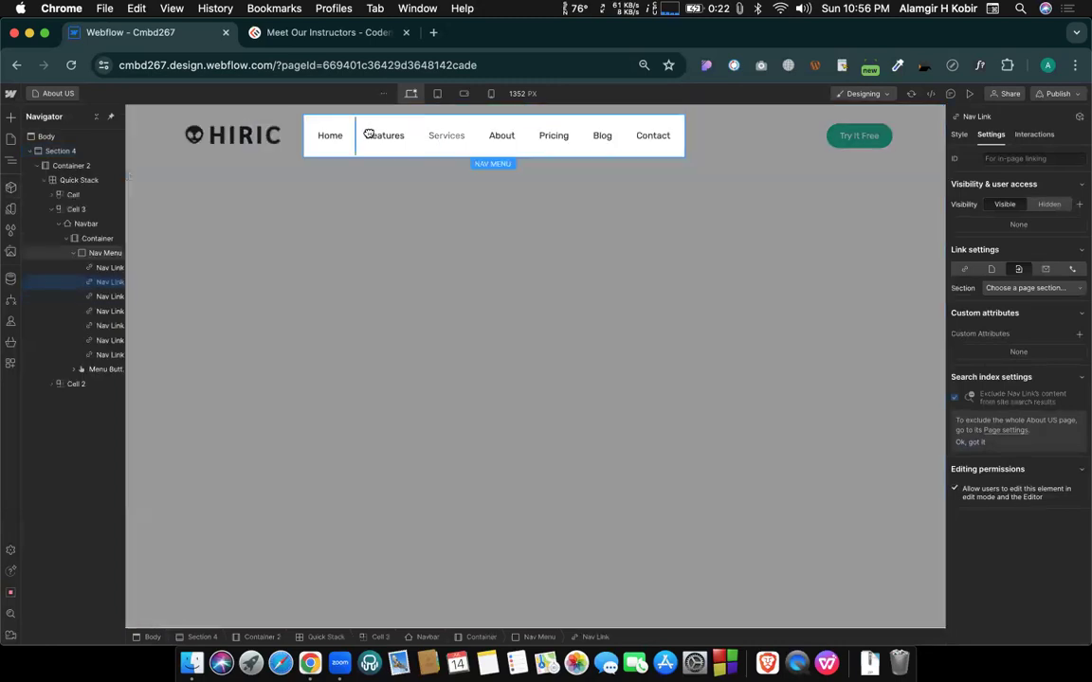
pyautogui.moveTo(368, 135); pyautogui.dragTo(369, 137)
pyautogui.moveTo(501, 135); pyautogui.dragTo(433, 135)
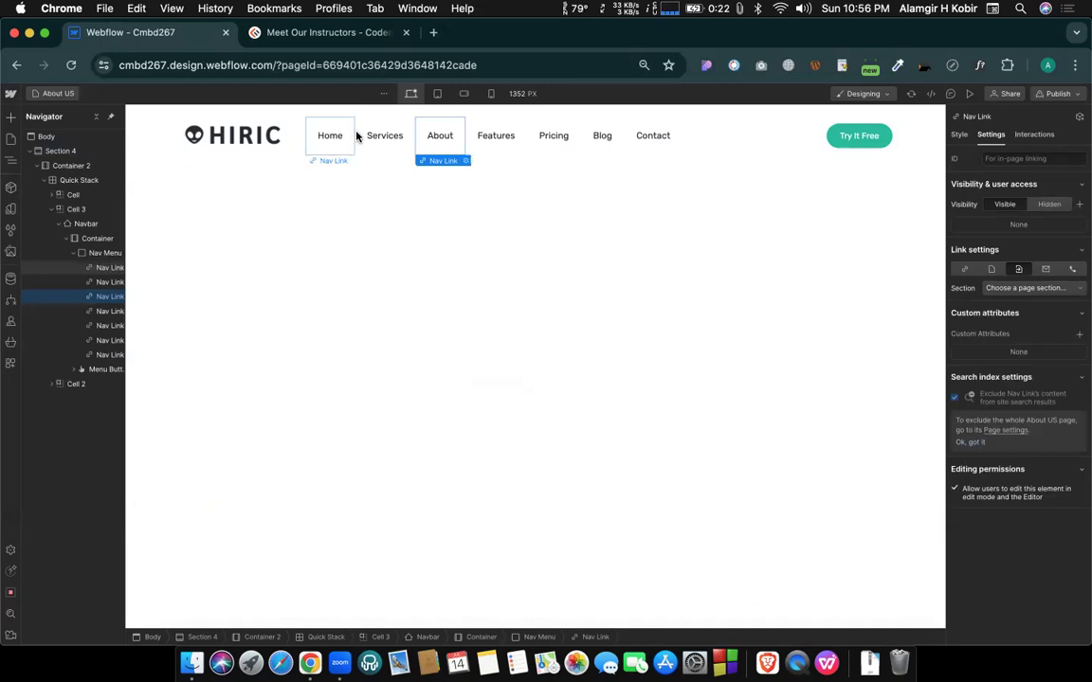
# Select the Services link in the unlinked header and show its style properties.
pyautogui.click(379, 139)
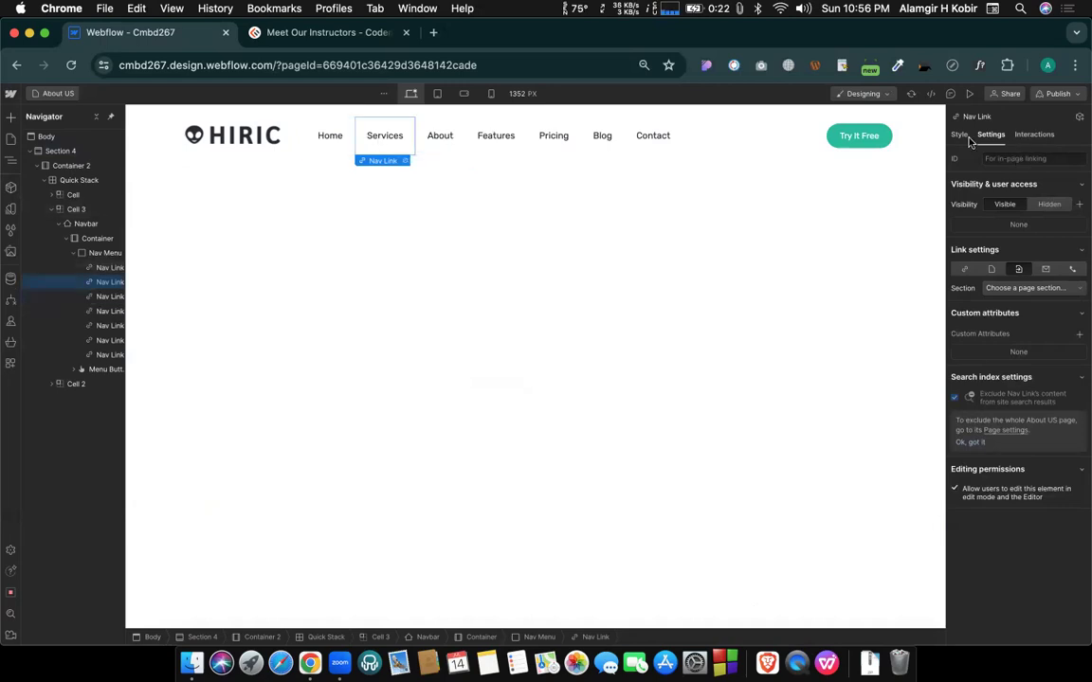
pyautogui.press('s')
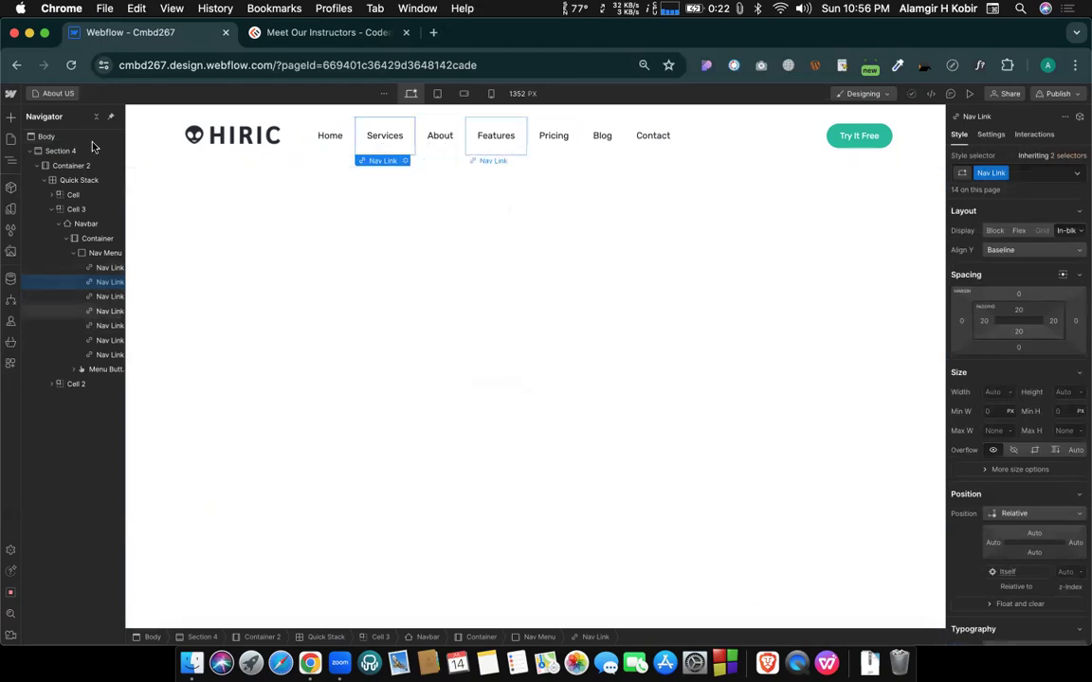
# Compare the header menu on the Home page with the unlinked header on the About US page.
pyautogui.click(57, 95)
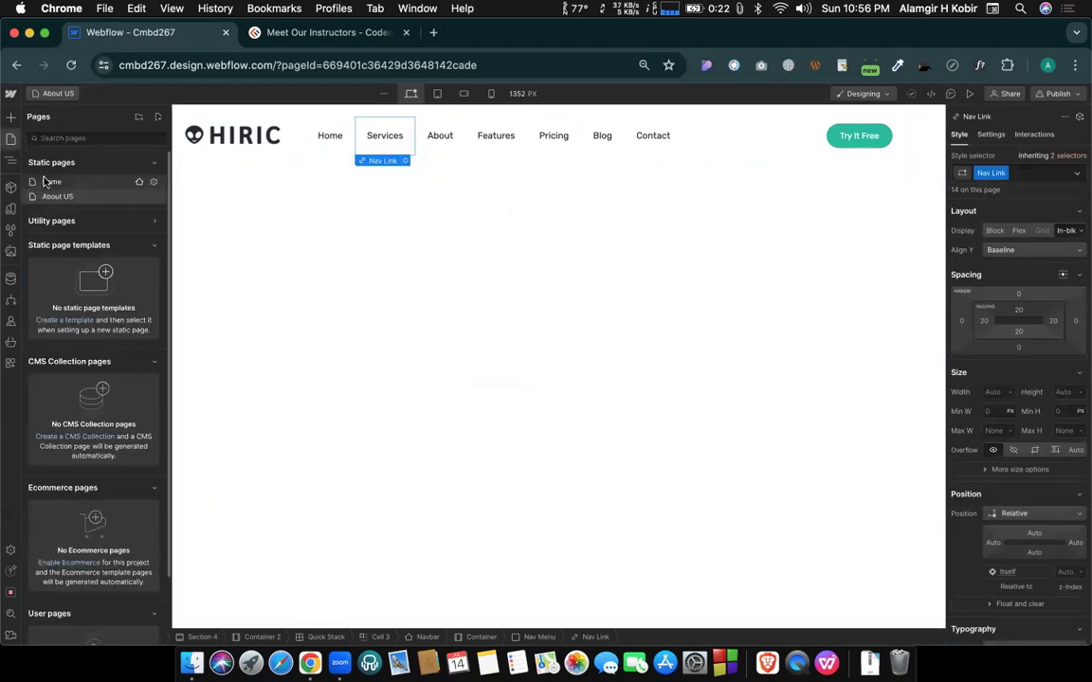
pyautogui.click(43, 180)
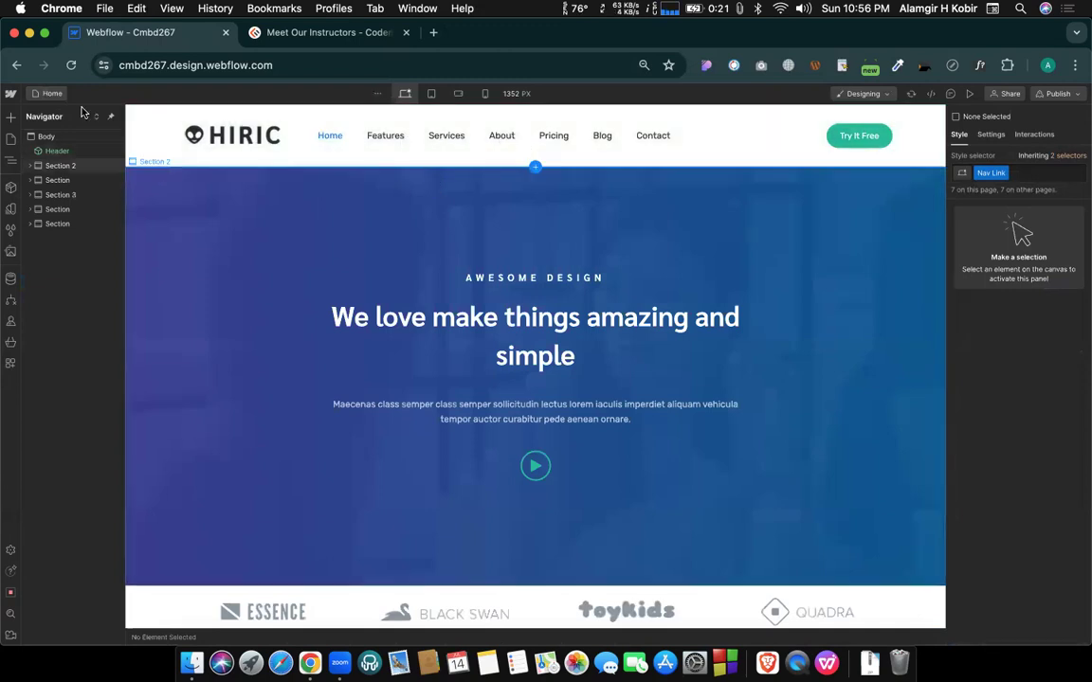
pyautogui.click(50, 95)
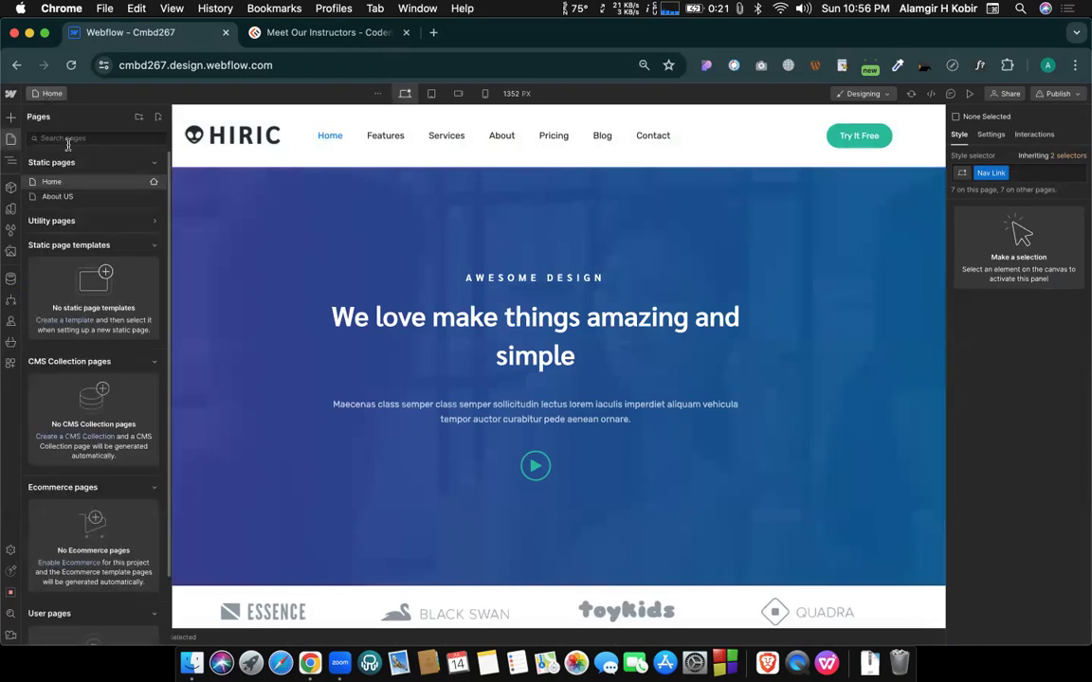
pyautogui.click(55, 198)
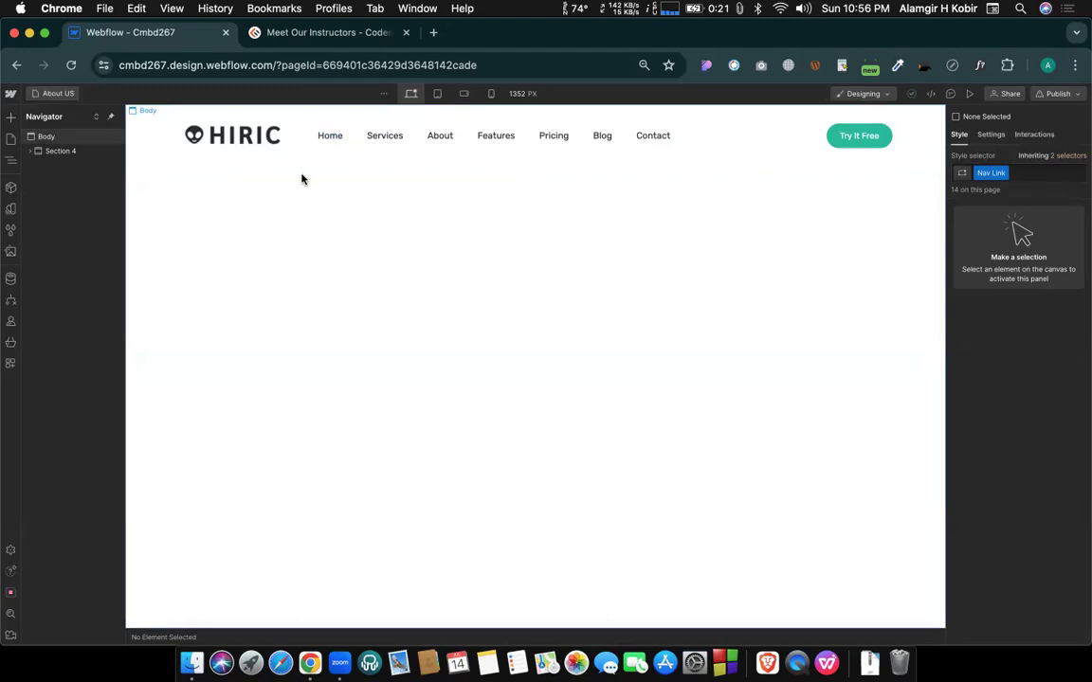
# Delete the unlinked header section, Section 4, from the About US page.
pyautogui.click(135, 145)
pyautogui.click(135, 145)
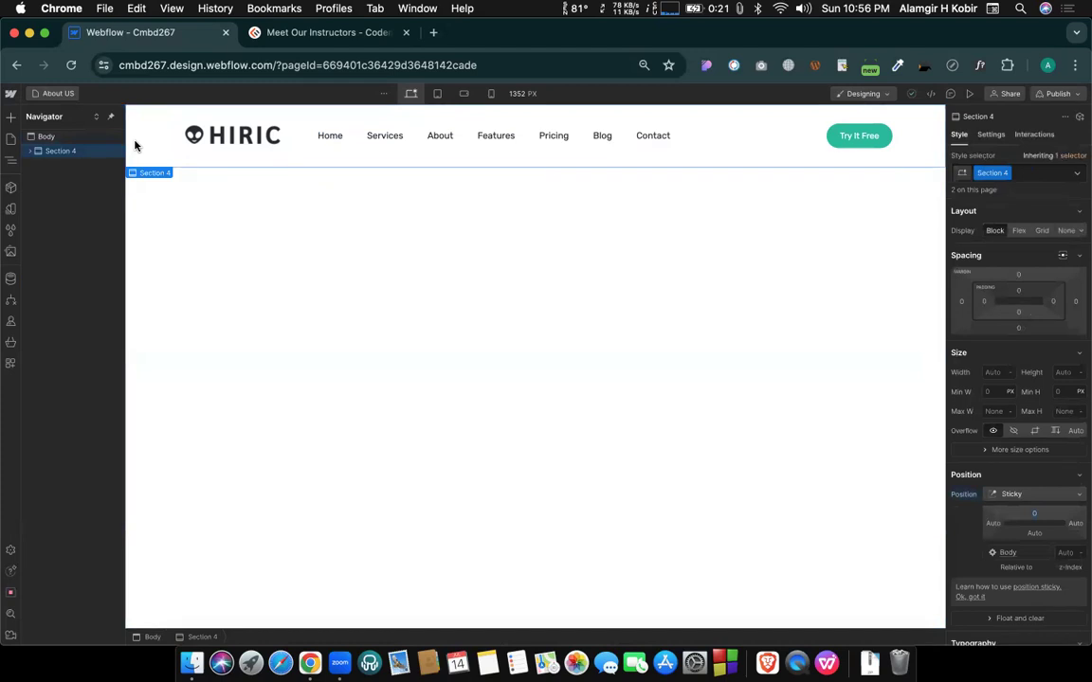
pyautogui.press('Delete')
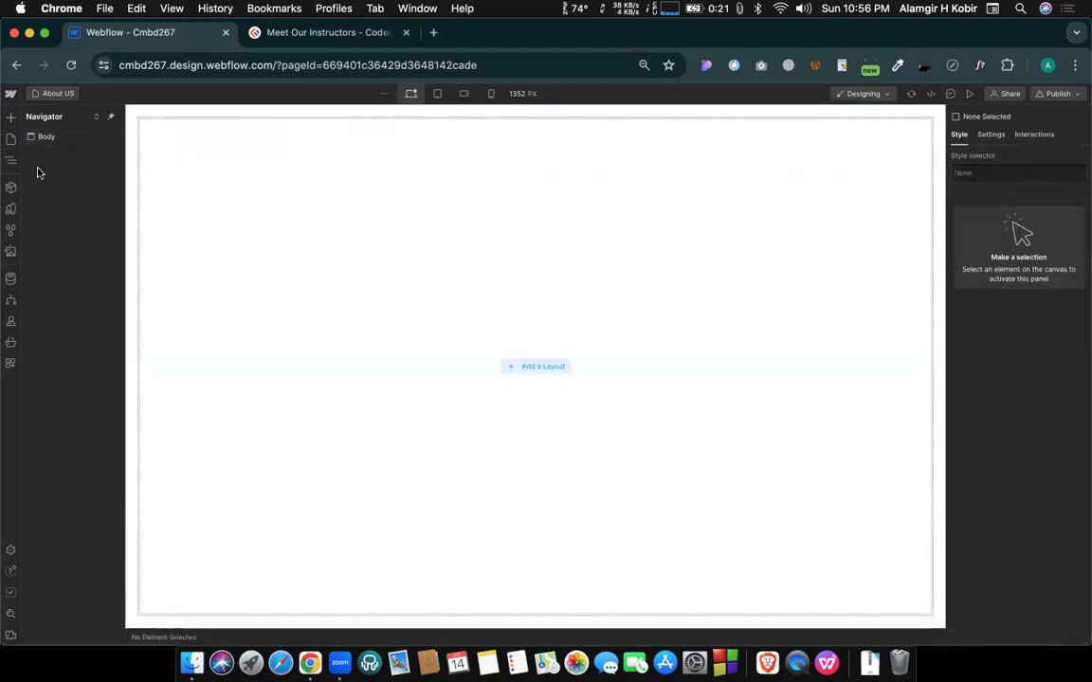
# Insert three instances of the Header component into the Body of the About US page.
pyautogui.click(11, 187)
pyautogui.moveTo(52, 166); pyautogui.dragTo(329, 143)
pyautogui.click(9, 186)
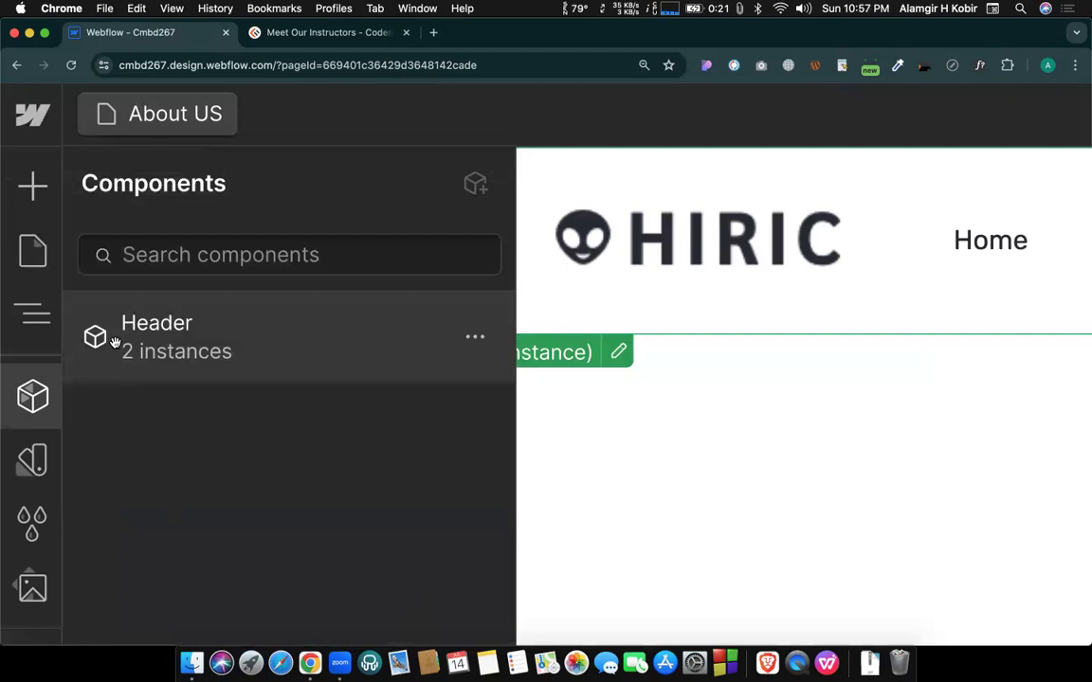
pyautogui.click(193, 351)
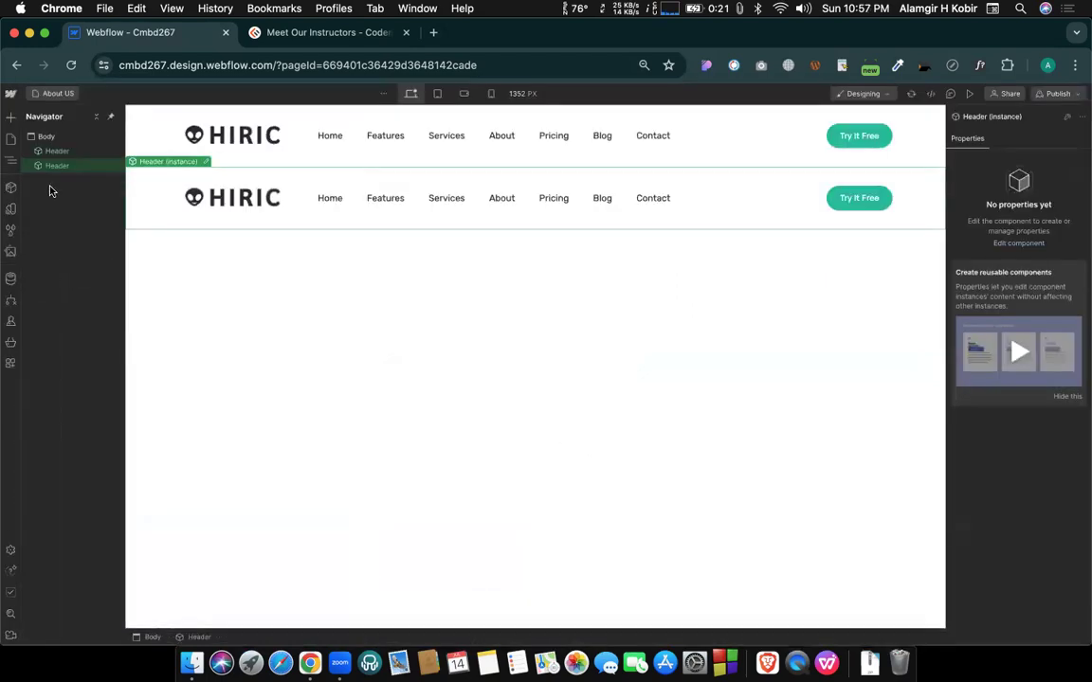
pyautogui.click(11, 188)
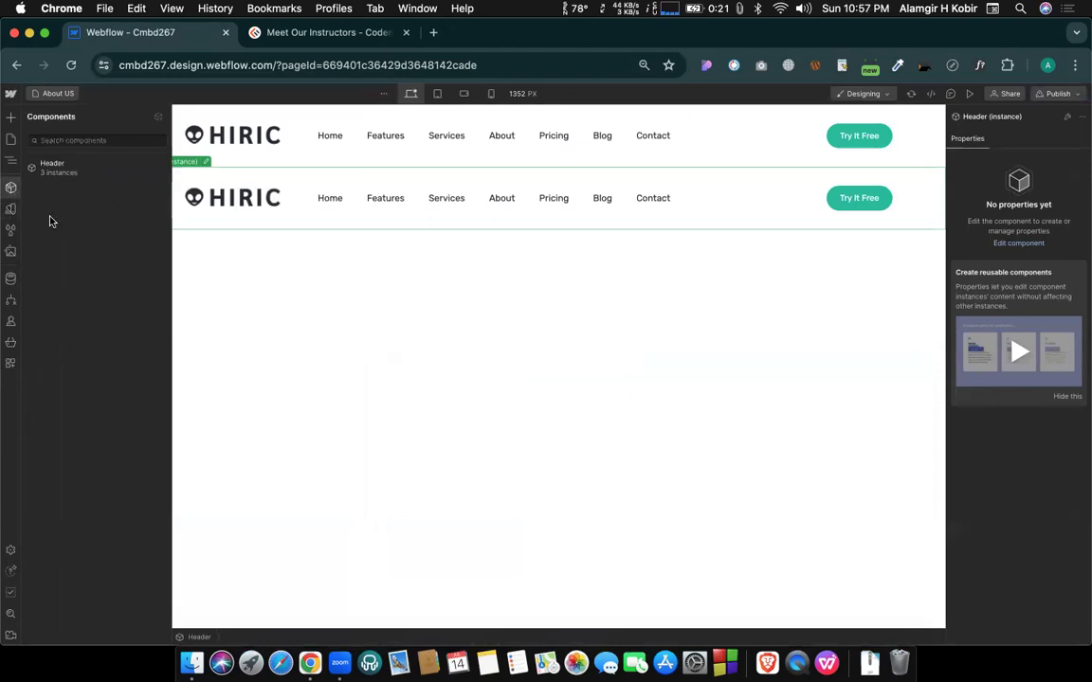
pyautogui.click(45, 163)
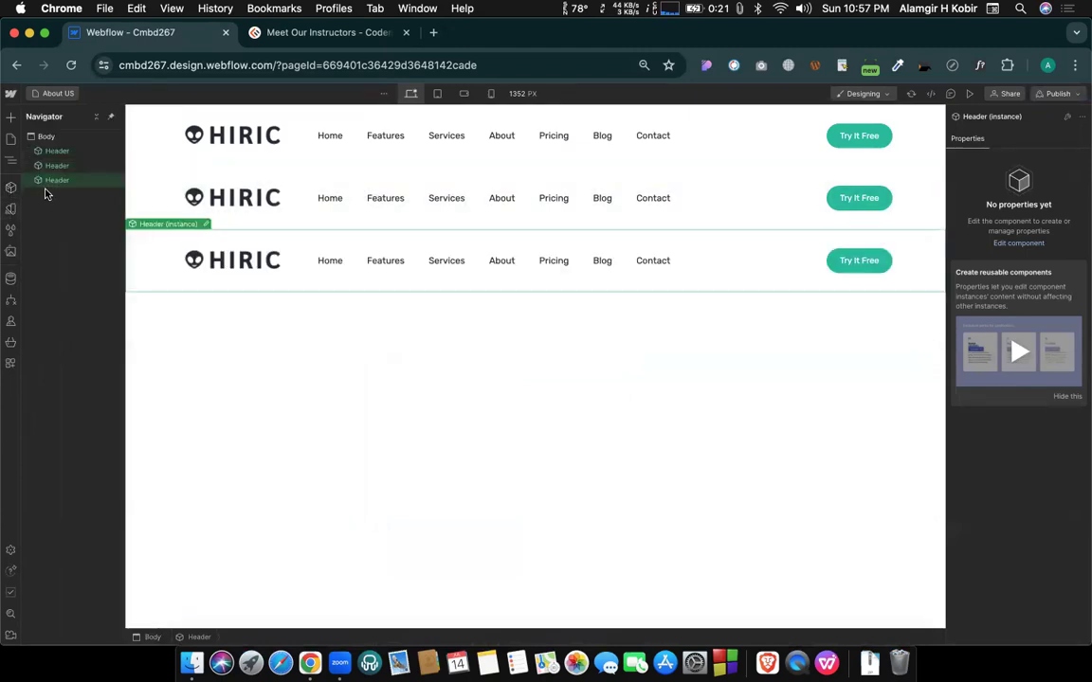
# Check which management options are offered for the Header component in the component library.
pyautogui.click(12, 188)
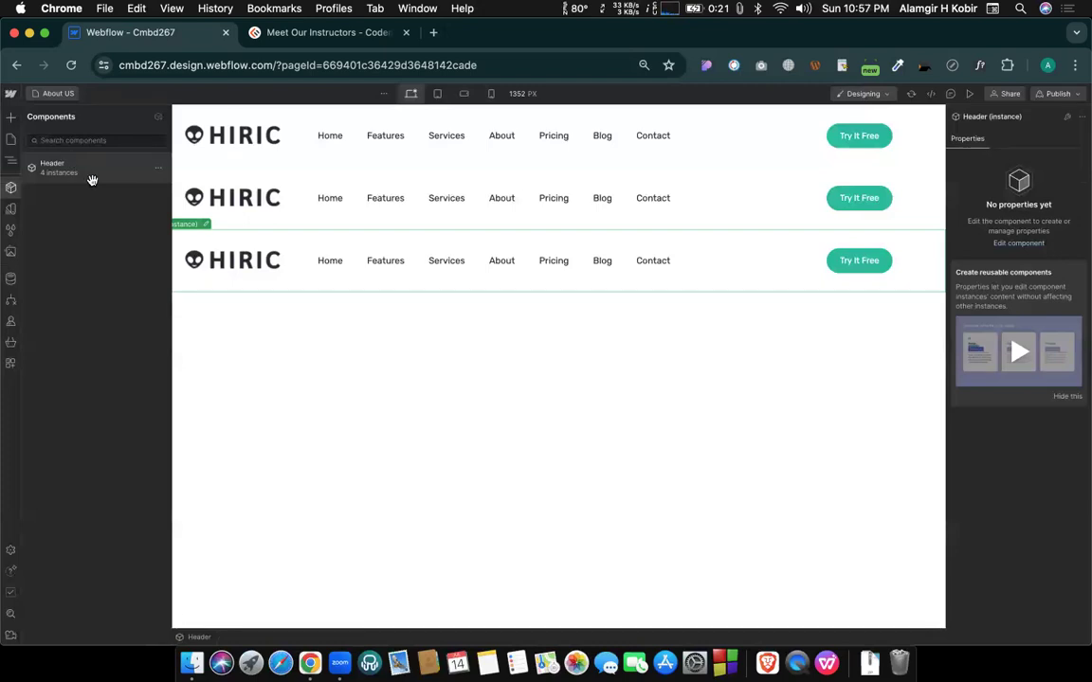
pyautogui.click(156, 169)
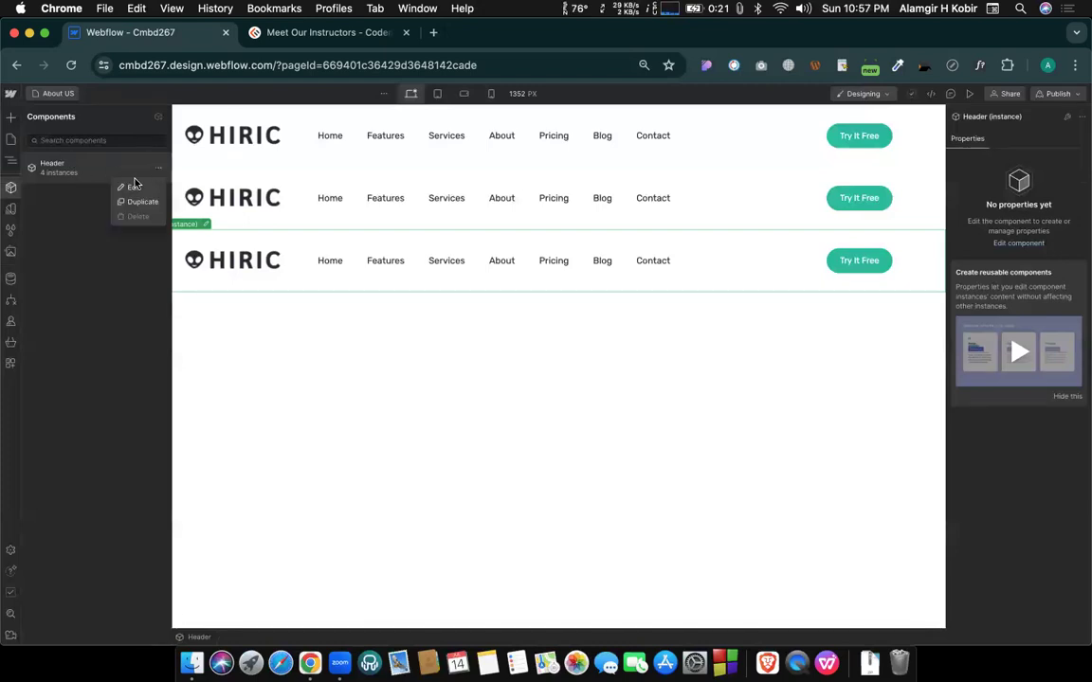
pyautogui.click(79, 219)
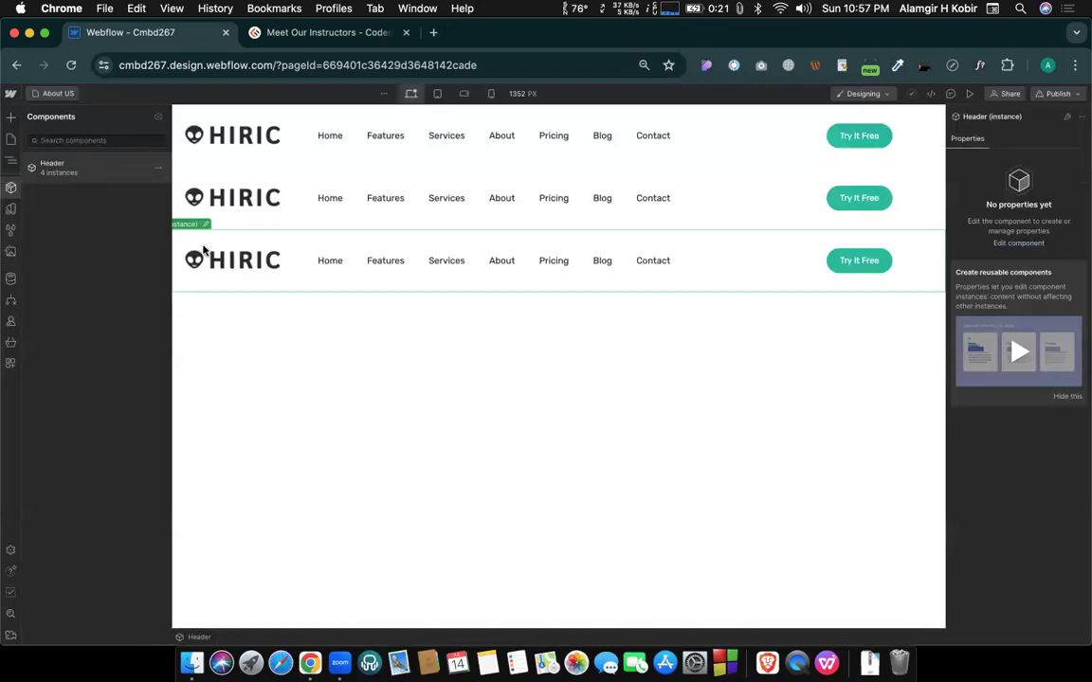
# Delete all three Header instances from the About US page.
pyautogui.click(203, 250)
pyautogui.press('Delete')
pyautogui.press('Delete')
pyautogui.press('Delete')
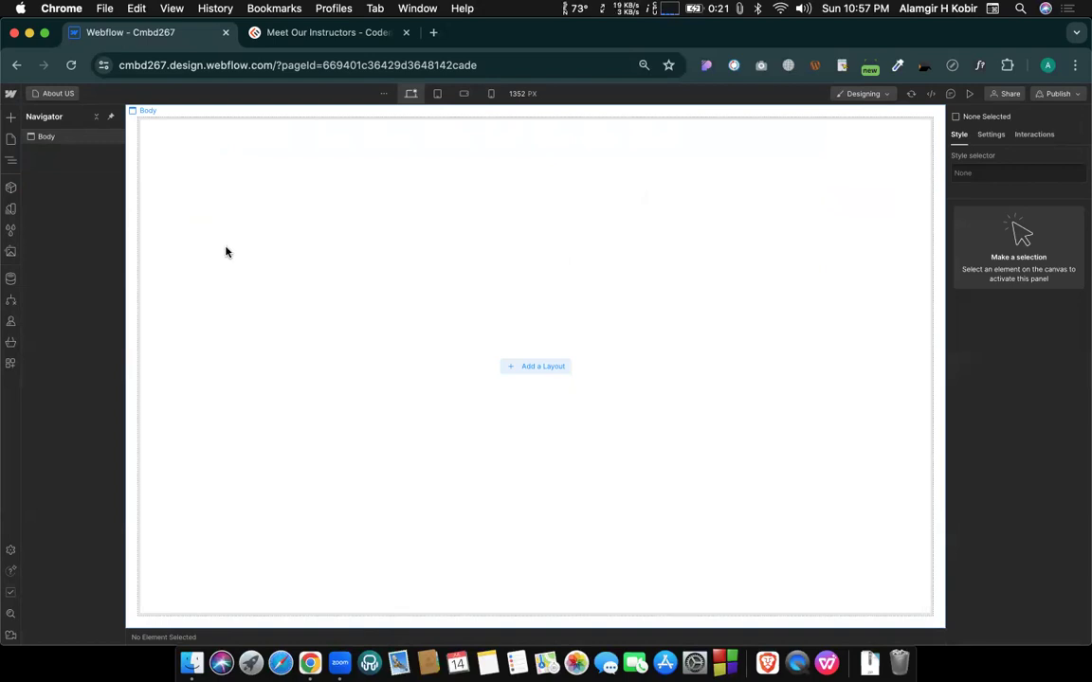
# Insert a Header instance on the empty About US page and review the options for the instance and its component.
pyautogui.click(10, 186)
pyautogui.click(62, 170)
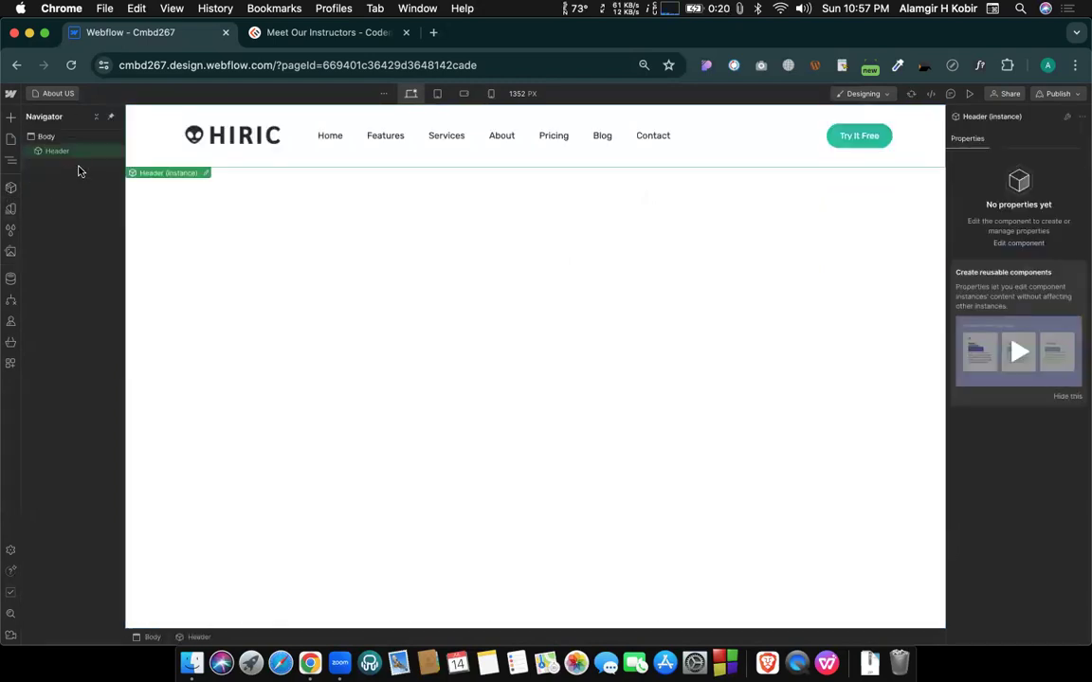
pyautogui.rightClick(50, 157)
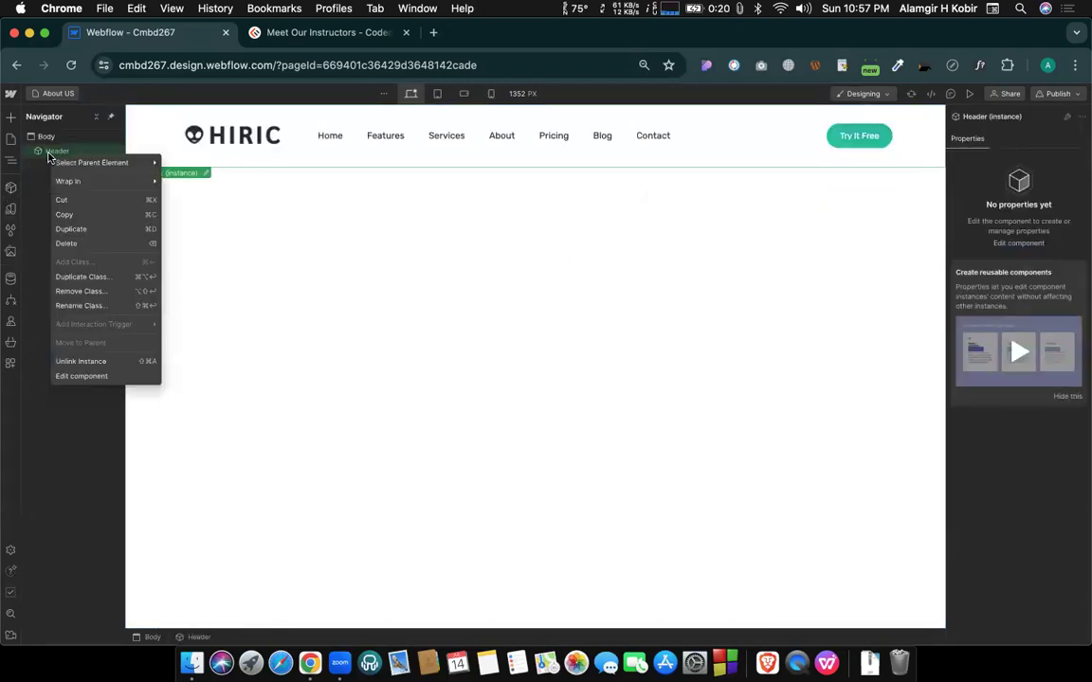
pyautogui.click(12, 188)
pyautogui.click(11, 188)
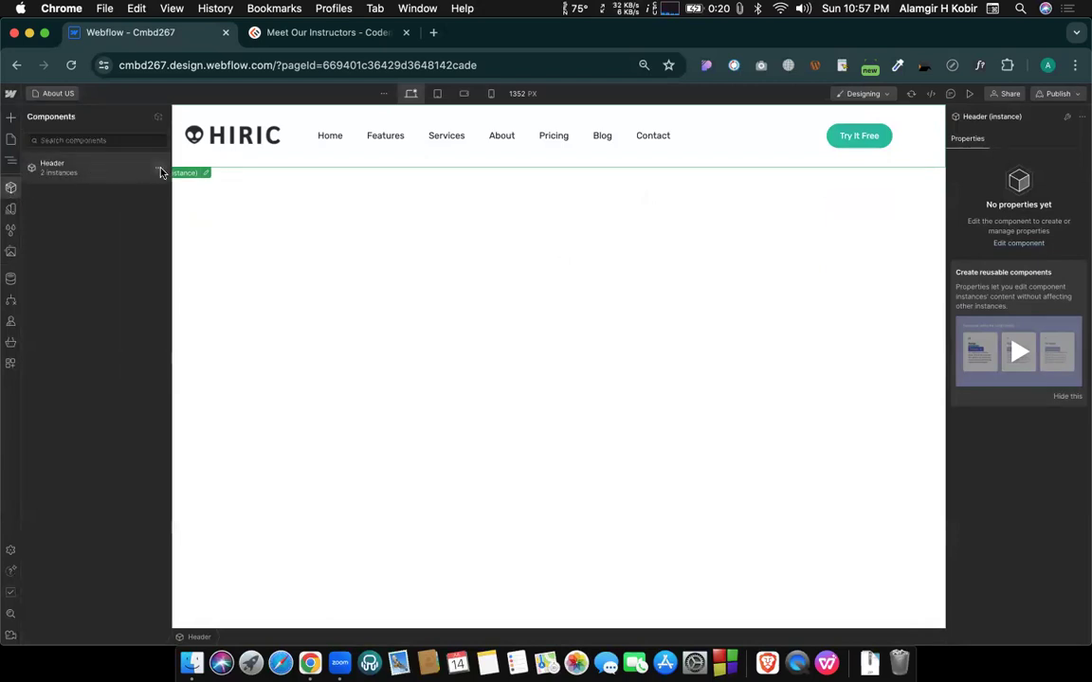
pyautogui.click(159, 170)
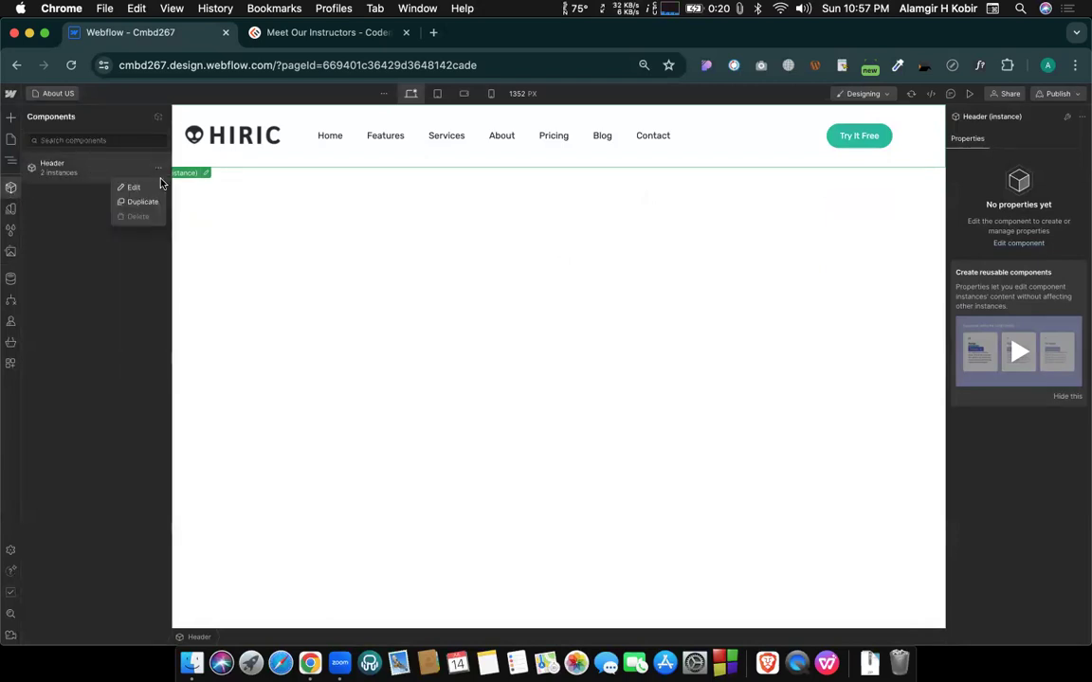
pyautogui.click(64, 210)
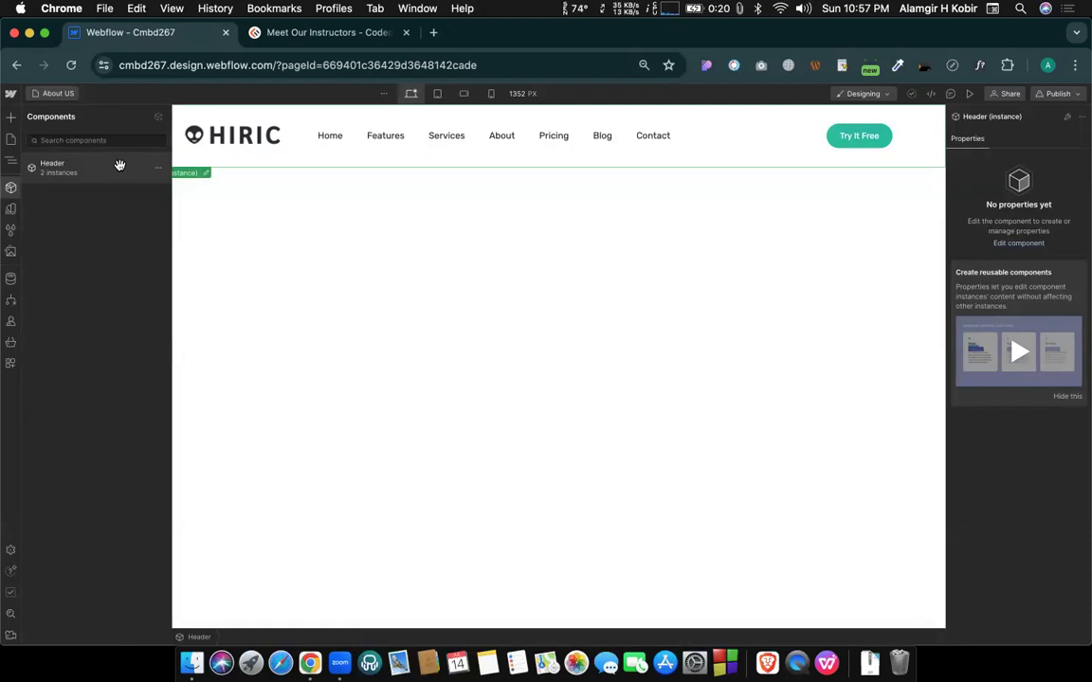
# Delete the Header instance from the About US page and insert a fresh one from the component library.
pyautogui.click(194, 150)
pyautogui.press('Delete')
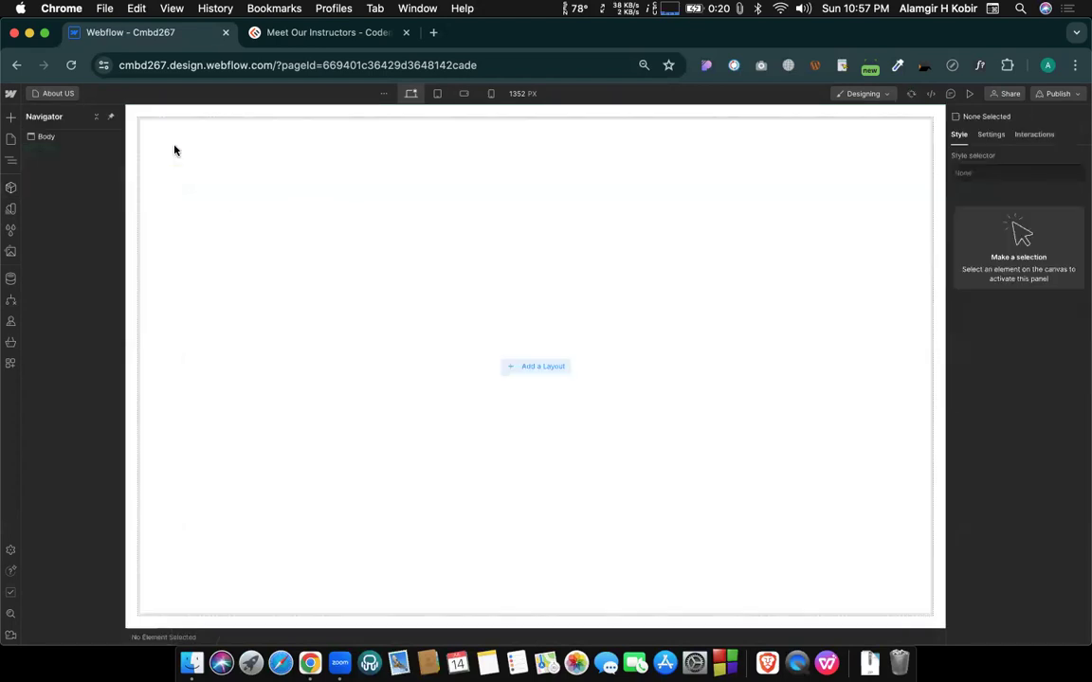
pyautogui.click(10, 188)
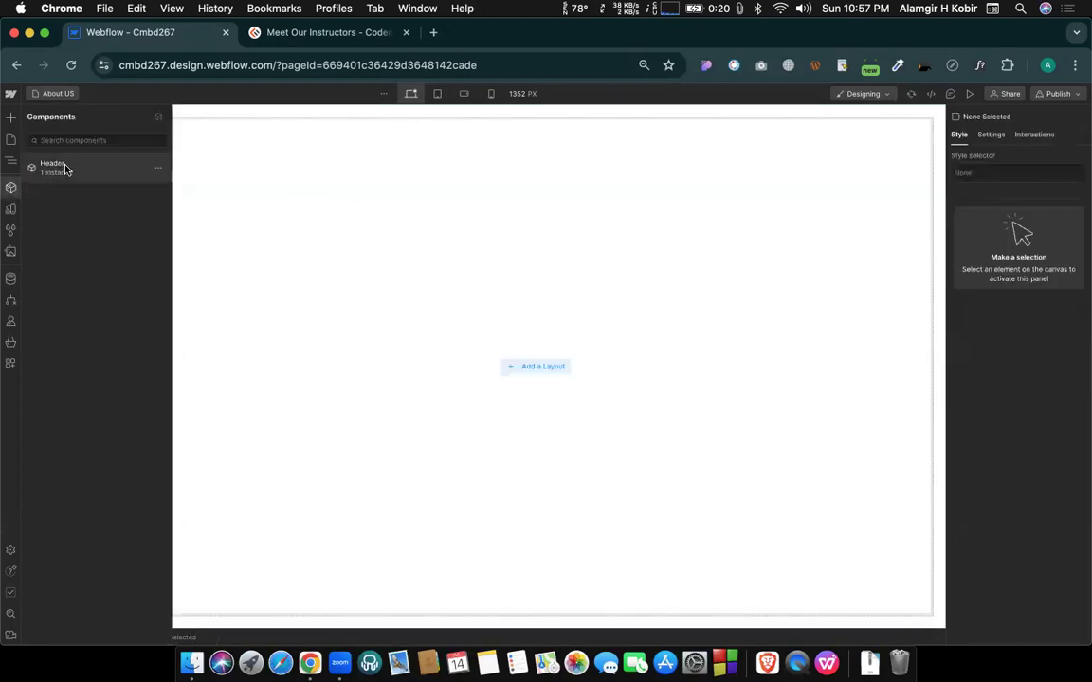
pyautogui.moveTo(64, 170); pyautogui.dragTo(332, 294)
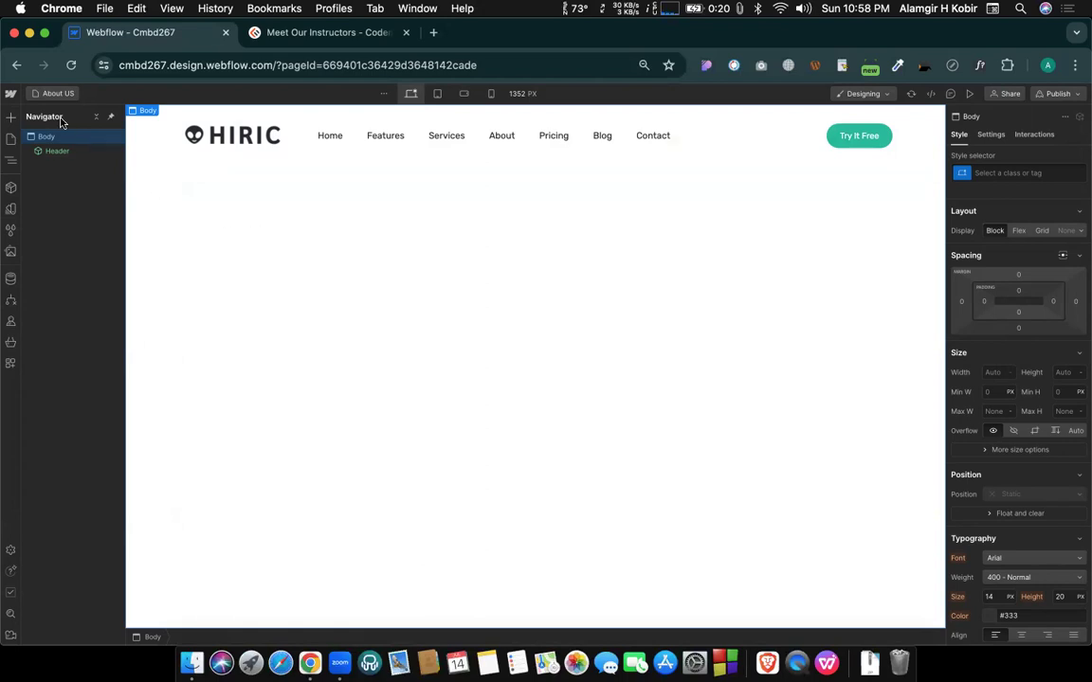
# Open the Home page and add the Footer Subscribe layout from the Starter library after the last section.
pyautogui.click(38, 95)
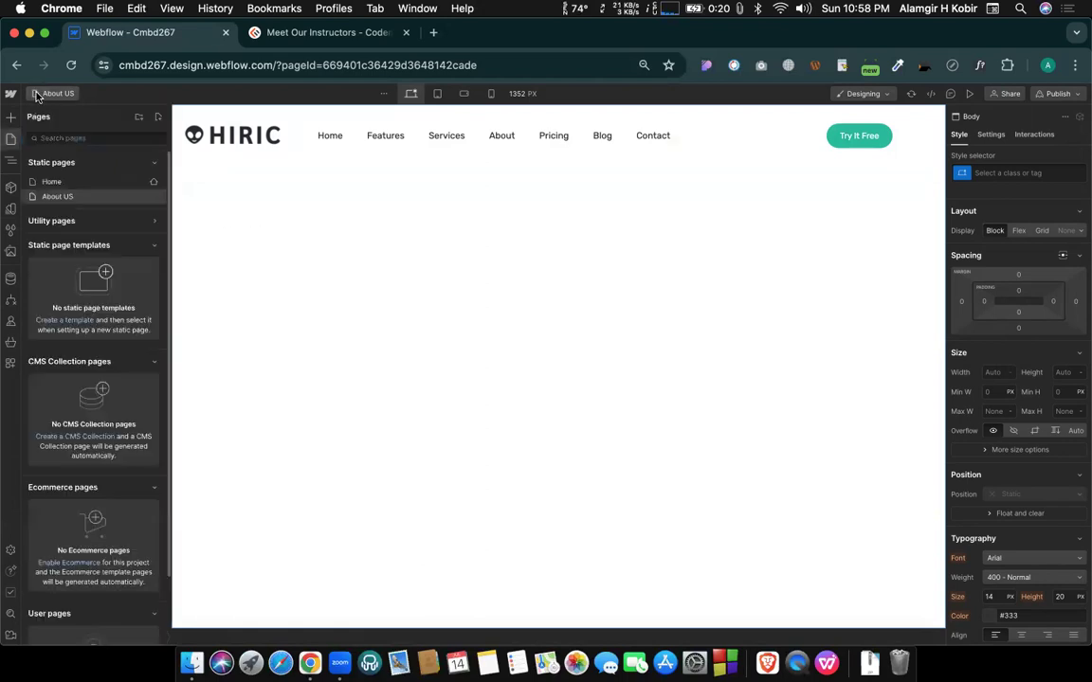
pyautogui.click(53, 181)
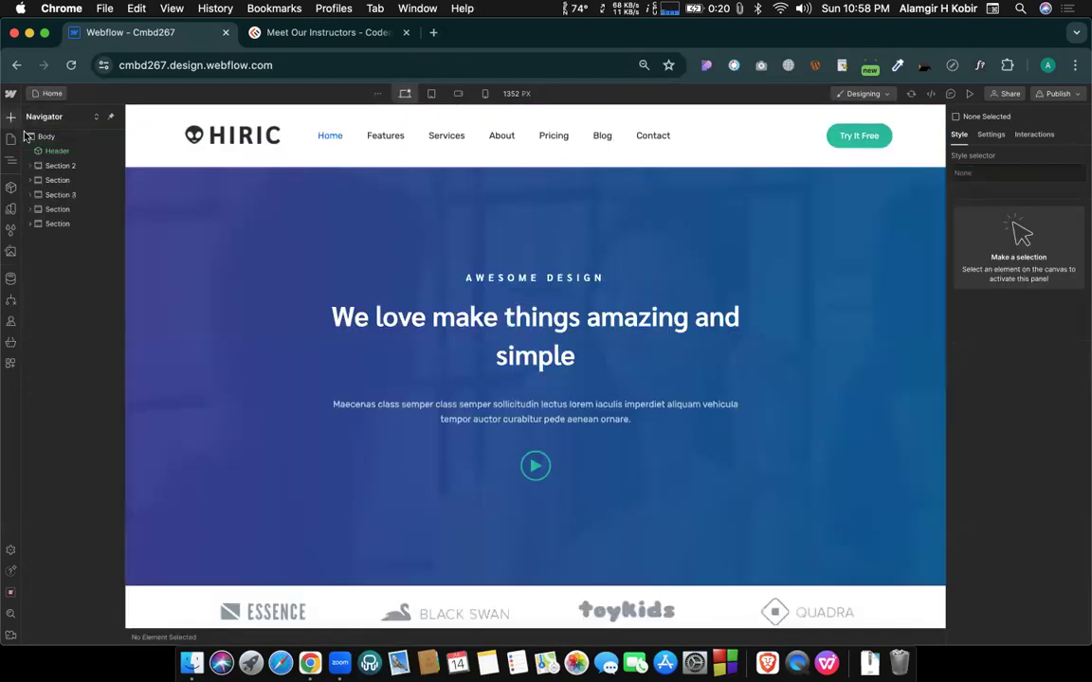
pyautogui.click(10, 116)
pyautogui.click(124, 143)
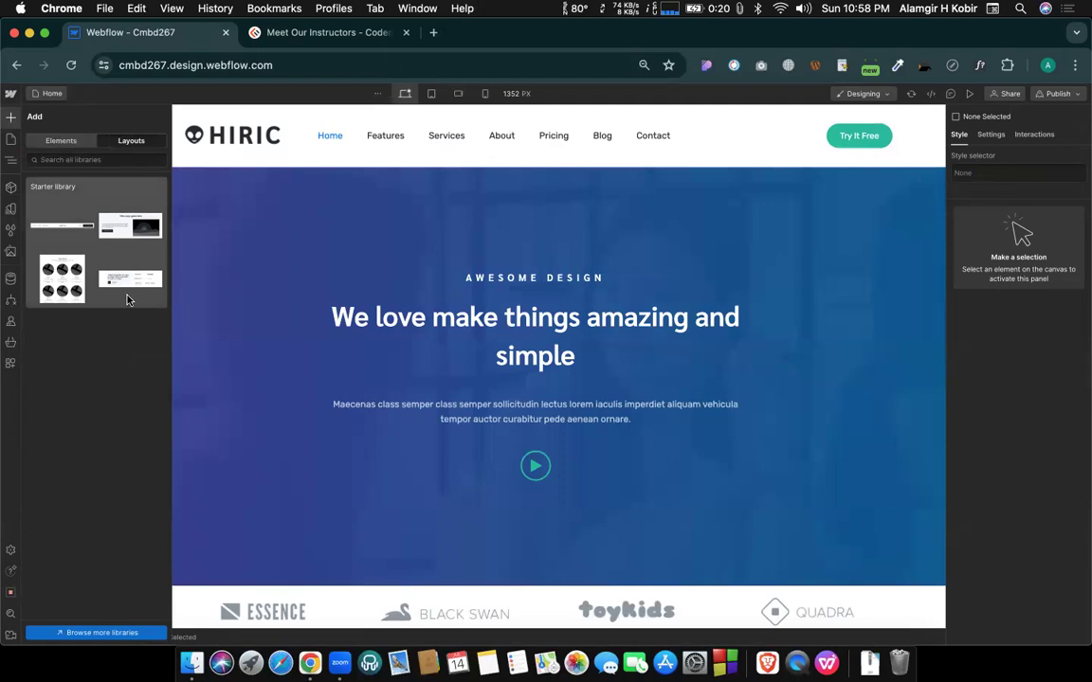
pyautogui.click(130, 290)
pyautogui.scroll(-5, 95, 379)
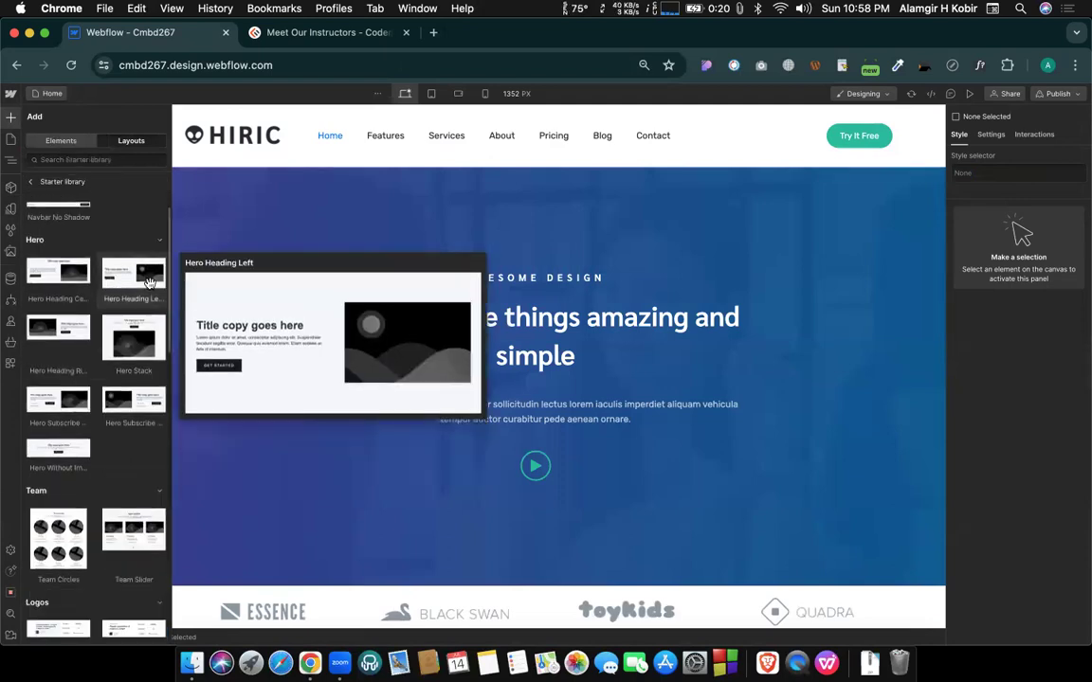
pyautogui.scroll(-10, 474, 249)
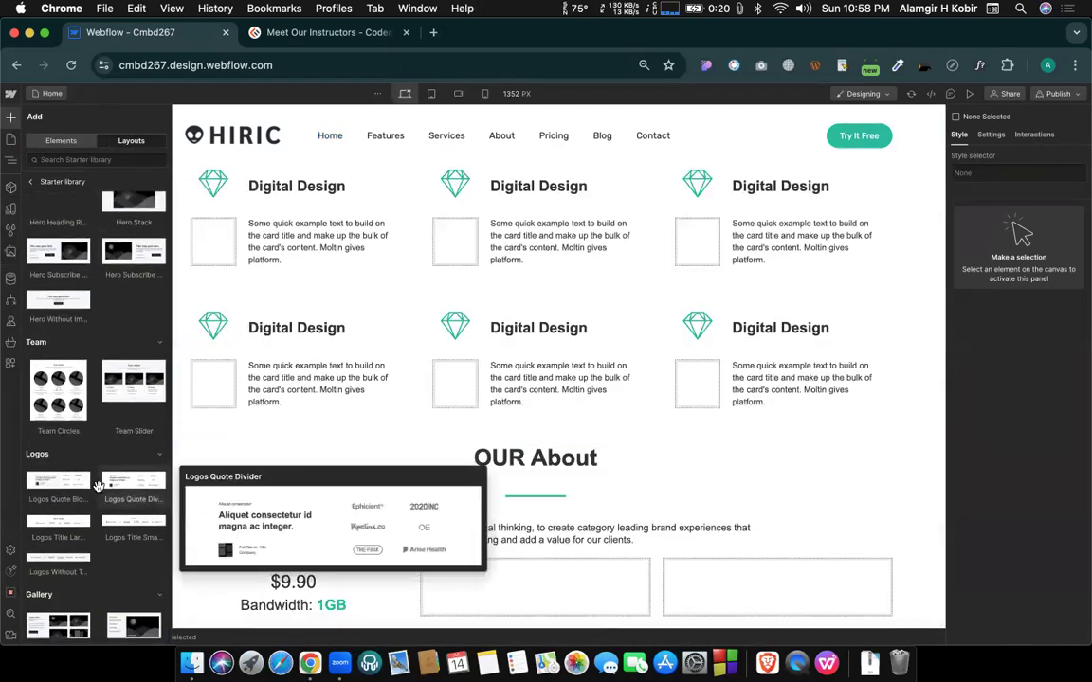
pyautogui.scroll(-6, 95, 474)
pyautogui.moveTo(95, 624); pyautogui.dragTo(33, 264)
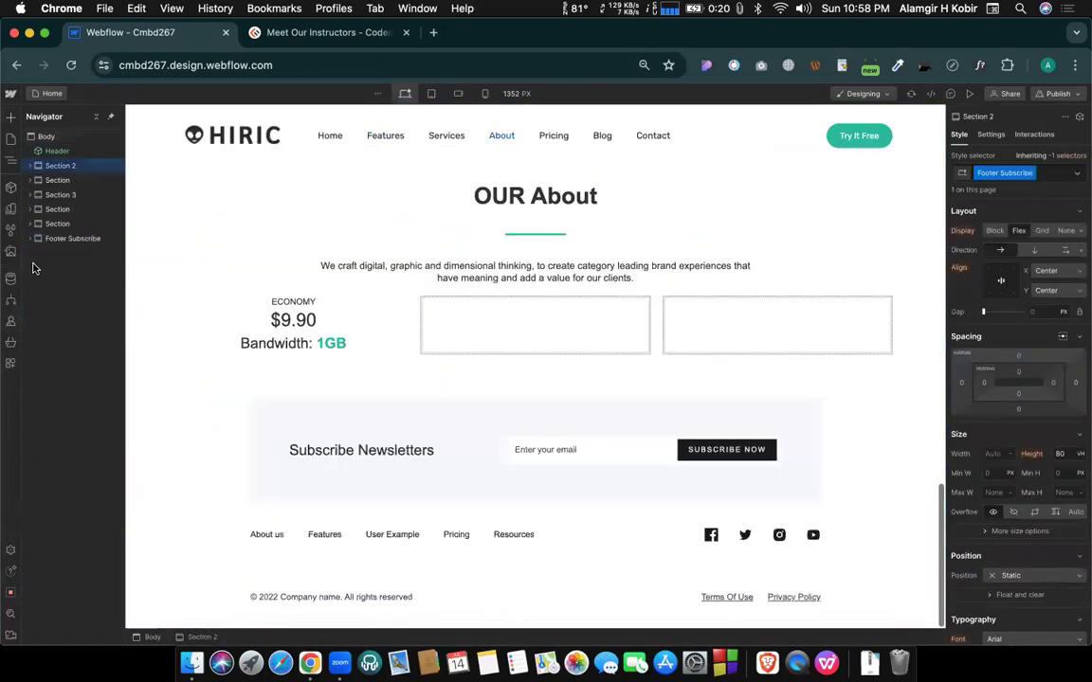
# Set the maximum width of Container 7 inside the Footer Subscribe section to 90 VW.
pyautogui.click(72, 238)
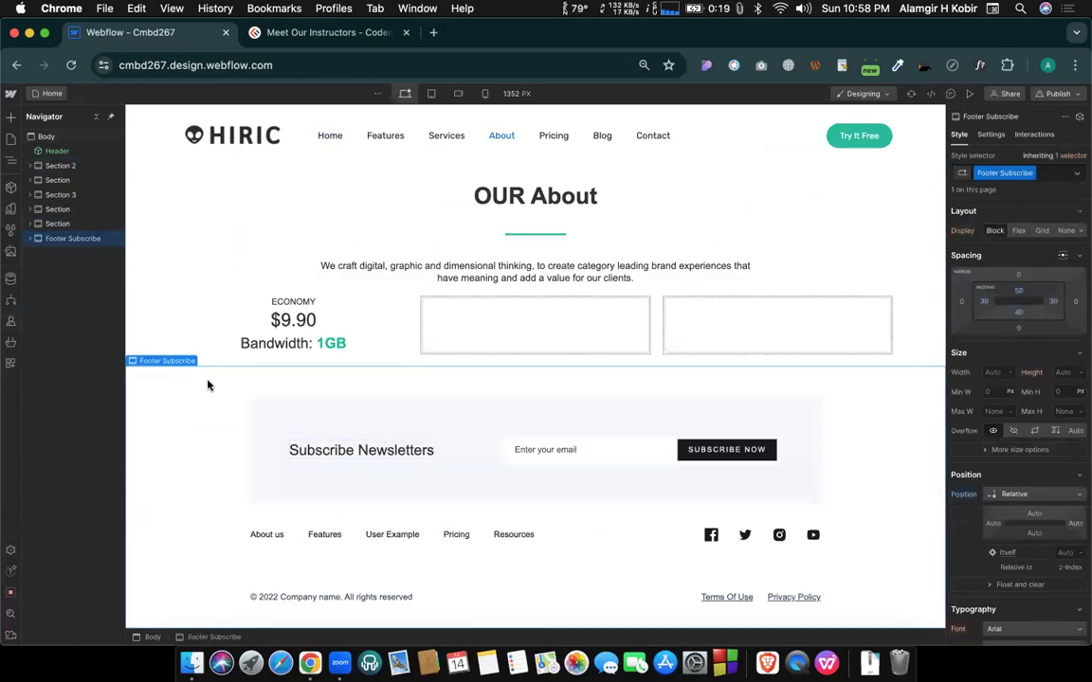
pyautogui.click(33, 238)
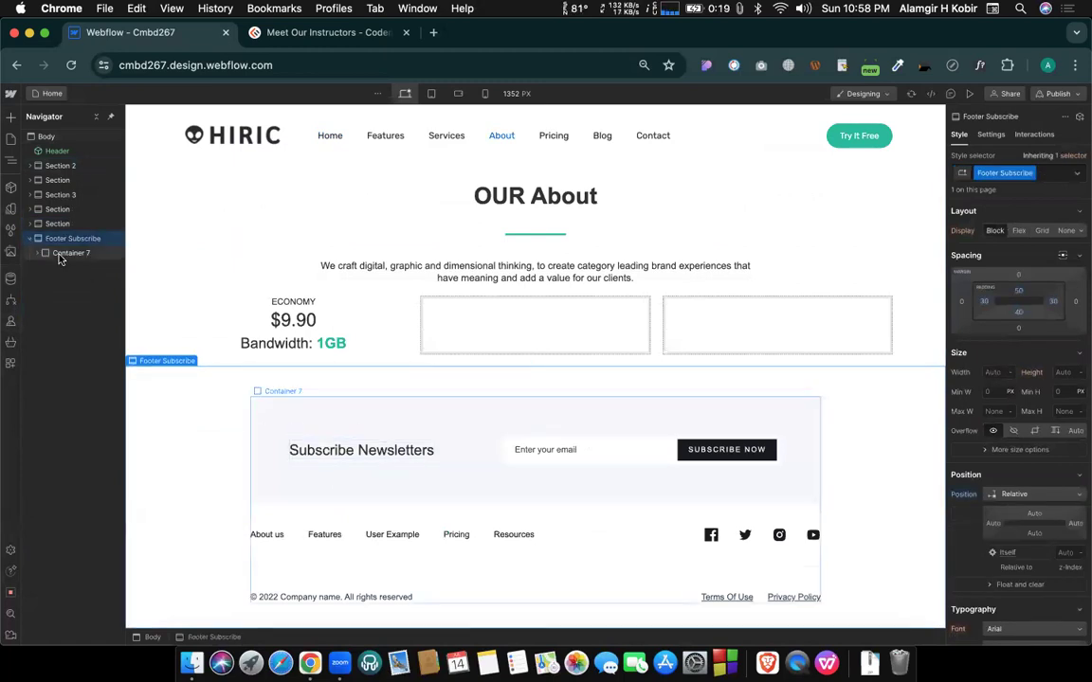
pyautogui.click(59, 252)
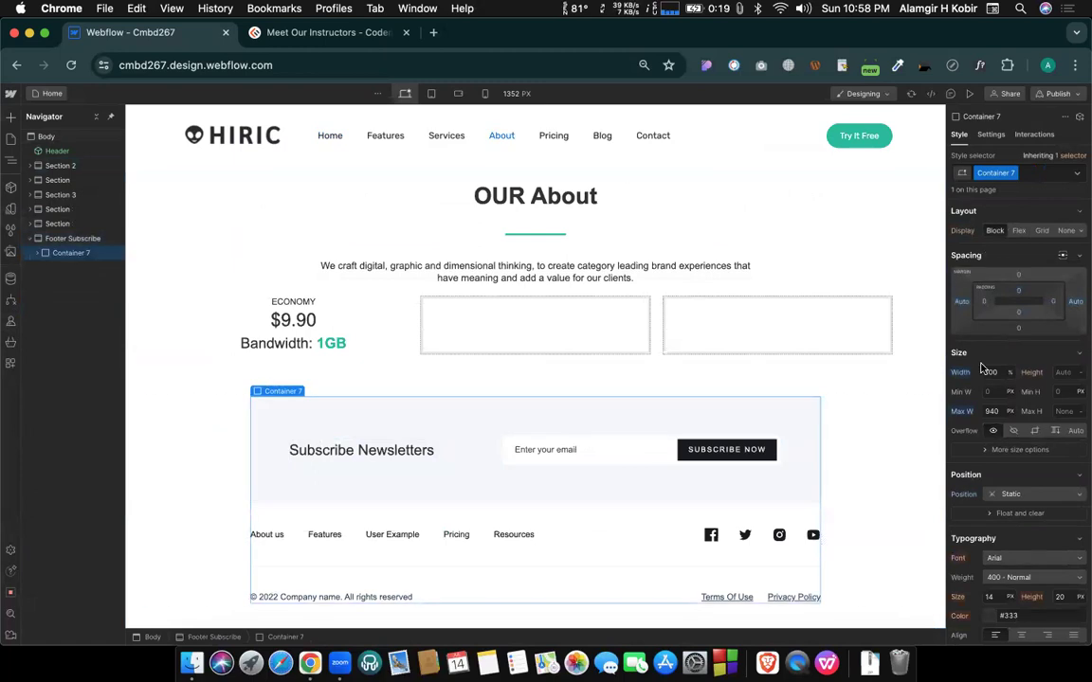
pyautogui.click(990, 413)
pyautogui.write('90vw')
pyautogui.press('Return')
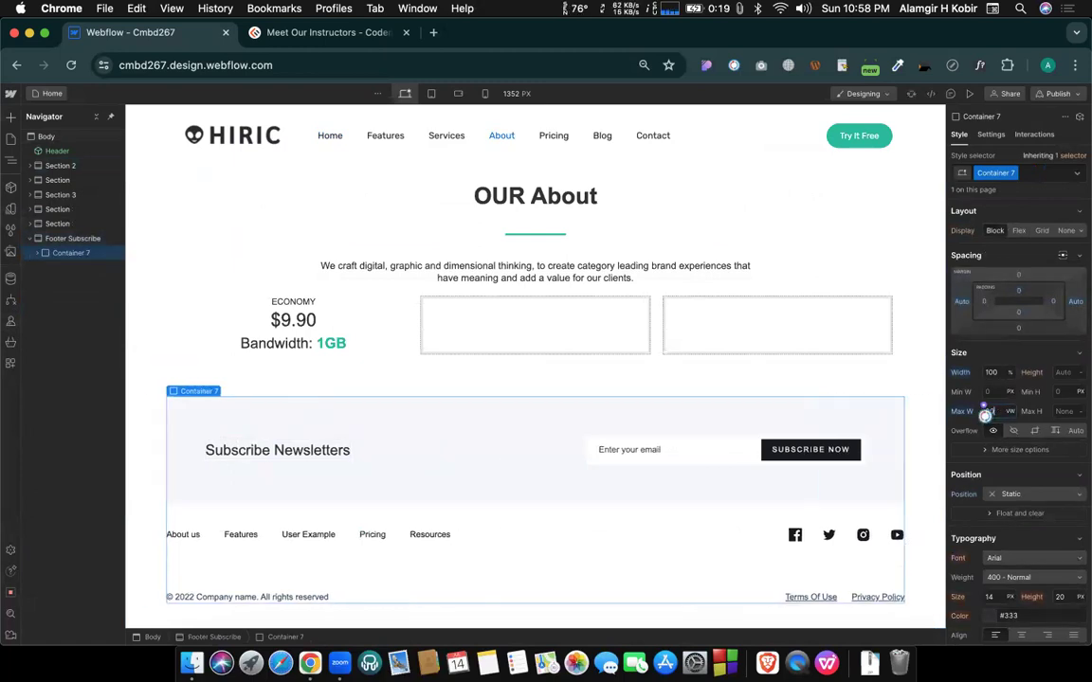
# Create a component named Footer from the Footer Subscribe section.
pyautogui.rightClick(55, 239)
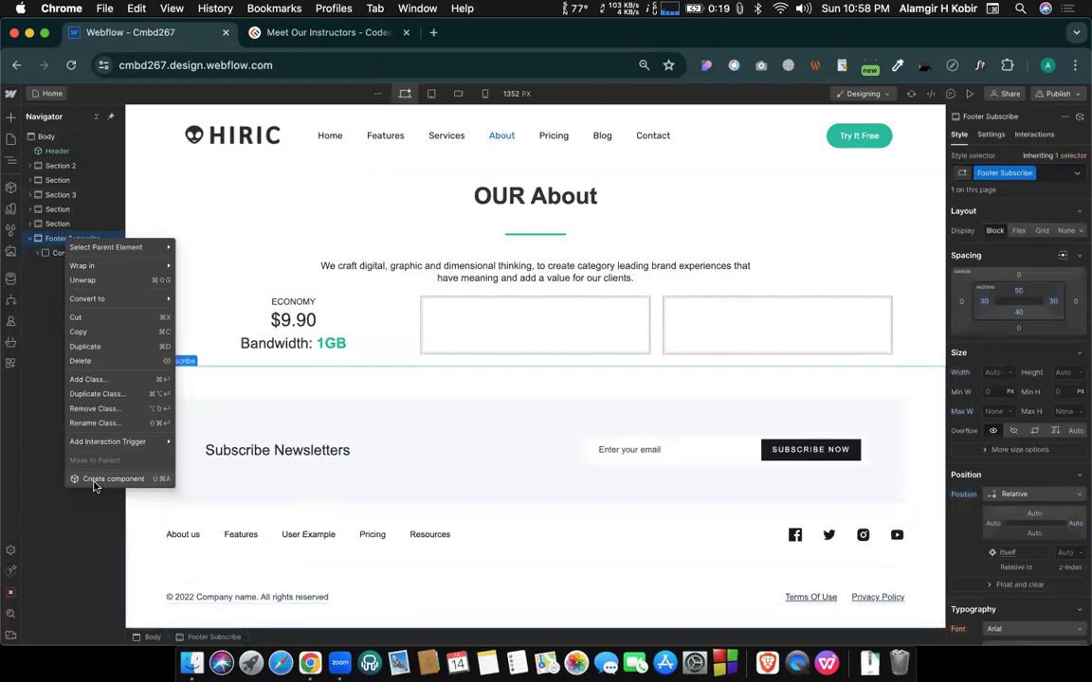
pyautogui.click(114, 478)
pyautogui.write('Footer')
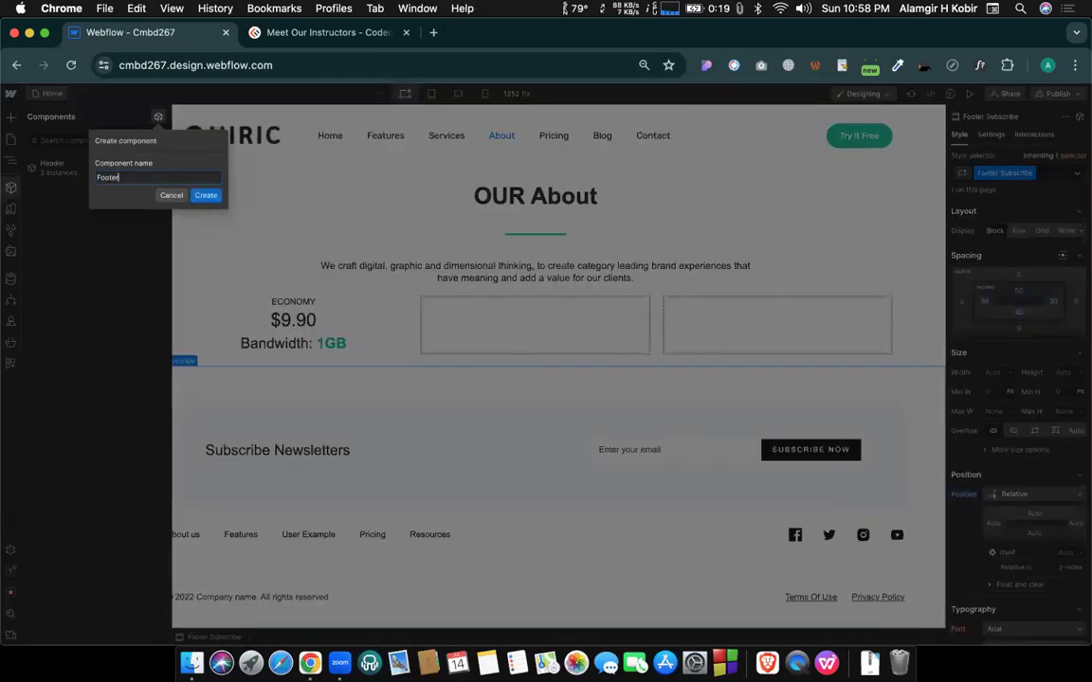
pyautogui.press('Return')
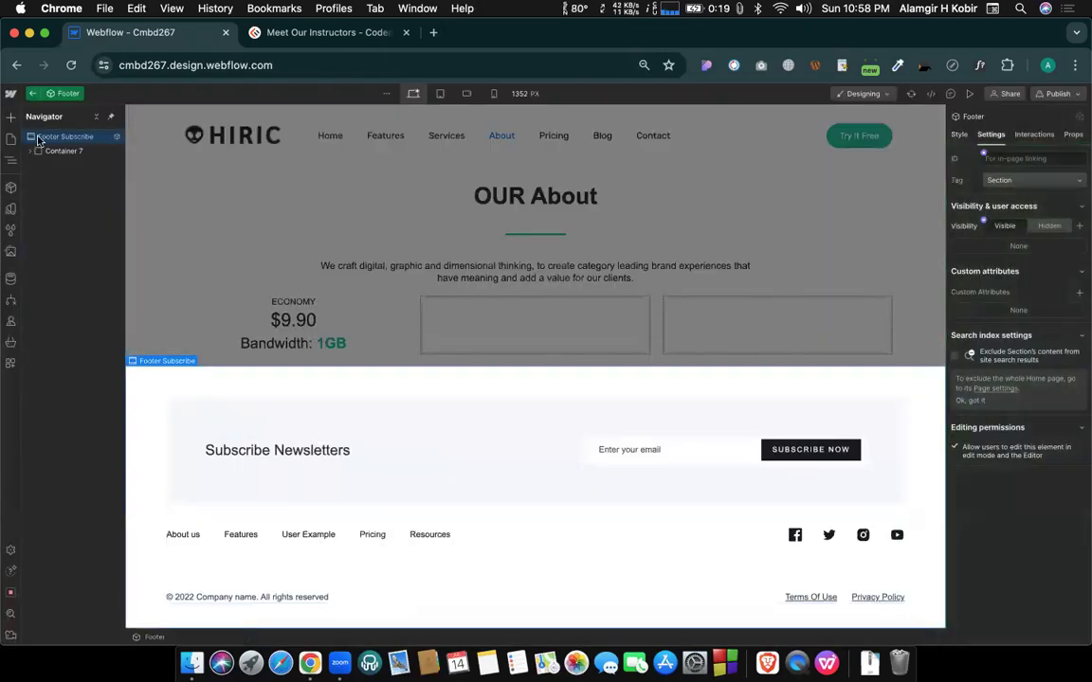
# Leave Footer component editing and insert a Footer component instance below the Header on the About US page.
pyautogui.click(35, 93)
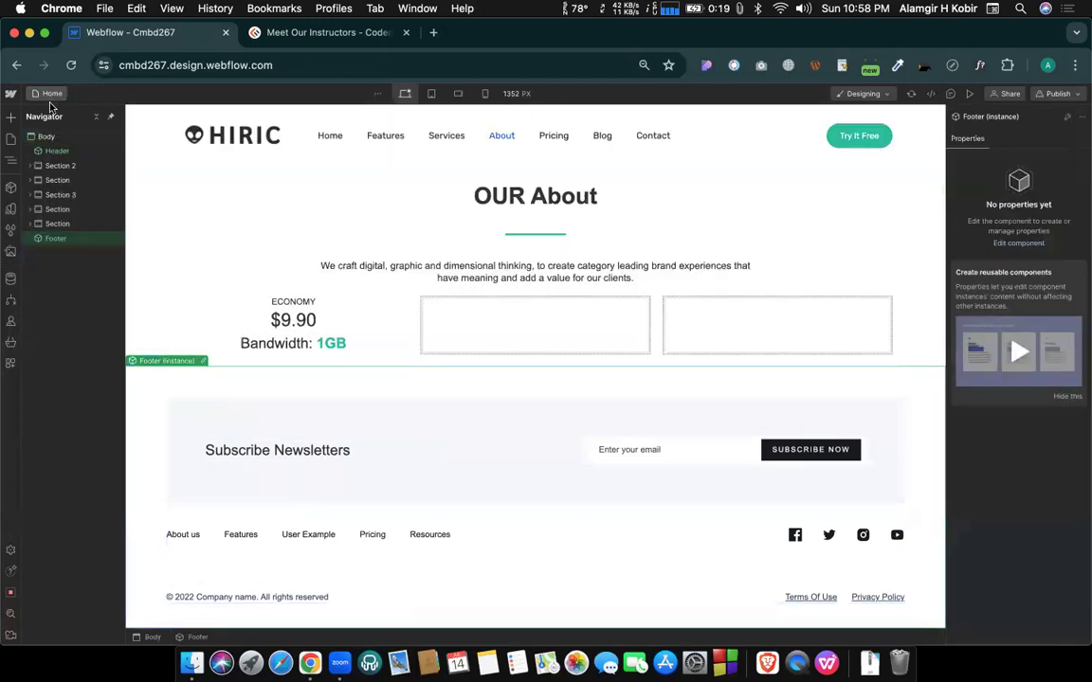
pyautogui.press('p')
pyautogui.click(57, 196)
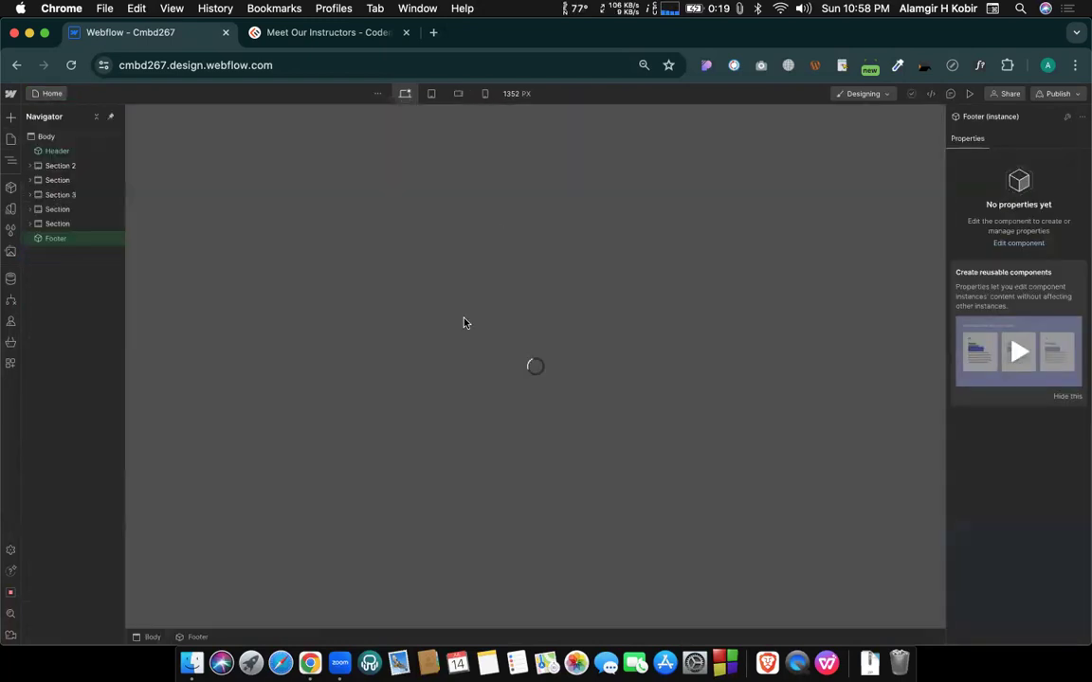
pyautogui.click(12, 187)
pyautogui.moveTo(57, 180); pyautogui.dragTo(536, 310)
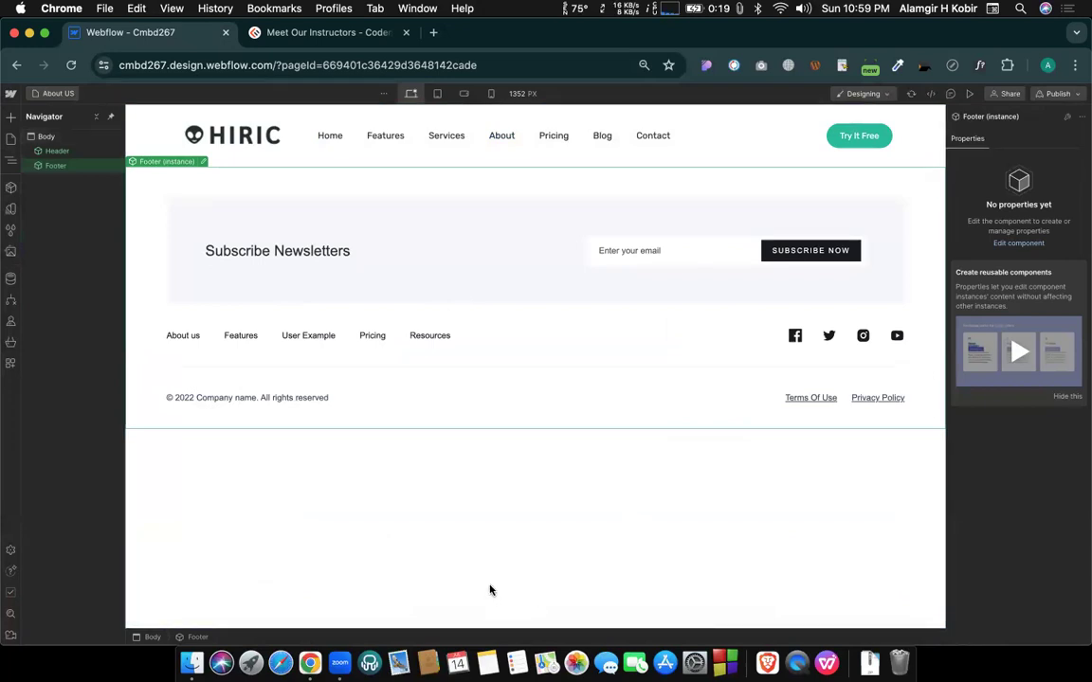
pyautogui.click(424, 438)
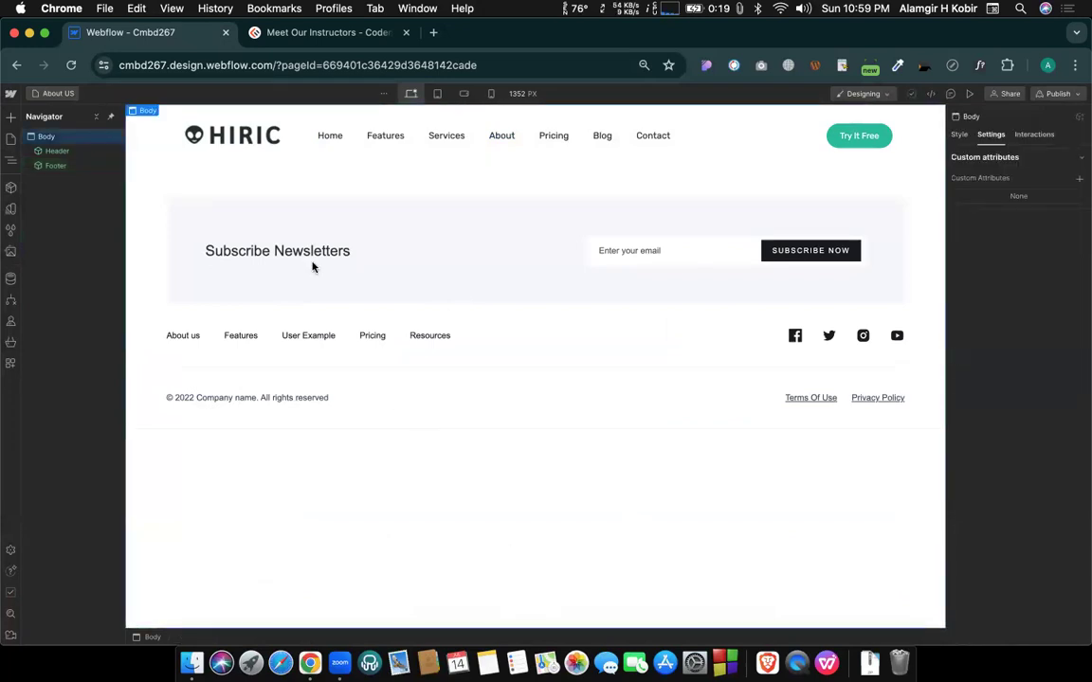
# Reopen the Home page, look over its sections and close the Meet Our Instructors browser tab.
pyautogui.click(54, 94)
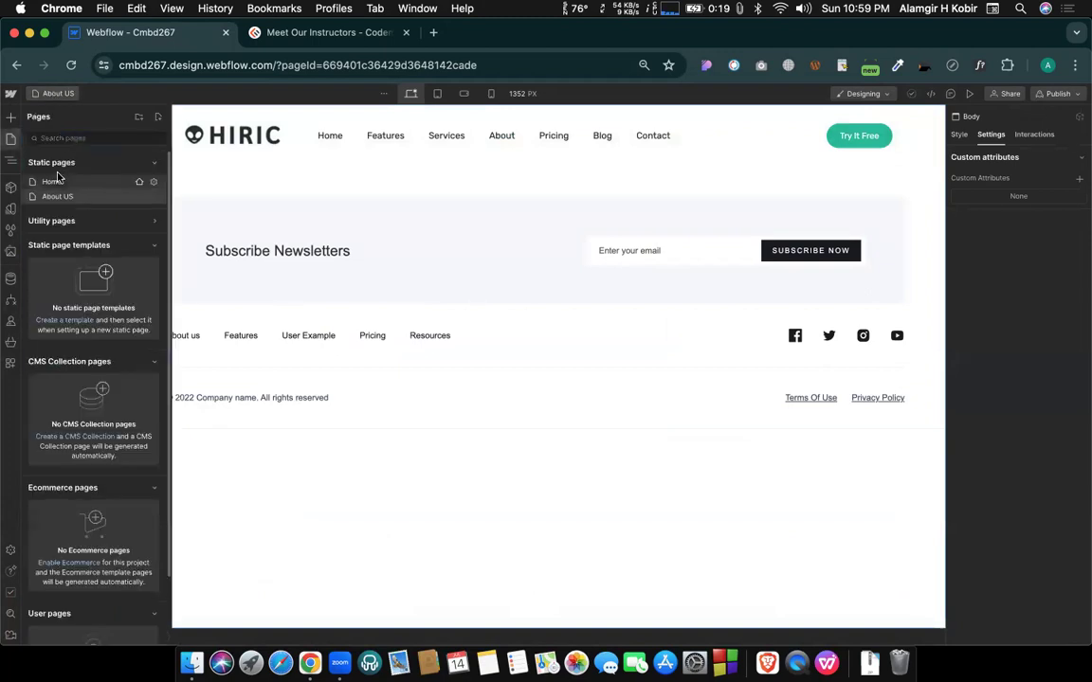
pyautogui.click(41, 187)
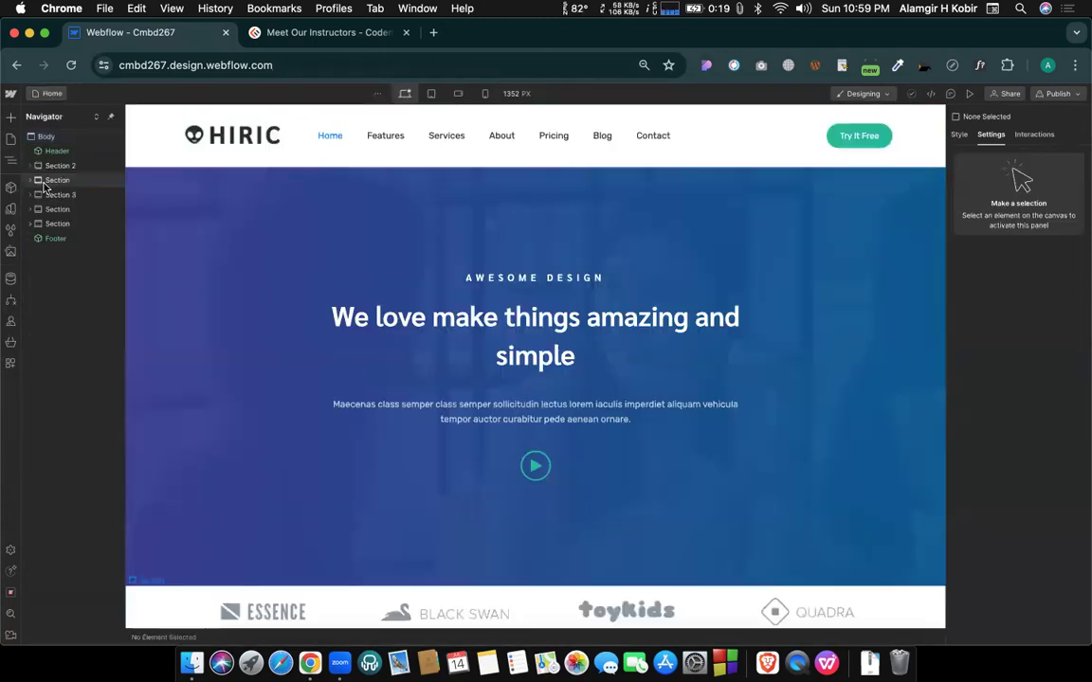
pyautogui.scroll(-5, 329, 325)
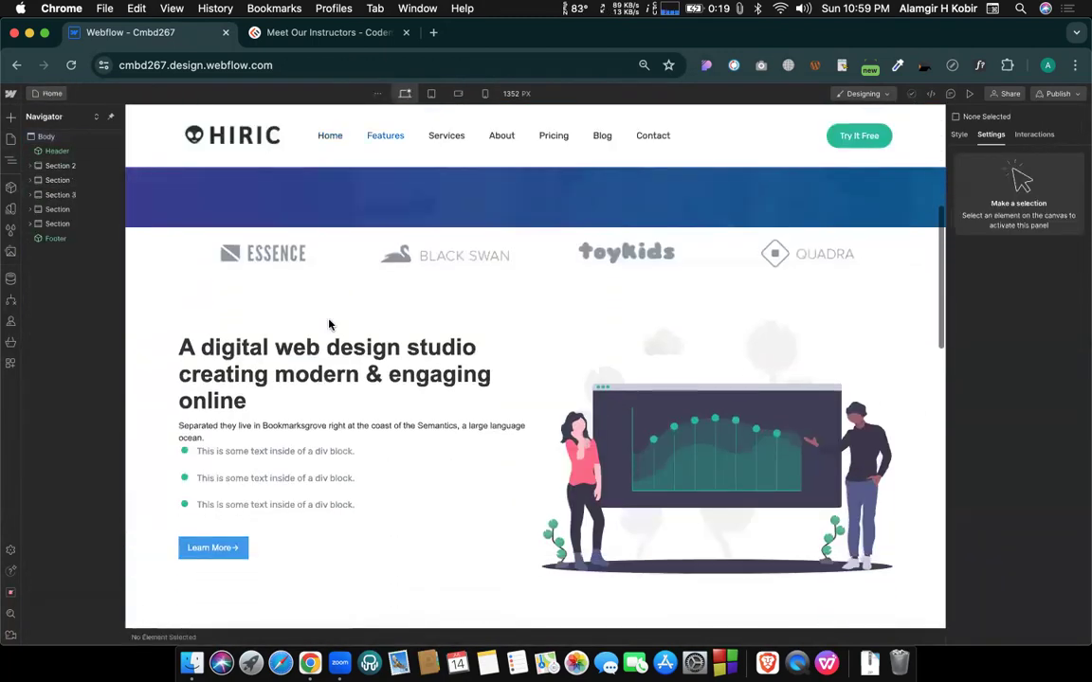
pyautogui.scroll(5, 329, 325)
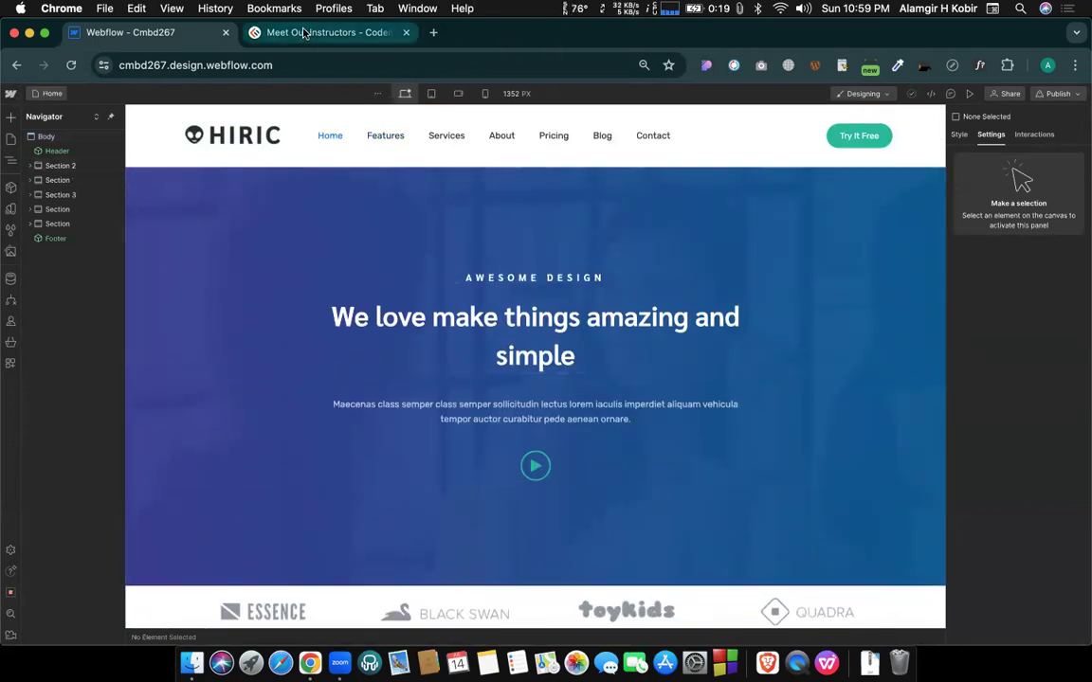
pyautogui.click(401, 34)
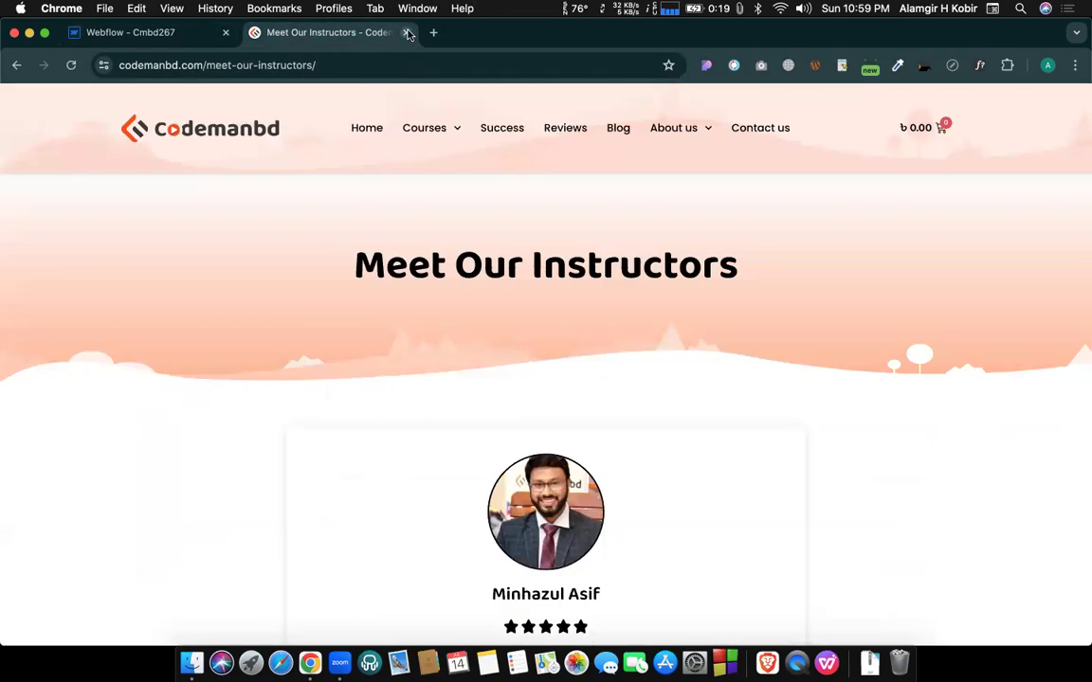
pyautogui.click(403, 33)
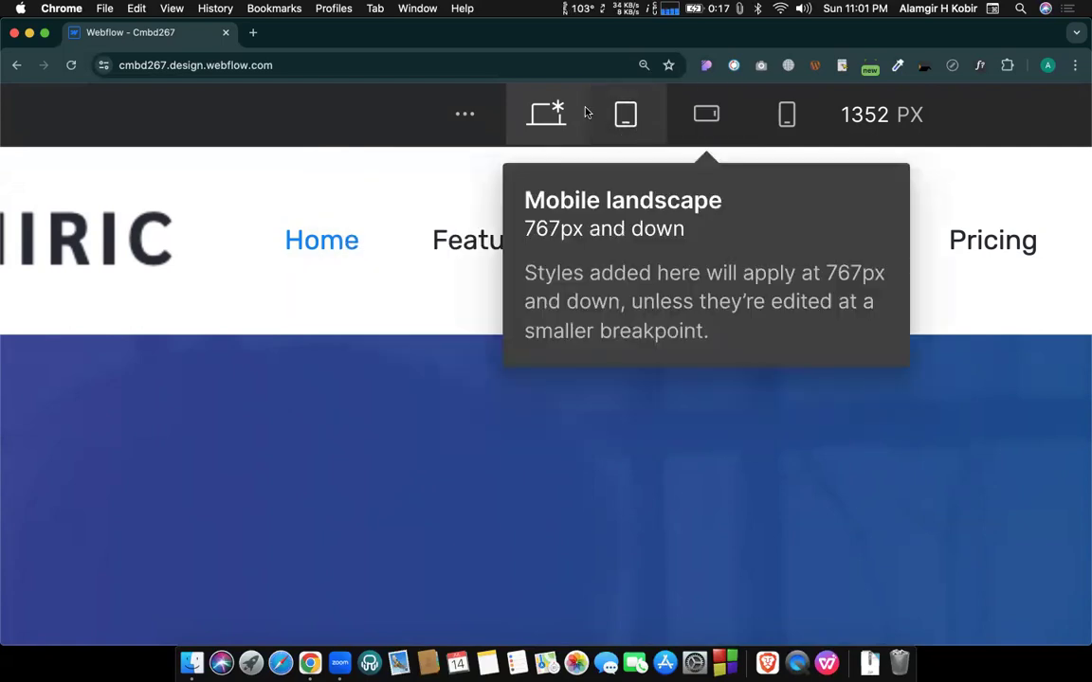
# Preview the Home page at the tablet, mobile landscape and mobile portrait breakpoints, ending on desktop.
pyautogui.scroll(-5, 584, 114)
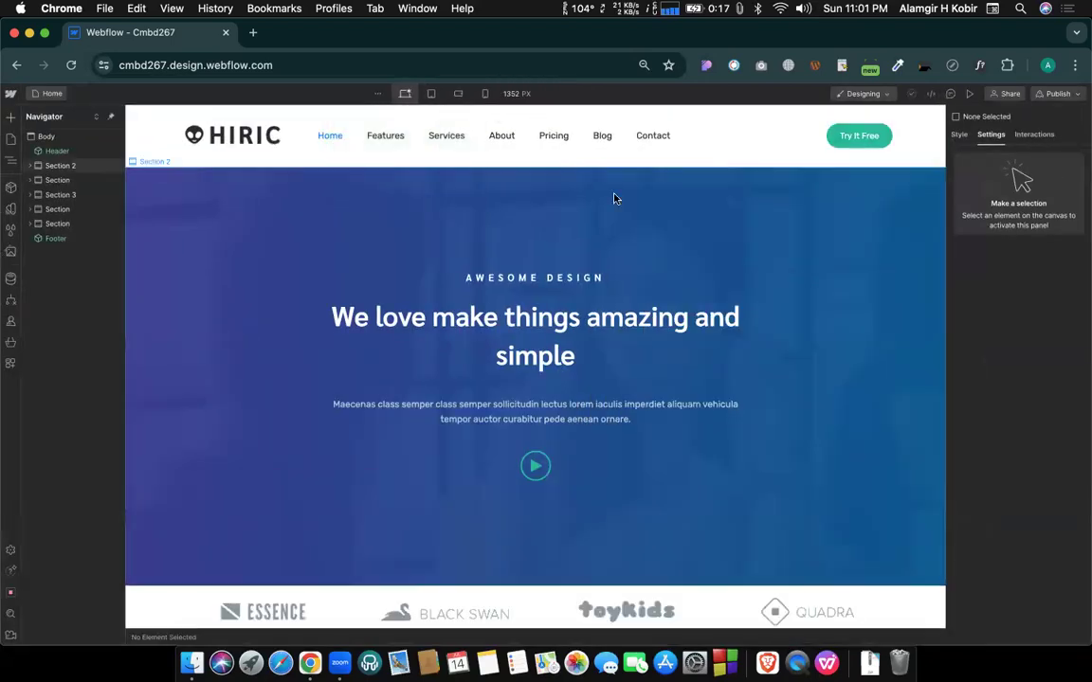
pyautogui.click(432, 94)
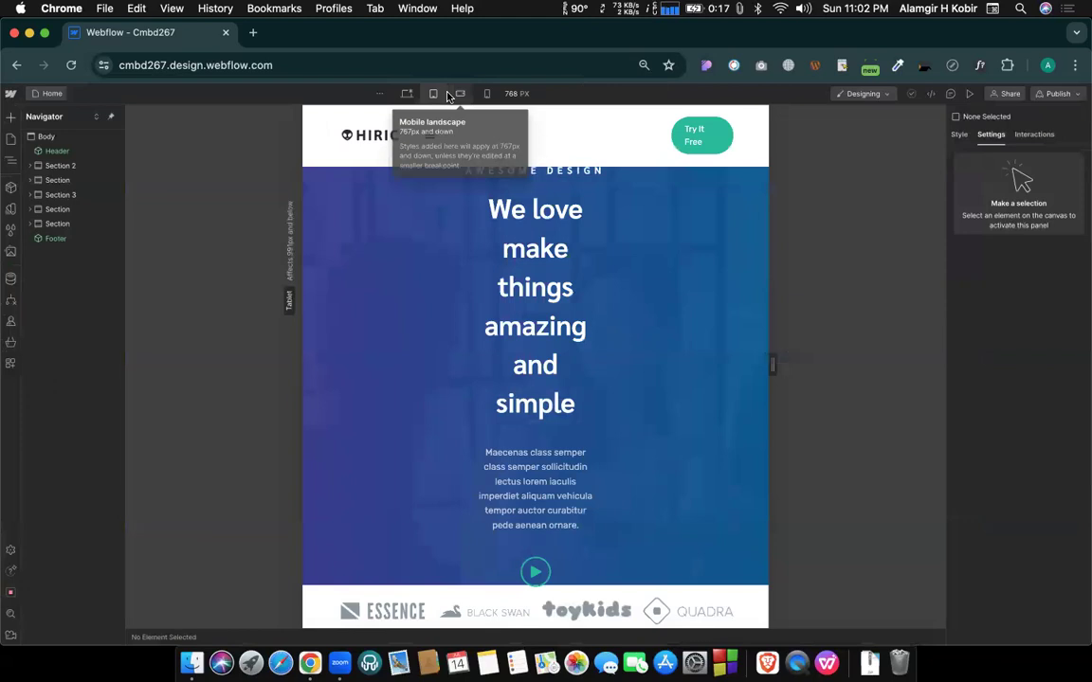
pyautogui.click(458, 94)
pyautogui.click(486, 94)
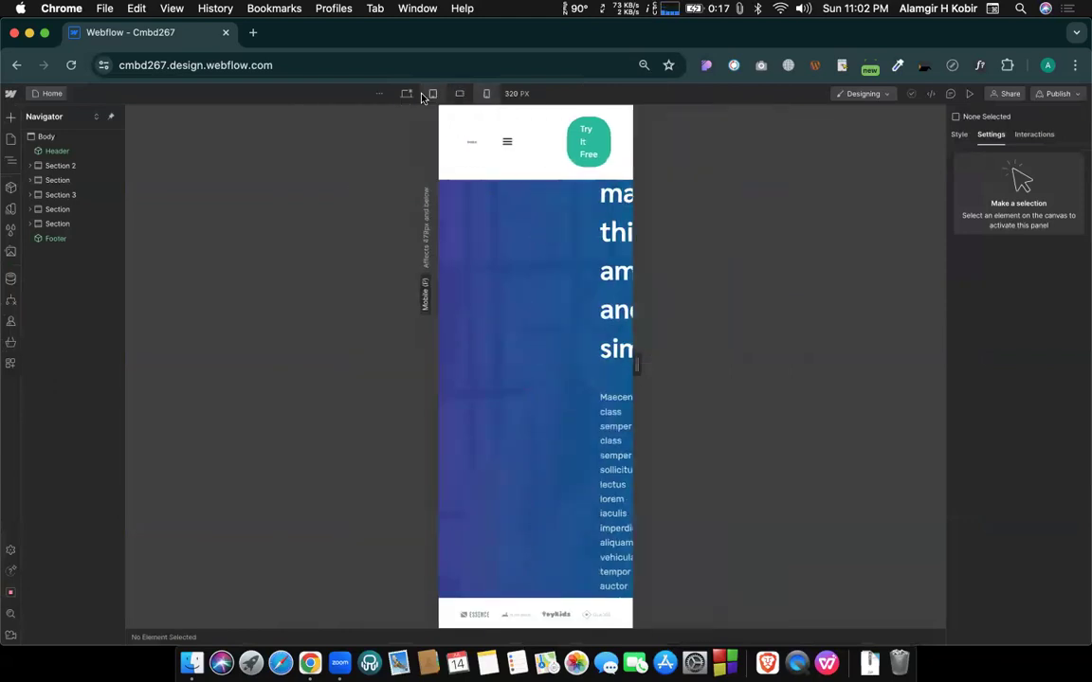
pyautogui.click(406, 93)
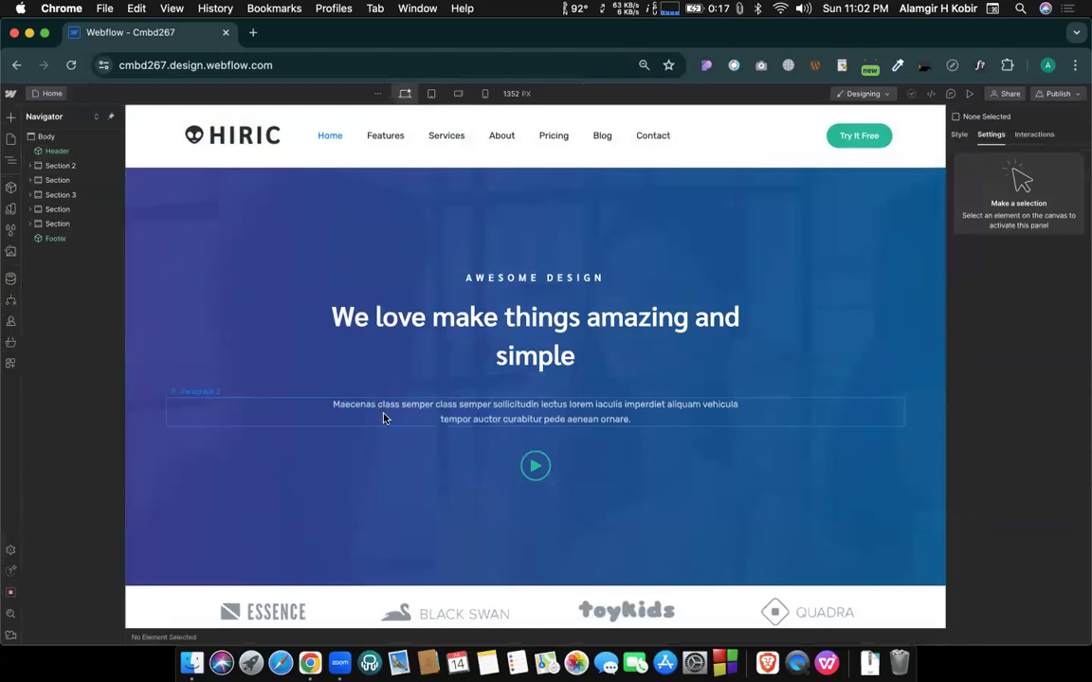
# Set the left and right padding of the hero's Heading 2 to 0 px at the mobile portrait breakpoint.
pyautogui.click(450, 328)
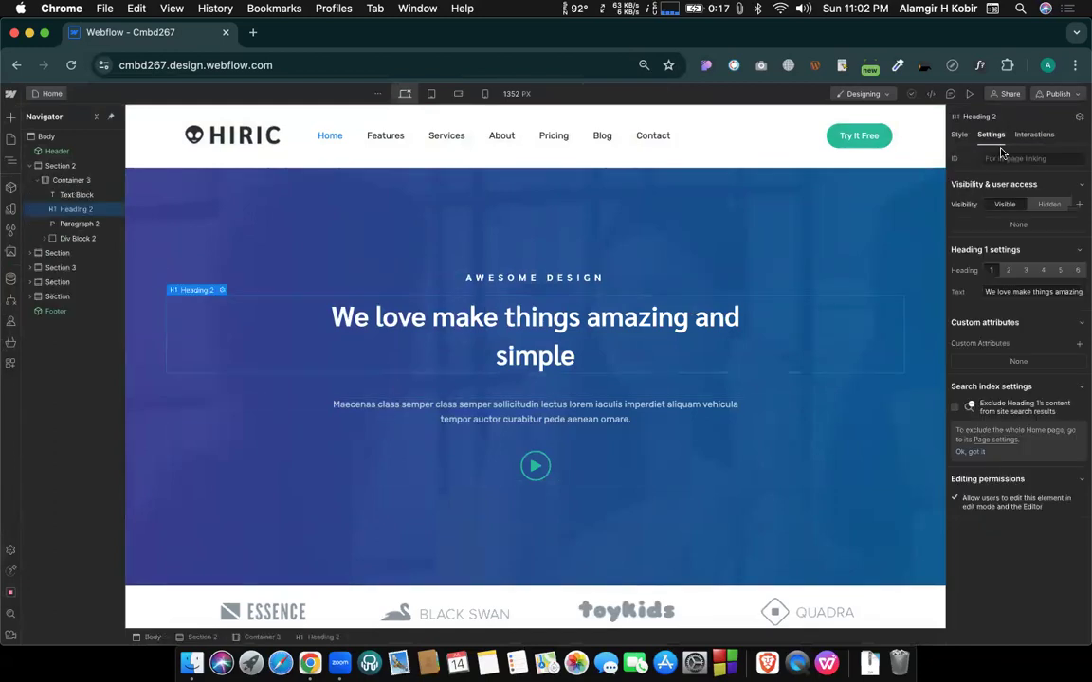
pyautogui.click(960, 136)
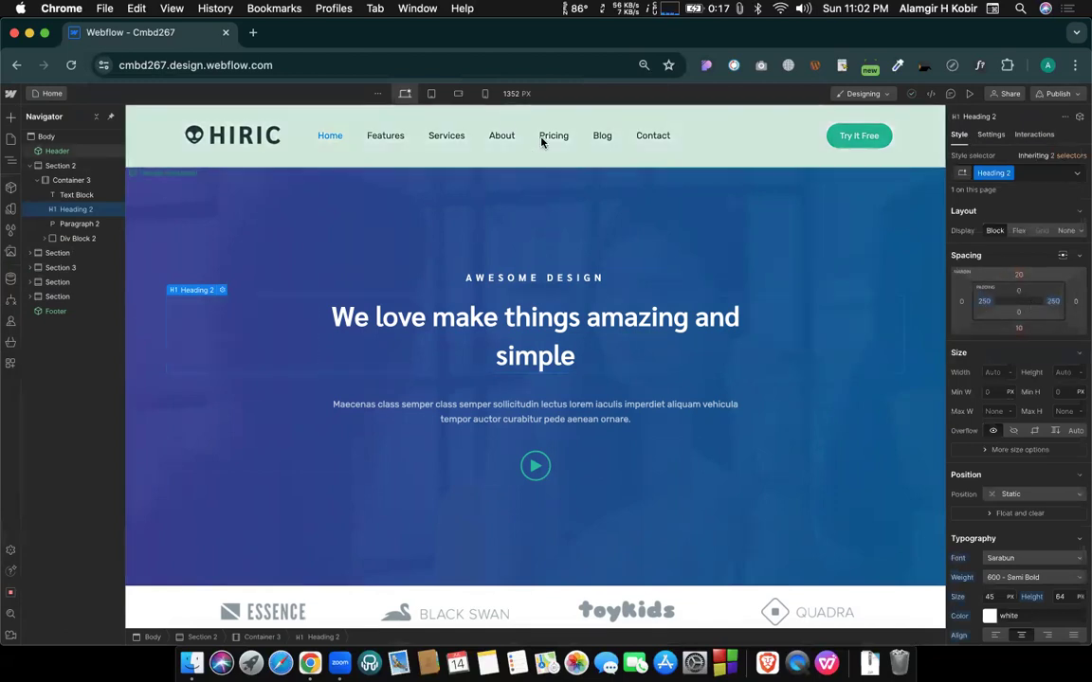
pyautogui.click(429, 95)
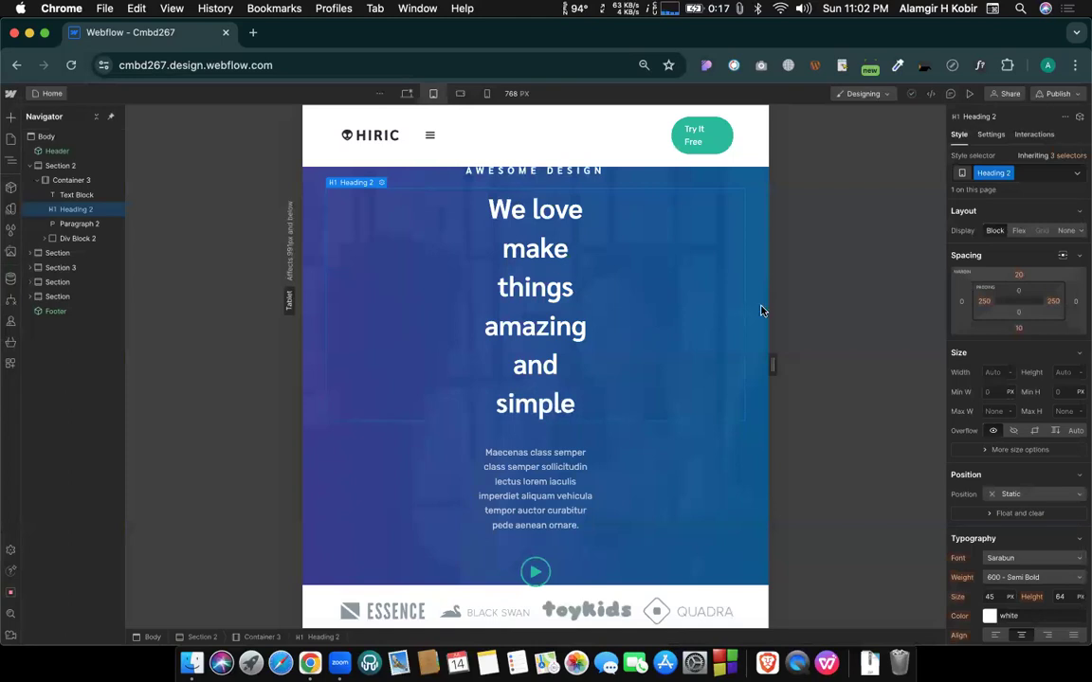
pyautogui.click(461, 95)
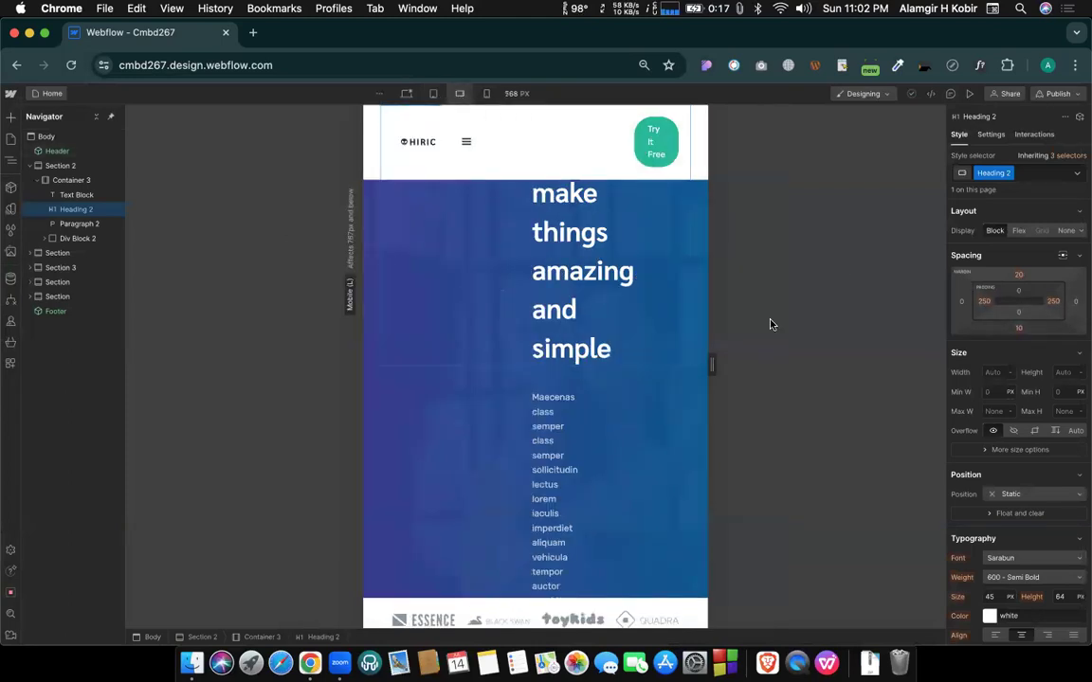
pyautogui.click(486, 93)
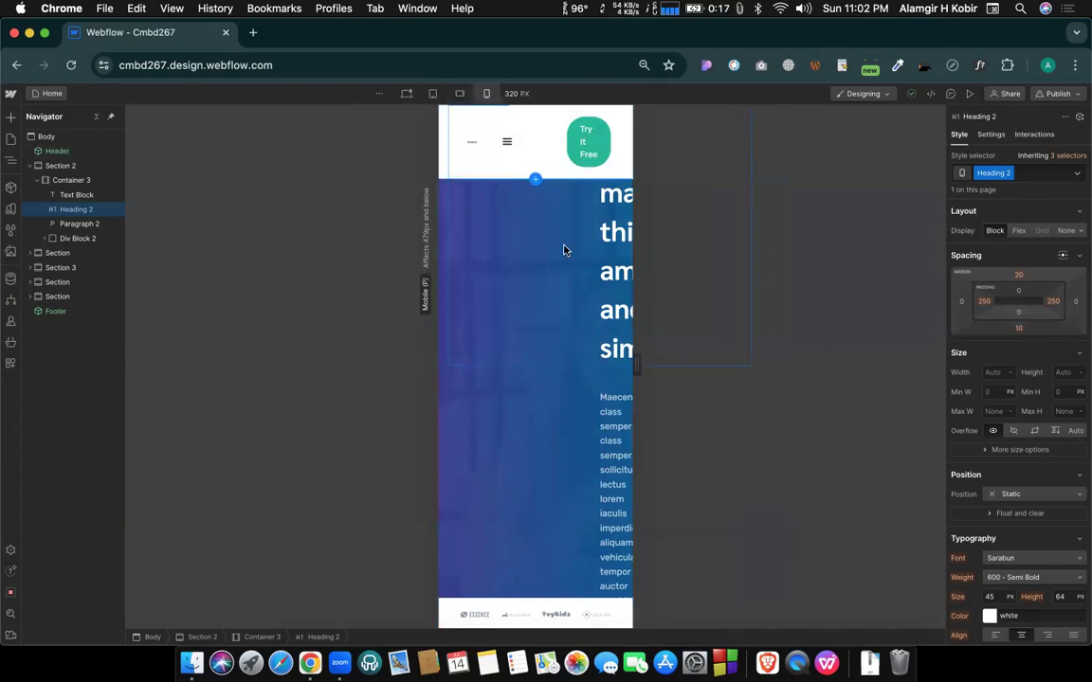
pyautogui.click(985, 302)
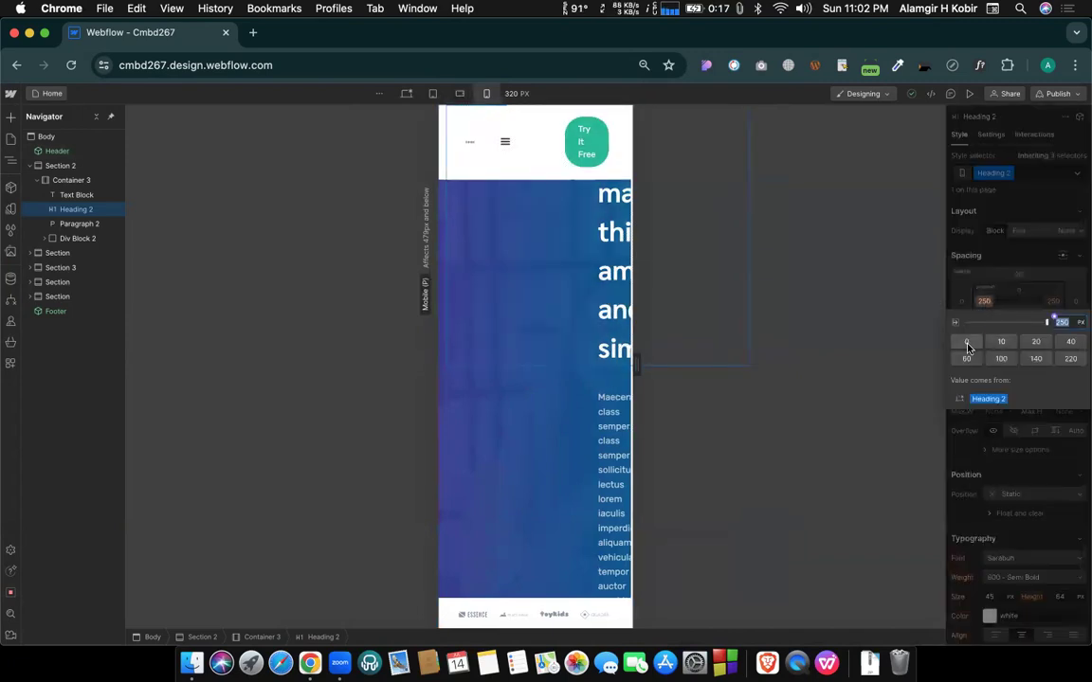
pyautogui.click(967, 344)
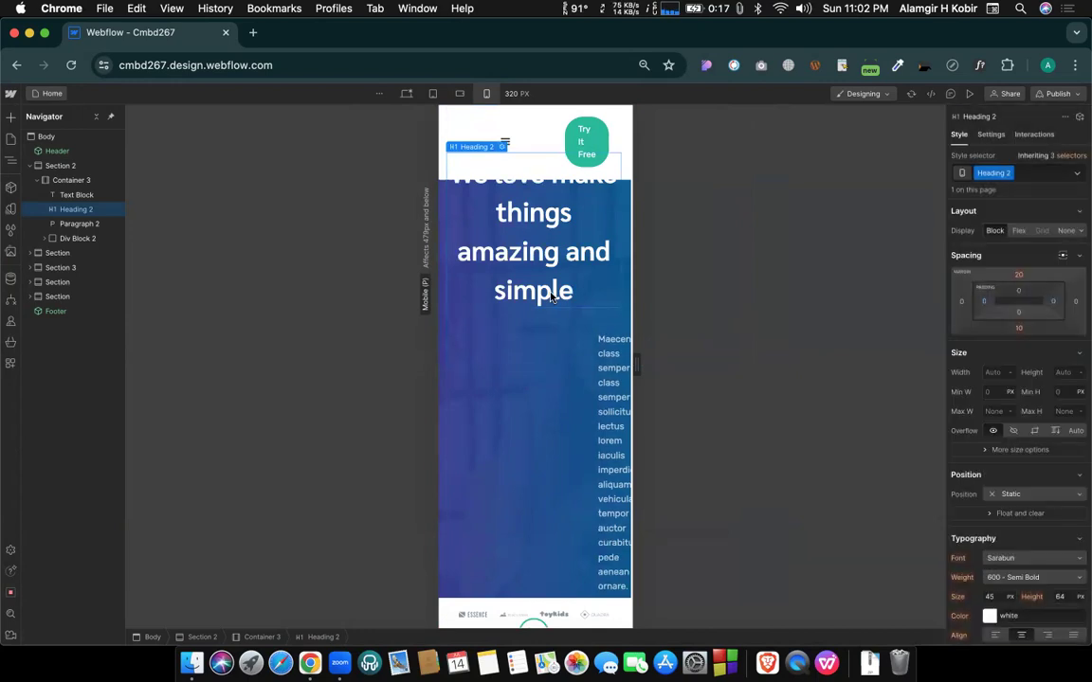
# Compare Heading 2 at the mobile landscape and tablet breakpoints, and set its left and right padding to 0 px at tablet.
pyautogui.click(458, 94)
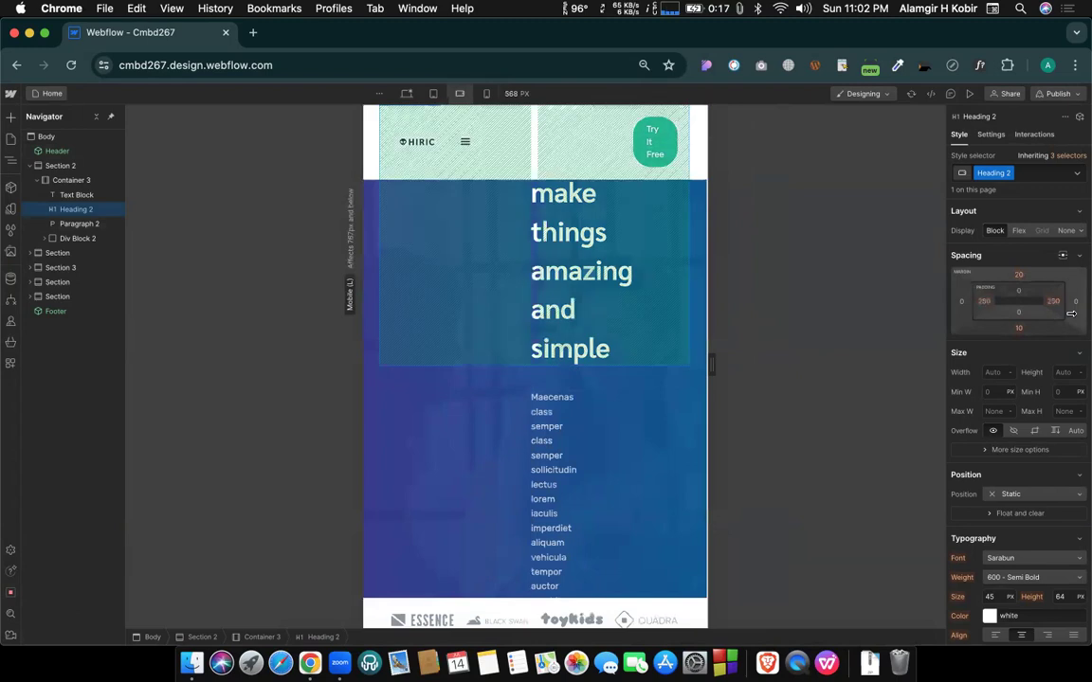
pyautogui.click(433, 95)
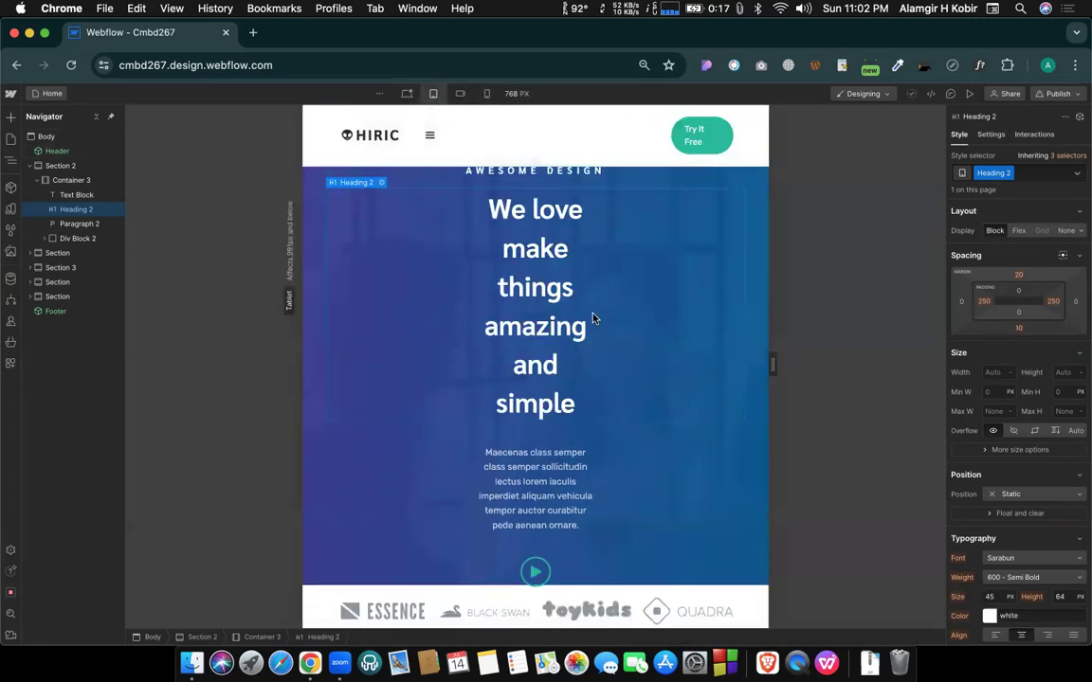
pyautogui.click(461, 95)
pyautogui.click(432, 95)
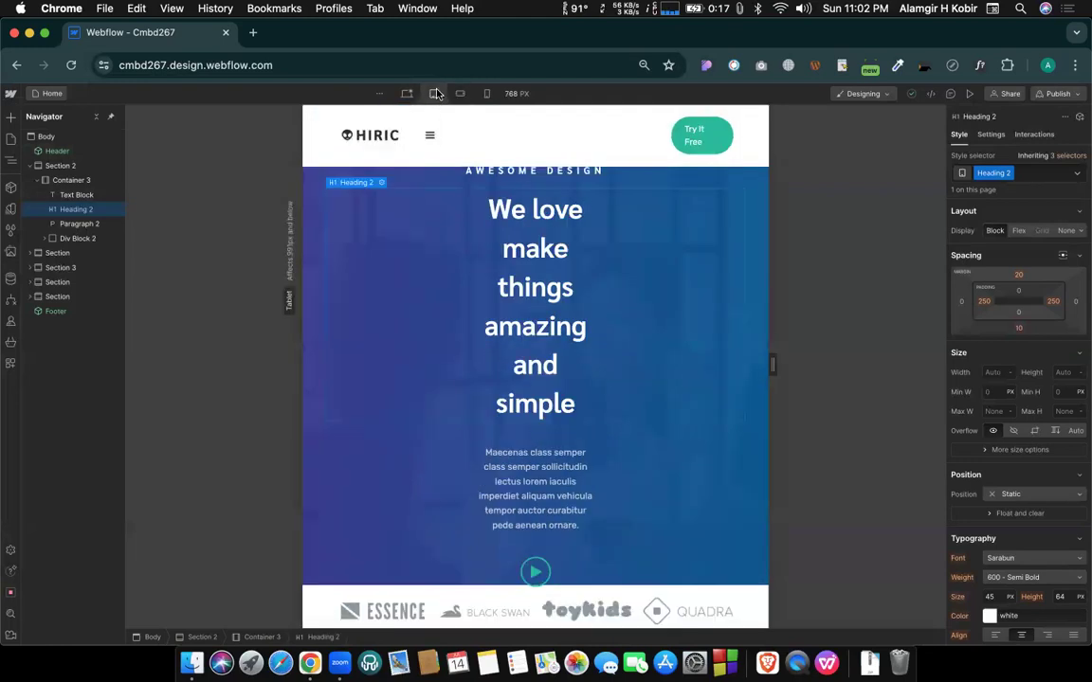
pyautogui.click(984, 300)
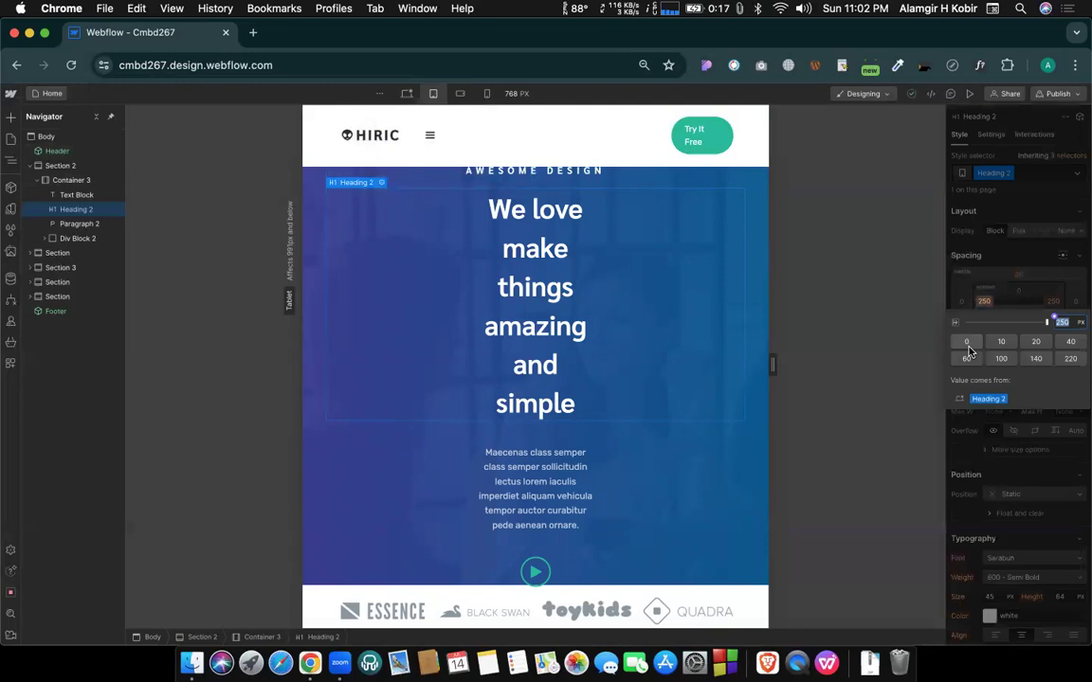
pyautogui.click(967, 342)
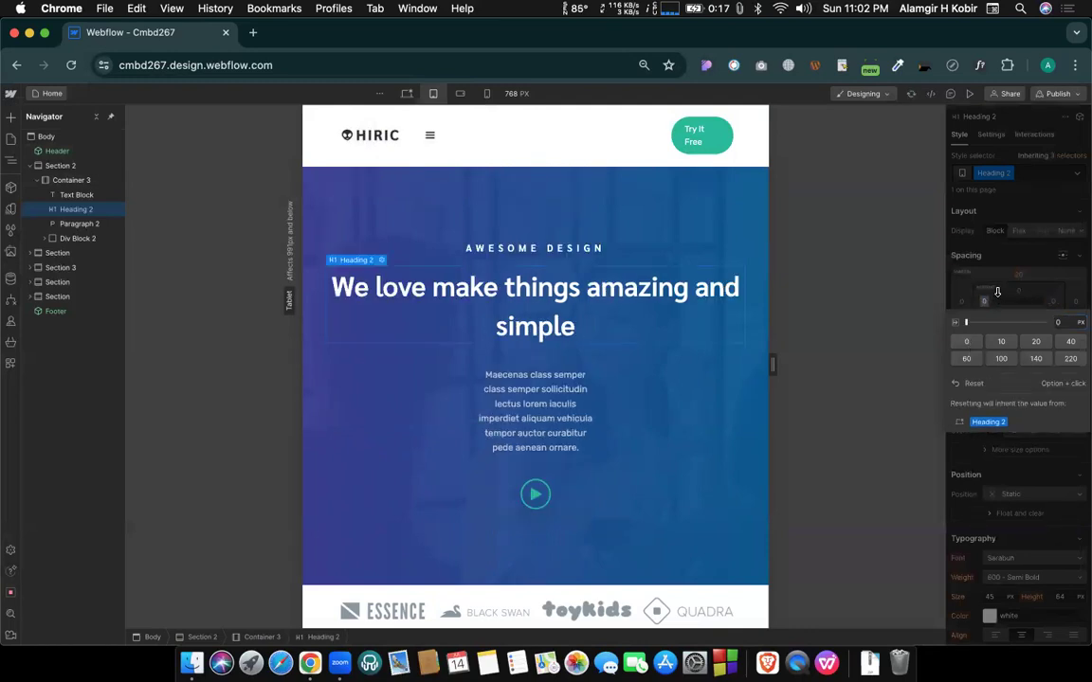
# Check the hero heading at both mobile breakpoints and measure across the breakpoint icons with the ruler extension.
pyautogui.click(462, 95)
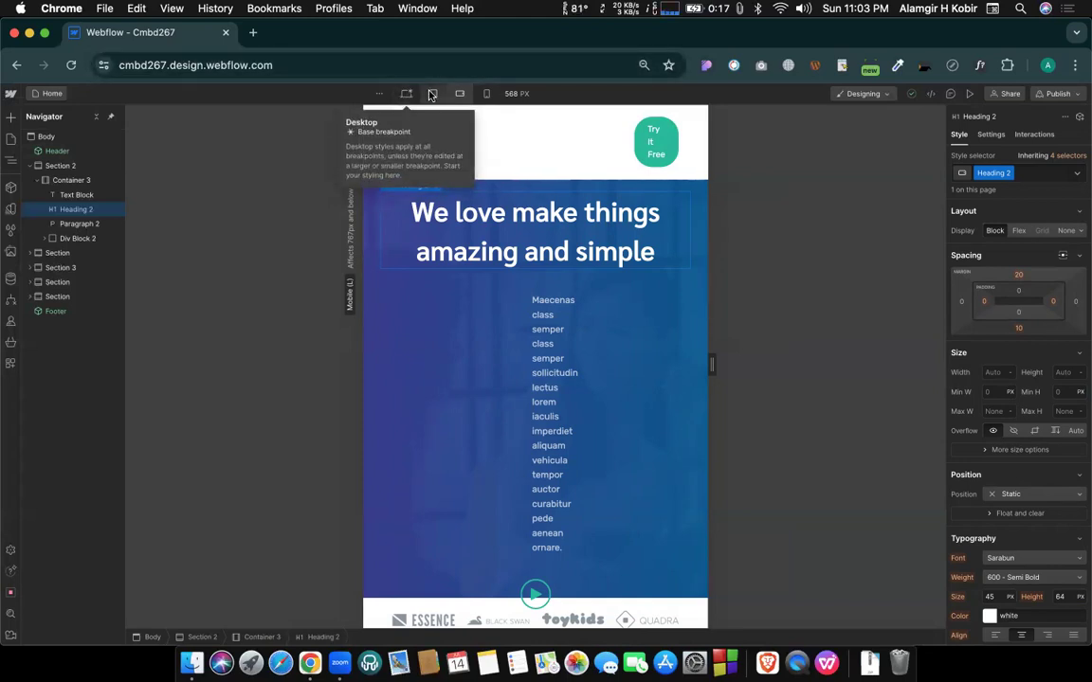
pyautogui.click(487, 96)
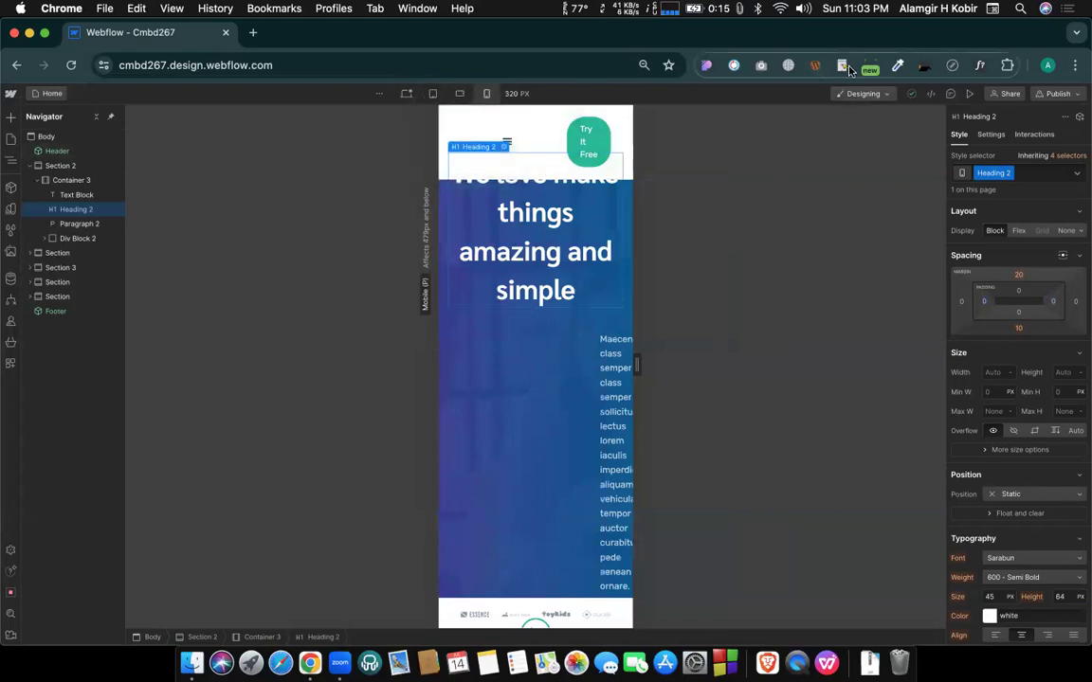
pyautogui.click(950, 66)
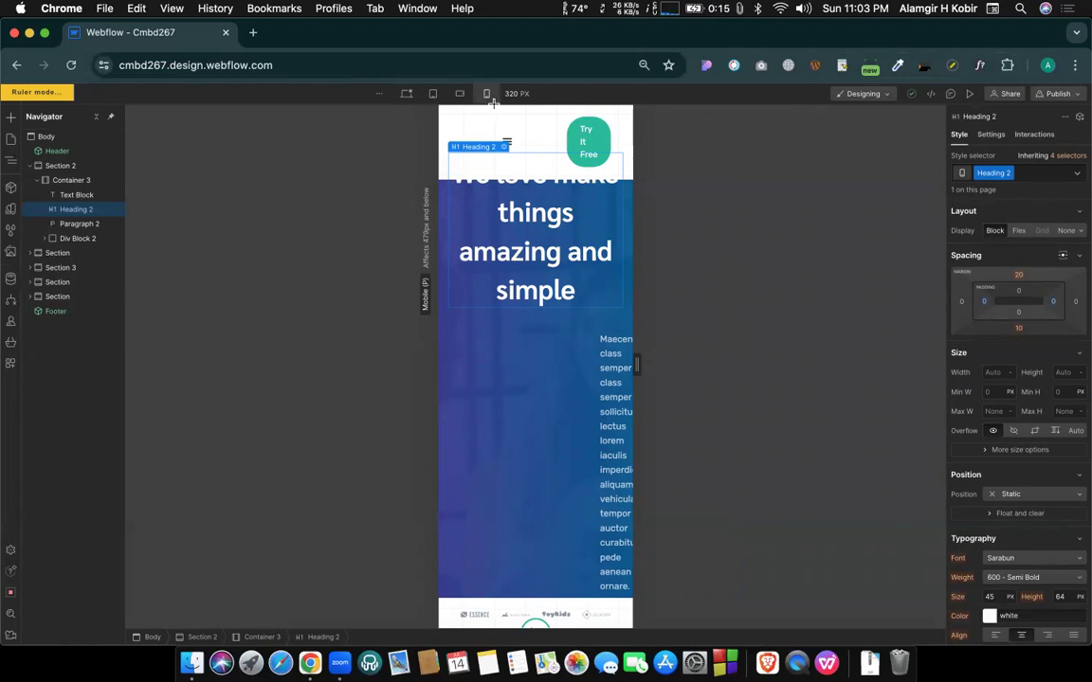
pyautogui.moveTo(476, 105); pyautogui.dragTo(390, 104)
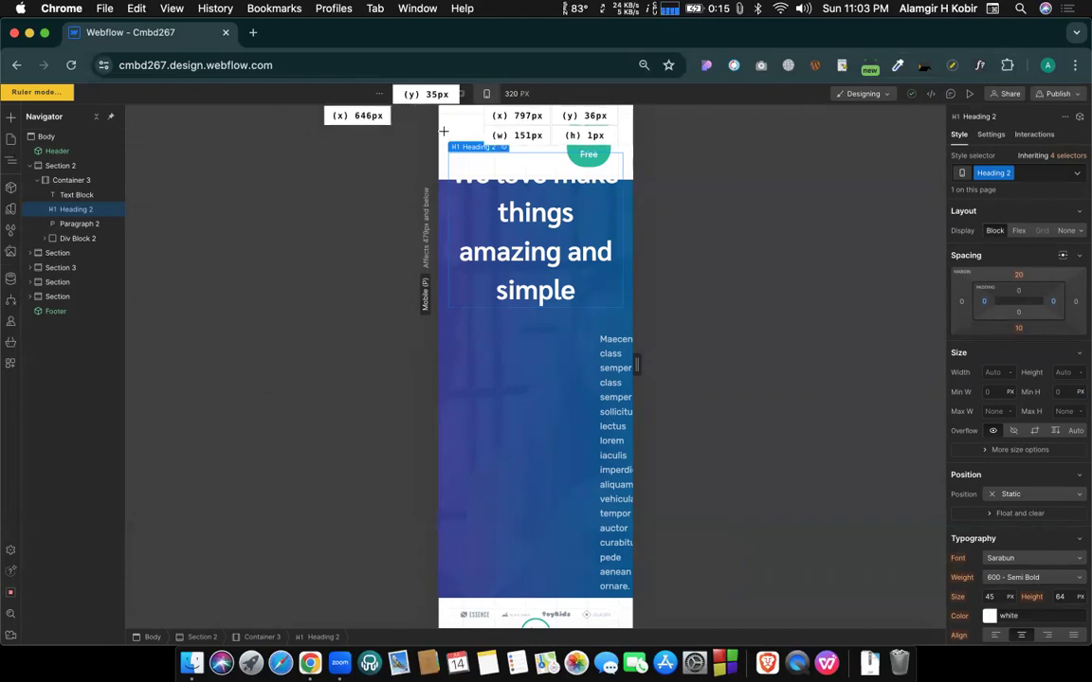
pyautogui.press('Escape')
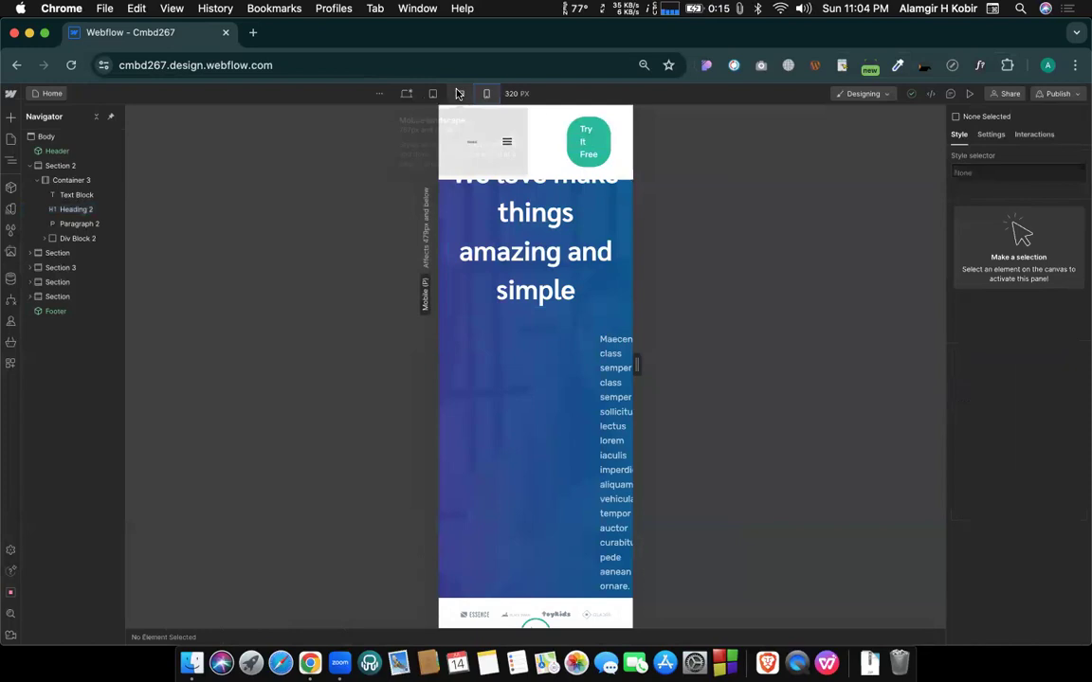
# Preview the Home page at the mobile landscape and tablet breakpoints, and return to the desktop breakpoint.
pyautogui.click(458, 95)
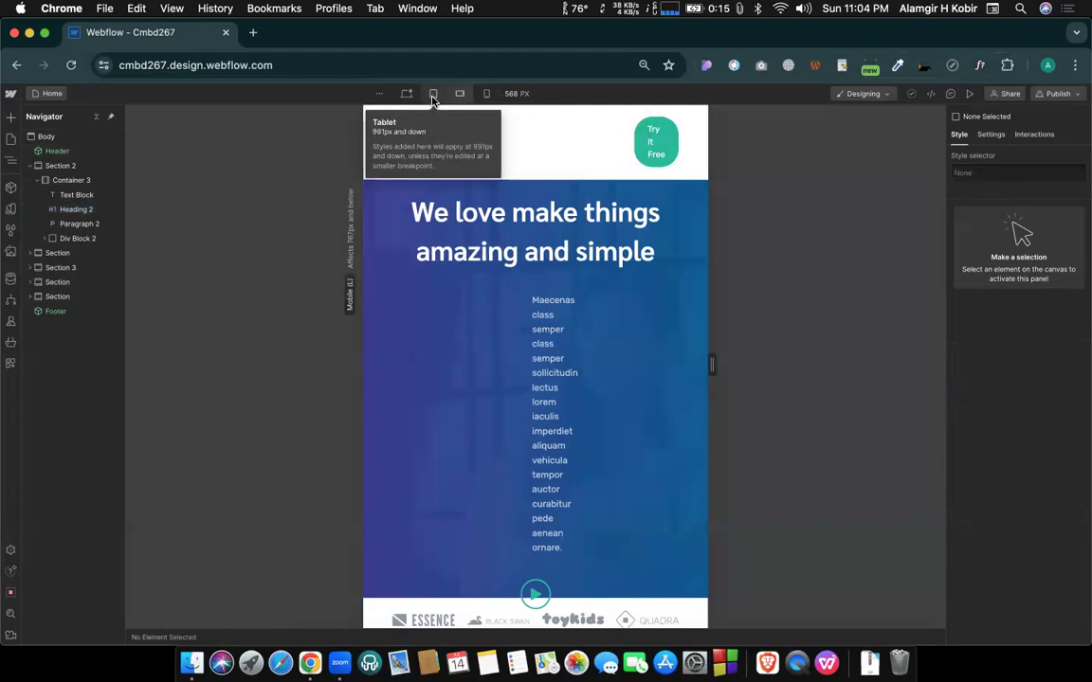
pyautogui.click(433, 93)
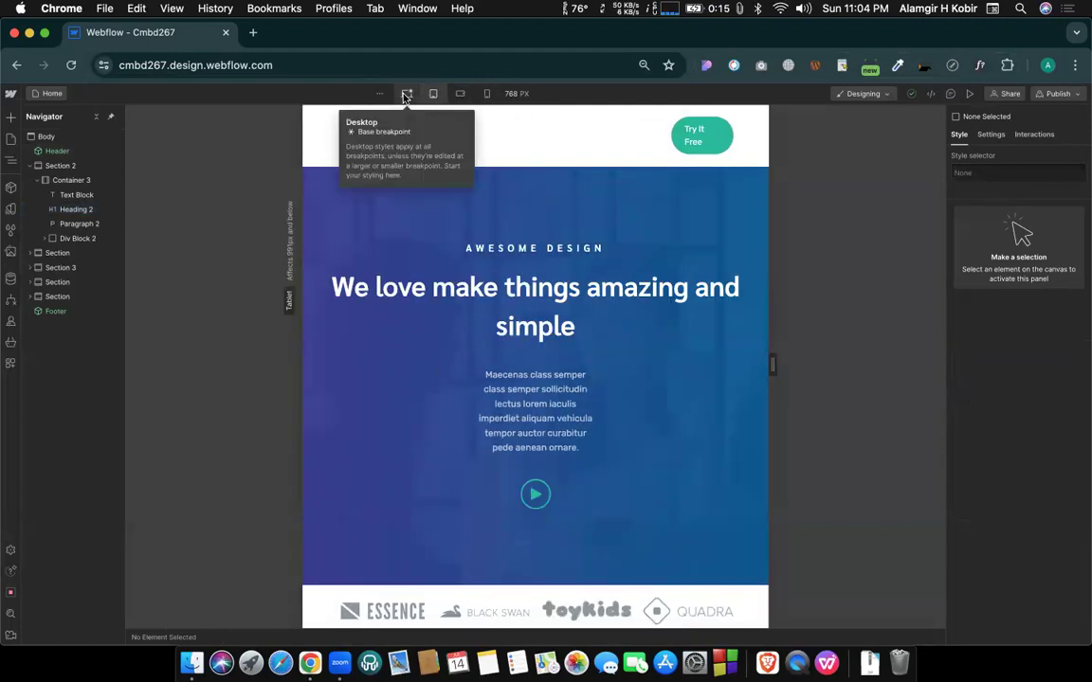
pyautogui.click(405, 93)
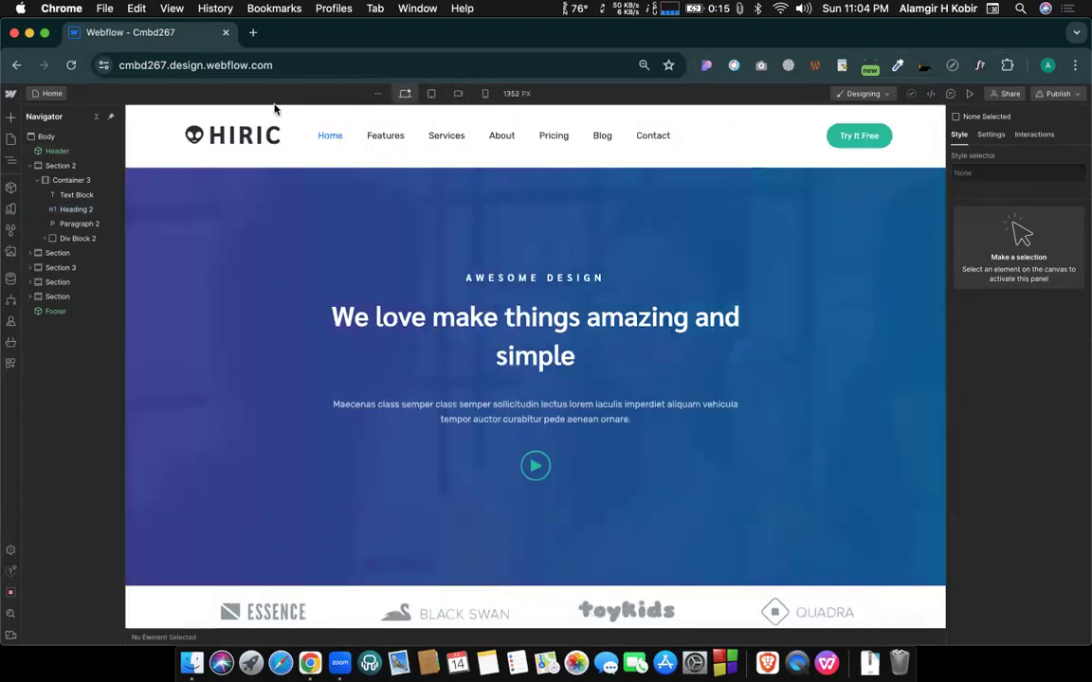
# Create the three large breakpoints for the site: 1280px, 1440px and 1920px and up.
pyautogui.click(379, 96)
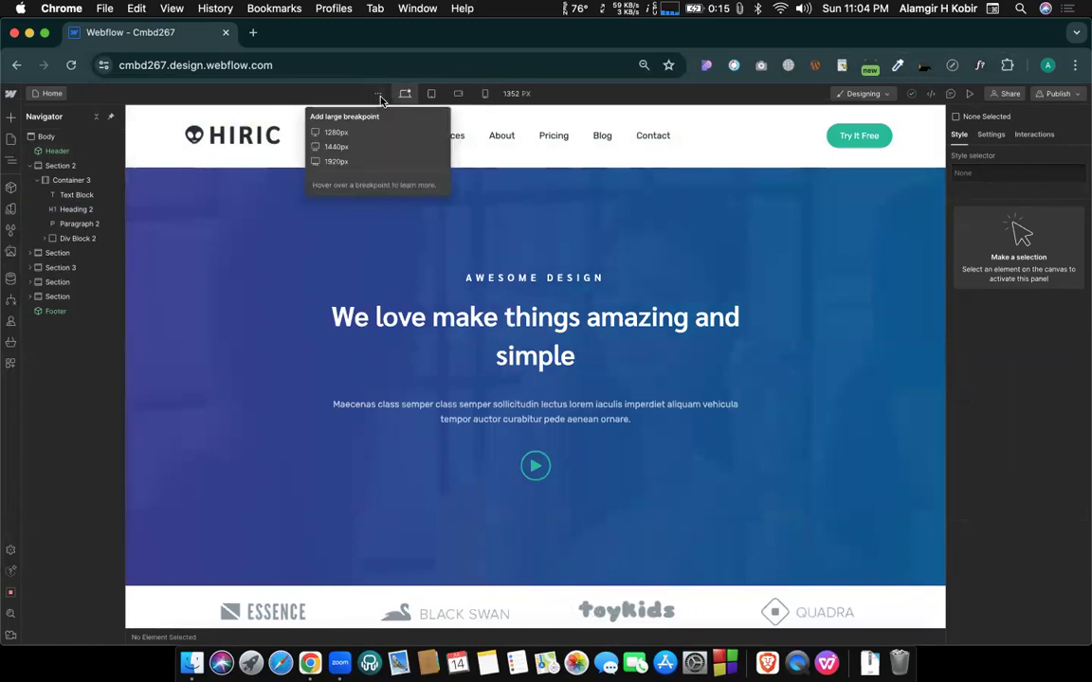
pyautogui.click(336, 133)
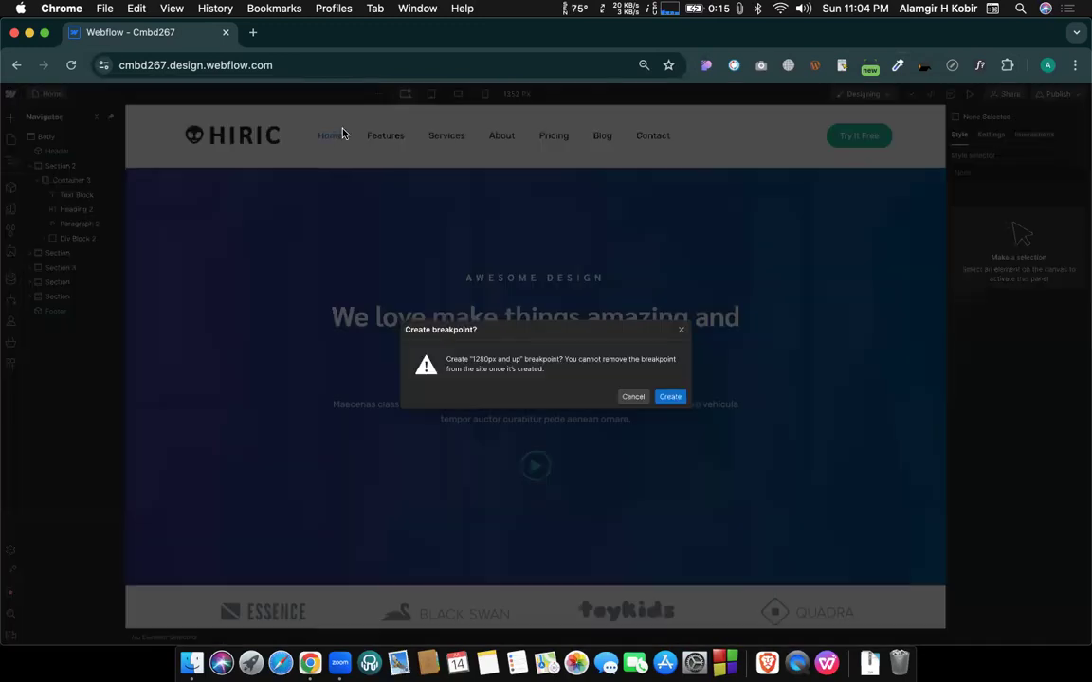
pyautogui.click(670, 396)
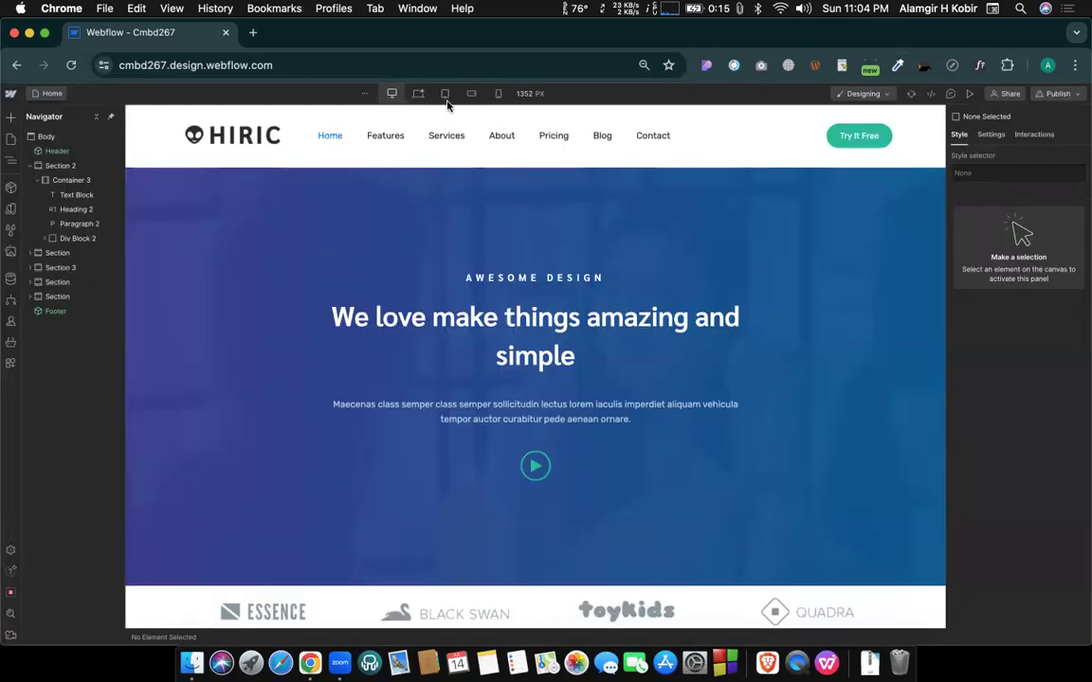
pyautogui.click(366, 95)
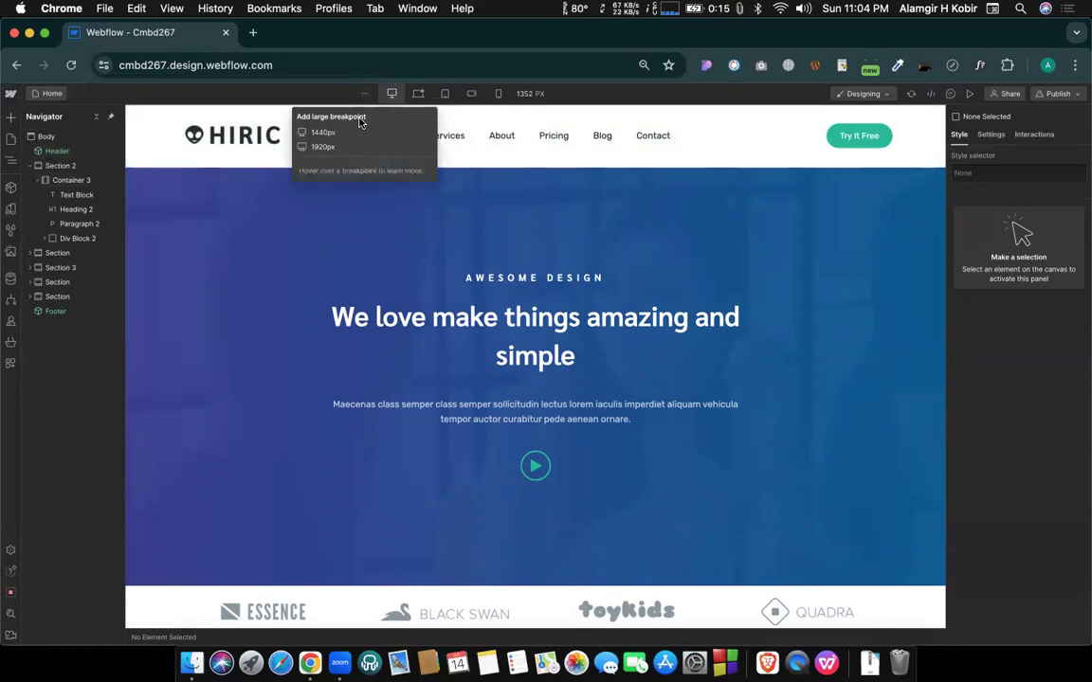
pyautogui.click(334, 138)
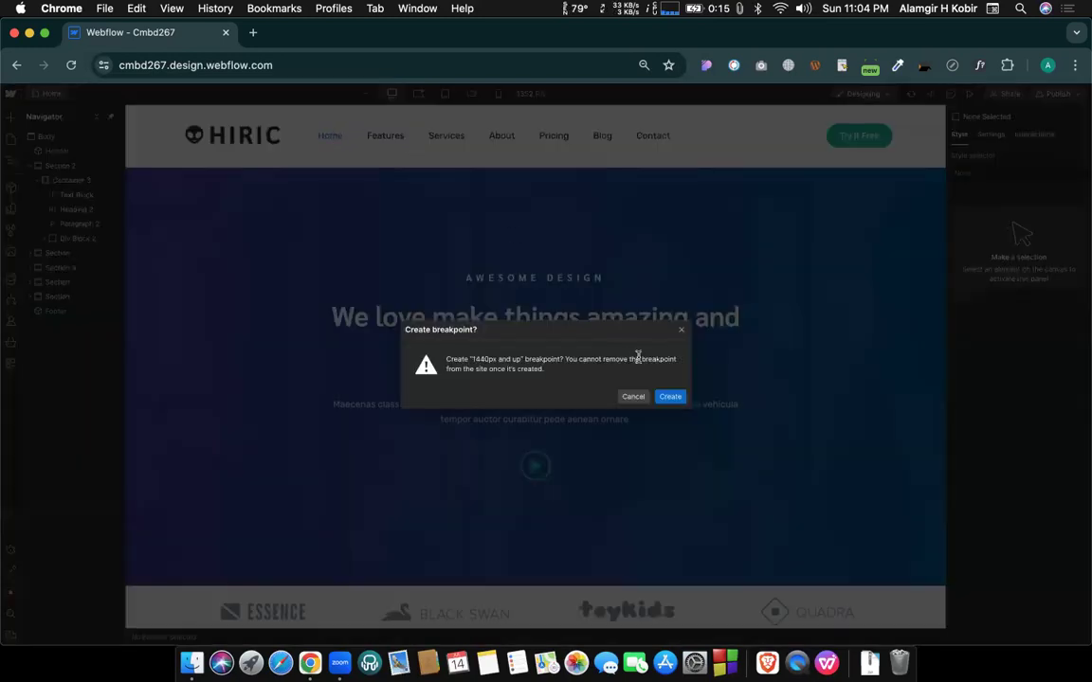
pyautogui.click(672, 397)
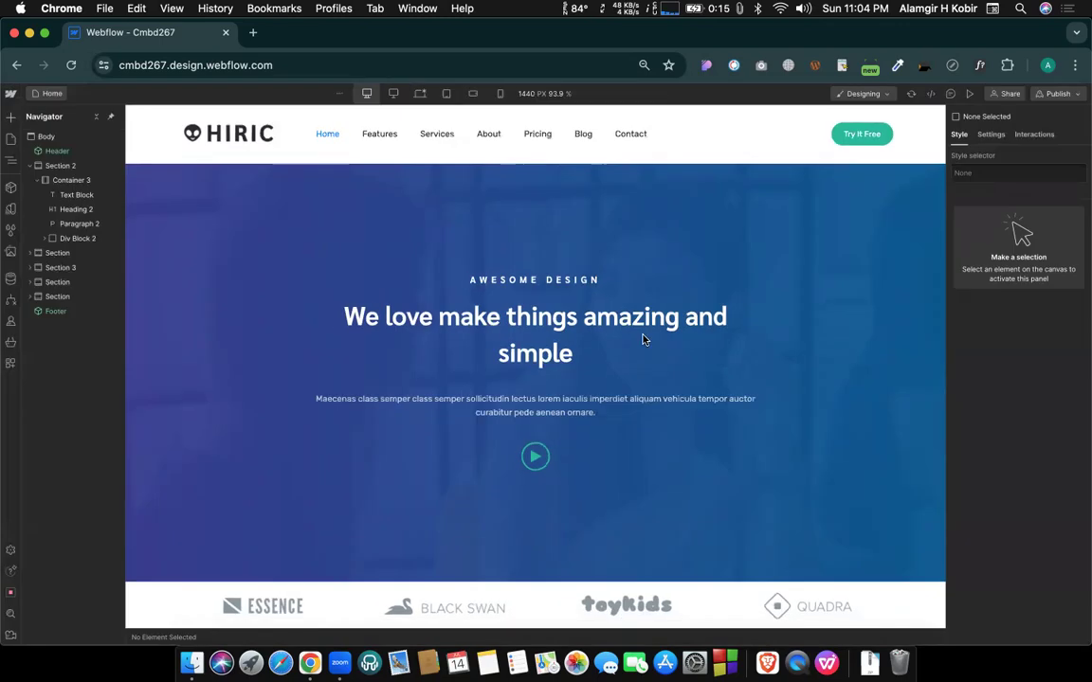
pyautogui.click(339, 93)
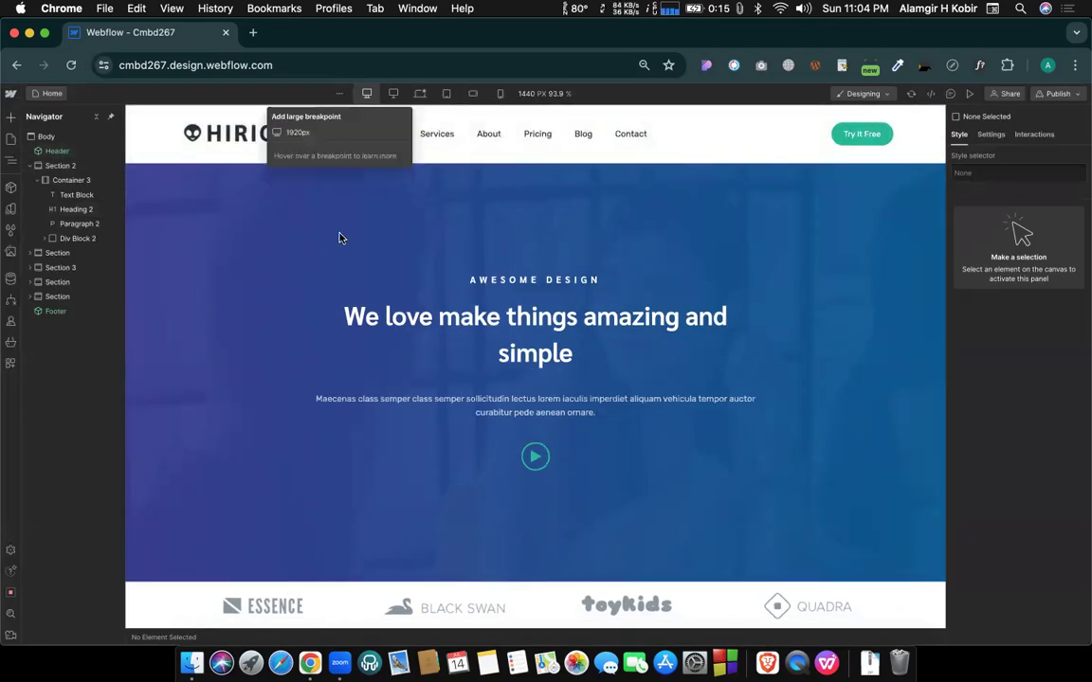
pyautogui.click(295, 134)
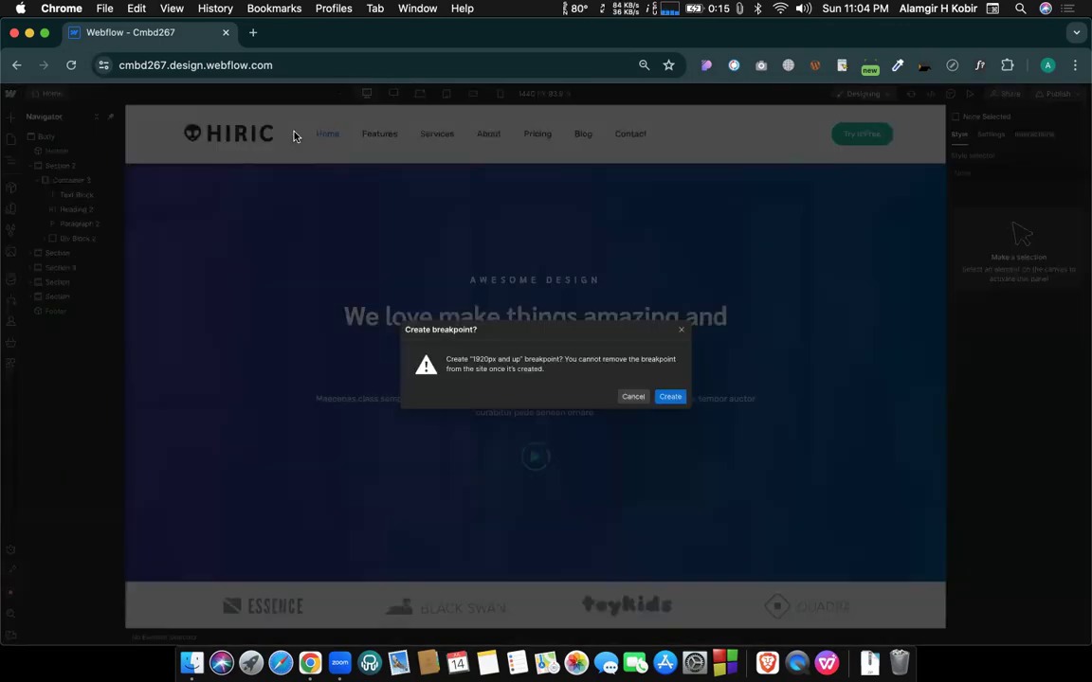
pyautogui.click(672, 397)
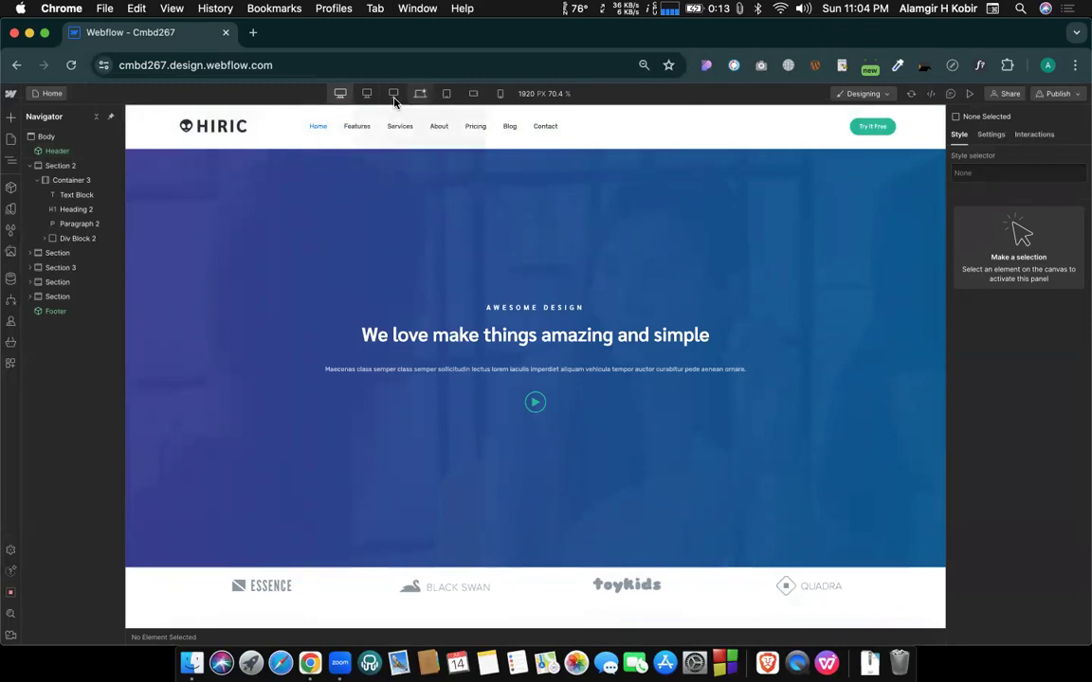
# Compare the Home page at the 1280px and desktop breakpoints, and preview it with the canvas width set to 1440 px.
pyautogui.click(395, 99)
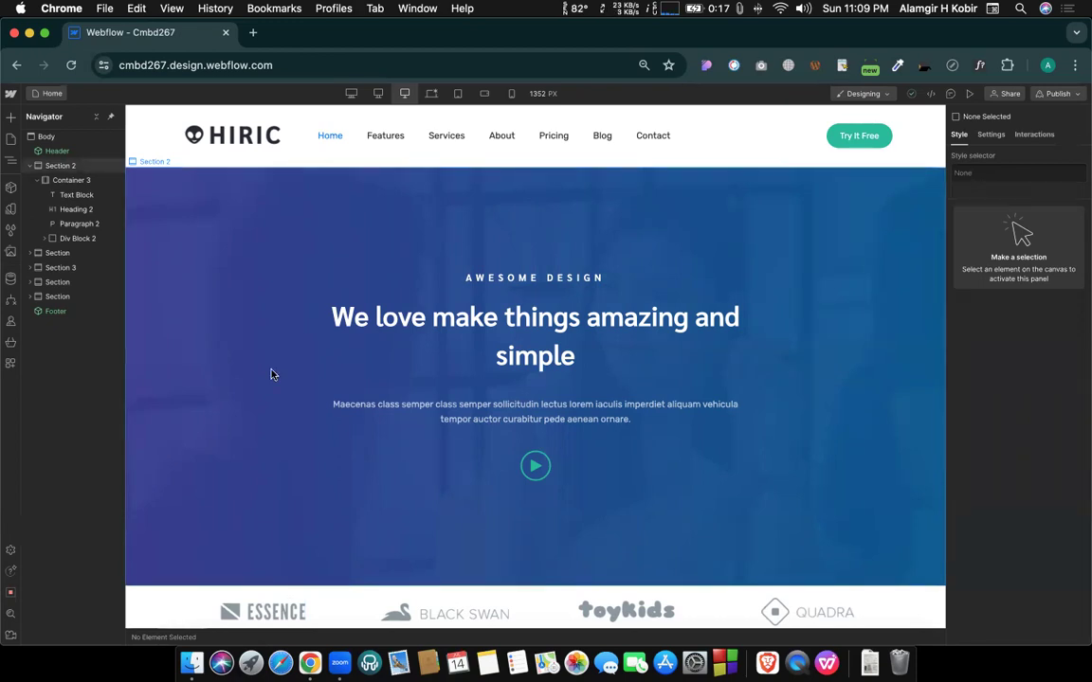
pyautogui.click(431, 94)
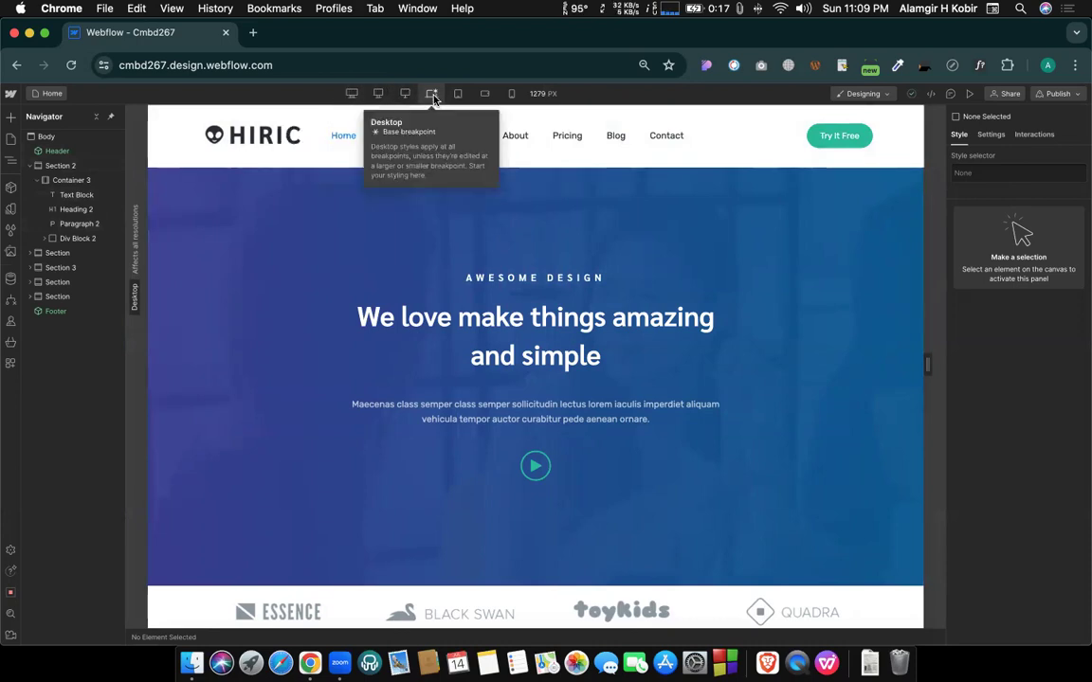
pyautogui.click(542, 94)
pyautogui.write('1440')
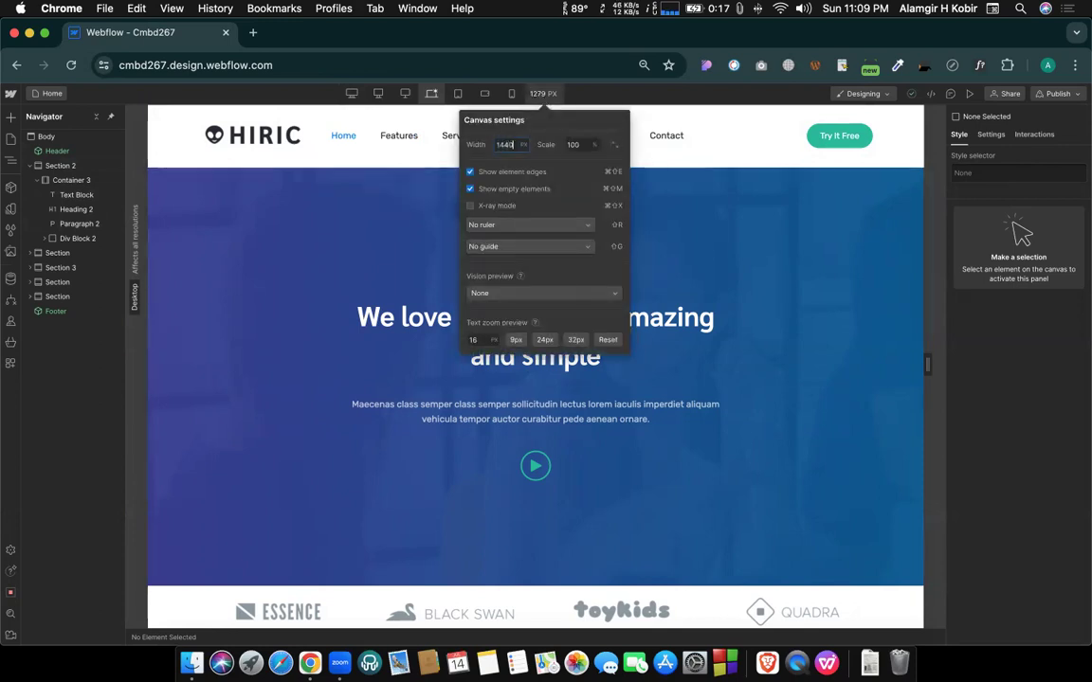
pyautogui.press('Return')
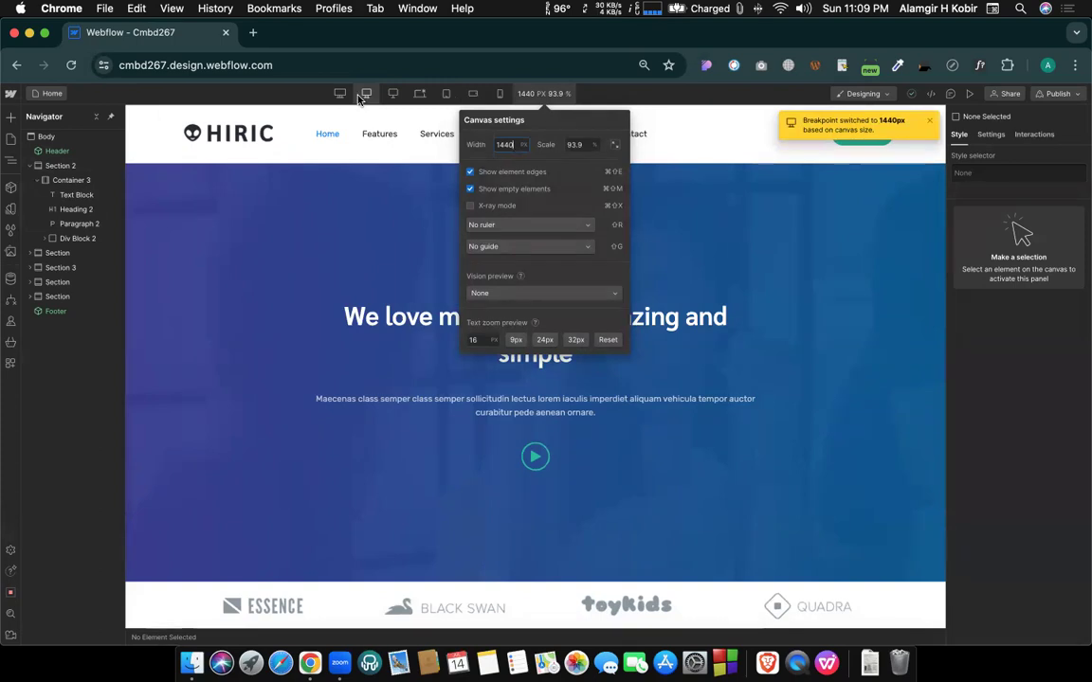
pyautogui.click(589, 101)
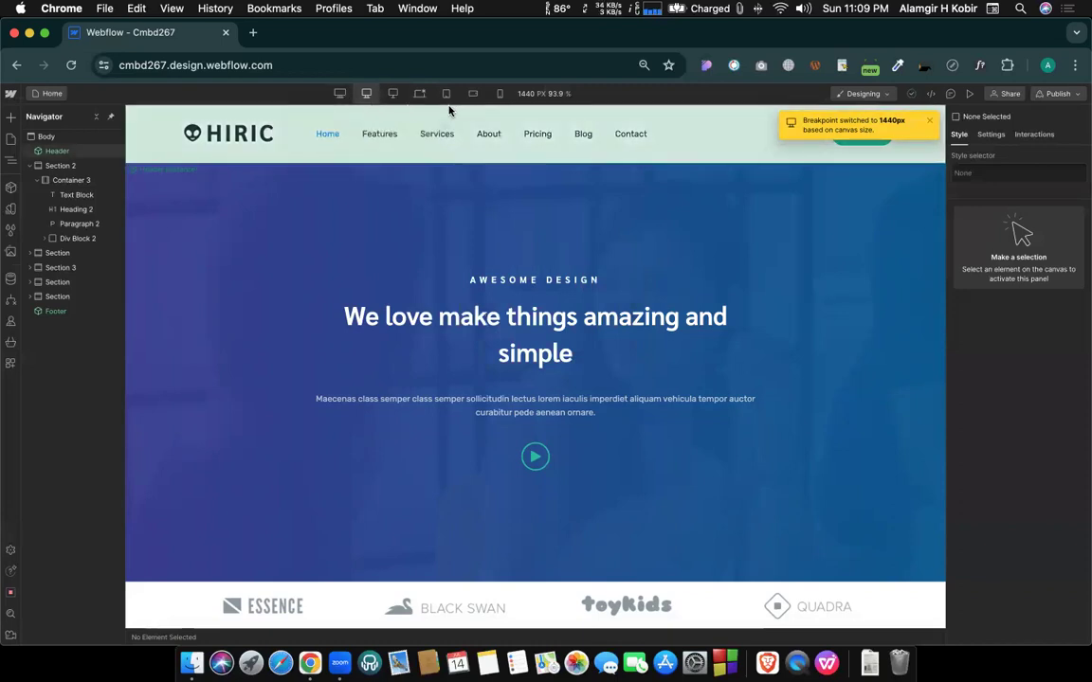
# At the 1440px breakpoint, replace Section 2's background image bg-home.jpg with growth-analytics.svg.
pyautogui.click(389, 181)
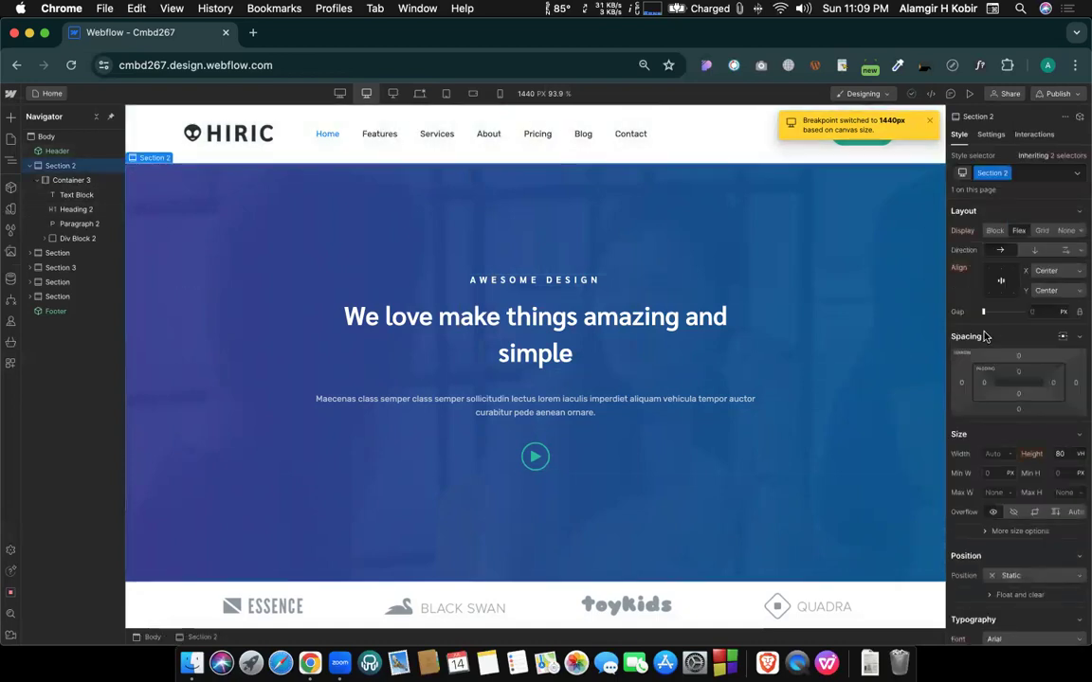
pyautogui.scroll(-6, 985, 336)
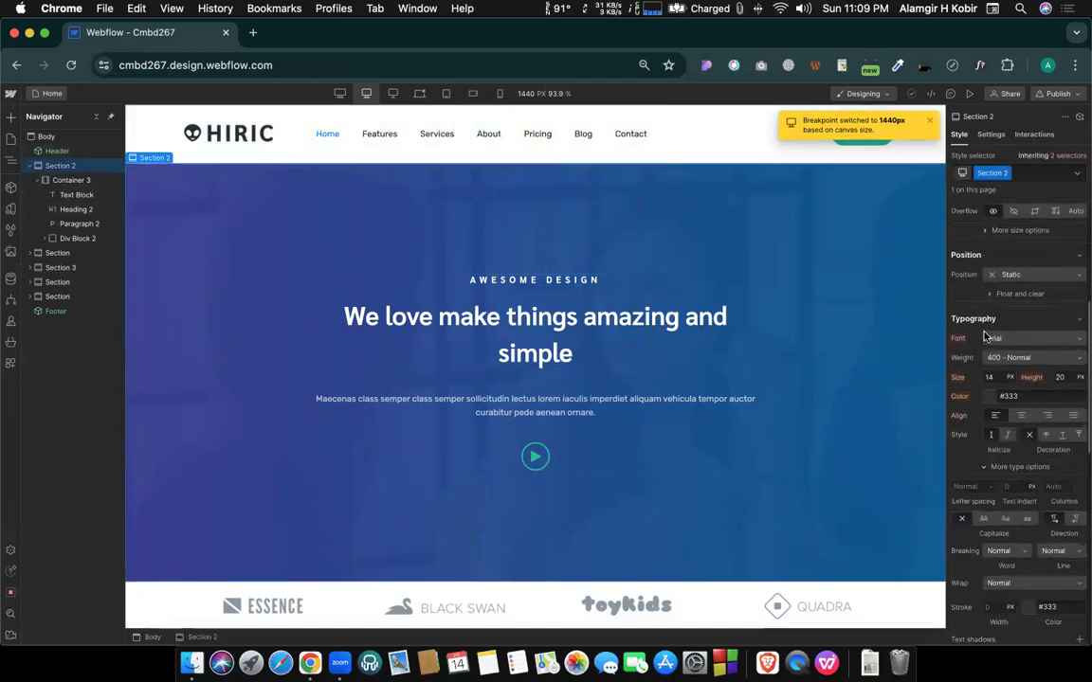
pyautogui.scroll(-5, 991, 398)
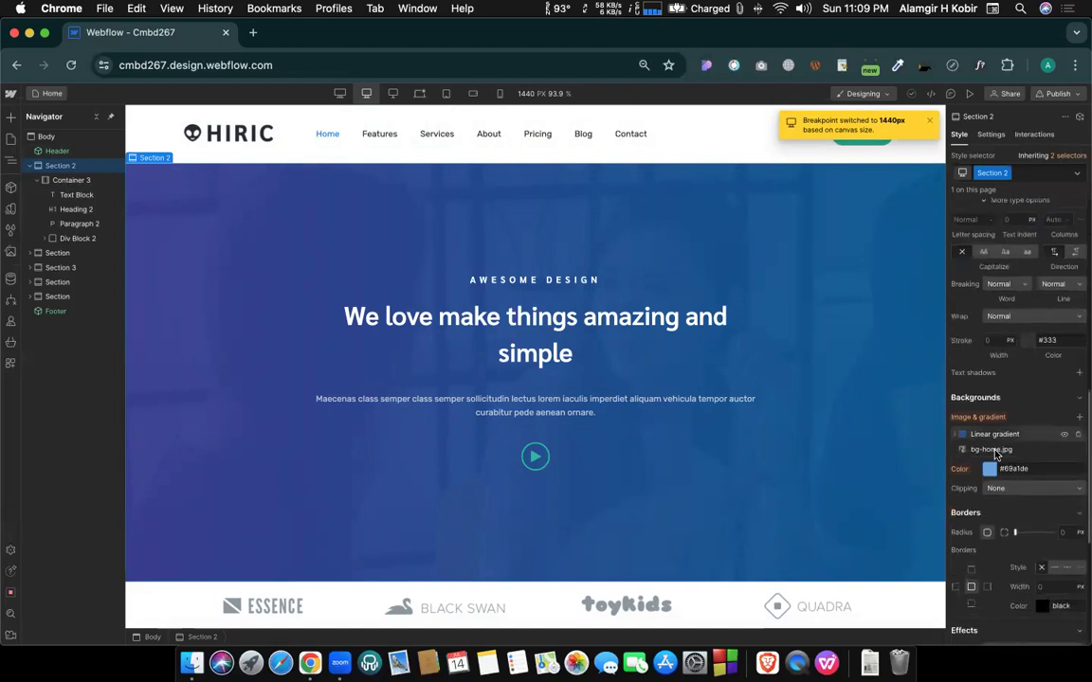
pyautogui.click(994, 451)
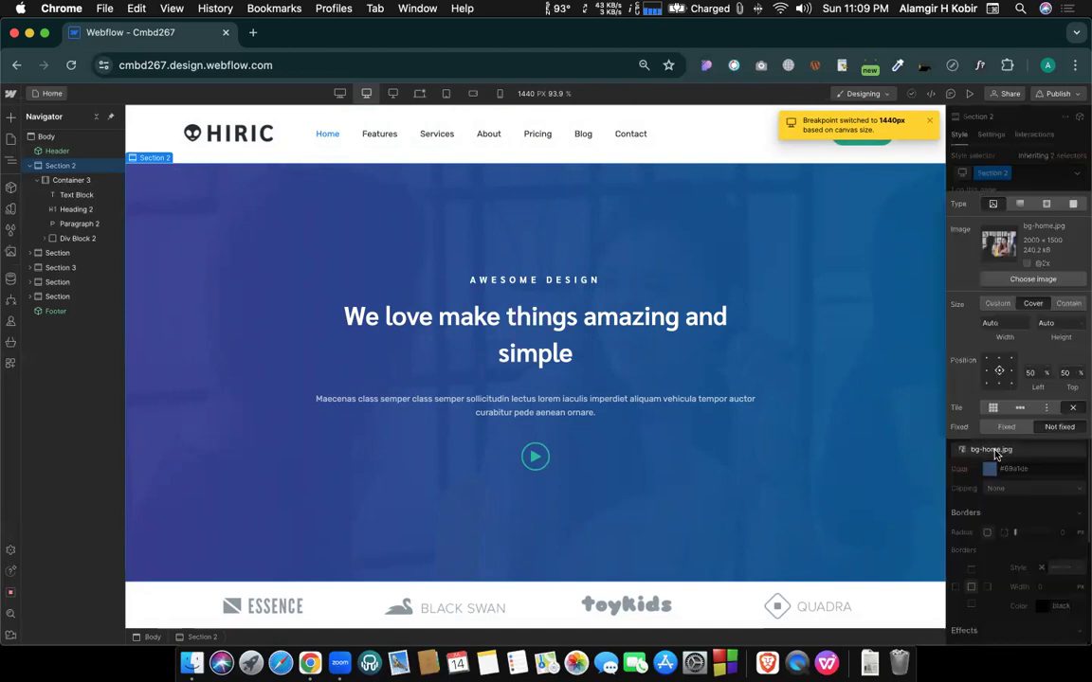
pyautogui.click(1029, 279)
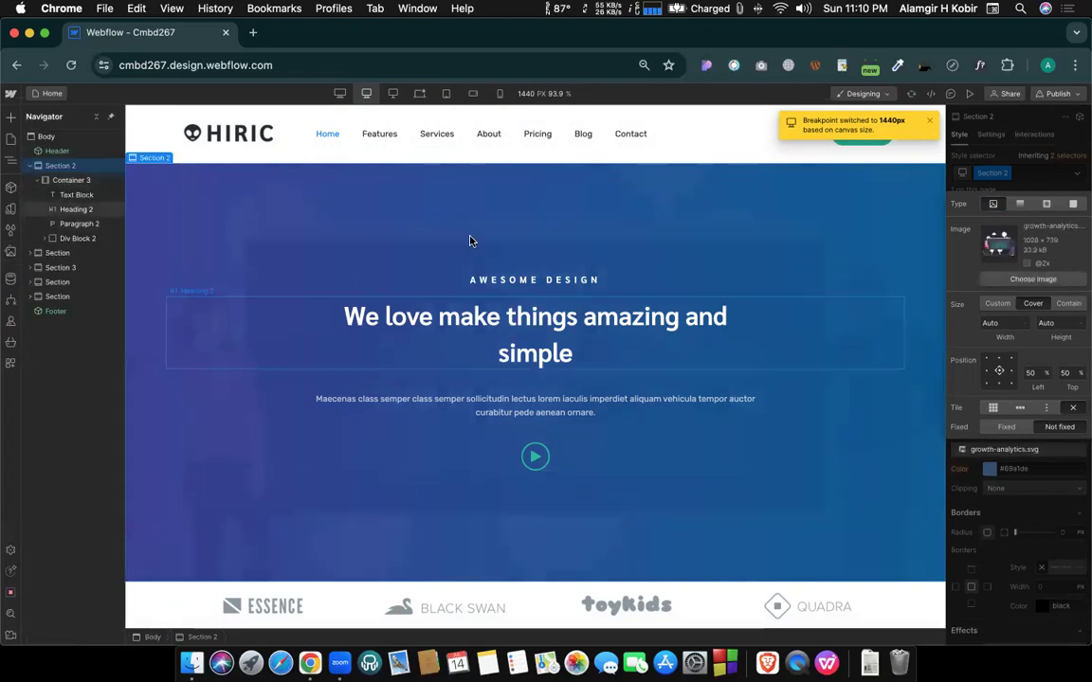
# Compare Section 2's background image at the 1920px, 1440px, 1280px, desktop and tablet breakpoints, ending on desktop.
pyautogui.click(339, 93)
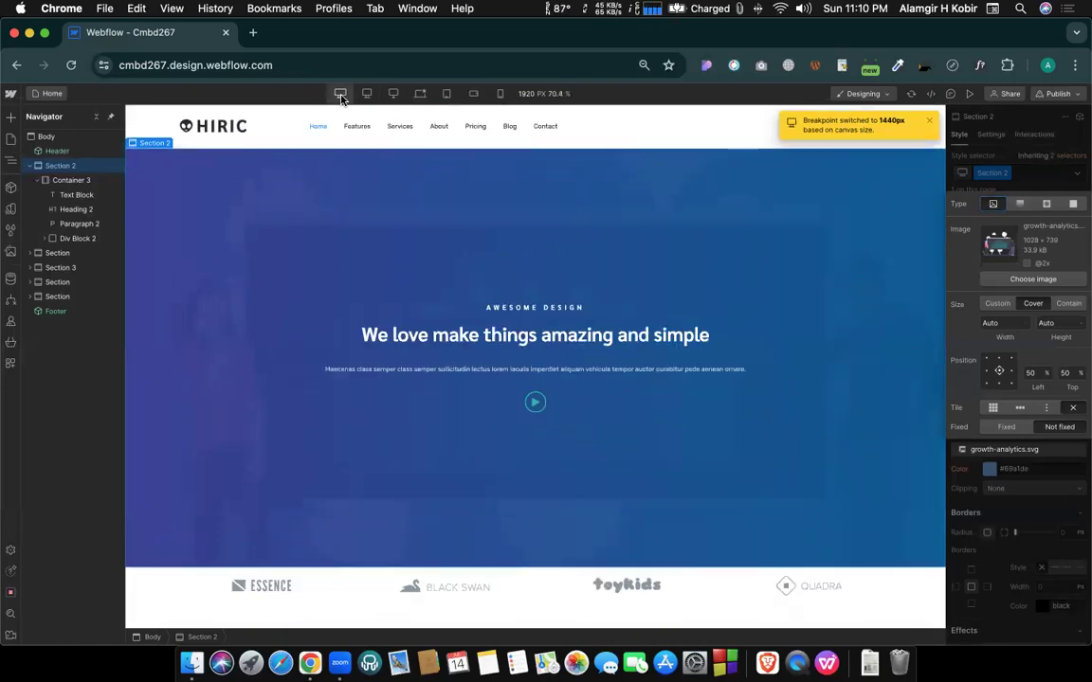
pyautogui.click(366, 94)
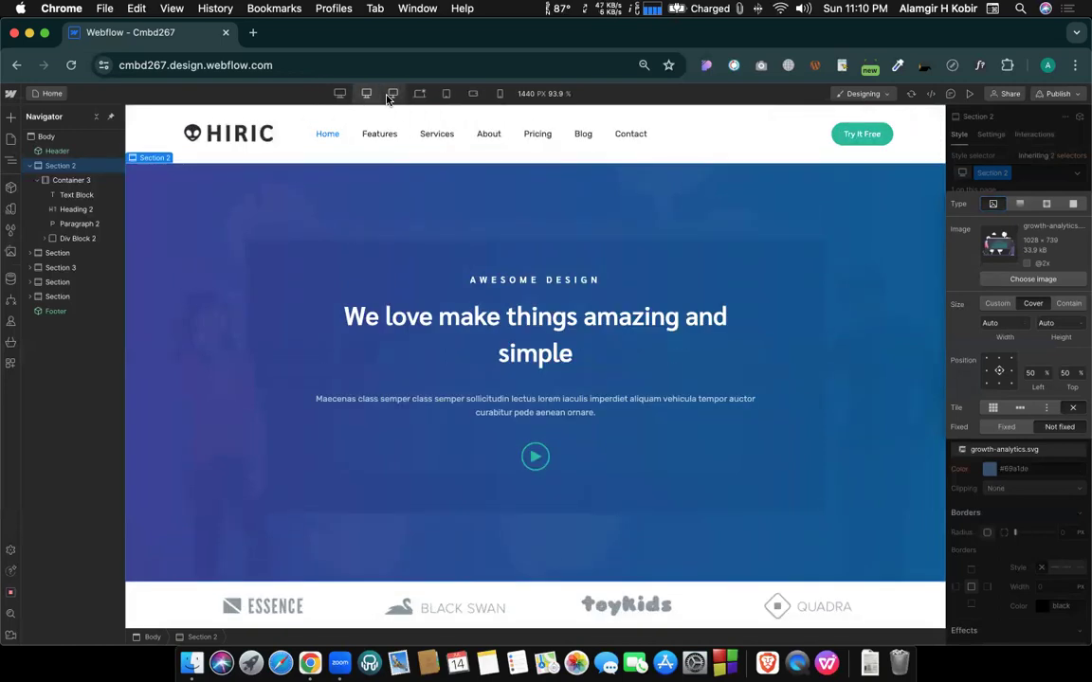
pyautogui.click(390, 94)
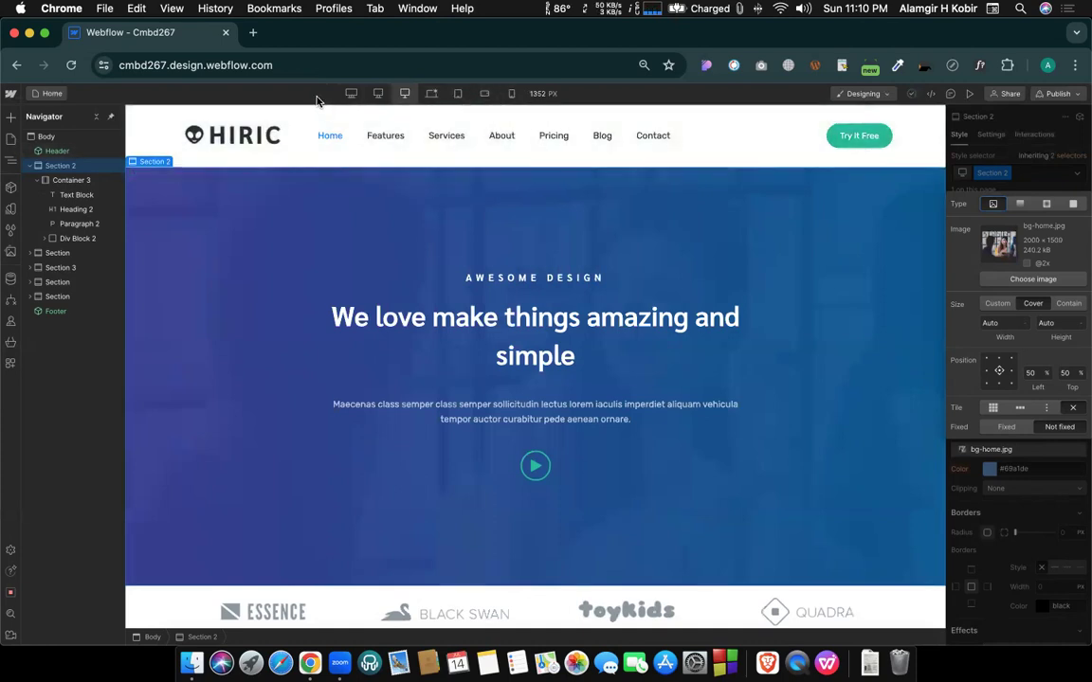
pyautogui.click(432, 93)
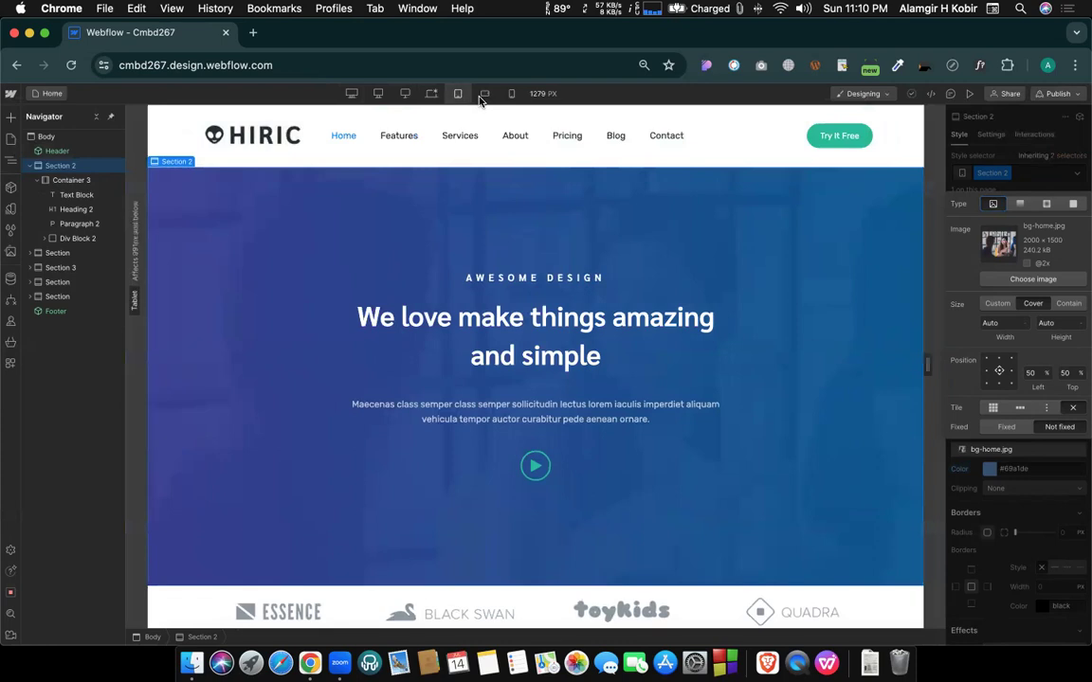
pyautogui.click(459, 95)
pyautogui.click(432, 94)
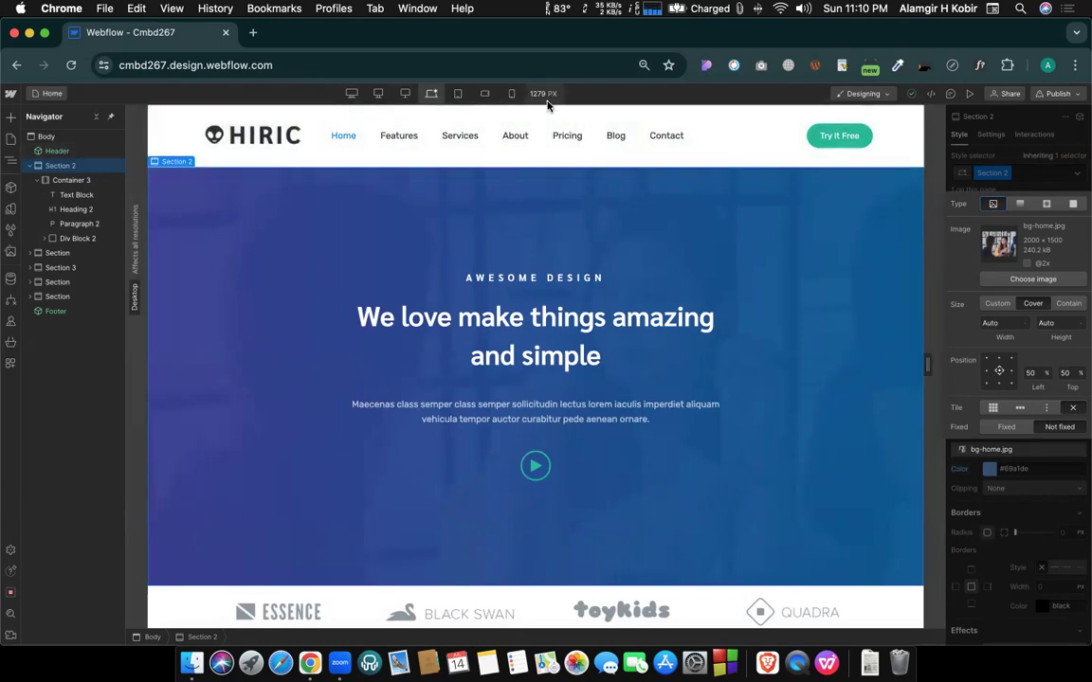
# Check how the breakpoints and canvas display at smaller and larger browser zoom levels, ending zoomed out.
pyautogui.press('super+minus')
pyautogui.press('super+minus')
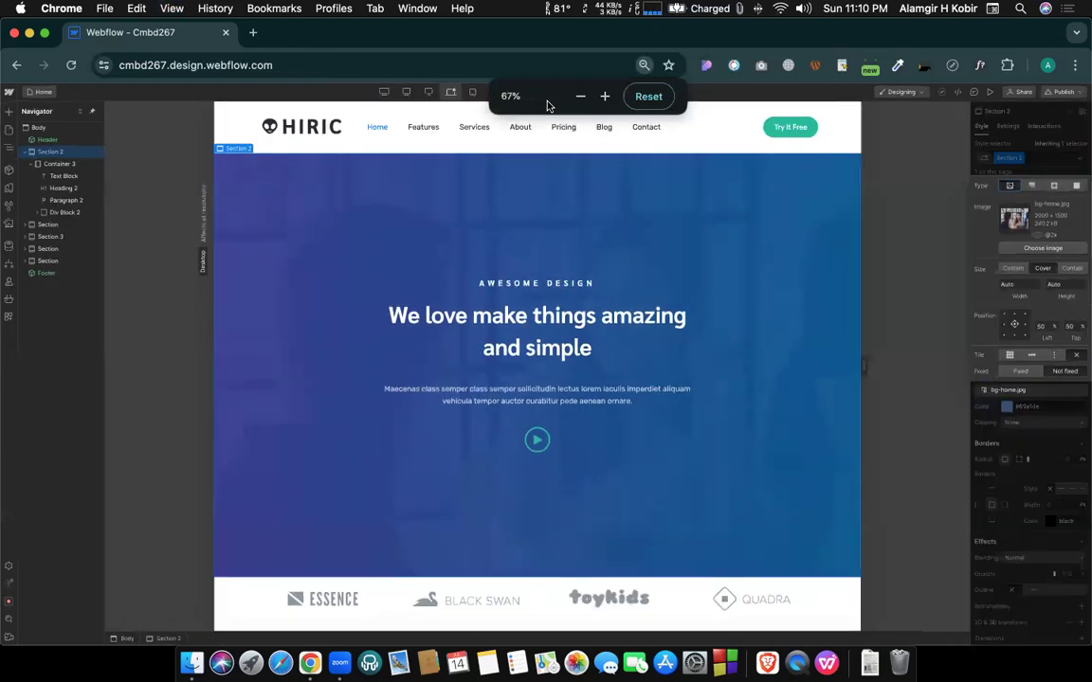
pyautogui.press('super+0')
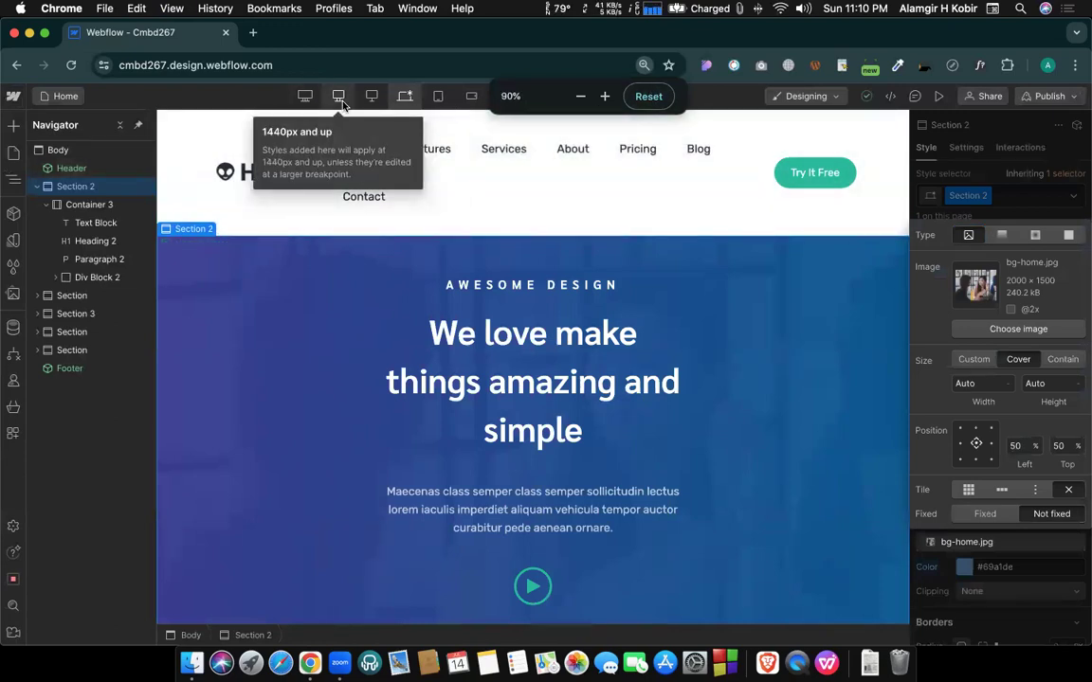
pyautogui.press('super+minus')
pyautogui.press('super+minus')
pyautogui.press('super+minus')
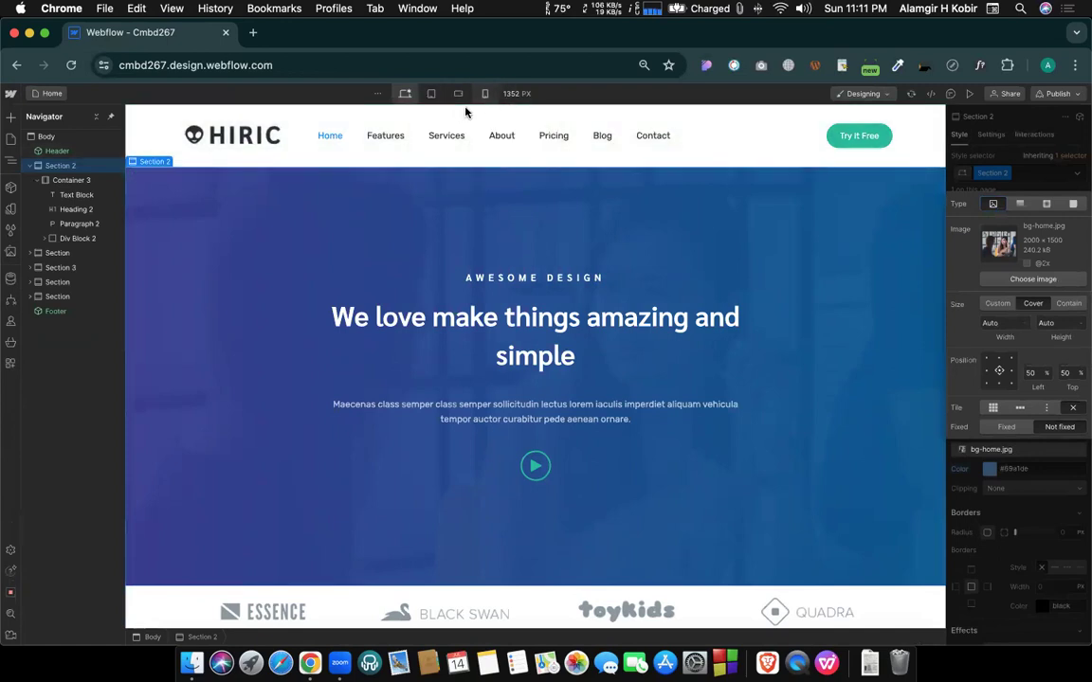
# Preview the desktop breakpoint with the canvas width set to 1440 px.
pyautogui.click(517, 94)
pyautogui.write('1440')
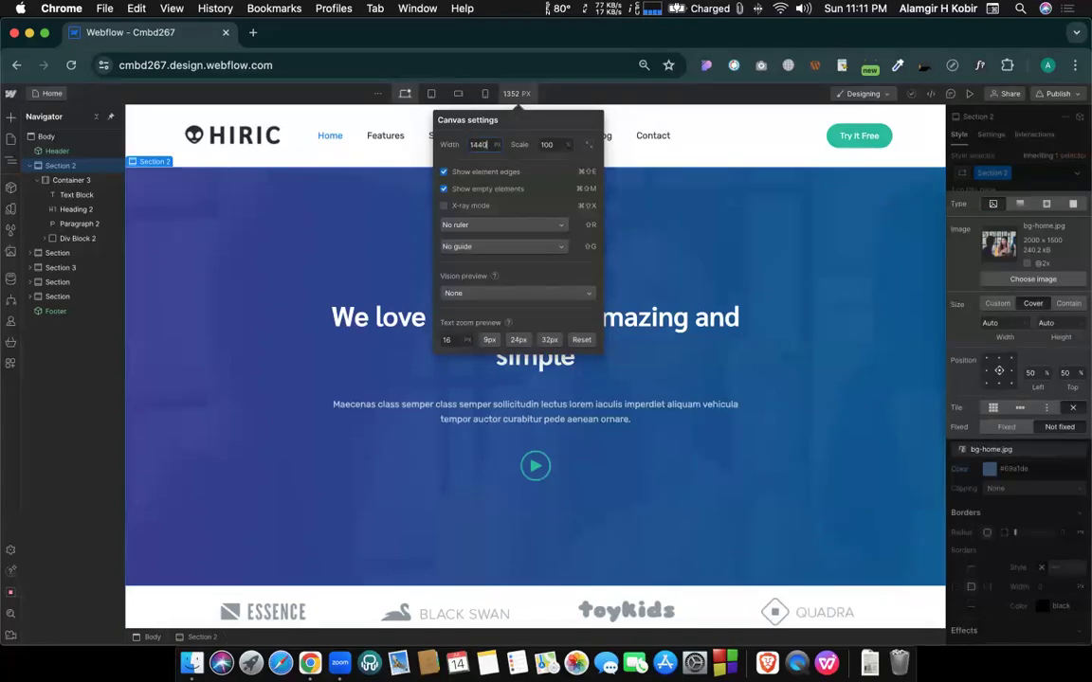
pyautogui.press('Return')
pyautogui.click(342, 275)
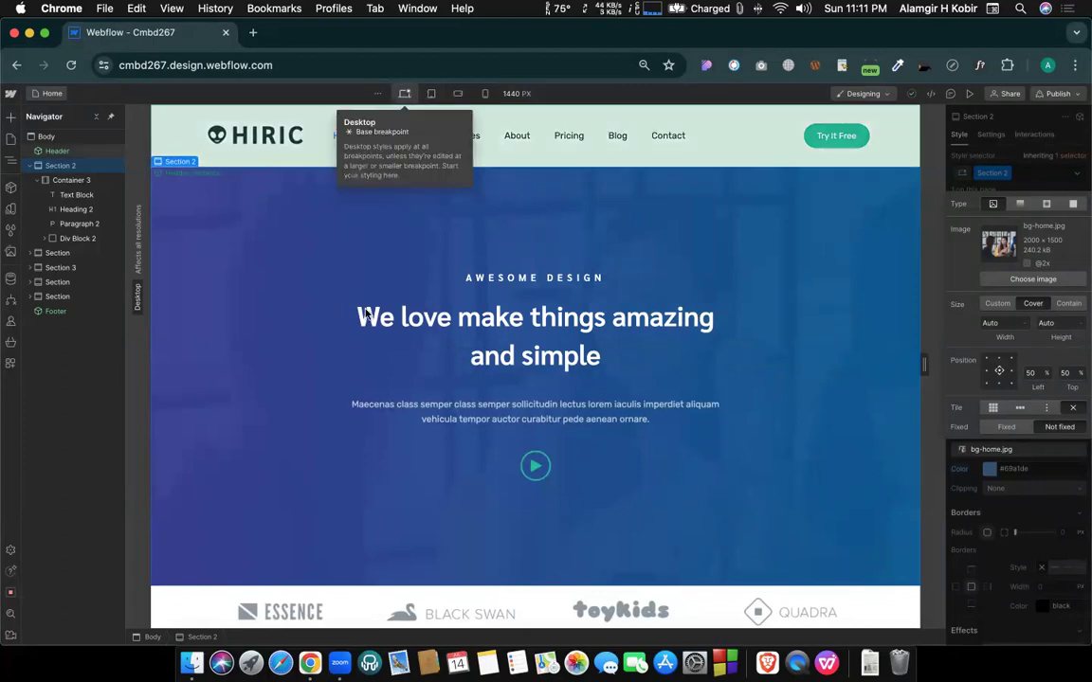
# Preview the desktop breakpoint with the canvas width set to 2000 px.
pyautogui.moveTo(375, 94)
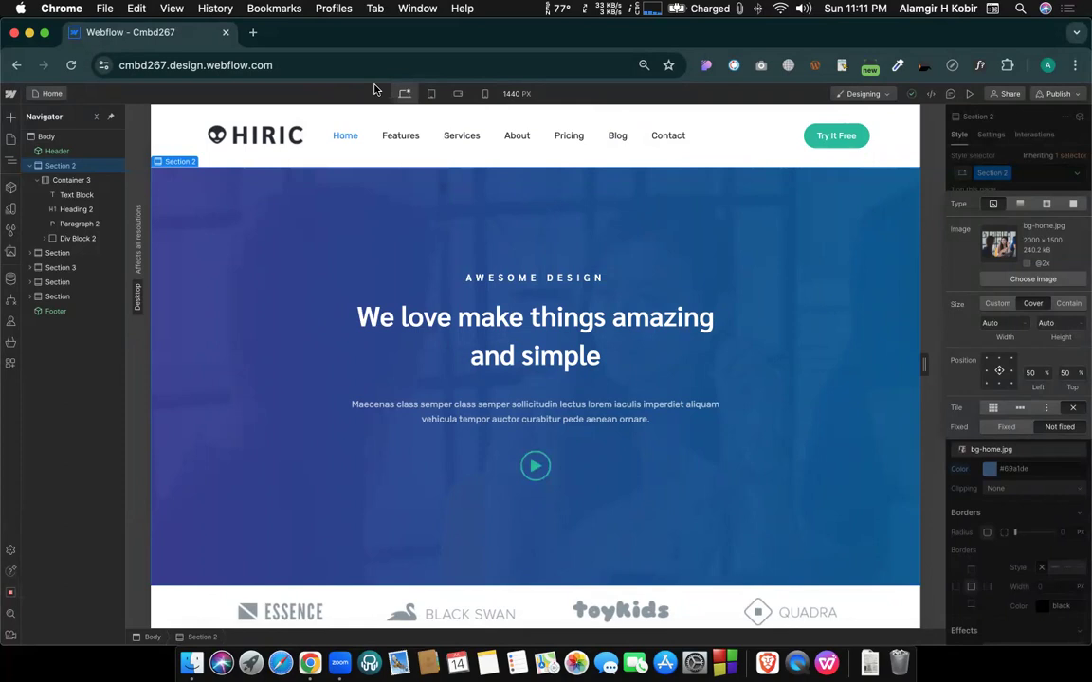
pyautogui.click(512, 94)
pyautogui.write('2000')
pyautogui.press('Return')
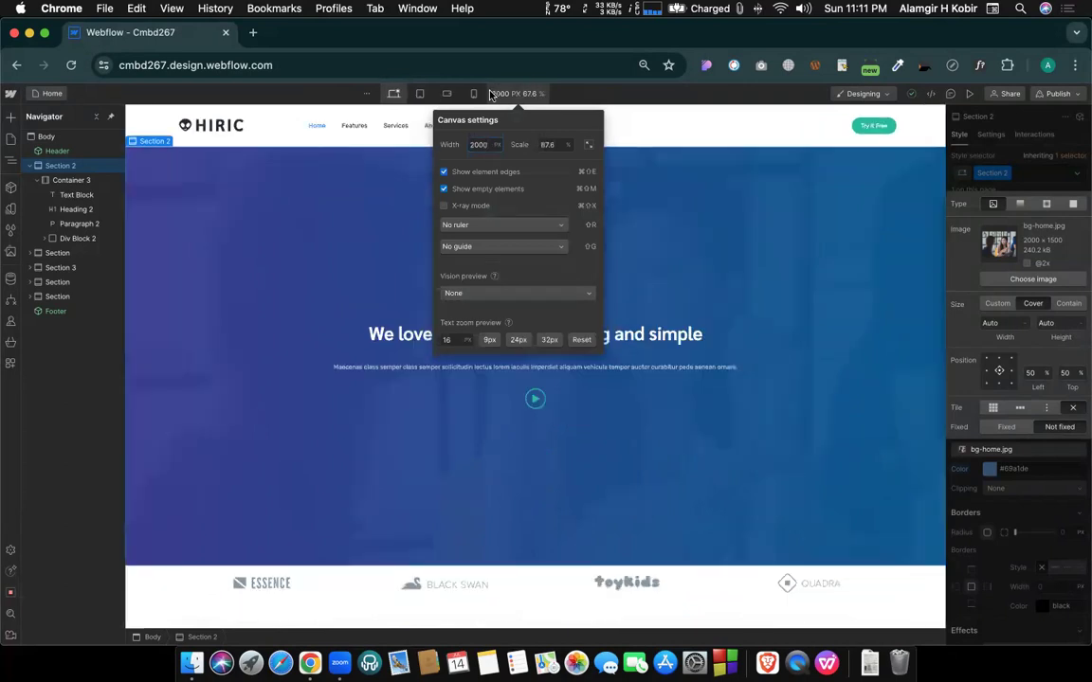
pyautogui.click(396, 97)
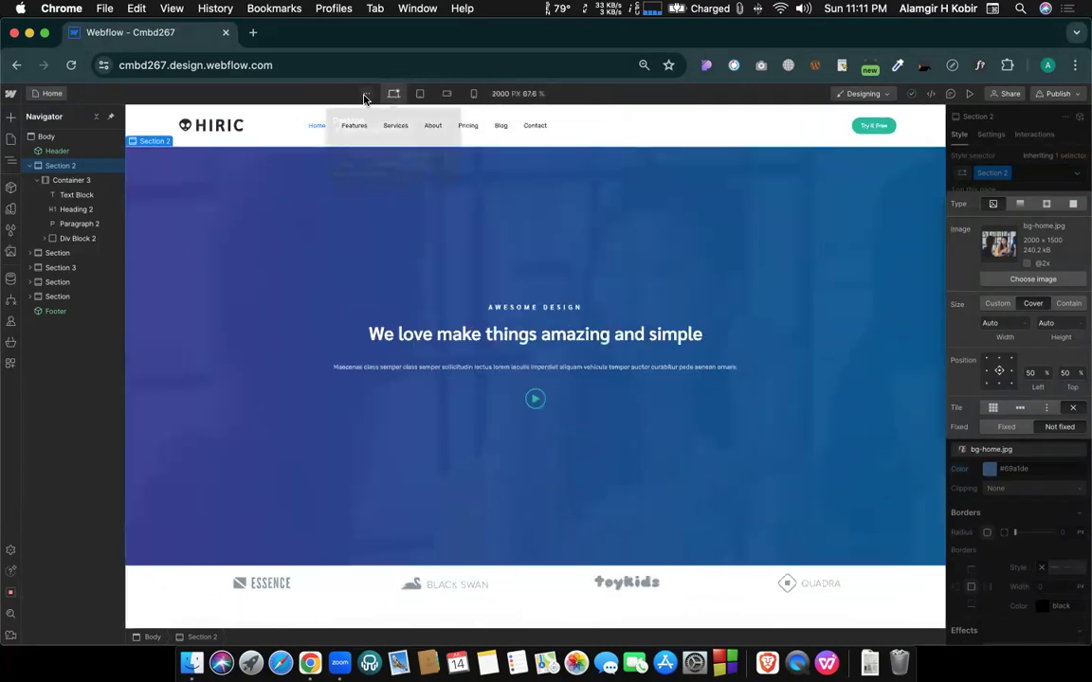
# Review the available large breakpoint sizes and compare the Home page at the mobile portrait and desktop breakpoints.
pyautogui.click(367, 94)
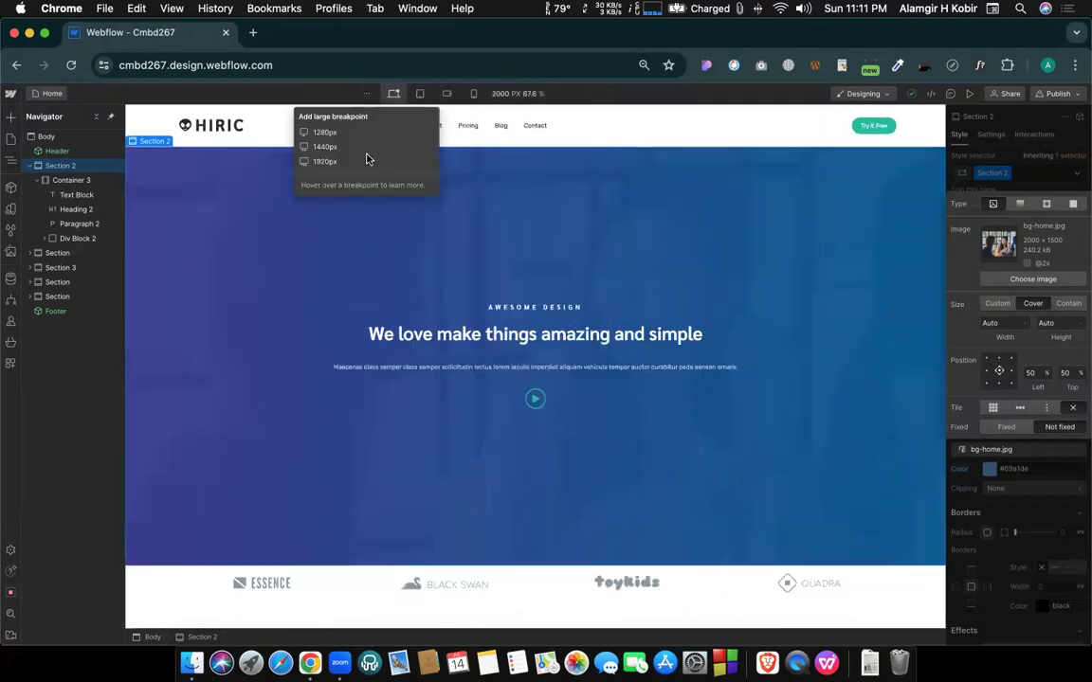
pyautogui.click(299, 97)
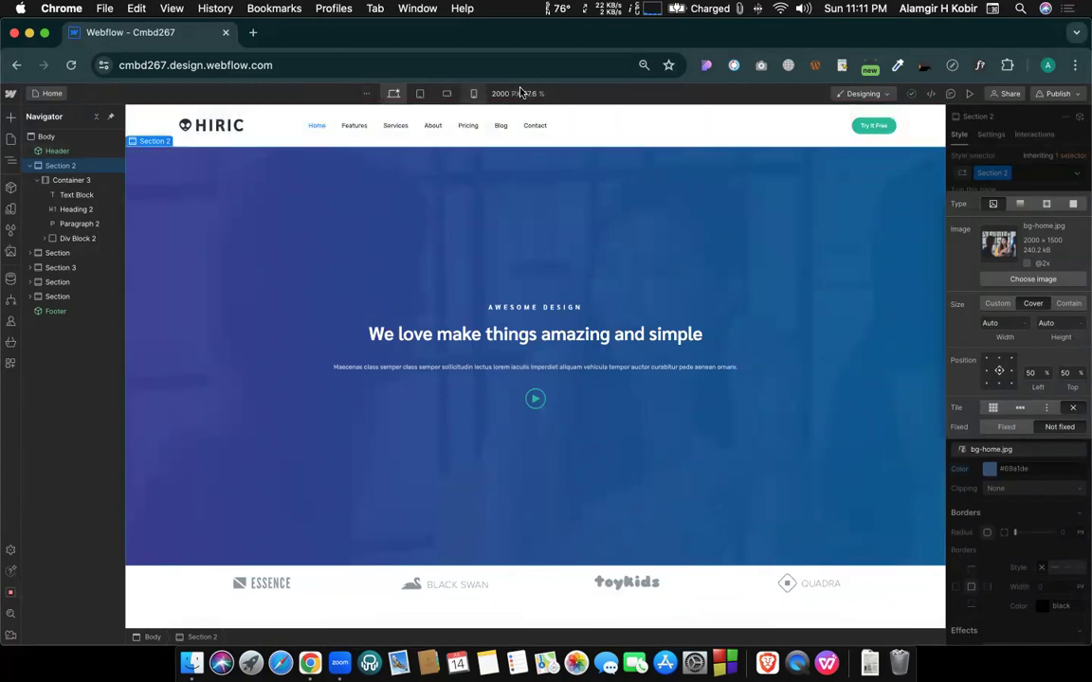
pyautogui.click(486, 93)
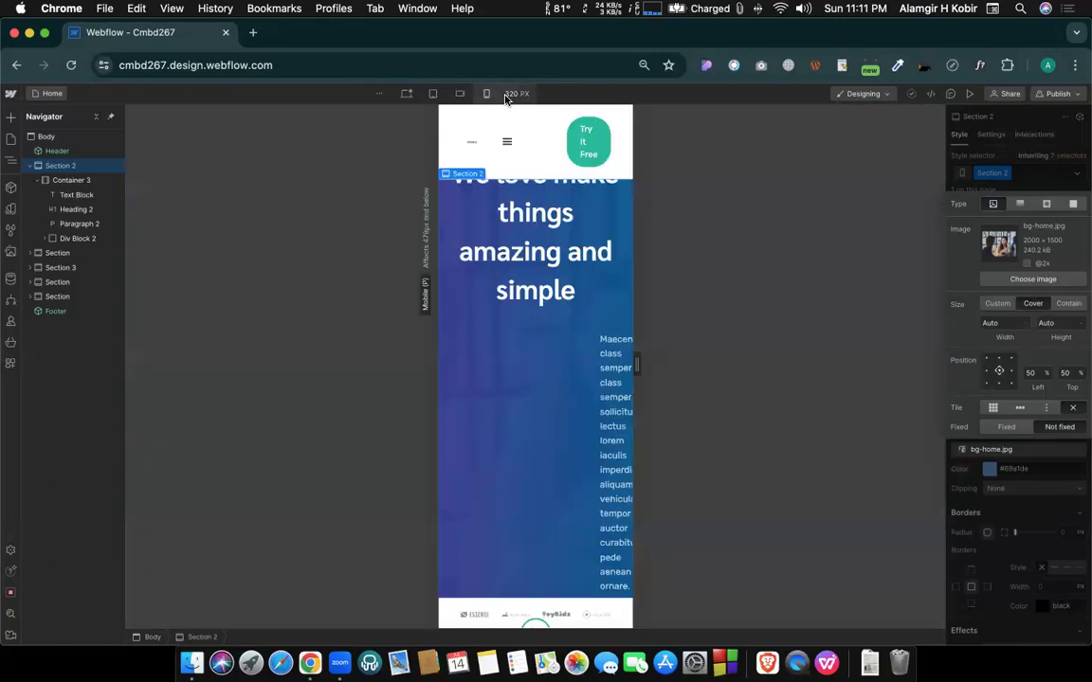
pyautogui.click(407, 94)
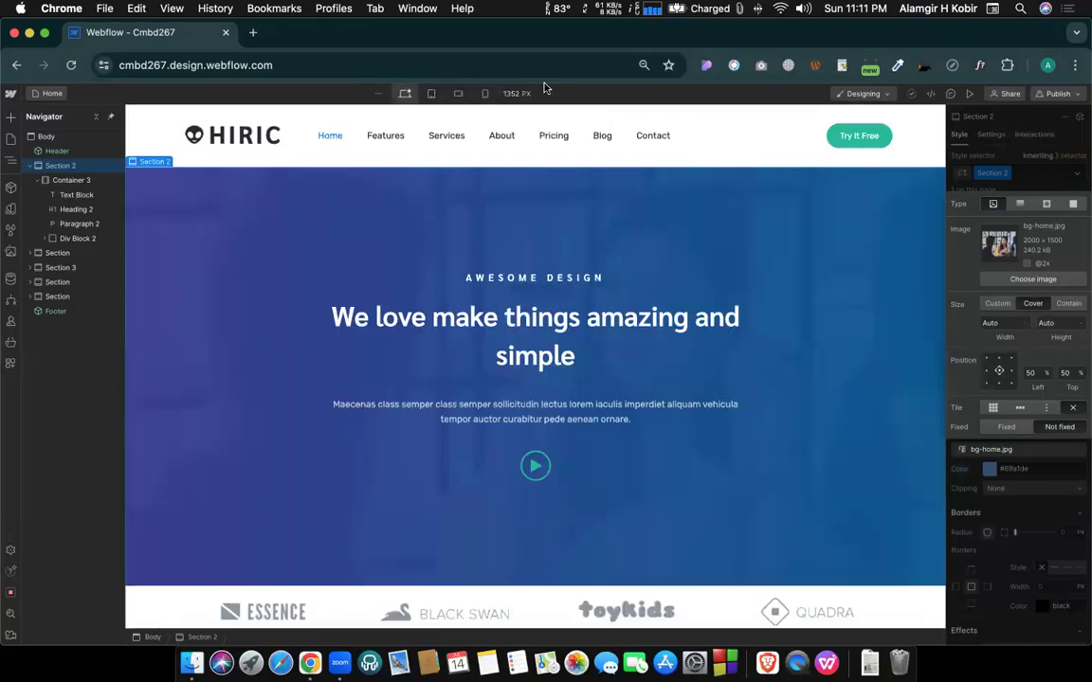
pyautogui.click(377, 93)
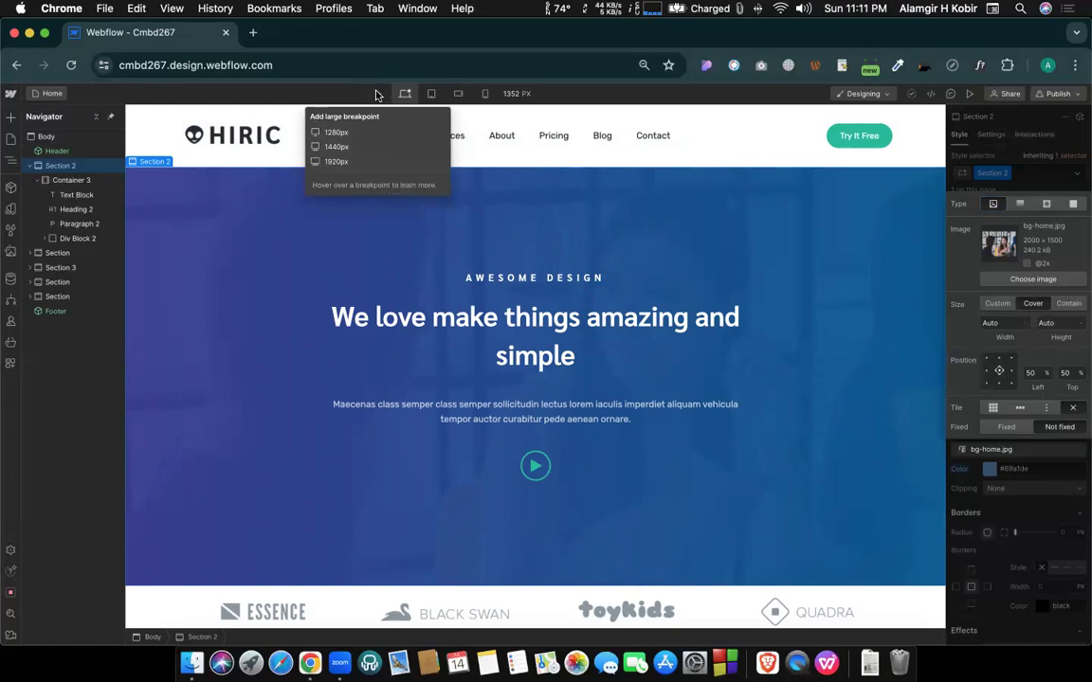
pyautogui.click(377, 93)
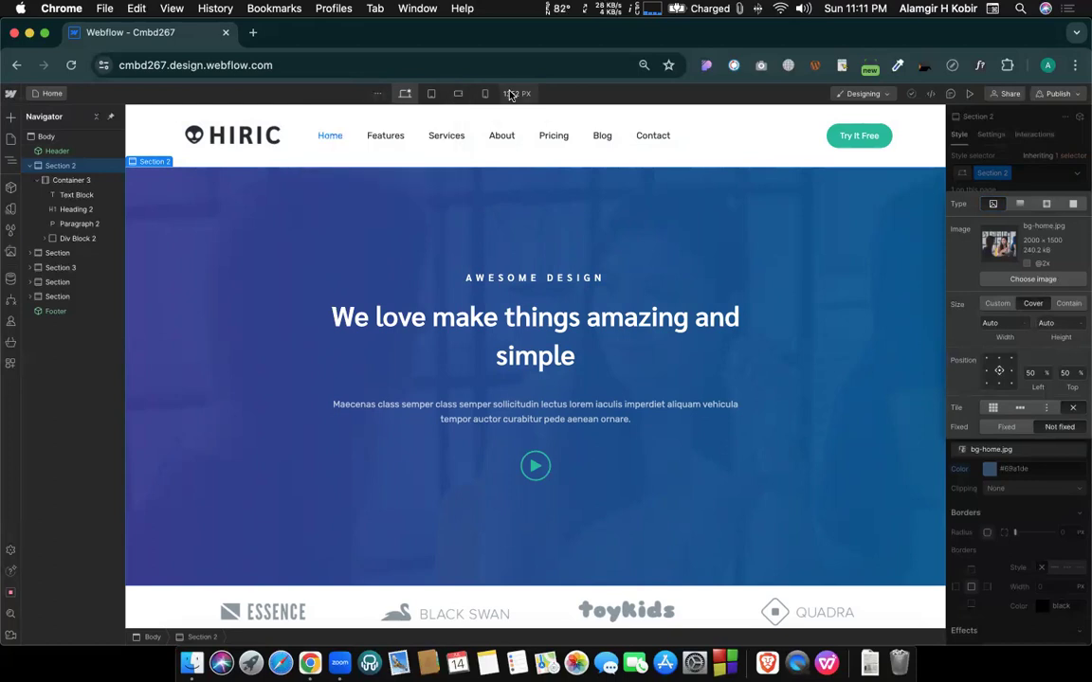
# Preview the desktop canvas at 1440 px wide, and return it to the full 1352 px workspace width.
pyautogui.click(509, 94)
pyautogui.write('1440')
pyautogui.press('Return')
pyautogui.click(330, 235)
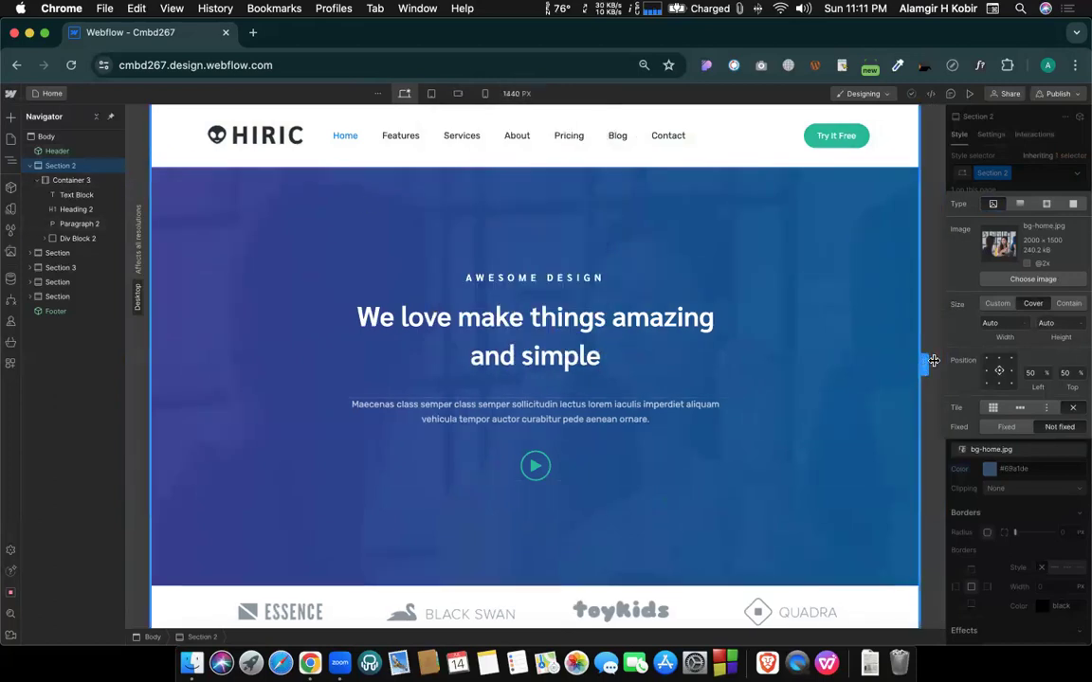
pyautogui.moveTo(934, 362); pyautogui.dragTo(944, 361)
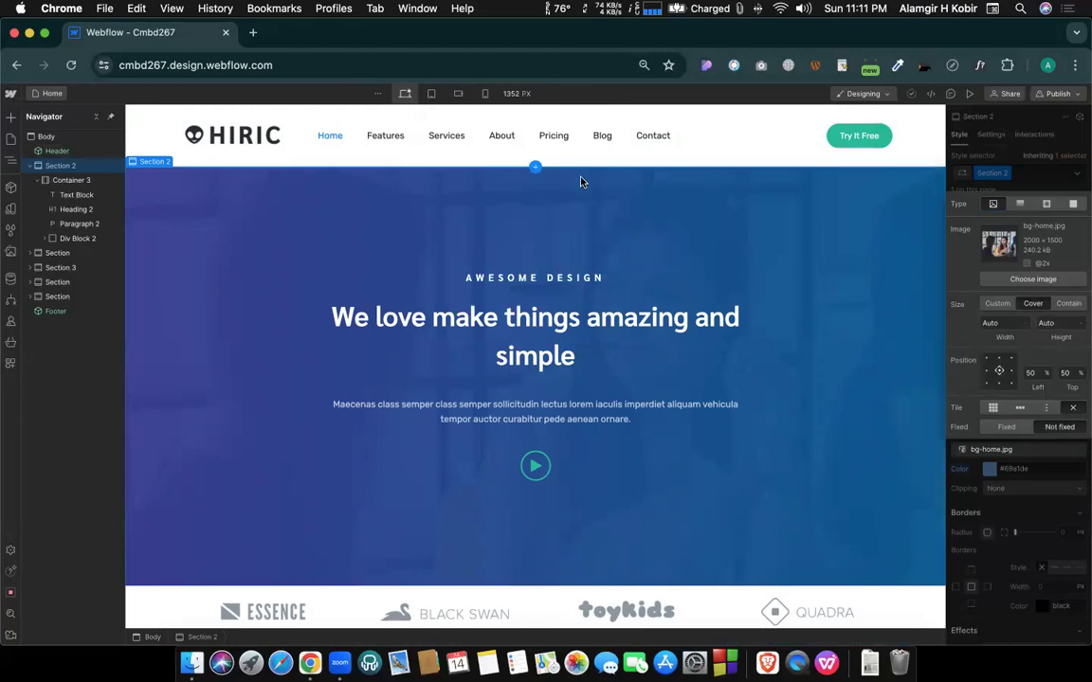
pyautogui.scroll(-1, 481, 368)
pyautogui.scroll(1, 481, 368)
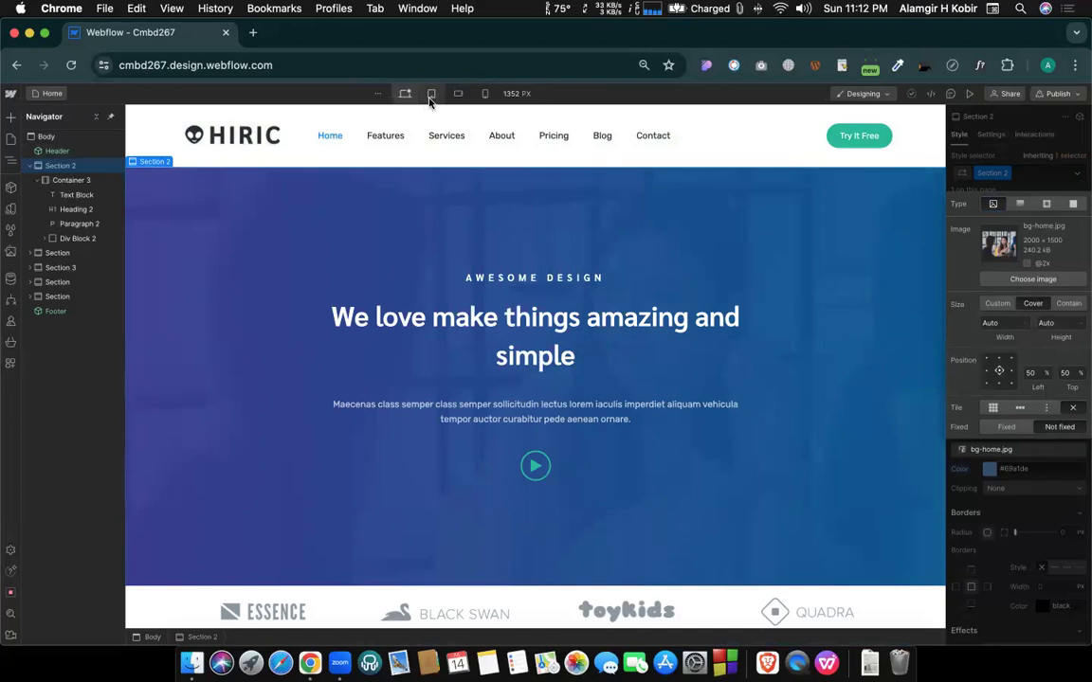
# Open the Hiric template page at themesbrand.com/hiric/layout/index-1.html in a new browser tab.
pyautogui.click(251, 32)
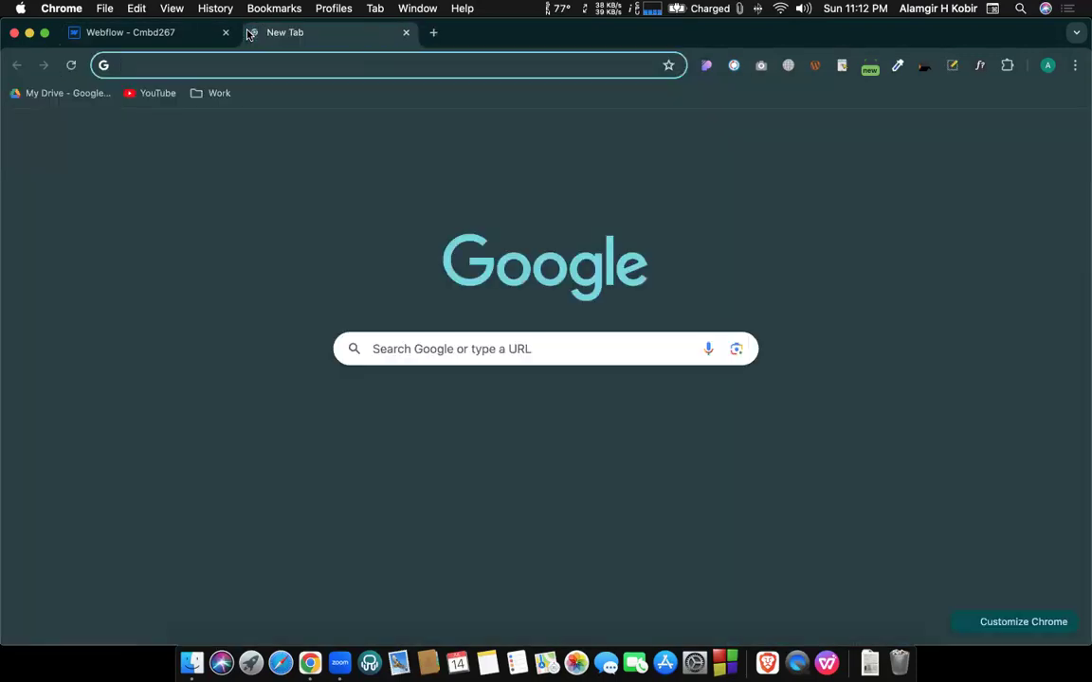
pyautogui.write('hiric')
pyautogui.press('Return')
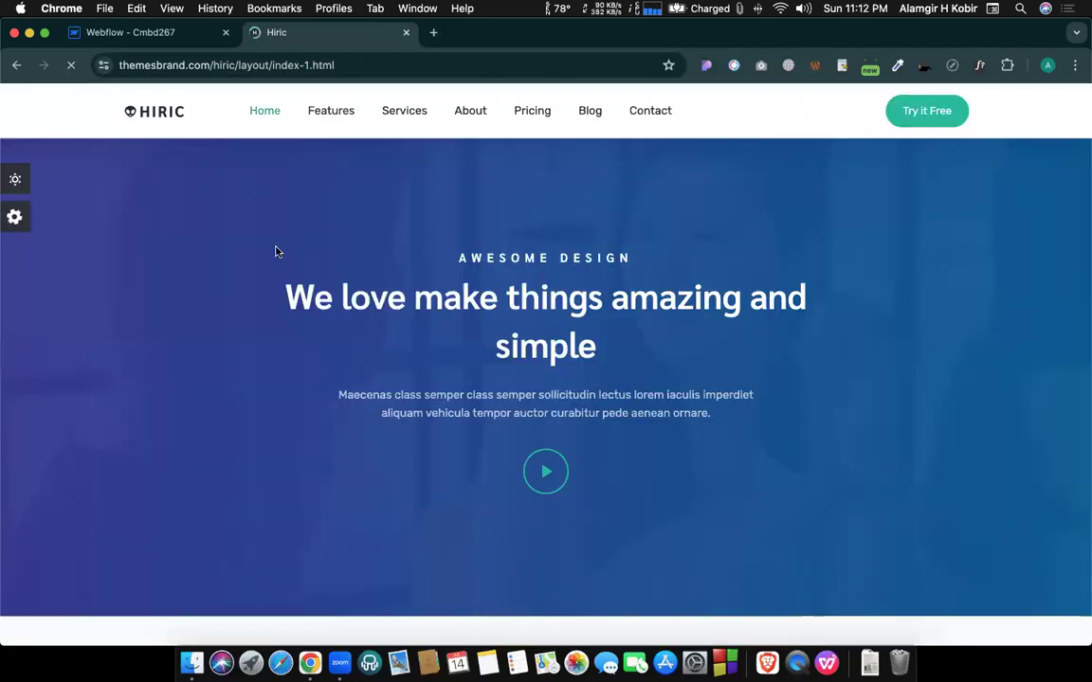
# Inspect the Hiric page with the developer tools docked below the page.
pyautogui.rightClick(261, 177)
pyautogui.click(168, 240)
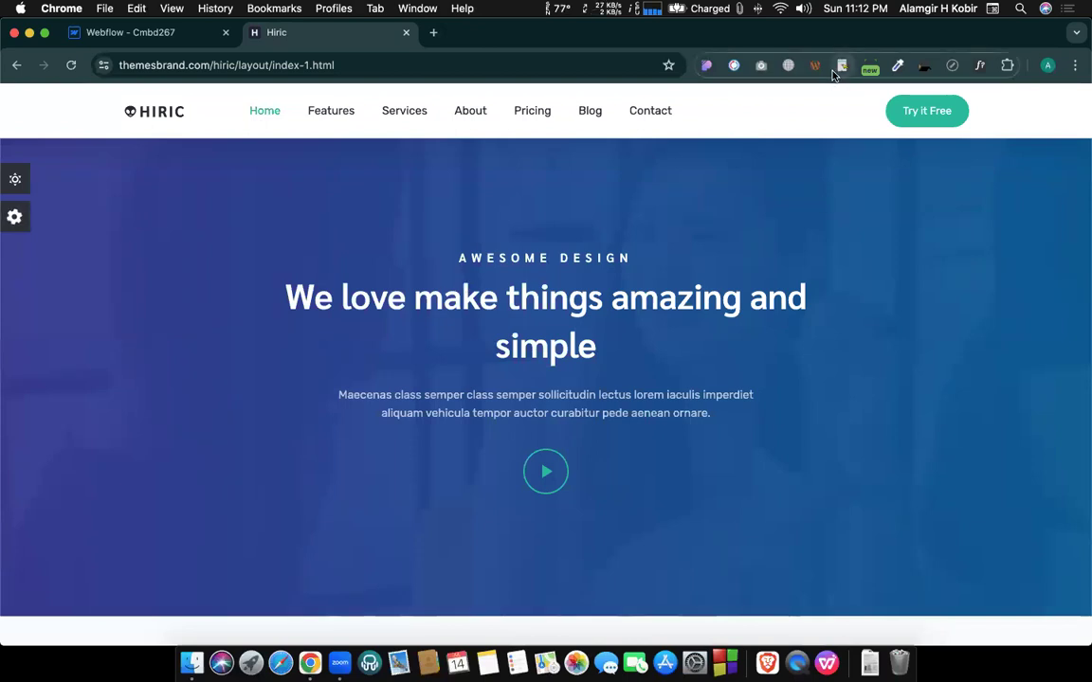
pyautogui.rightClick(410, 212)
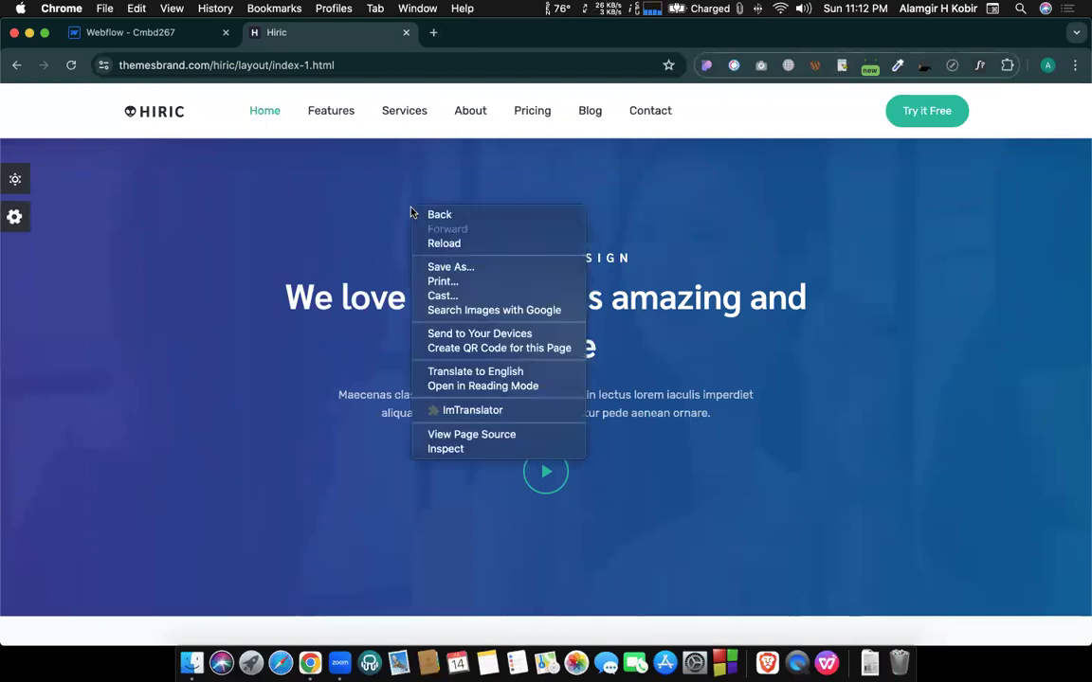
pyautogui.click(445, 450)
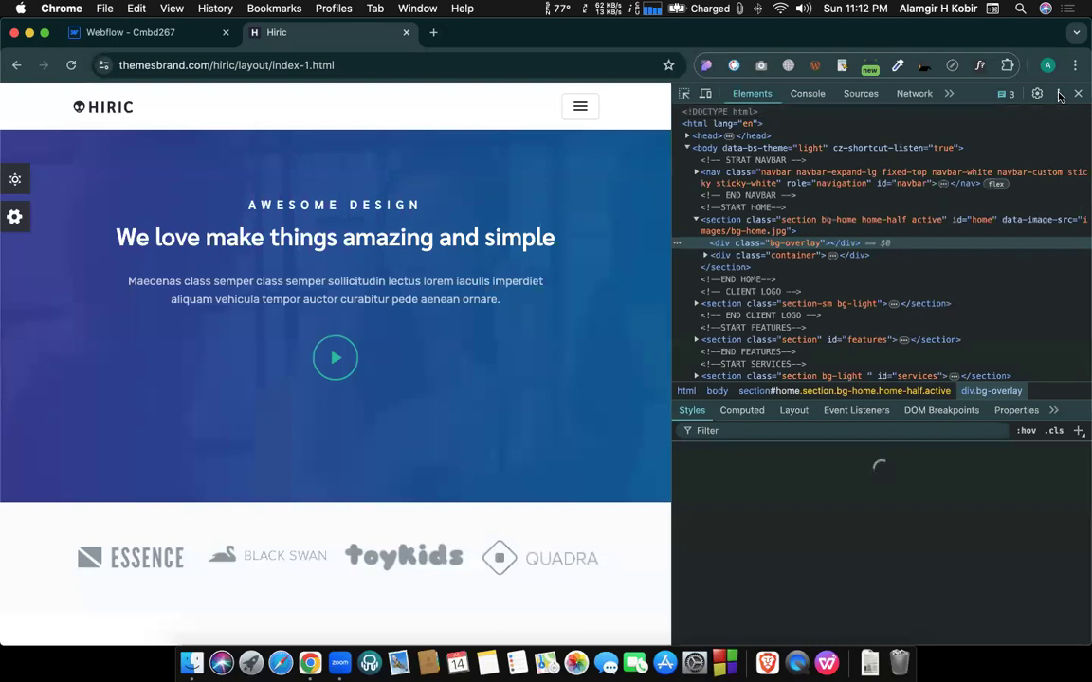
pyautogui.click(1058, 93)
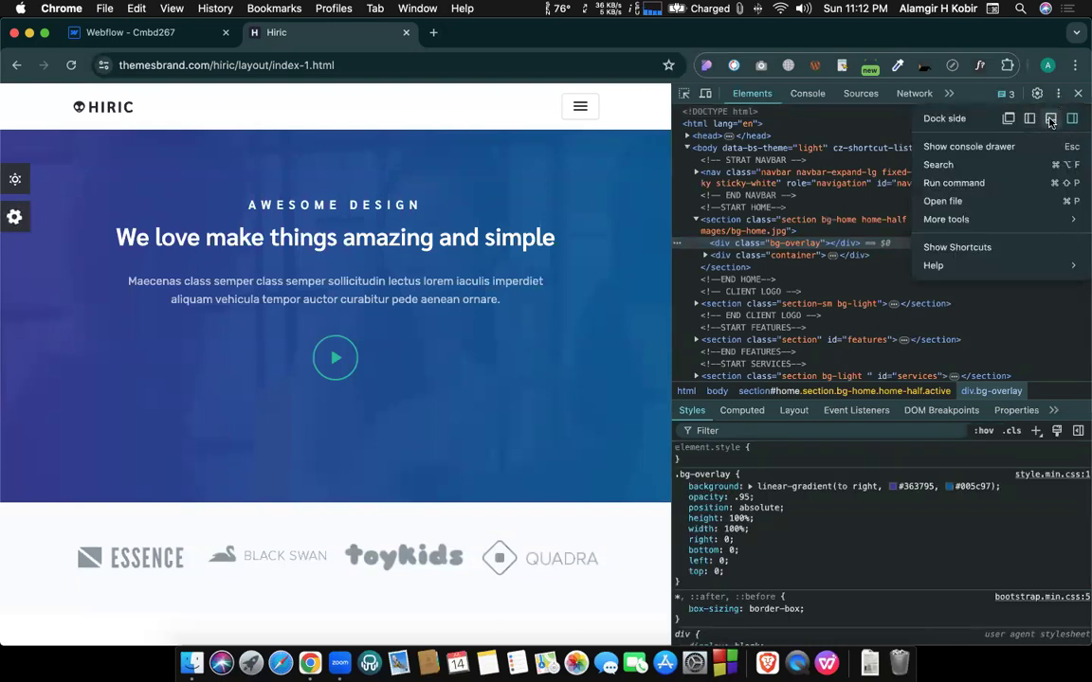
pyautogui.click(1051, 119)
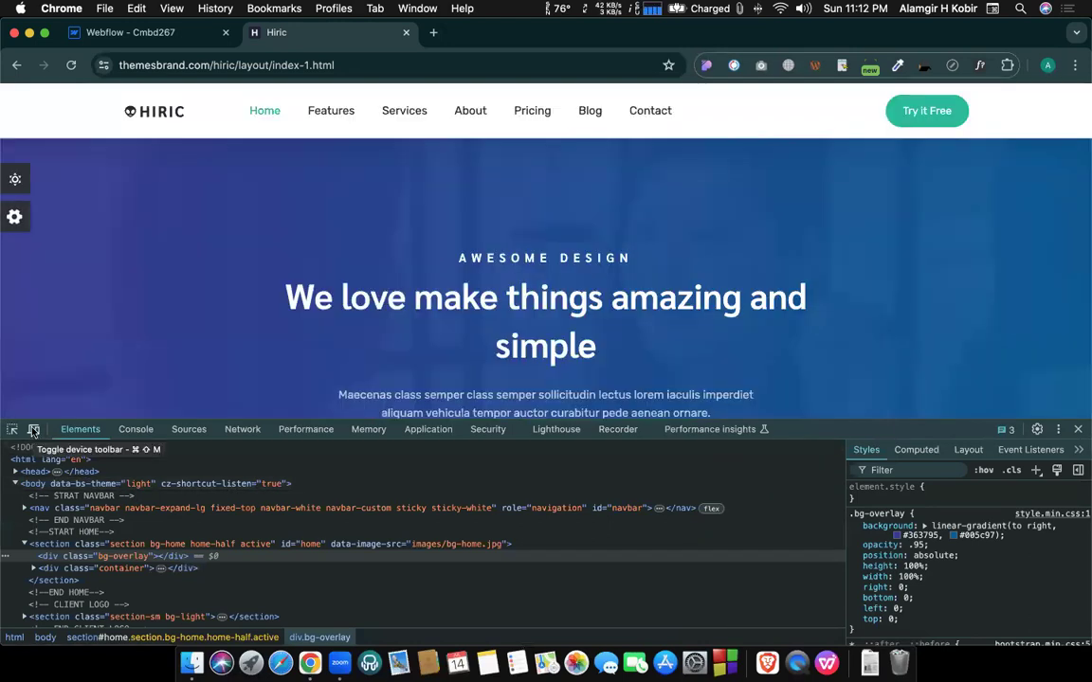
# Emulate the Hiric page on an iPhone 14 Pro Max at 100% zoom and look over its mobile layout.
pyautogui.click(33, 432)
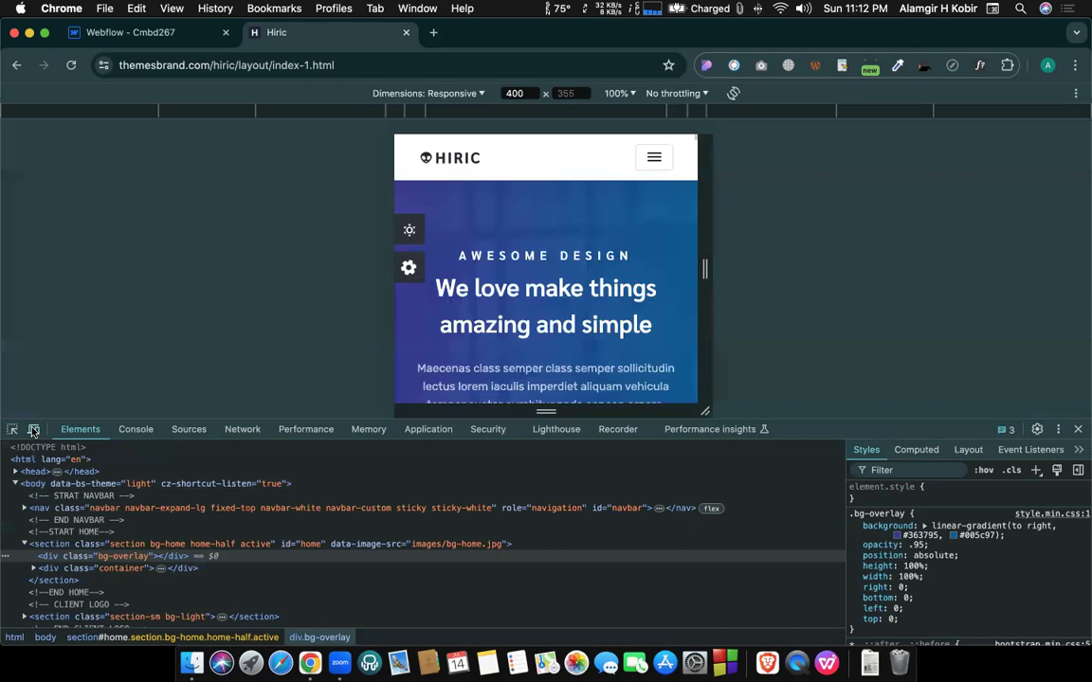
pyautogui.click(436, 95)
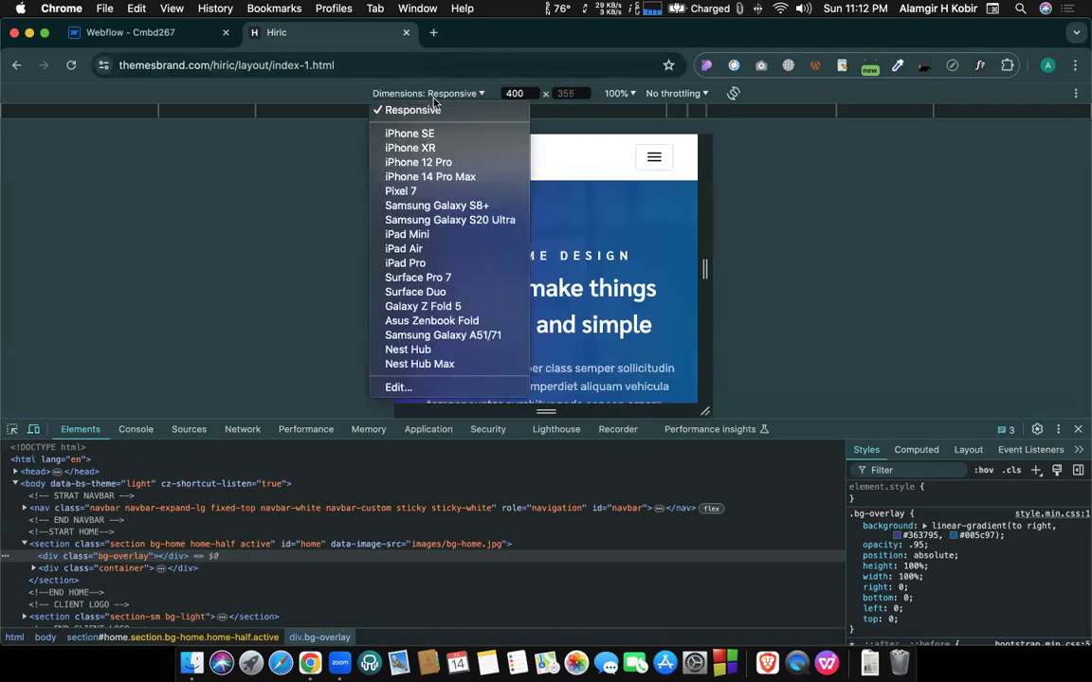
pyautogui.click(417, 180)
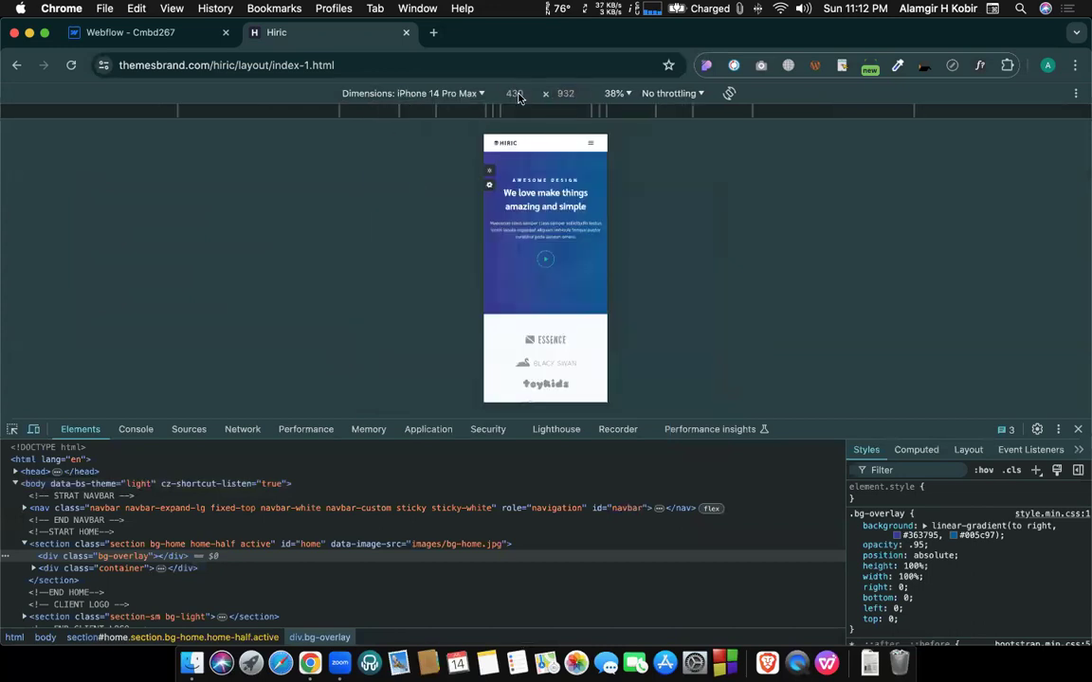
pyautogui.click(617, 93)
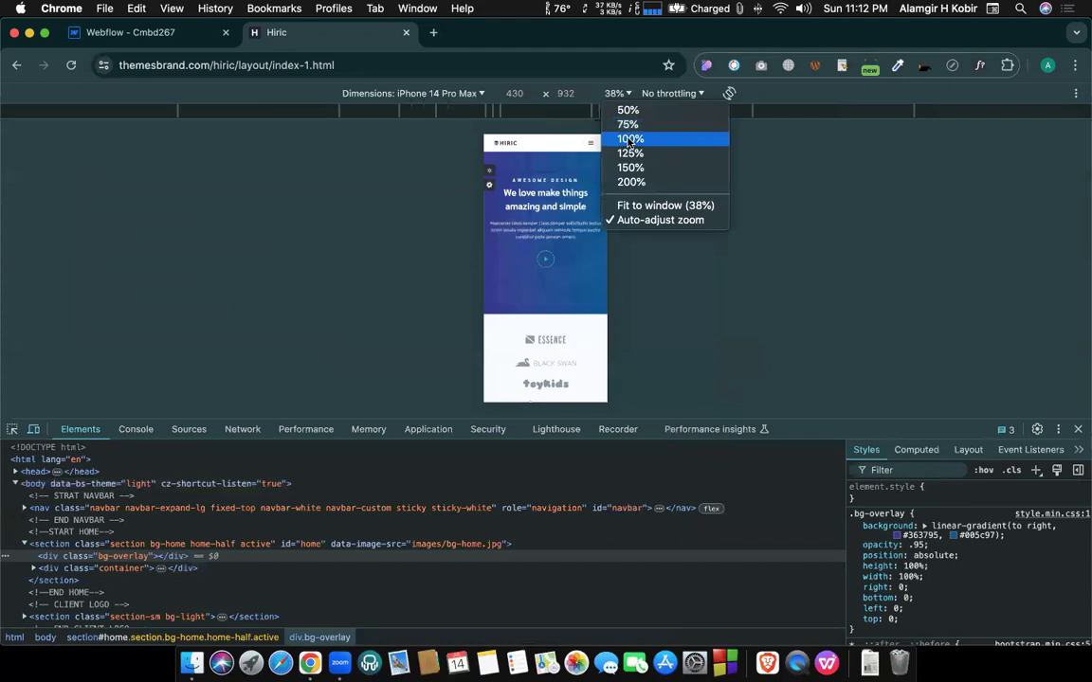
pyautogui.click(631, 141)
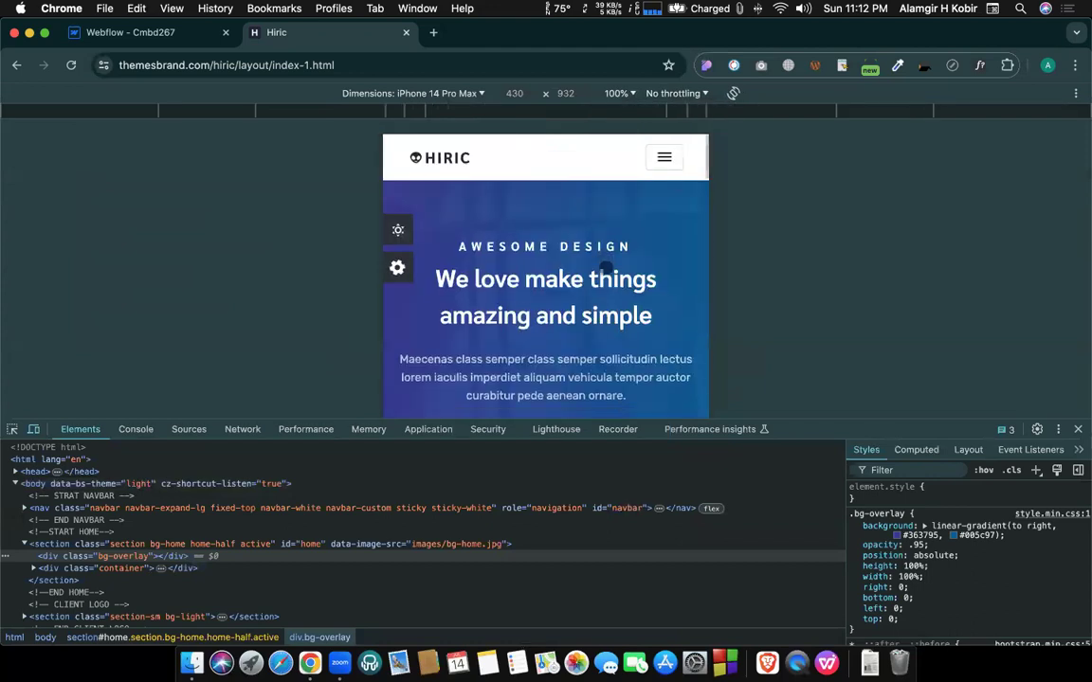
pyautogui.scroll(-1, 607, 269)
pyautogui.scroll(1, 539, 236)
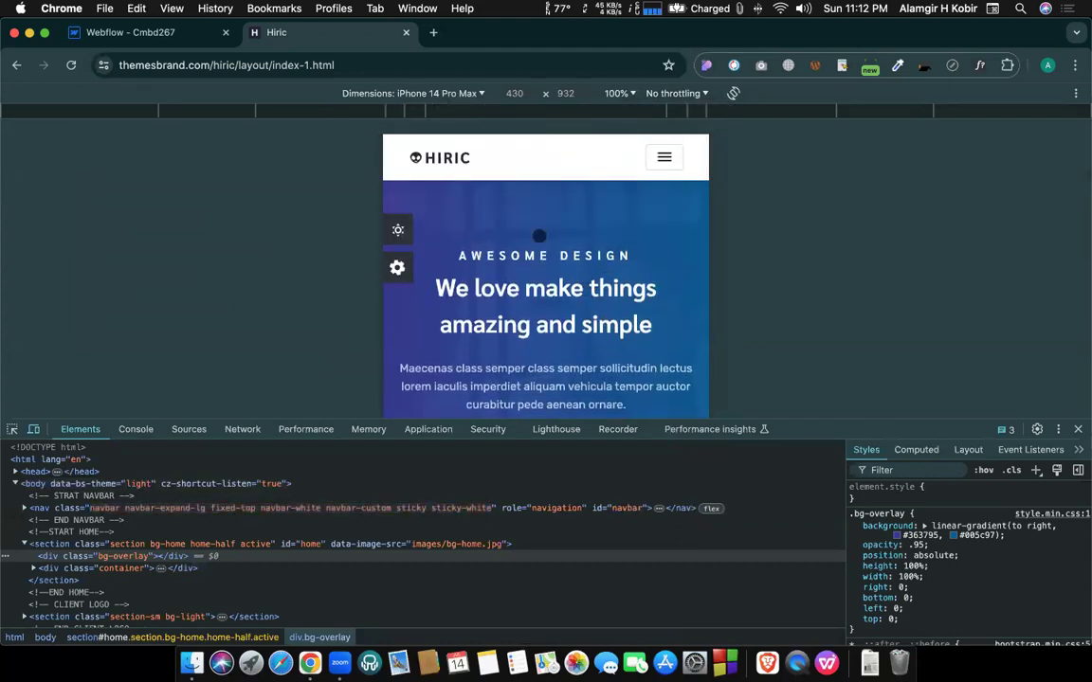
# Show the Webflow page at the tablet breakpoint, and emulate the Hiric page on an iPad Pro at 100% zoom for comparison.
pyautogui.click(151, 34)
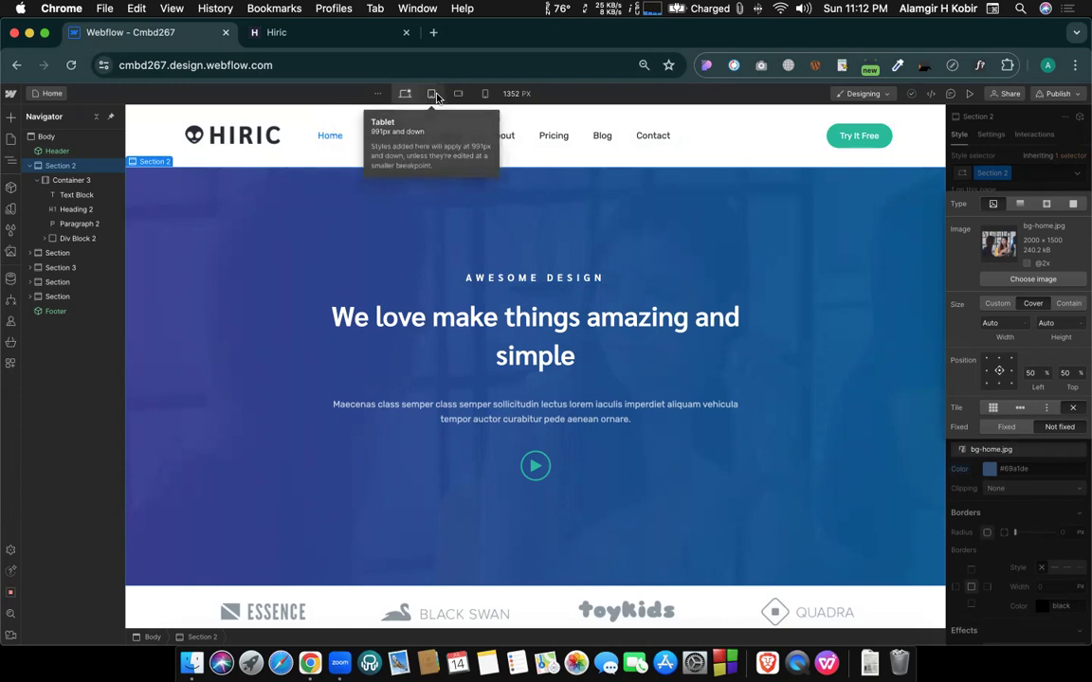
pyautogui.click(433, 94)
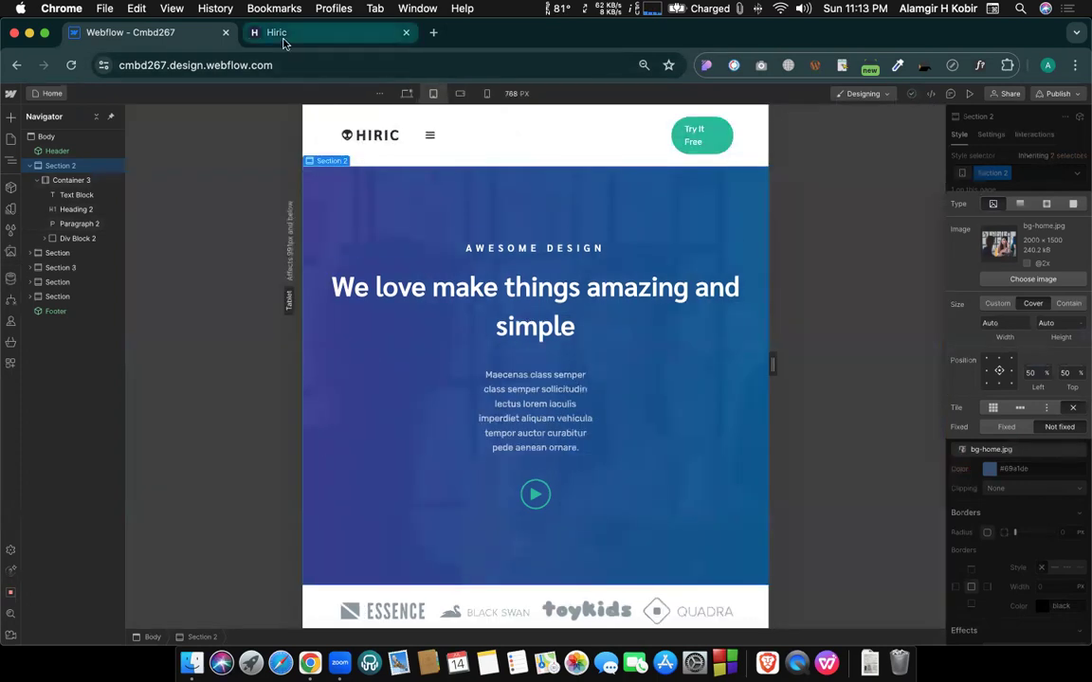
pyautogui.click(281, 34)
pyautogui.click(455, 93)
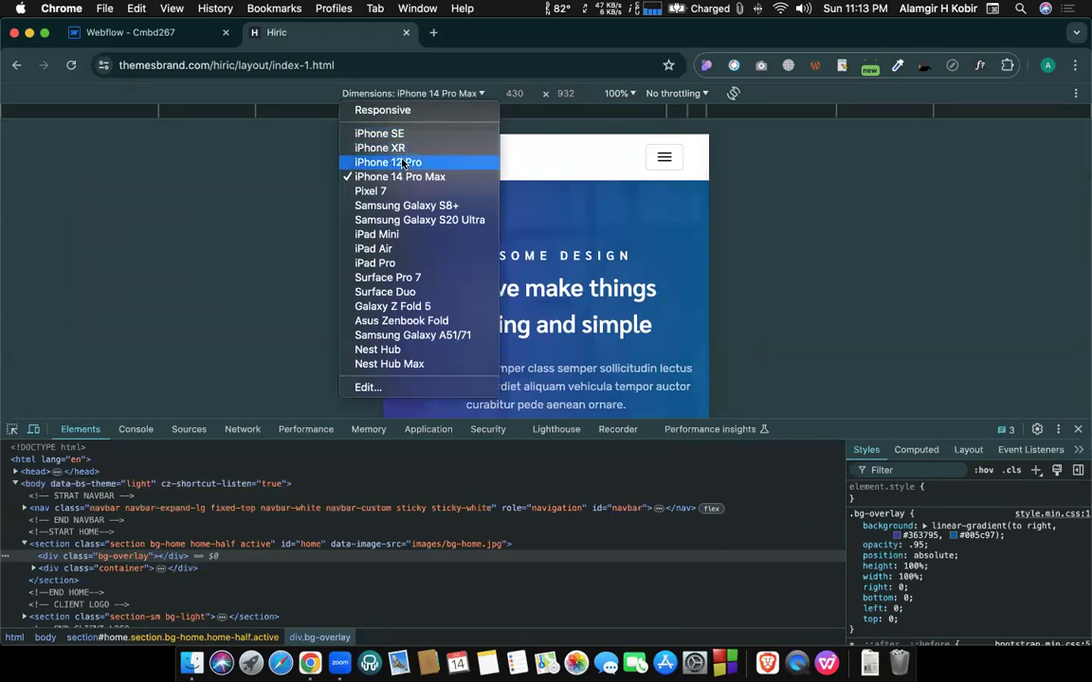
pyautogui.click(375, 265)
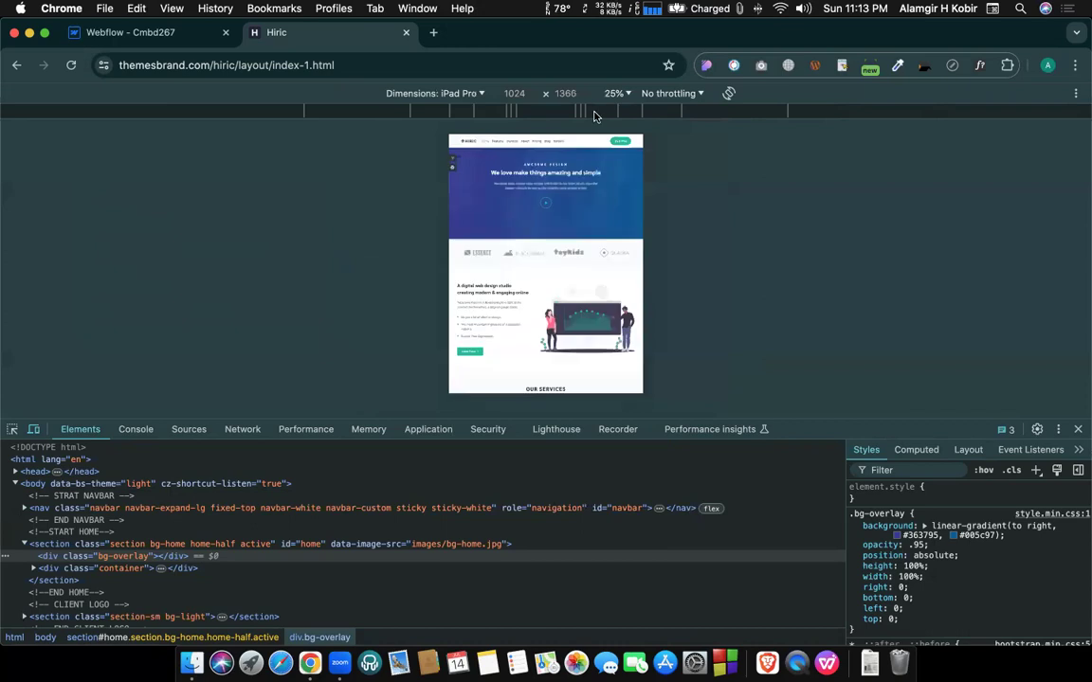
pyautogui.click(618, 93)
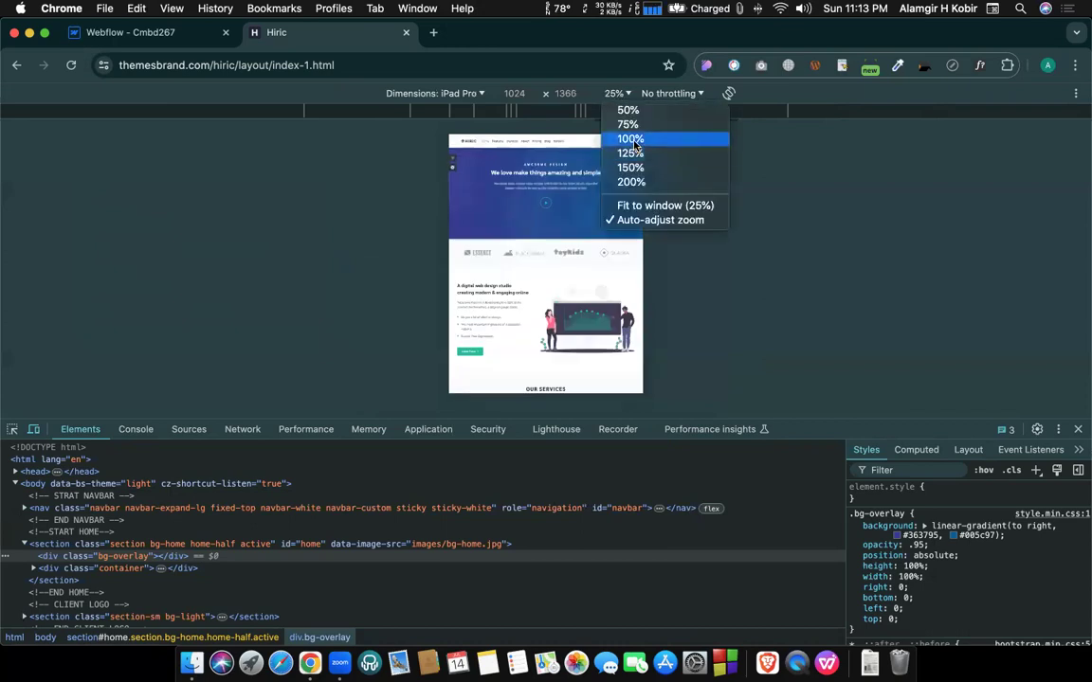
pyautogui.click(633, 140)
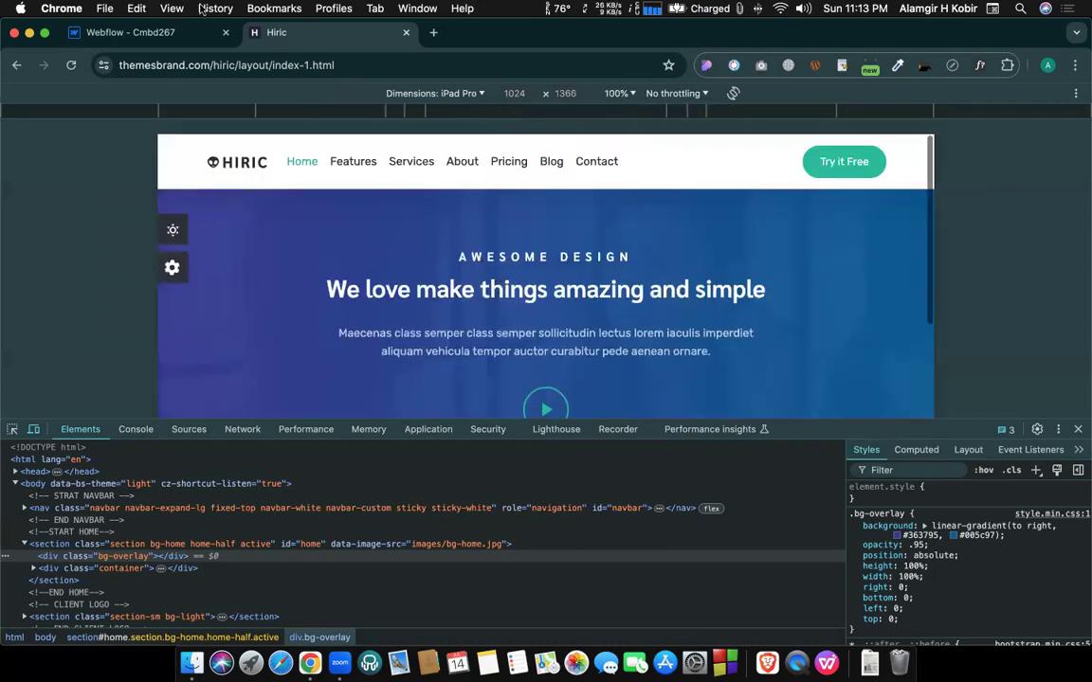
# Return to the Webflow Home page and preview it at a canvas width of 1024 px, matching the Hiric page's emulated iPad Pro width.
pyautogui.click(150, 36)
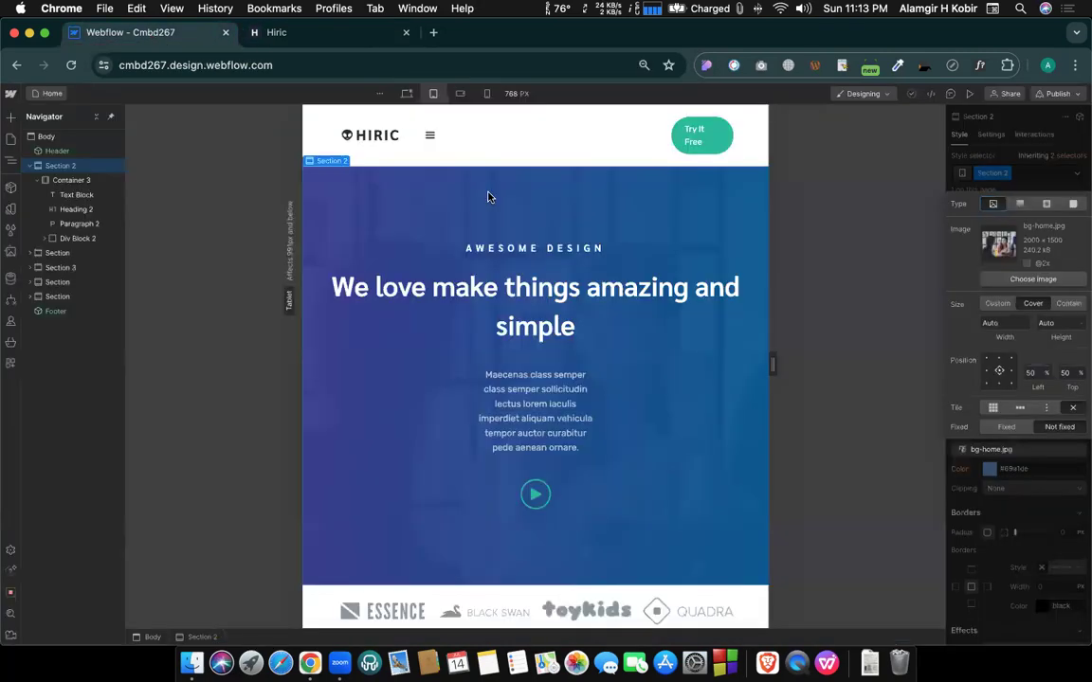
pyautogui.click(473, 136)
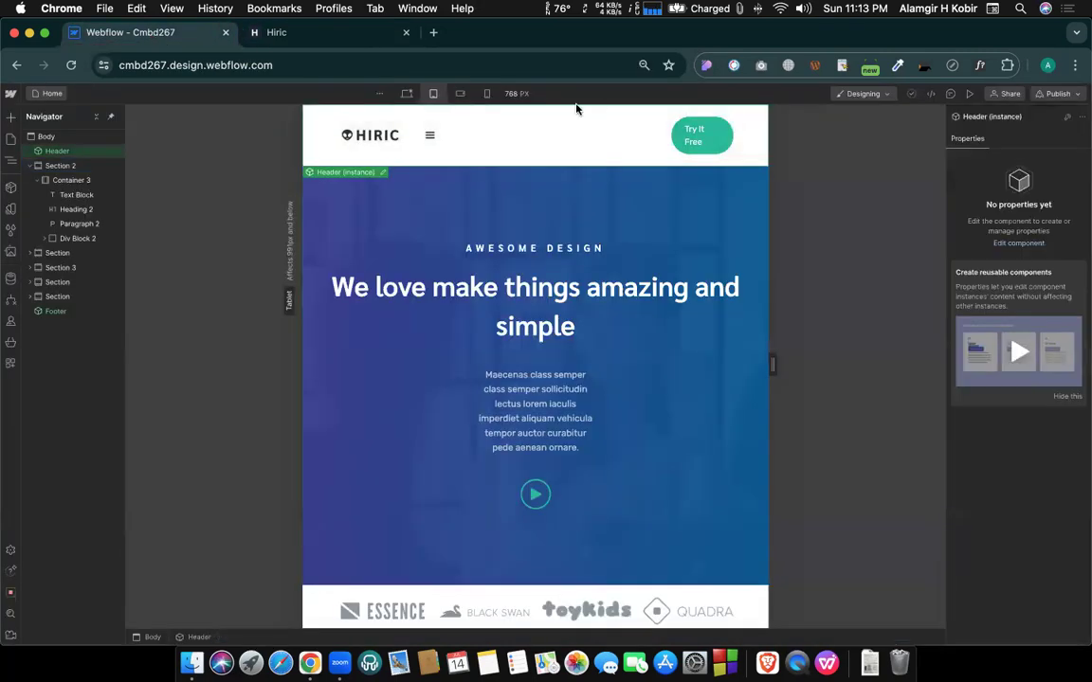
pyautogui.click(512, 93)
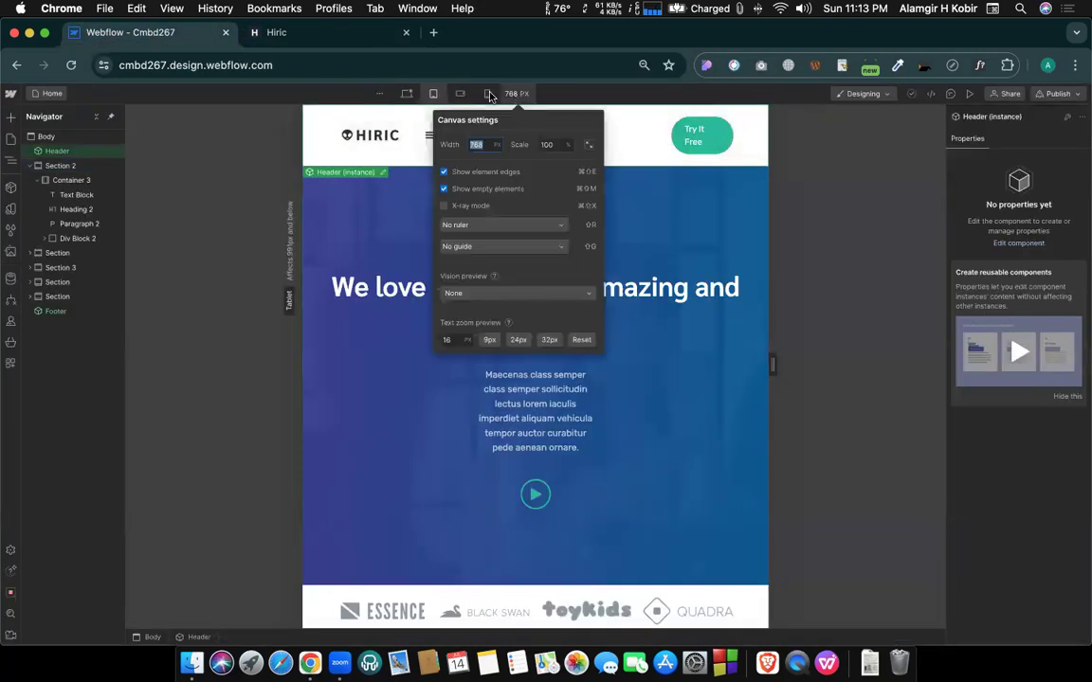
pyautogui.click(289, 35)
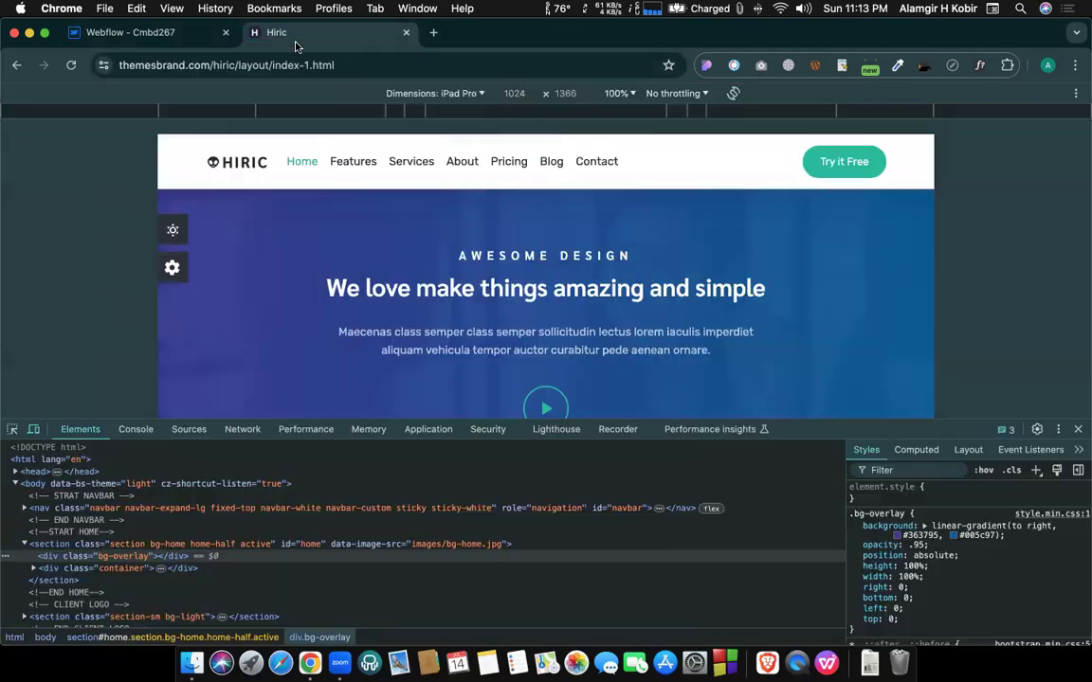
pyautogui.click(179, 35)
pyautogui.write('10')
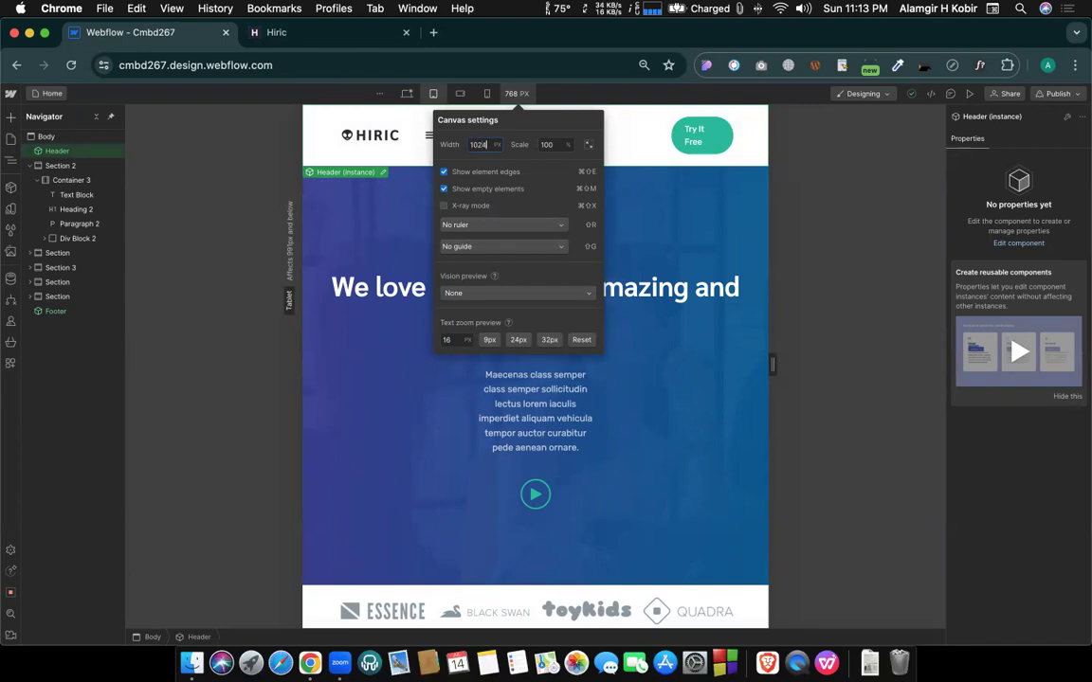
pyautogui.write('24')
pyautogui.press('Return')
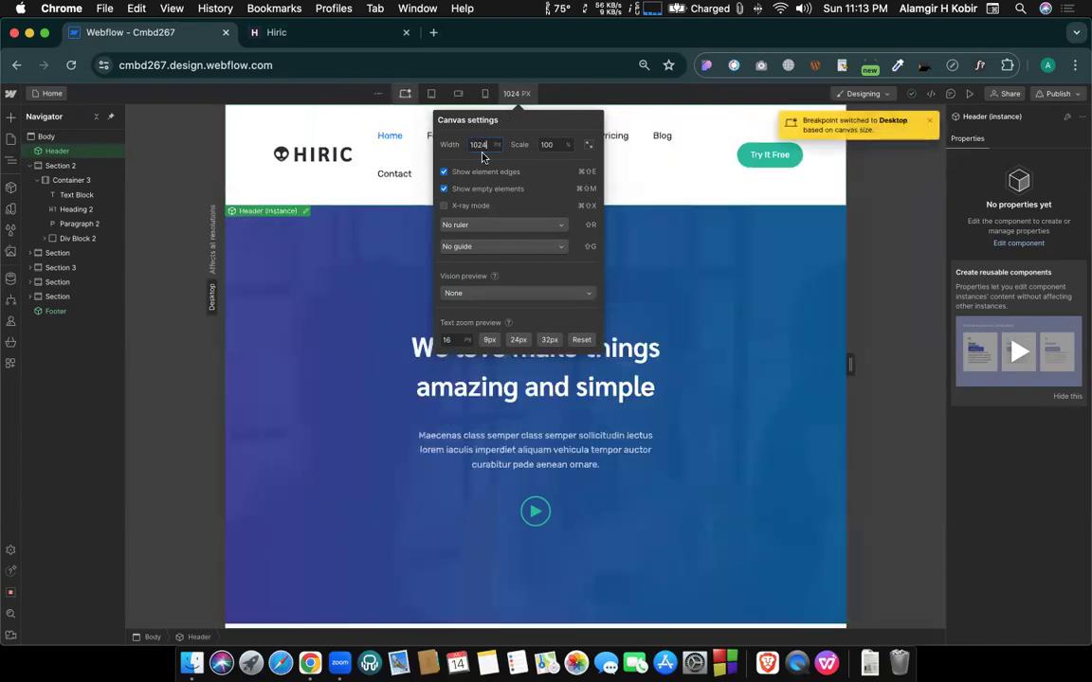
# Reduce the canvas width pixel by pixel, and set it to 1000 px.
pyautogui.press('Down')
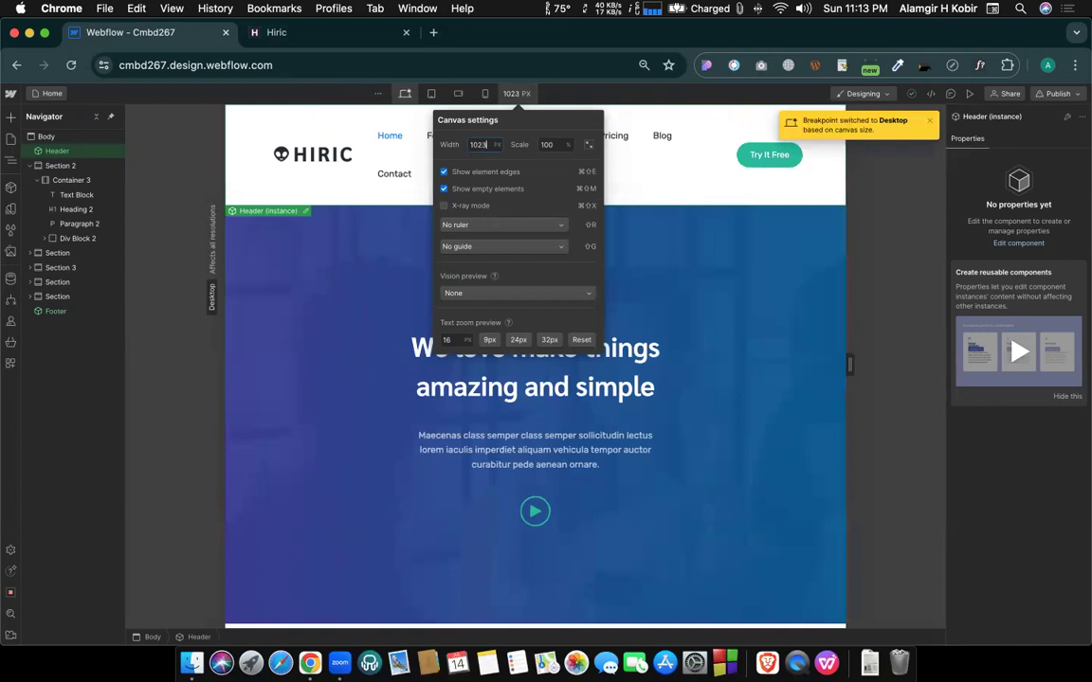
pyautogui.press('Down')
pyautogui.press('Down')
pyautogui.press('Down')
pyautogui.press('Down')
pyautogui.press('Down')
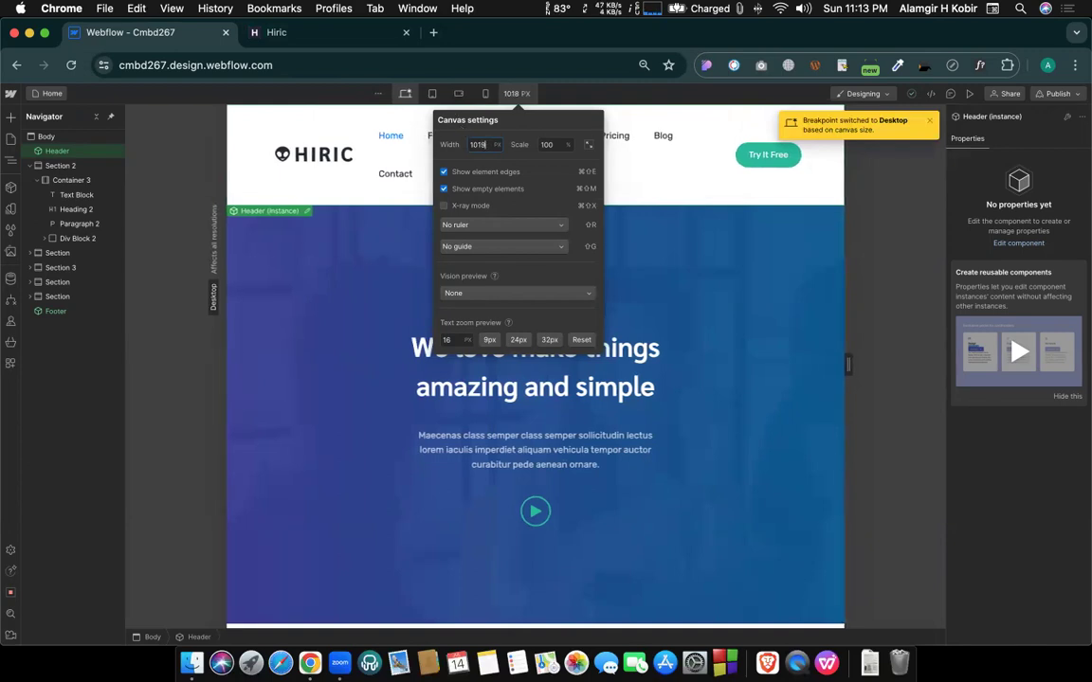
pyautogui.press('Down')
pyautogui.press('Down')
pyautogui.write('10')
pyautogui.press('Return')
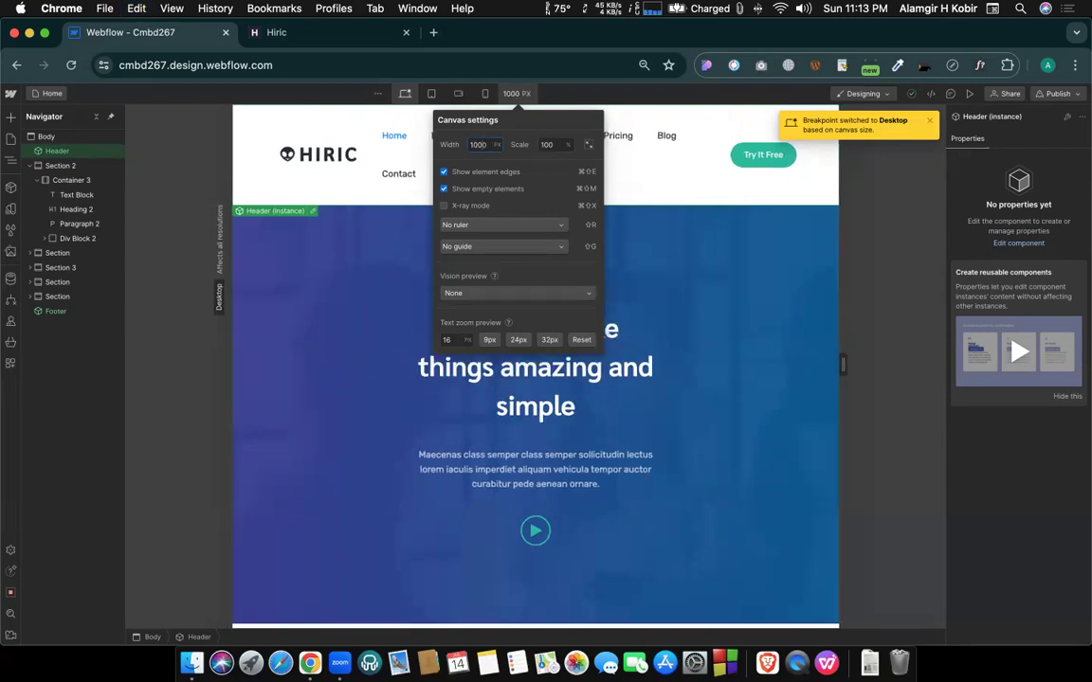
# Show the page at the tablet breakpoint and widen the canvas to 991 px.
pyautogui.click(432, 96)
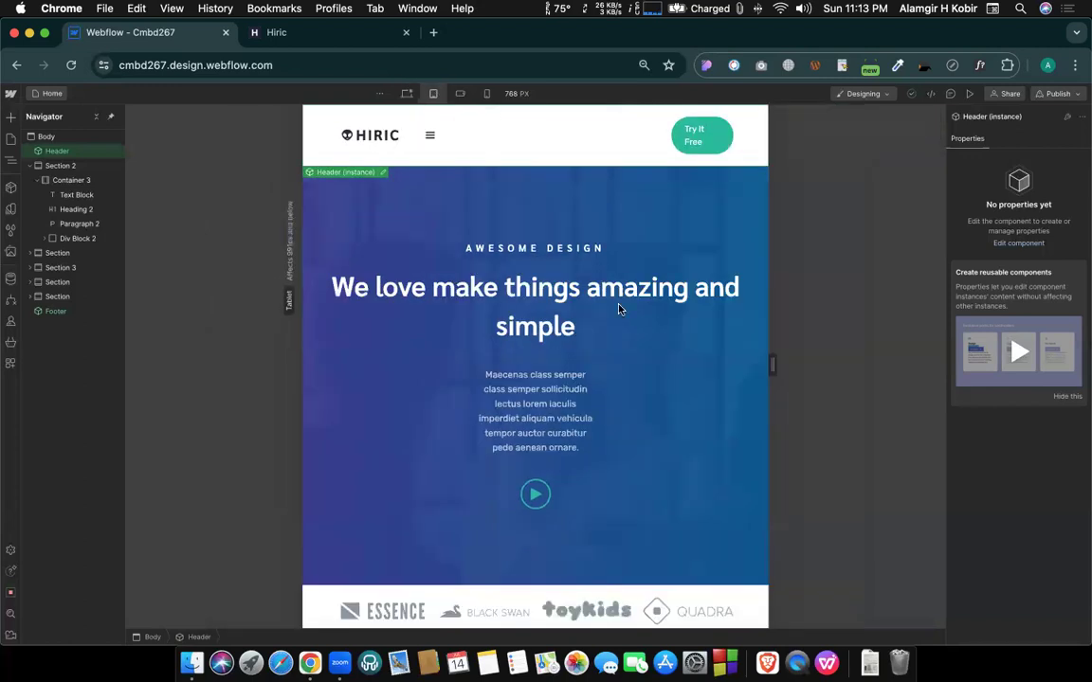
pyautogui.moveTo(782, 355)
pyautogui.moveTo(782, 356); pyautogui.dragTo(912, 362)
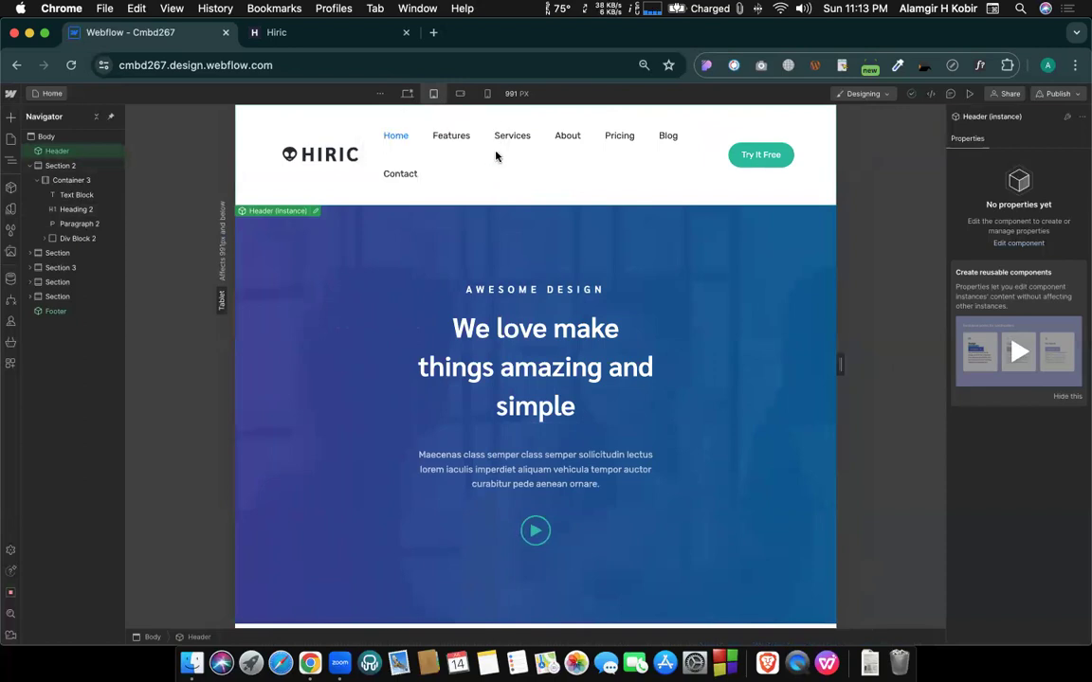
# Edit the Header component and set the left and right padding of the Home and Features nav links to 10 px.
pyautogui.doubleClick(452, 157)
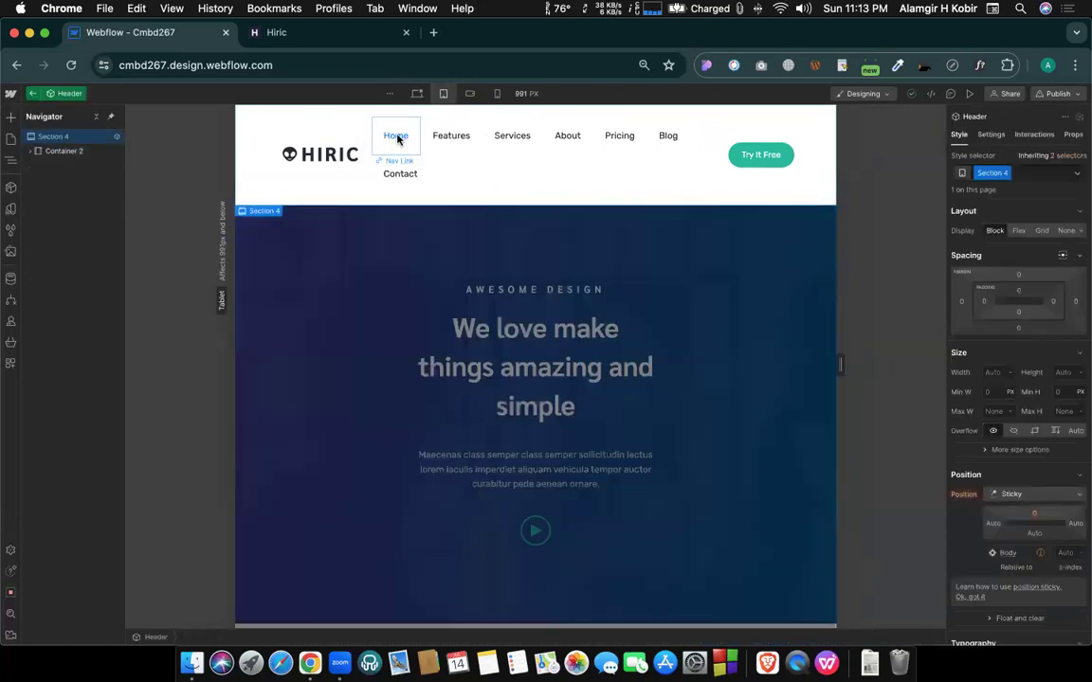
pyautogui.click(396, 138)
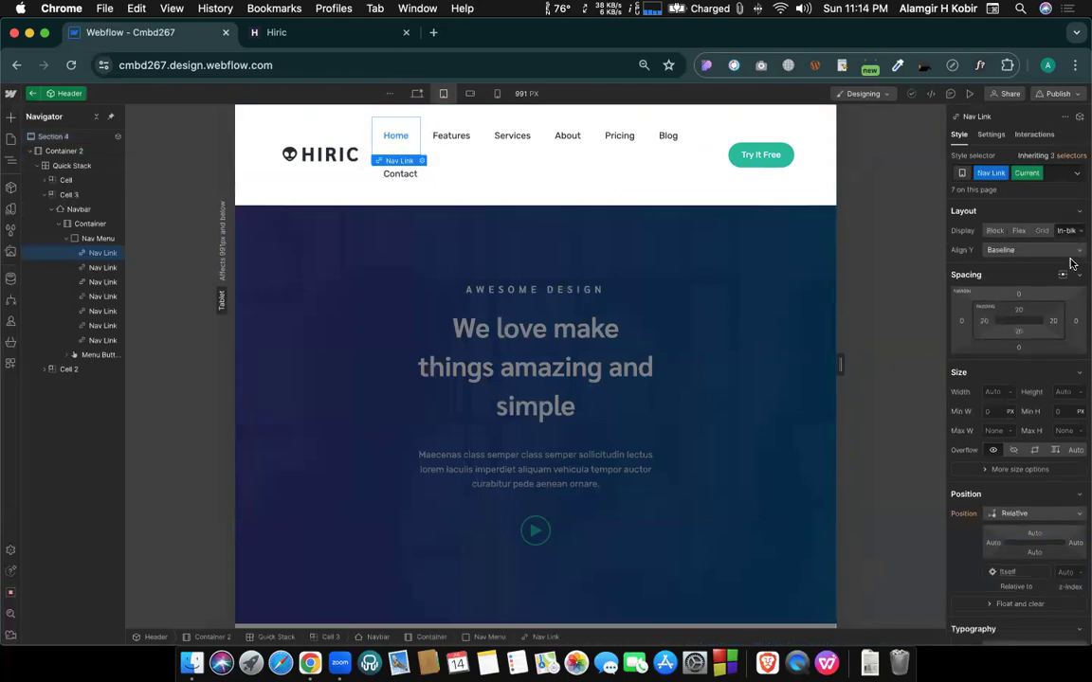
pyautogui.click(984, 323)
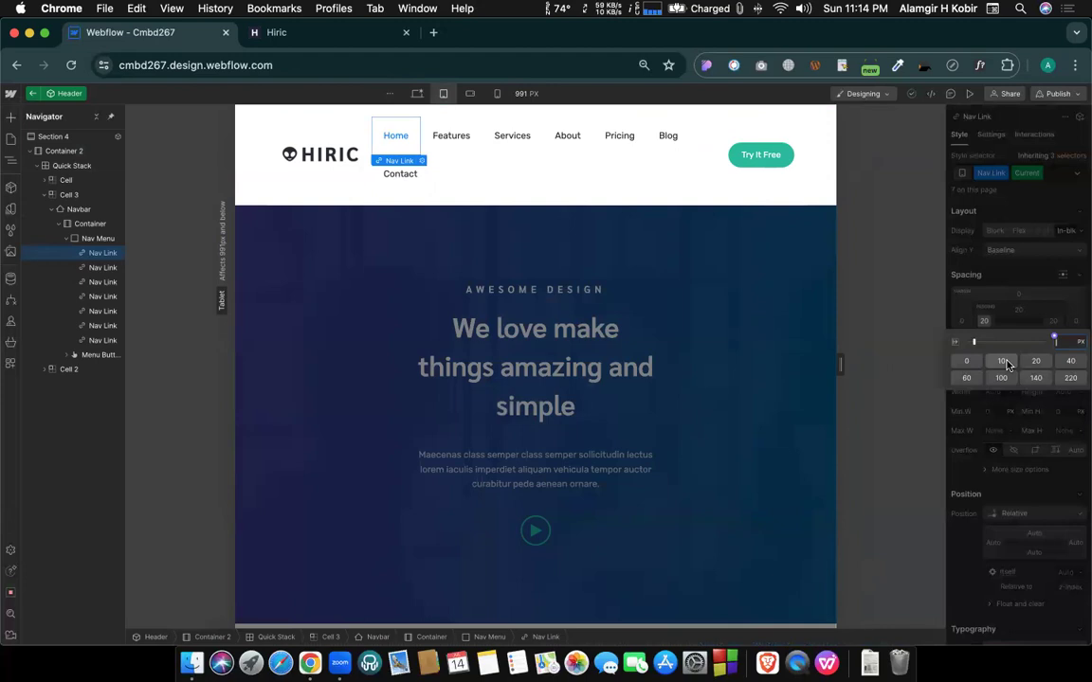
pyautogui.click(1007, 365)
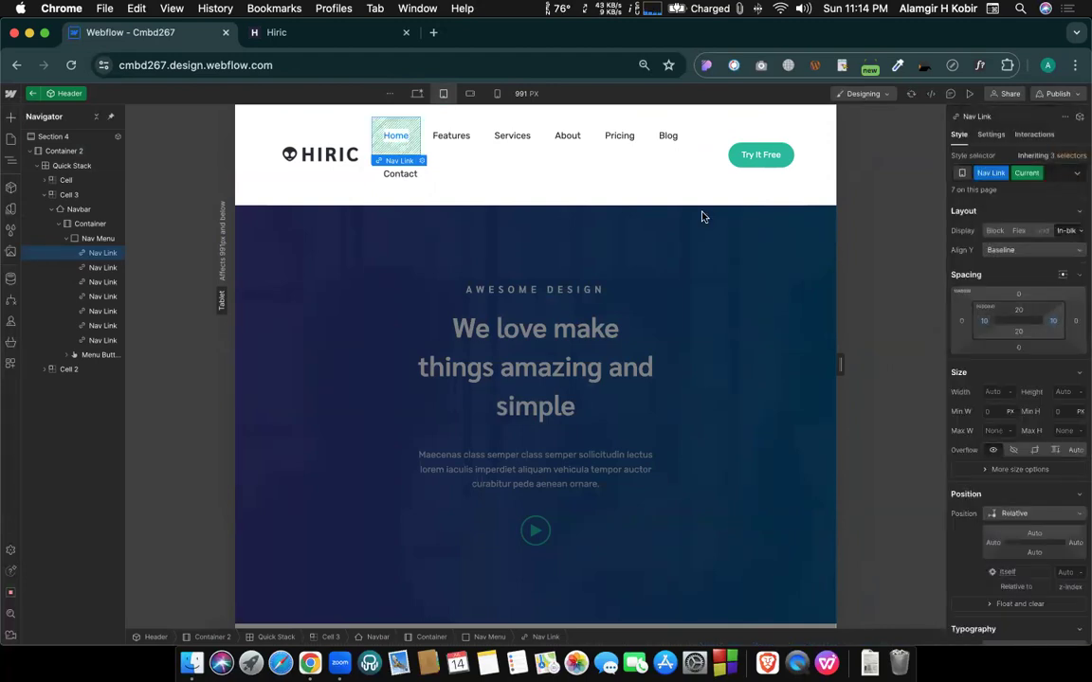
pyautogui.click(445, 144)
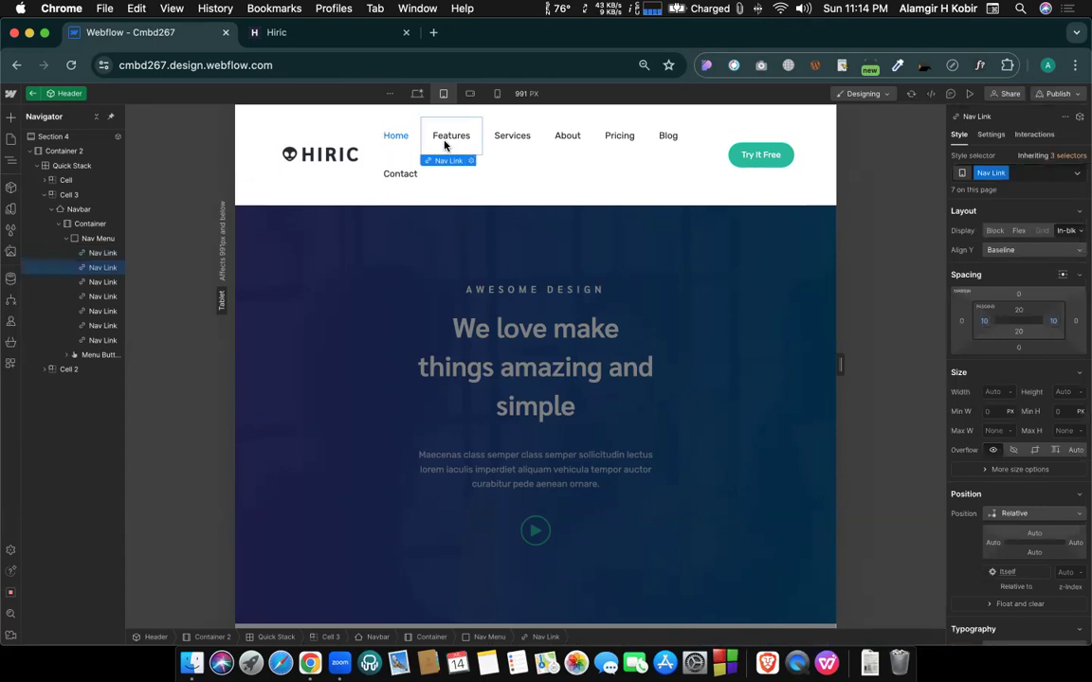
pyautogui.click(986, 325)
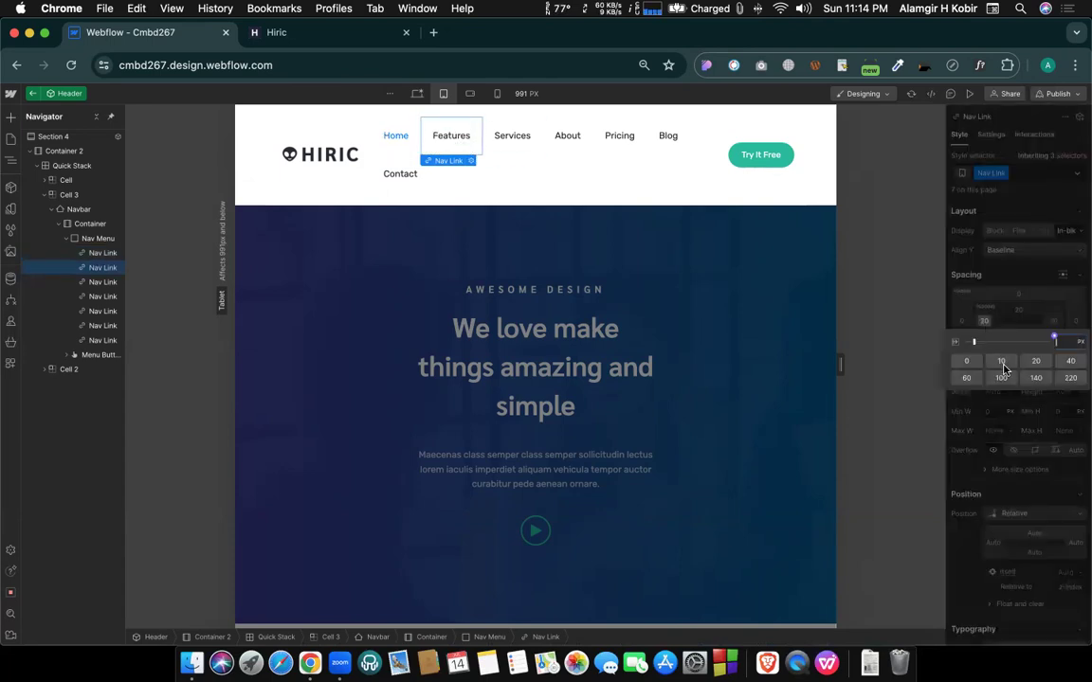
pyautogui.click(1002, 363)
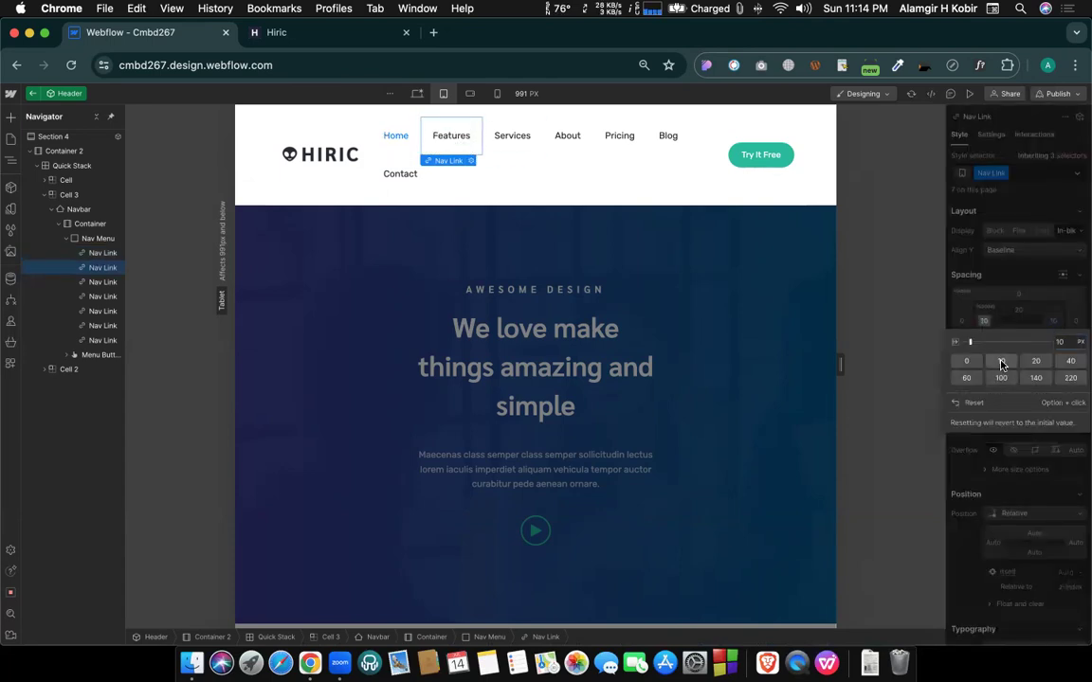
# Examine the spacing of the Services, About, Home and Blog nav links and of the Nav Menu around them.
pyautogui.click(508, 148)
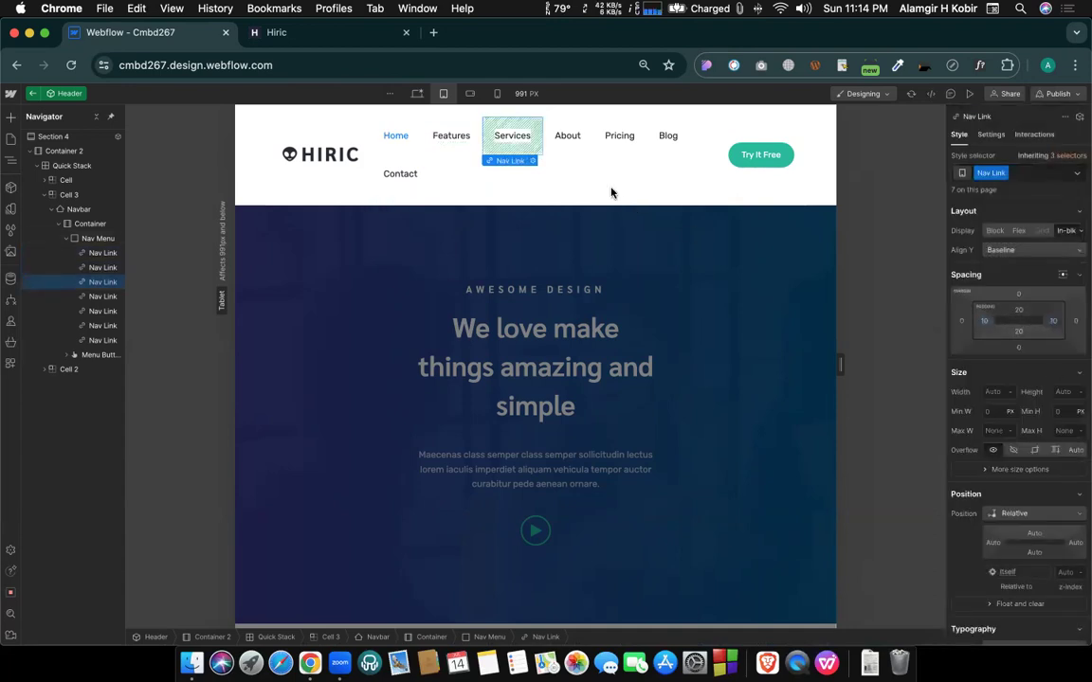
pyautogui.click(573, 153)
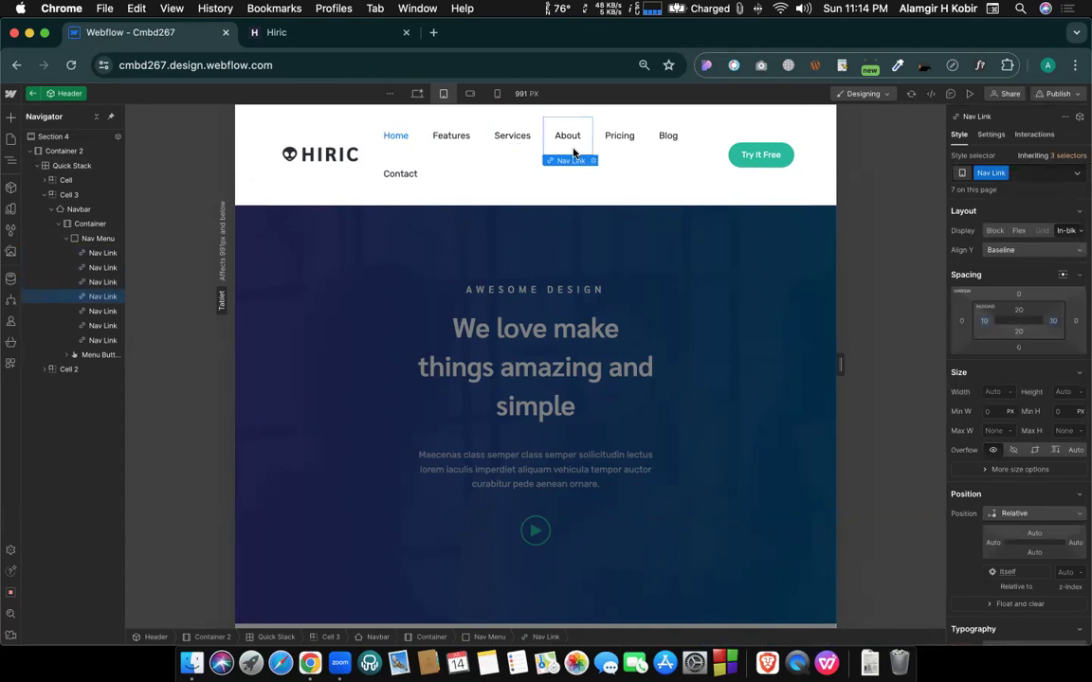
pyautogui.click(396, 139)
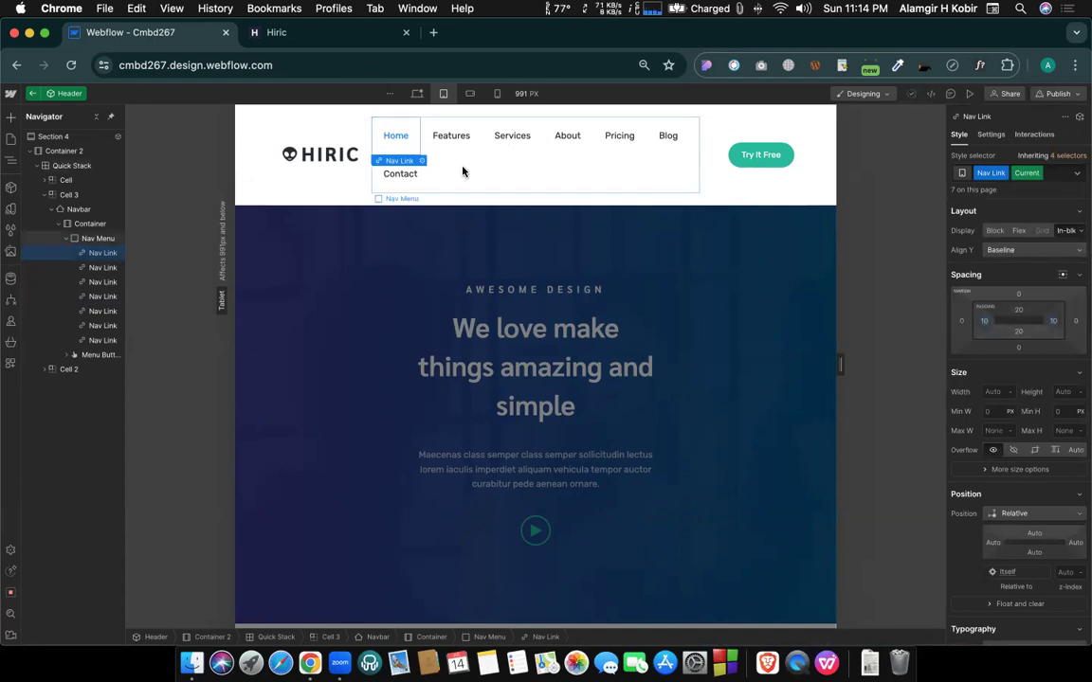
pyautogui.click(665, 148)
pyautogui.click(668, 139)
pyautogui.click(591, 172)
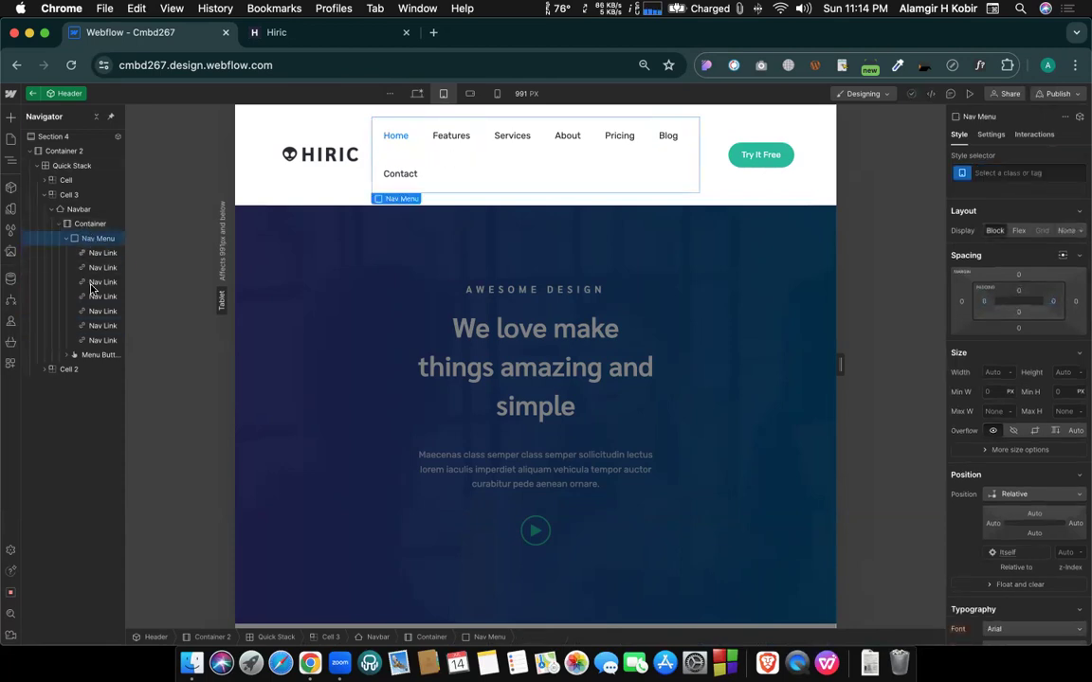
# Set the gap of the header's three-column Quick Stack to 0 px at the tablet breakpoint and finish editing its grid.
pyautogui.click(55, 369)
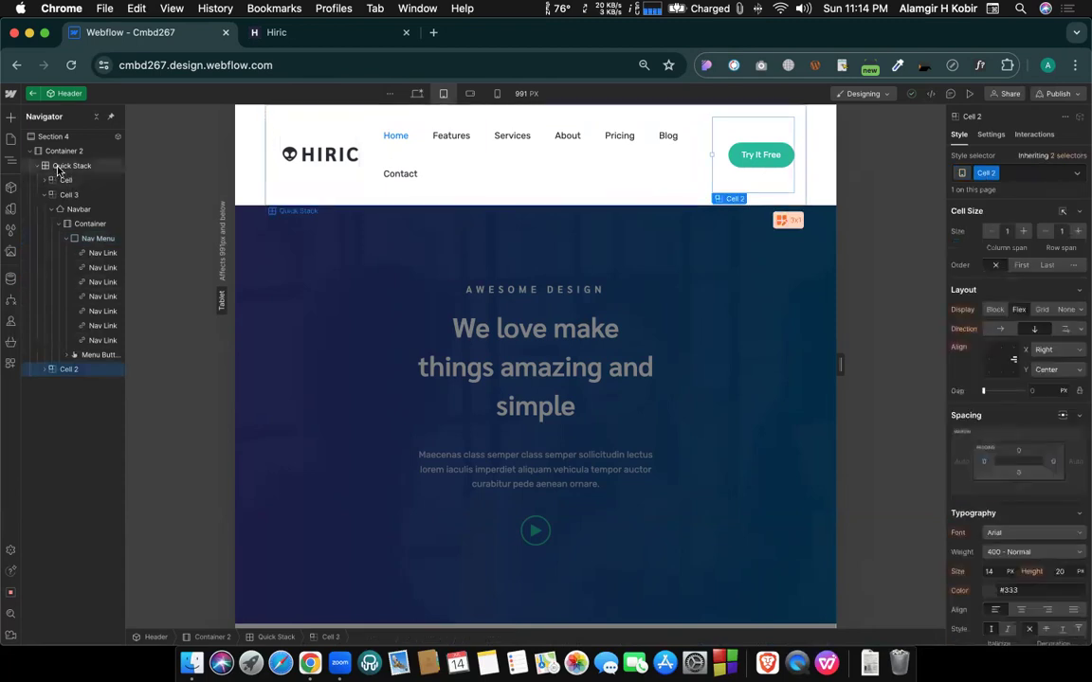
pyautogui.click(58, 168)
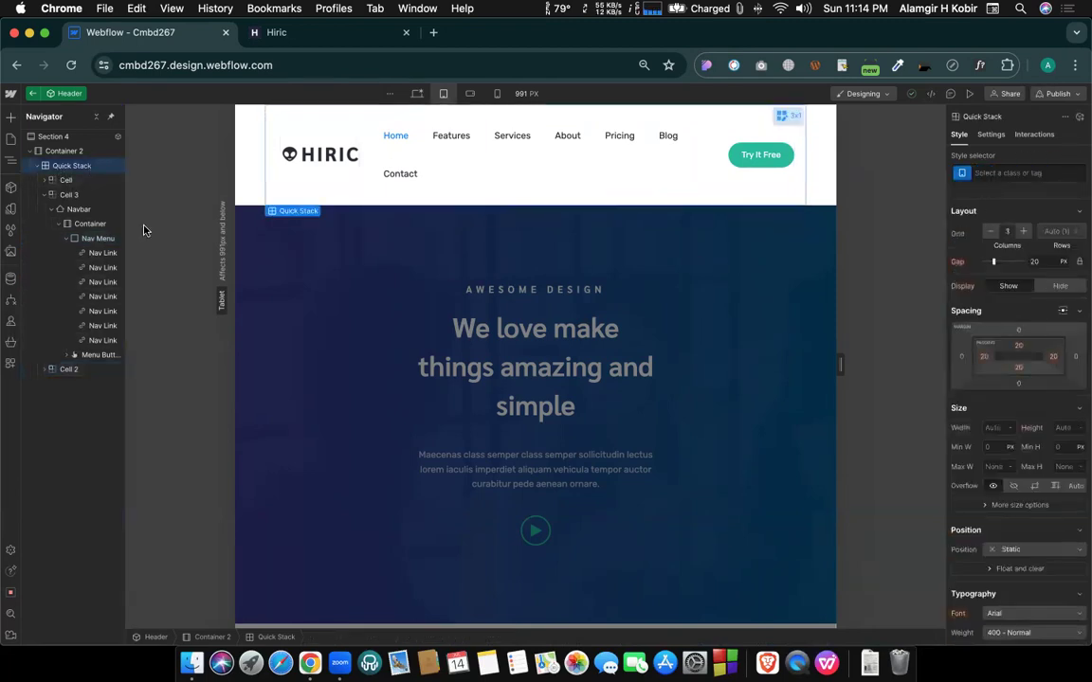
pyautogui.click(294, 212)
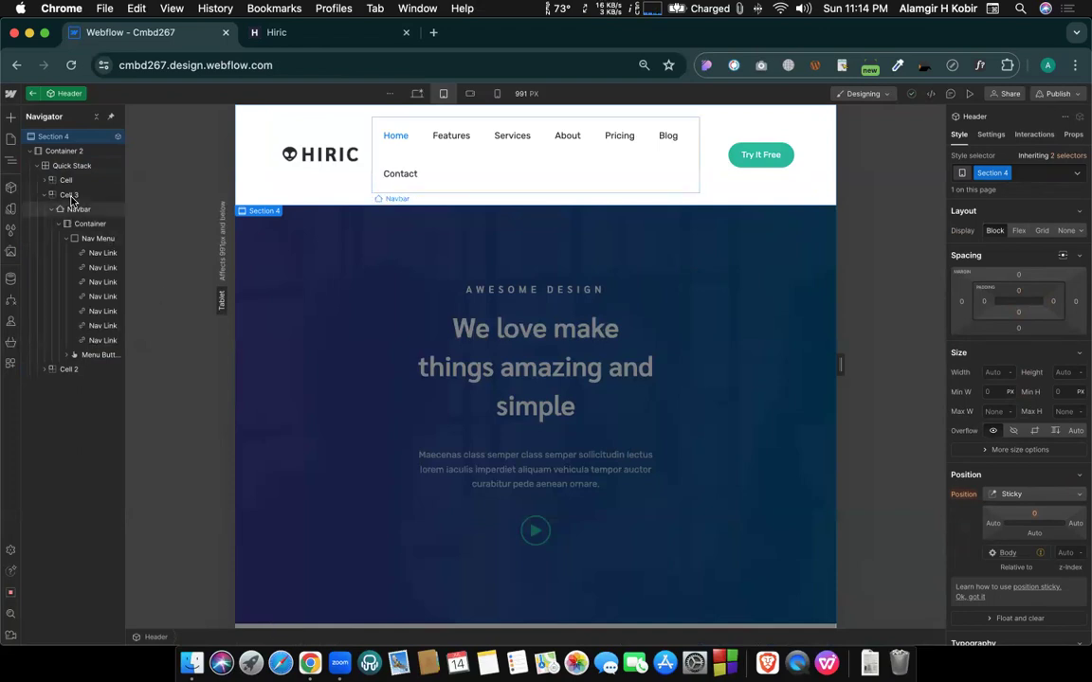
pyautogui.click(269, 201)
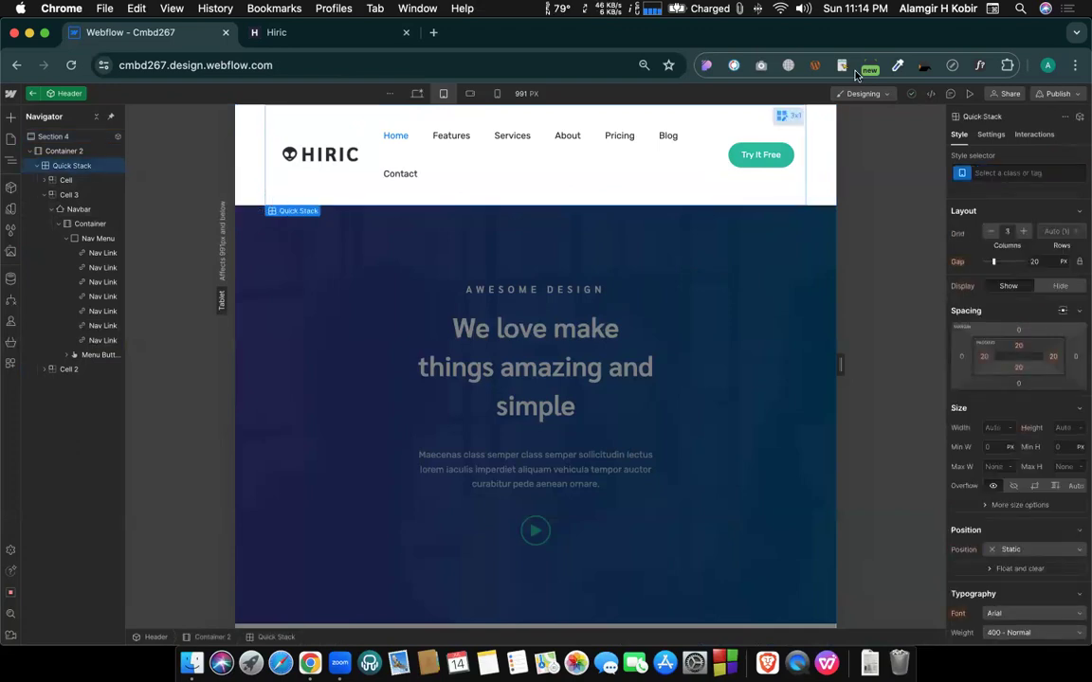
pyautogui.click(785, 115)
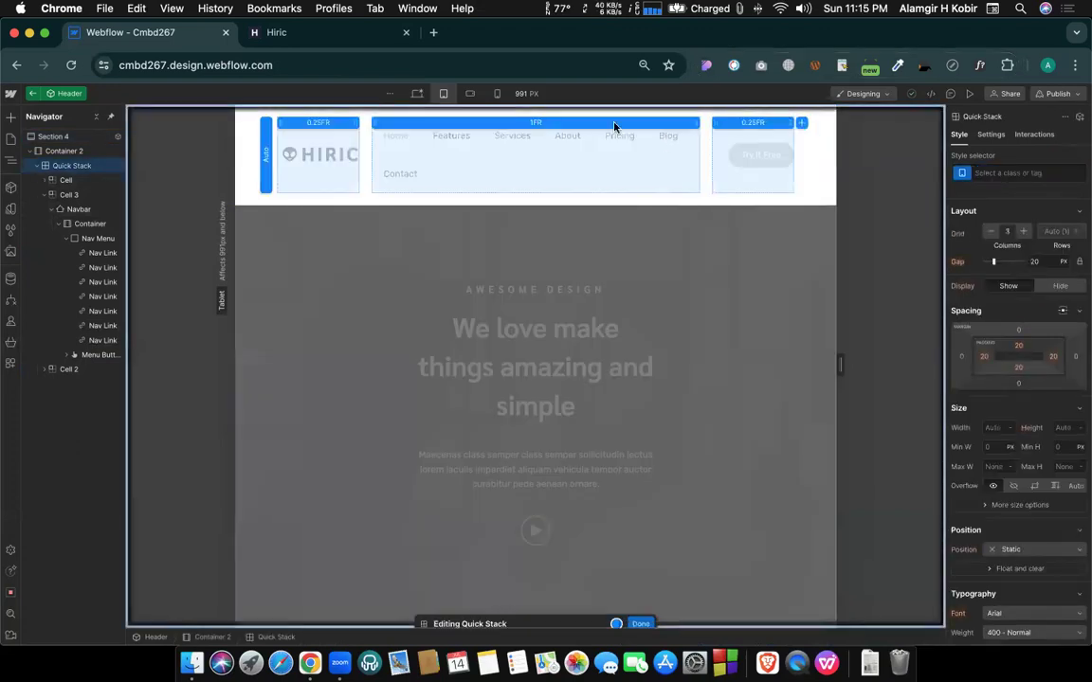
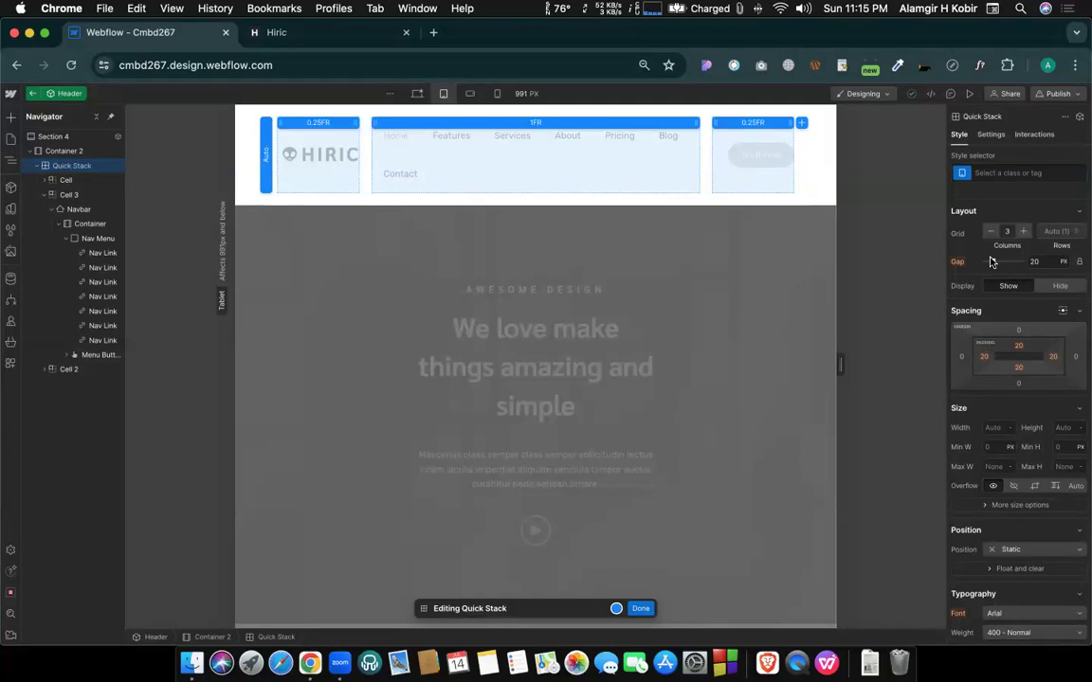
pyautogui.moveTo(994, 263); pyautogui.dragTo(972, 269)
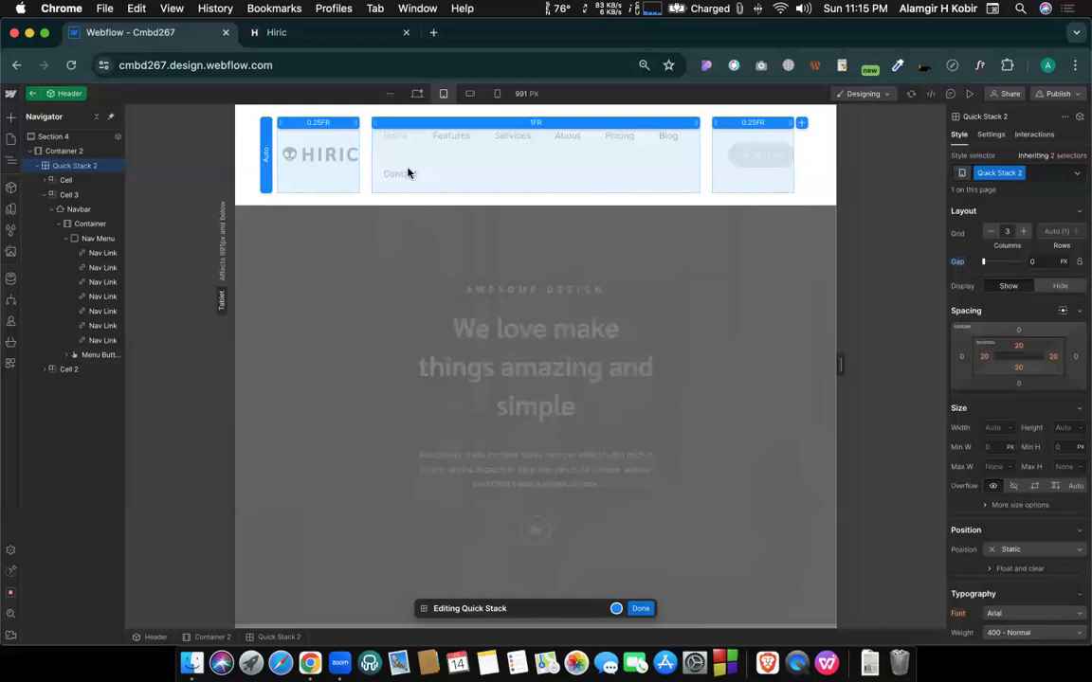
pyautogui.click(641, 608)
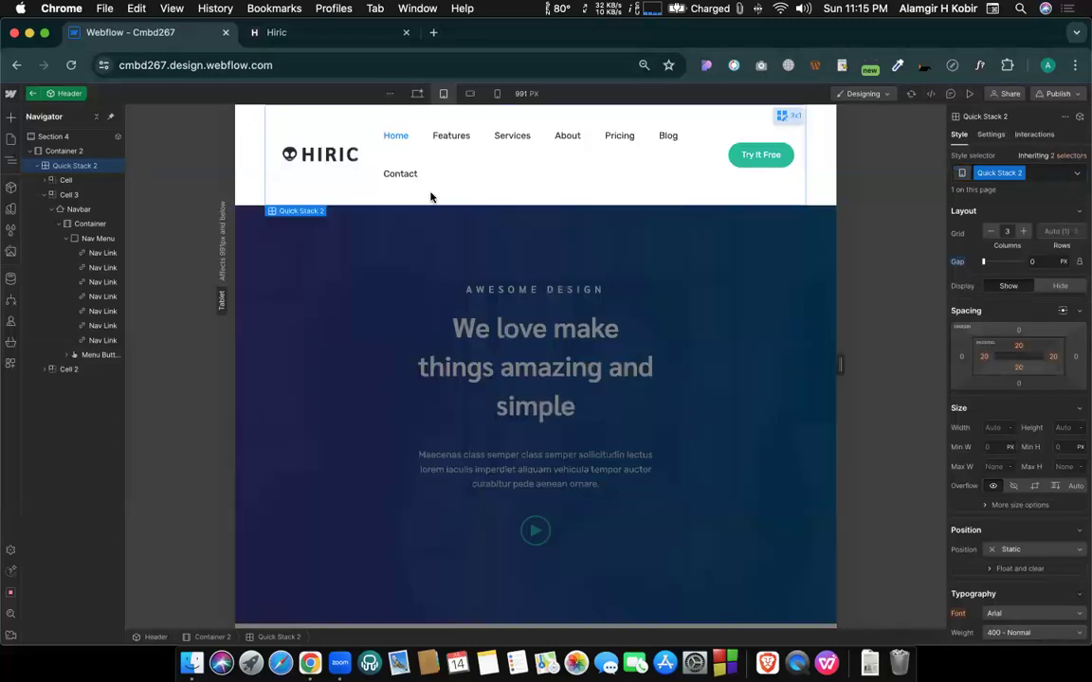
pyautogui.click(730, 172)
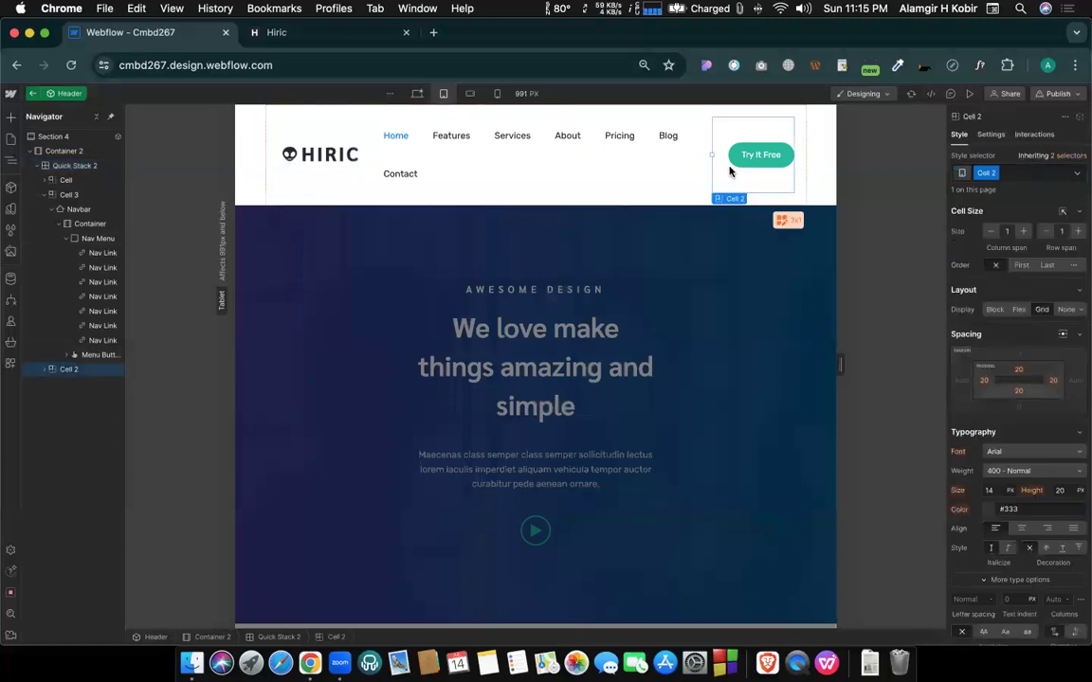
# Set the nav links' font size to 11 px from the Home link and check it on the Features and Services links.
pyautogui.click(408, 142)
pyautogui.scroll(-5, 1015, 438)
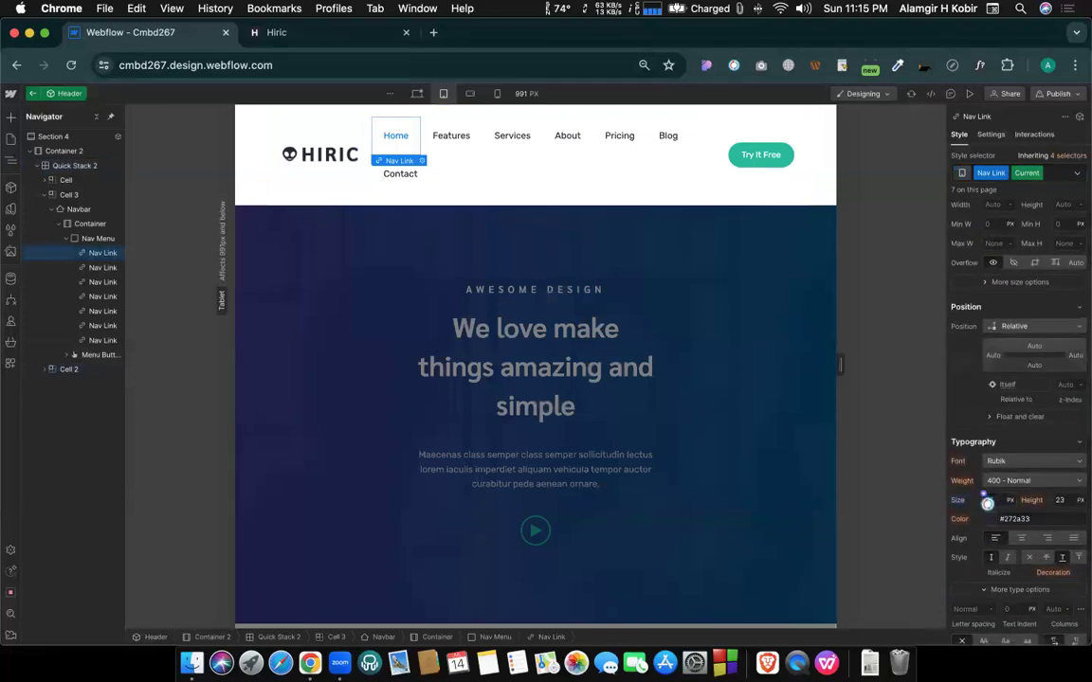
pyautogui.click(967, 493)
pyautogui.click(990, 502)
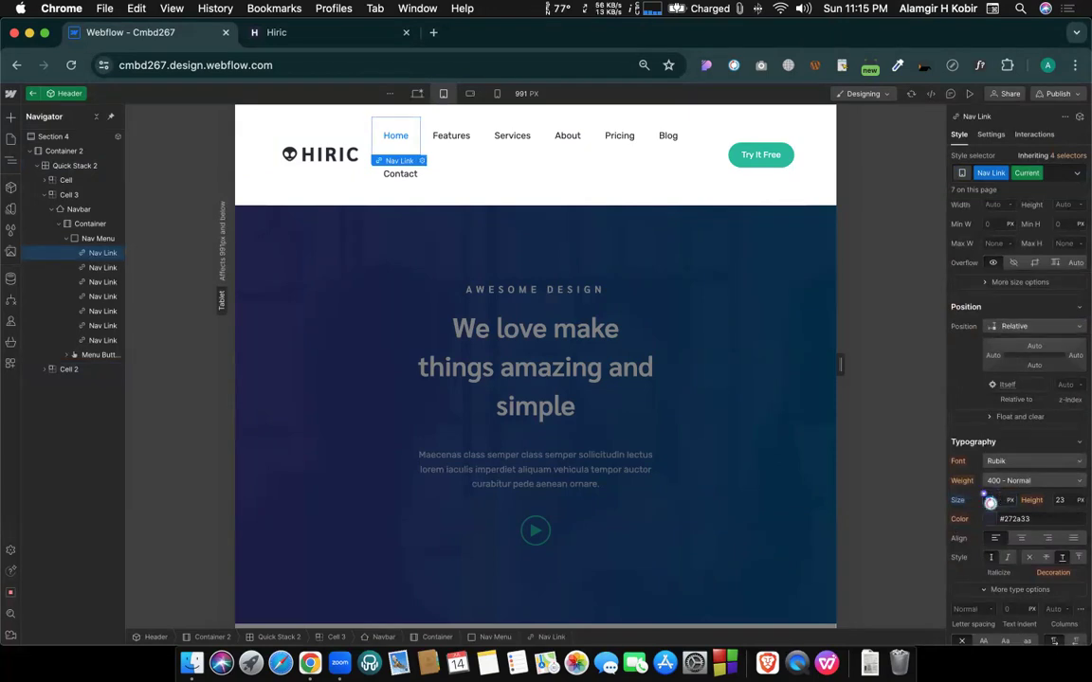
pyautogui.click(451, 144)
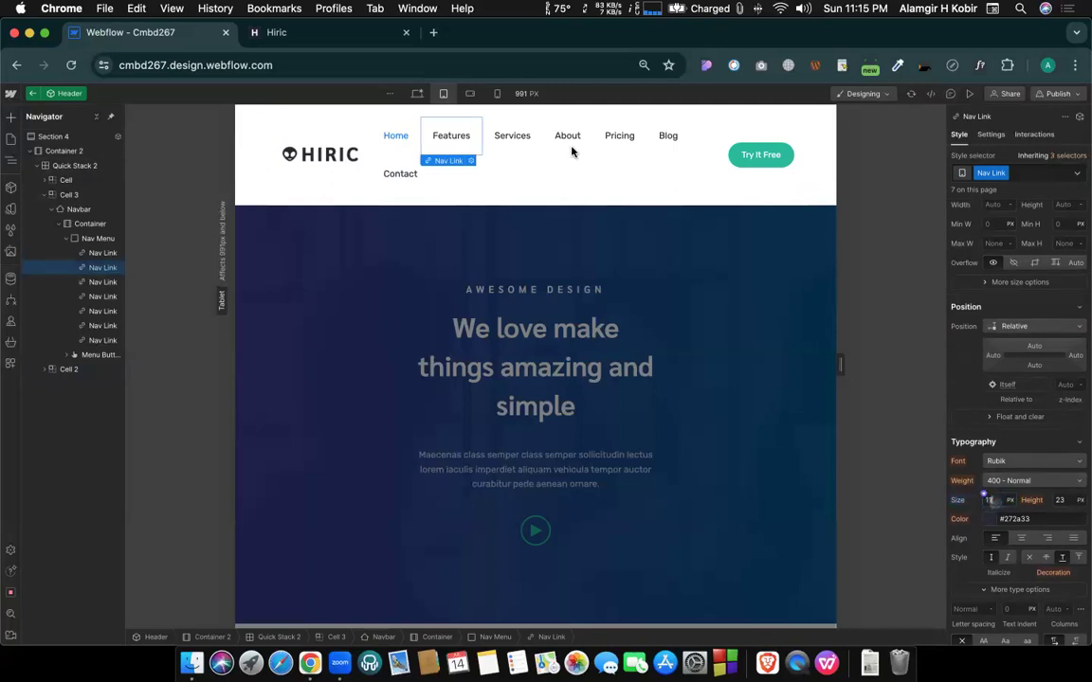
pyautogui.click(509, 147)
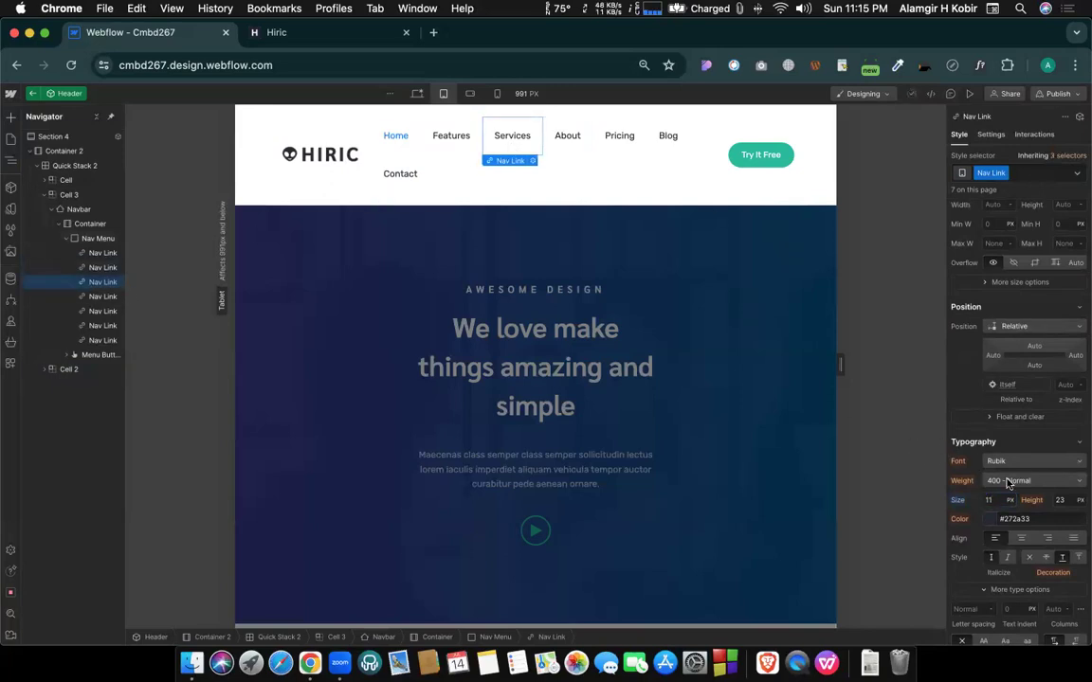
# Reset the nav links' tablet font size to its inherited value from the Services link and check the Home link.
pyautogui.moveTo(999, 503); pyautogui.dragTo(991, 507)
pyautogui.keyDown('alt'); pyautogui.click(959, 502); pyautogui.keyUp('alt')
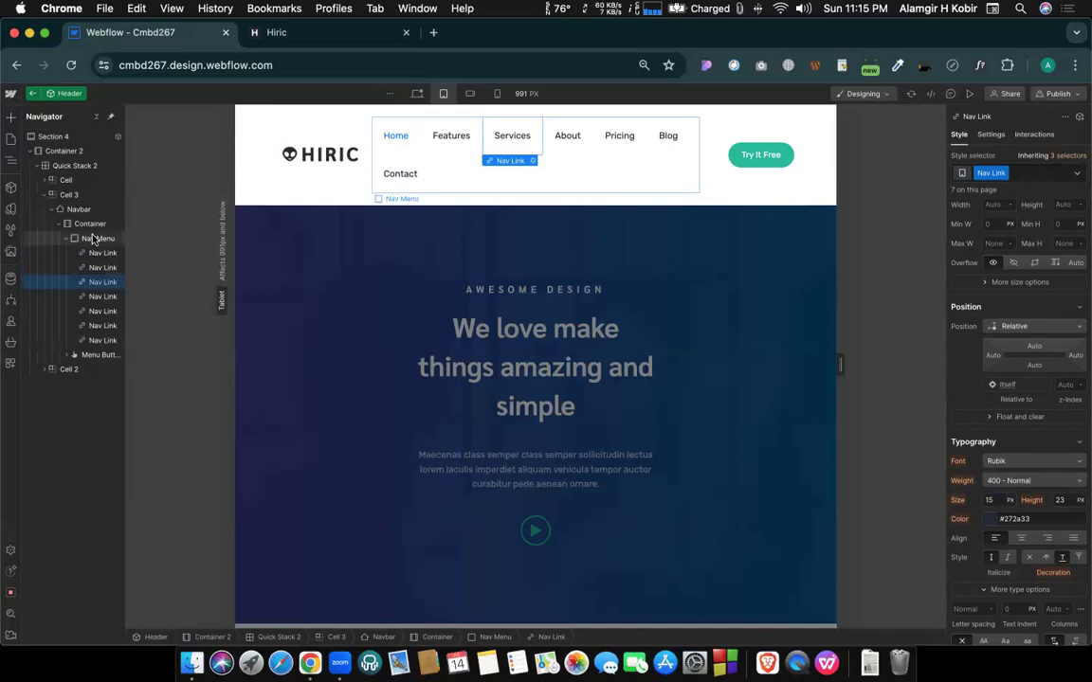
pyautogui.click(405, 150)
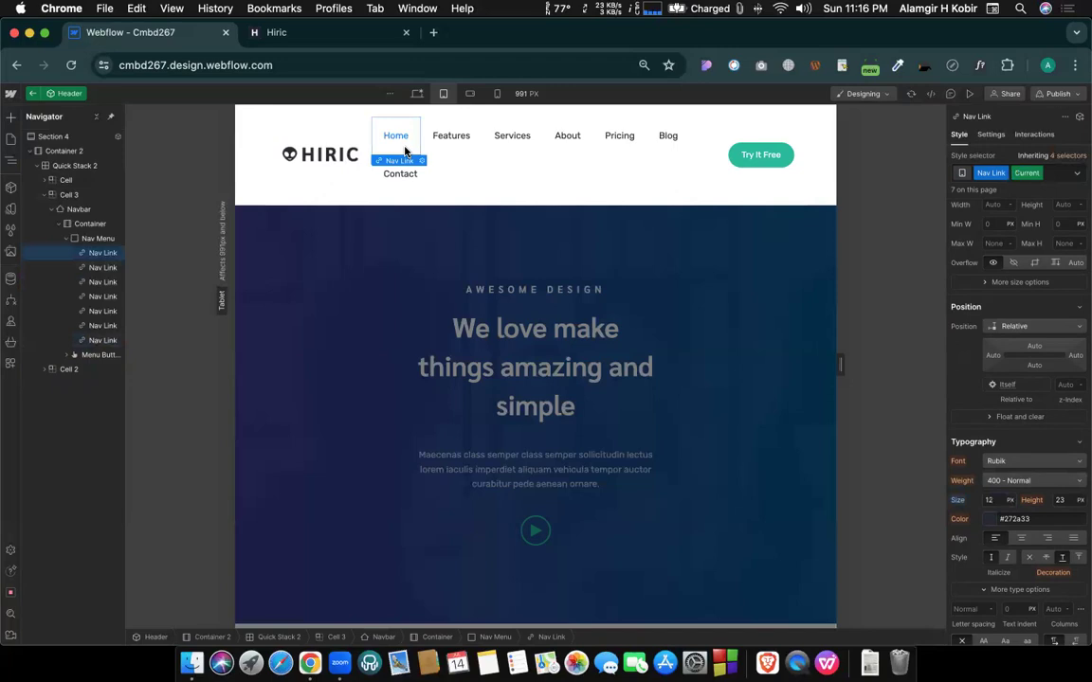
# Compare the font size settings of the Nav Menu with those of its Home and Features links.
pyautogui.click(87, 242)
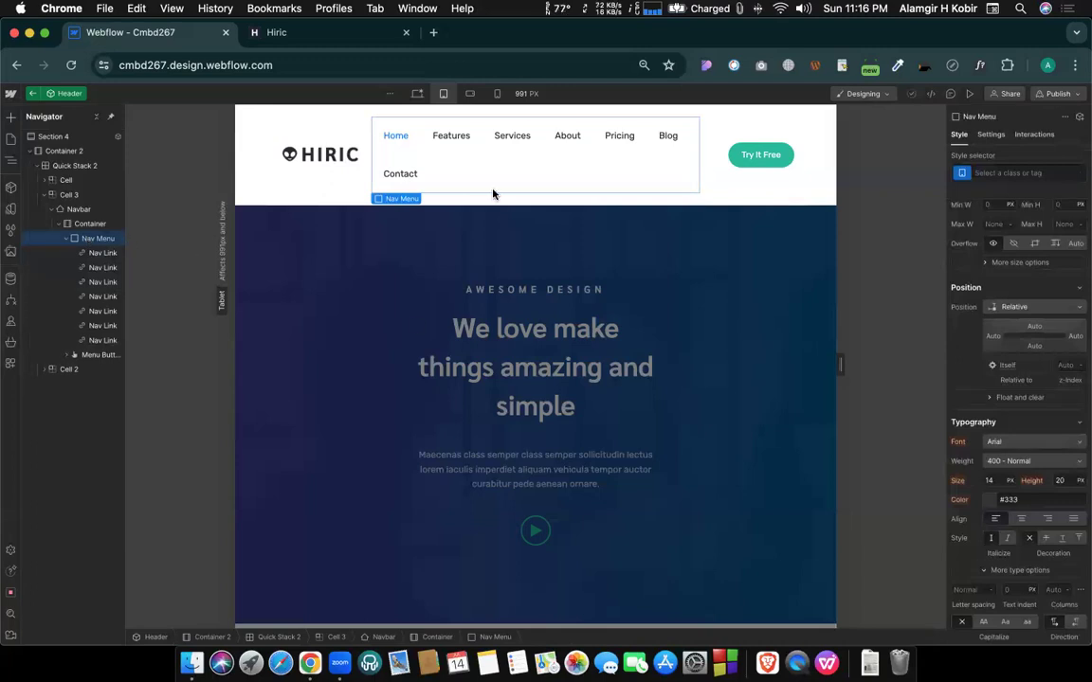
pyautogui.click(995, 482)
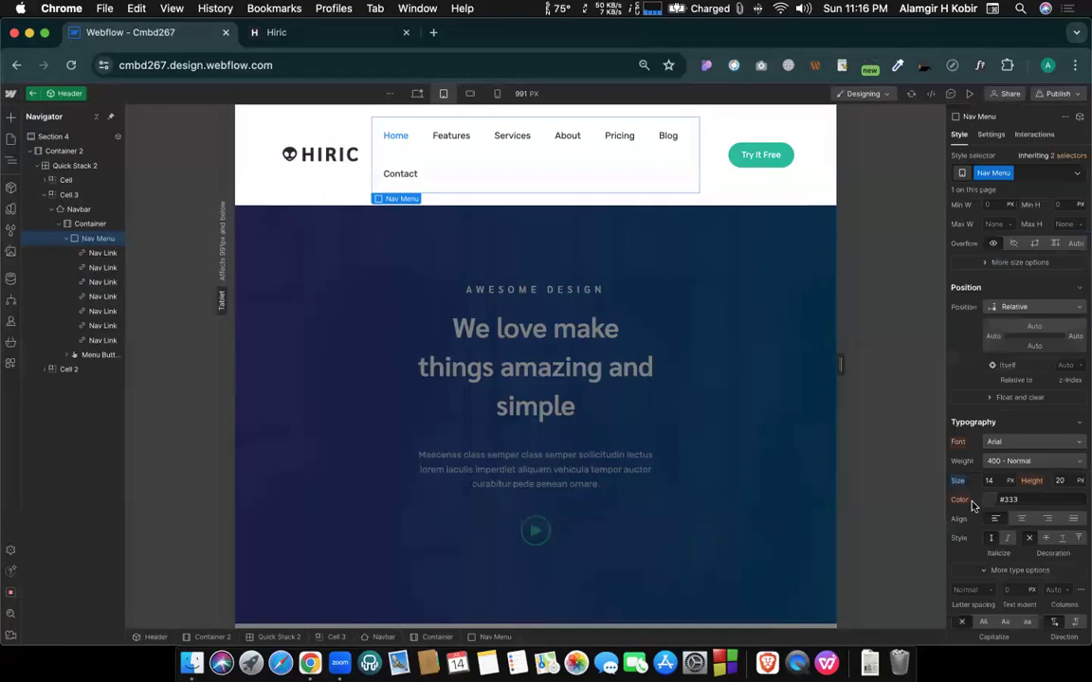
pyautogui.click(95, 253)
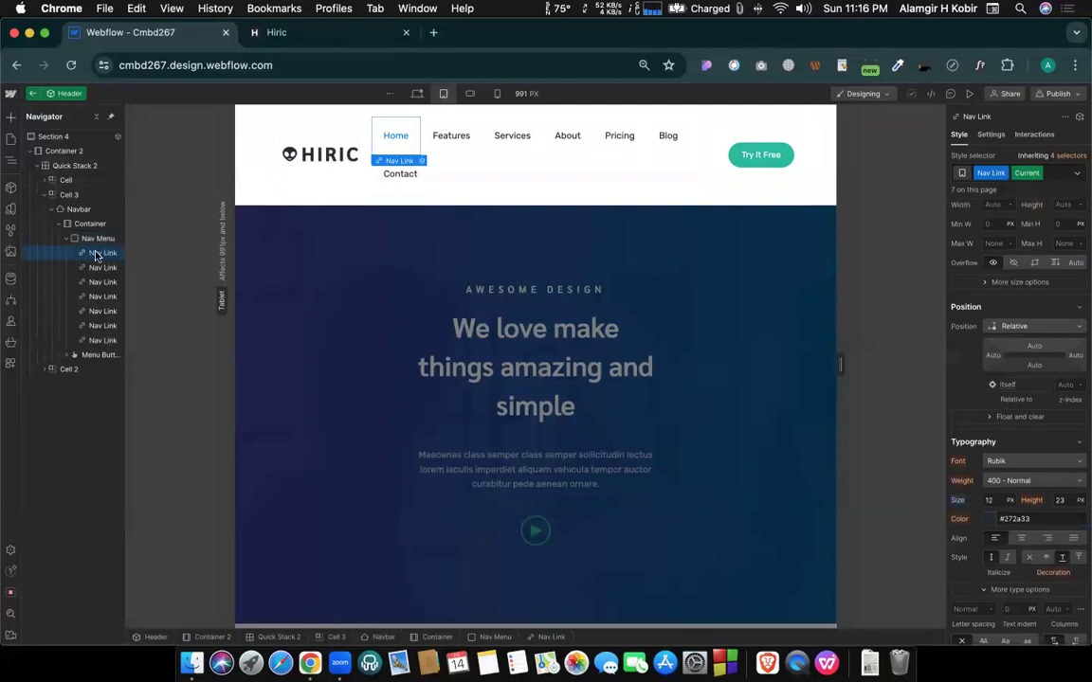
pyautogui.doubleClick(393, 144)
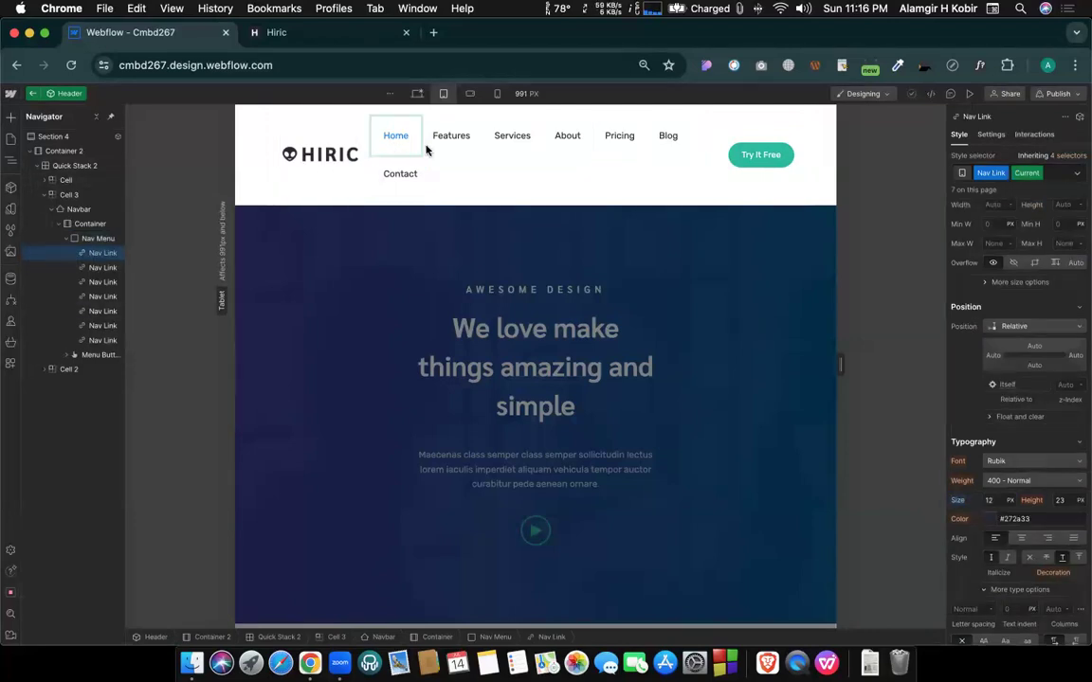
pyautogui.click(437, 158)
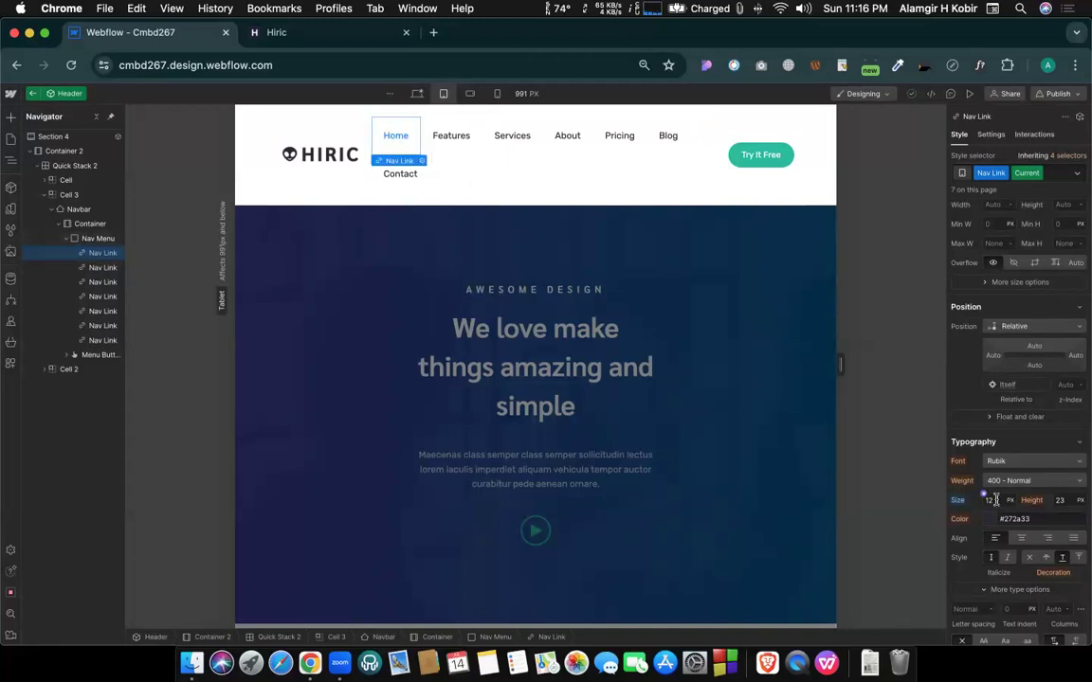
pyautogui.click(446, 144)
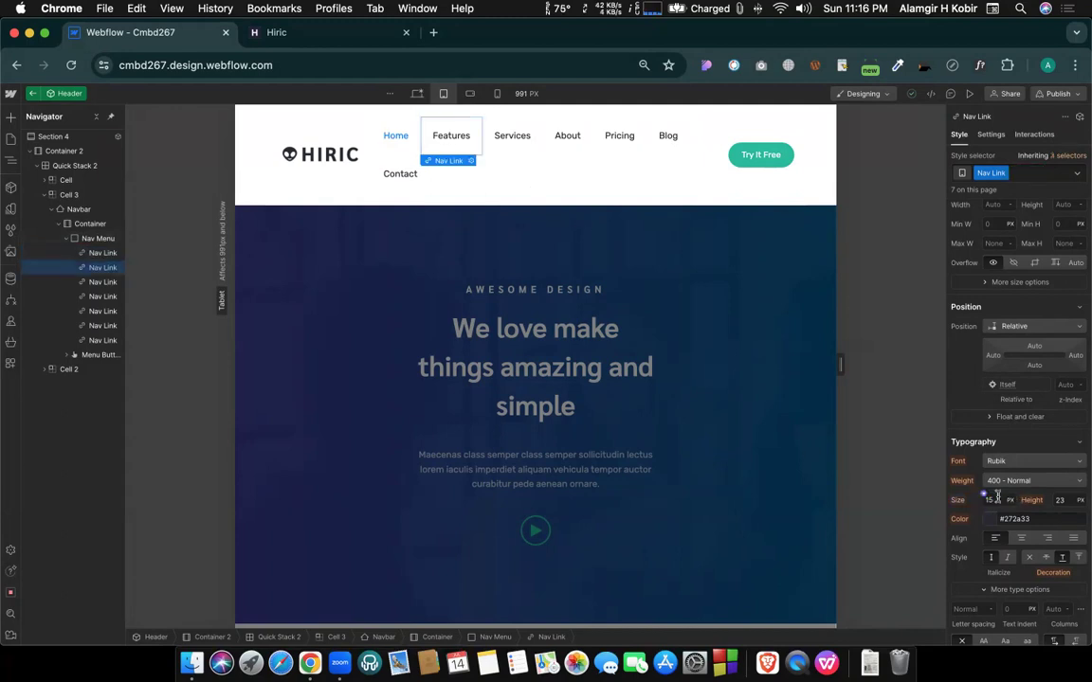
# Try smaller nav link font sizes from the Features and Contact links, including 10 px, and reset the size to its inherited value.
pyautogui.click(992, 501)
pyautogui.write('8')
pyautogui.click(392, 144)
pyautogui.click(468, 175)
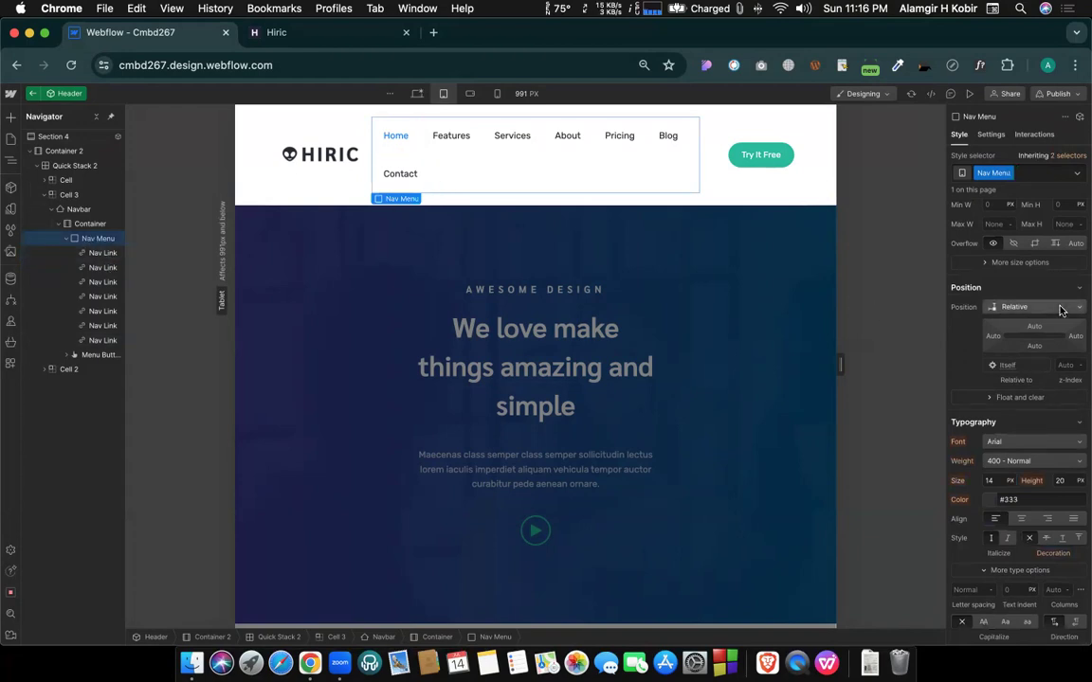
pyautogui.scroll(4, 1033, 313)
pyautogui.scroll(-5, 985, 388)
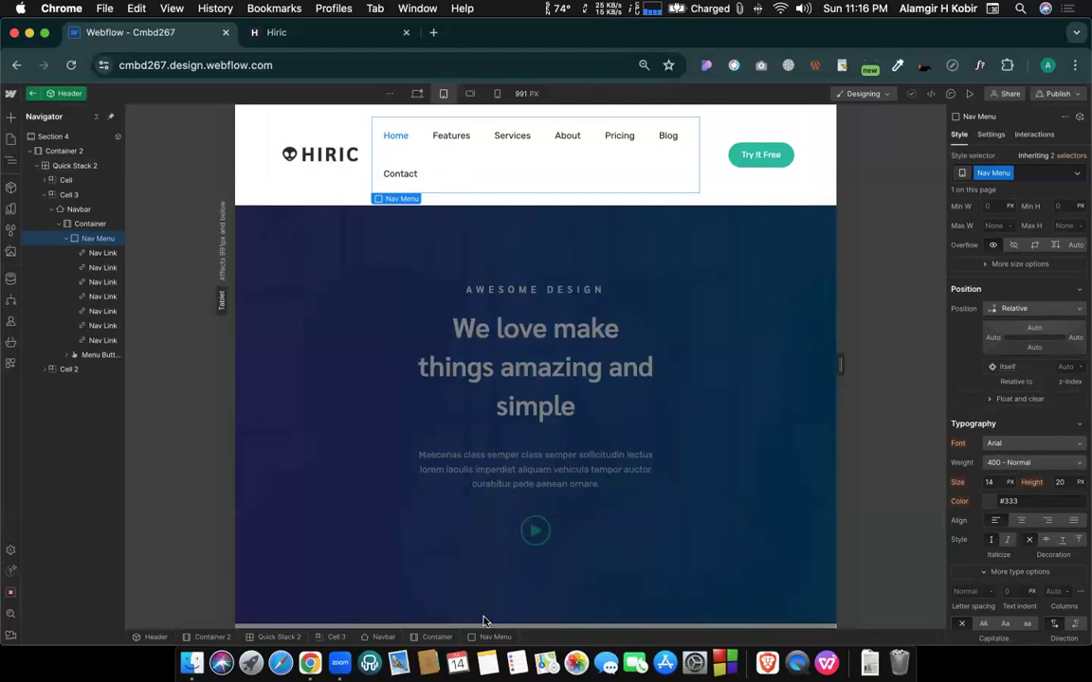
pyautogui.click(393, 180)
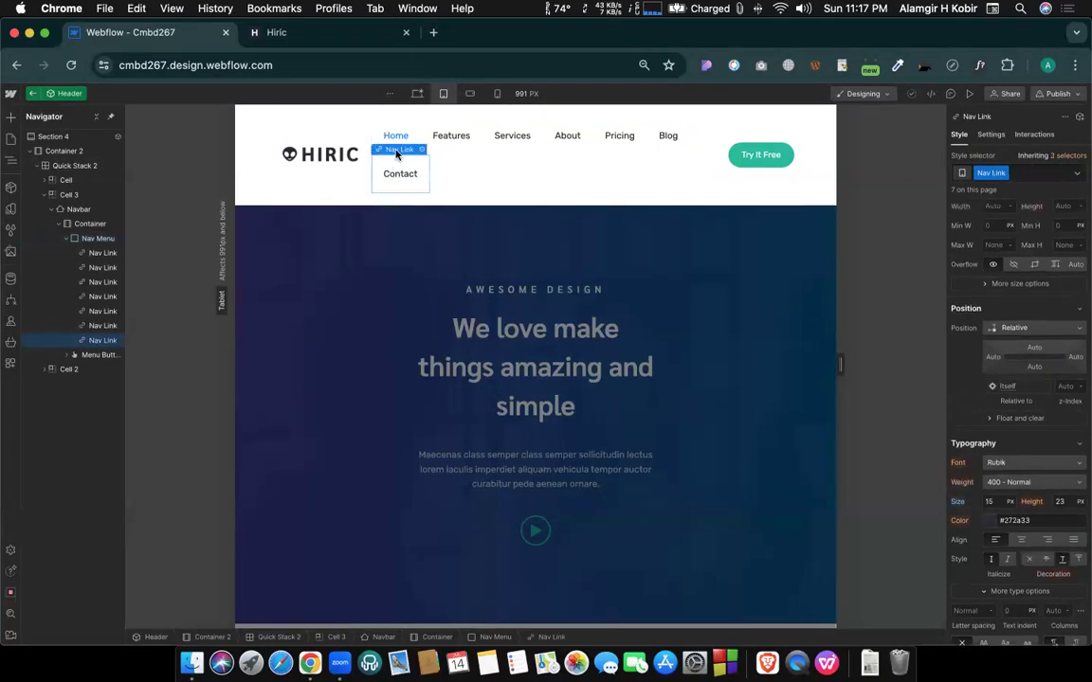
pyautogui.click(990, 502)
pyautogui.click(959, 503)
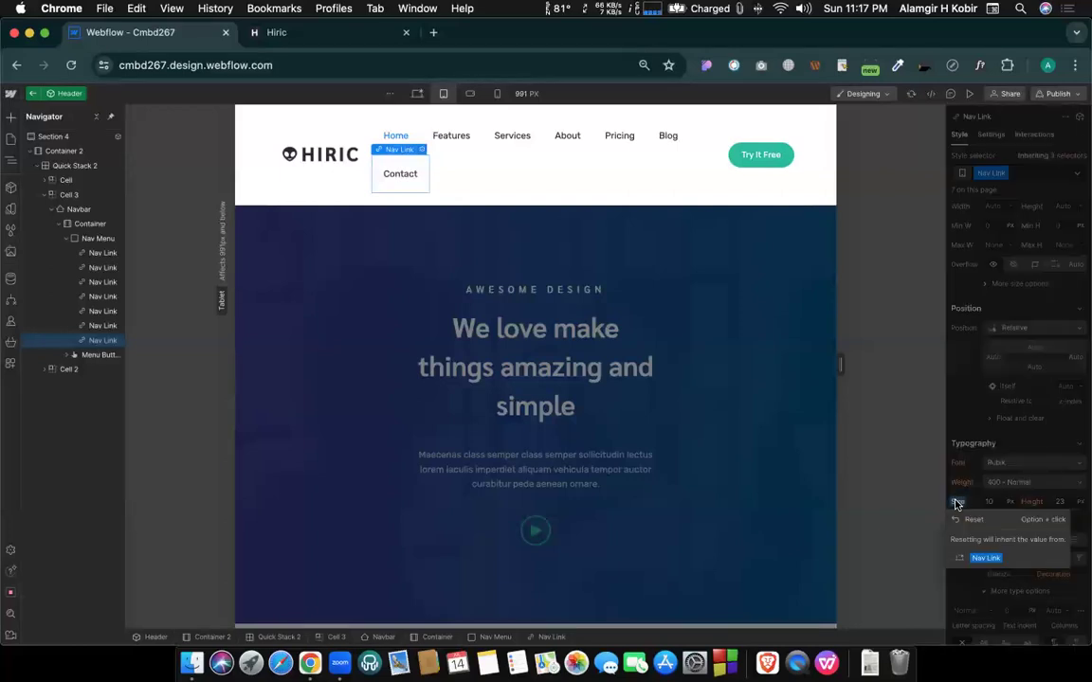
pyautogui.click(975, 519)
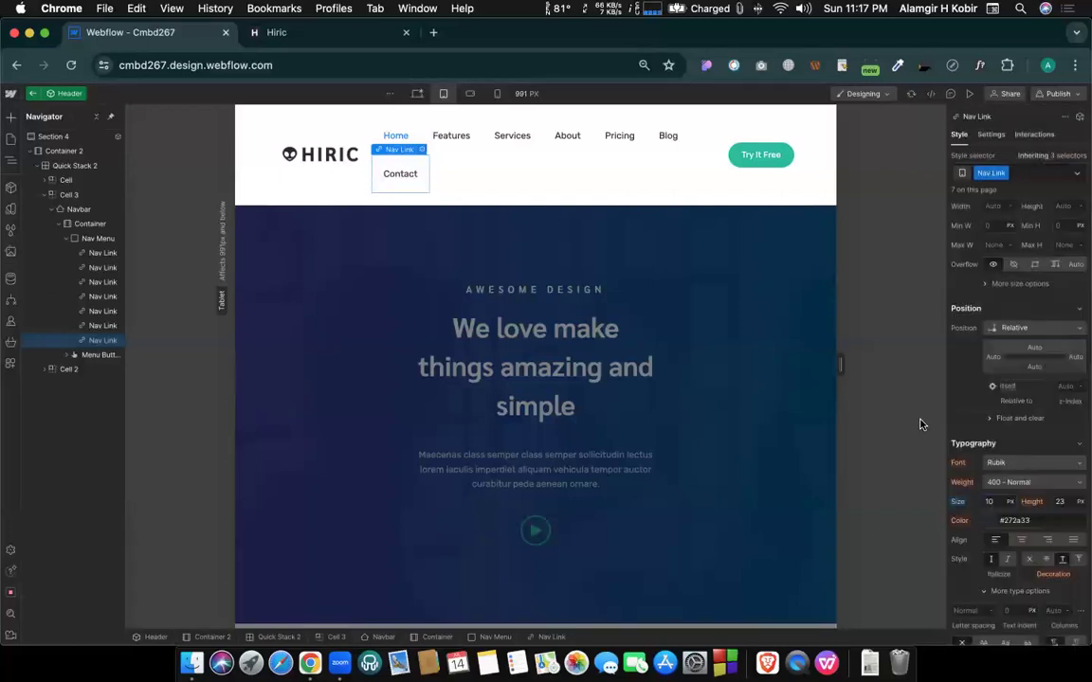
# Preview the header at the mobile landscape and tablet breakpoints, finishing with the tablet canvas resized to 980 px.
pyautogui.click(471, 96)
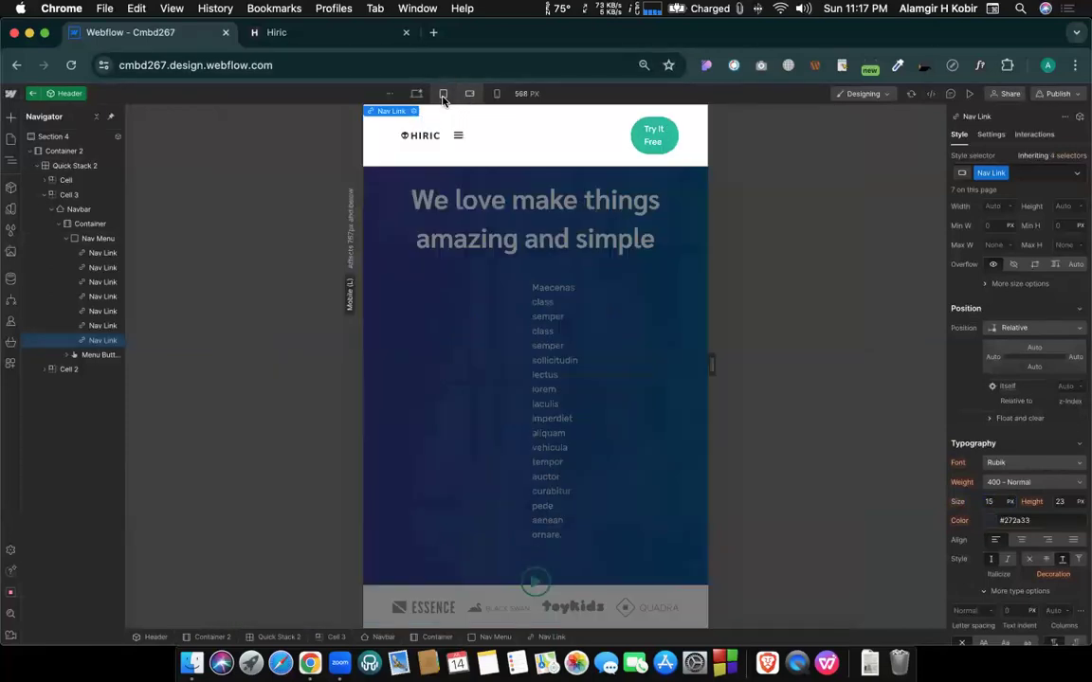
pyautogui.click(442, 95)
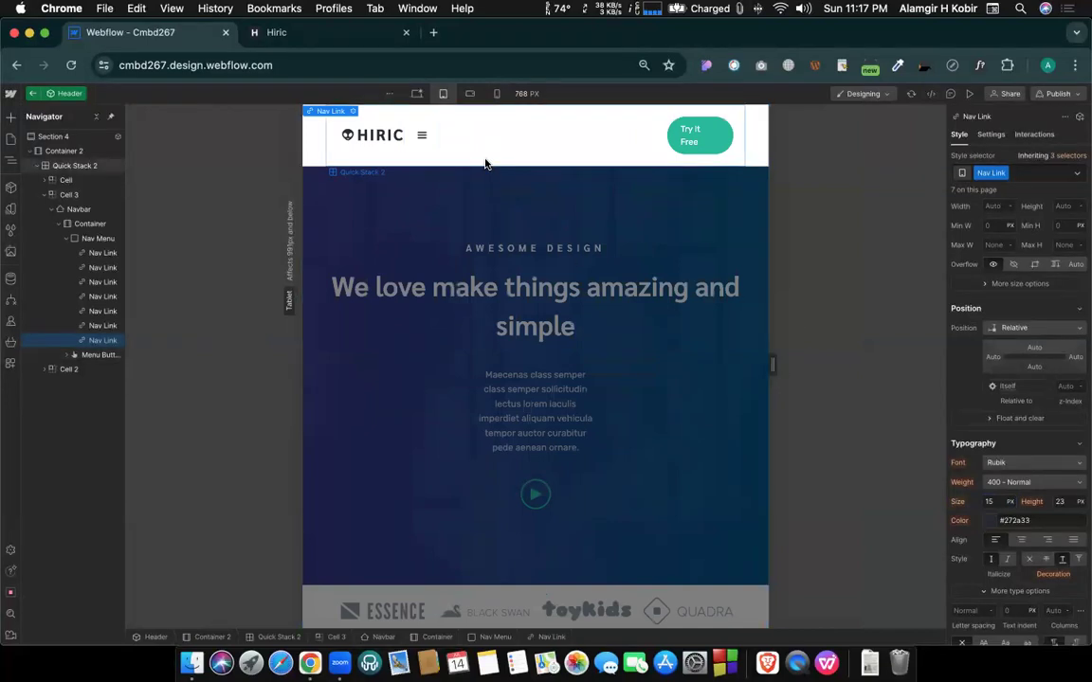
pyautogui.moveTo(772, 365); pyautogui.dragTo(842, 365)
pyautogui.moveTo(853, 365); pyautogui.dragTo(827, 365)
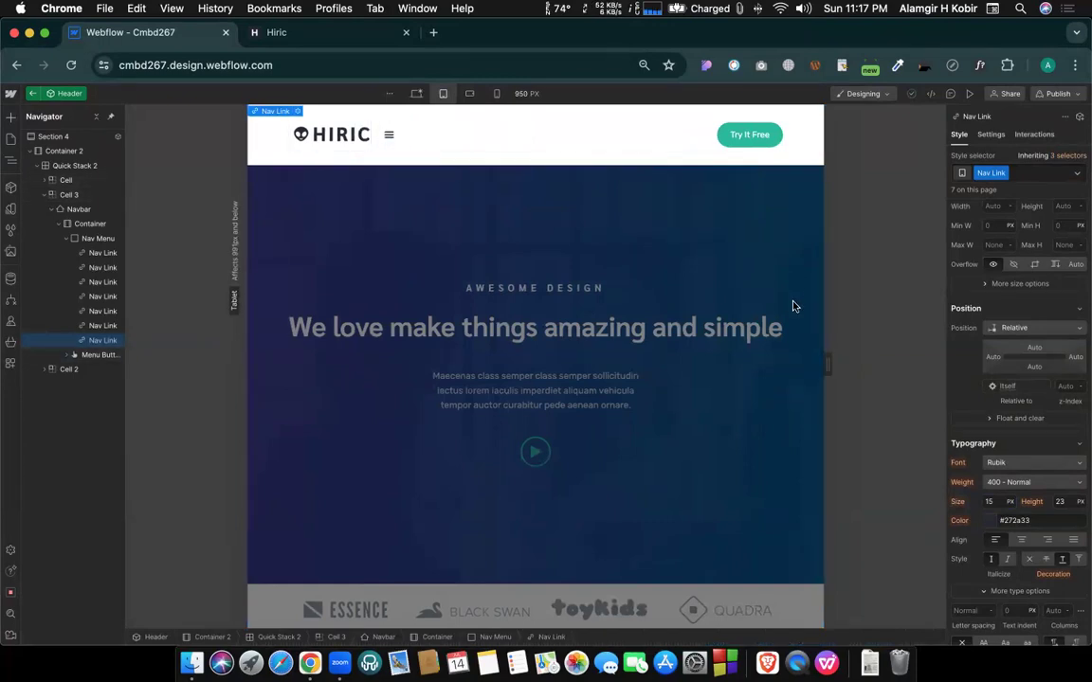
pyautogui.moveTo(830, 359); pyautogui.dragTo(859, 365)
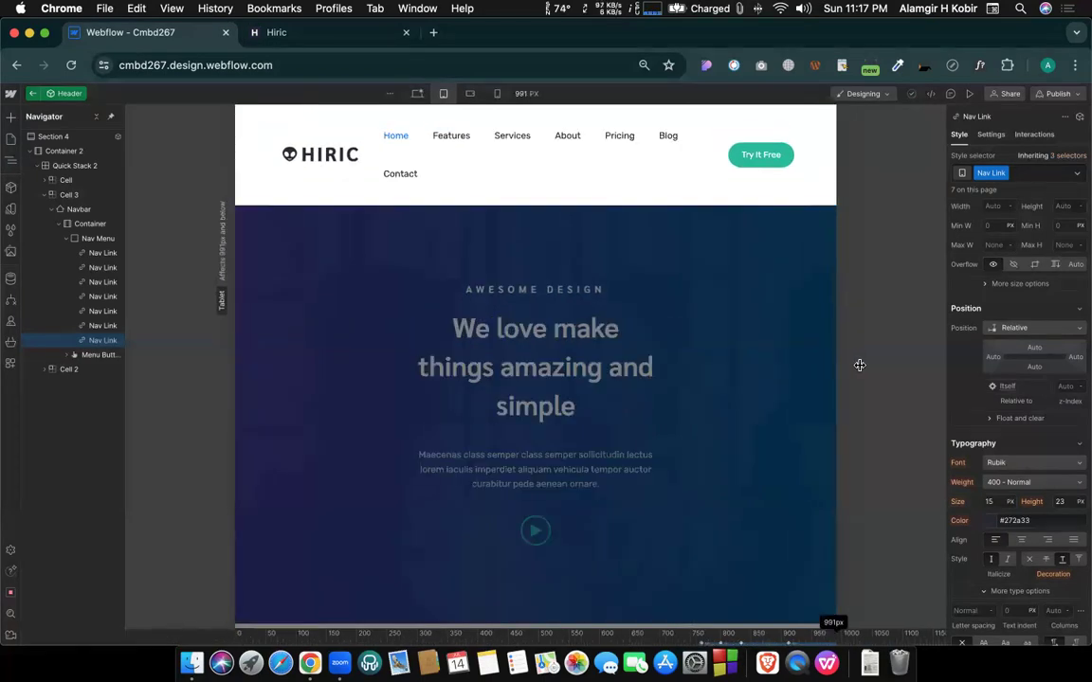
pyautogui.moveTo(860, 365); pyautogui.dragTo(838, 371)
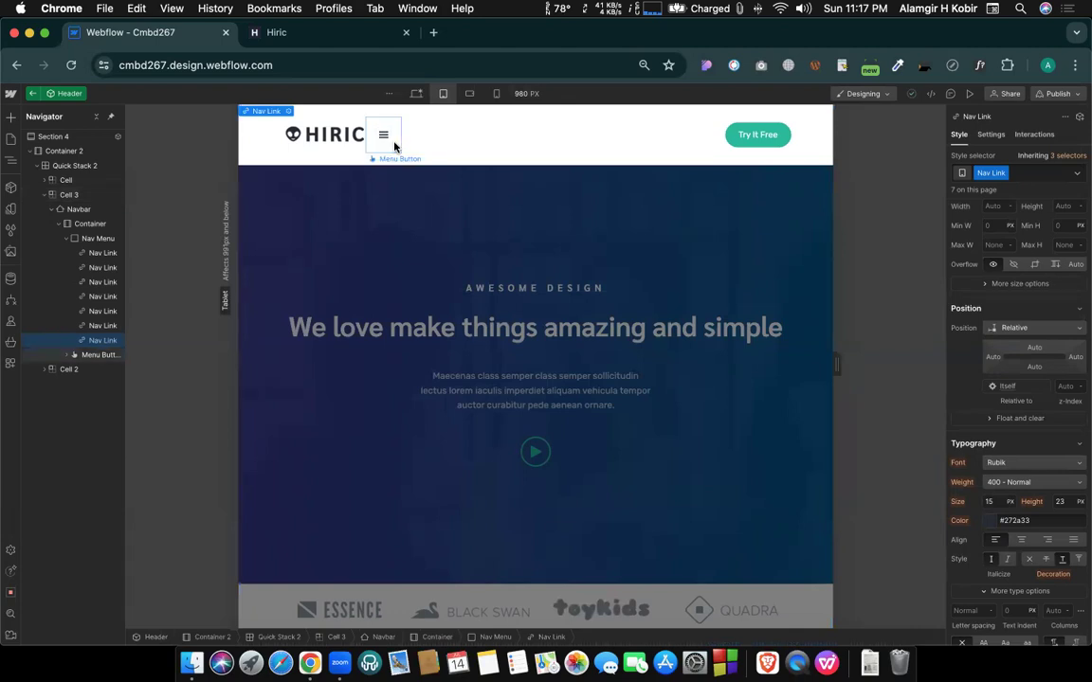
# Set the header navbar's menu icon to appear only for Phone (L) and below.
pyautogui.click(394, 144)
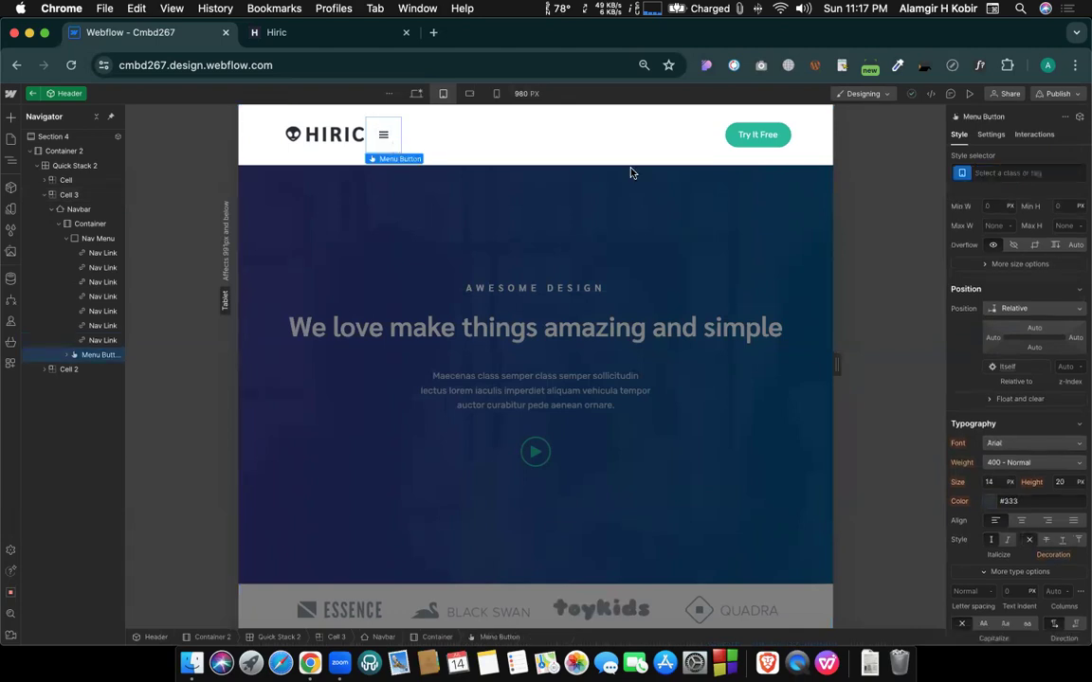
pyautogui.click(991, 134)
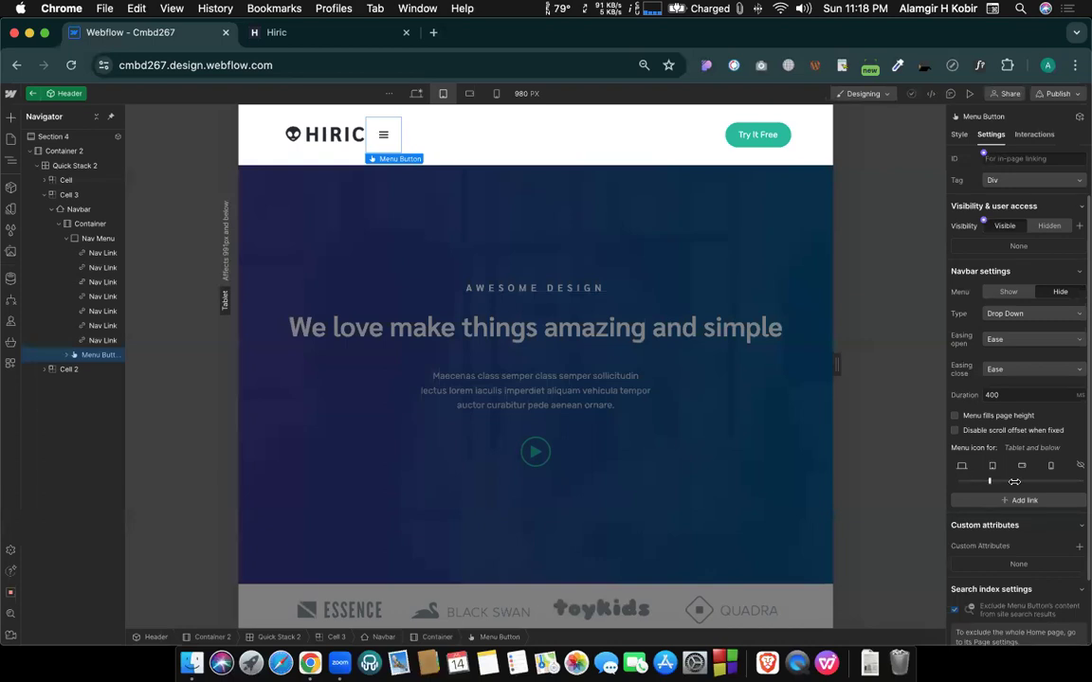
pyautogui.moveTo(1014, 482); pyautogui.dragTo(1026, 482)
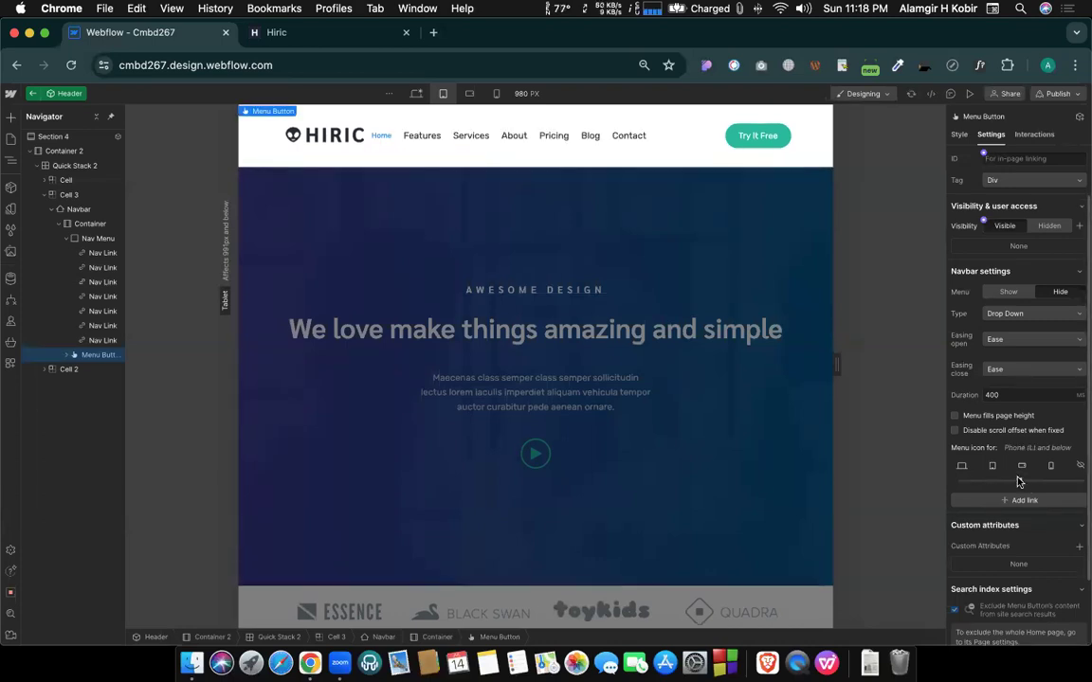
# Check the Home link's styles and set the Features nav link's font size to 12 px at the tablet breakpoint.
pyautogui.click(390, 147)
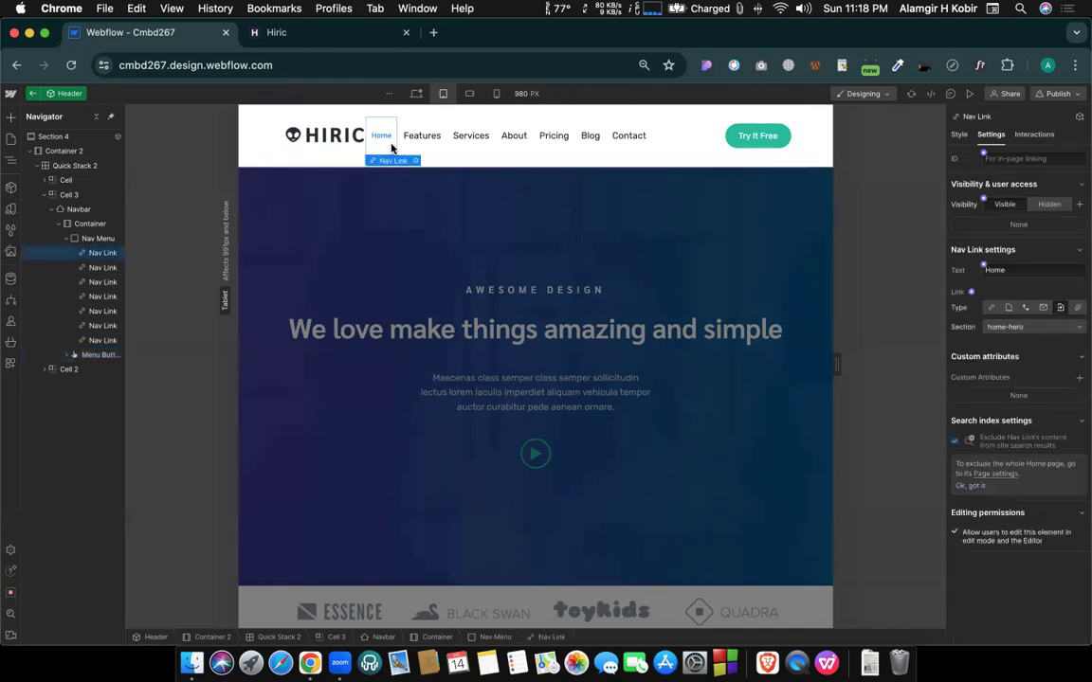
pyautogui.click(960, 135)
pyautogui.scroll(-1, 996, 411)
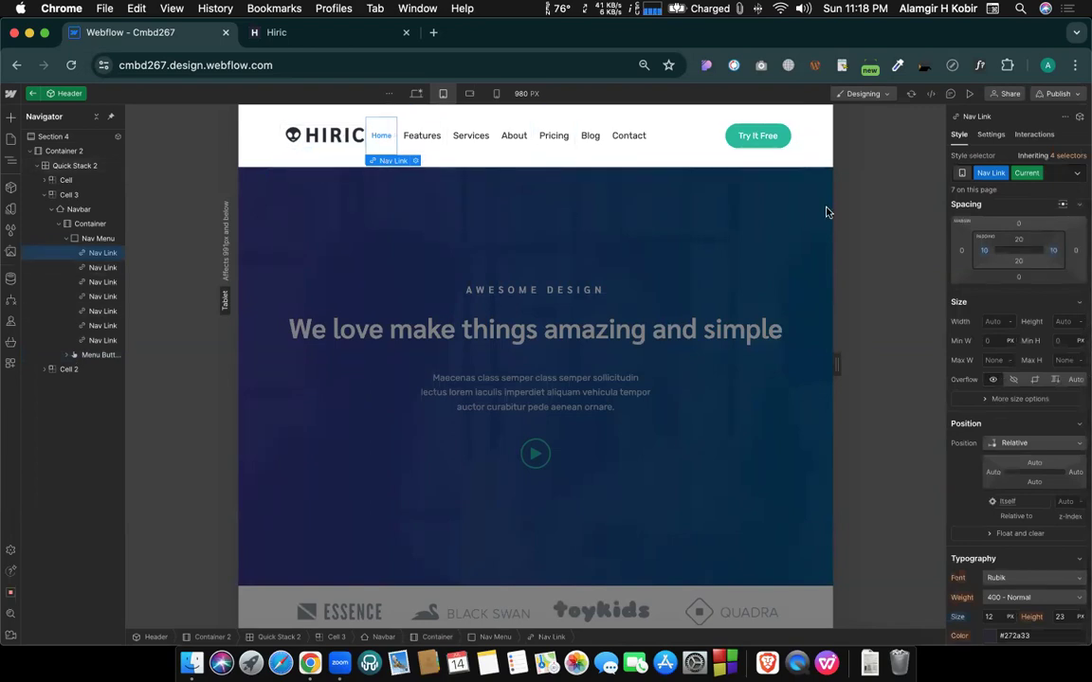
pyautogui.click(423, 139)
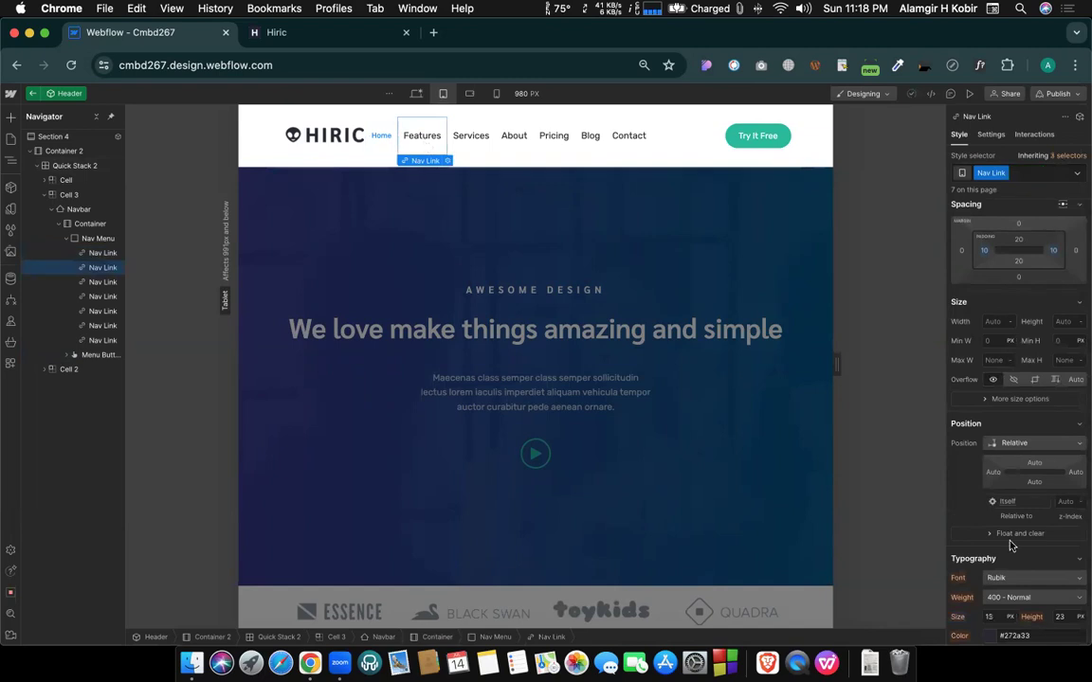
pyautogui.scroll(-3, 1012, 546)
pyautogui.moveTo(993, 507); pyautogui.dragTo(988, 507)
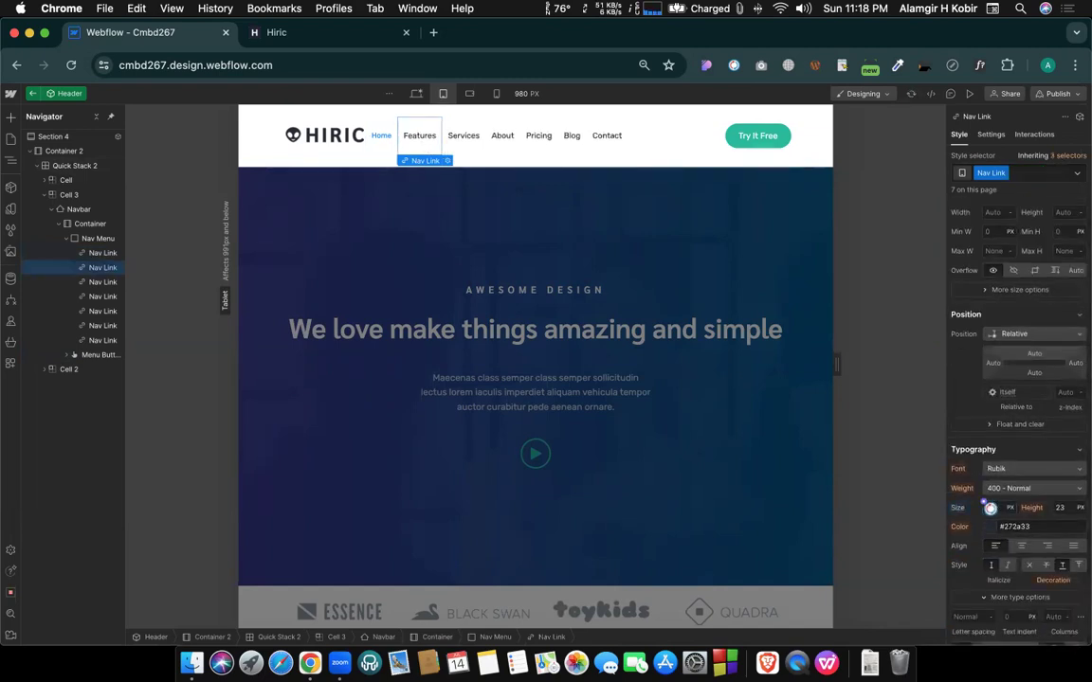
pyautogui.click(990, 508)
pyautogui.press('Down')
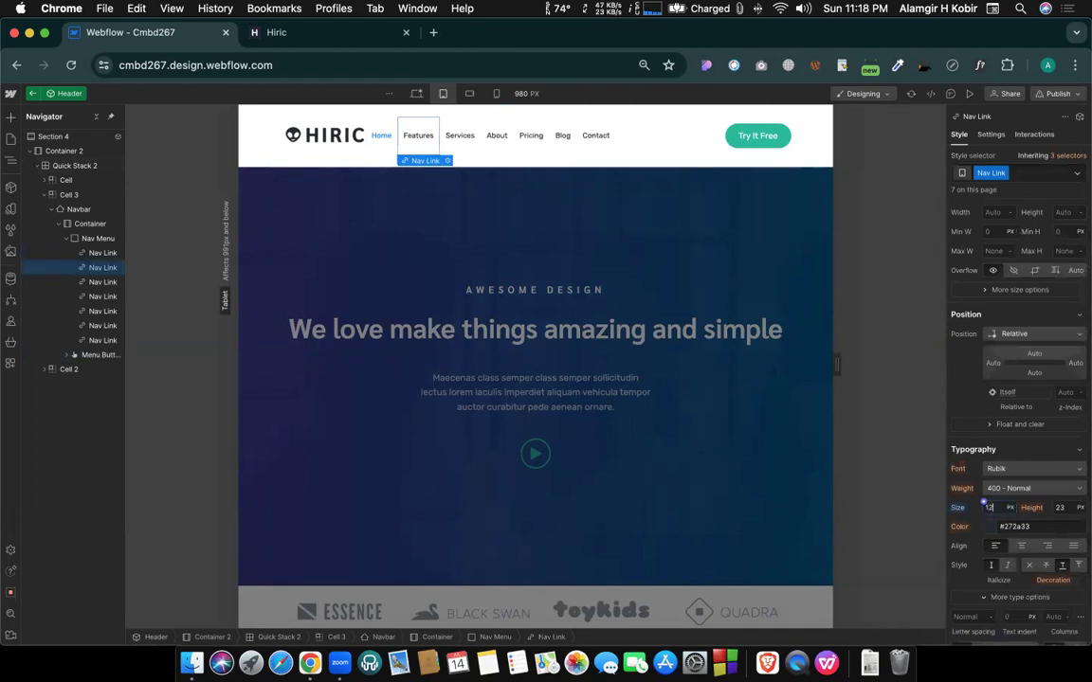
# Center the content of the navigation cell, Cell 3, horizontally and vertically at the tablet breakpoint.
pyautogui.click(630, 140)
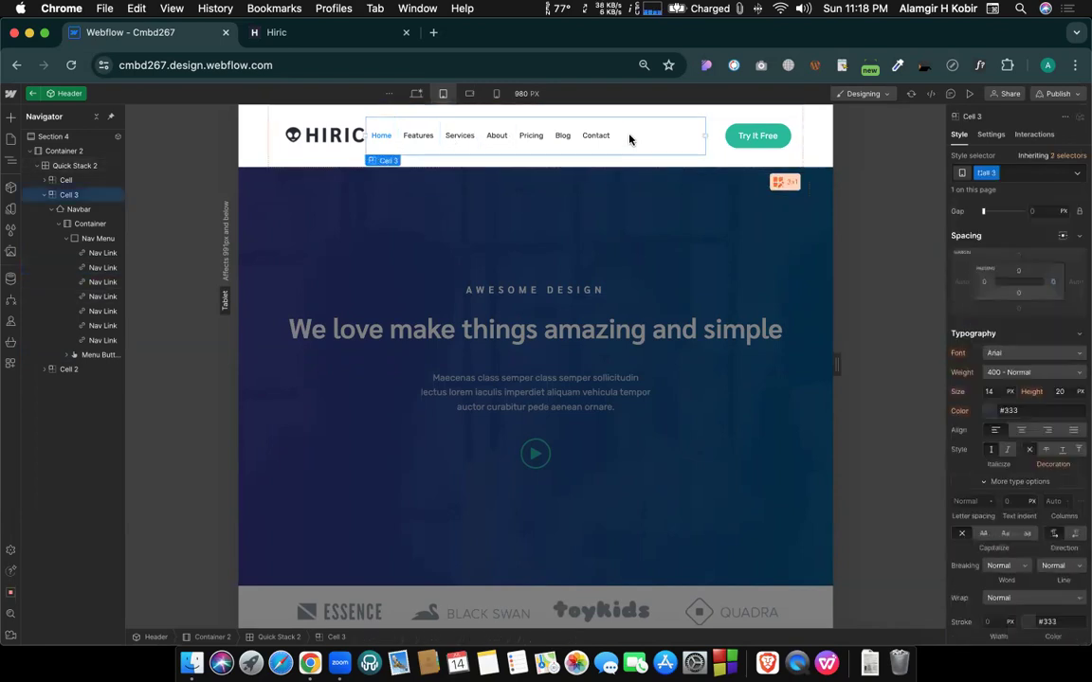
pyautogui.scroll(3, 1023, 394)
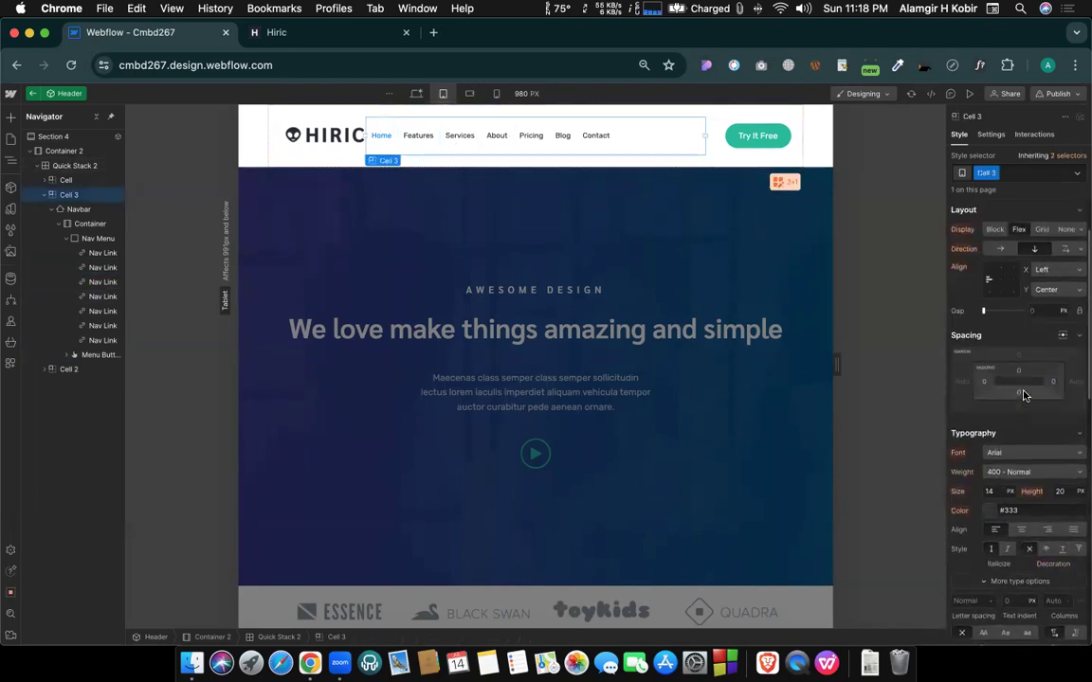
pyautogui.click(1001, 280)
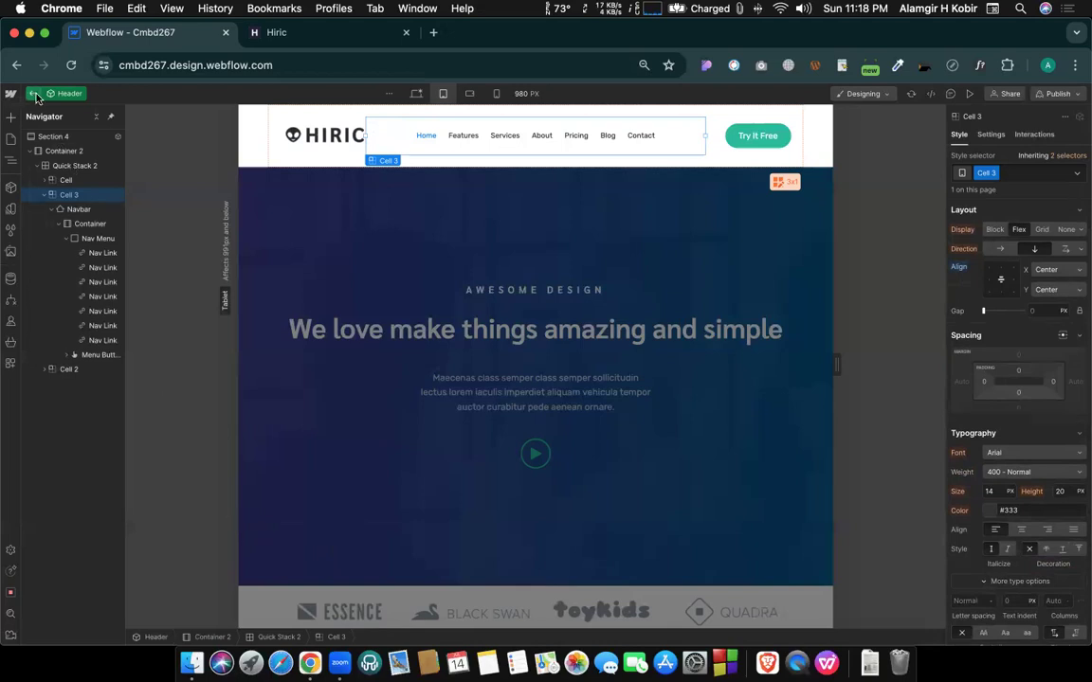
# Publish the site to the cmbd267.webflow.io staging domain and open the published page.
pyautogui.click(1058, 94)
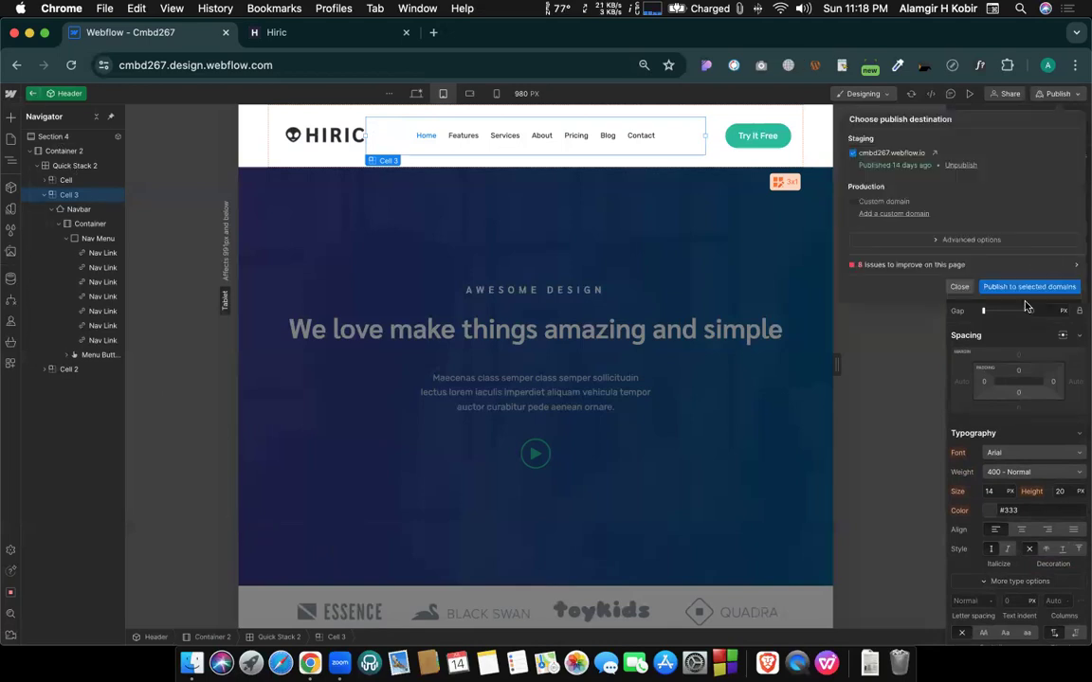
pyautogui.click(1012, 289)
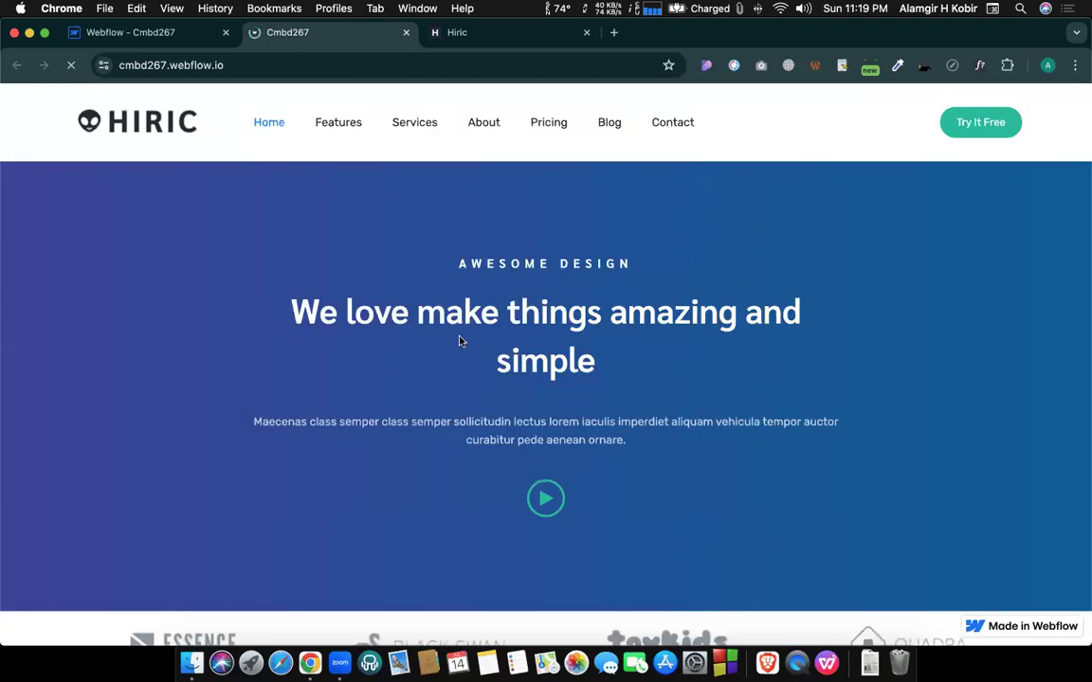
# Inspect the published page in the browser's device emulation at a Responsive width of 980 px and compare it with the Webflow canvas.
pyautogui.rightClick(426, 232)
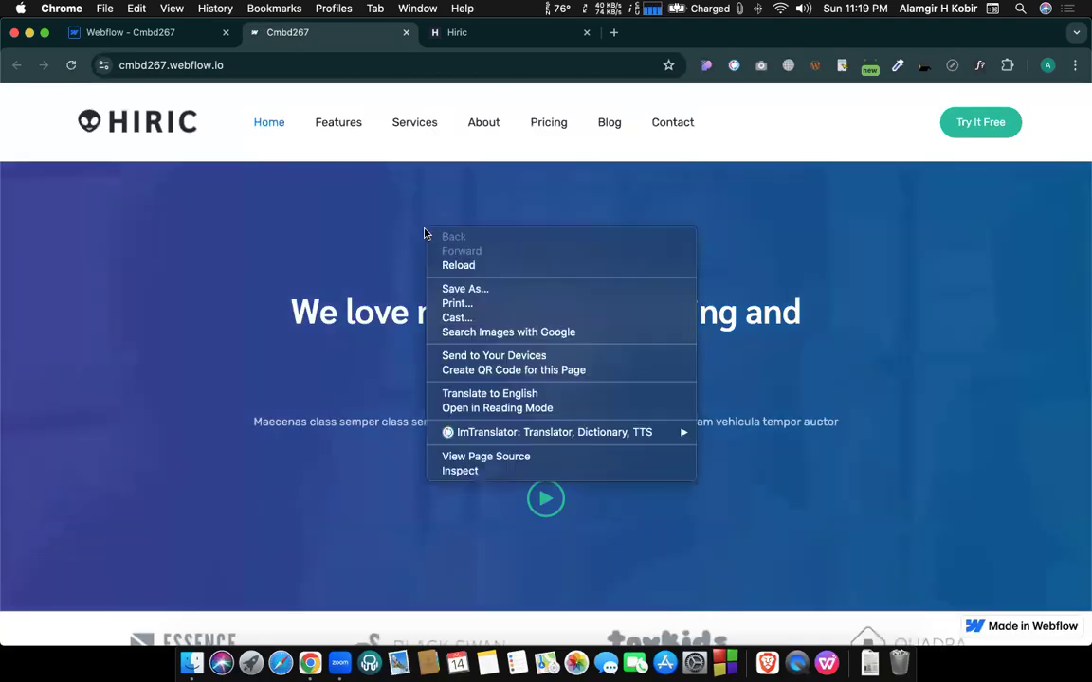
pyautogui.click(462, 471)
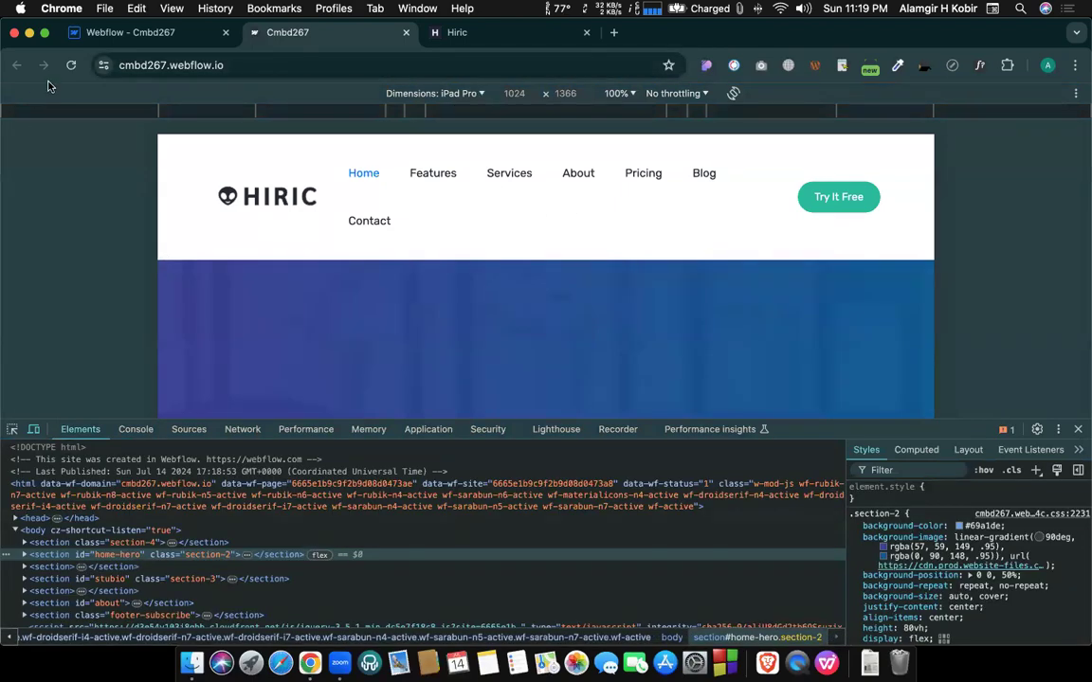
pyautogui.click(63, 67)
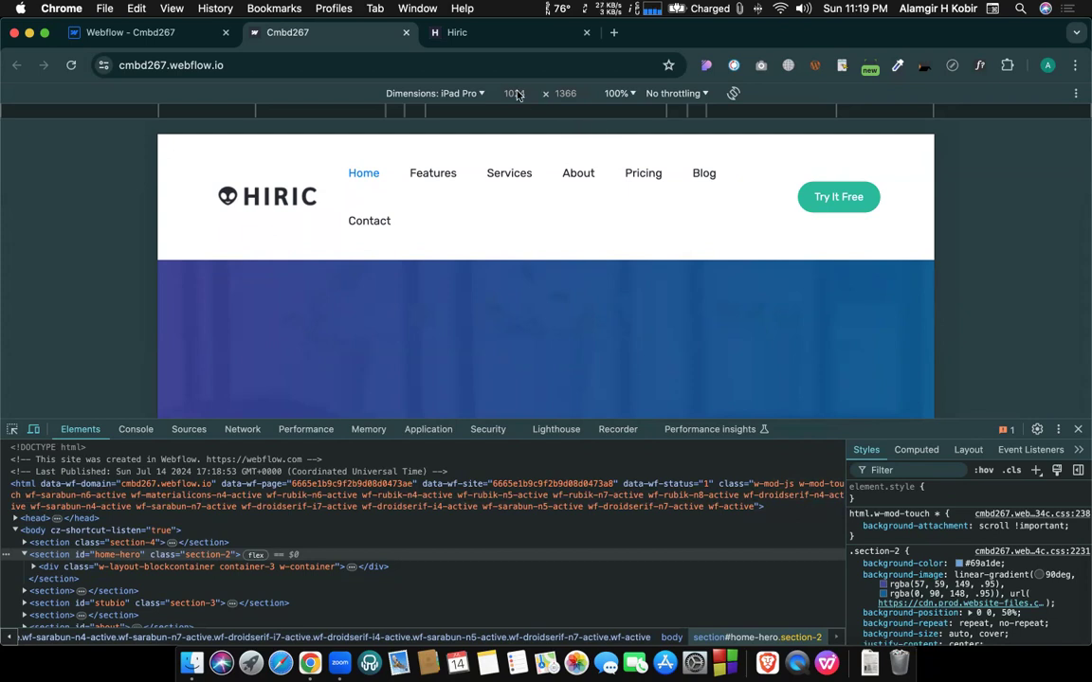
pyautogui.click(434, 93)
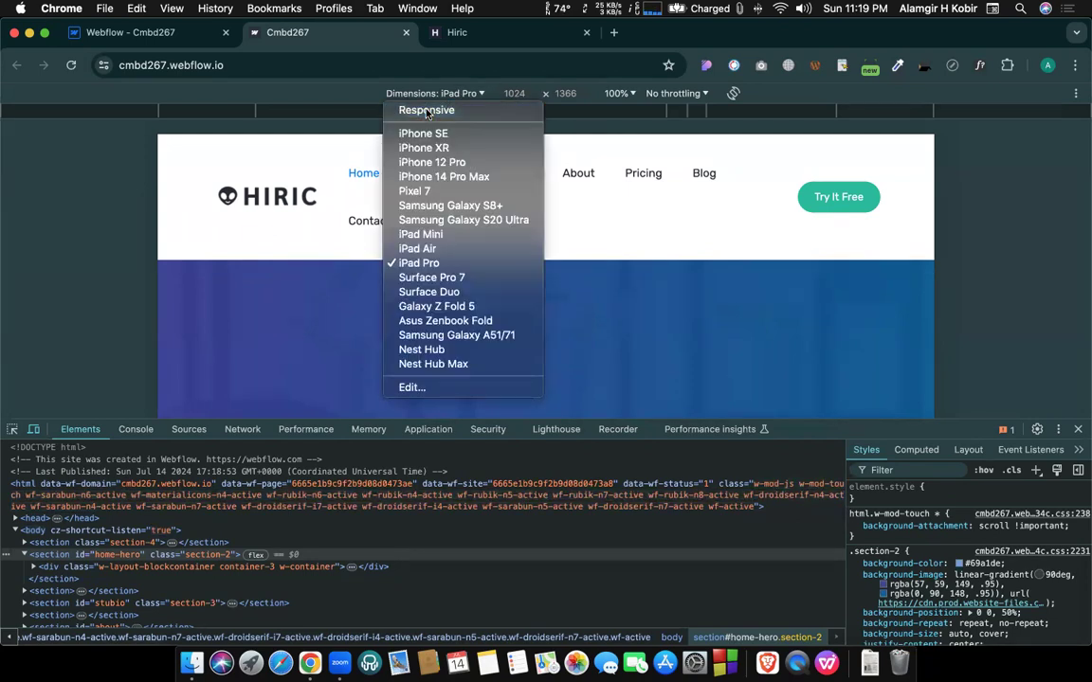
pyautogui.click(427, 111)
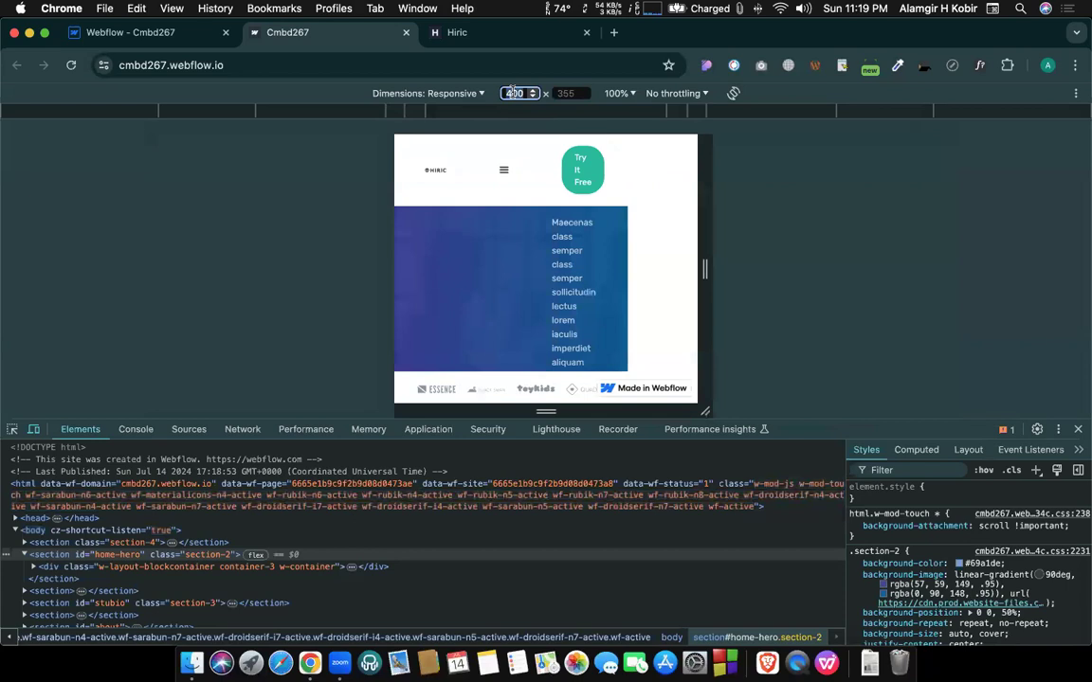
pyautogui.write('980')
pyautogui.press('Return')
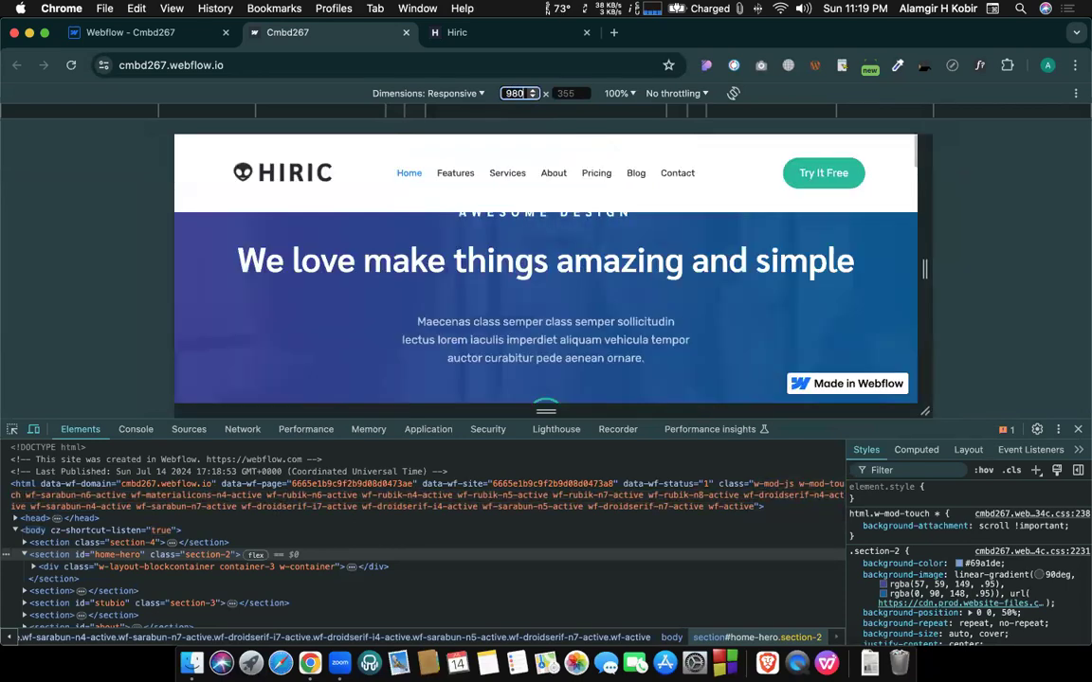
pyautogui.click(589, 207)
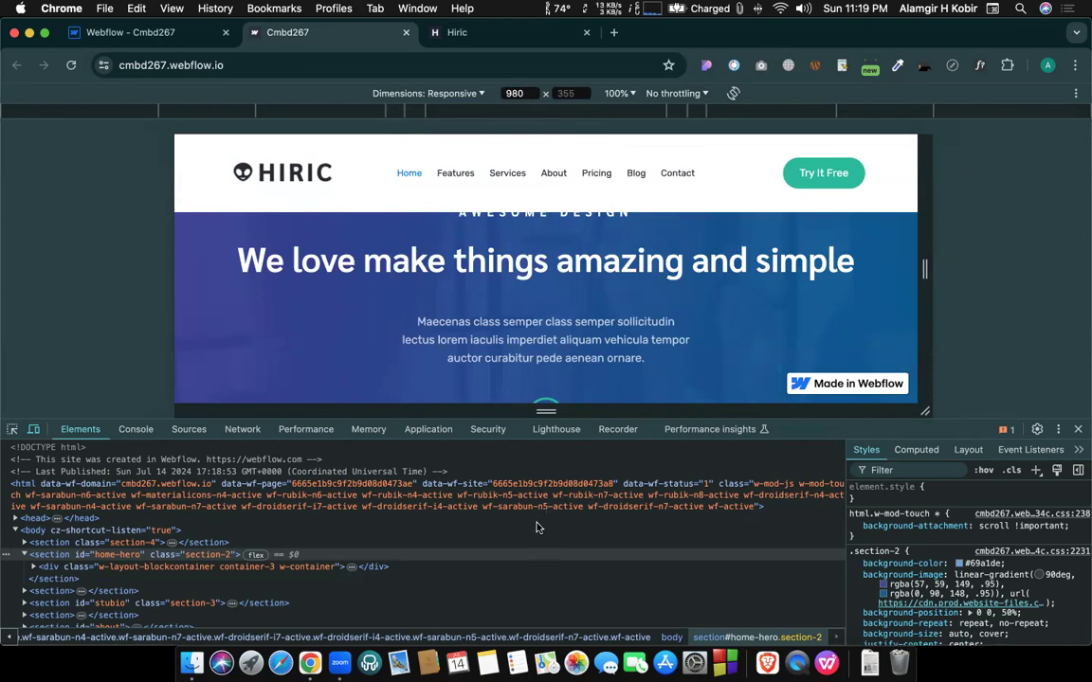
pyautogui.click(132, 31)
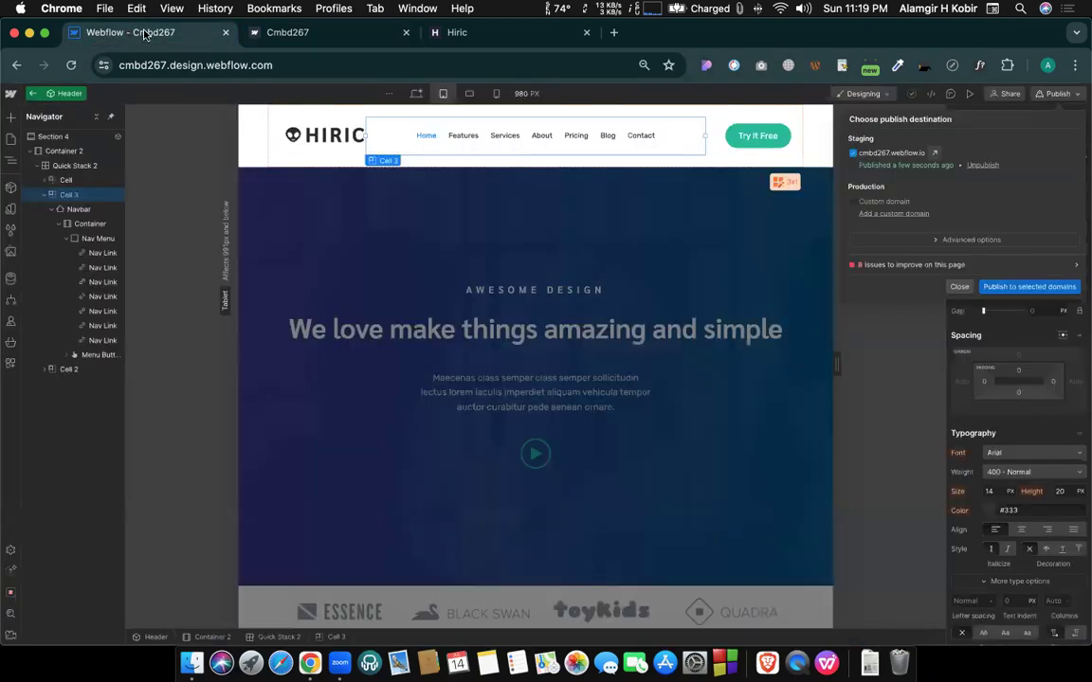
pyautogui.click(252, 33)
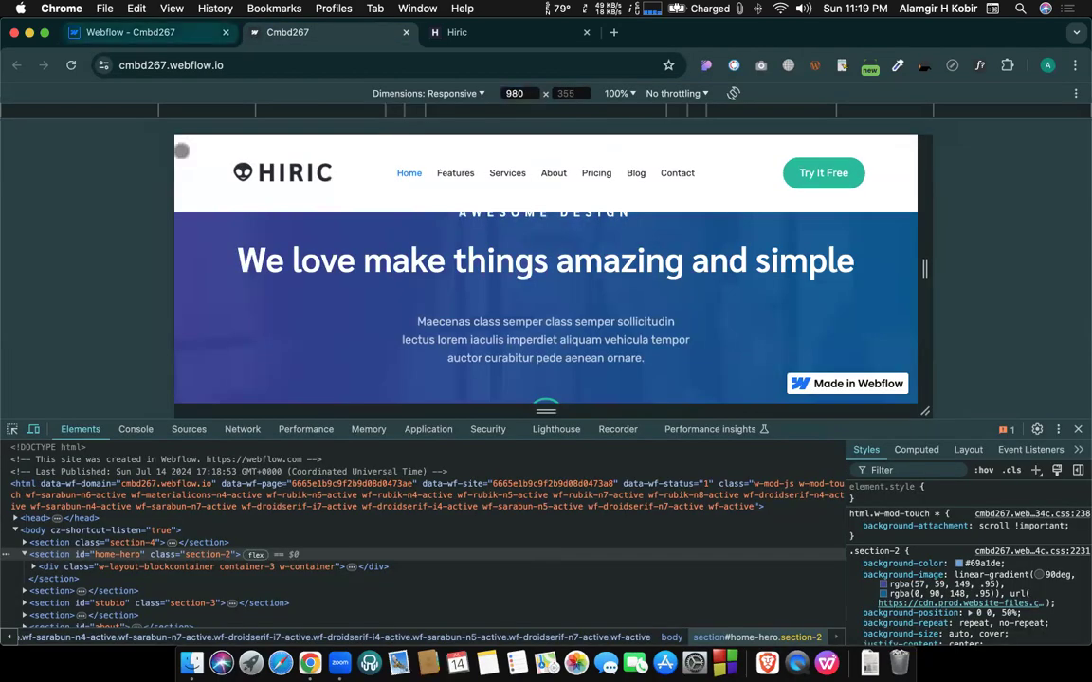
# Set the width of the header's HIRIC logo image to 70% at the tablet breakpoint.
pyautogui.click(162, 31)
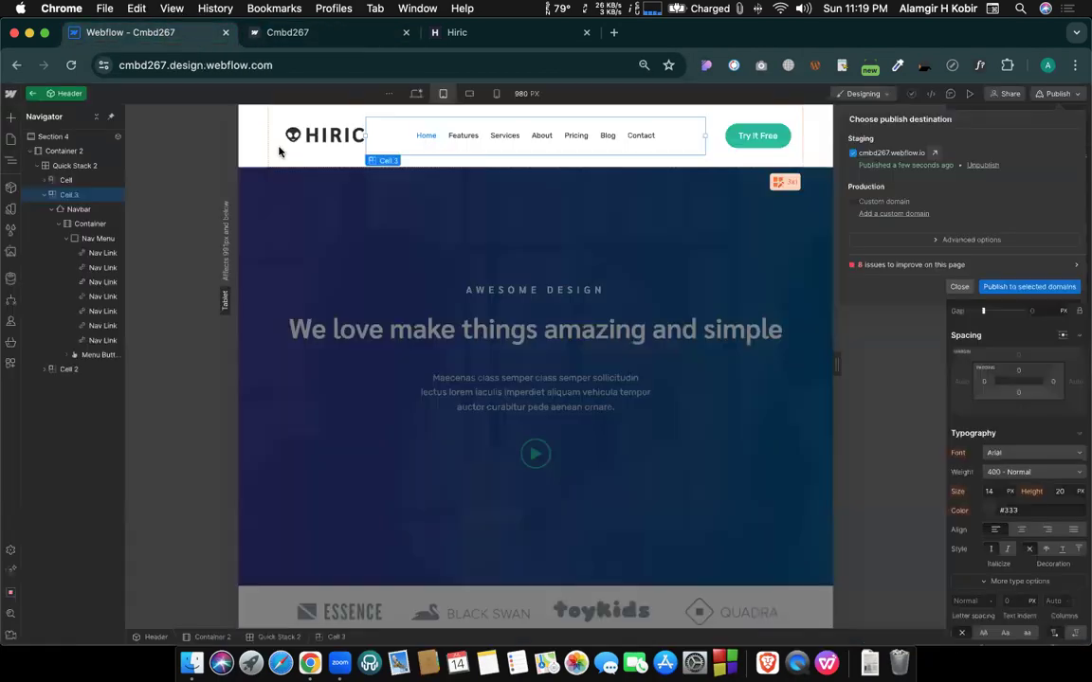
pyautogui.click(333, 143)
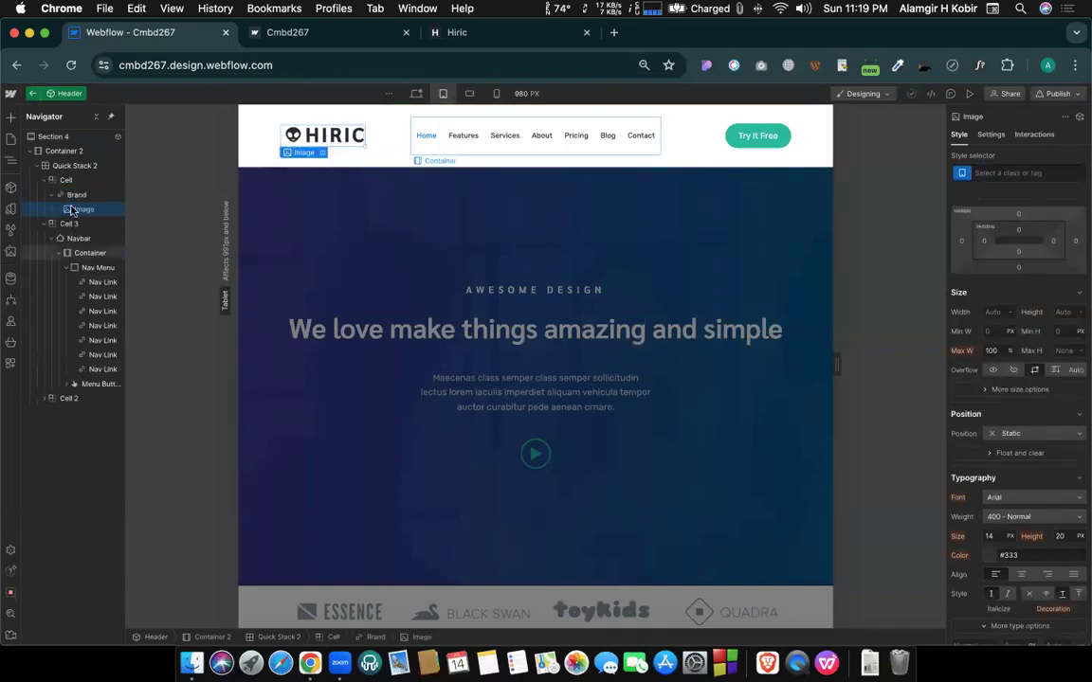
pyautogui.click(72, 195)
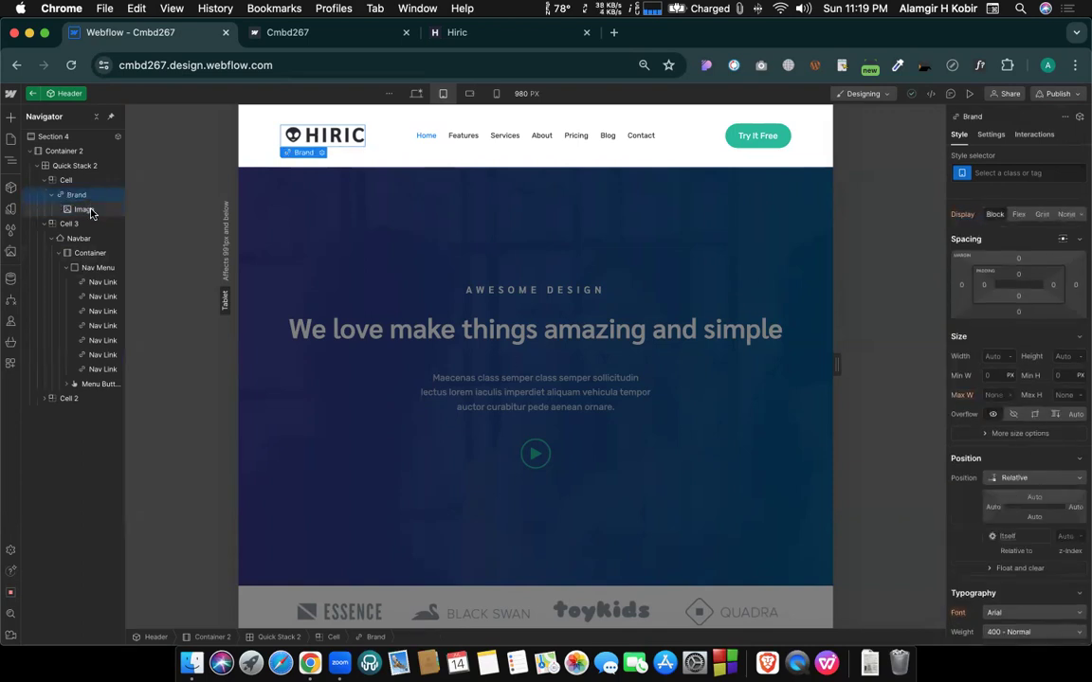
pyautogui.click(90, 211)
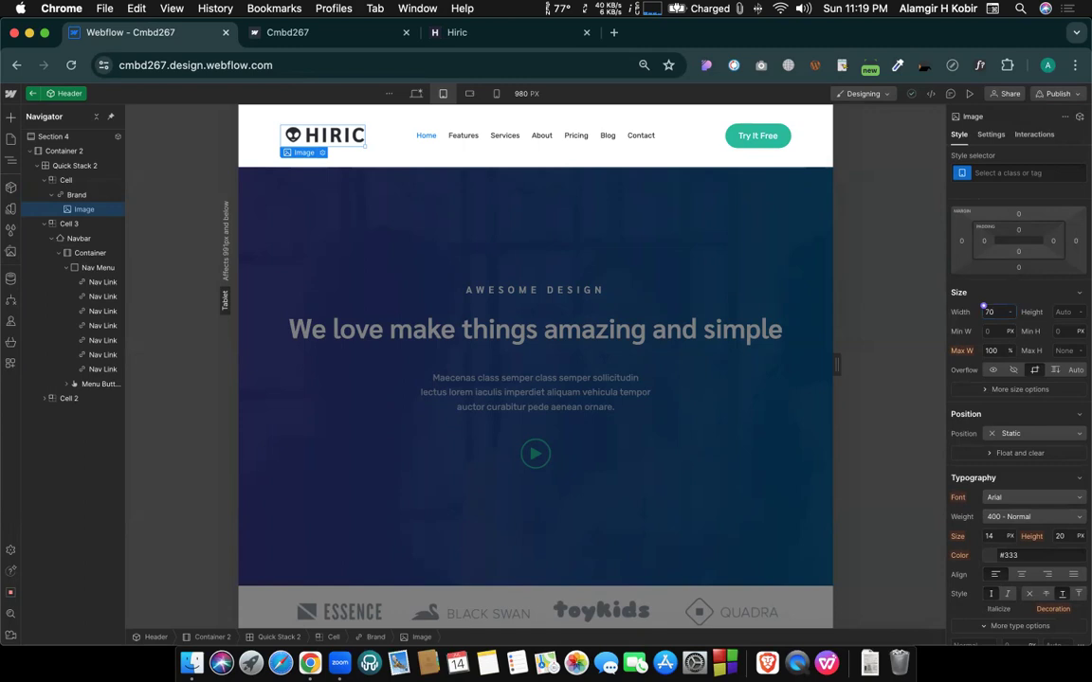
pyautogui.press('Return')
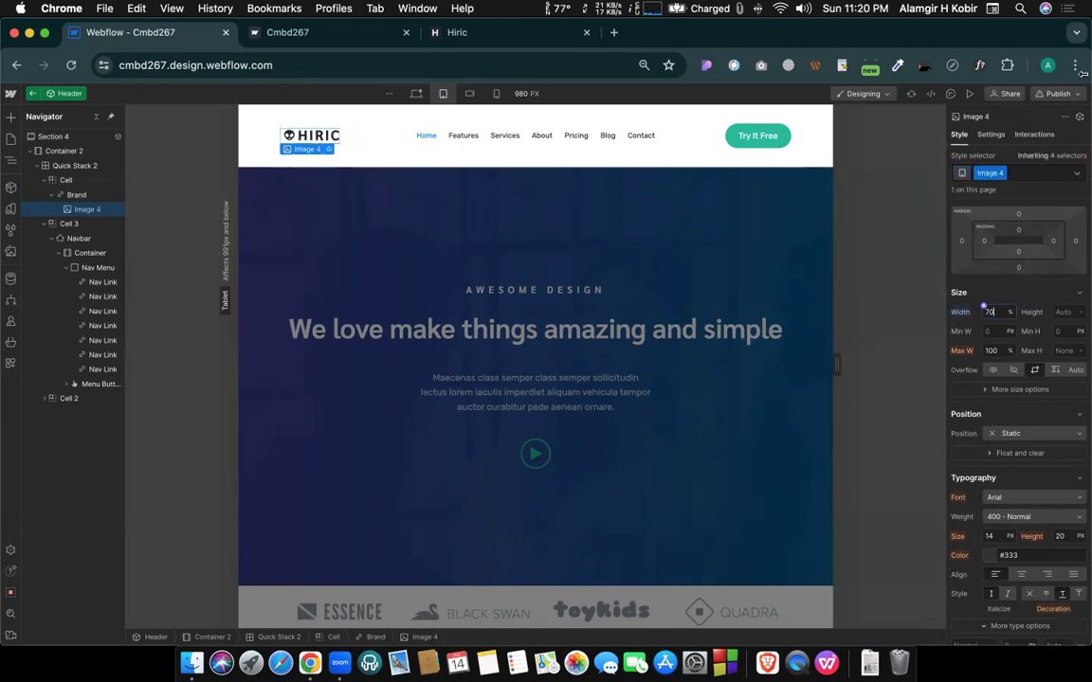
# Publish the logo change to the cmbd267.webflow.io staging domain and reload the published page to check the header.
pyautogui.click(1058, 93)
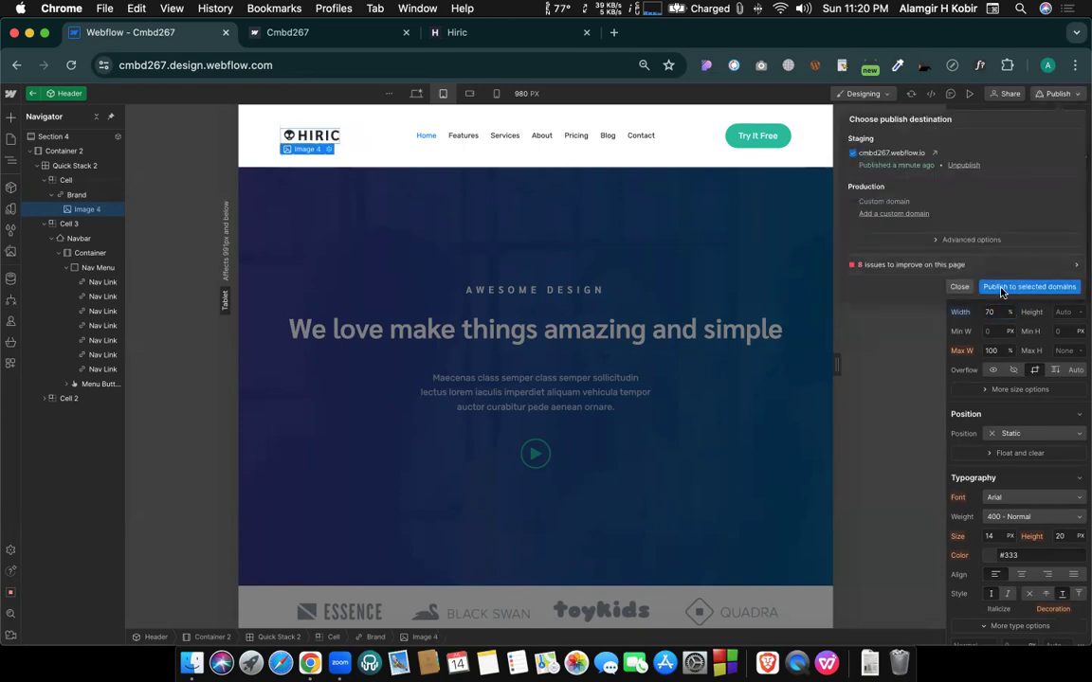
pyautogui.click(327, 33)
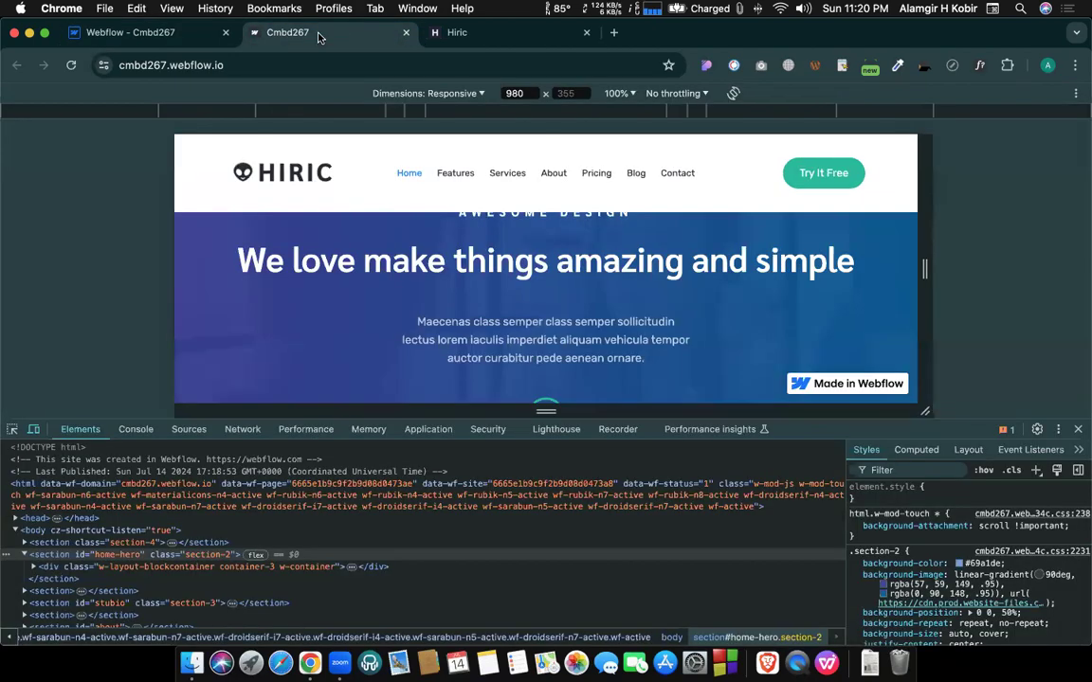
pyautogui.click(151, 31)
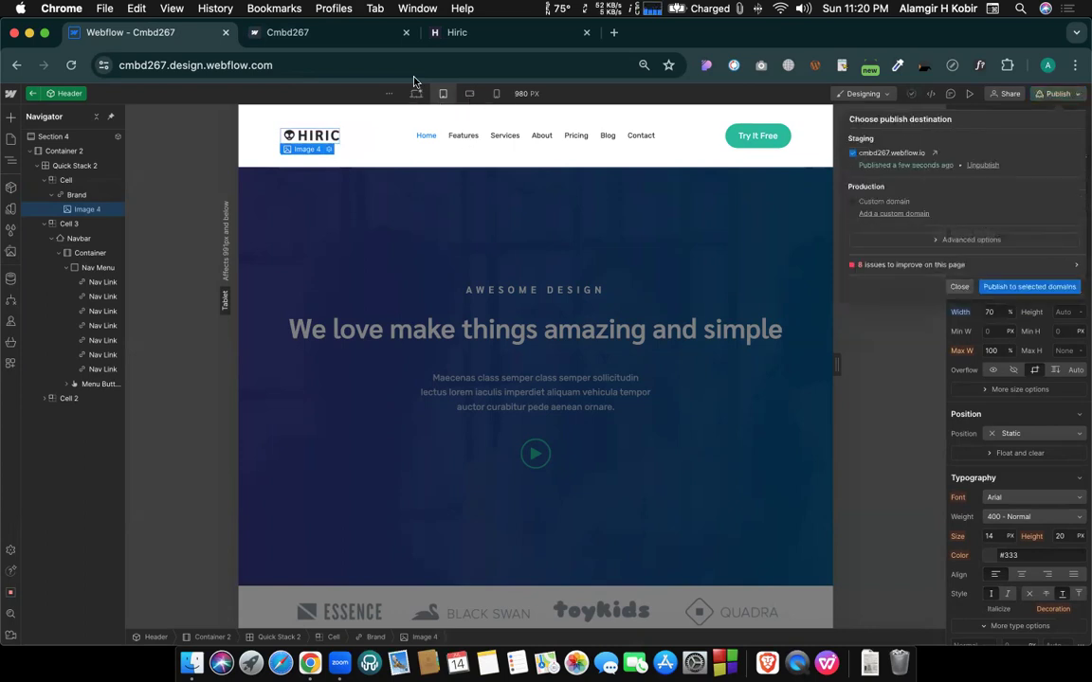
pyautogui.click(276, 34)
pyautogui.press('super+r')
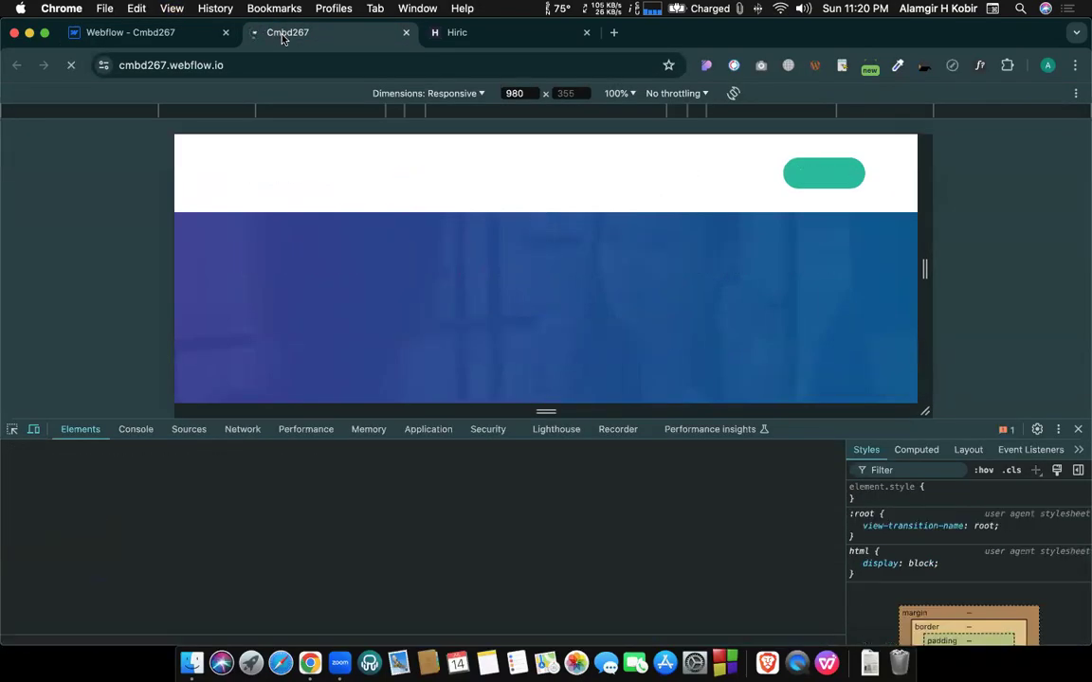
pyautogui.click(137, 34)
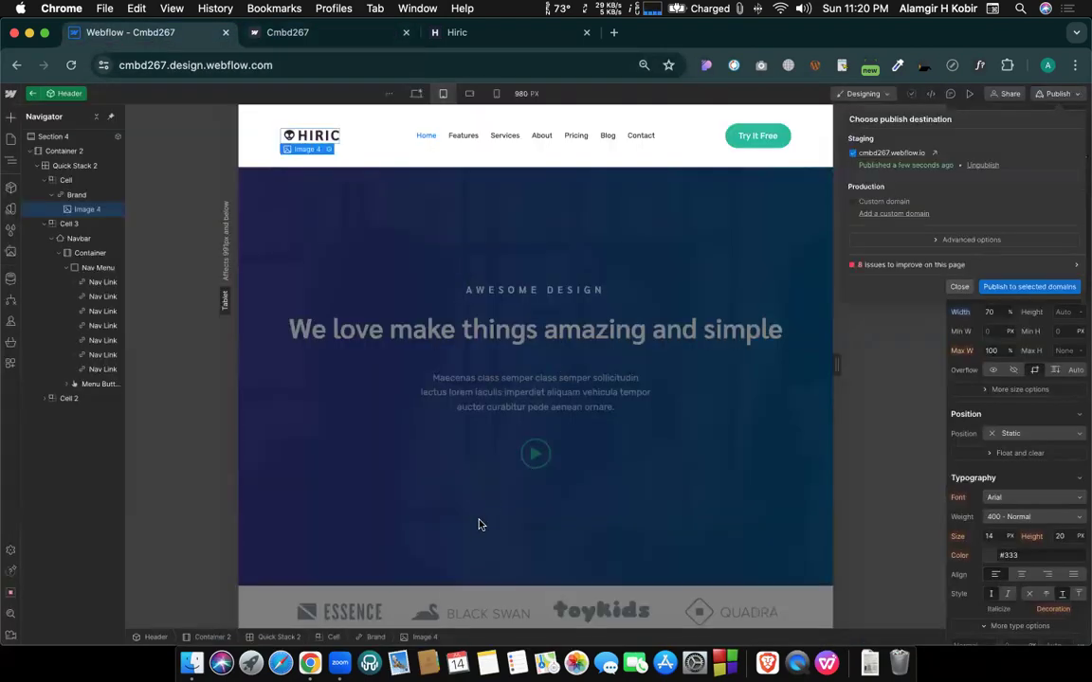
pyautogui.click(439, 272)
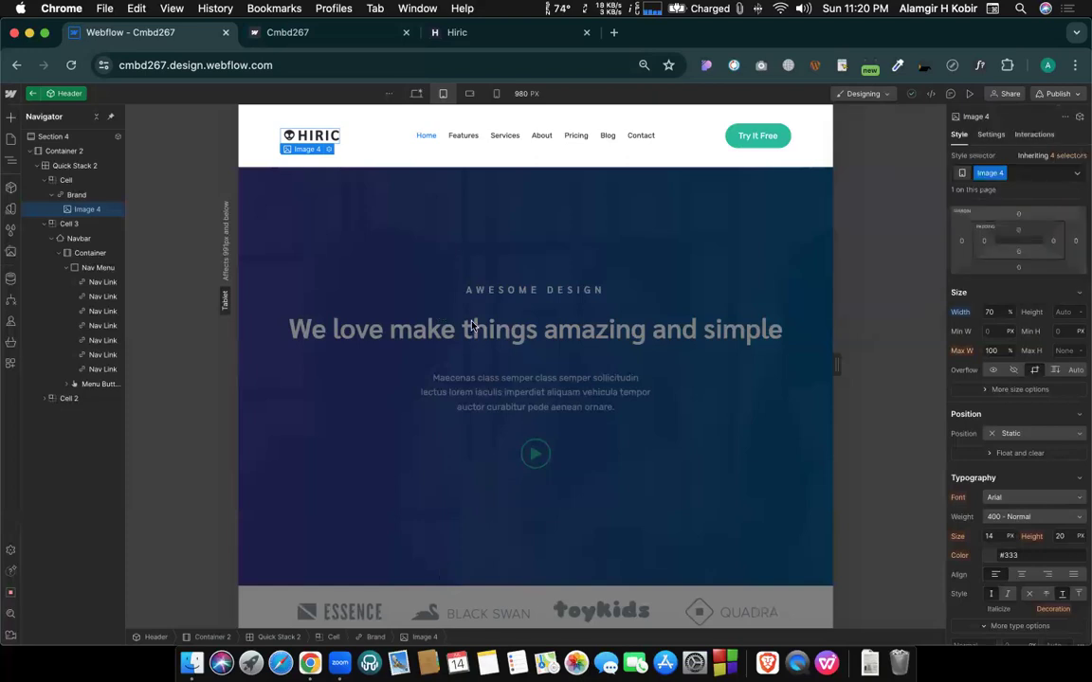
# Compare the AWESOME DESIGN text's typography with the reference Hiric page, and review the rest of the Home page at tablet size.
pyautogui.click(447, 34)
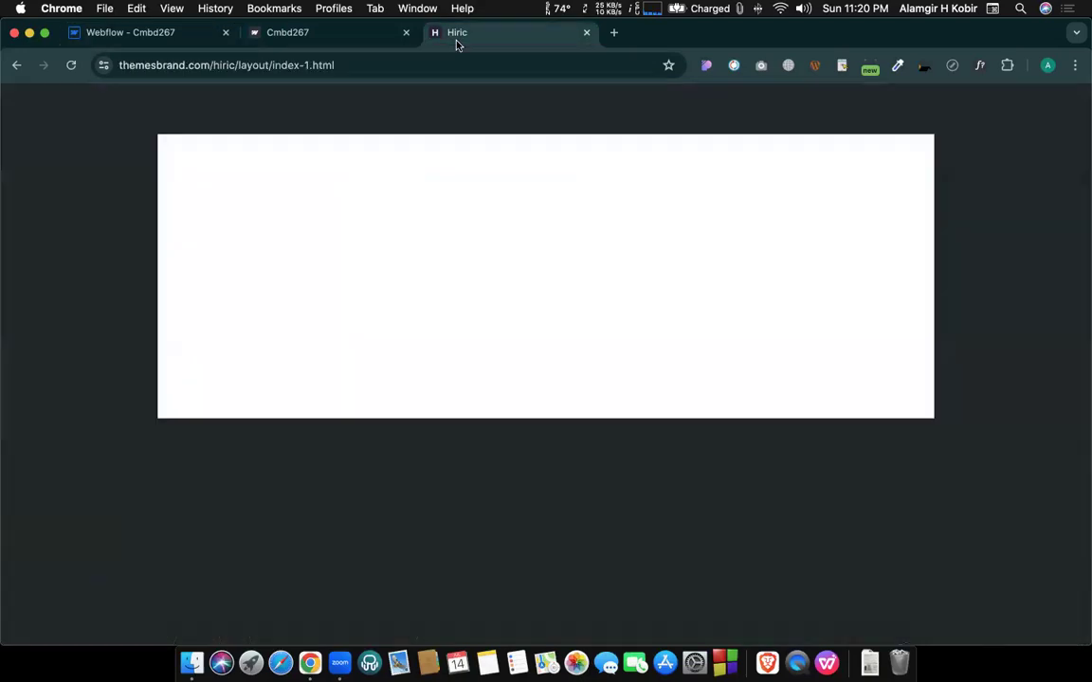
pyautogui.click(163, 34)
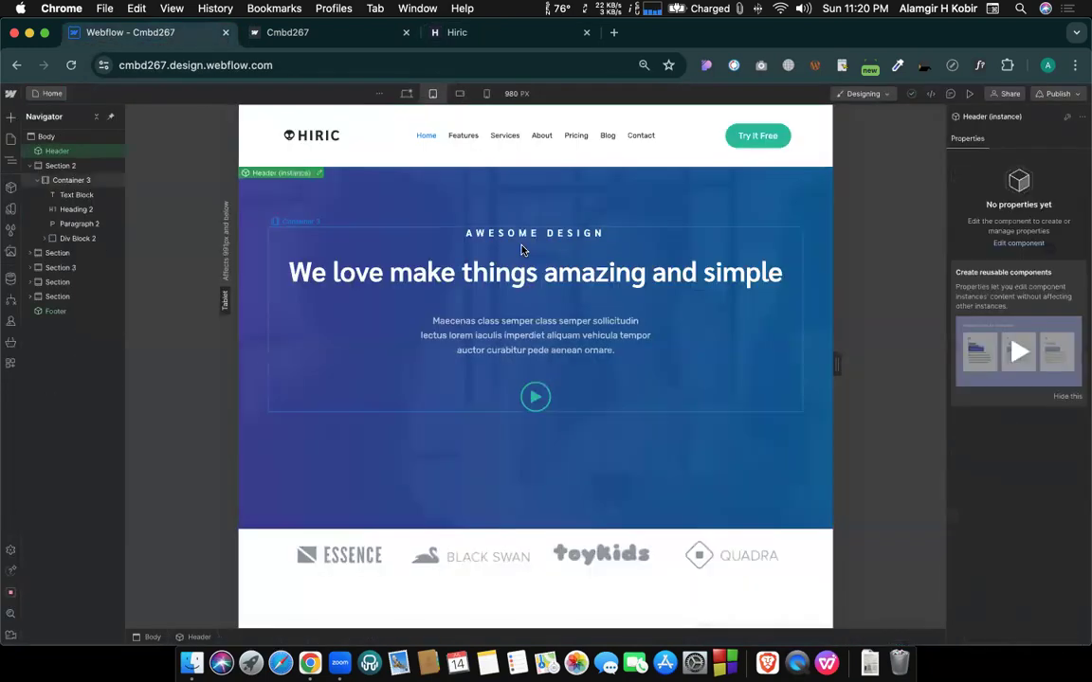
pyautogui.click(520, 249)
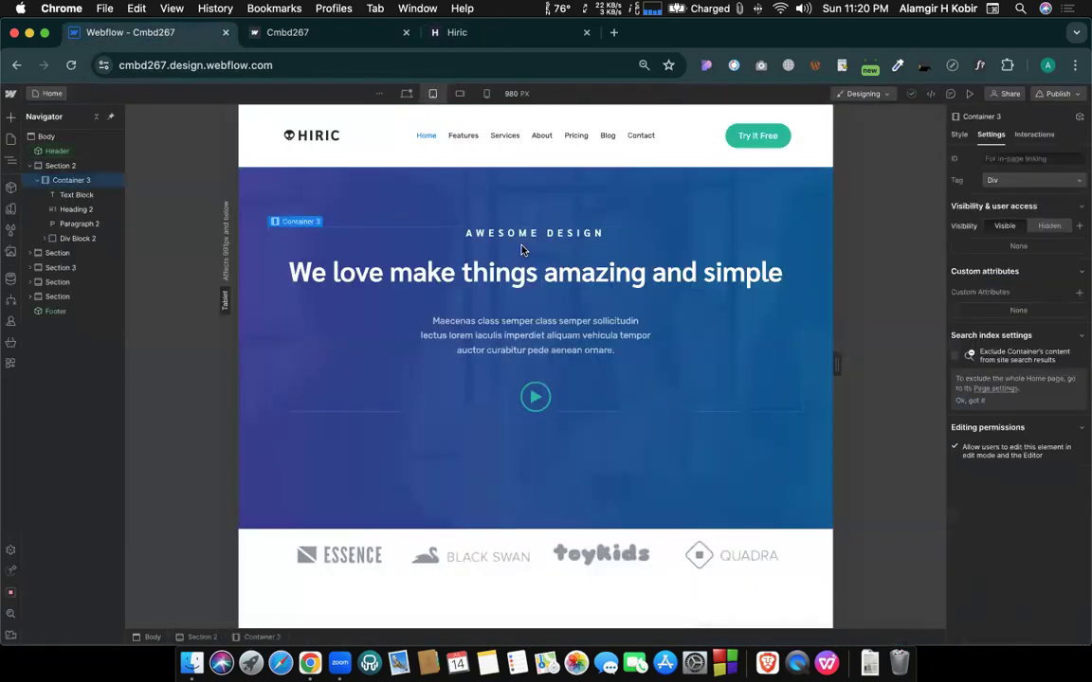
pyautogui.click(480, 36)
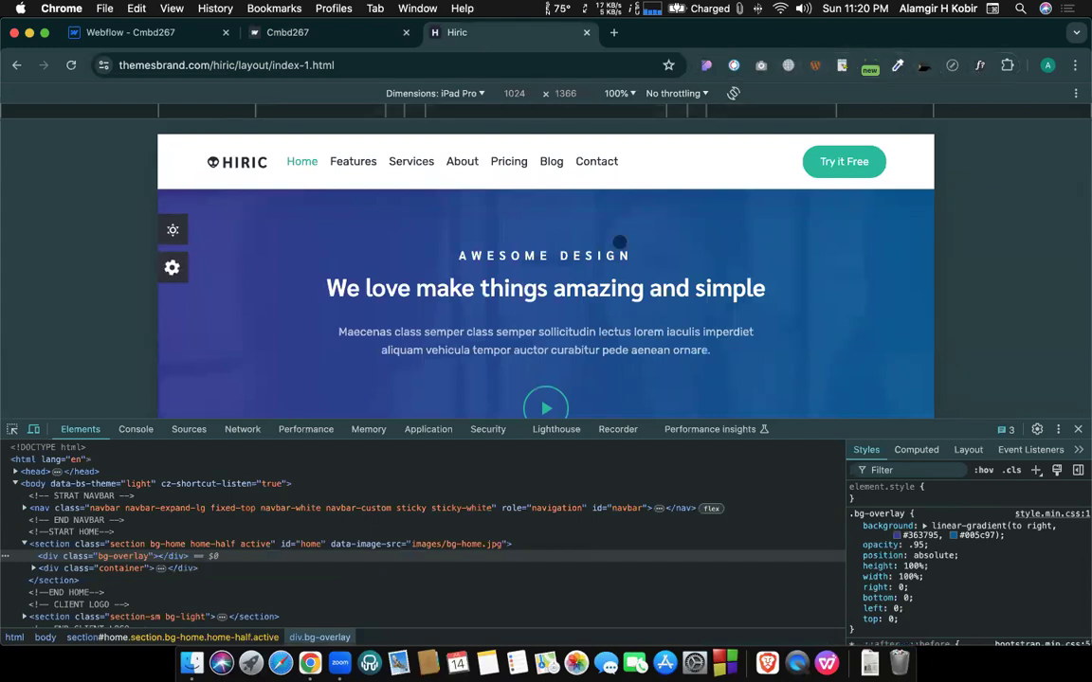
pyautogui.click(580, 255)
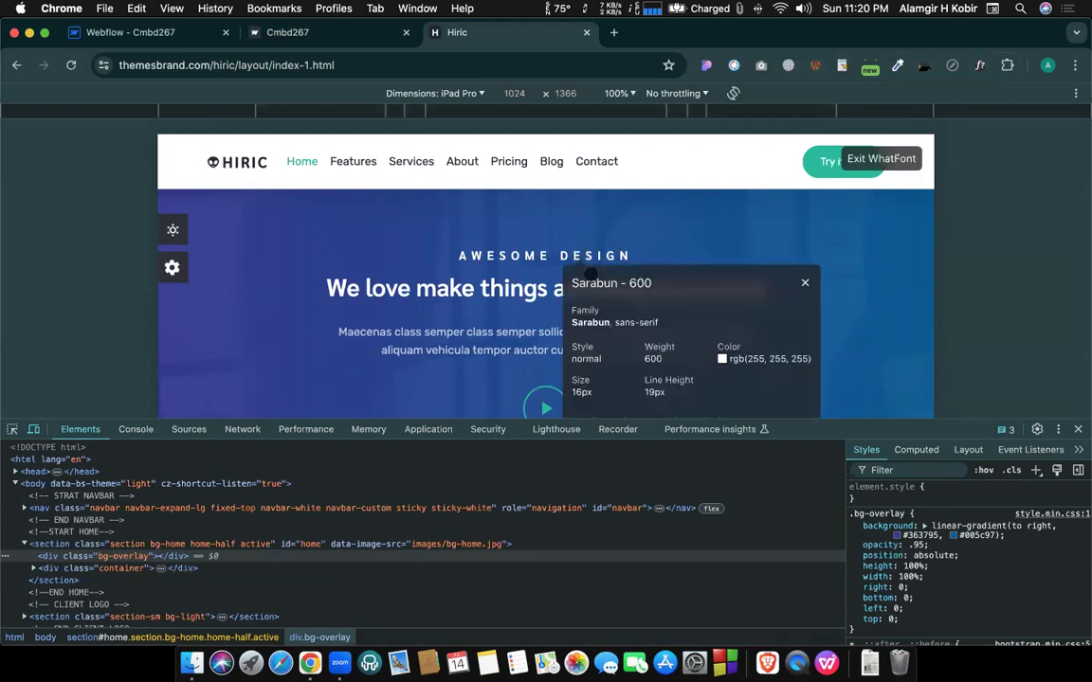
pyautogui.scroll(-1, 522, 347)
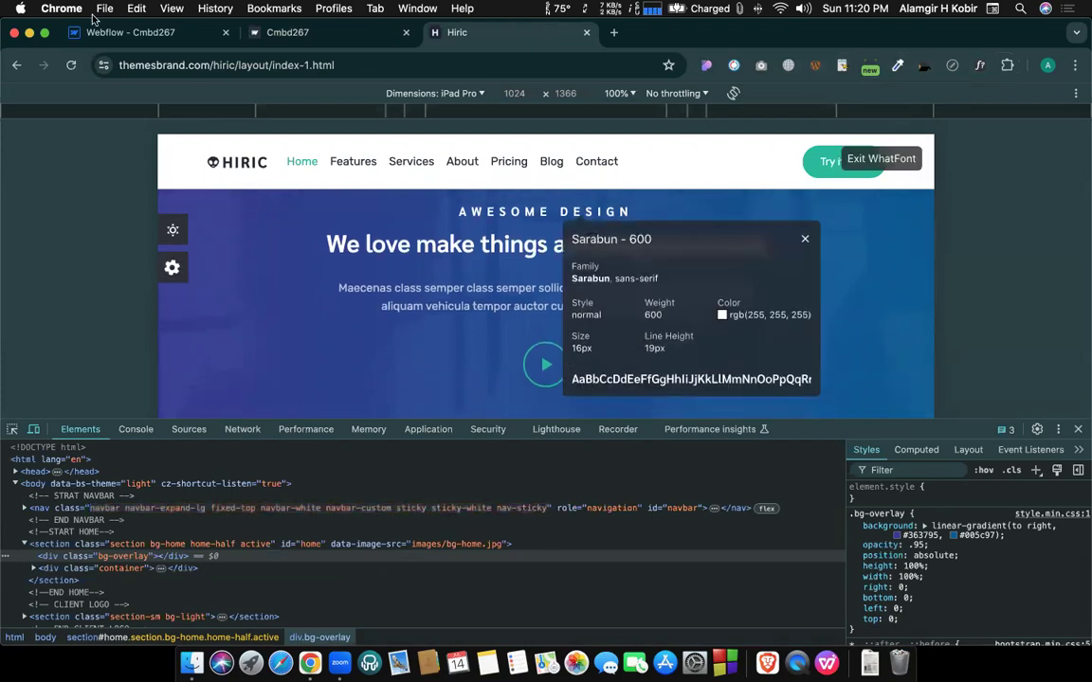
pyautogui.click(132, 33)
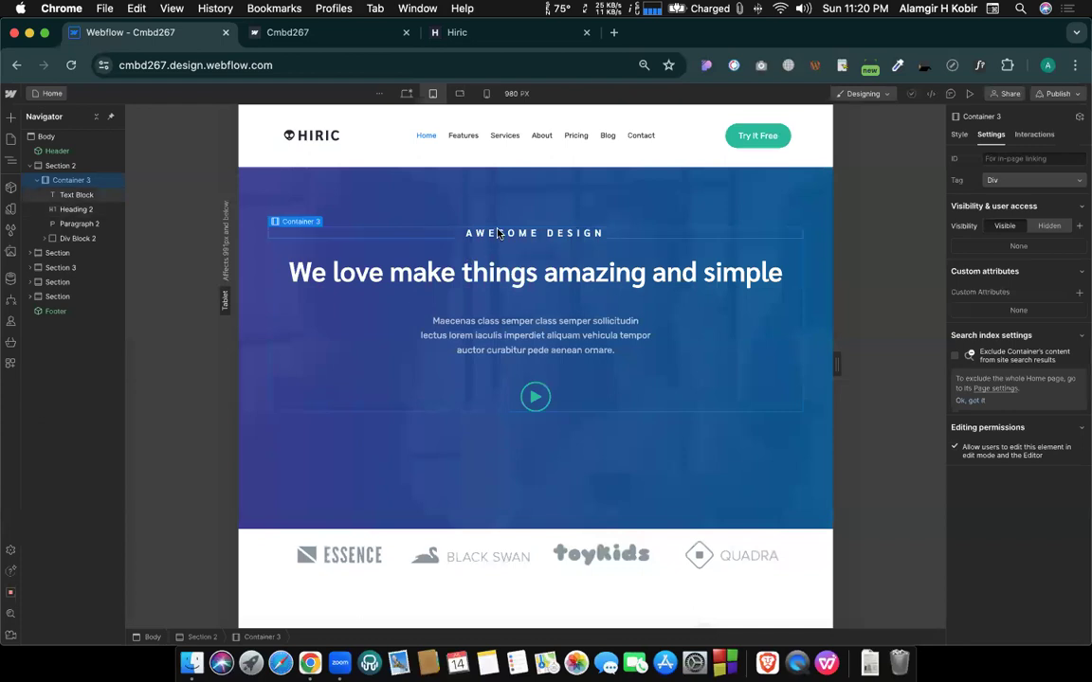
pyautogui.click(504, 233)
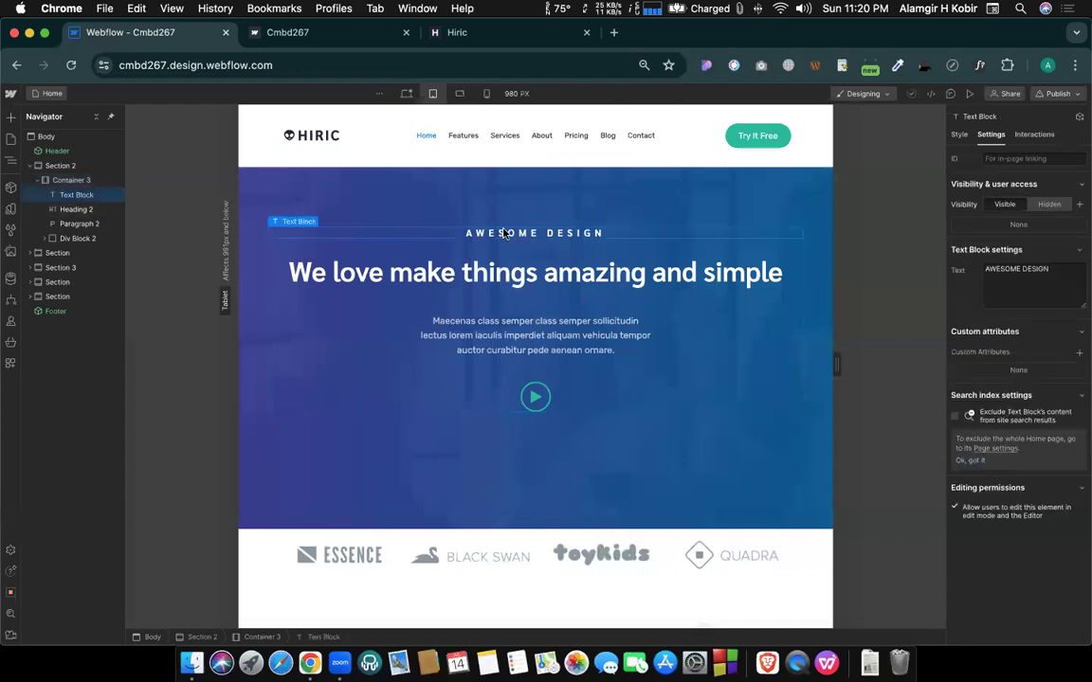
pyautogui.click(958, 135)
pyautogui.scroll(-2, 1038, 427)
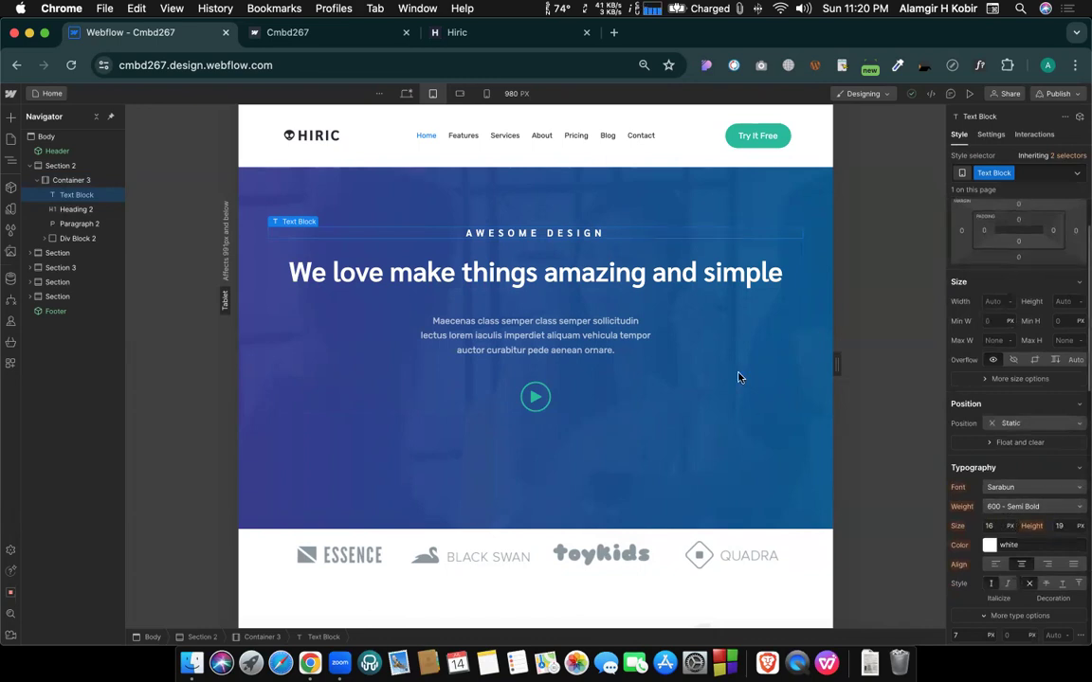
pyautogui.scroll(-2, 562, 306)
pyautogui.scroll(-20, 563, 305)
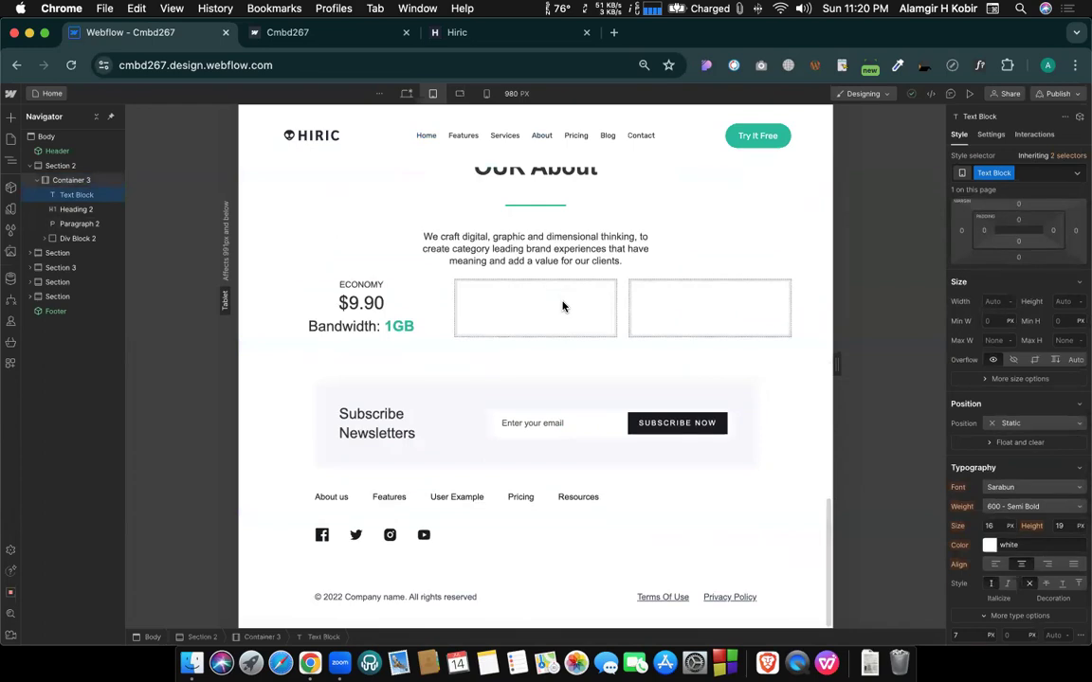
pyautogui.scroll(20, 563, 306)
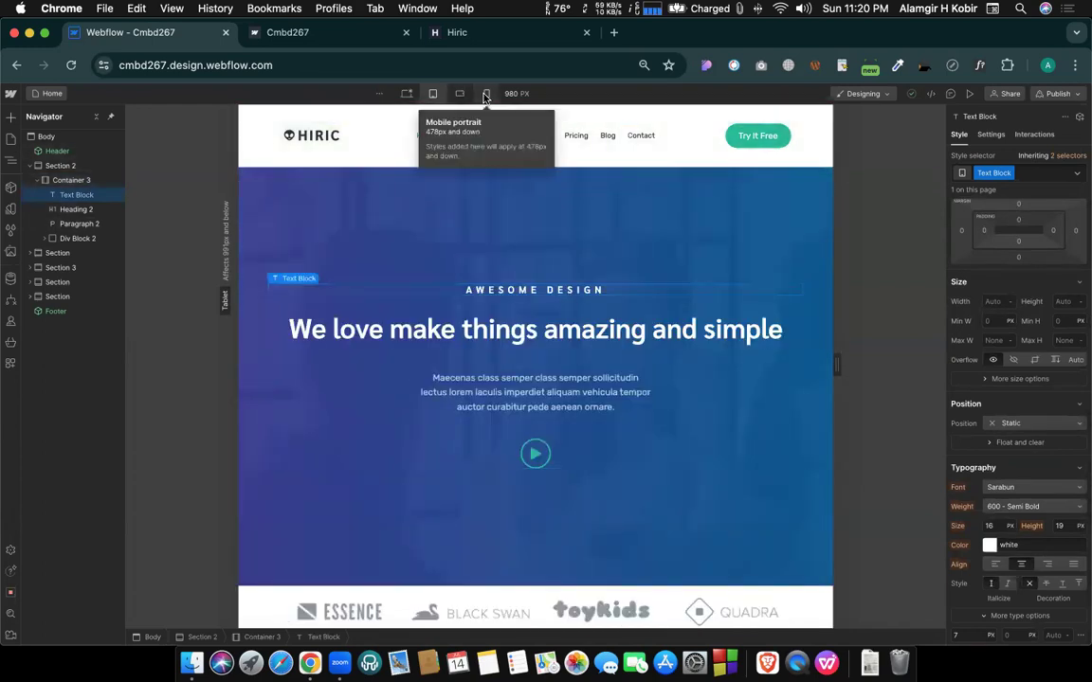
# Switch to the mobile portrait breakpoint, widen the canvas to 414 px and open the Header component for editing.
pyautogui.click(487, 94)
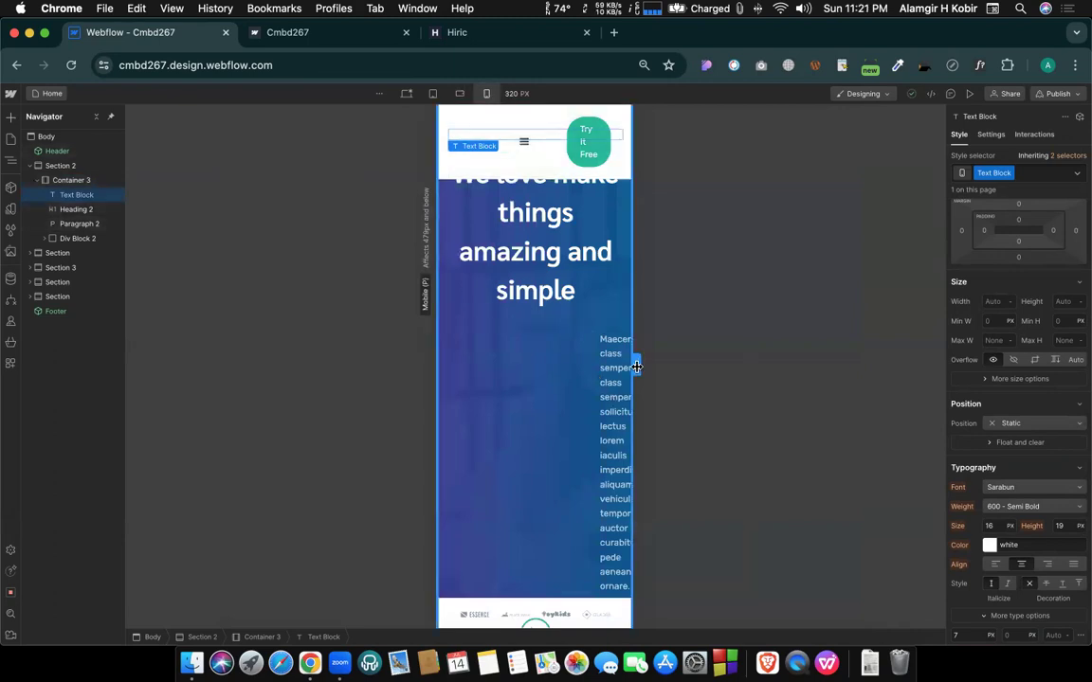
pyautogui.moveTo(636, 361); pyautogui.dragTo(665, 369)
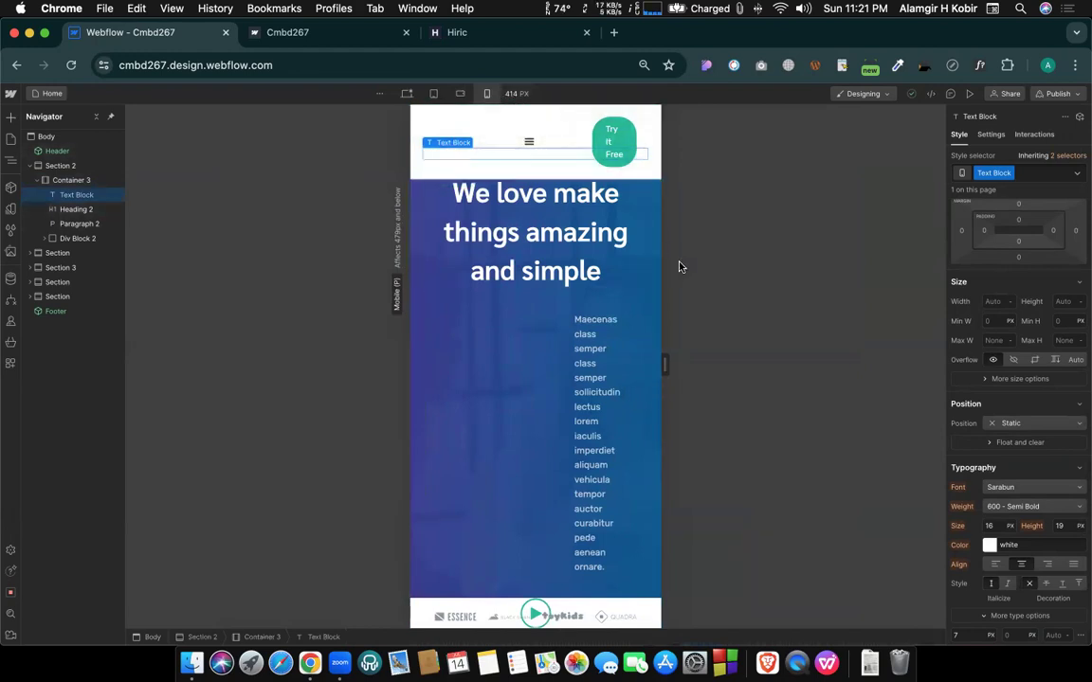
pyautogui.click(450, 144)
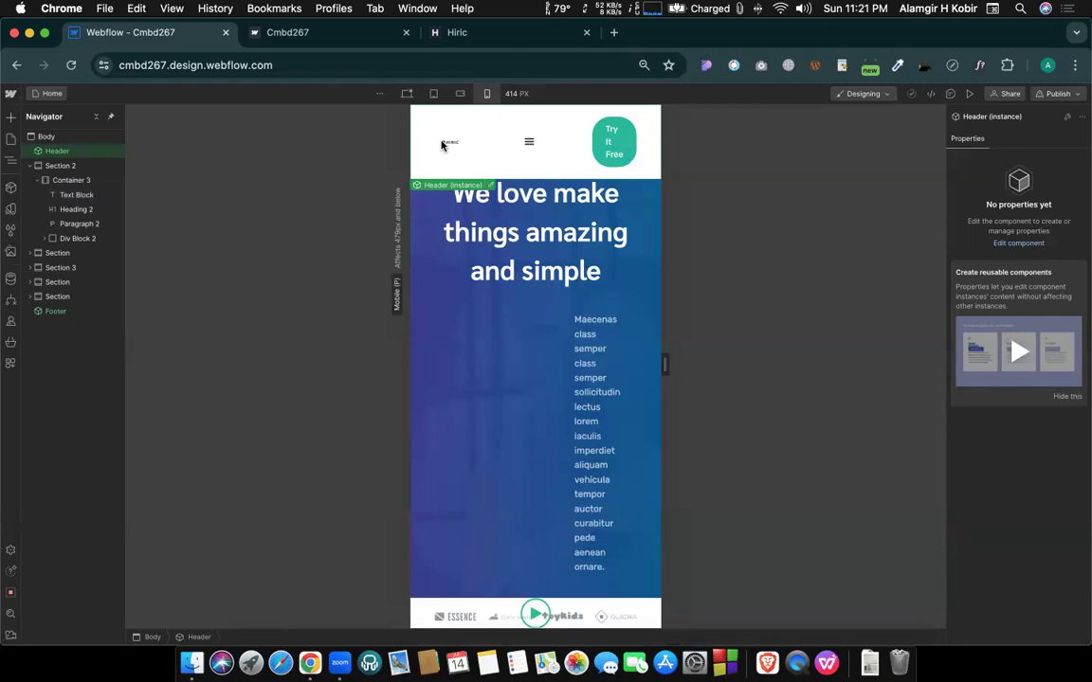
pyautogui.doubleClick(438, 150)
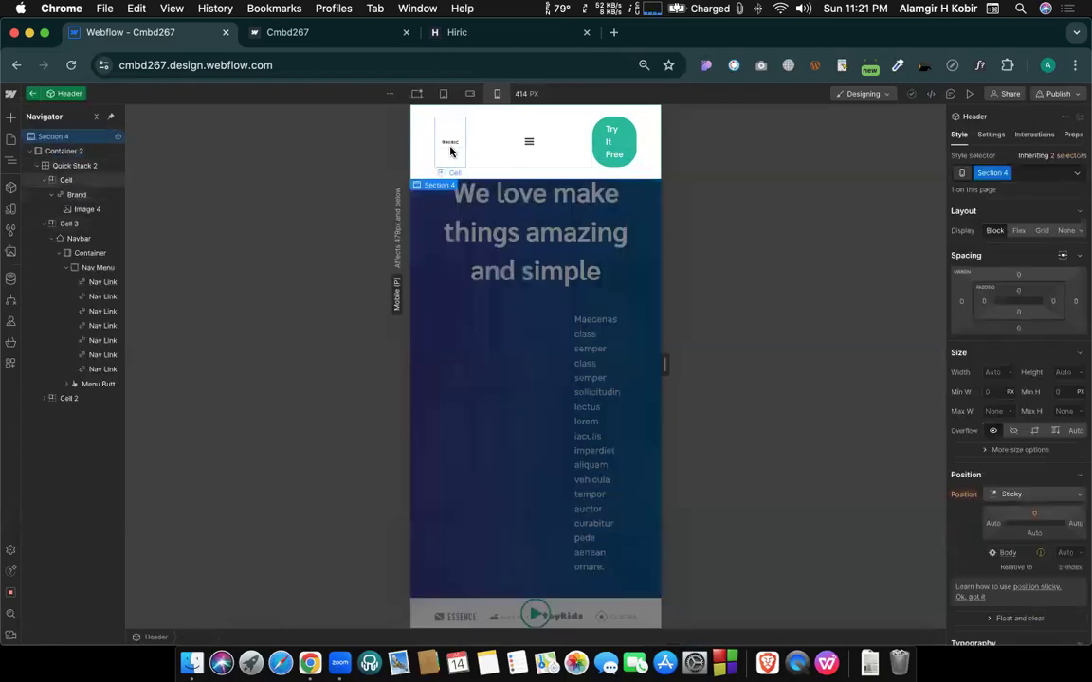
# Set the width of the header's HIRIC logo image to 100% at the mobile portrait breakpoint.
pyautogui.click(450, 147)
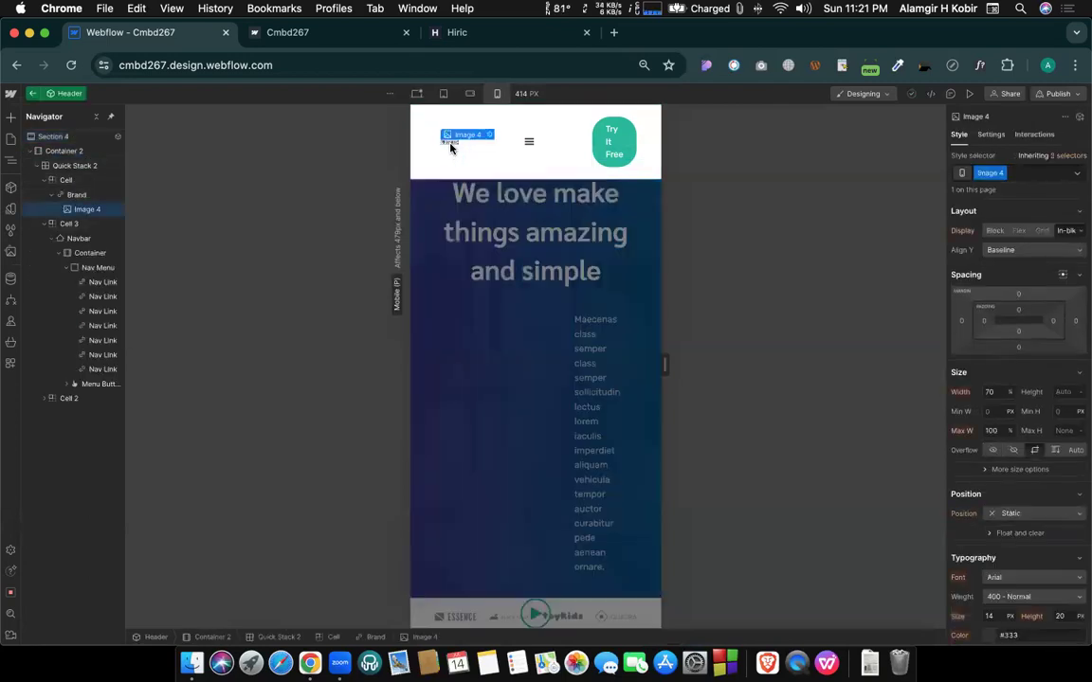
pyautogui.click(987, 393)
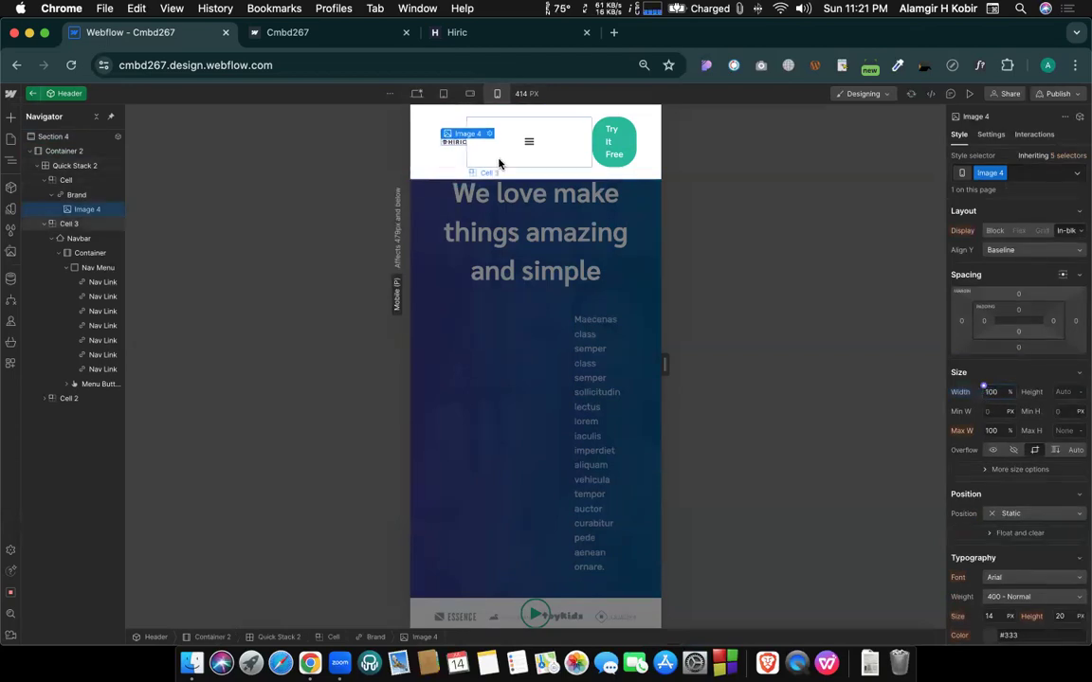
pyautogui.click(536, 152)
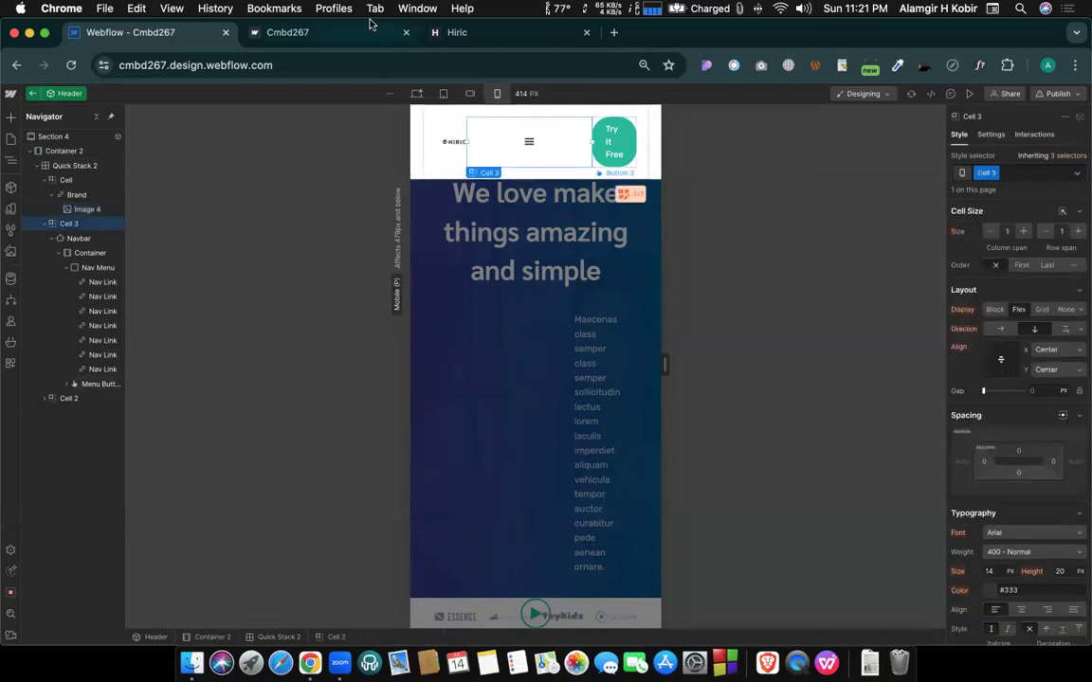
# Switch to the reference Hiric page and preview it as an iPhone 14 Pro Max at 100% zoom to examine its mobile header.
pyautogui.click(471, 32)
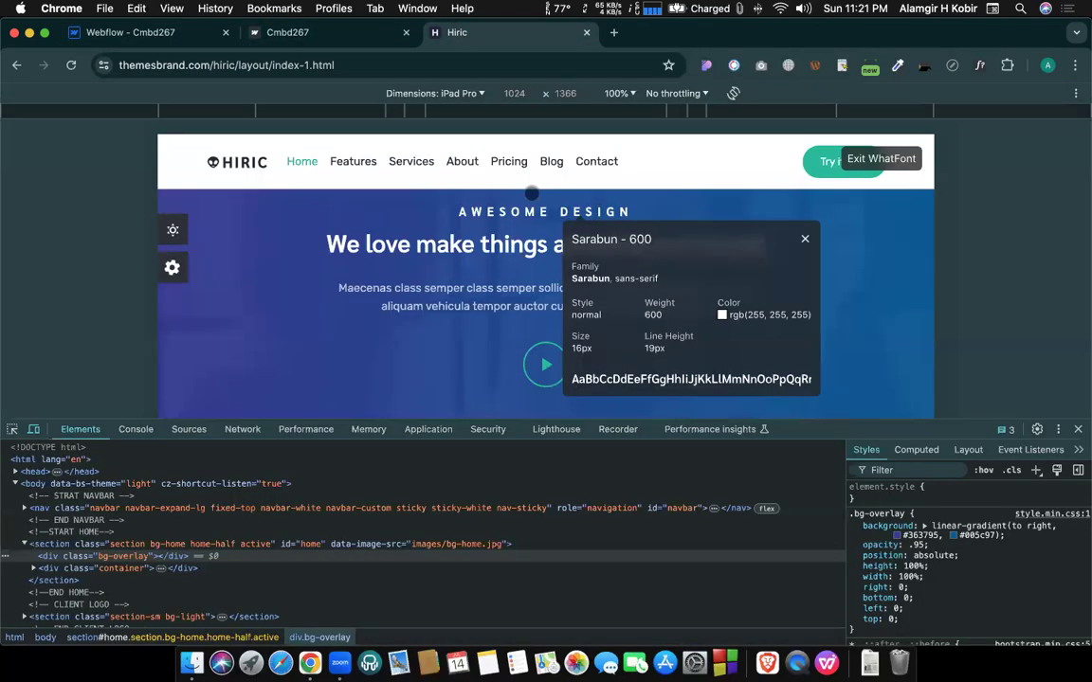
pyautogui.click(437, 94)
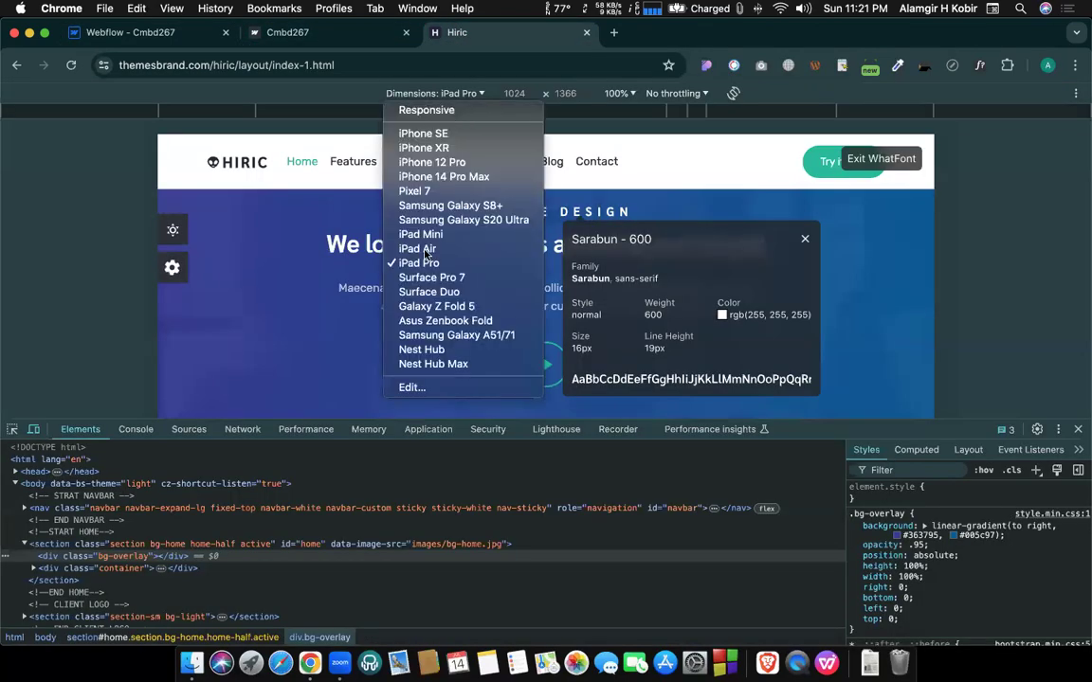
pyautogui.click(438, 176)
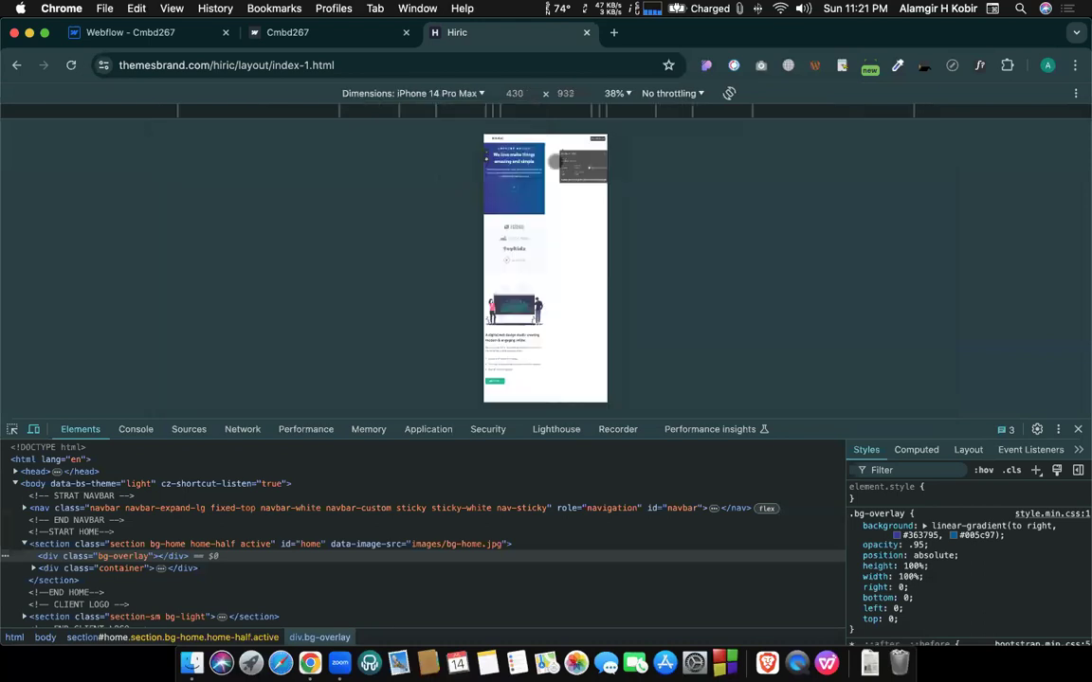
pyautogui.click(614, 93)
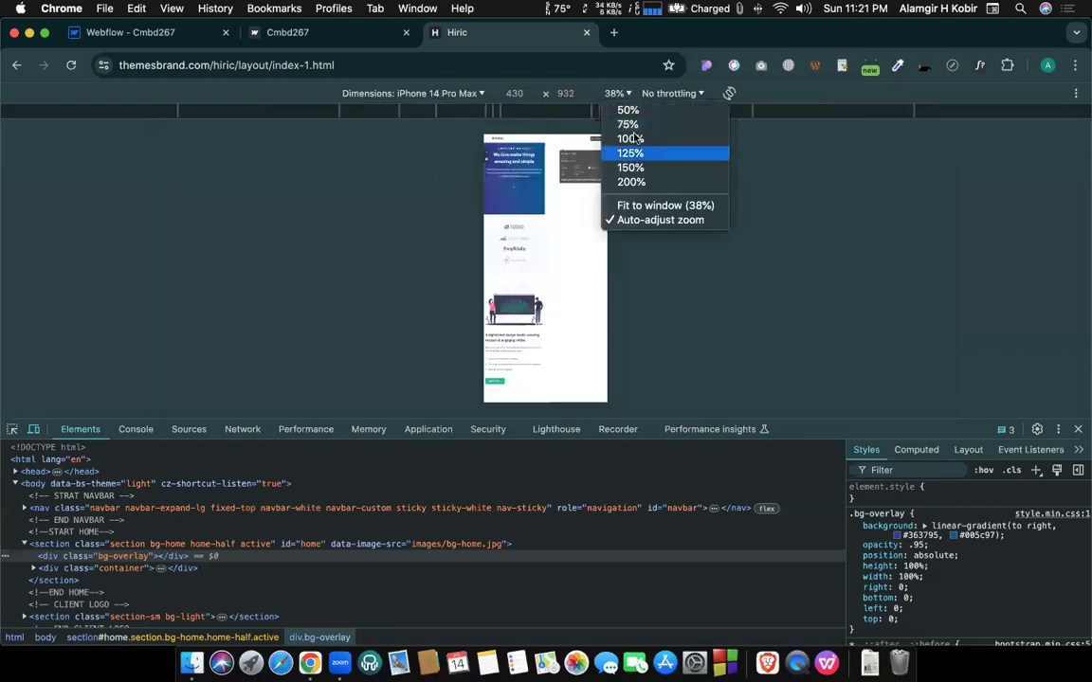
pyautogui.click(632, 139)
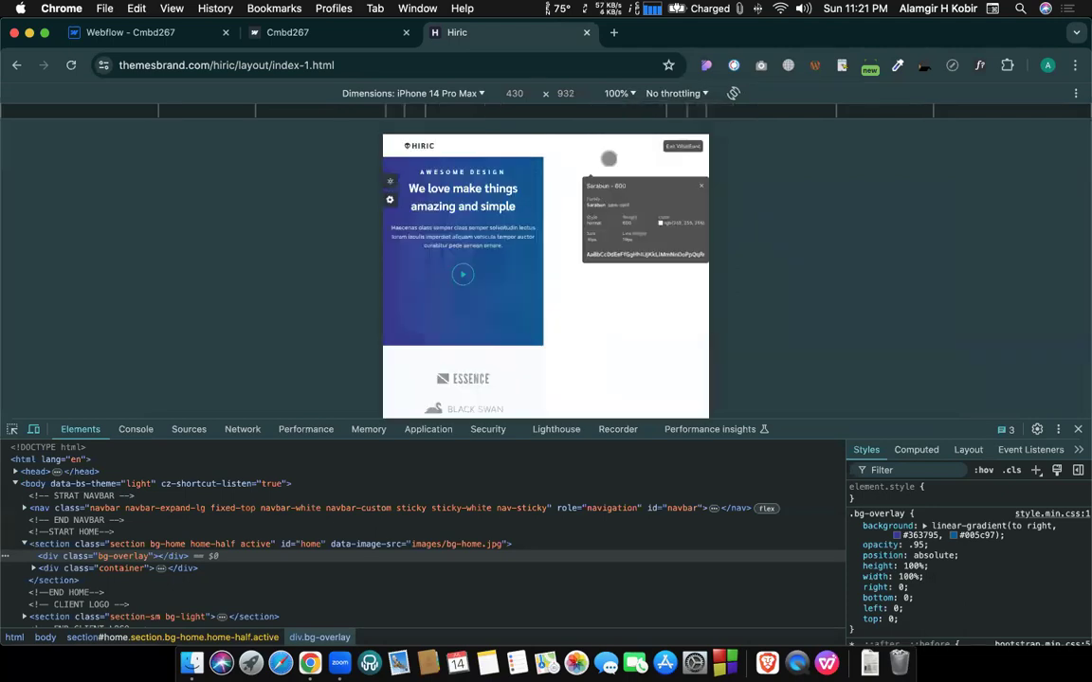
# Reload the Hiric reference page to examine its mobile header, and return to the header component in the Webflow project.
pyautogui.press('super+r')
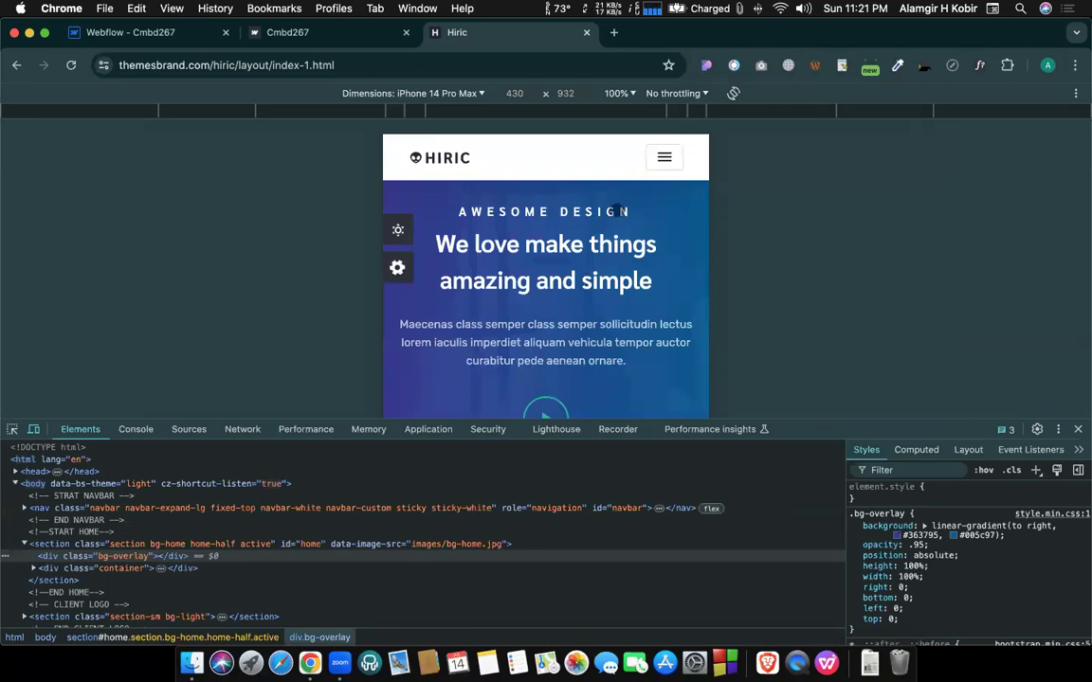
pyautogui.scroll(1, 640, 176)
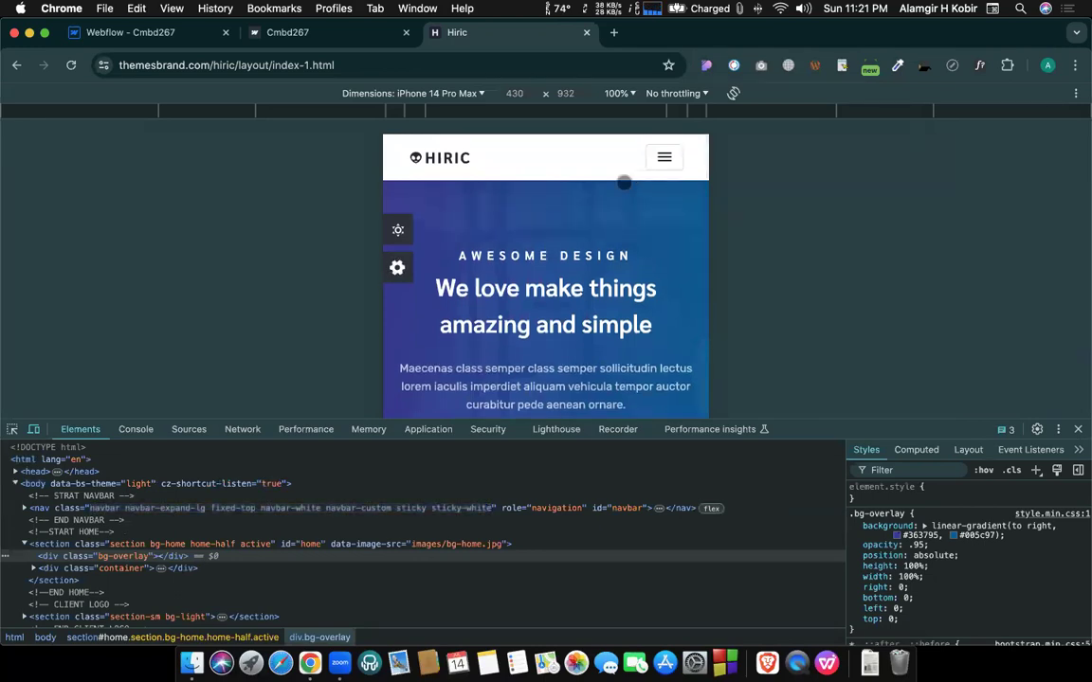
pyautogui.click(155, 37)
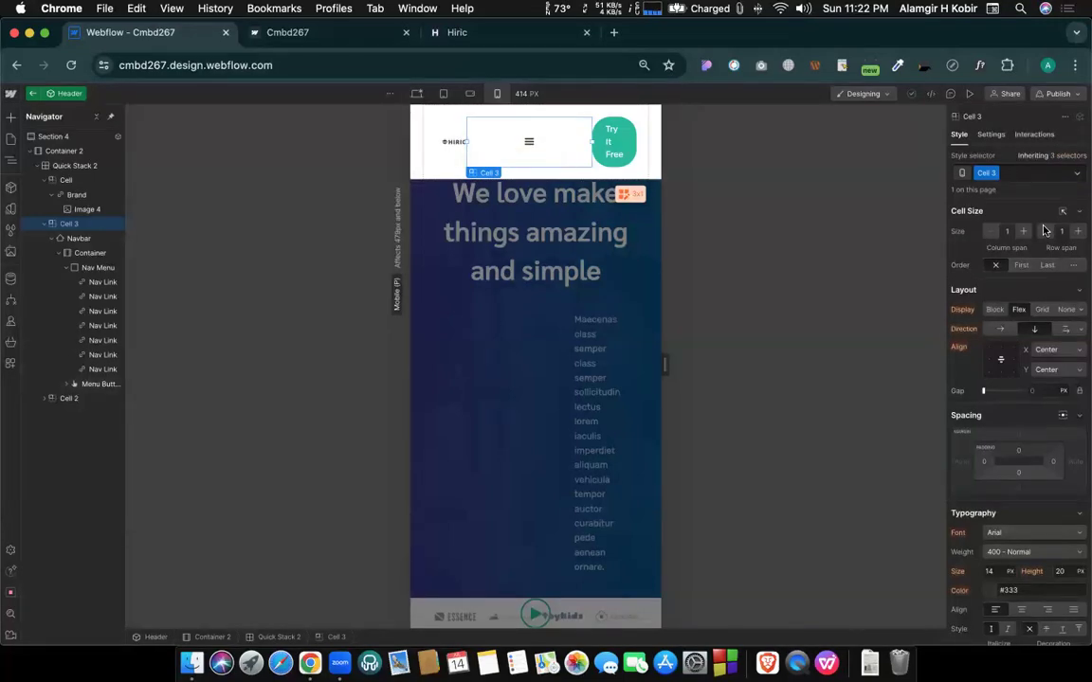
pyautogui.scroll(-2, 970, 379)
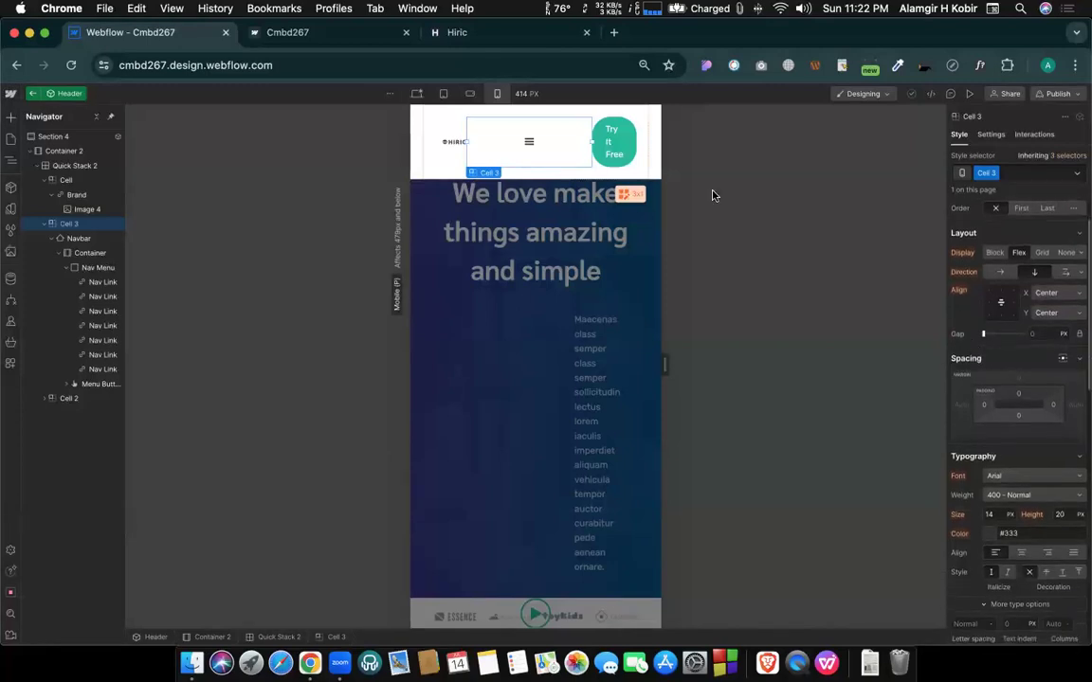
# Examine the typography settings of the Features nav link at the tablet breakpoint.
pyautogui.click(442, 94)
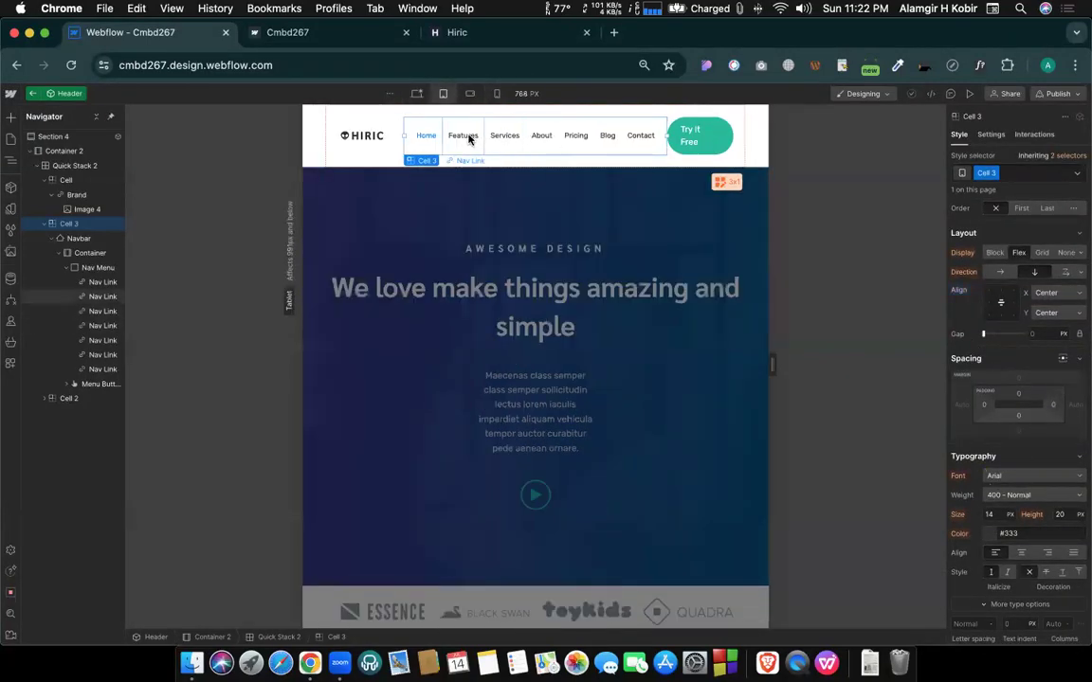
pyautogui.click(469, 138)
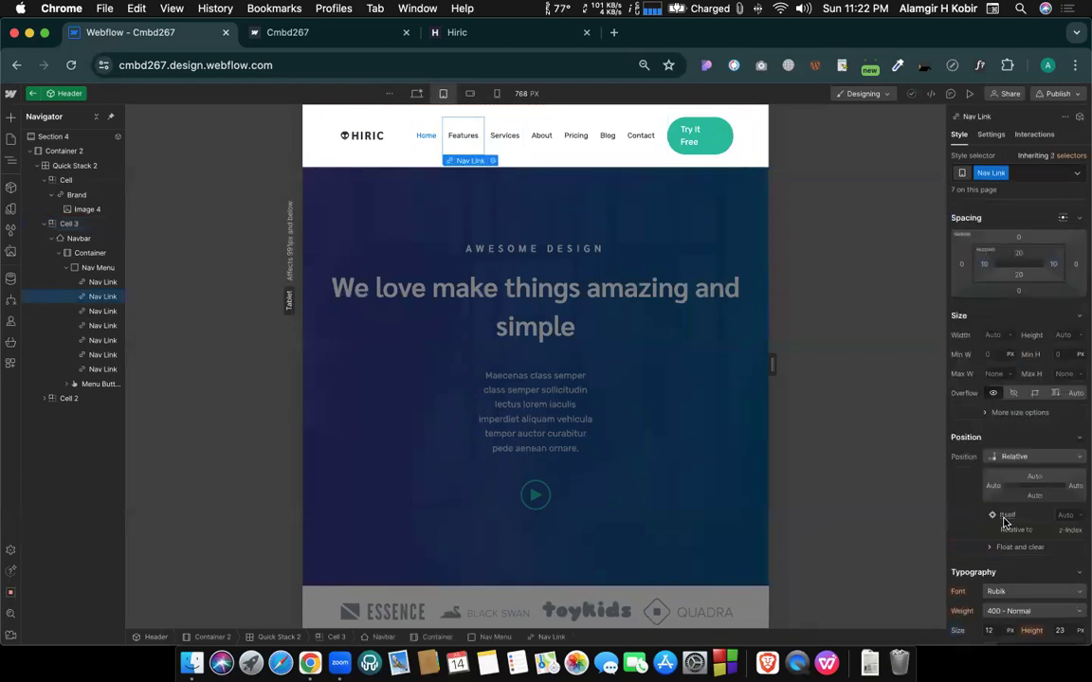
pyautogui.scroll(-2, 1004, 523)
pyautogui.scroll(2, 976, 475)
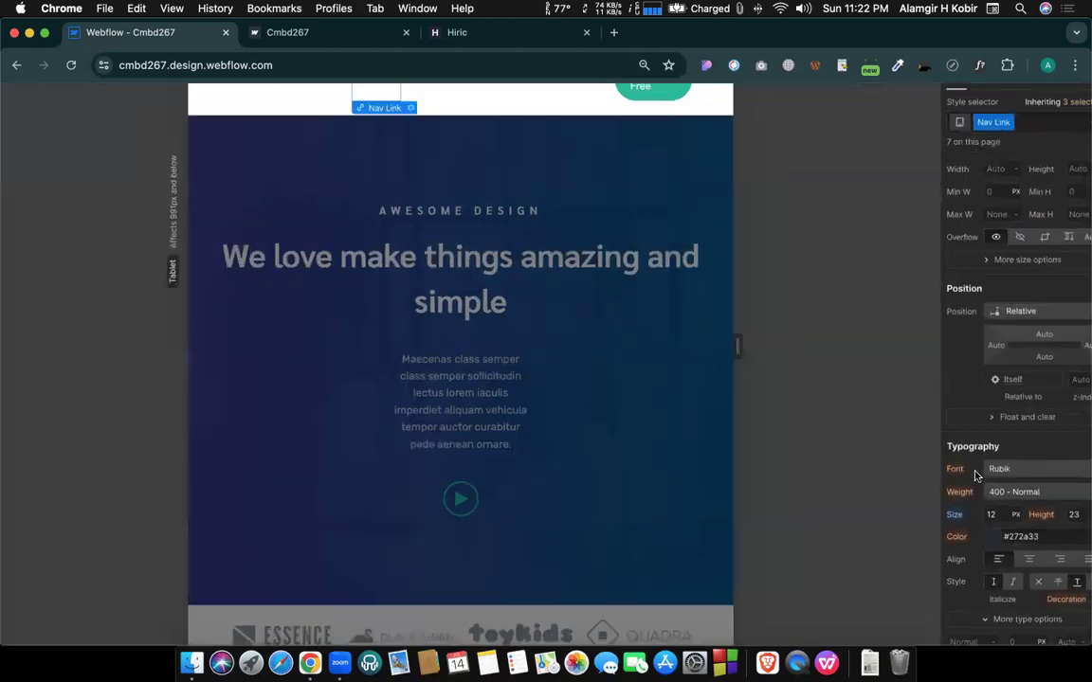
pyautogui.scroll(-3, 976, 476)
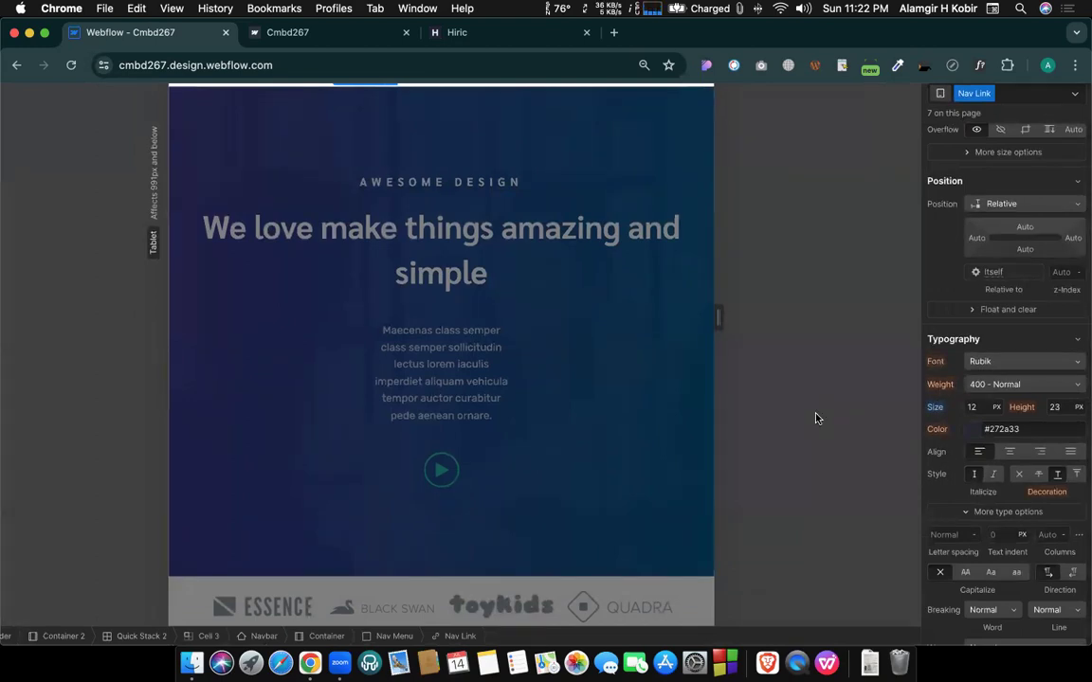
pyautogui.click(934, 409)
pyautogui.scroll(2, 505, 311)
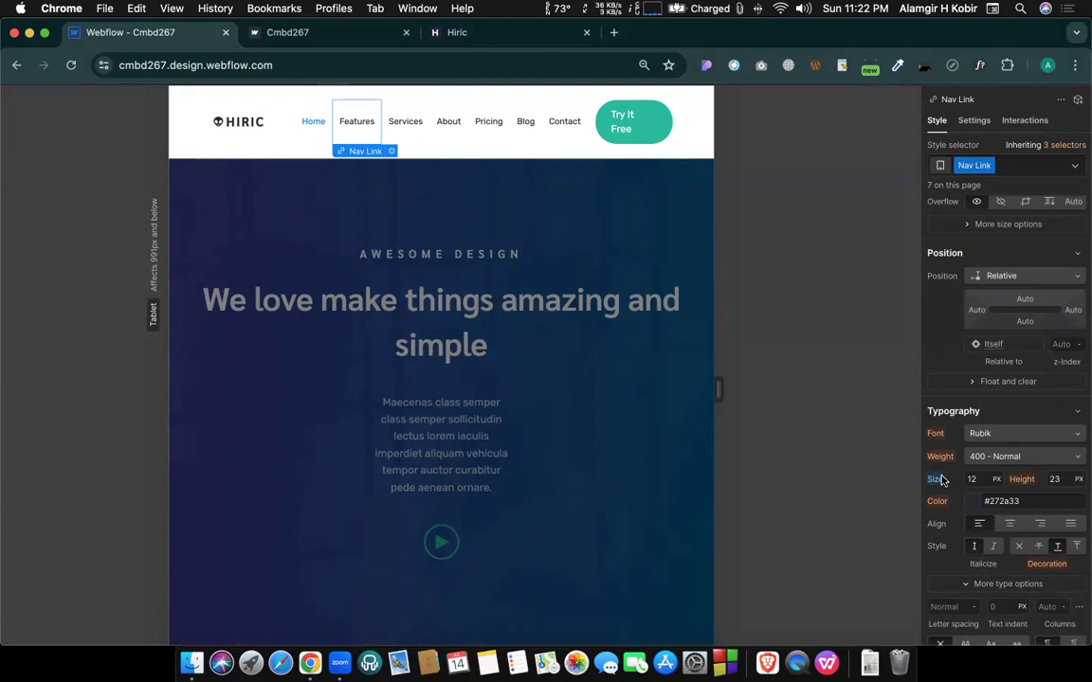
pyautogui.scroll(2, 635, 338)
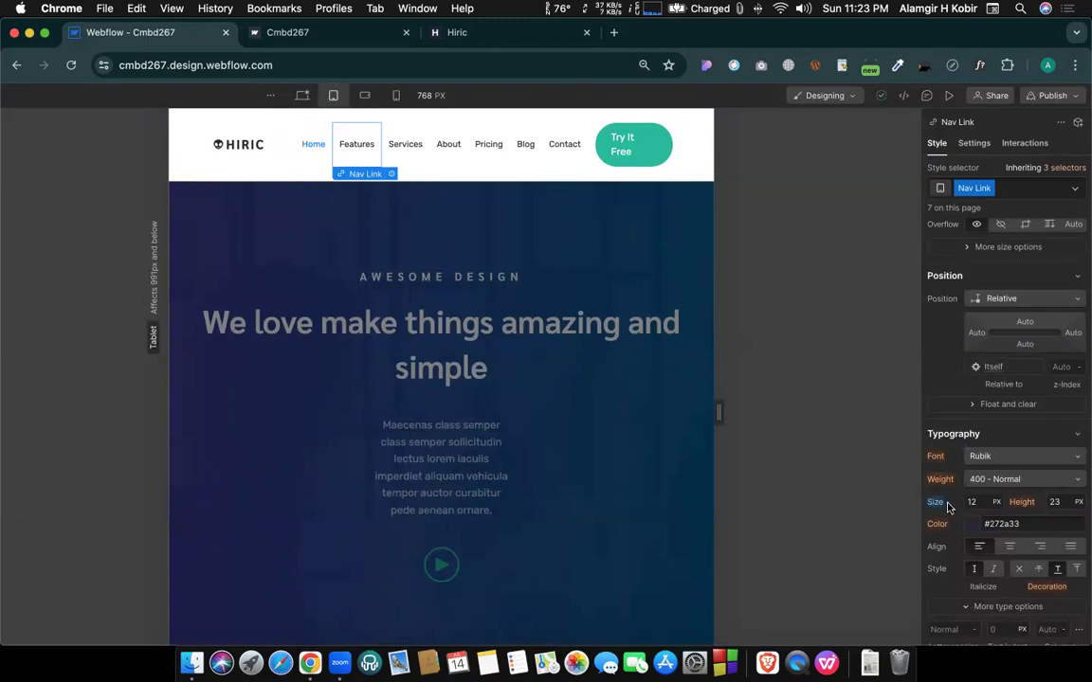
# Set the nav links' font size to 16 px at the desktop base breakpoint.
pyautogui.click(302, 96)
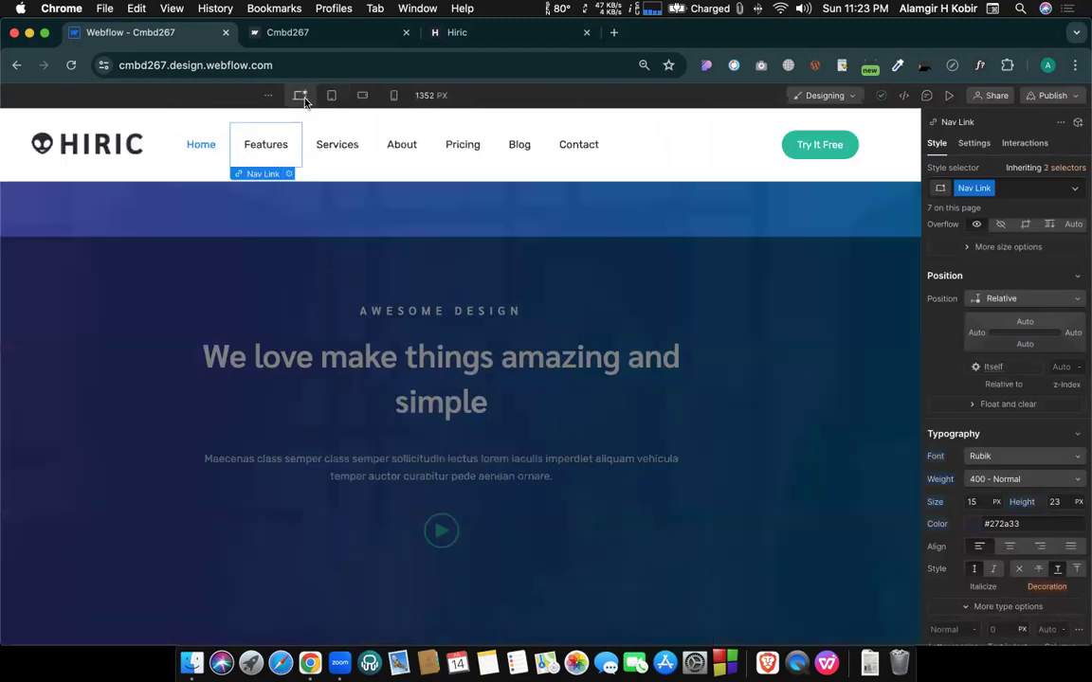
pyautogui.click(975, 502)
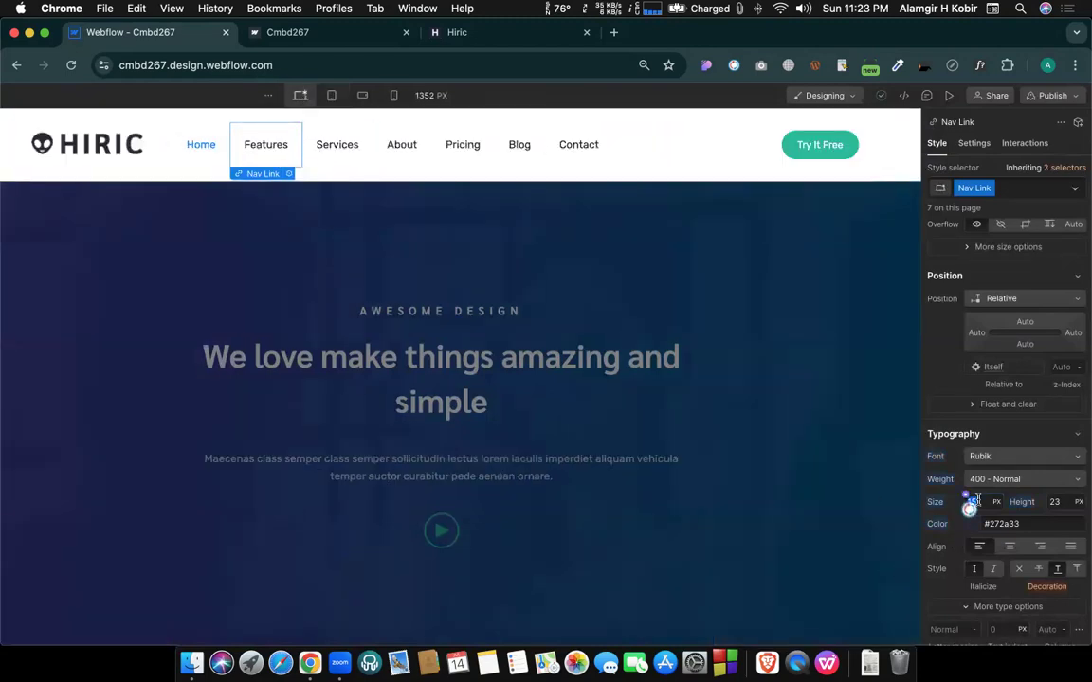
pyautogui.write('16')
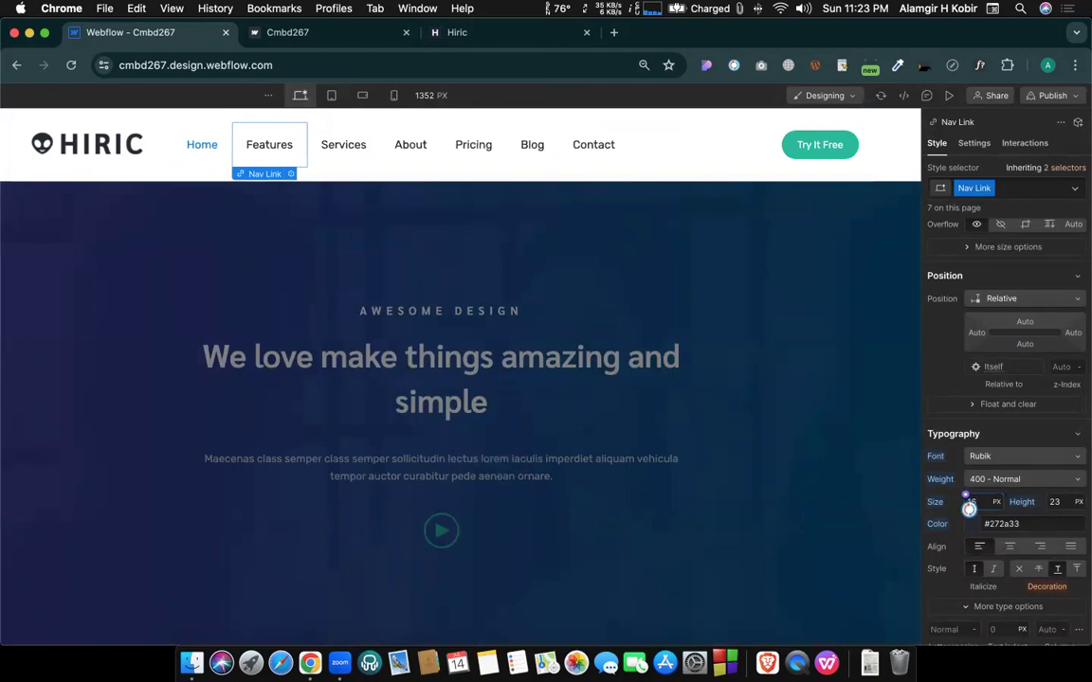
# Check the header at the tablet and mobile portrait breakpoints and compare it with the Hiric reference page.
pyautogui.click(331, 95)
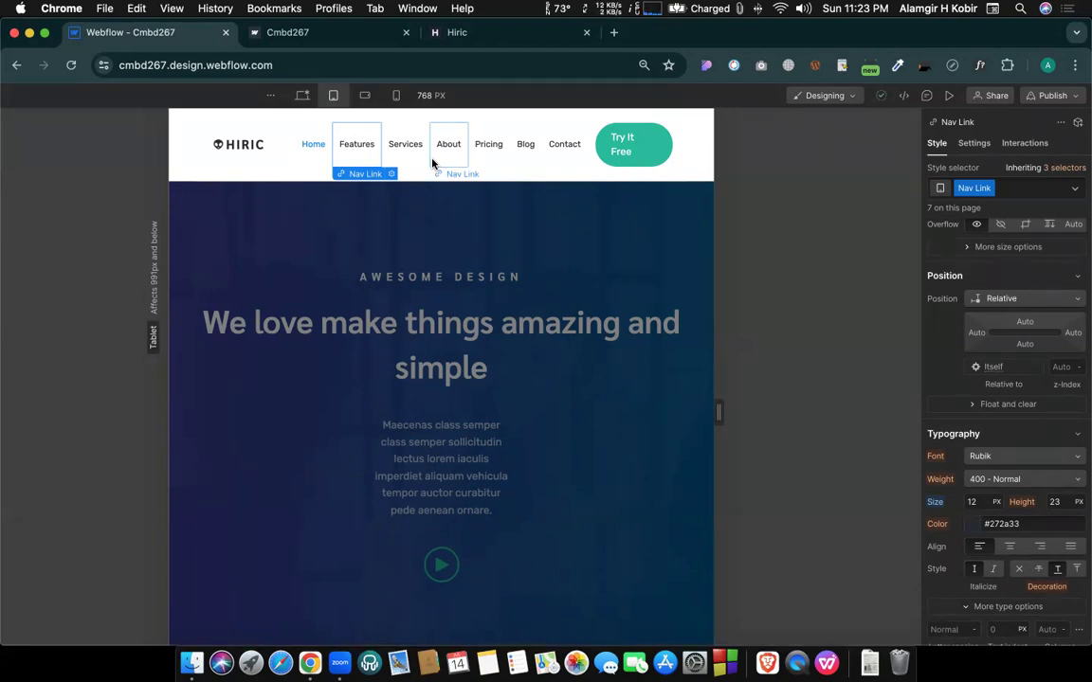
pyautogui.click(396, 97)
pyautogui.moveTo(560, 417); pyautogui.dragTo(597, 422)
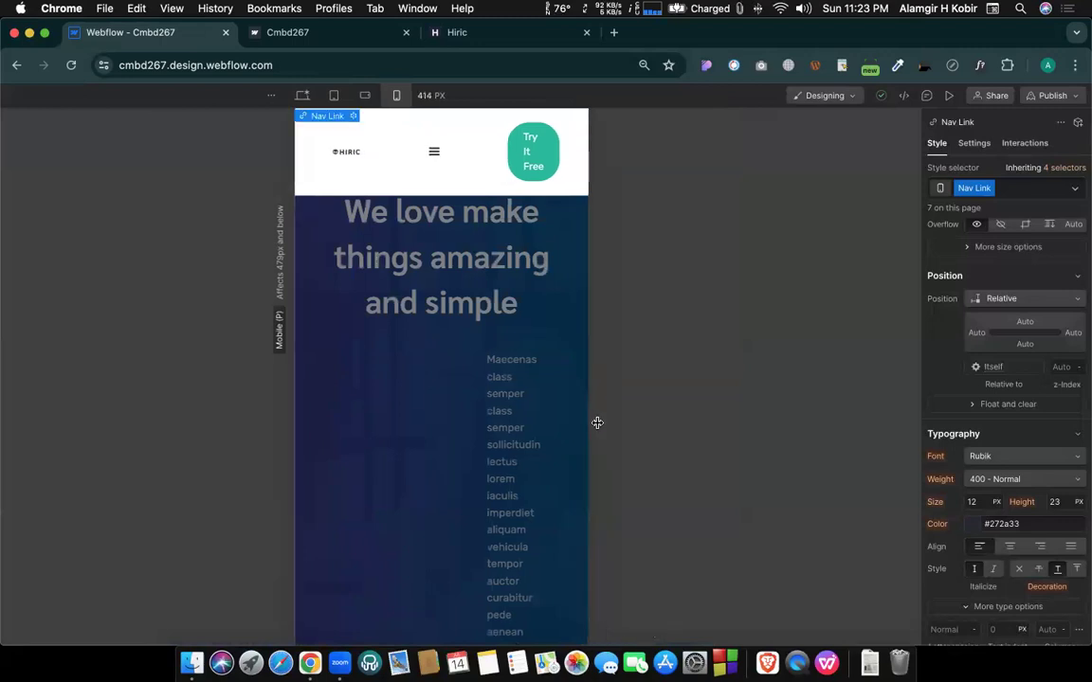
pyautogui.click(432, 38)
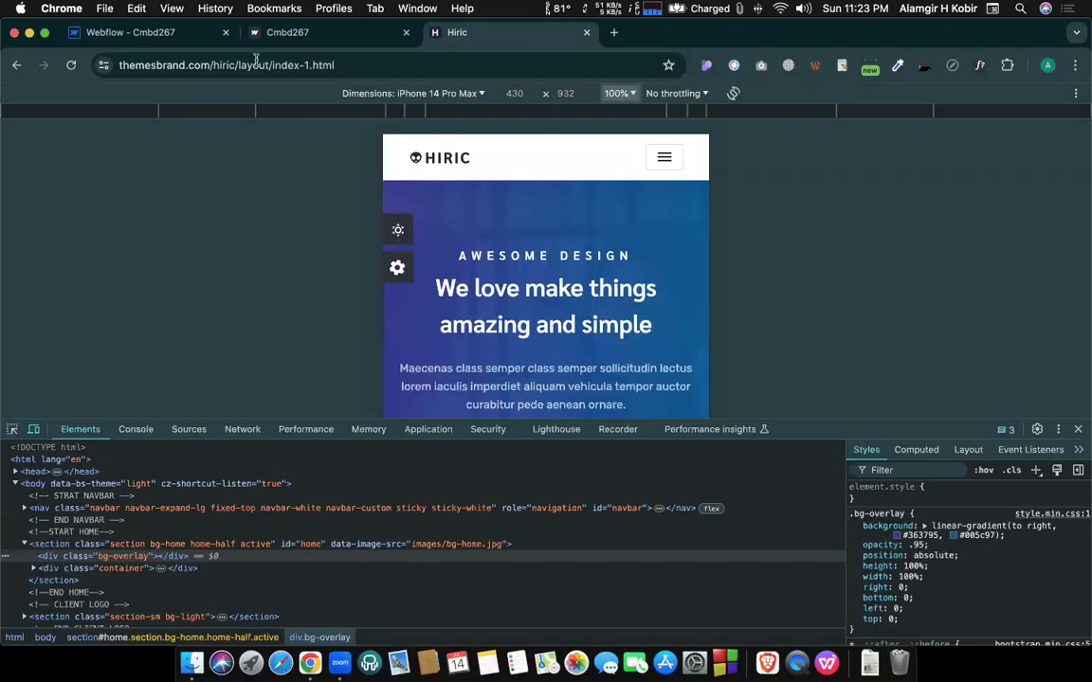
pyautogui.click(159, 38)
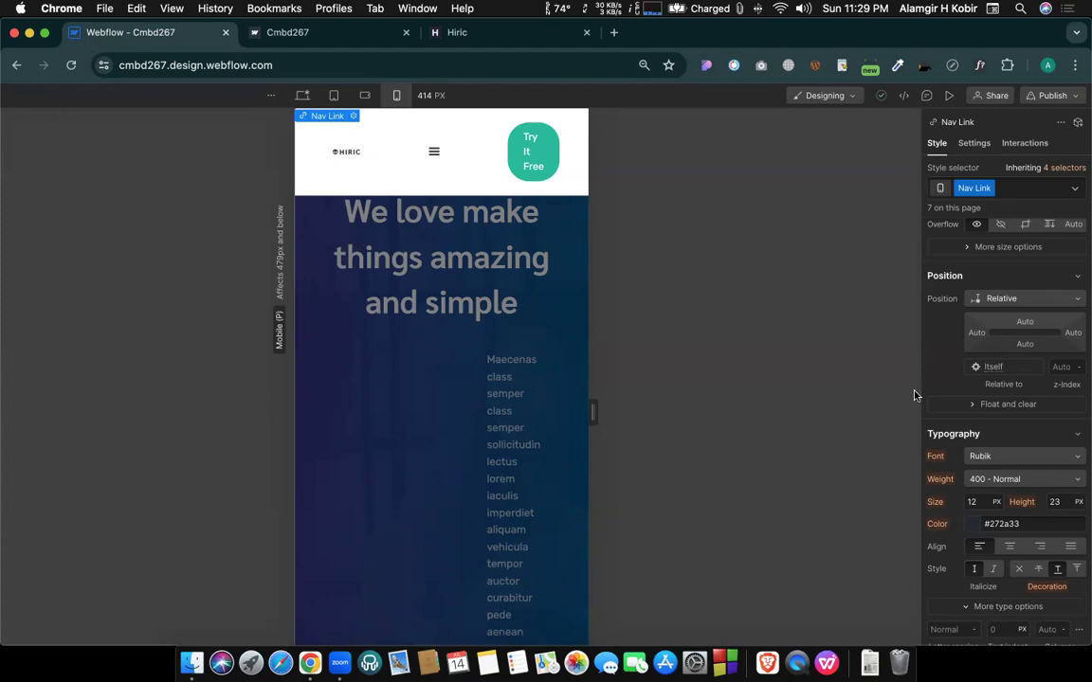
pyautogui.click(433, 158)
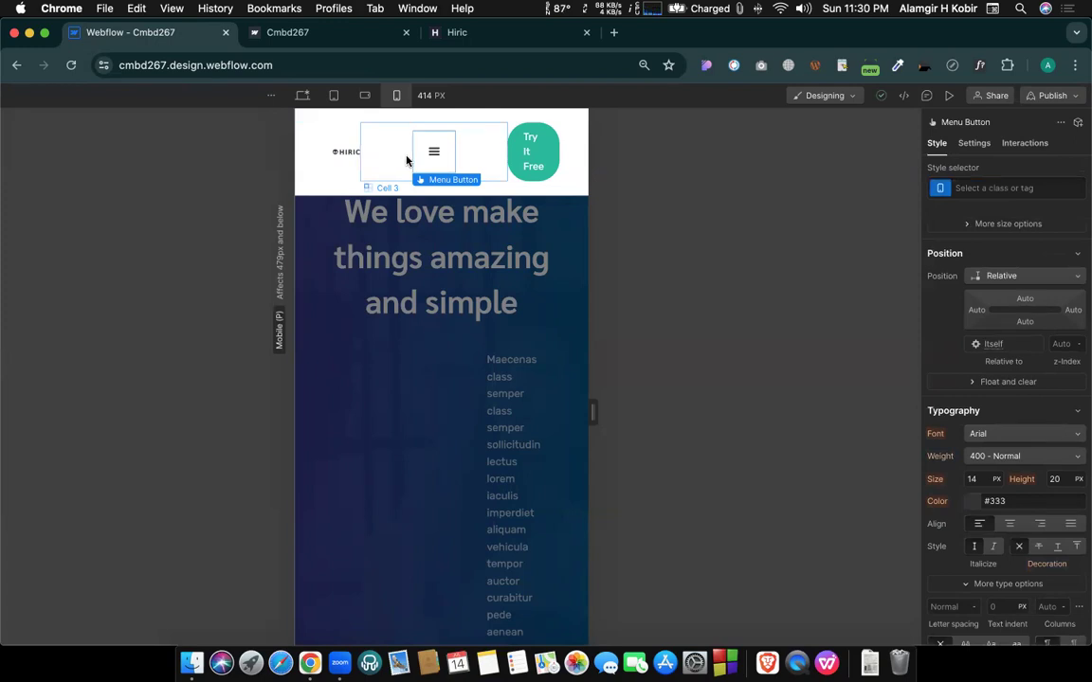
pyautogui.click(426, 294)
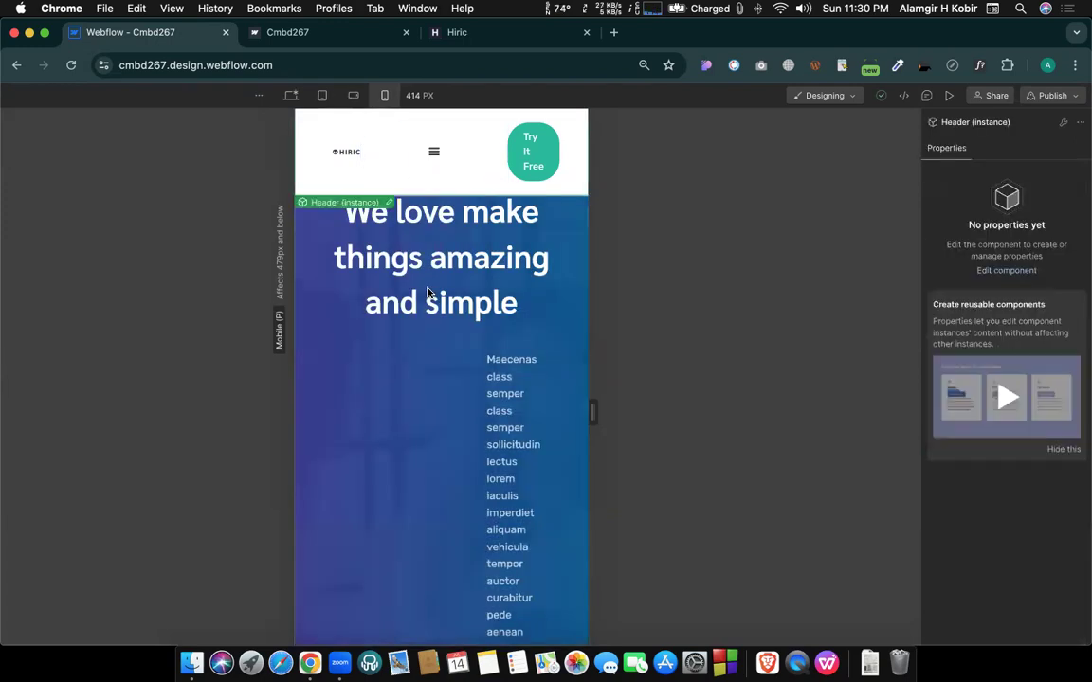
pyautogui.click(417, 301)
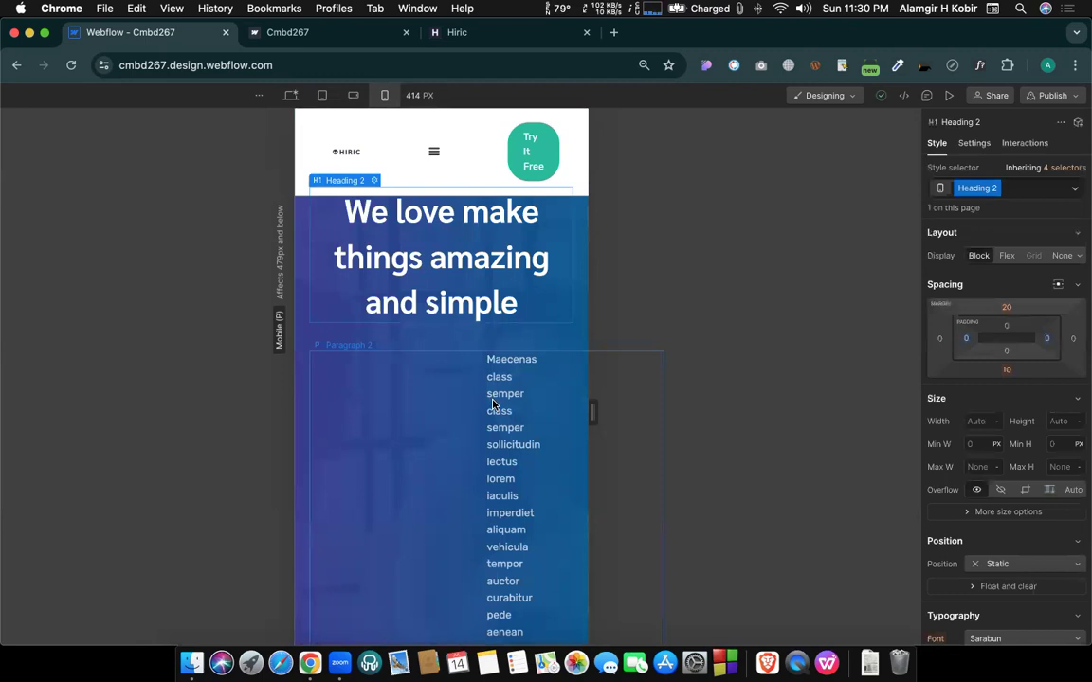
pyautogui.moveTo(443, 227); pyautogui.dragTo(436, 207)
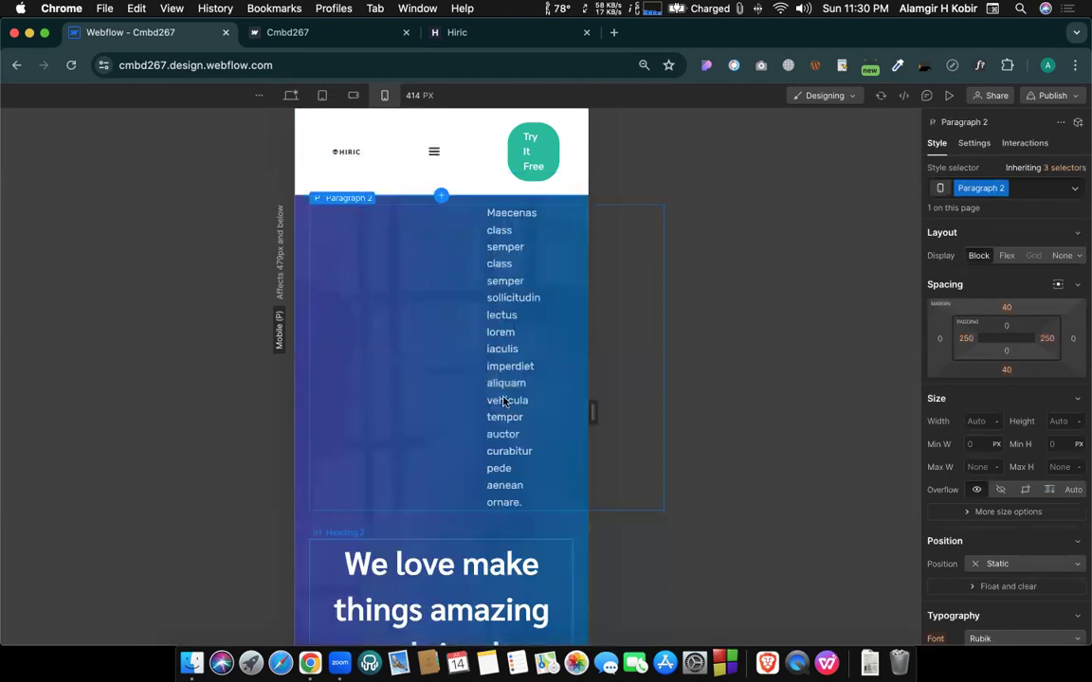
pyautogui.click(291, 96)
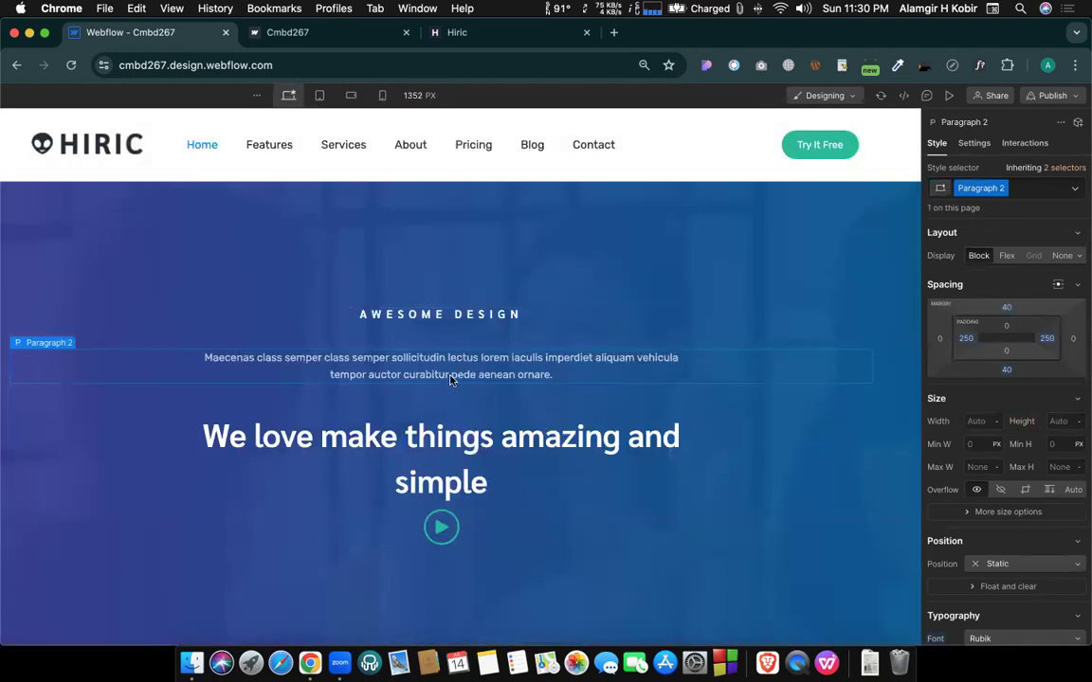
pyautogui.moveTo(453, 379); pyautogui.dragTo(455, 436)
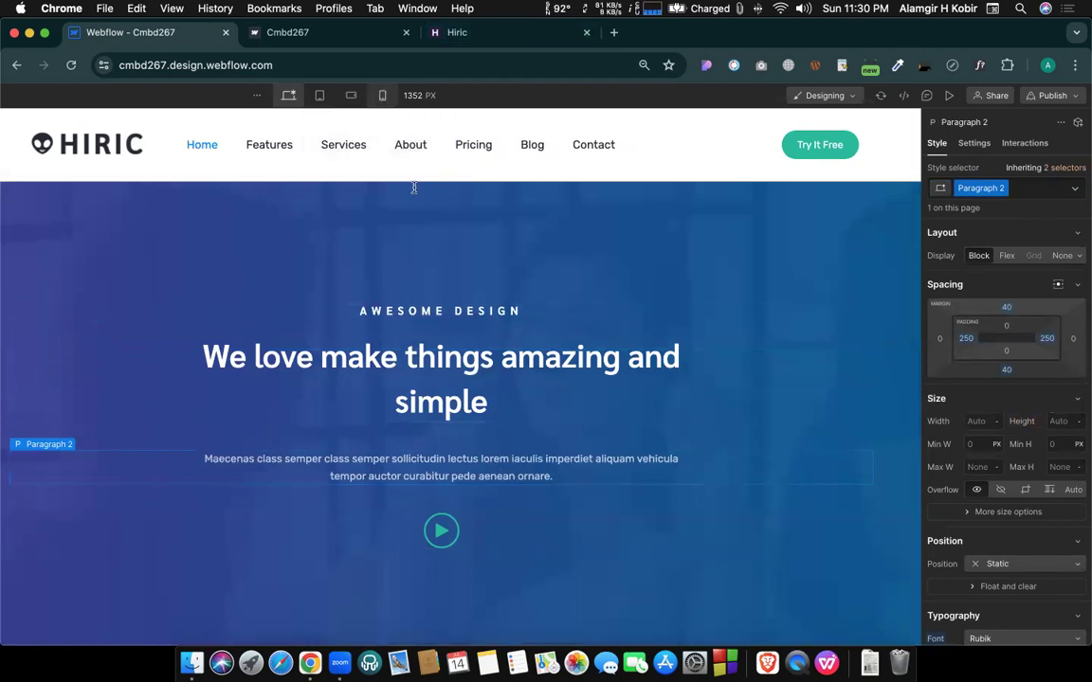
# Return to the mobile portrait breakpoint and check the canvas width setting.
pyautogui.click(383, 95)
pyautogui.moveTo(560, 414); pyautogui.dragTo(592, 411)
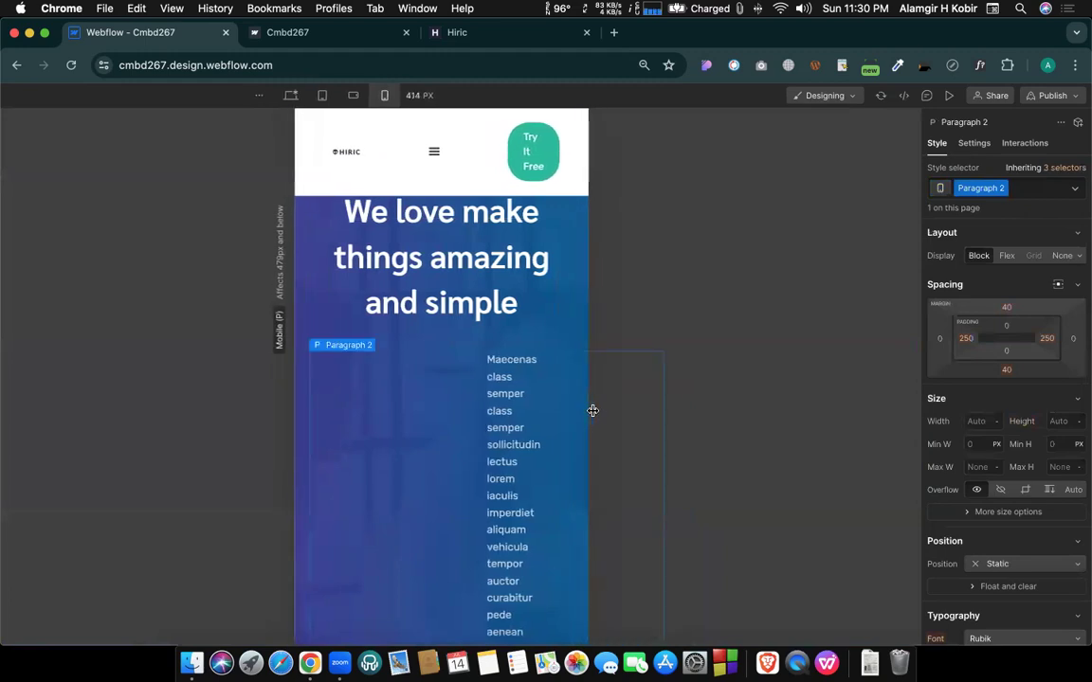
pyautogui.click(417, 95)
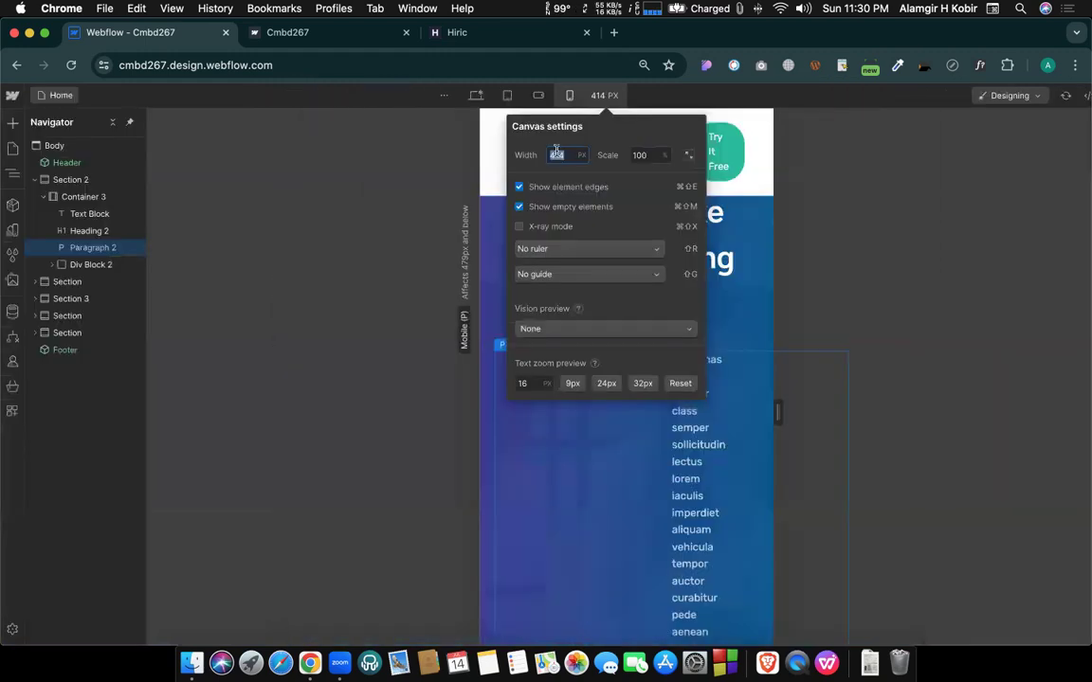
pyautogui.click(396, 188)
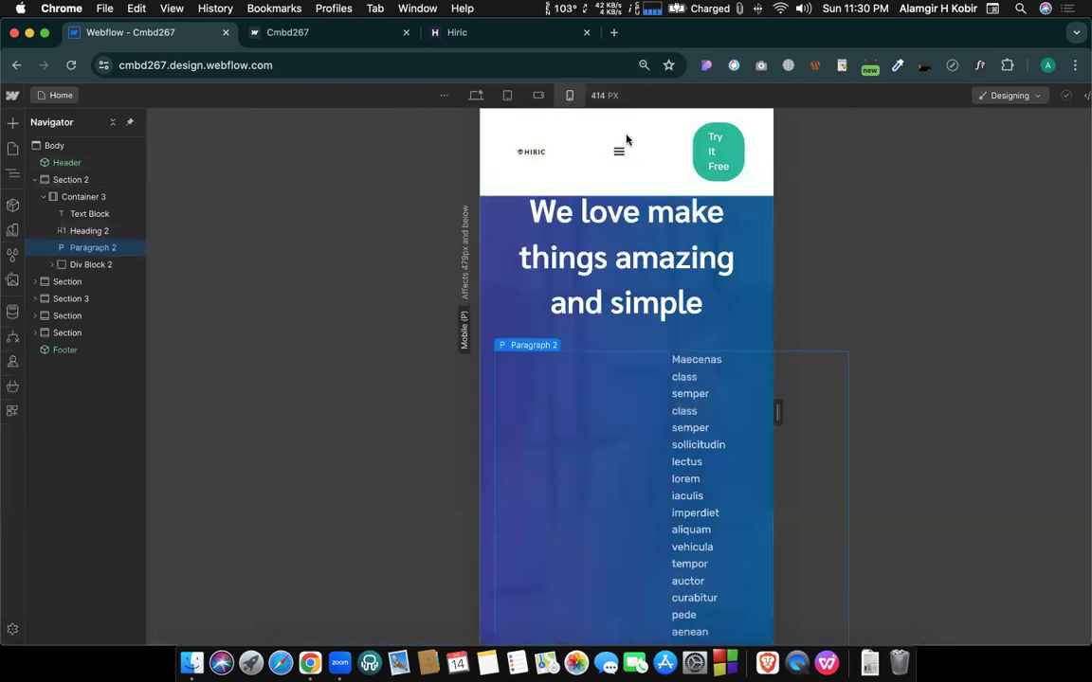
pyautogui.rightClick(417, 215)
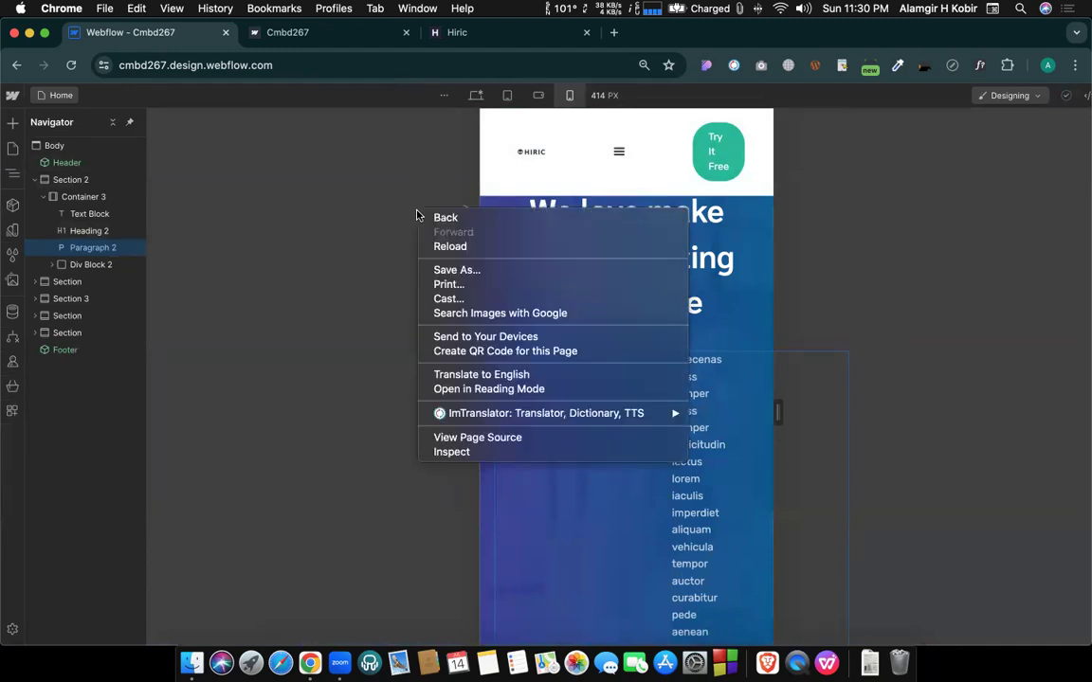
pyautogui.click(896, 221)
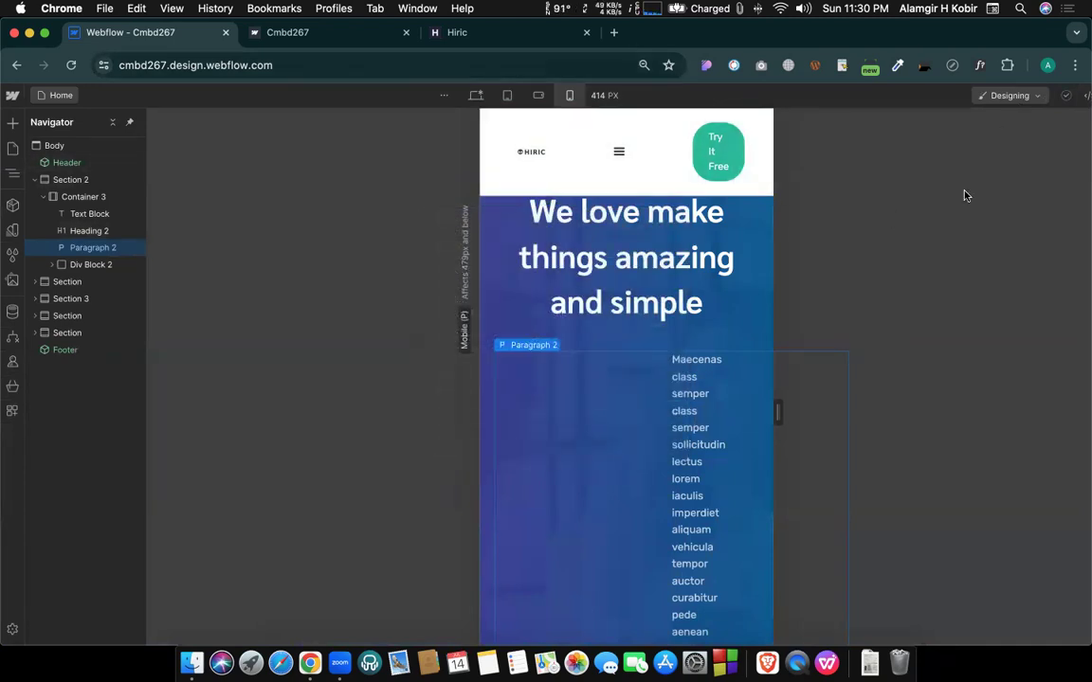
pyautogui.press('super+shift+p')
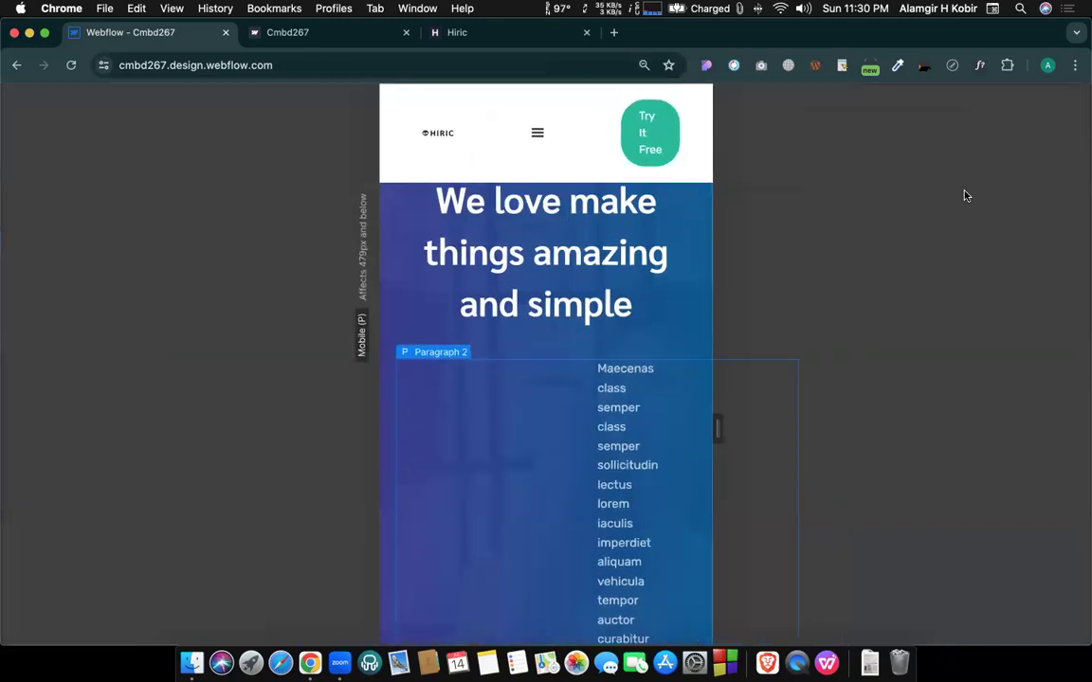
pyautogui.press('super+shift+p')
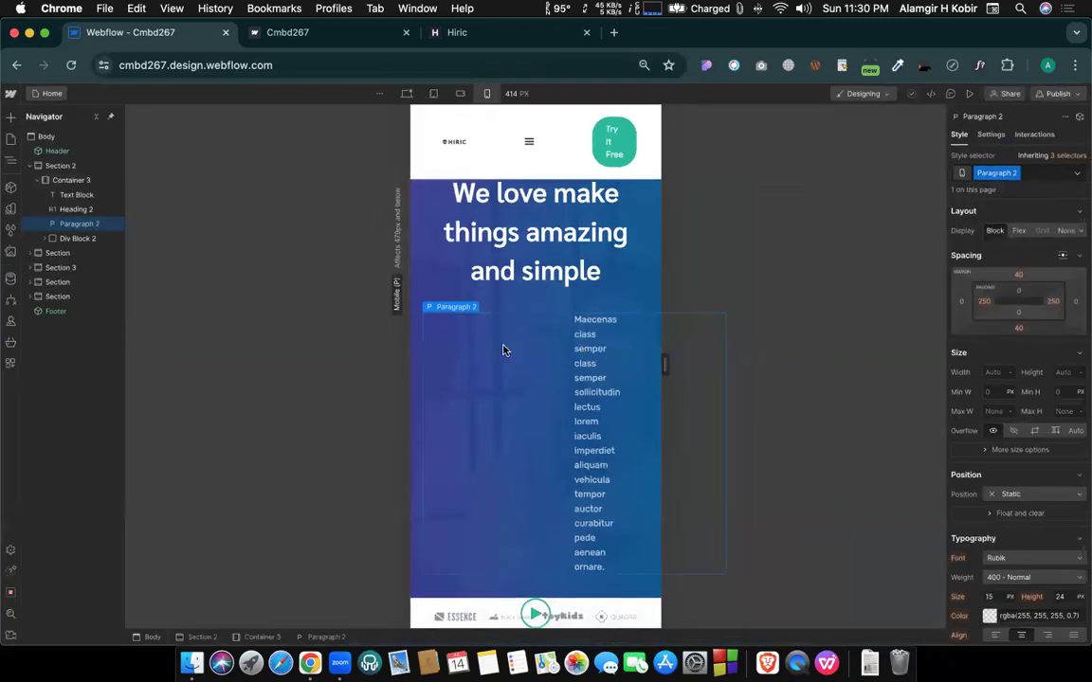
# Open the header component for editing, examine the reference page's expanded mobile menu in full, and switch to the published Cmbd267 site.
pyautogui.click(494, 148)
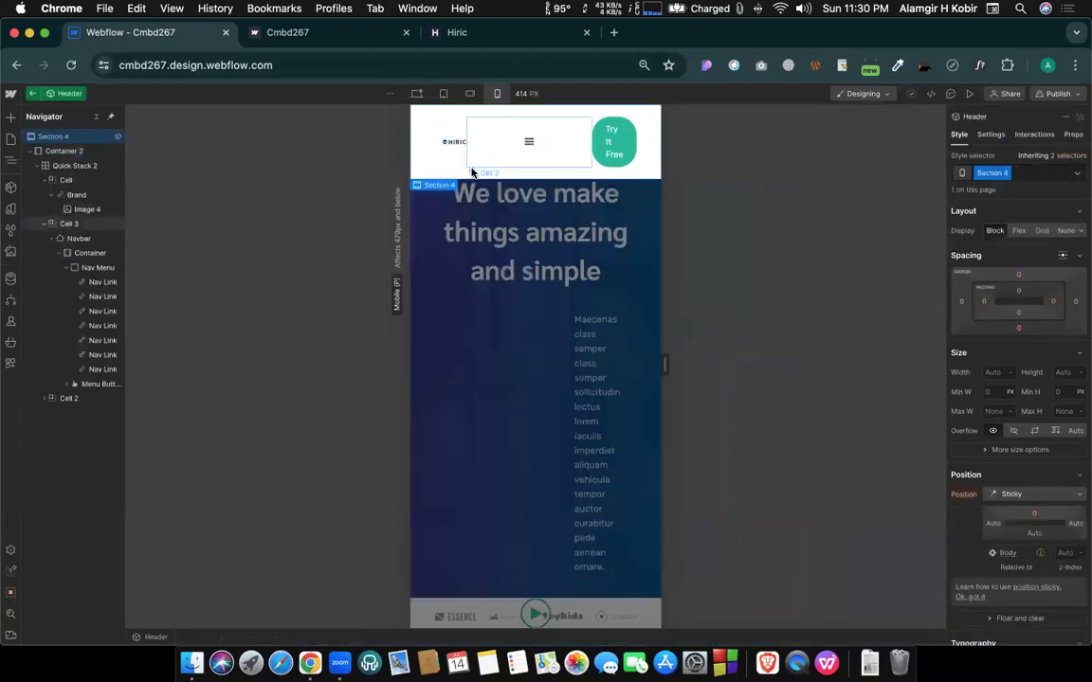
pyautogui.click(463, 33)
pyautogui.click(663, 157)
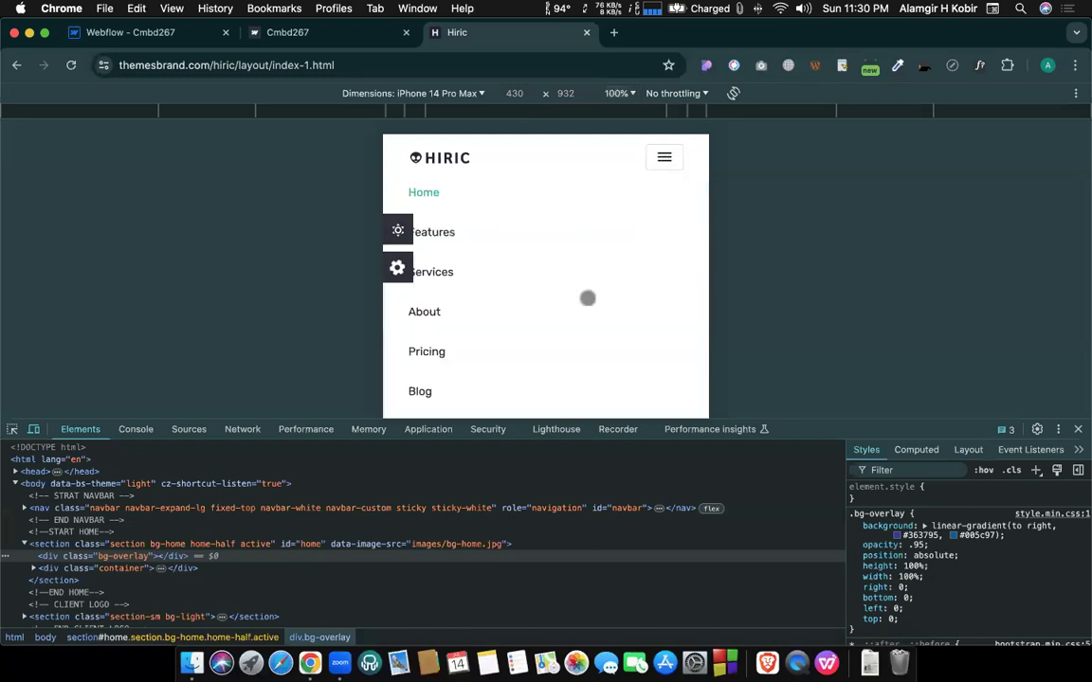
pyautogui.scroll(-3, 512, 349)
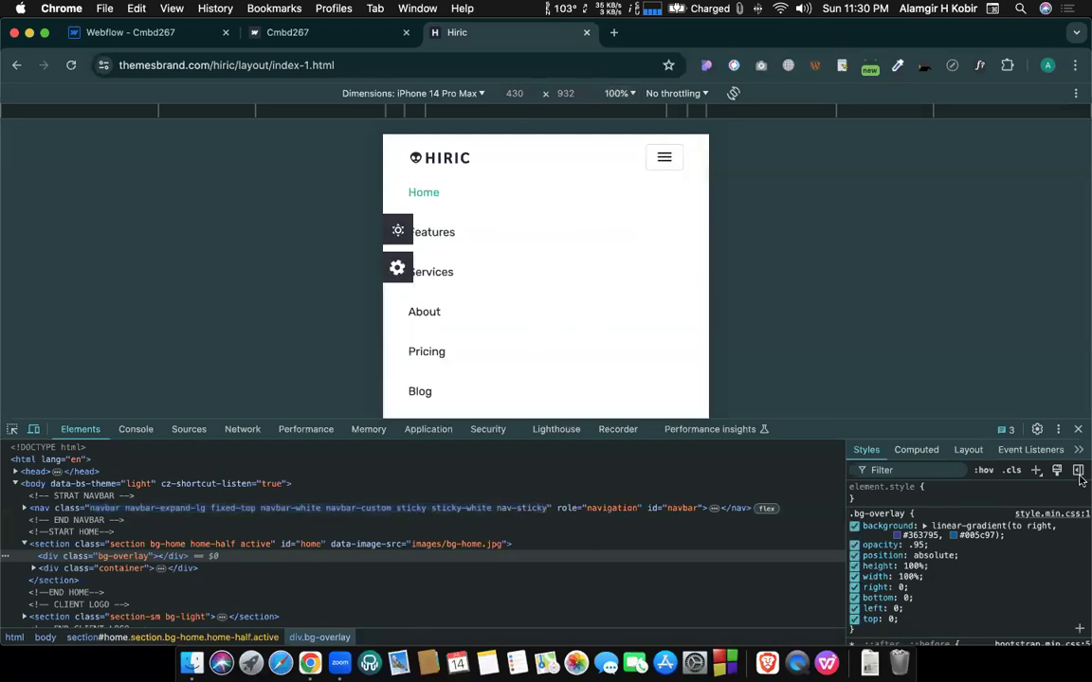
pyautogui.moveTo(923, 424); pyautogui.dragTo(908, 492)
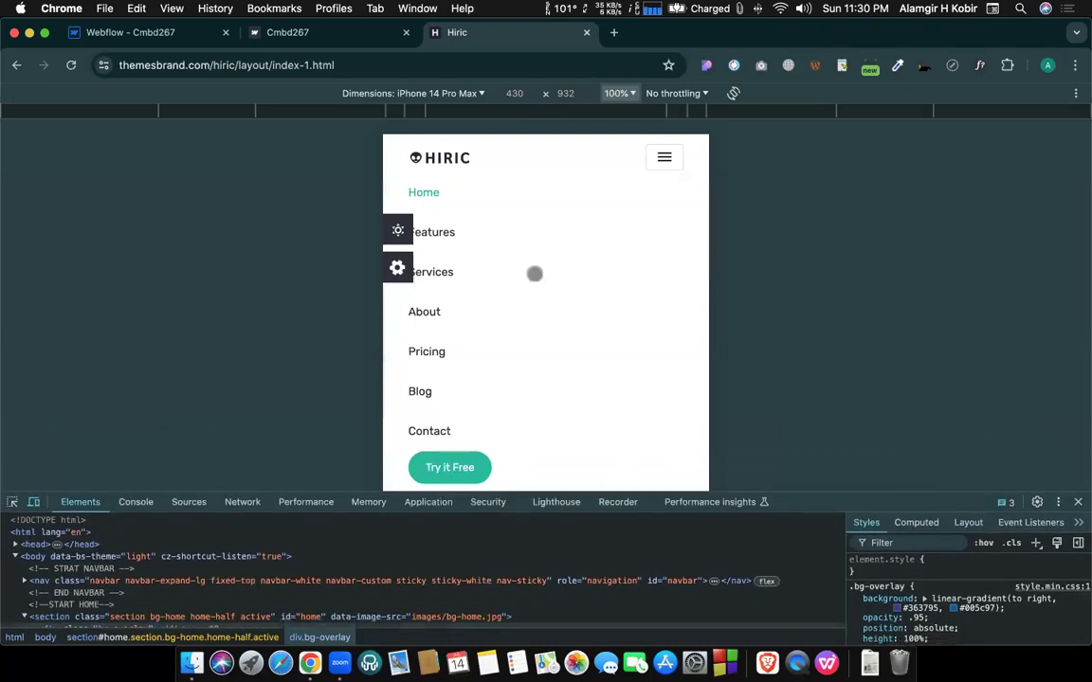
pyautogui.click(289, 28)
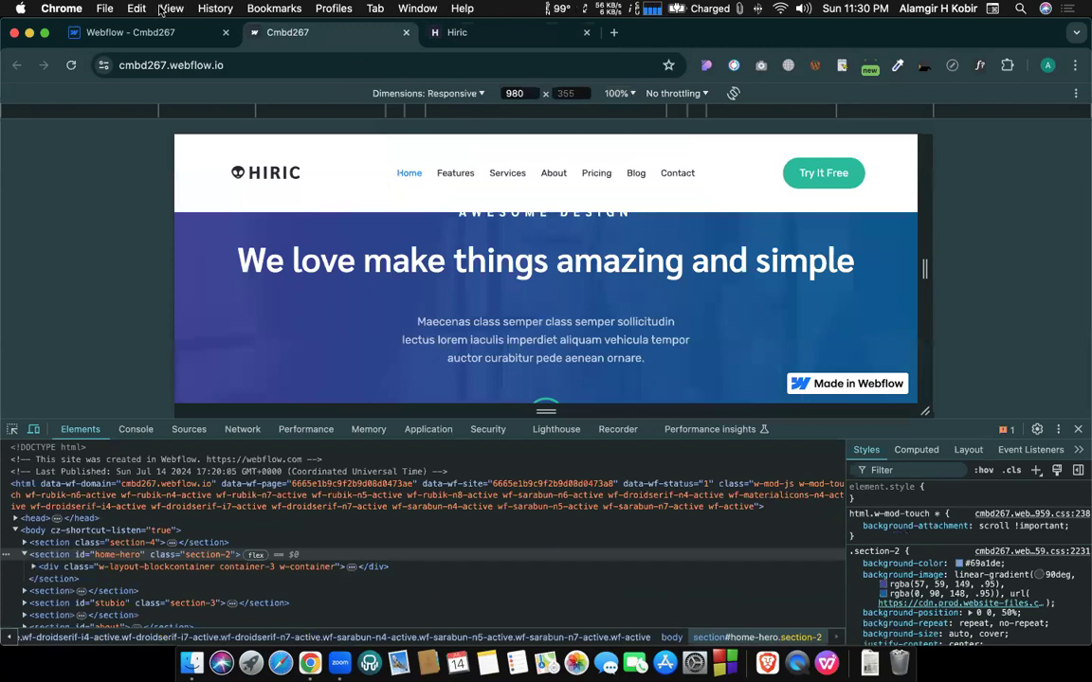
# Switch back to the Webflow Designer and hide the cell holding the Try It Free button at the mobile portrait breakpoint.
pyautogui.click(132, 31)
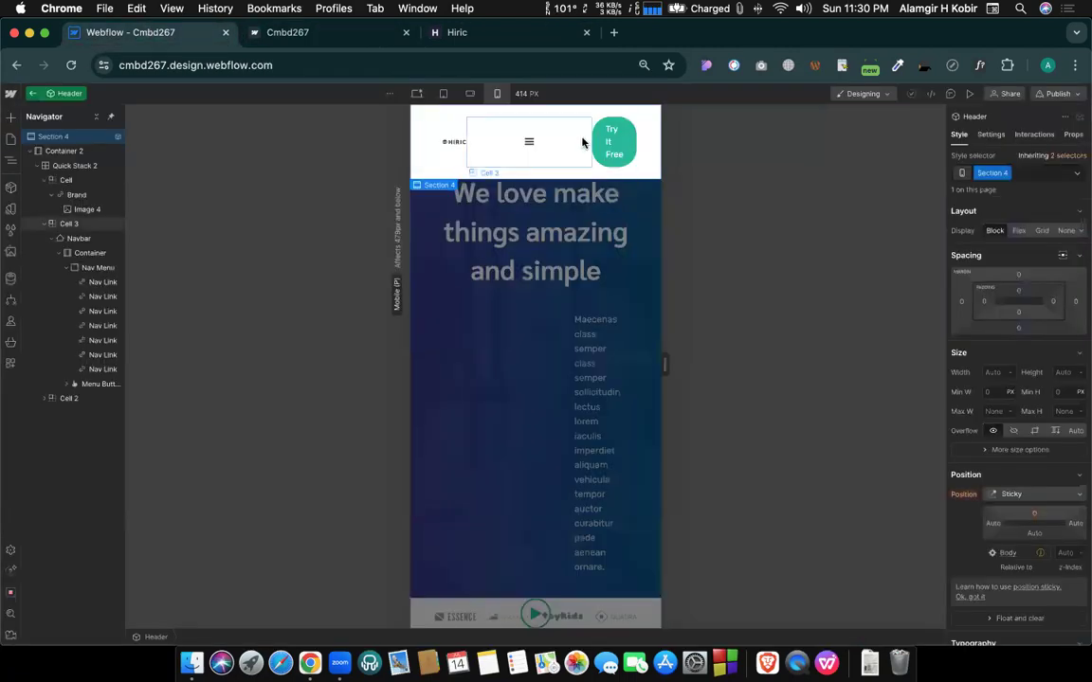
pyautogui.click(582, 142)
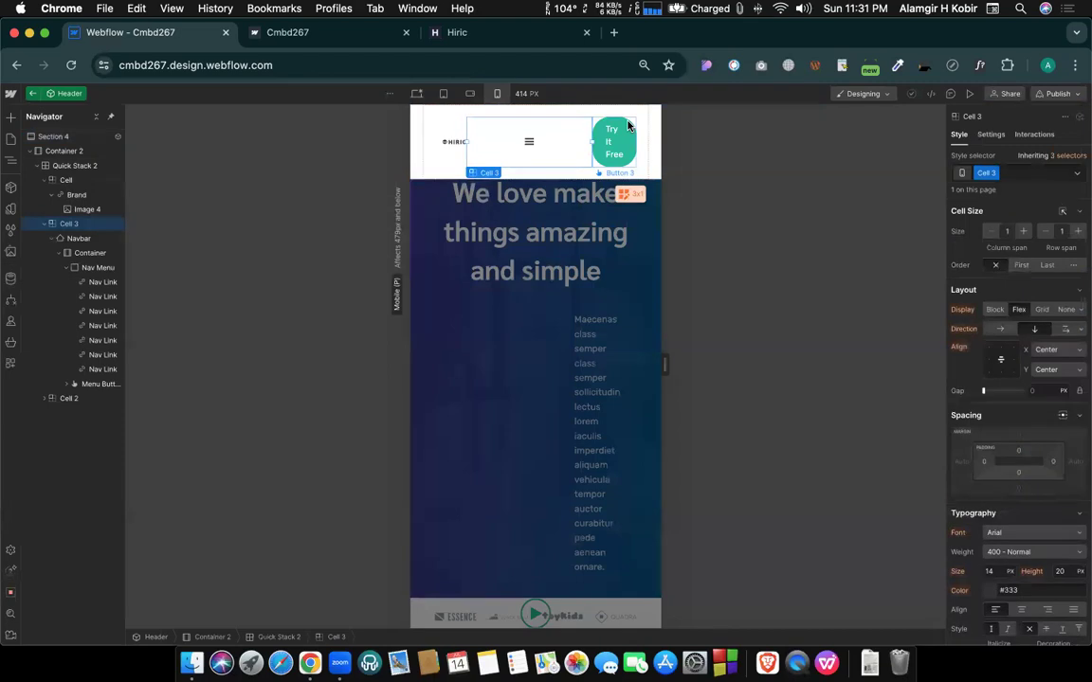
pyautogui.click(627, 125)
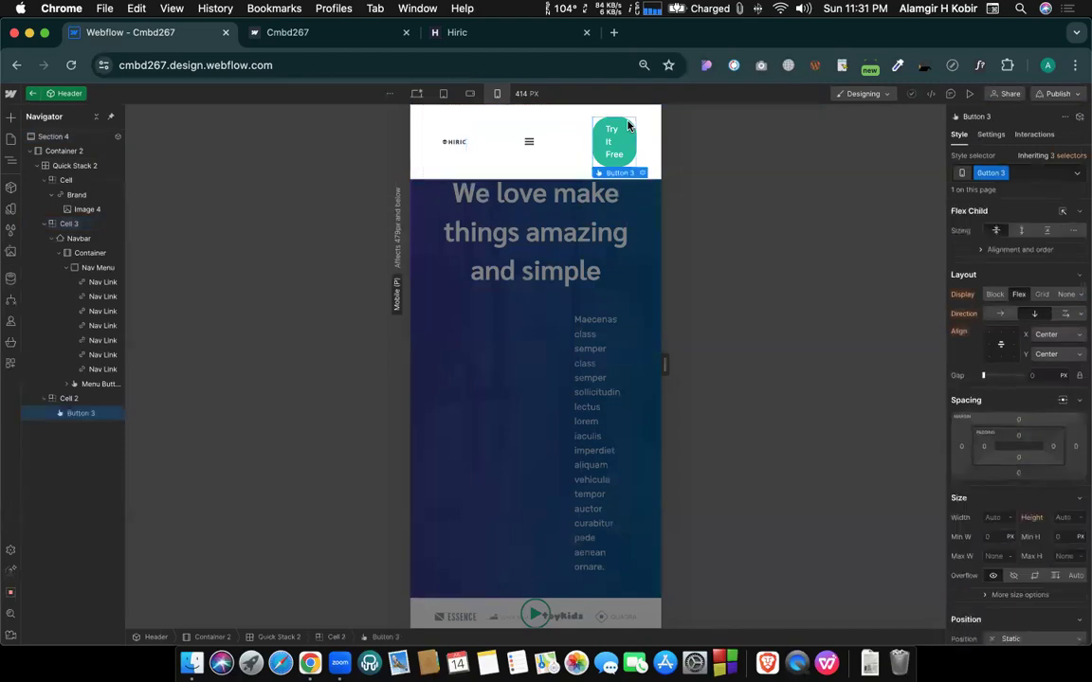
pyautogui.click(60, 401)
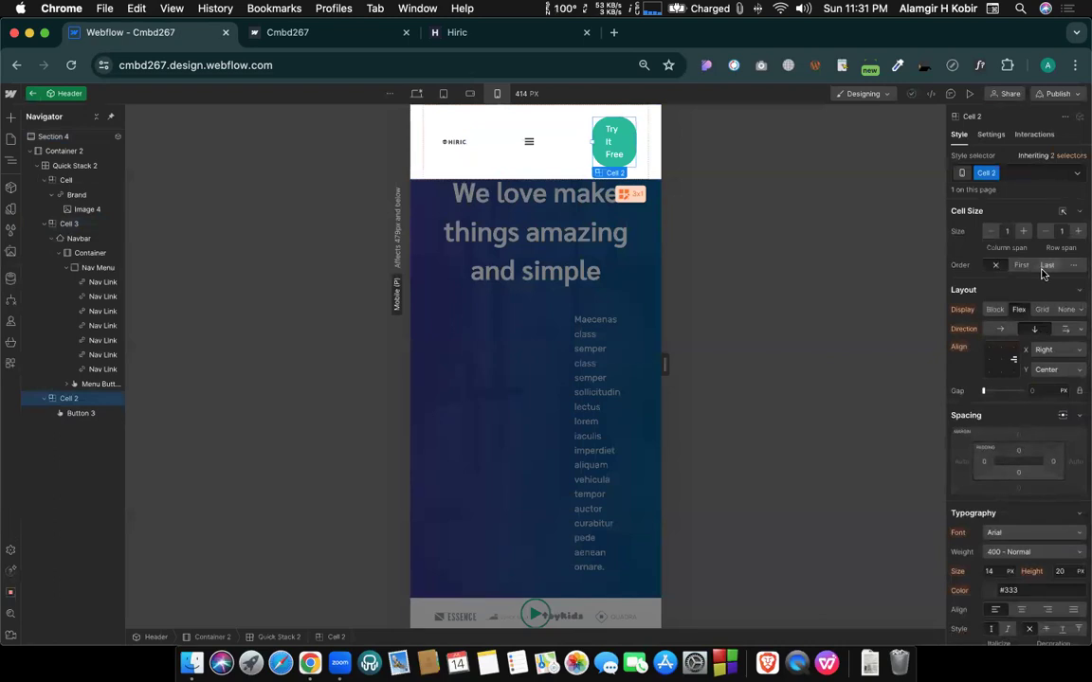
pyautogui.click(1066, 312)
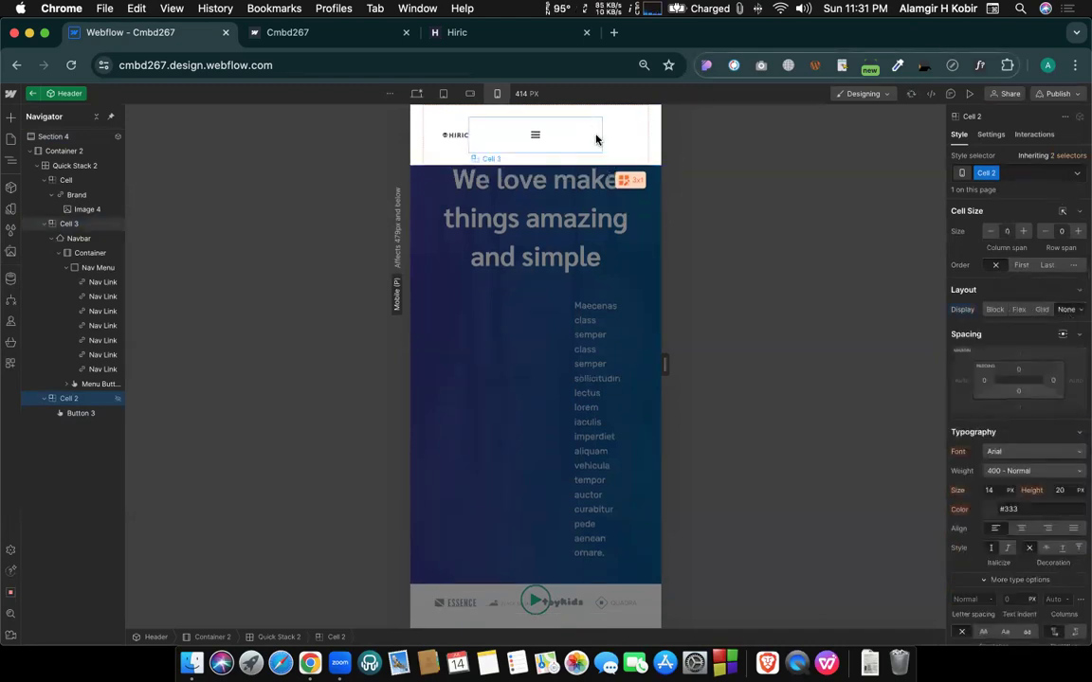
# Reduce the header's Quick Stack 2 to 2 columns at the mobile portrait breakpoint.
pyautogui.click(457, 150)
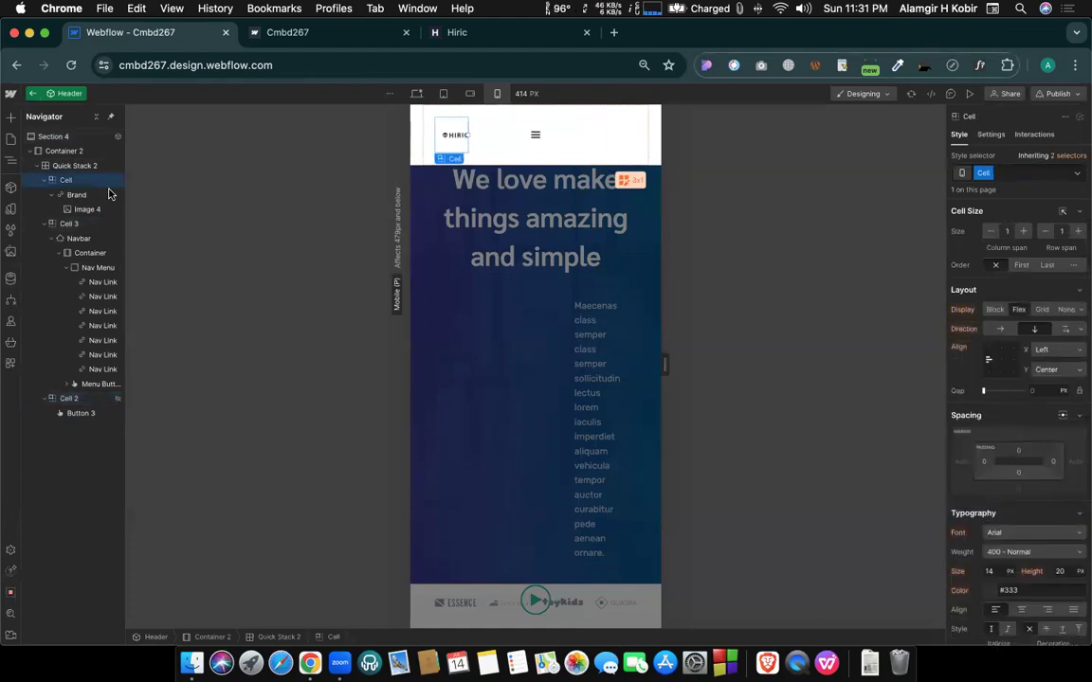
pyautogui.click(56, 167)
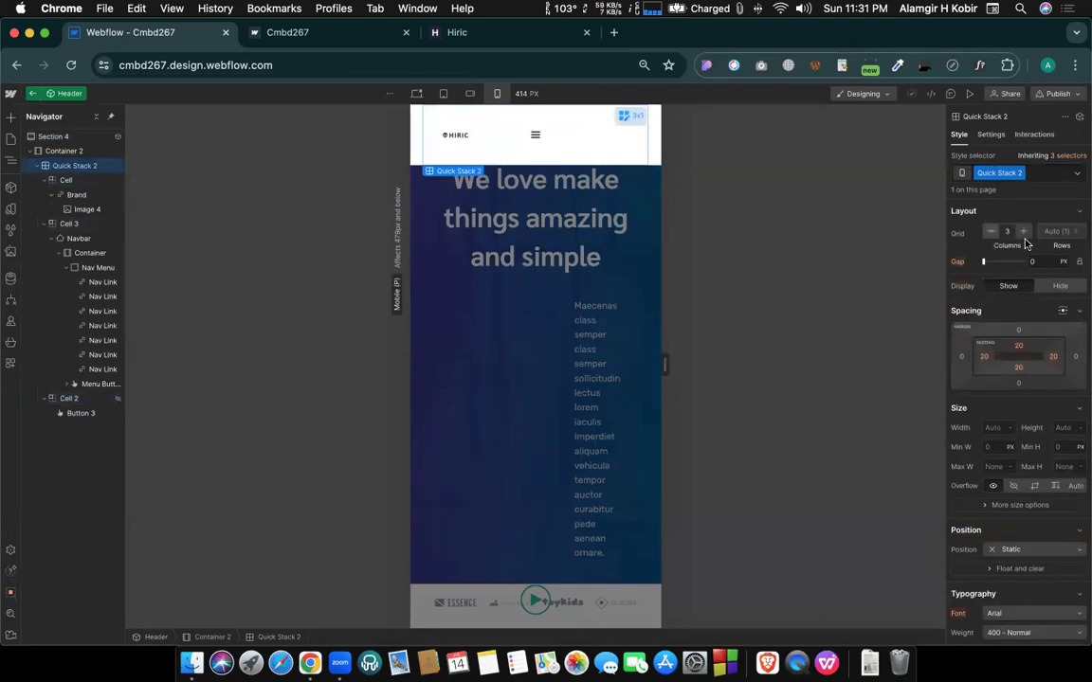
pyautogui.click(990, 233)
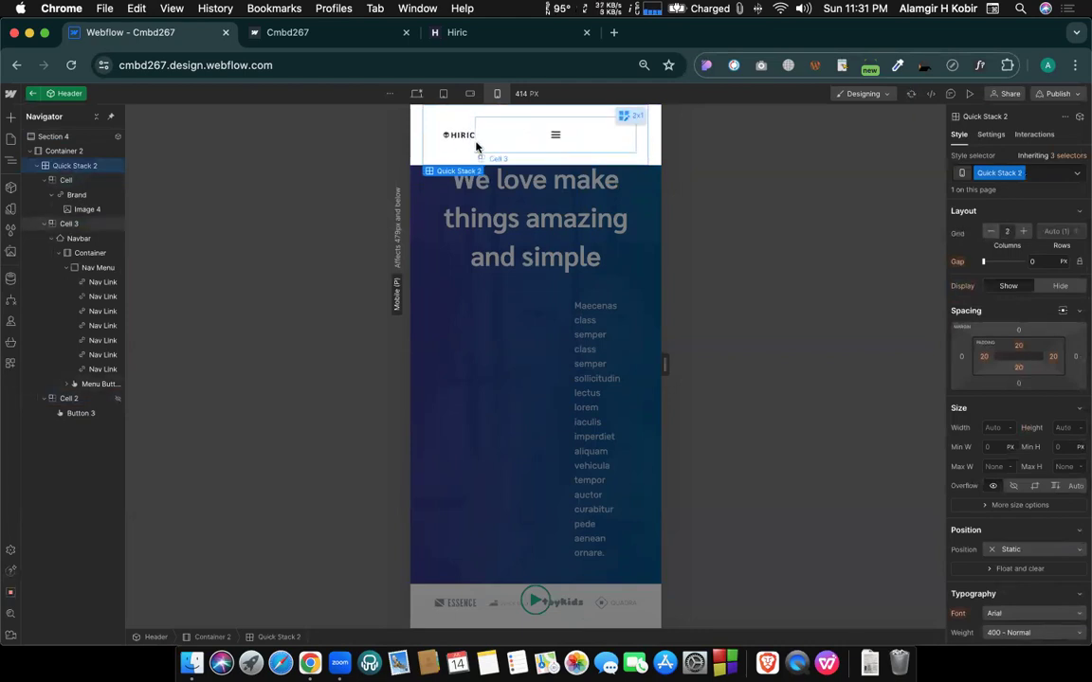
# Resize the logo's column in the header's Quick Stack 2 grid to 0.5FR, keeping the menu column at 1FR.
pyautogui.click(534, 143)
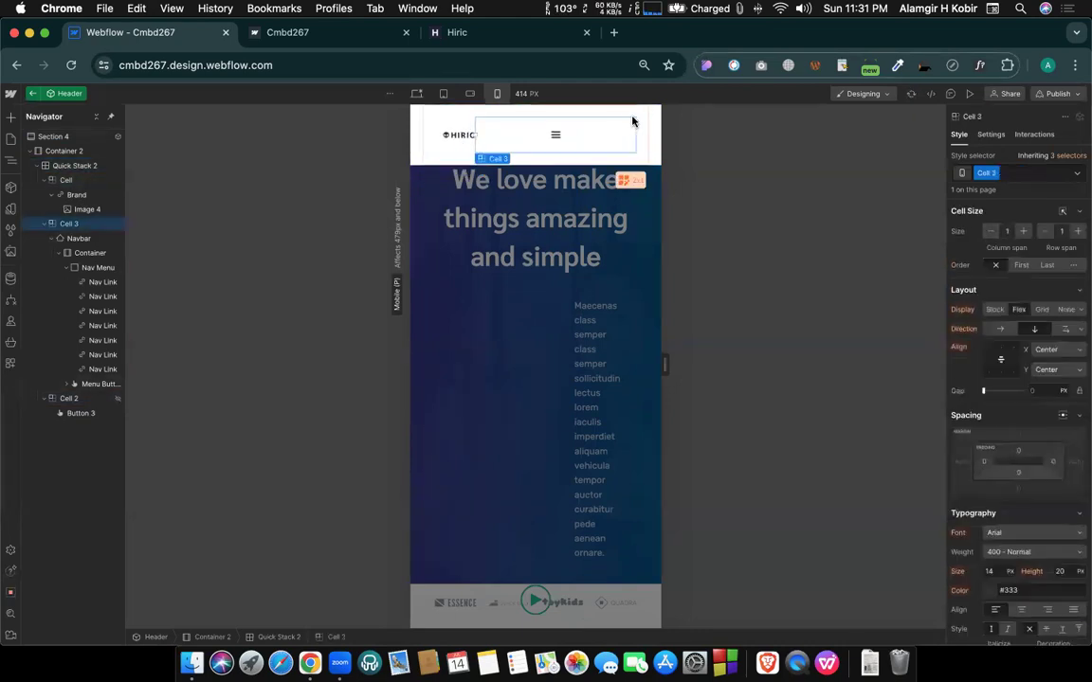
pyautogui.click(57, 169)
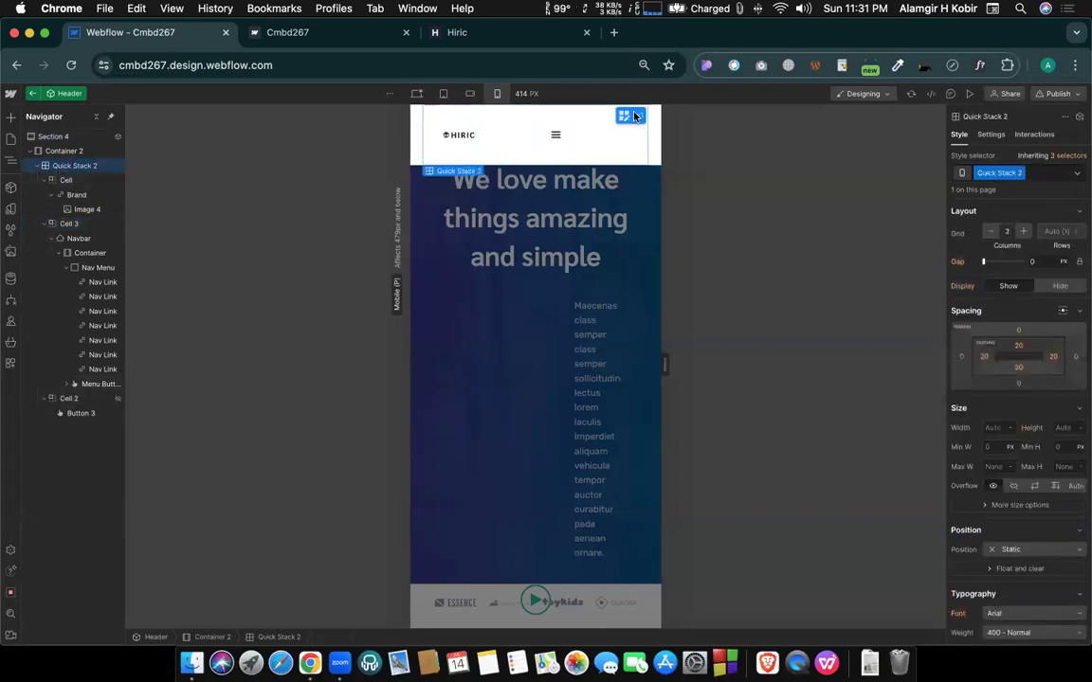
pyautogui.click(634, 116)
pyautogui.moveTo(471, 123)
pyautogui.mouseDown()
pyautogui.moveTo(500, 124)
pyautogui.moveTo(476, 124)
pyautogui.mouseUp()
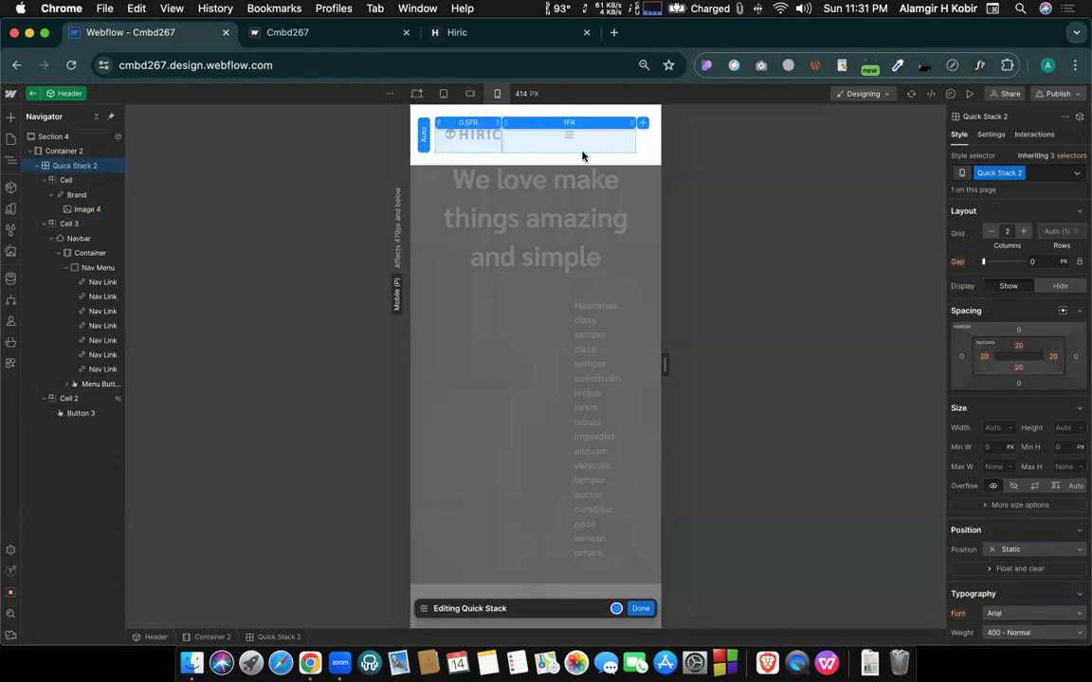
pyautogui.click(640, 607)
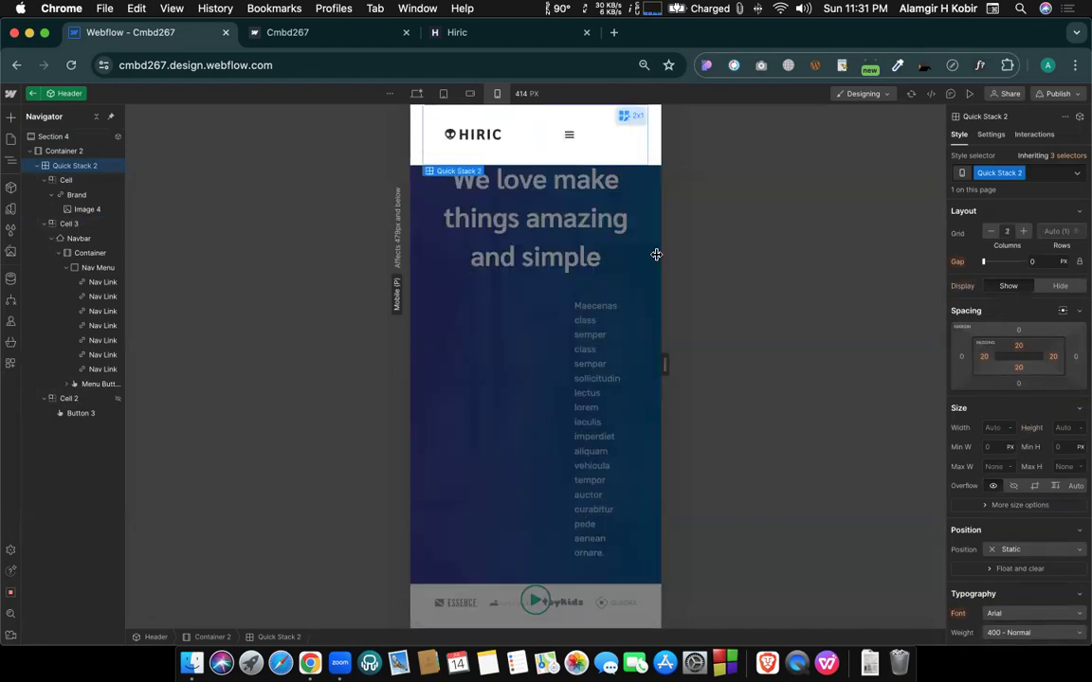
# Align the content of the header's menu cell to the right with vertical centering, and select the logo image.
pyautogui.click(602, 145)
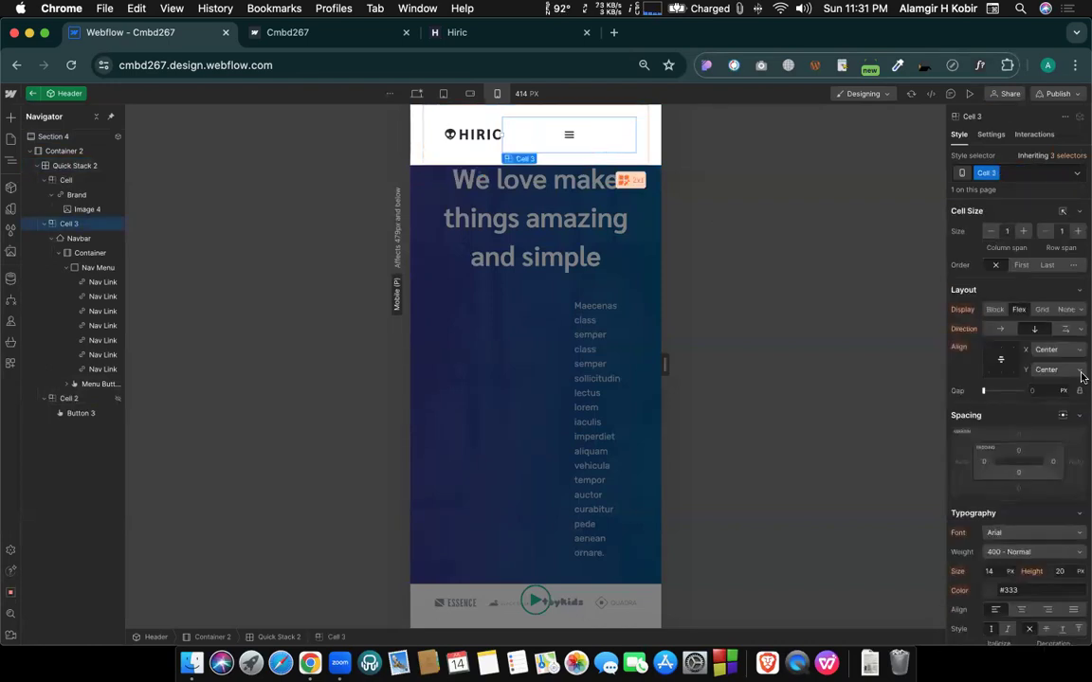
pyautogui.click(1012, 363)
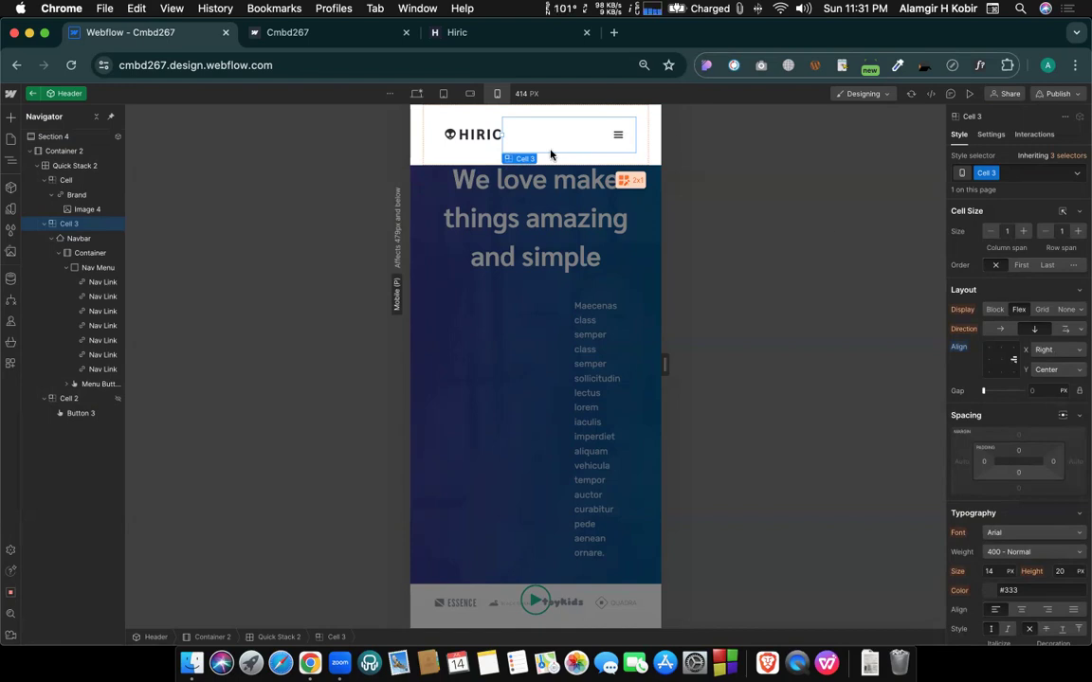
pyautogui.click(458, 152)
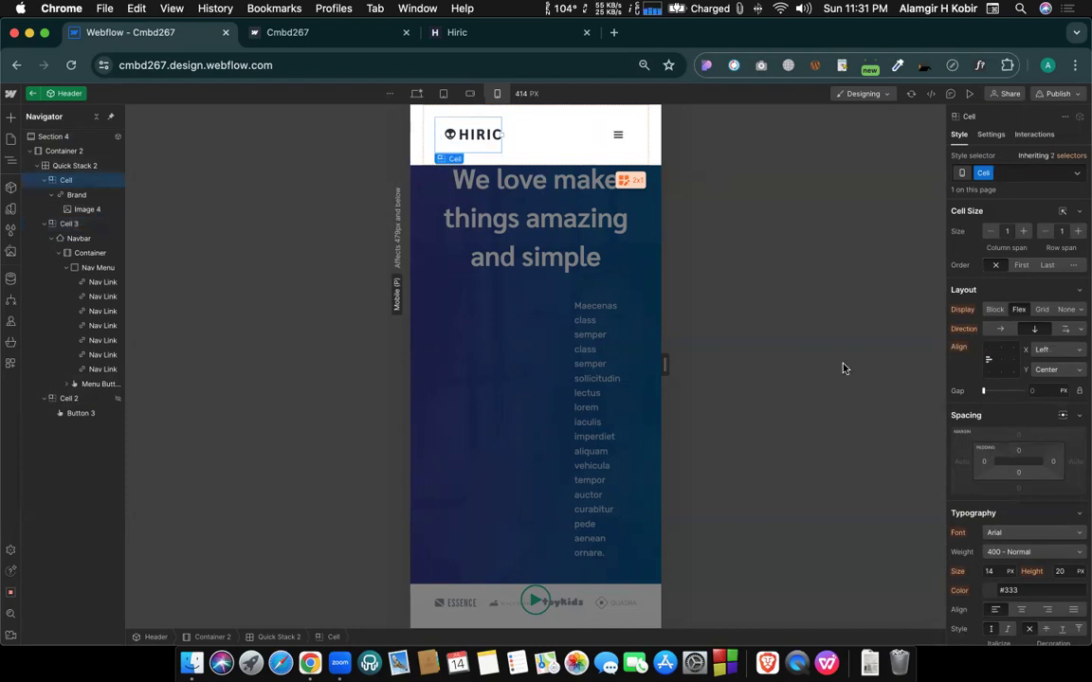
pyautogui.click(465, 139)
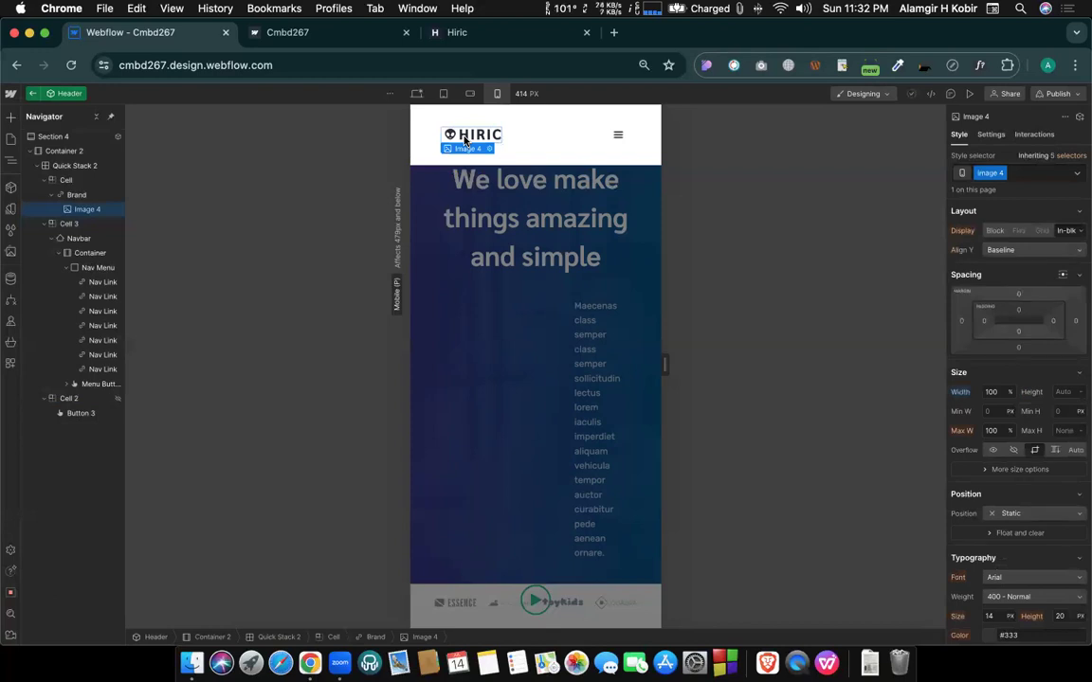
# Preview the mobile header and expand and collapse the hamburger menu to check its dropdown links.
pyautogui.click(969, 98)
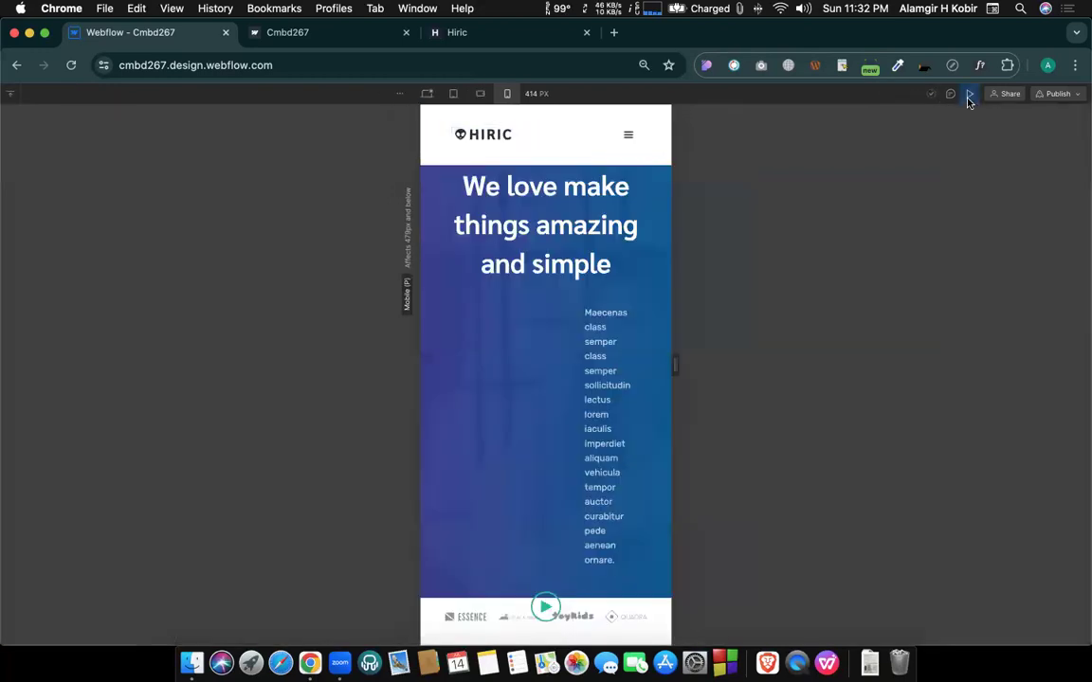
pyautogui.click(628, 136)
pyautogui.click(627, 135)
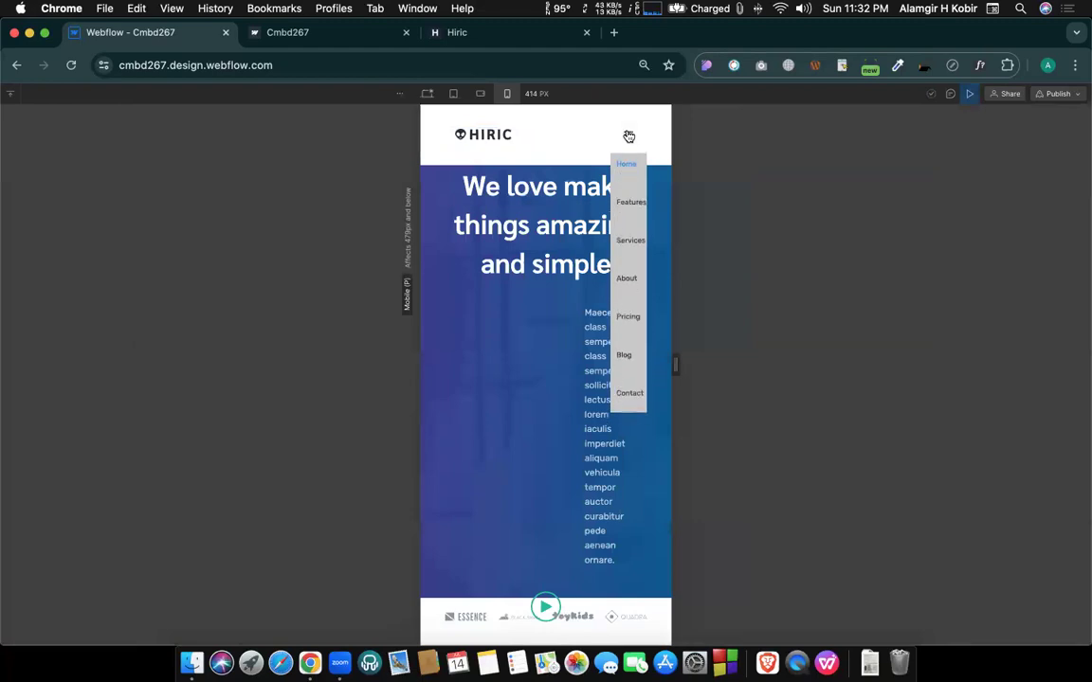
pyautogui.click(628, 135)
pyautogui.click(628, 136)
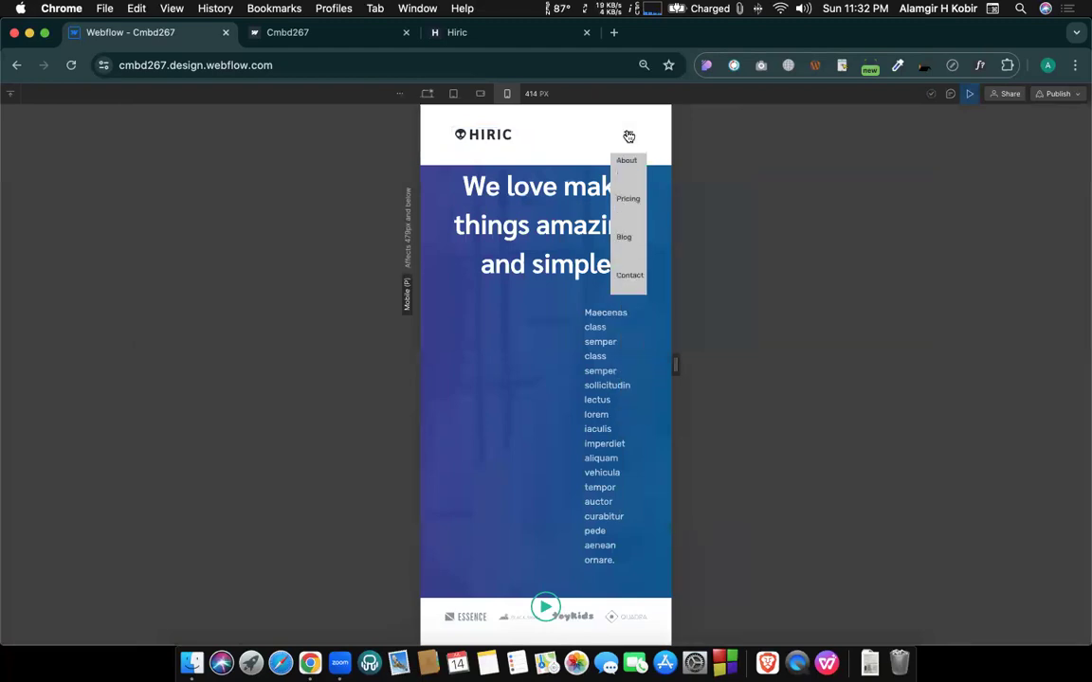
pyautogui.click(629, 135)
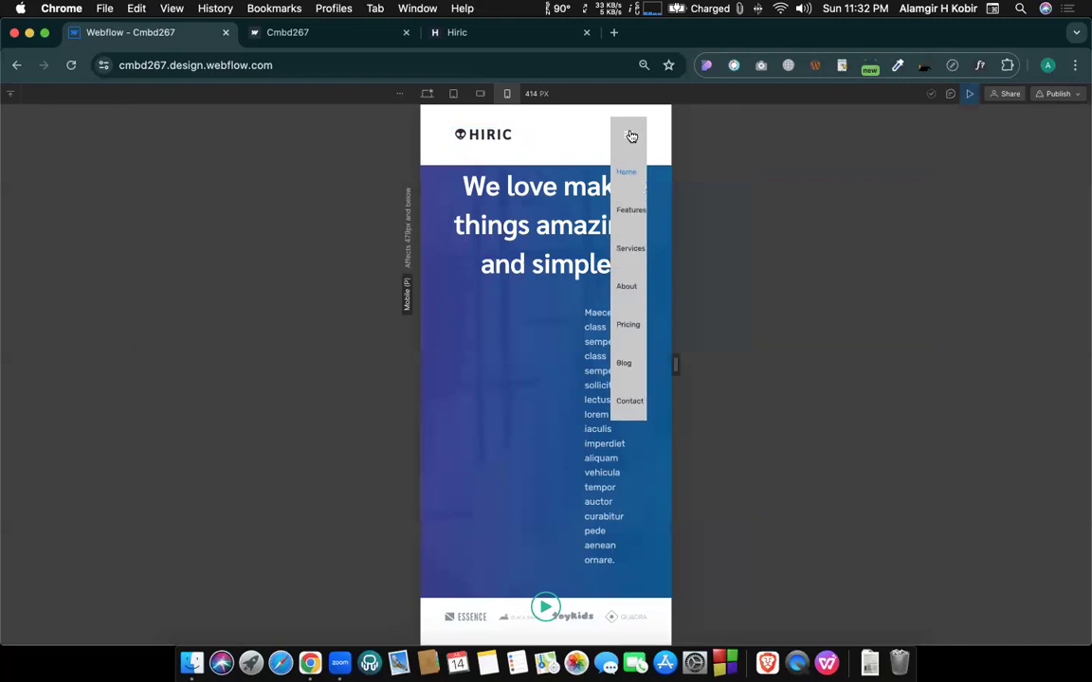
pyautogui.click(629, 135)
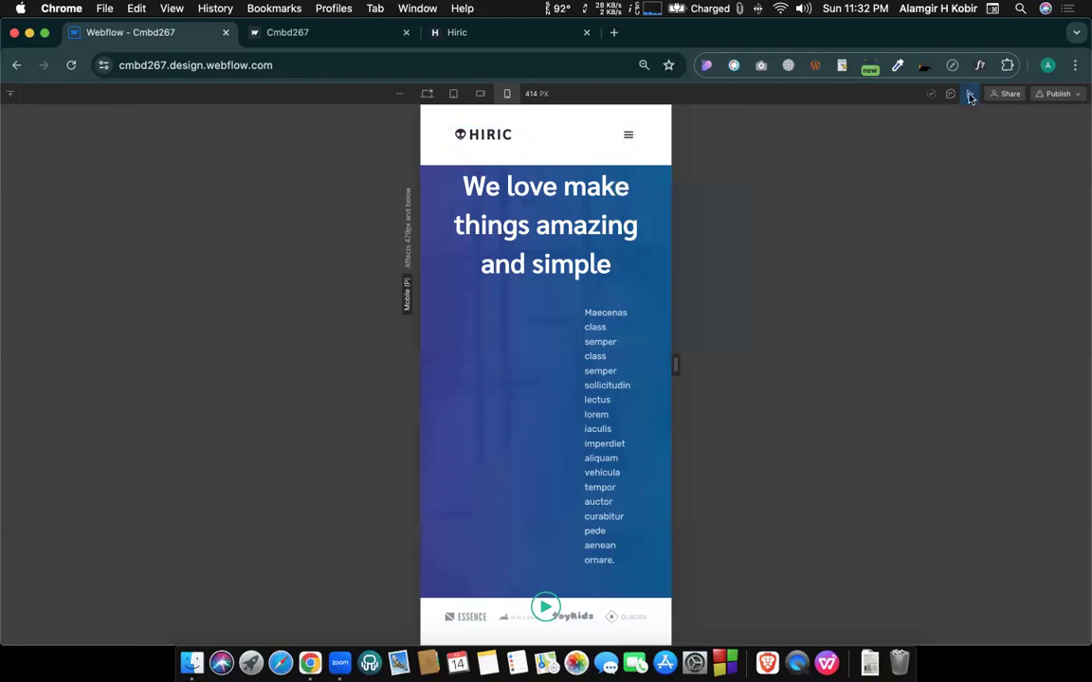
pyautogui.click(970, 95)
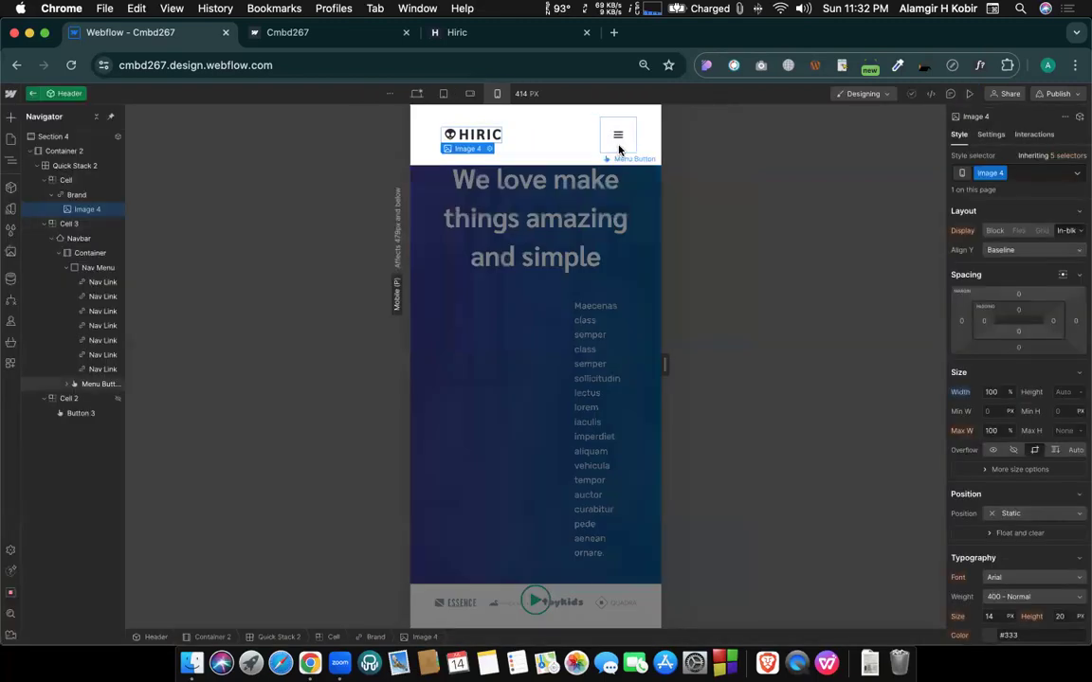
# Try a 100% width on the header's menu button and preview the expanded menu.
pyautogui.click(617, 150)
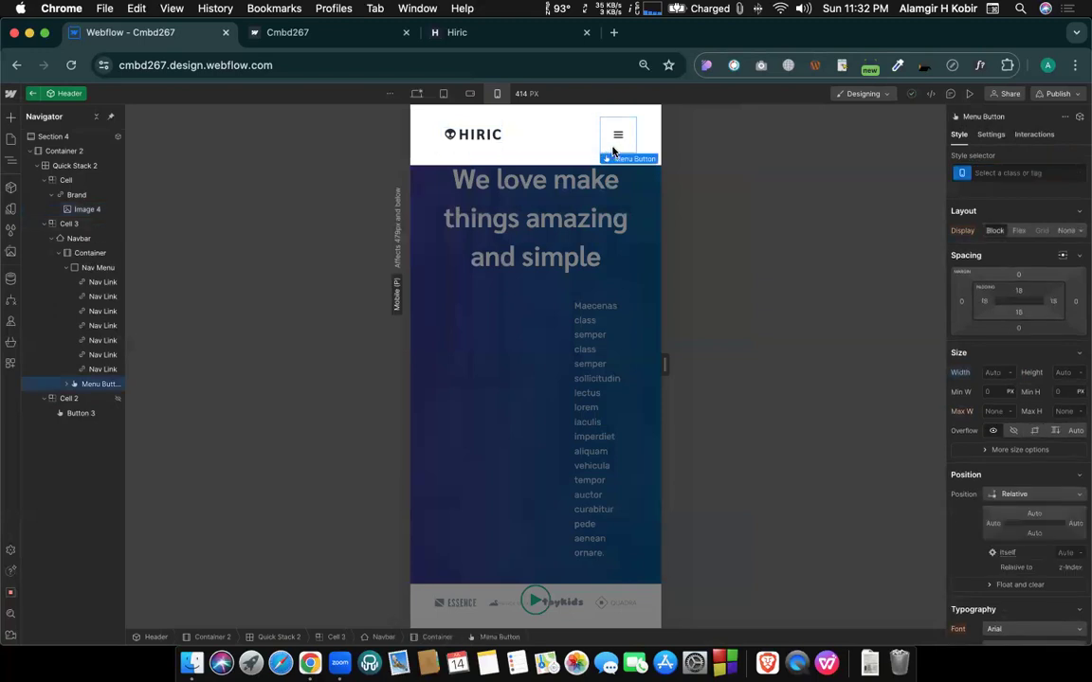
pyautogui.click(991, 372)
pyautogui.write('100%')
pyautogui.press('Return')
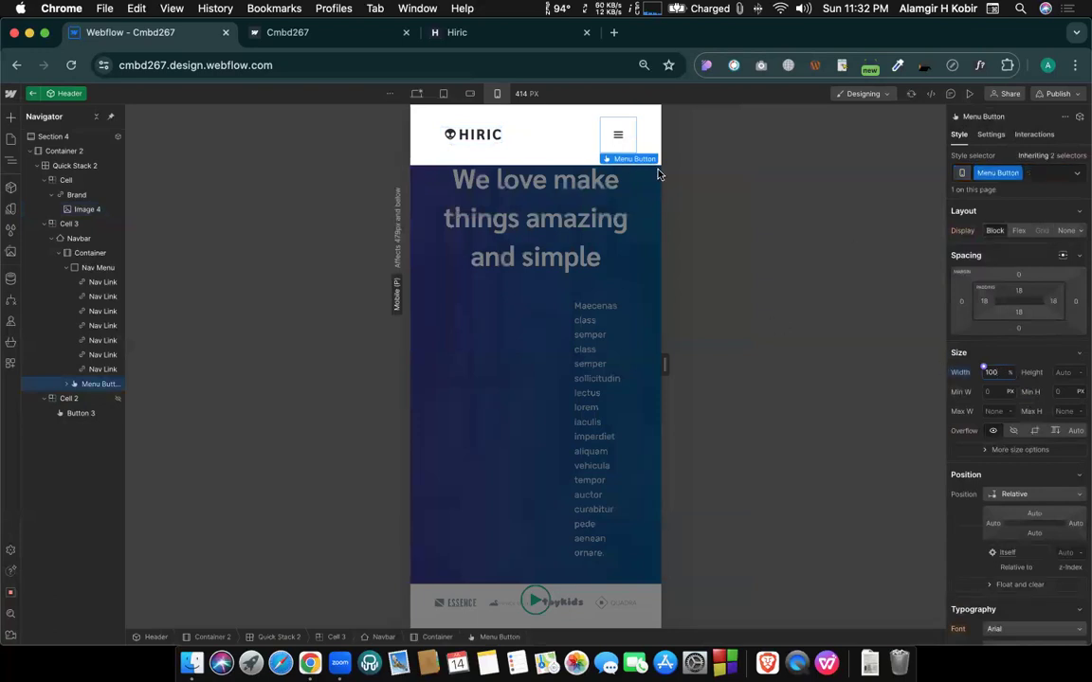
pyautogui.click(969, 93)
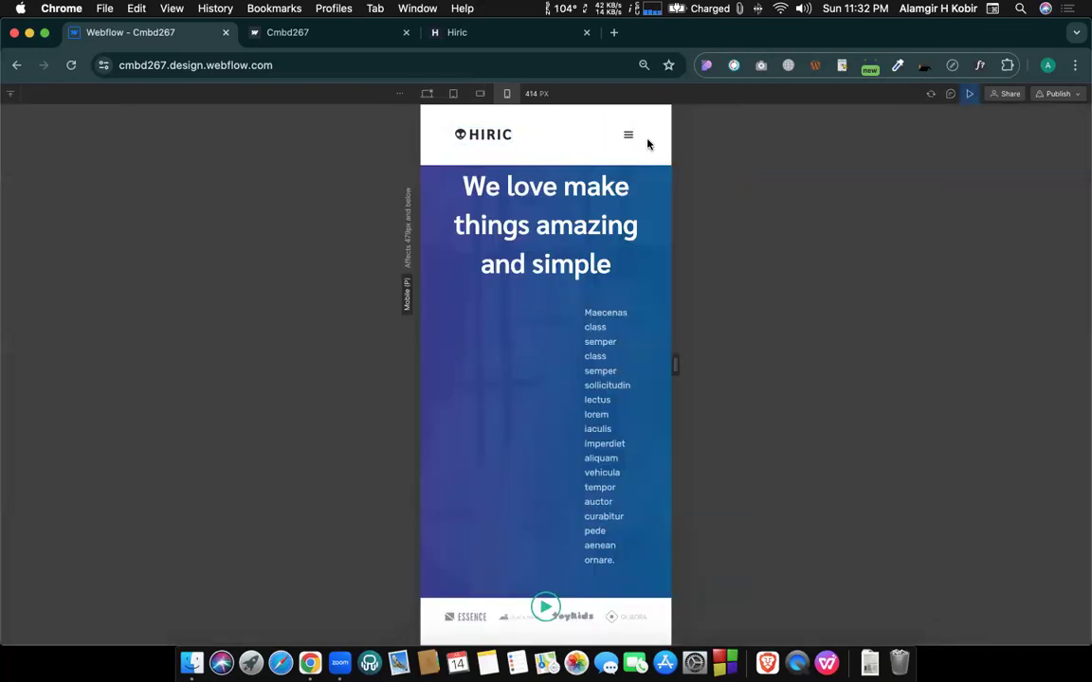
pyautogui.click(629, 137)
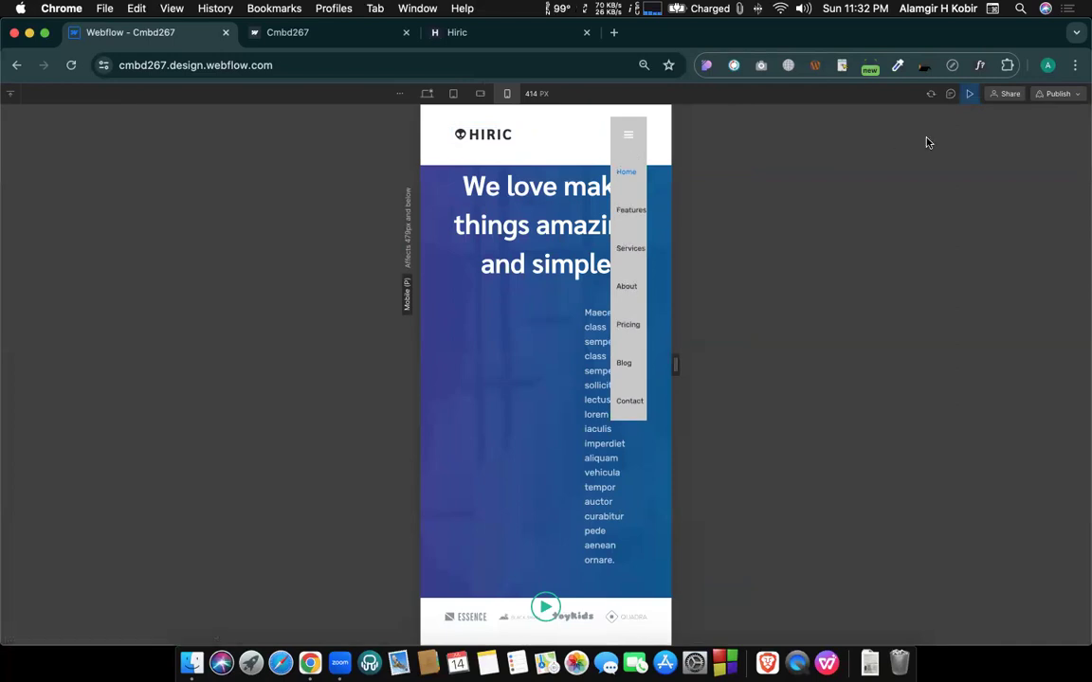
pyautogui.click(970, 93)
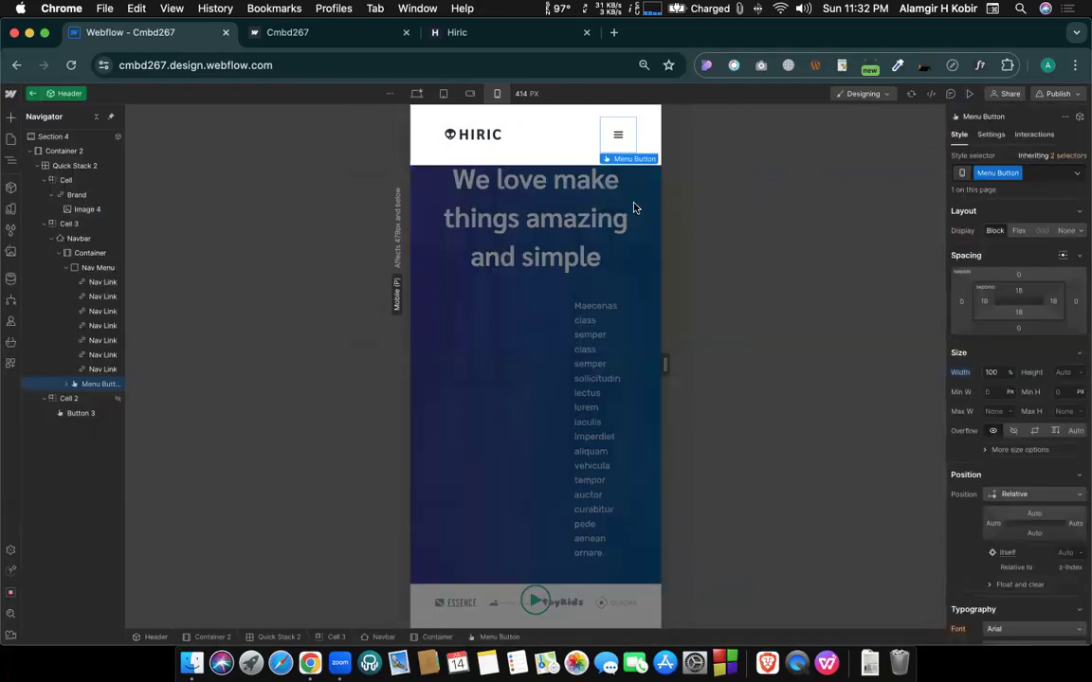
# Undo the menu button's width change and check the header in preview.
pyautogui.press('z')
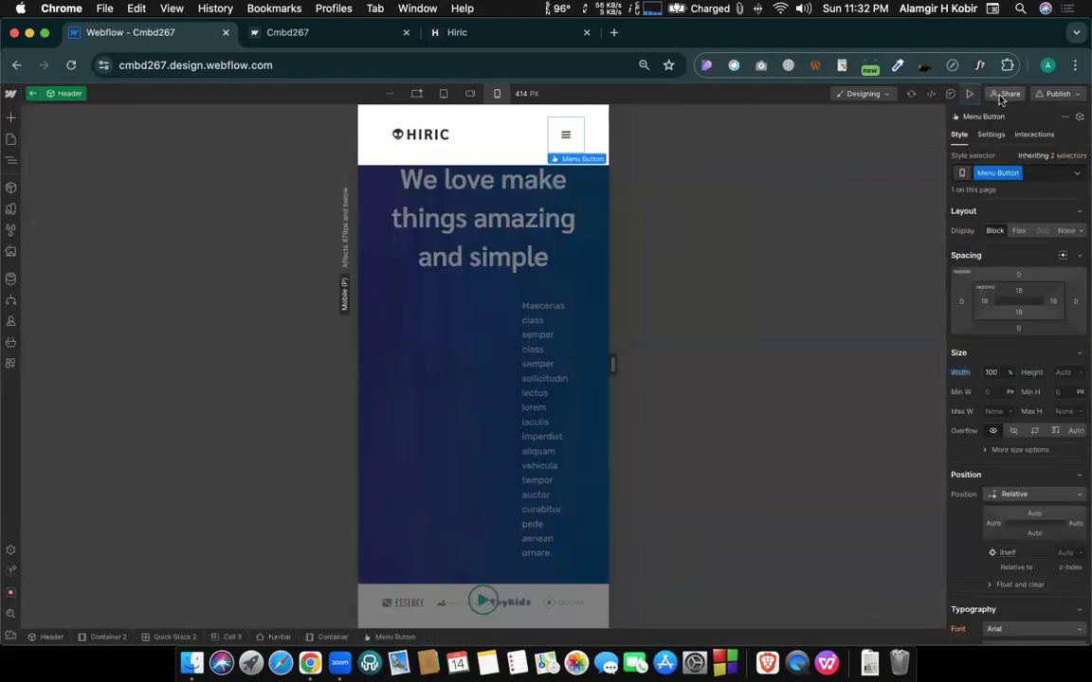
pyautogui.click(969, 95)
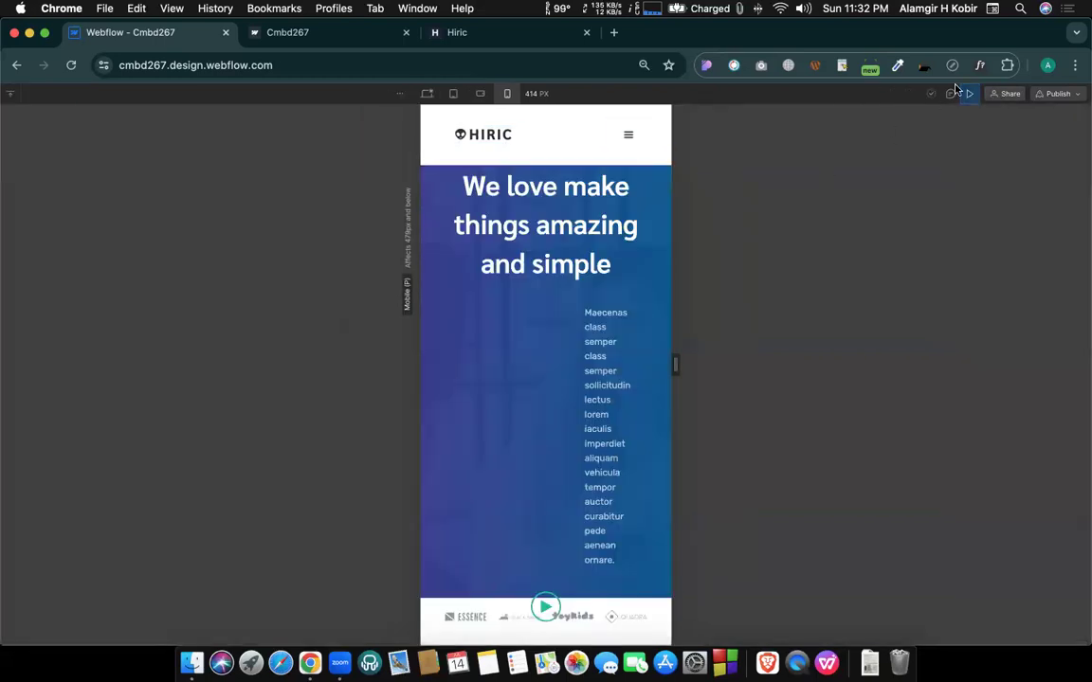
pyautogui.click(969, 95)
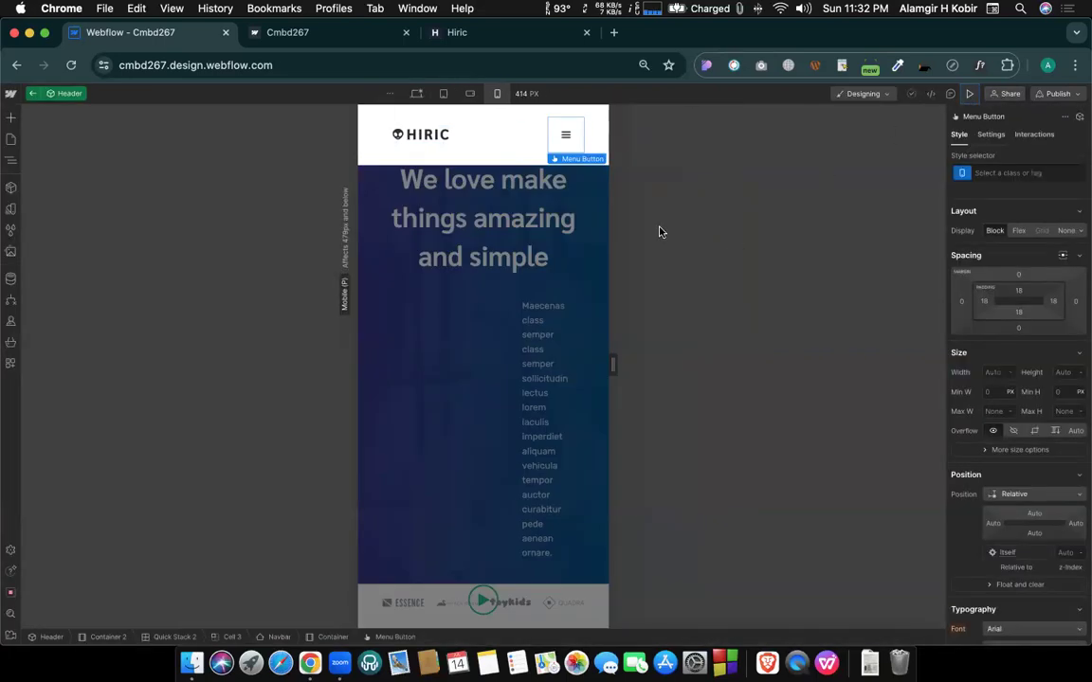
pyautogui.press('super+z')
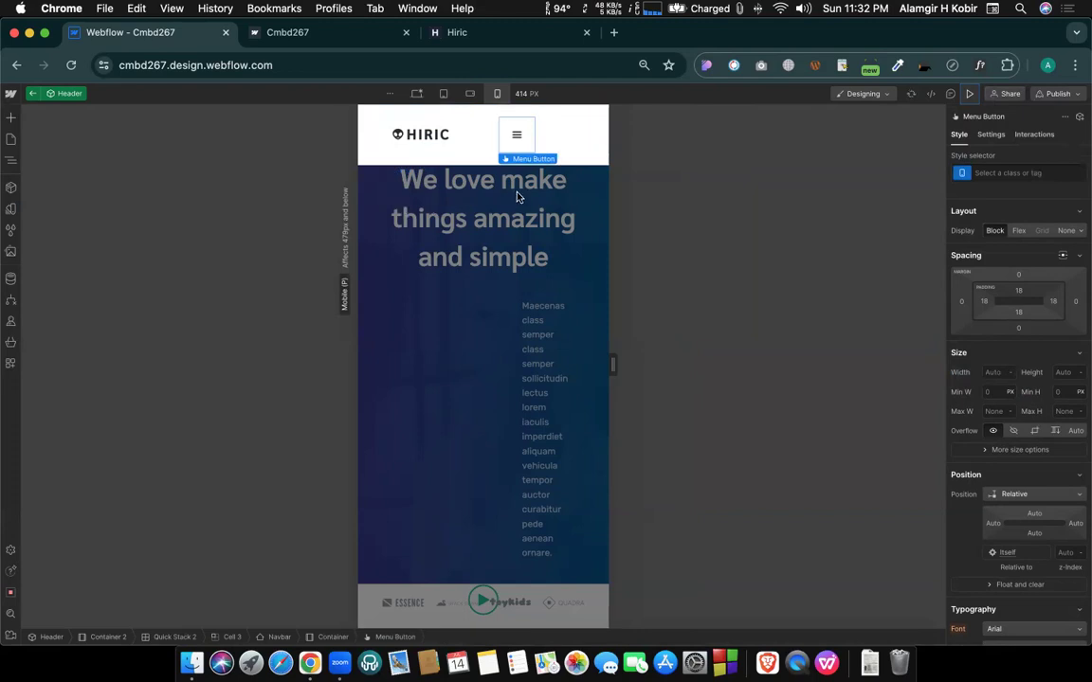
# Select the header's menu button and show the header's element hierarchy in its wider, unpinned form.
pyautogui.click(551, 142)
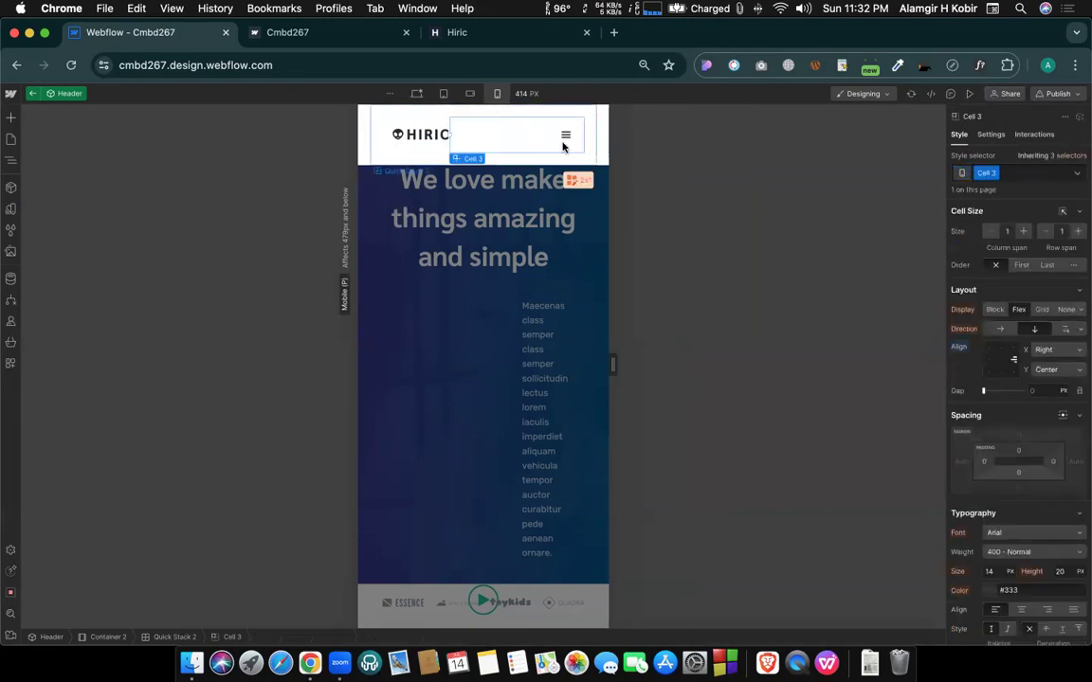
pyautogui.click(558, 143)
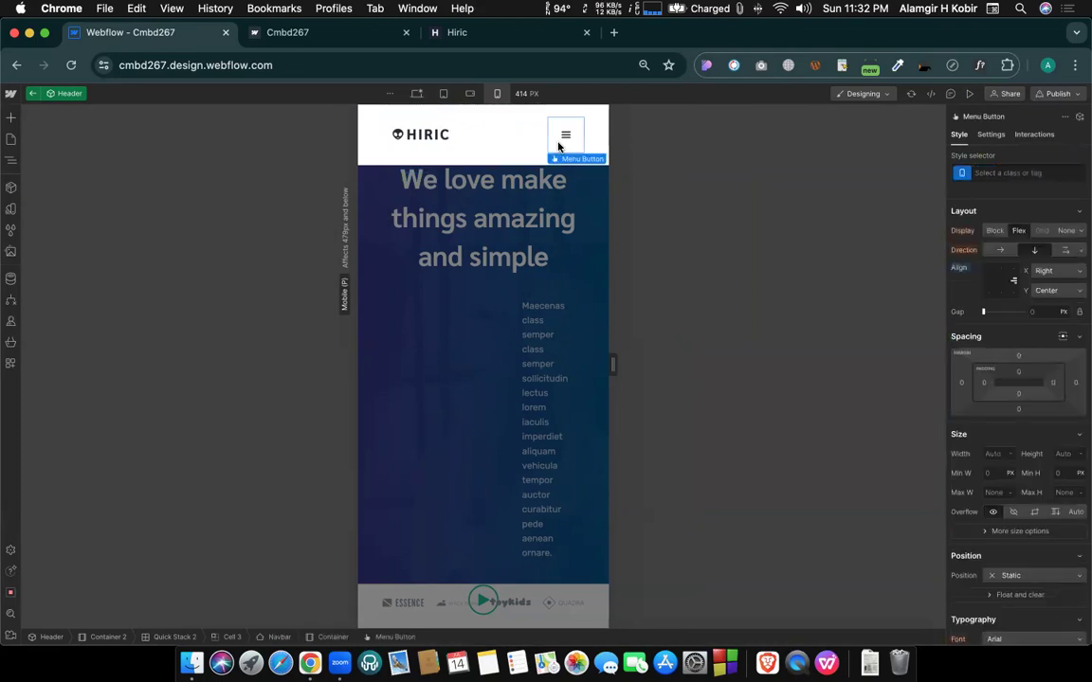
pyautogui.click(10, 157)
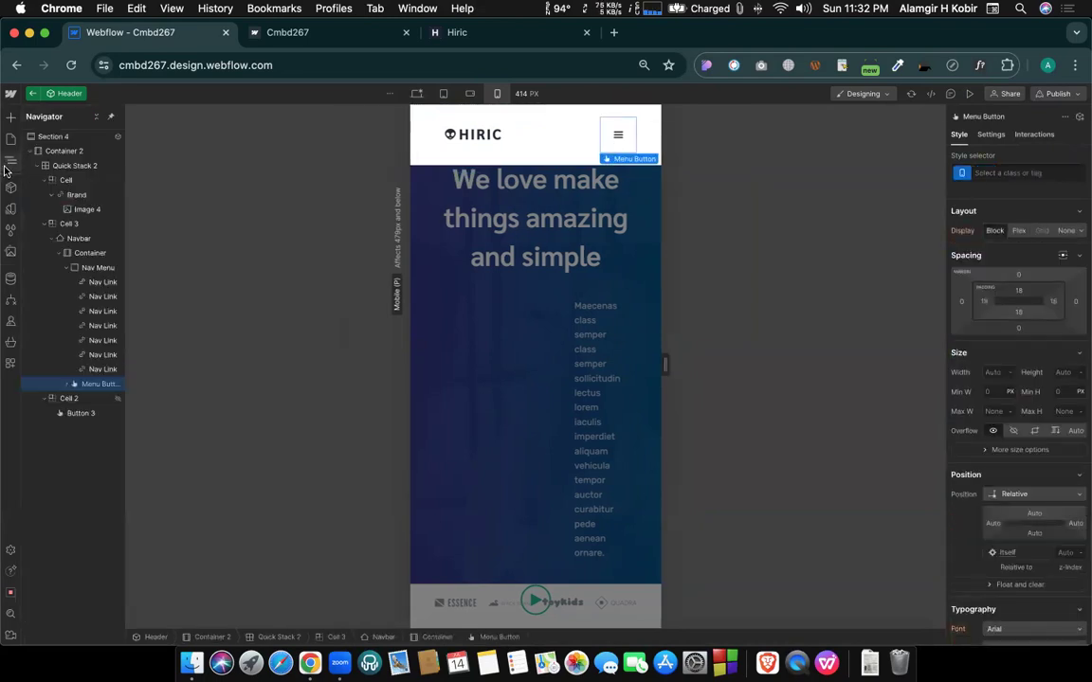
pyautogui.click(110, 116)
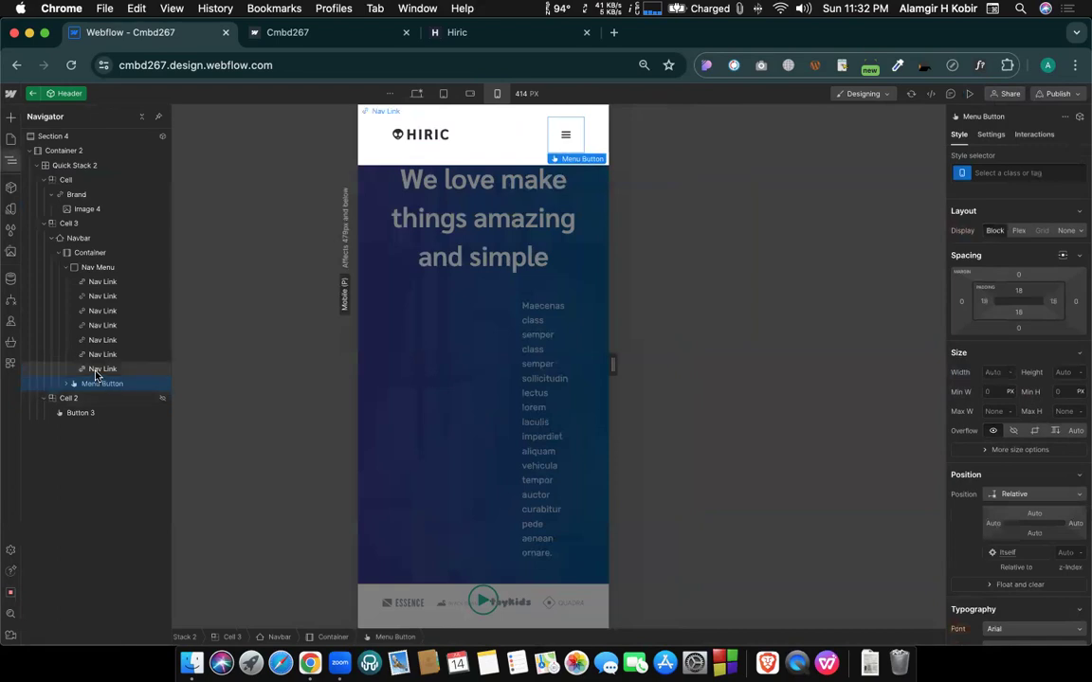
# Set the header Navbar's width to 100% at the mobile portrait breakpoint.
pyautogui.click(88, 266)
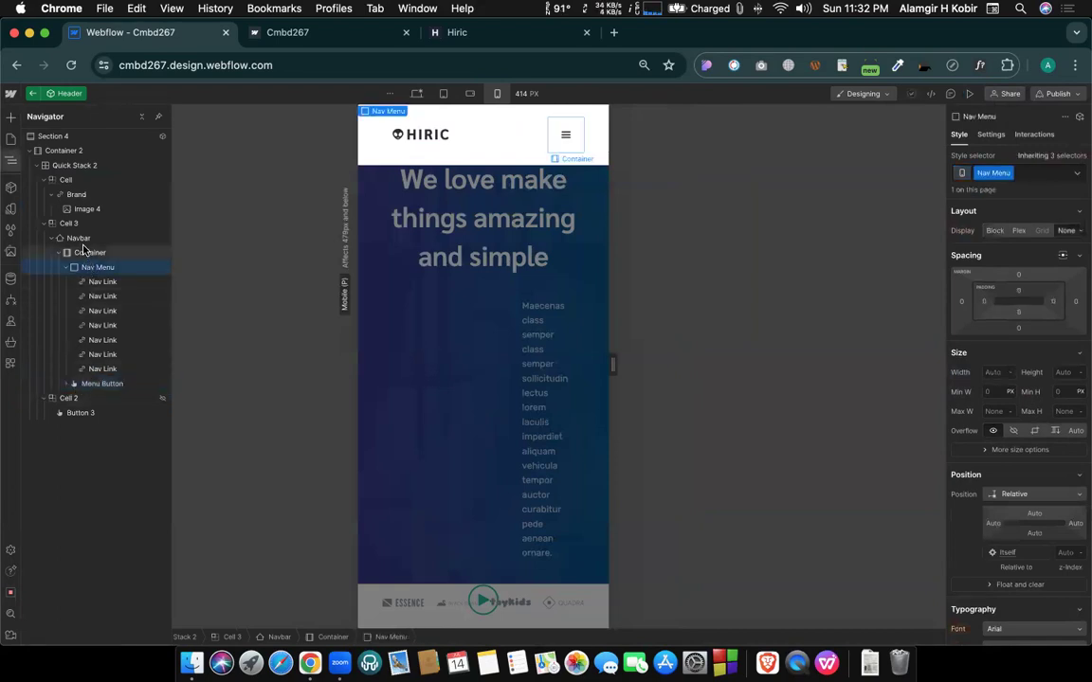
pyautogui.click(75, 239)
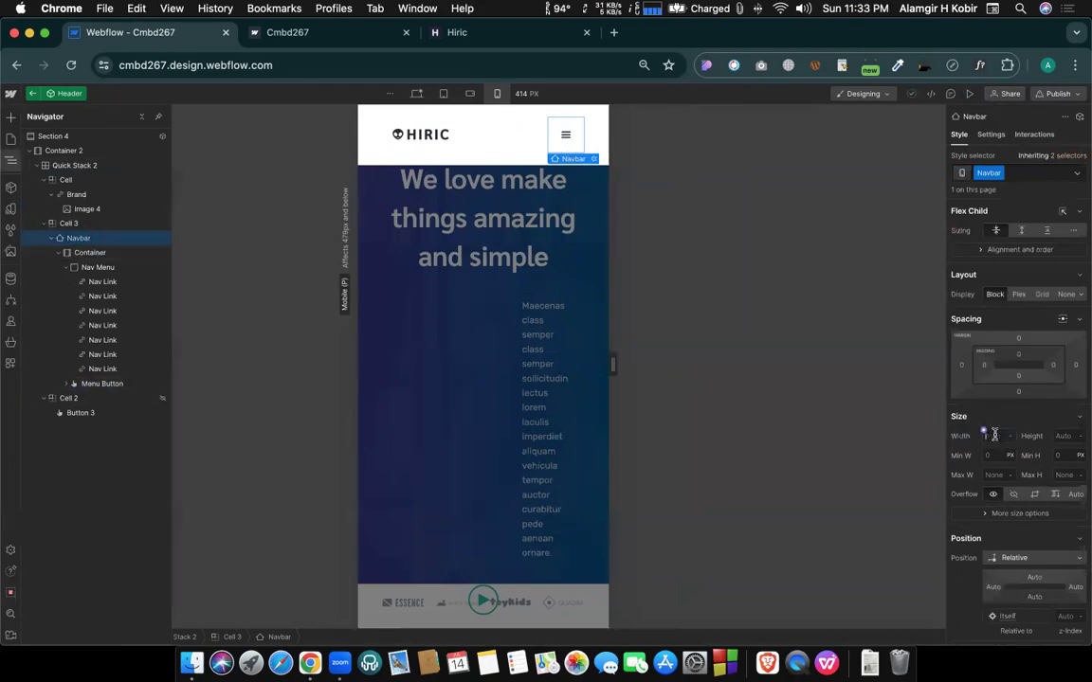
pyautogui.write('%')
pyautogui.press('Return')
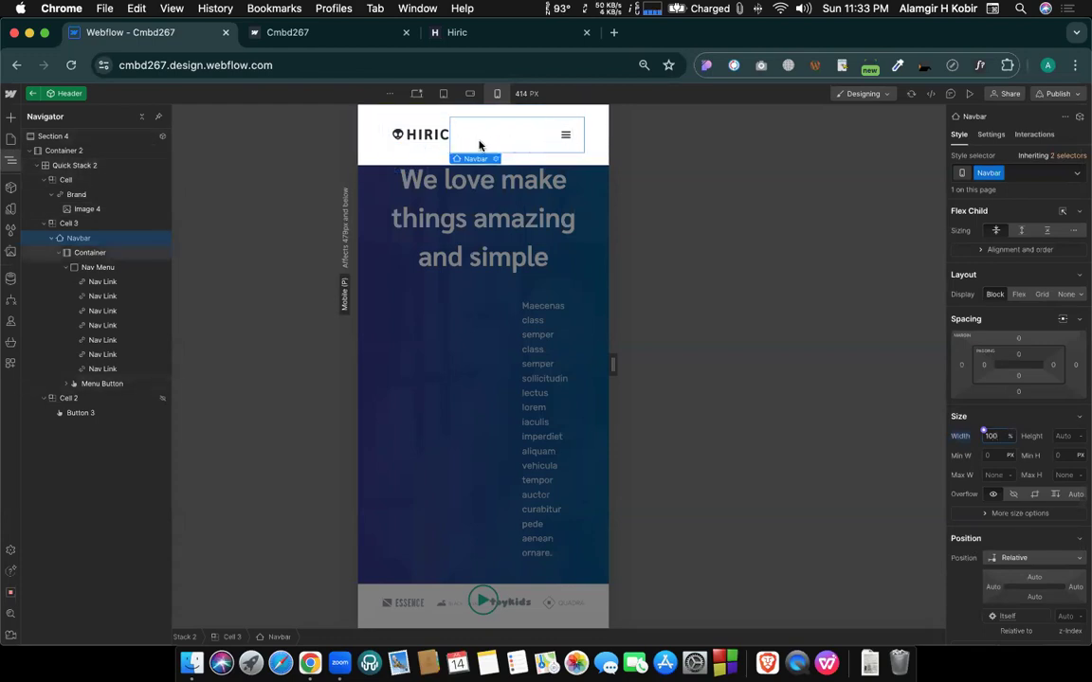
# Preview the mobile header with its menu expanded, and return to editing with the element hierarchy pinned open.
pyautogui.click(969, 93)
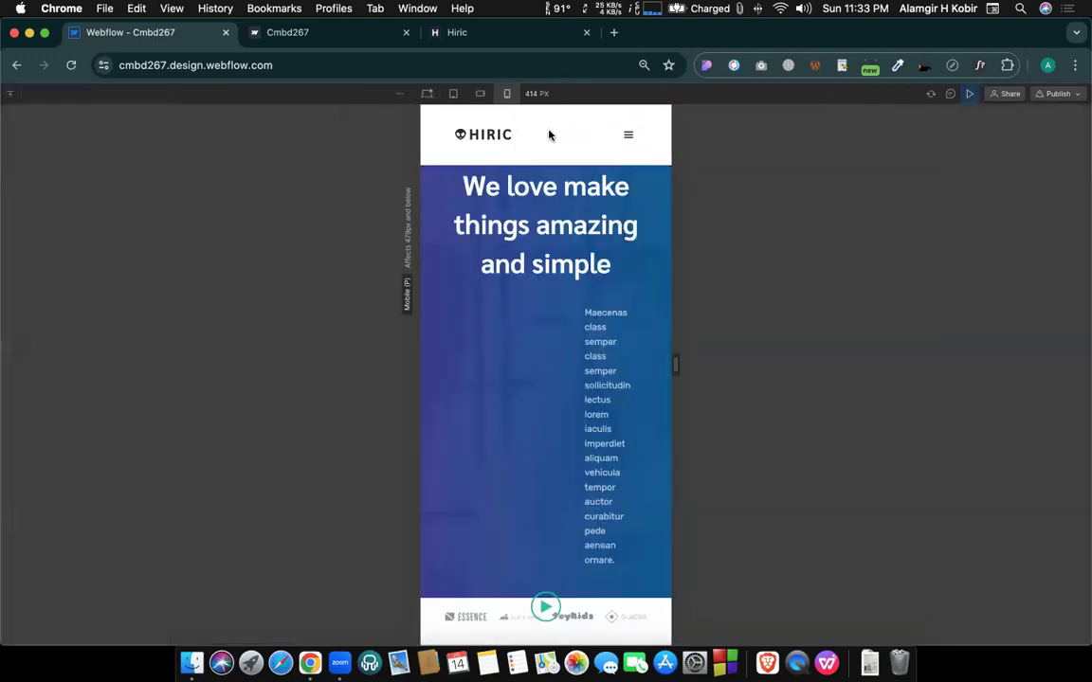
pyautogui.click(625, 138)
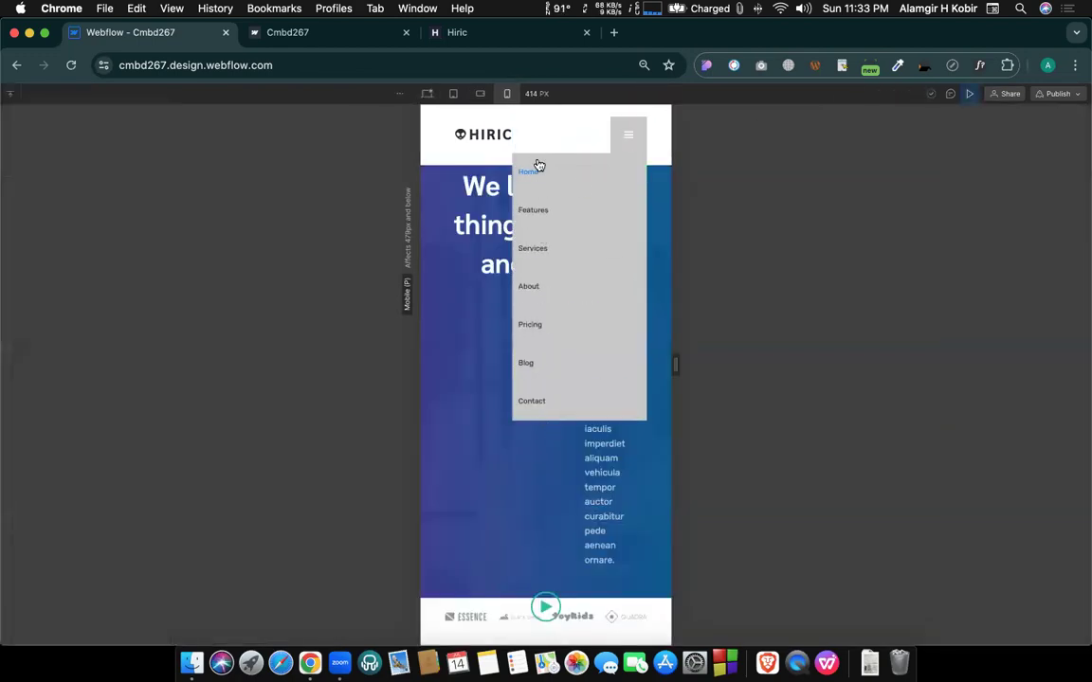
pyautogui.click(972, 95)
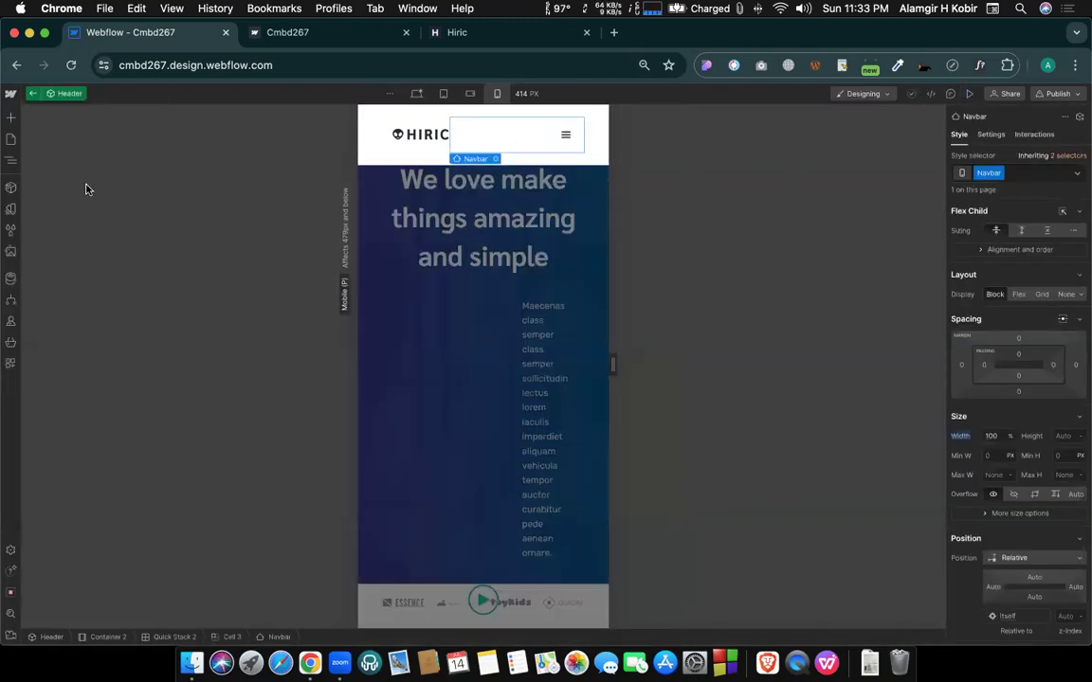
pyautogui.click(9, 160)
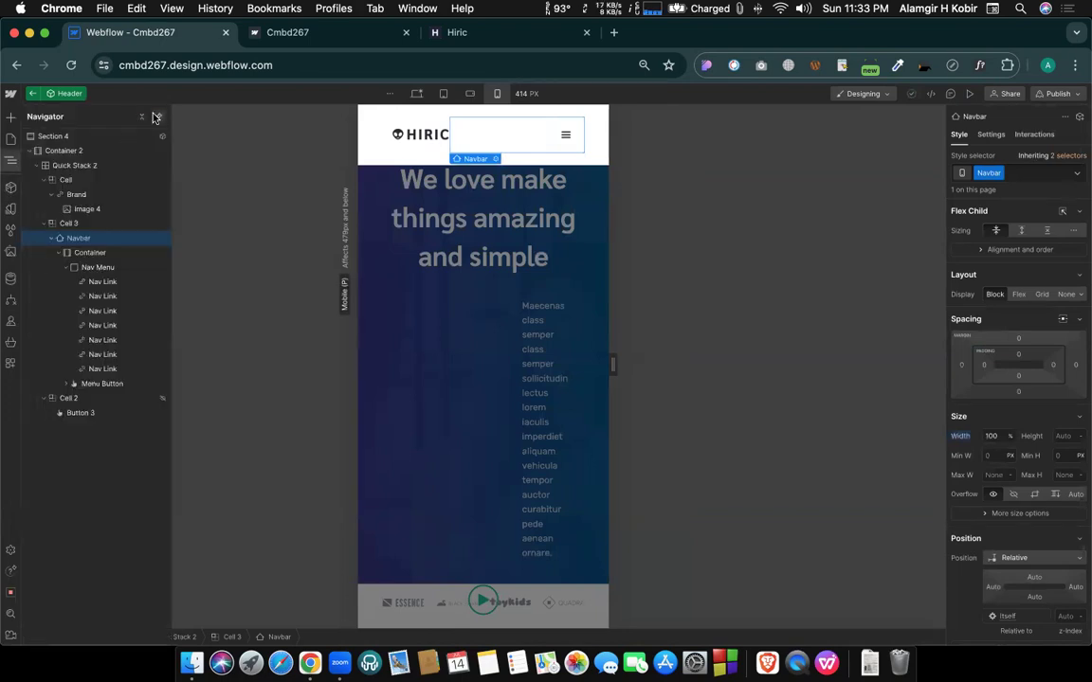
pyautogui.click(156, 116)
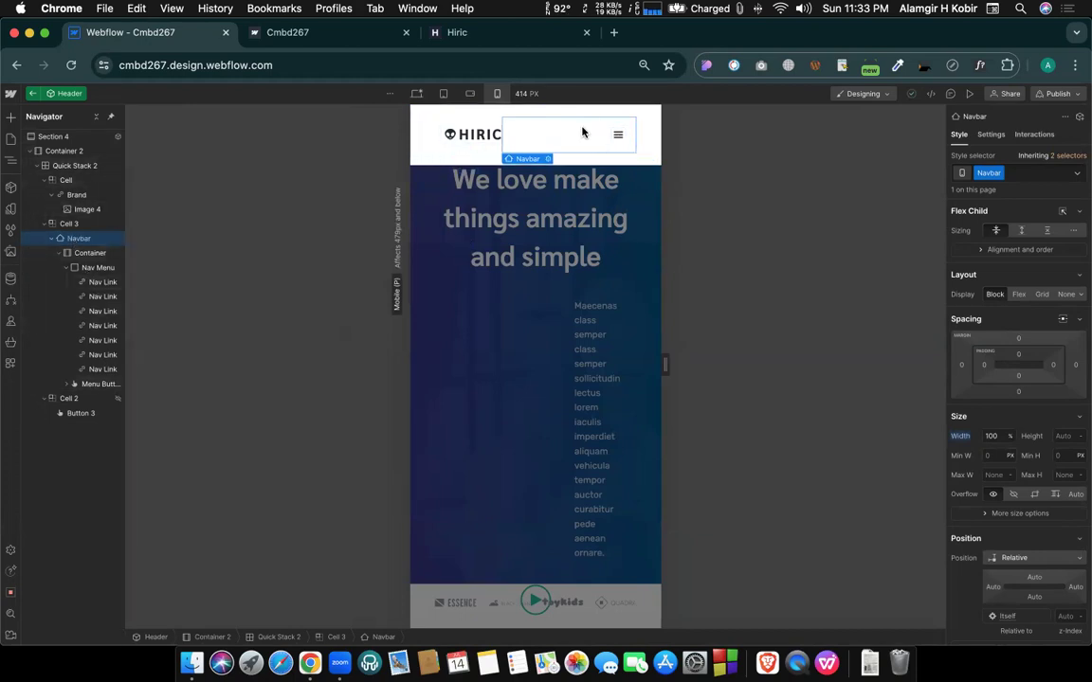
# Enlarge the header's hamburger icon to a 36 px font size.
pyautogui.click(619, 135)
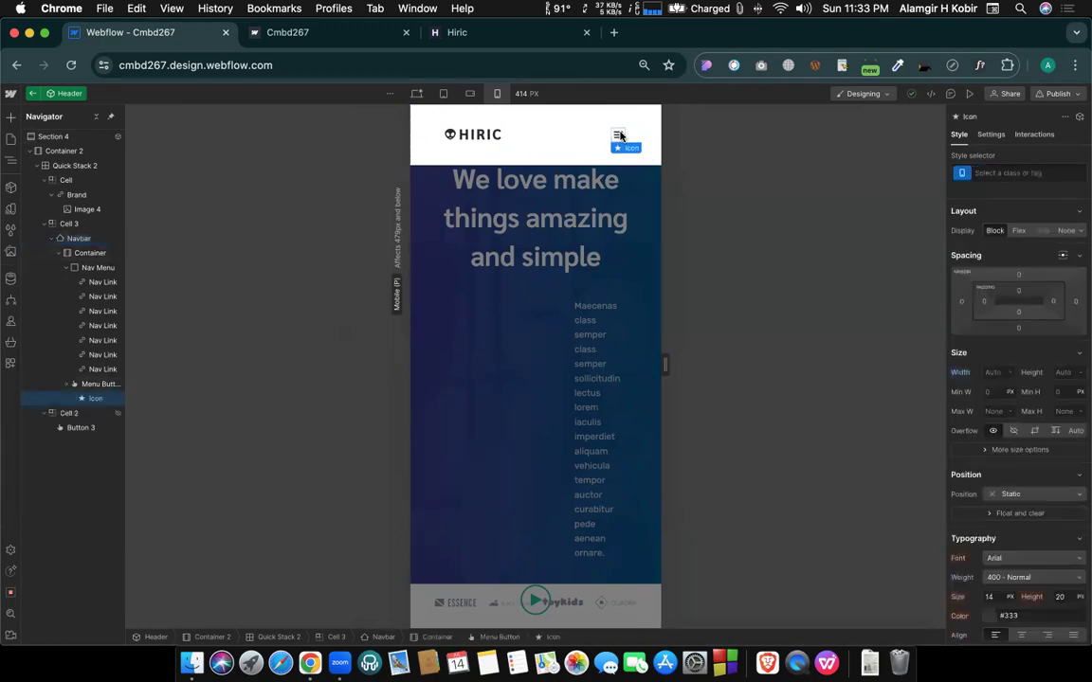
pyautogui.scroll(-2, 977, 494)
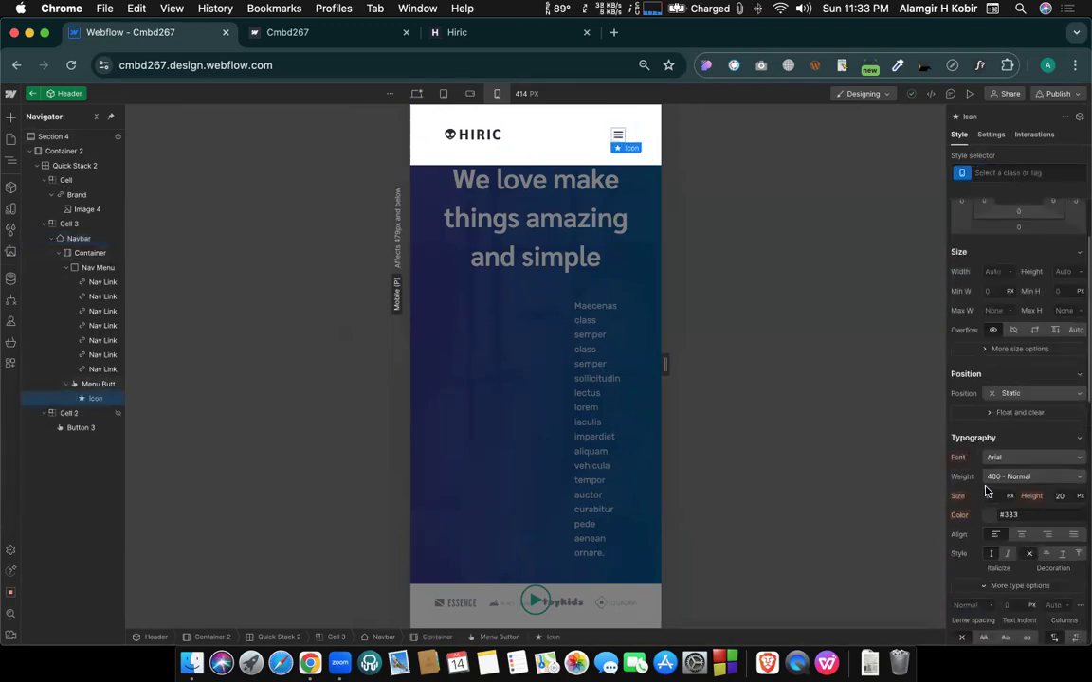
pyautogui.click(991, 496)
pyautogui.press('Up')
pyautogui.press('Up')
pyautogui.press('Up')
pyautogui.press('Up')
pyautogui.press('Up')
pyautogui.press('Up')
pyautogui.press('Up')
pyautogui.press('Up')
pyautogui.press('Up')
pyautogui.press('Up')
pyautogui.press('Up')
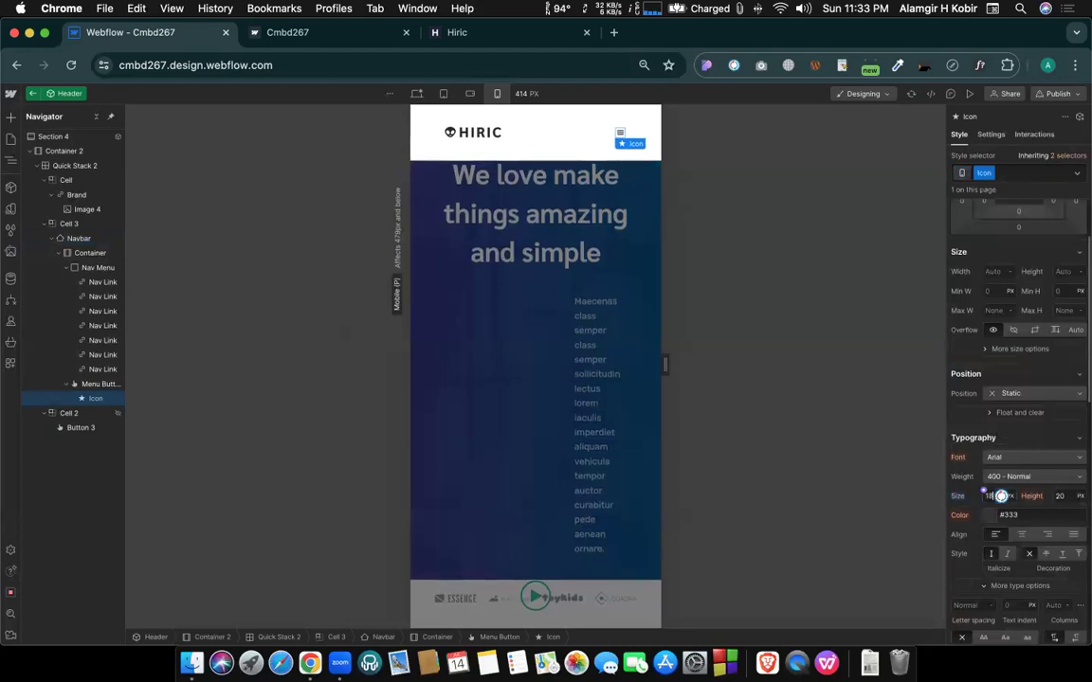
pyautogui.press('Up')
pyautogui.press('Up')
pyautogui.press('Up')
pyautogui.press('Up')
pyautogui.press('Up')
pyautogui.press('Up')
pyautogui.press('Up')
pyautogui.press('Up')
pyautogui.press('Up')
pyautogui.press('Up')
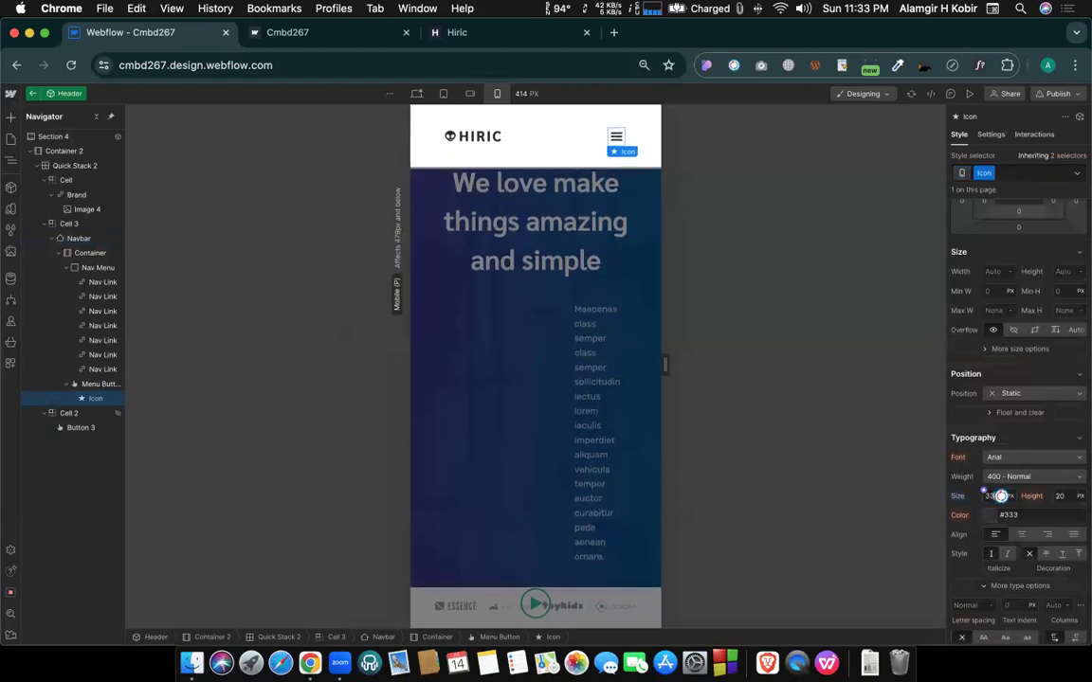
pyautogui.press('Down')
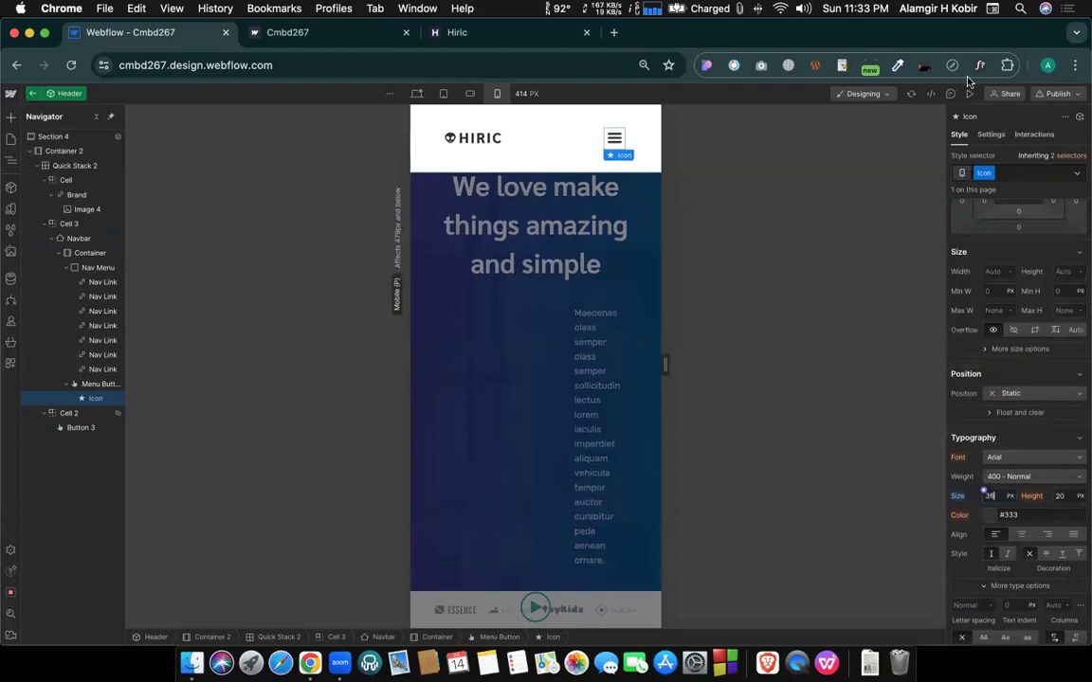
# Preview the enlarged hamburger icon, expanding and collapsing the mobile menu, and return to editing.
pyautogui.click(969, 91)
pyautogui.click(623, 140)
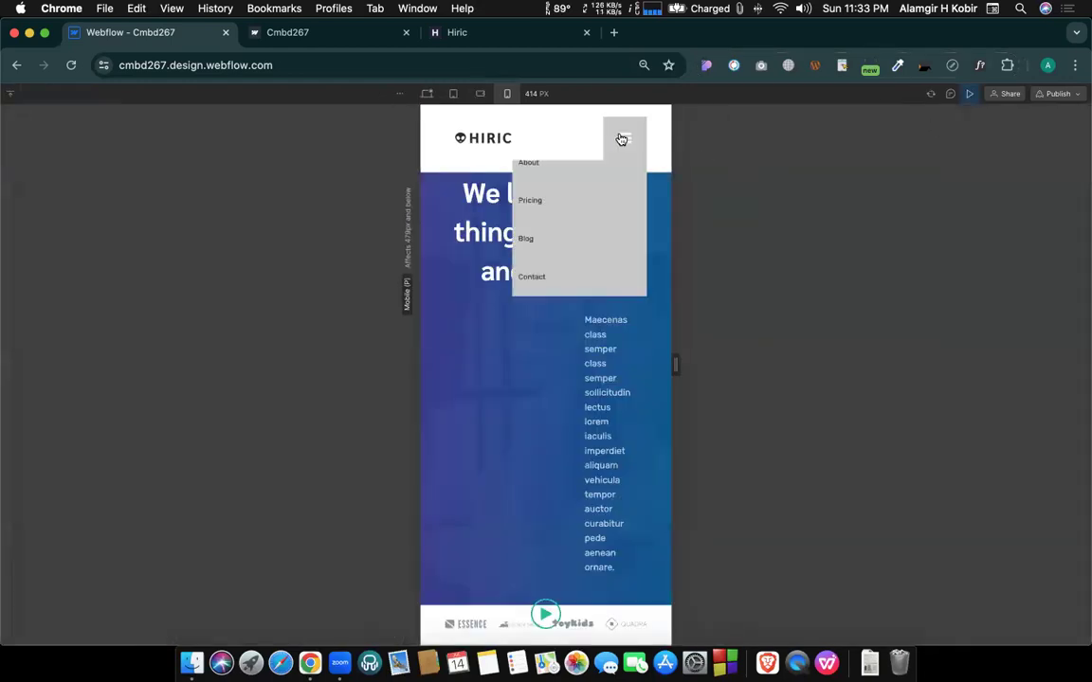
pyautogui.click(621, 139)
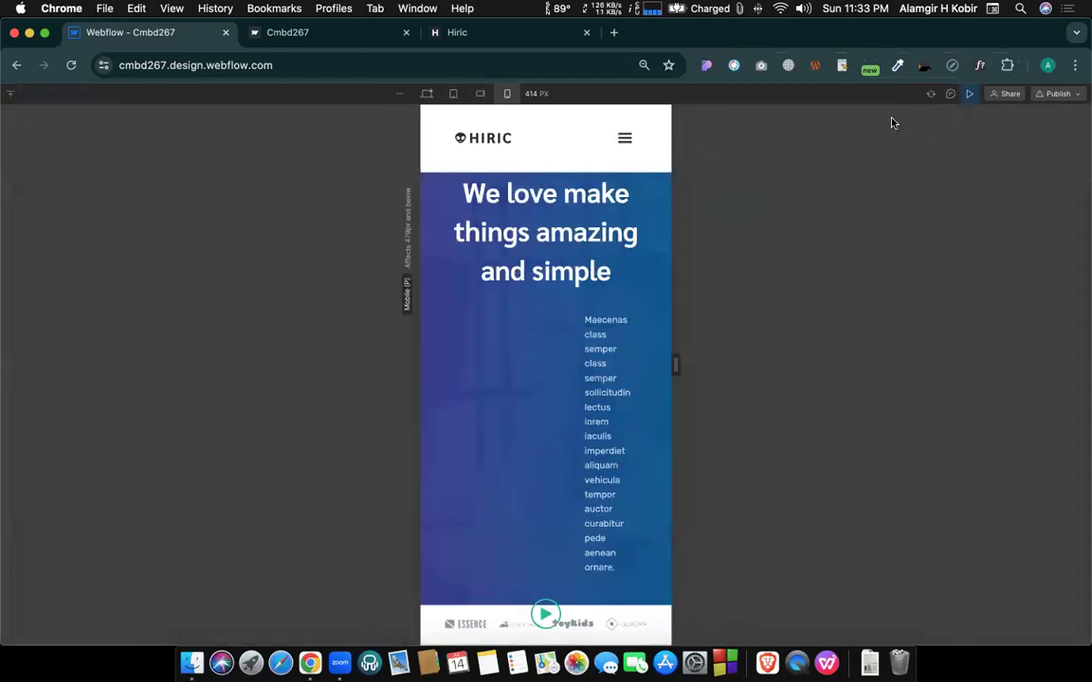
pyautogui.click(969, 94)
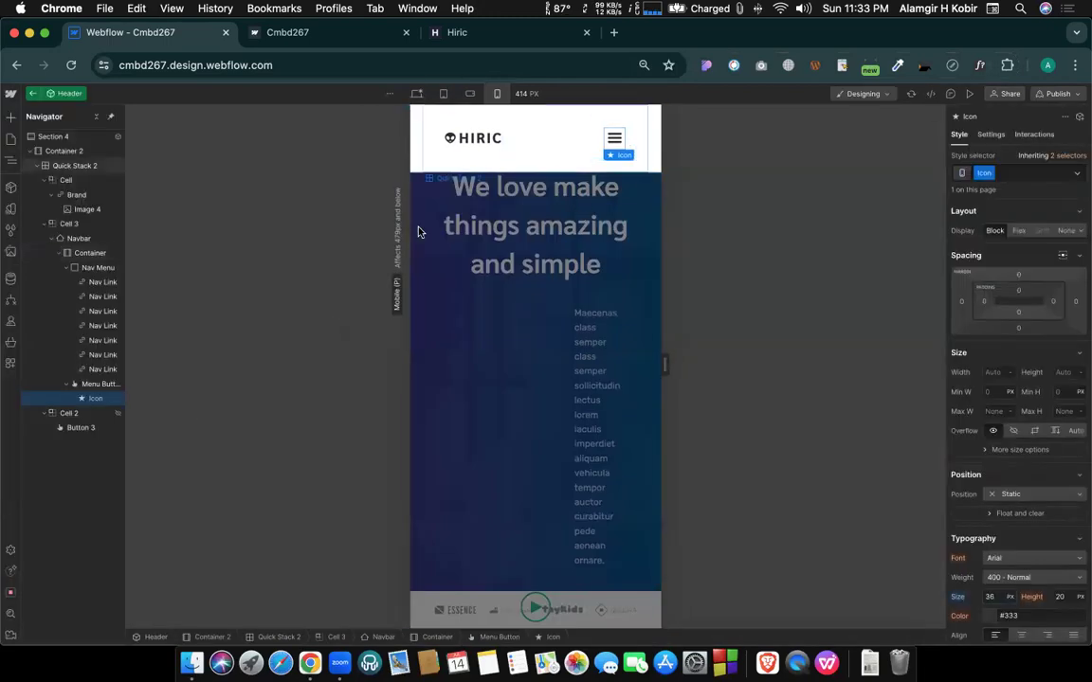
# Show the navbar's dropdown menu open on the canvas through the Menu Button's settings.
pyautogui.click(102, 384)
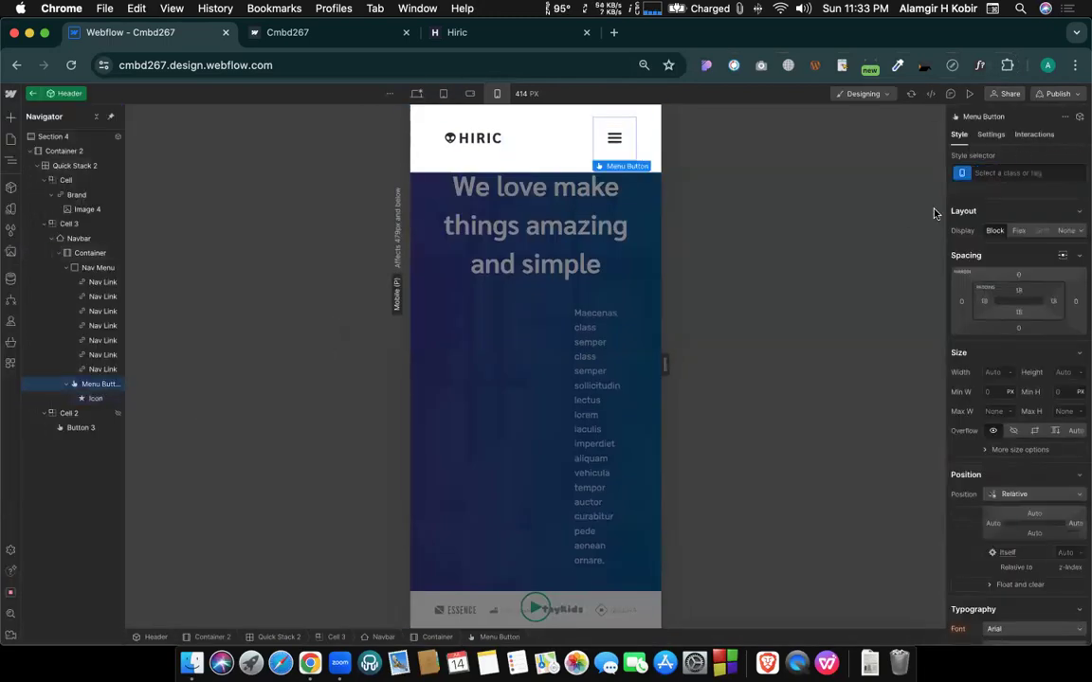
pyautogui.click(991, 134)
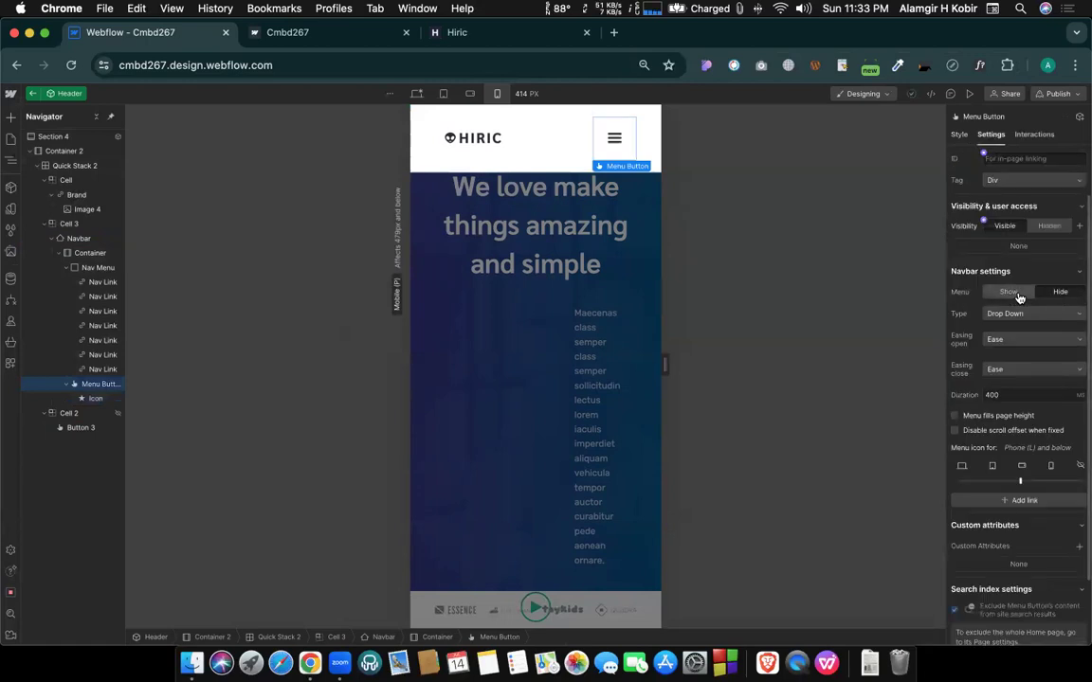
pyautogui.click(1008, 295)
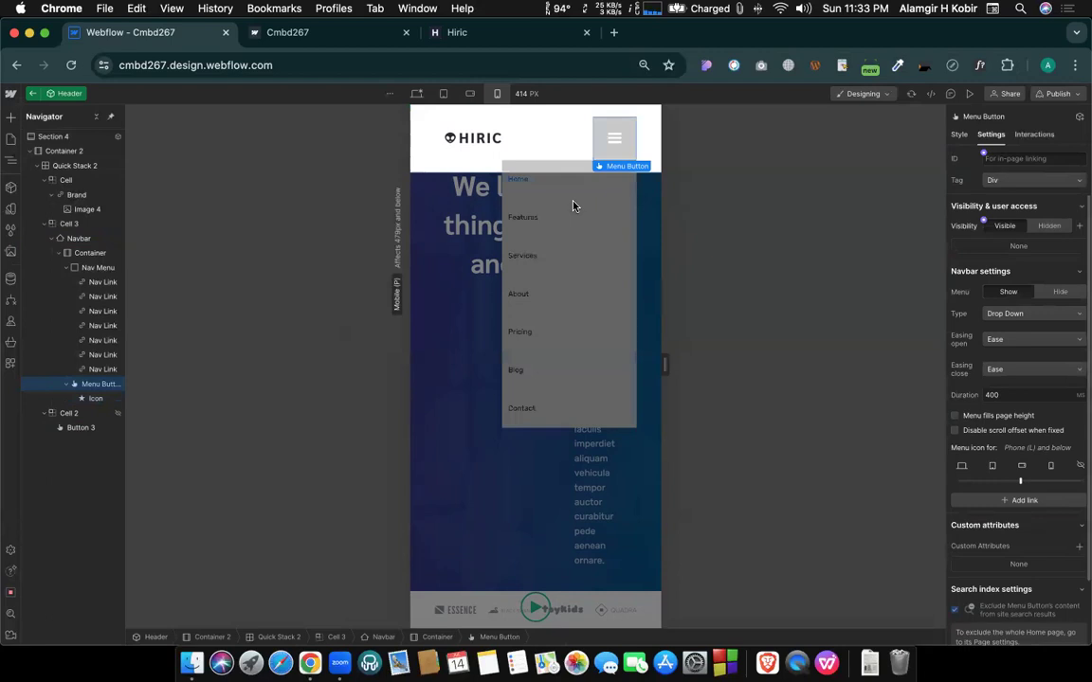
# Set the Nav Menu's background color to white.
pyautogui.click(516, 206)
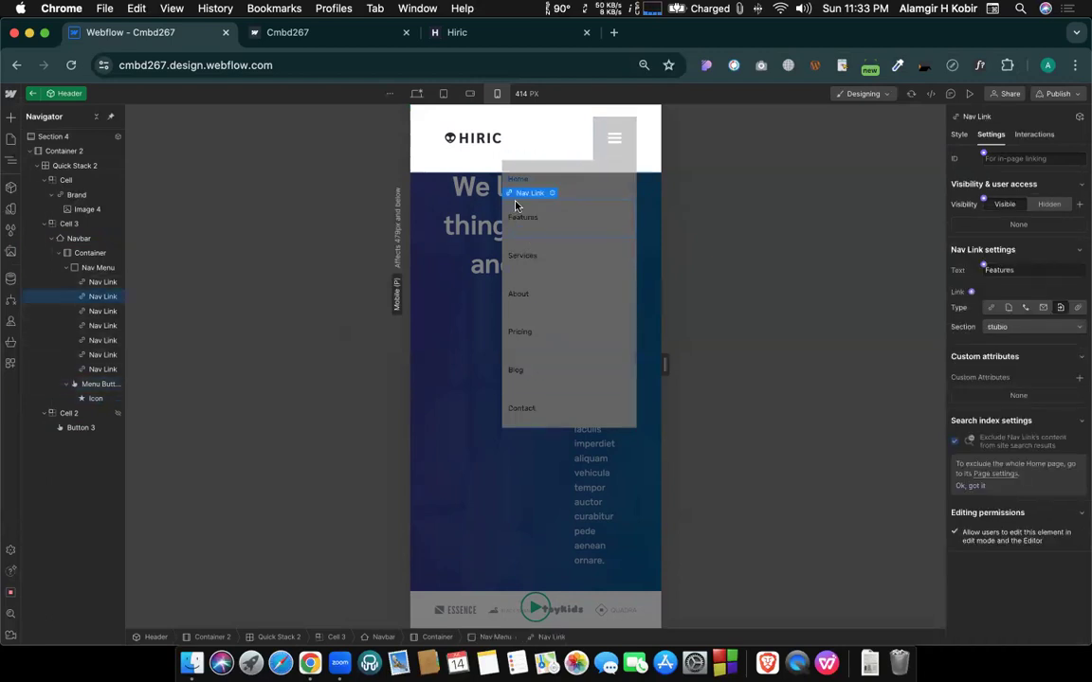
pyautogui.click(95, 269)
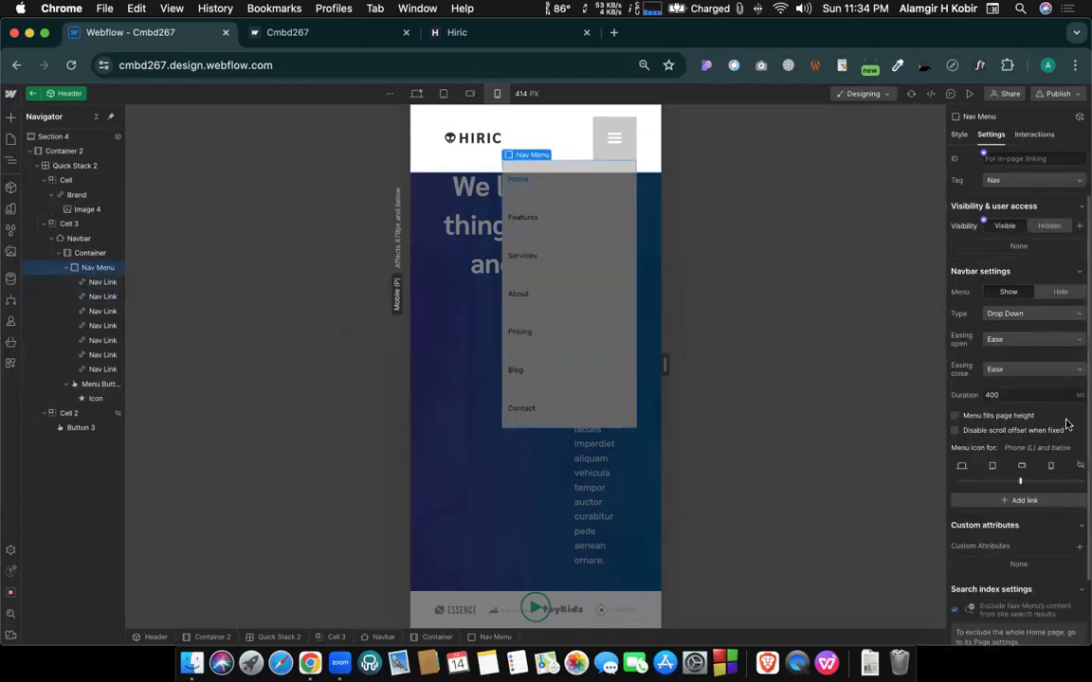
pyautogui.scroll(-2, 1036, 317)
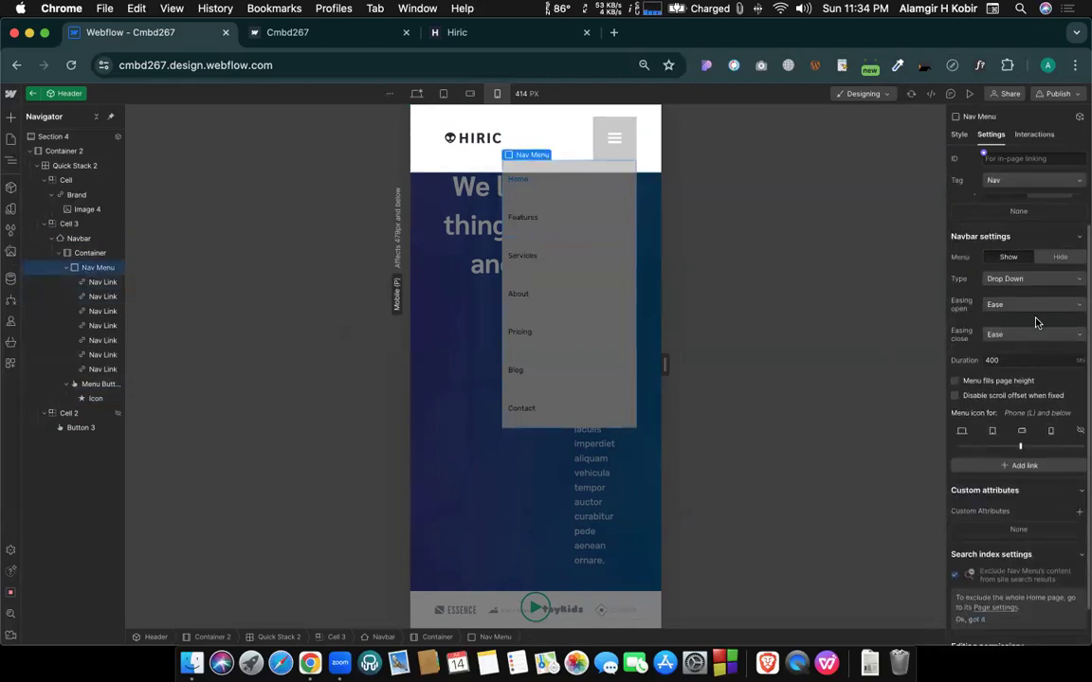
pyautogui.click(960, 133)
pyautogui.scroll(-3, 1005, 366)
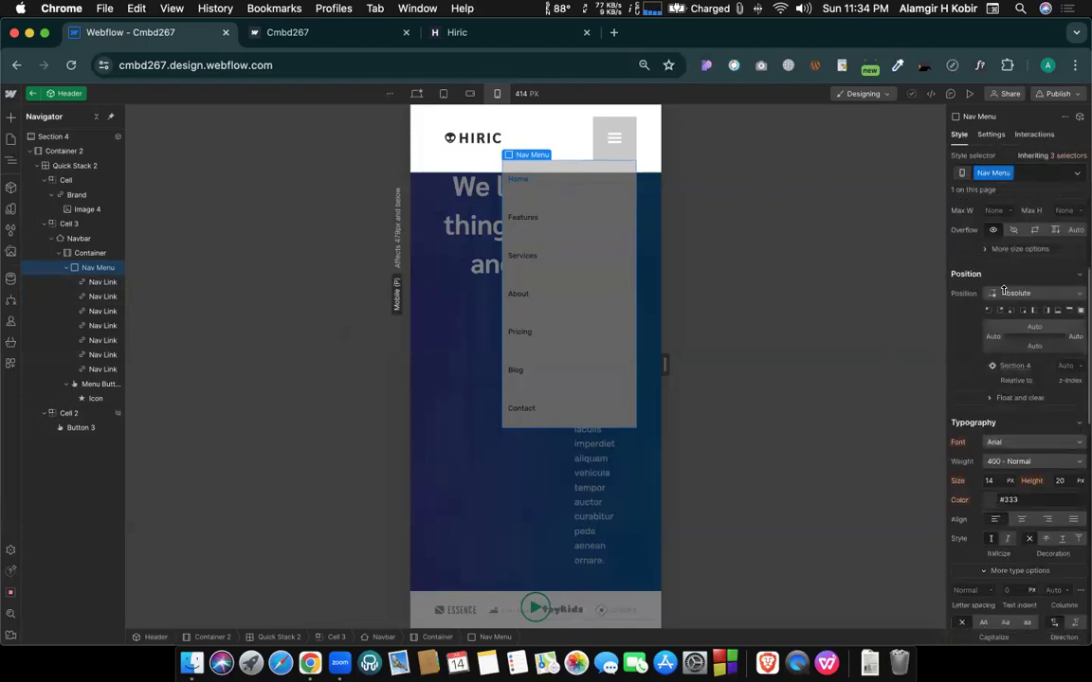
pyautogui.scroll(-4, 1024, 512)
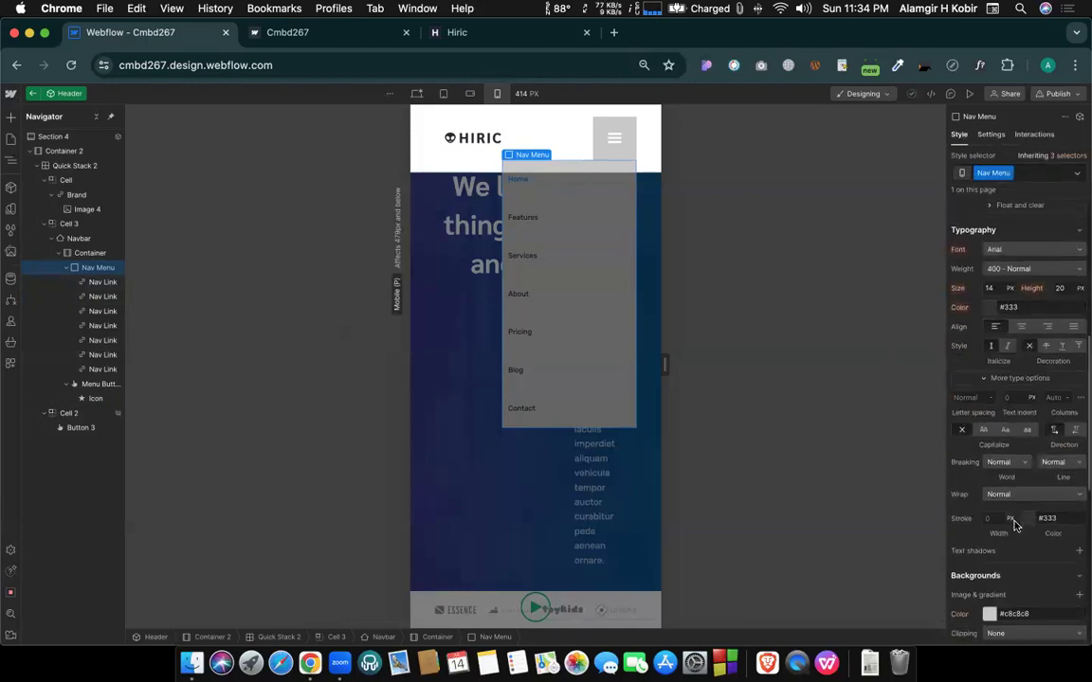
pyautogui.scroll(-3, 1011, 519)
pyautogui.click(990, 541)
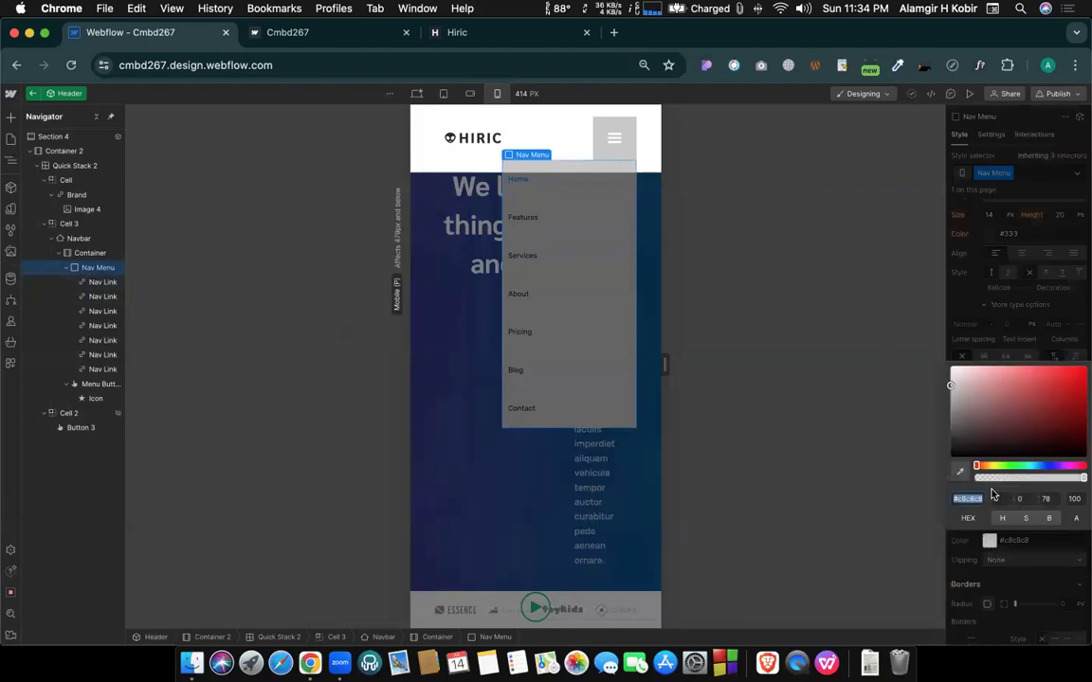
pyautogui.moveTo(959, 367); pyautogui.dragTo(942, 361)
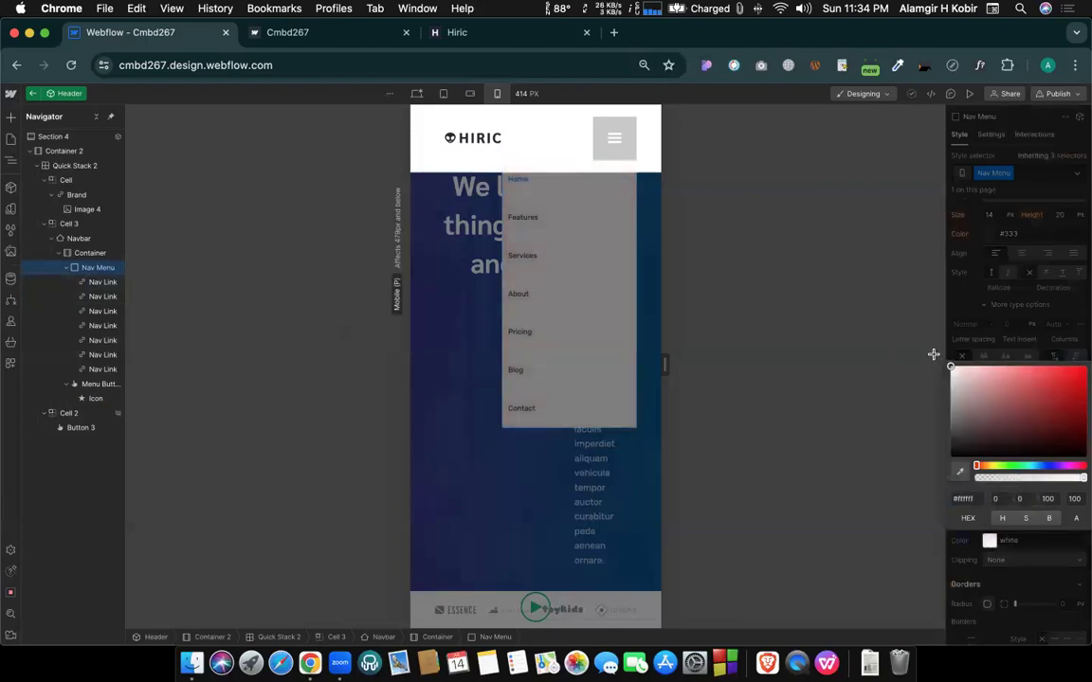
pyautogui.click(1003, 339)
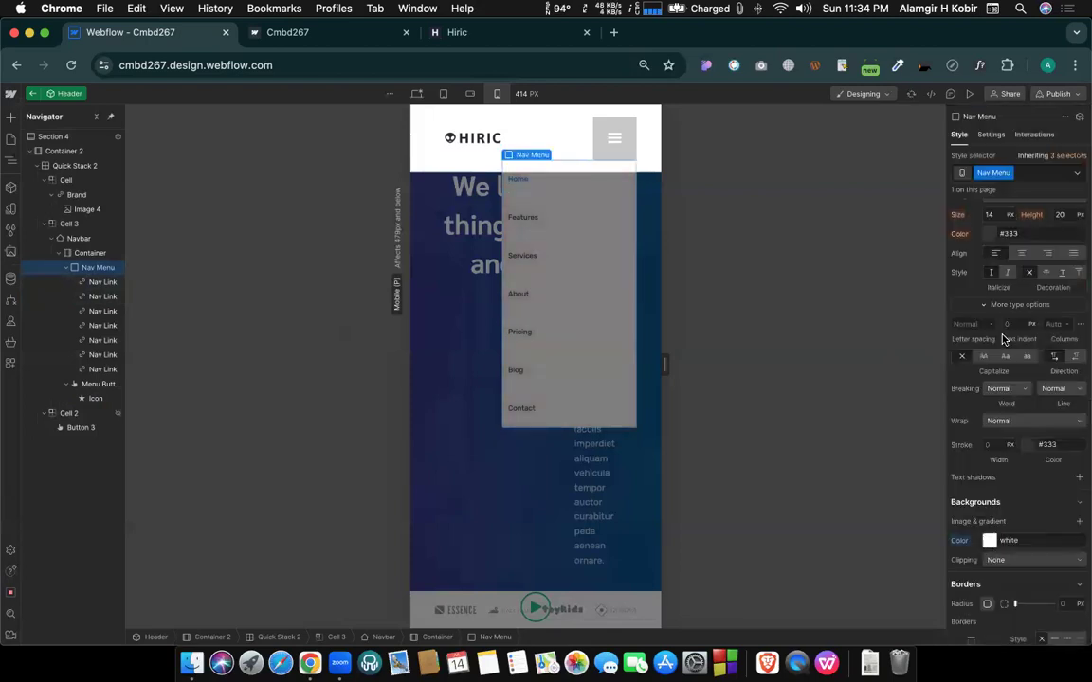
# Give the Menu Button's open state a white background and a black text color.
pyautogui.click(602, 155)
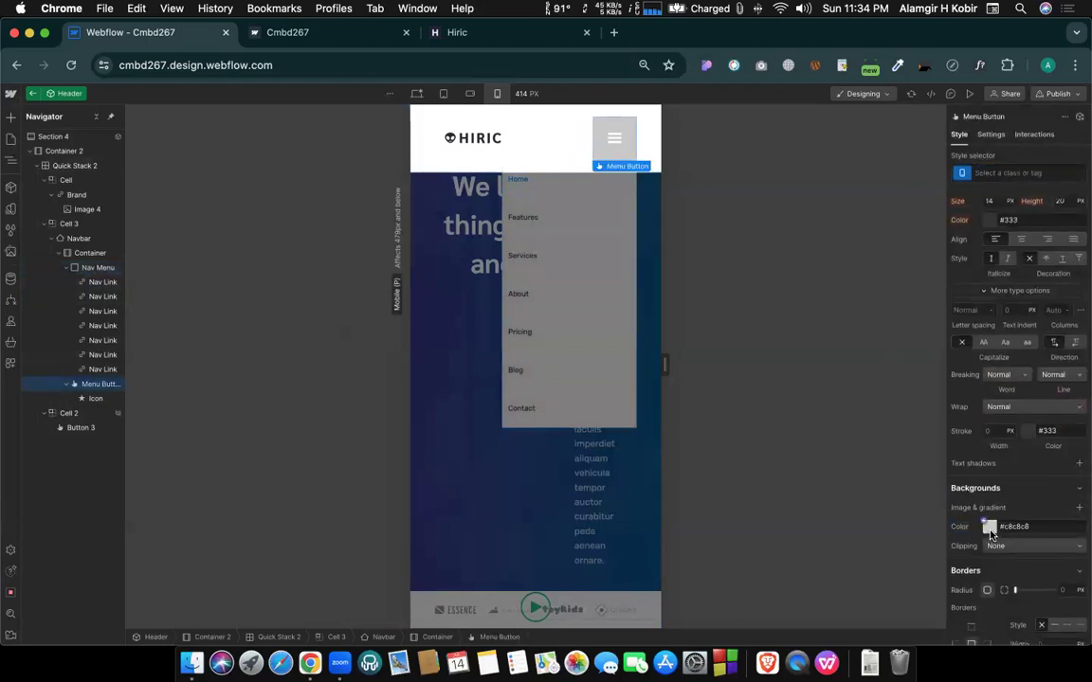
pyautogui.click(989, 528)
pyautogui.moveTo(951, 369); pyautogui.dragTo(942, 332)
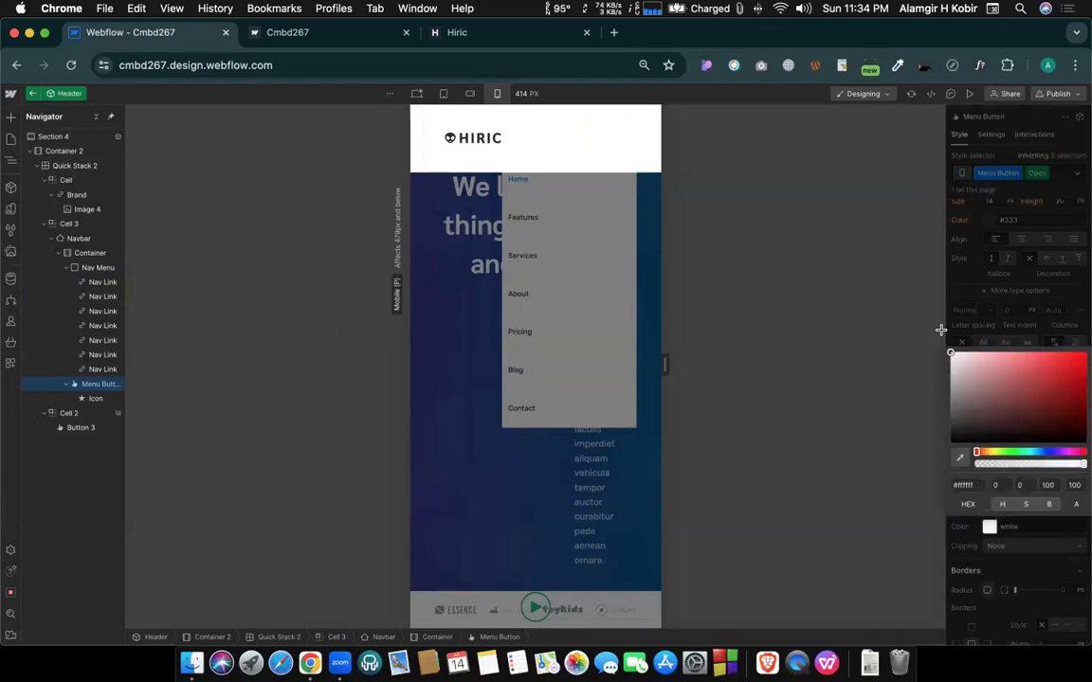
pyautogui.click(1007, 326)
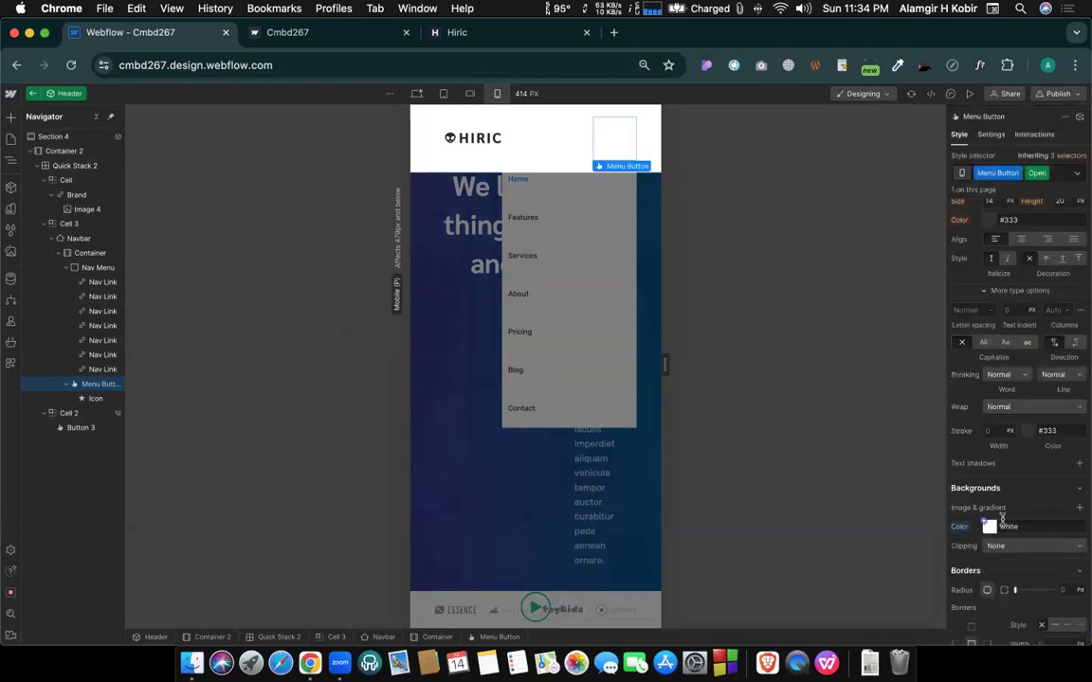
pyautogui.scroll(2, 1005, 365)
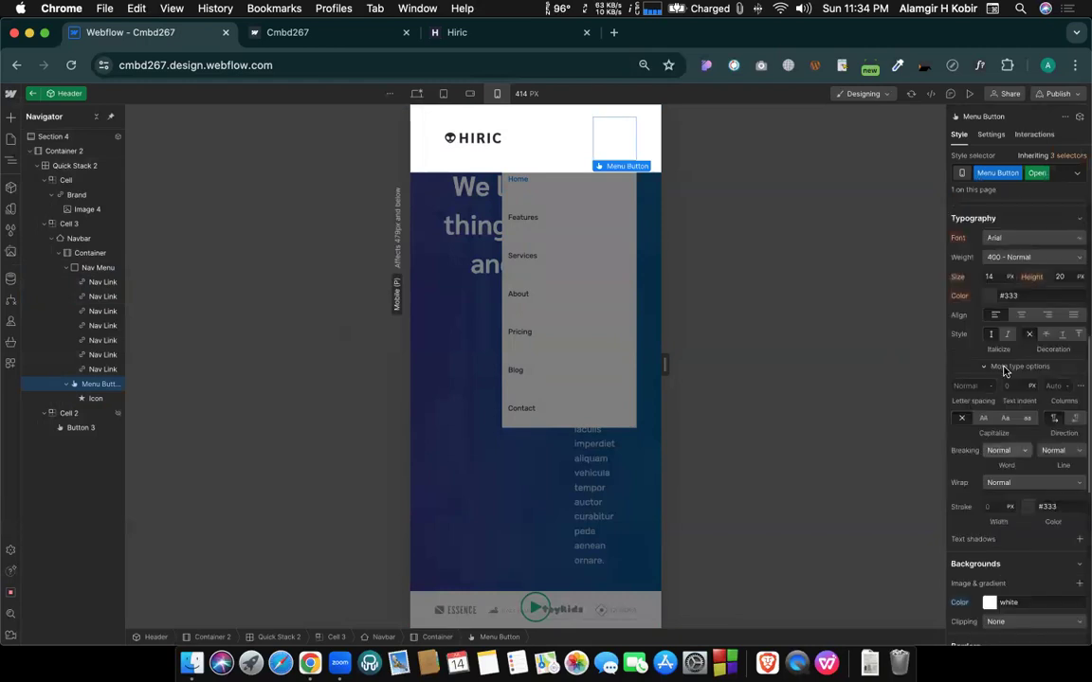
pyautogui.click(991, 297)
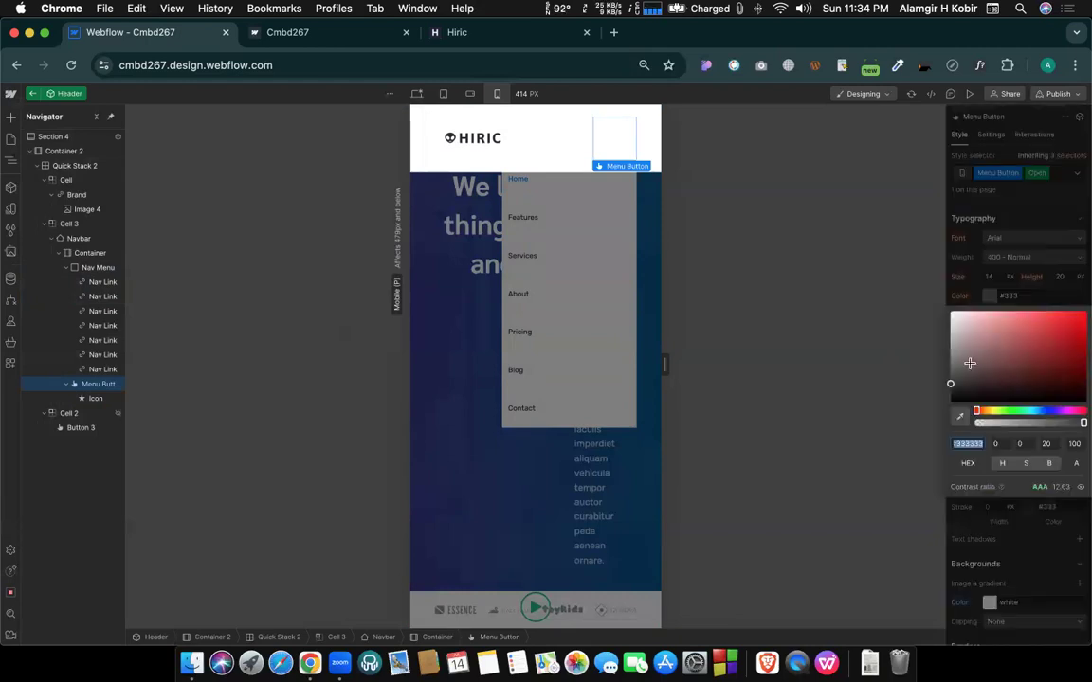
pyautogui.moveTo(937, 426); pyautogui.dragTo(936, 431)
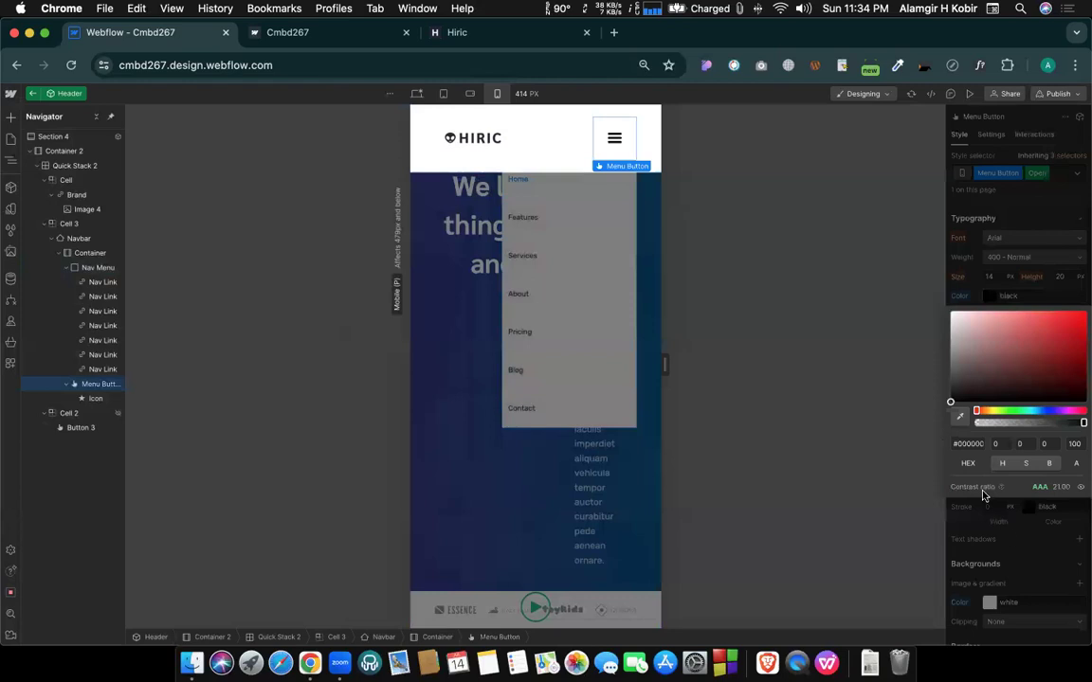
pyautogui.click(996, 595)
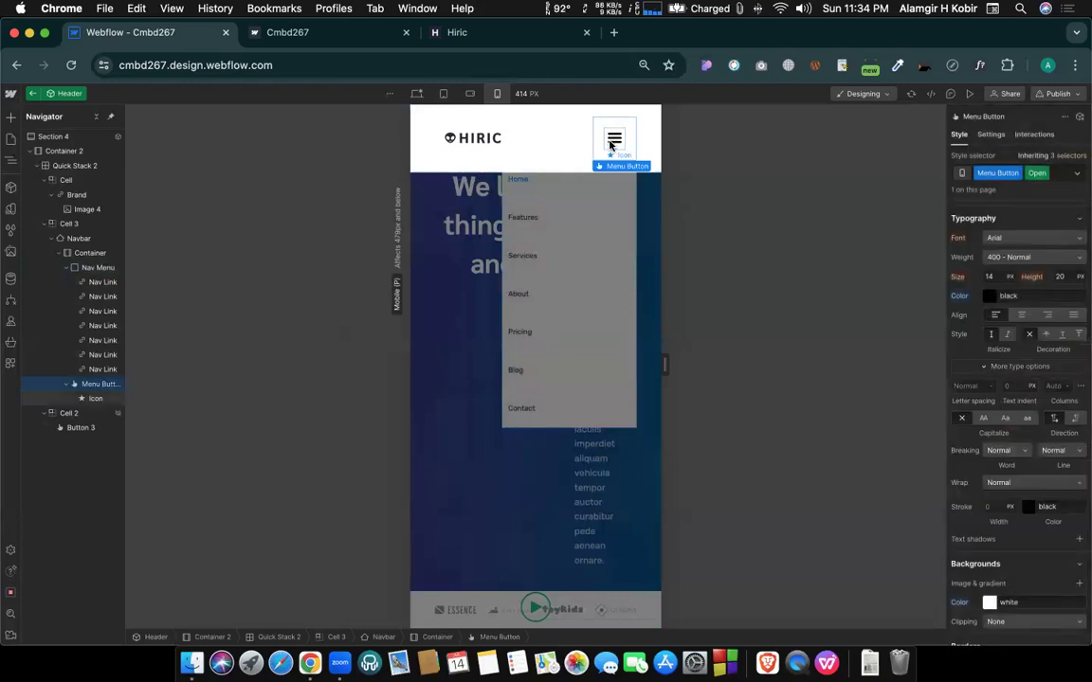
# Preview the mobile header and toggle the hamburger menu to check its new colors.
pyautogui.click(970, 94)
pyautogui.click(624, 141)
pyautogui.click(625, 141)
pyautogui.click(625, 141)
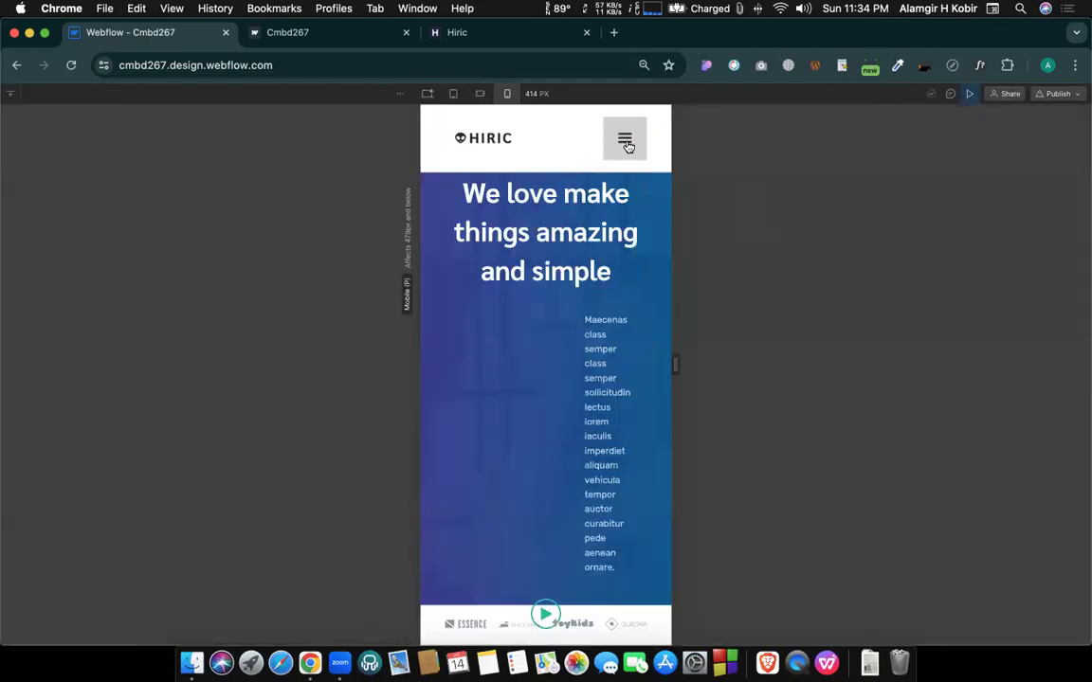
# Open and close the hamburger menu once more in the preview and return to editing the header.
pyautogui.click(625, 141)
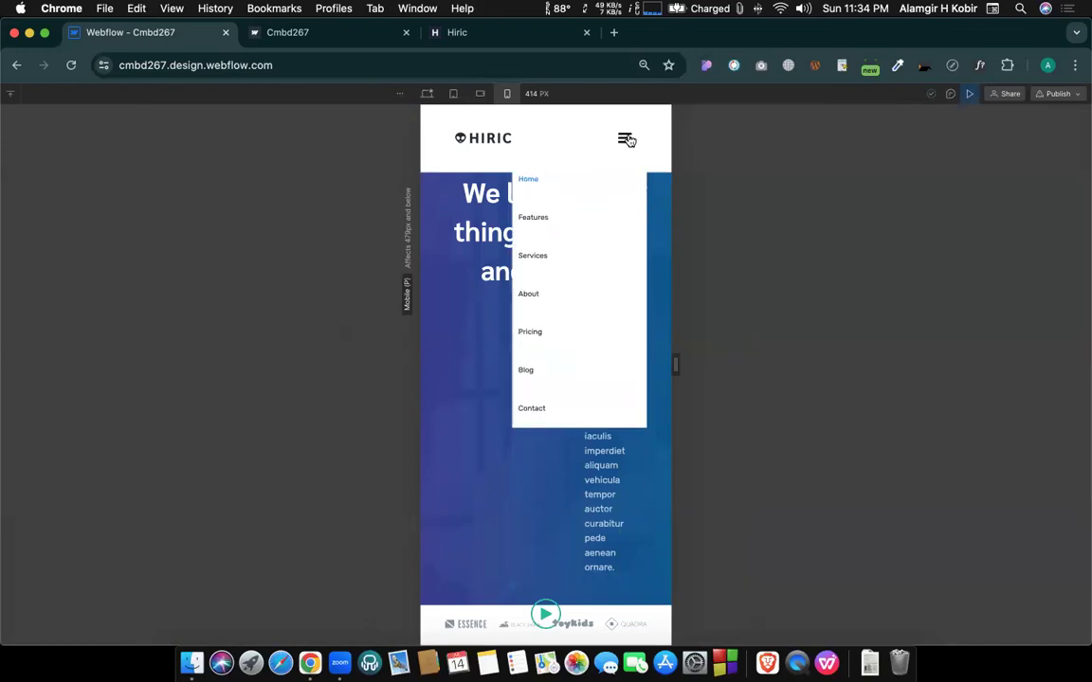
pyautogui.click(625, 139)
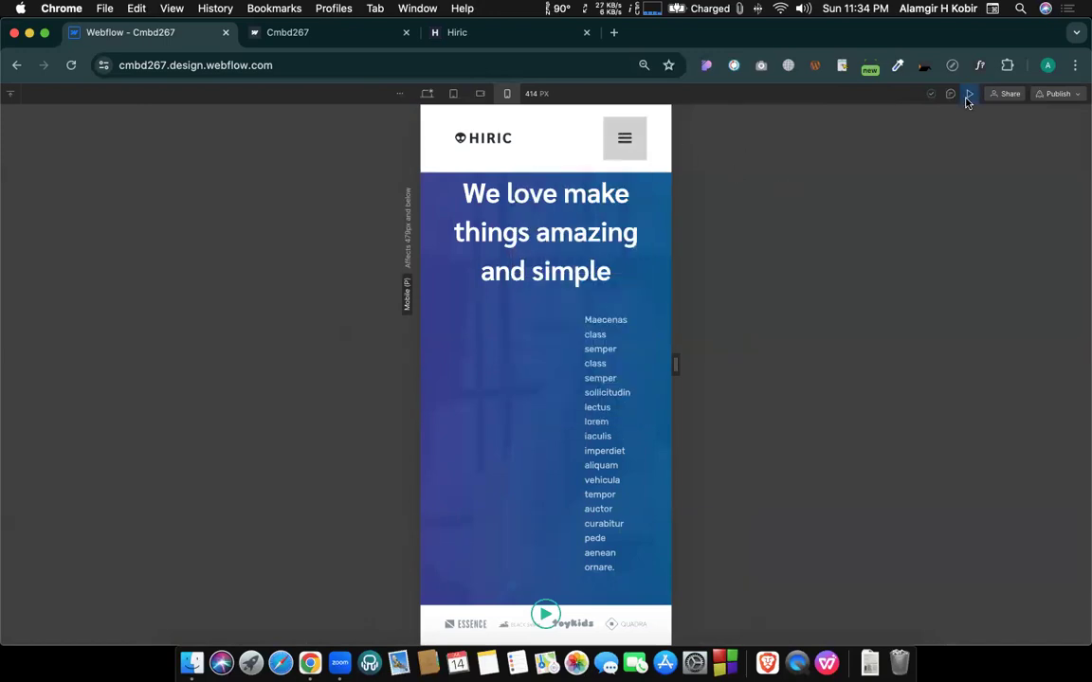
pyautogui.click(967, 99)
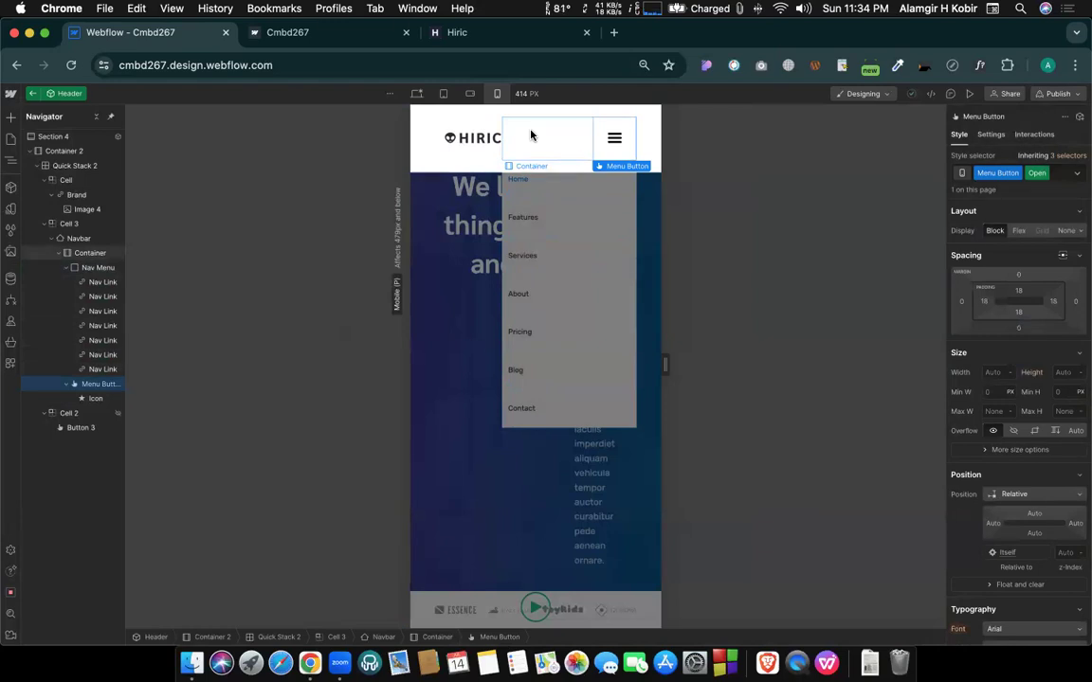
# Center-align the text of the Nav Links in the mobile dropdown menu.
pyautogui.click(643, 143)
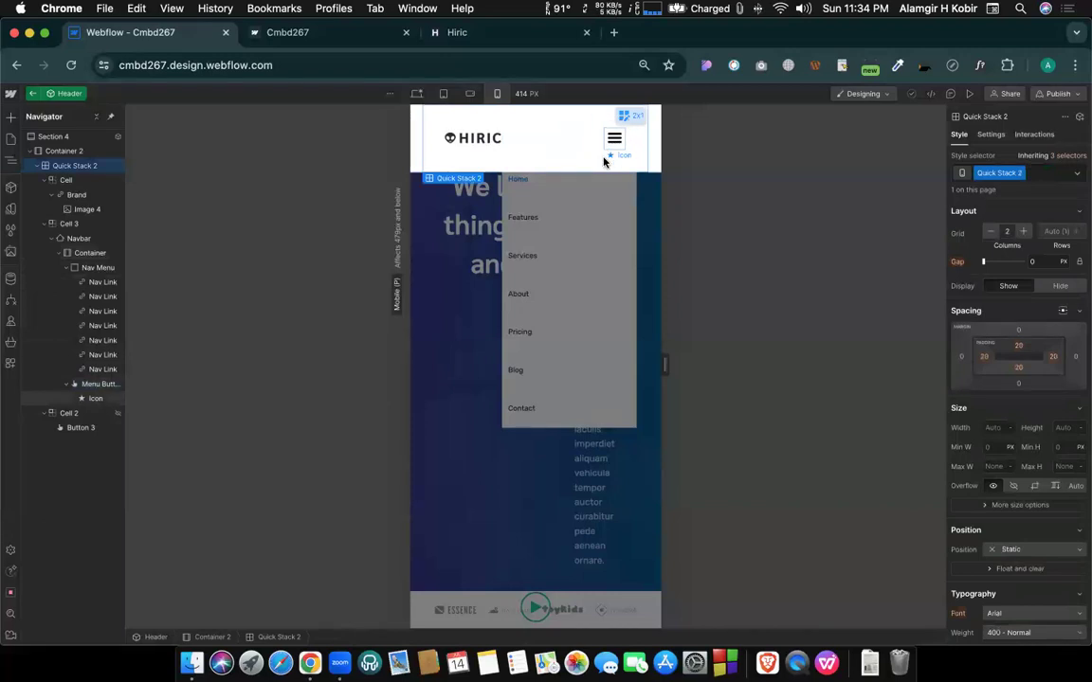
pyautogui.click(519, 150)
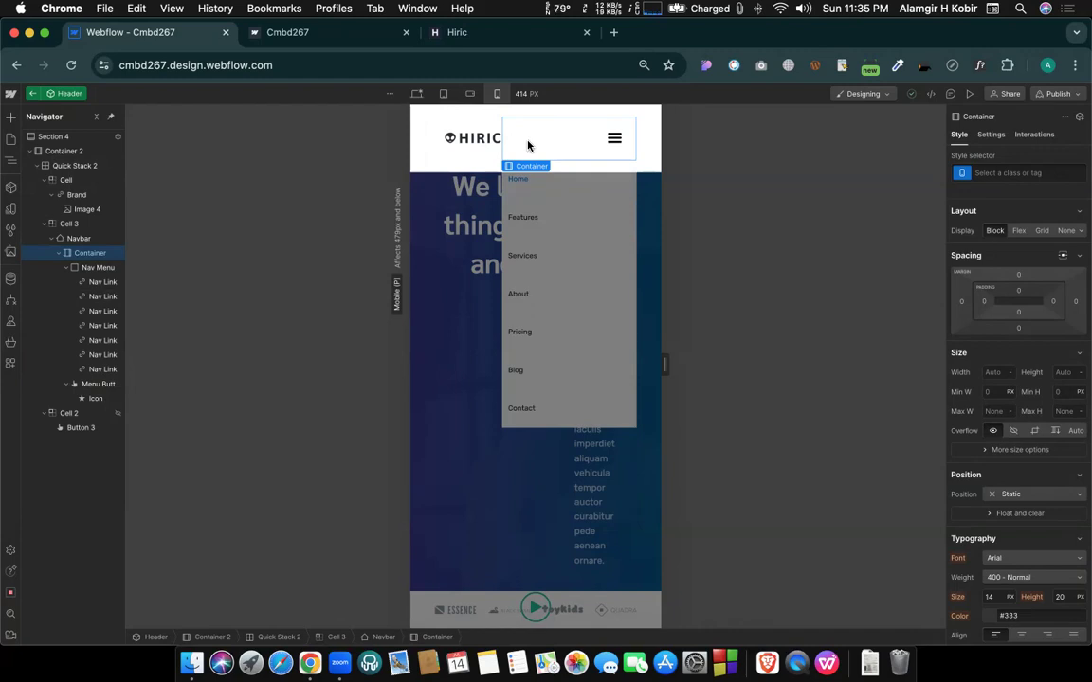
pyautogui.click(548, 183)
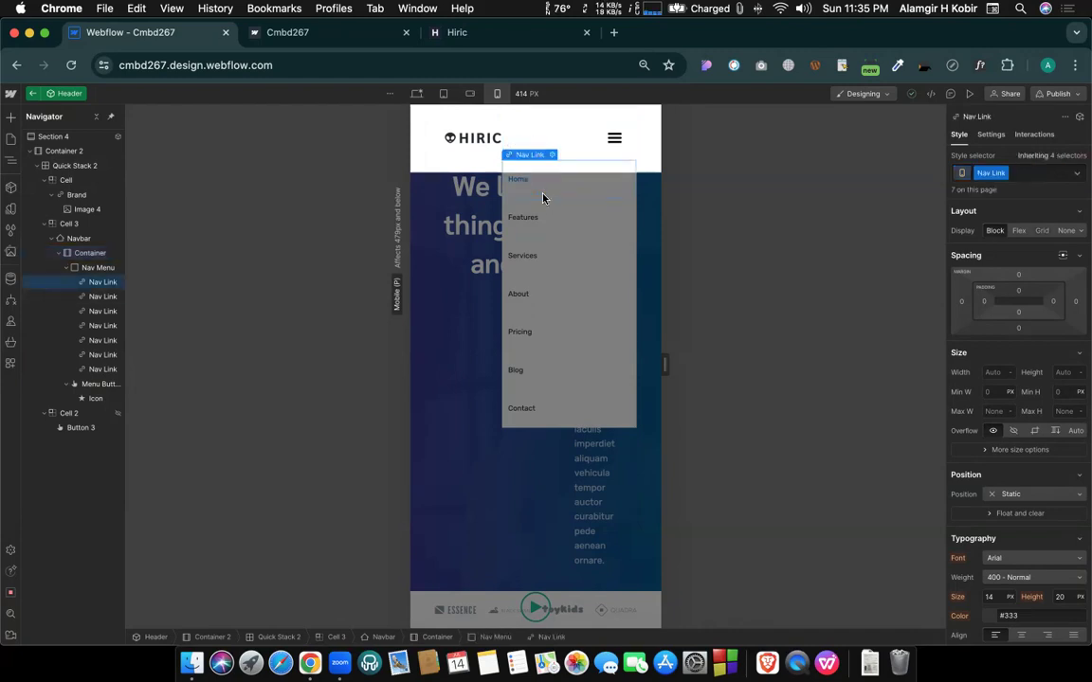
pyautogui.scroll(-5, 1035, 453)
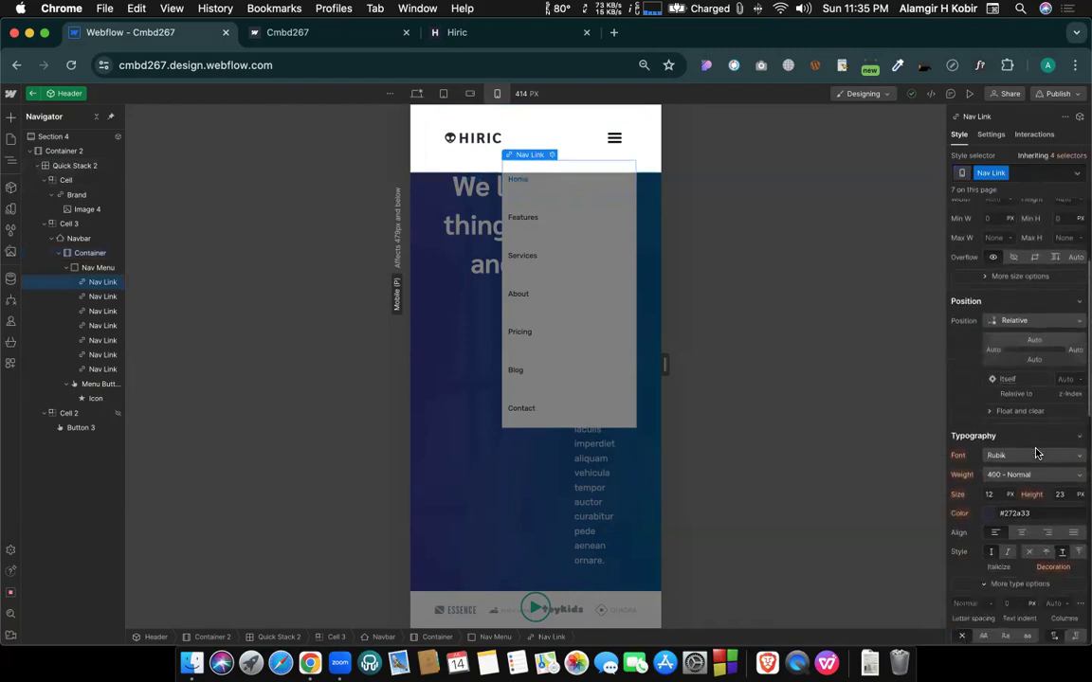
pyautogui.click(1021, 523)
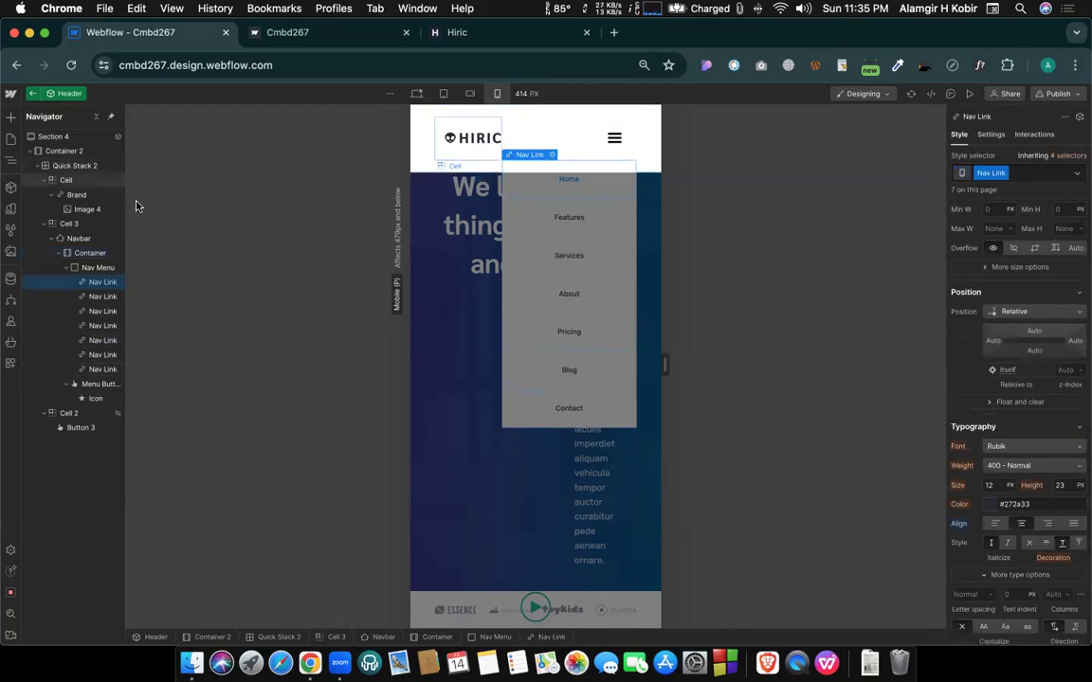
# Try giving the navbar's Container an absolute position, and reopen the Header component for editing.
pyautogui.click(85, 253)
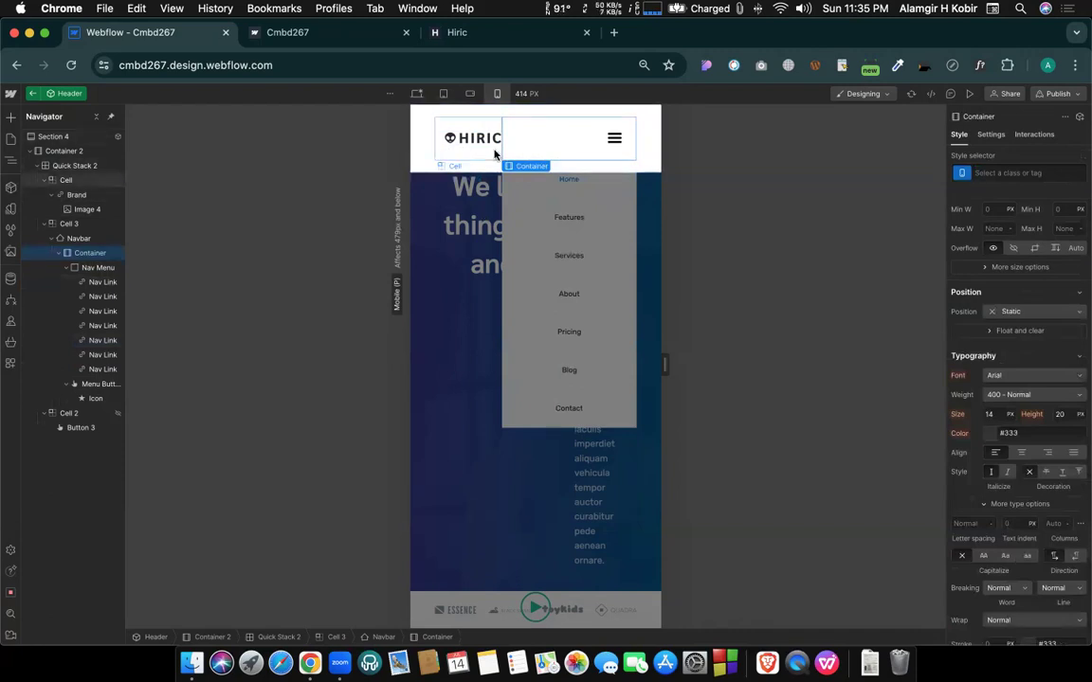
pyautogui.click(1020, 315)
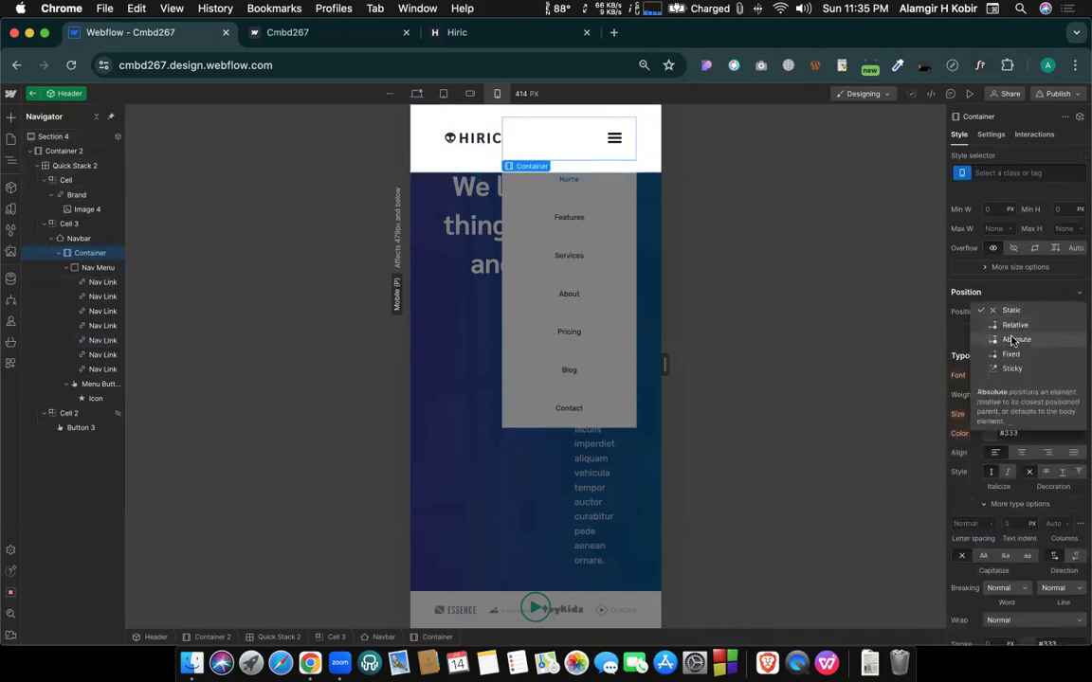
pyautogui.click(1012, 342)
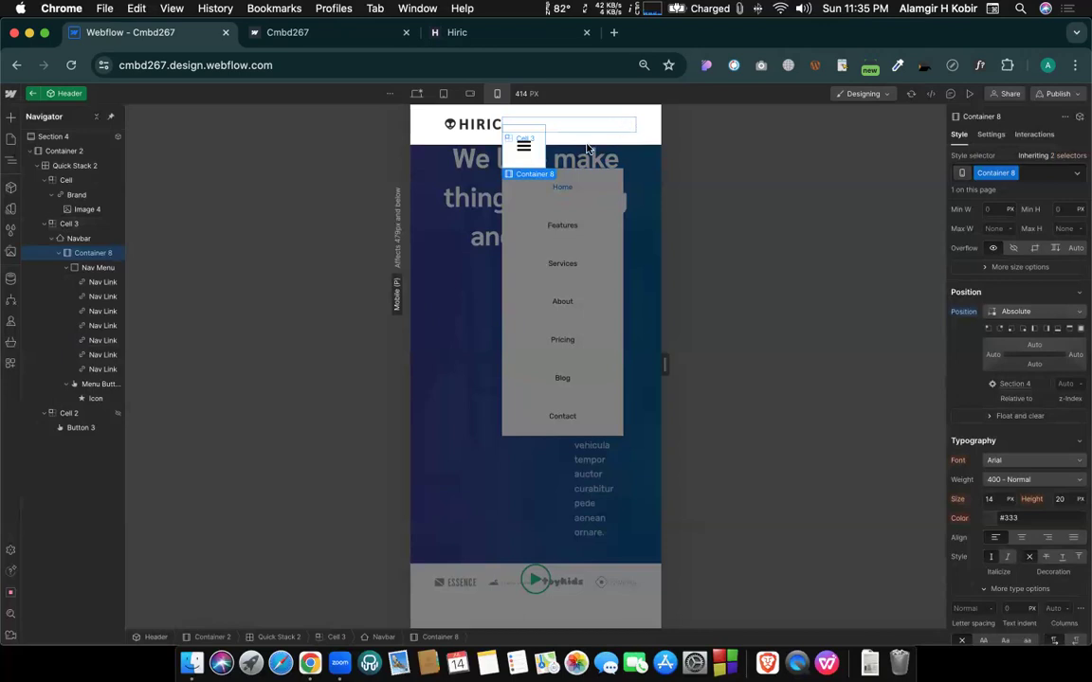
pyautogui.click(451, 217)
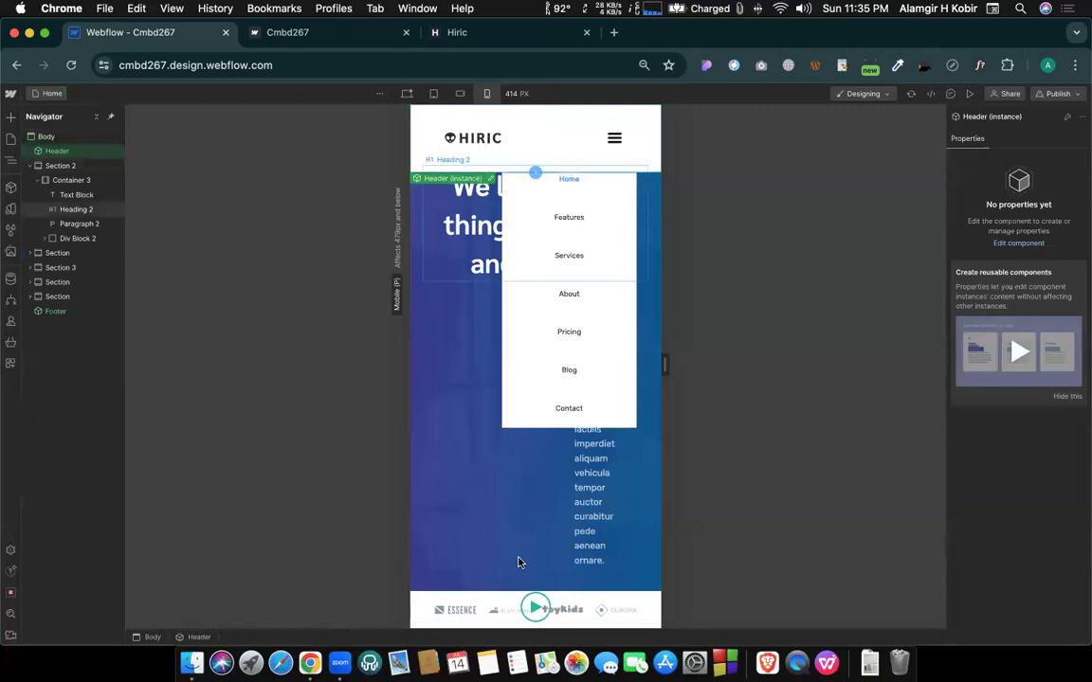
pyautogui.click(490, 178)
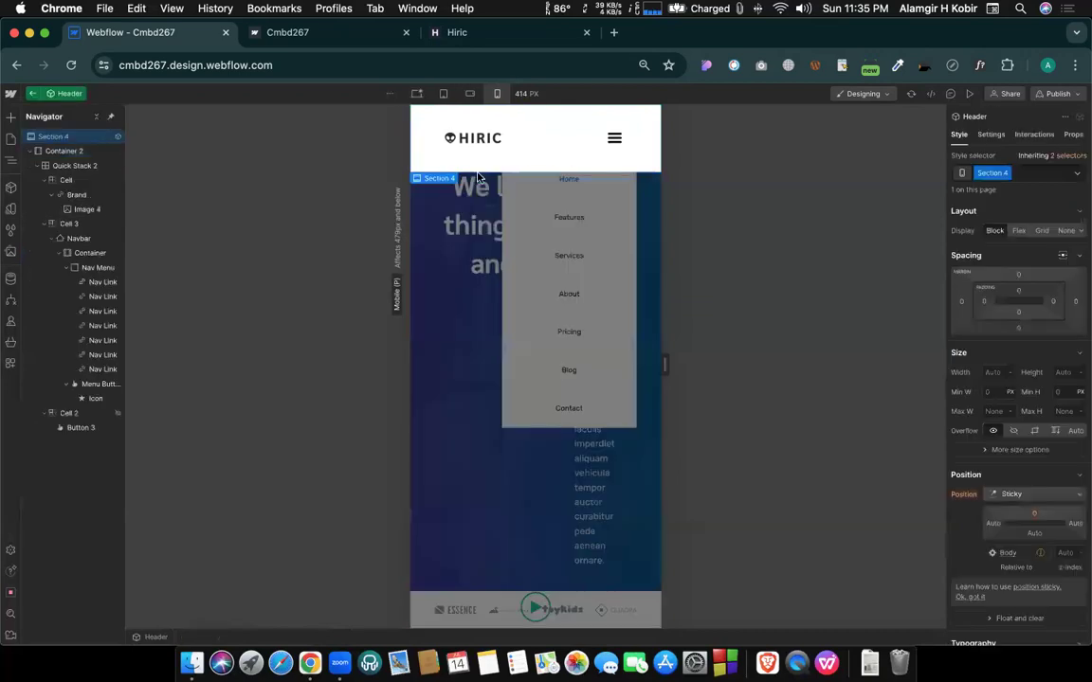
# Switch to the Hiric reference page, toggle its mobile menu to examine the dropdown layout, and return to Webflow.
pyautogui.click(453, 34)
pyautogui.click(665, 155)
pyautogui.click(665, 154)
pyautogui.click(666, 154)
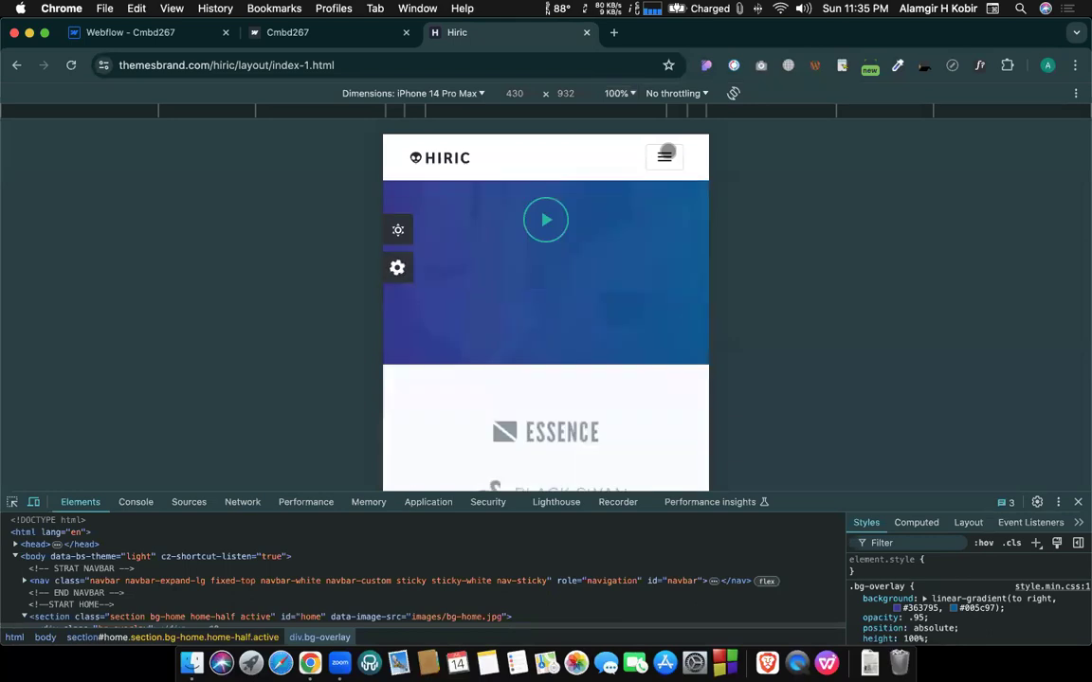
pyautogui.click(665, 154)
pyautogui.click(666, 153)
pyautogui.click(158, 35)
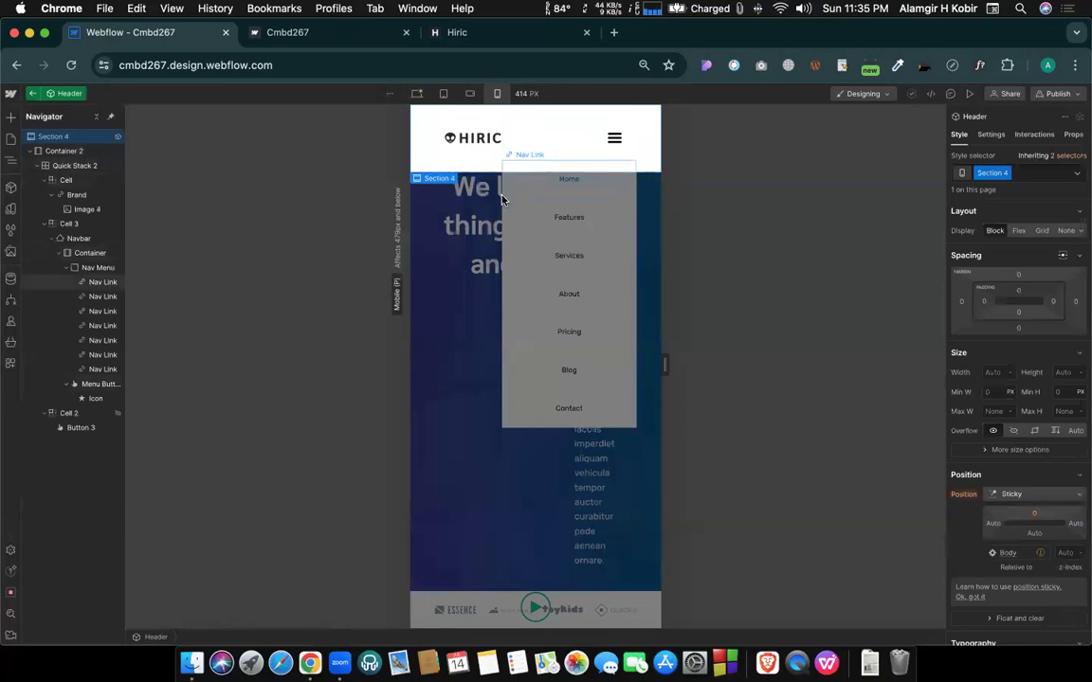
# Set the Nav Menu's width to 500 px, and undo a trial of the right-aligned absolute position preset.
pyautogui.click(97, 280)
pyautogui.click(93, 269)
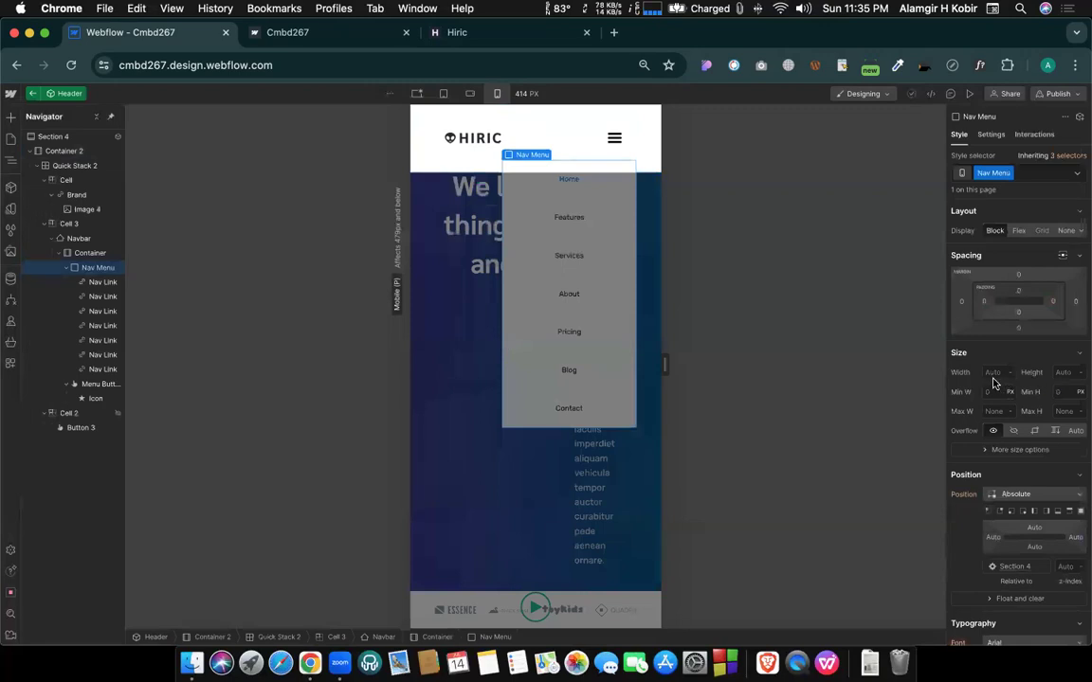
pyautogui.write('500')
pyautogui.press('Return')
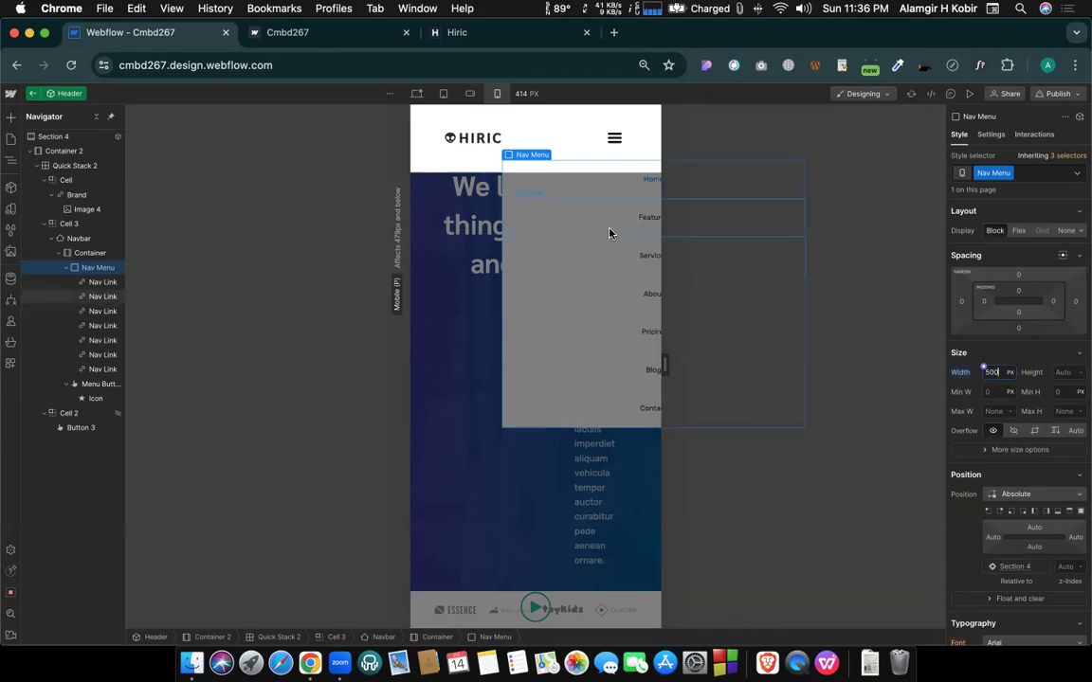
pyautogui.click(1047, 513)
pyautogui.press('super+z')
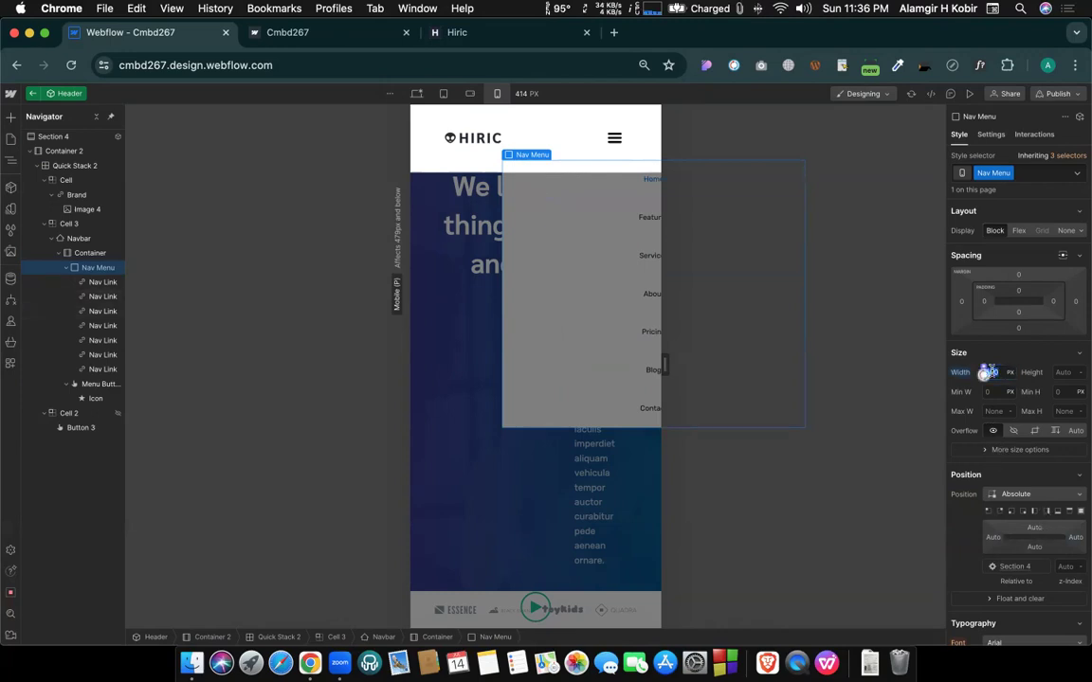
# Set the Nav Menu's width to 100% and raise it to 150%.
pyautogui.write('100%')
pyautogui.press('Return')
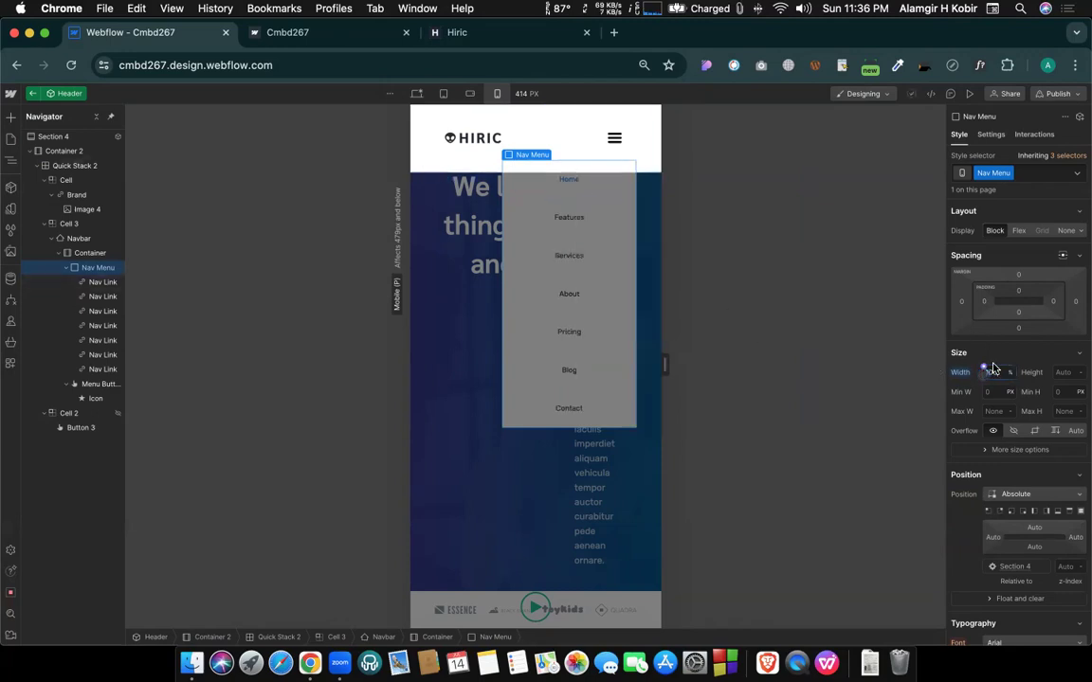
pyautogui.click(986, 374)
pyautogui.press('Return')
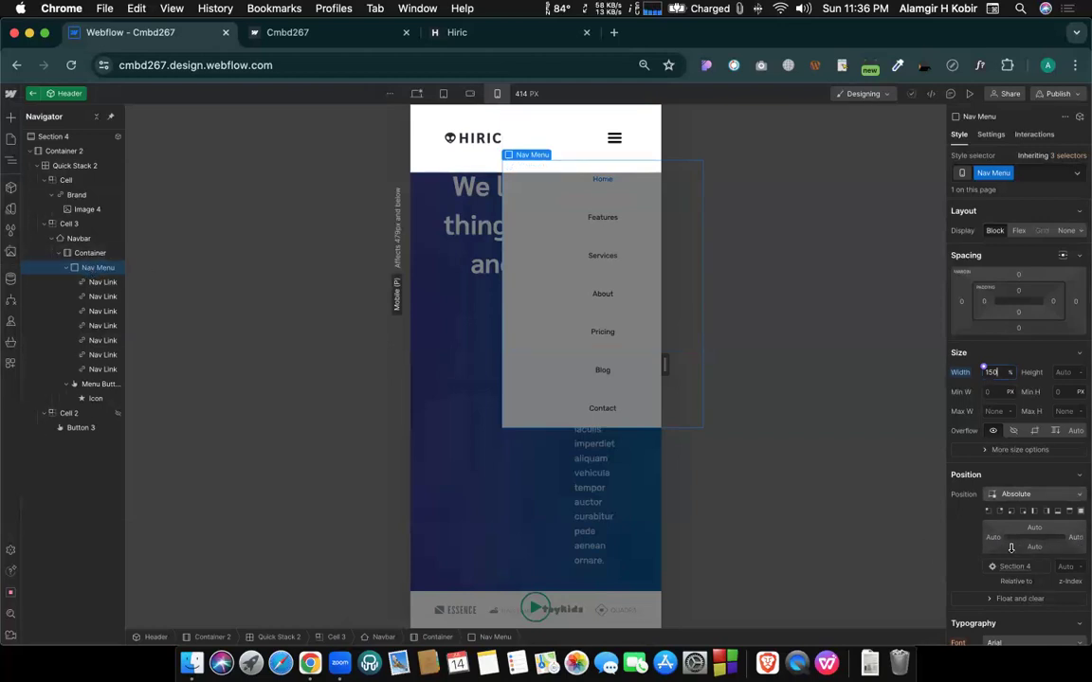
# Offset the absolutely positioned Nav Menu by -70 px from the left and about 84 px from the top.
pyautogui.moveTo(991, 540); pyautogui.dragTo(948, 538)
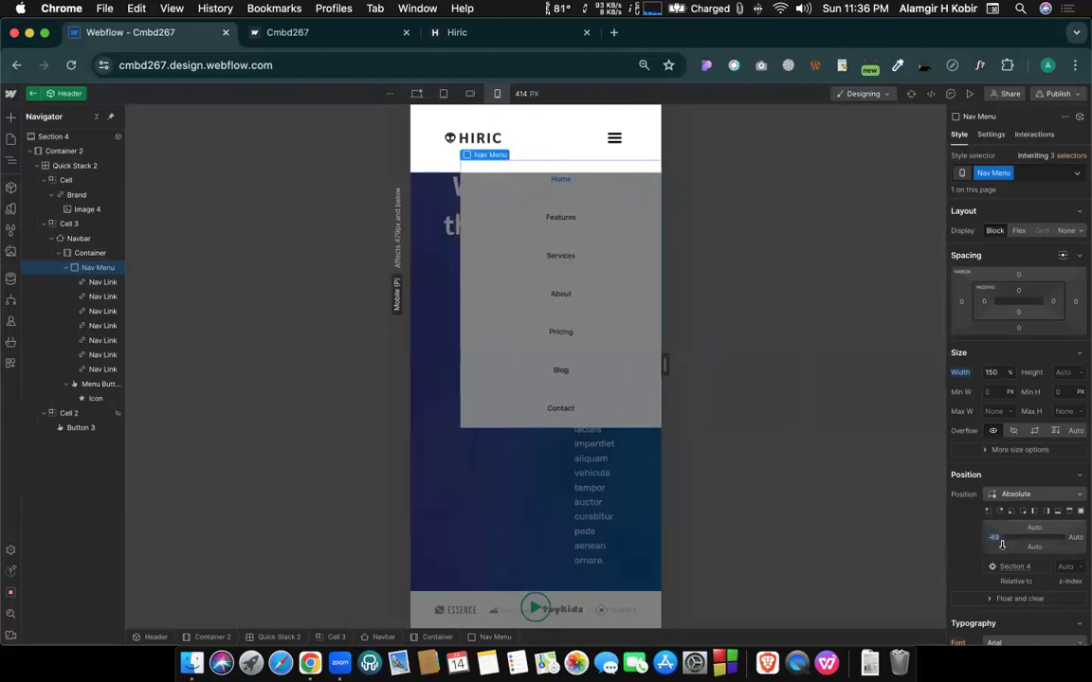
pyautogui.click(991, 540)
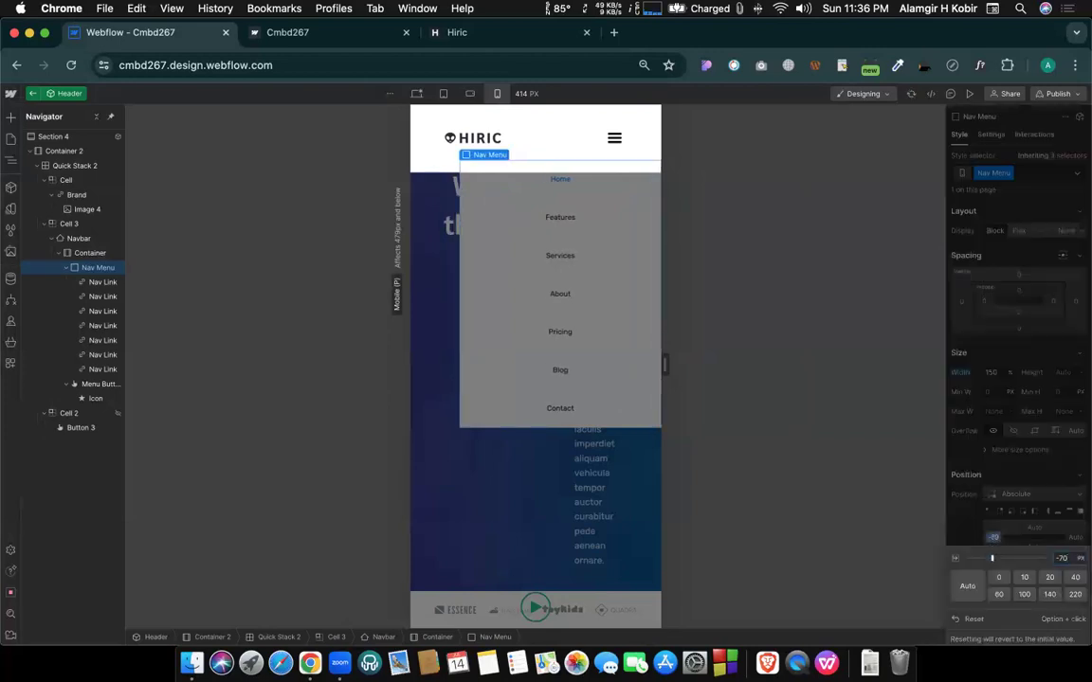
pyautogui.click(966, 524)
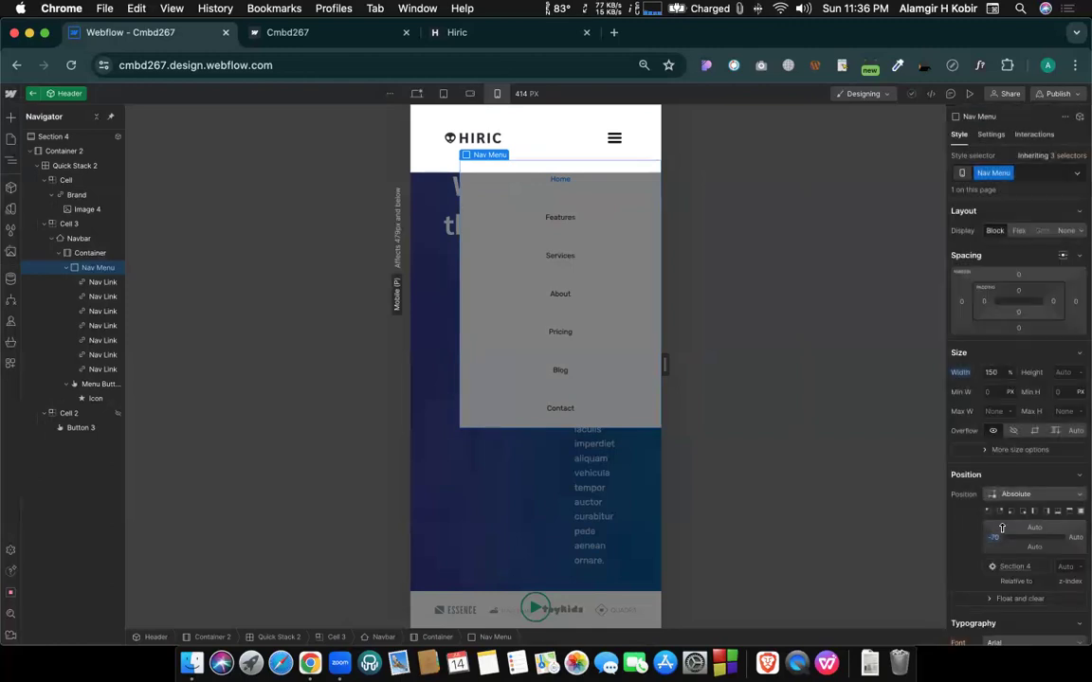
pyautogui.moveTo(1033, 529)
pyautogui.mouseDown()
pyautogui.moveTo(1033, 554)
pyautogui.moveTo(1031, 534)
pyautogui.mouseUp()
# Increase the Nav Menu's width gradually to 180%.
pyautogui.click(991, 371)
pyautogui.press('Up')
pyautogui.press('Up')
pyautogui.press('Up')
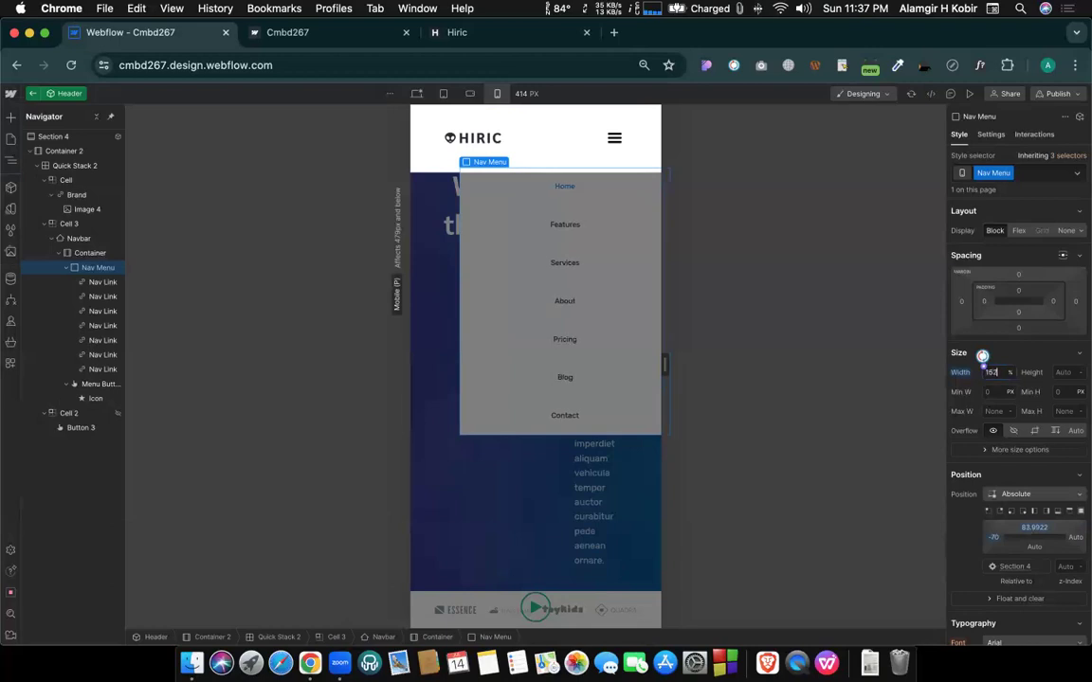
pyautogui.press('Up')
pyautogui.press('Up')
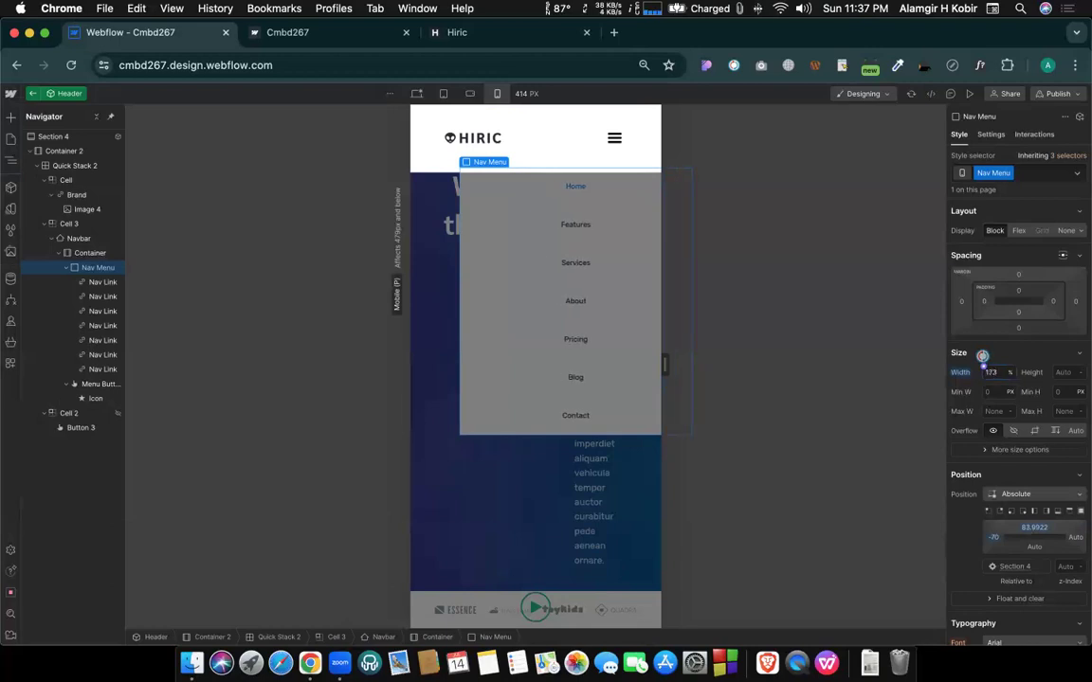
pyautogui.press('Up')
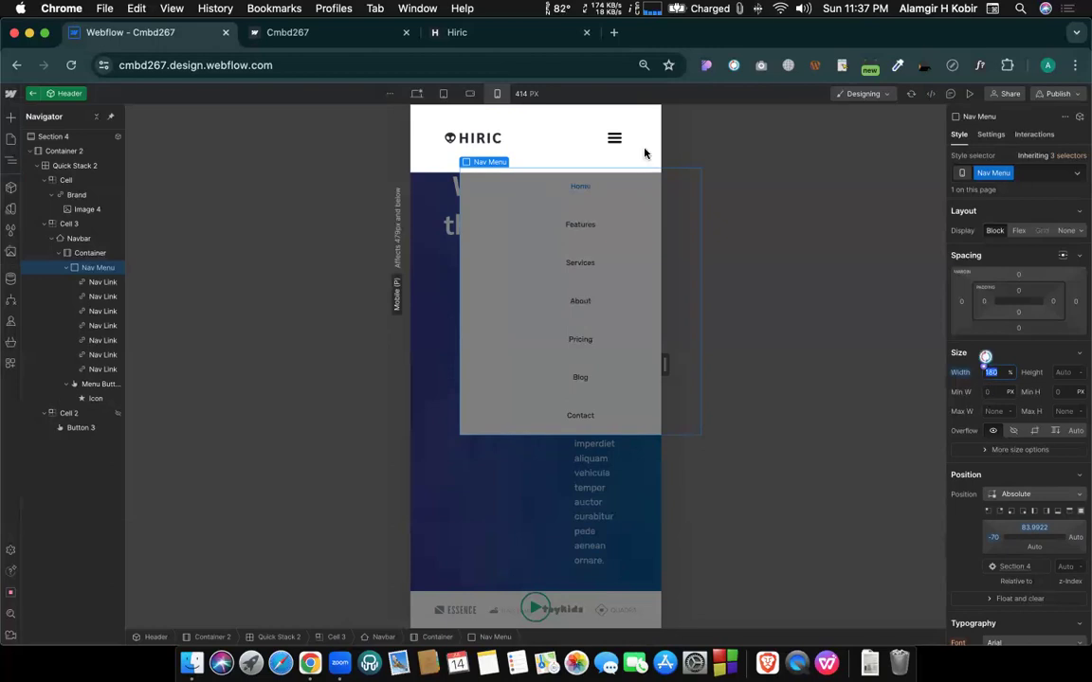
# Set the Nav Menu's width to 400 px and its left offset to -143 px.
pyautogui.write('400')
pyautogui.press('Return')
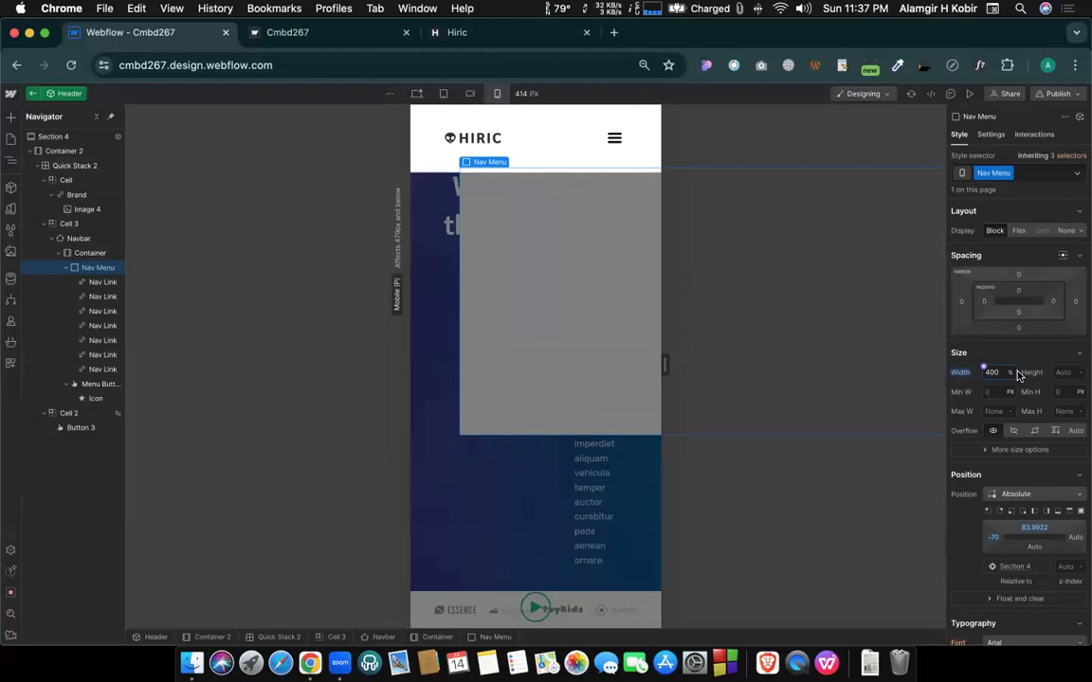
pyautogui.write('px')
pyautogui.press('Return')
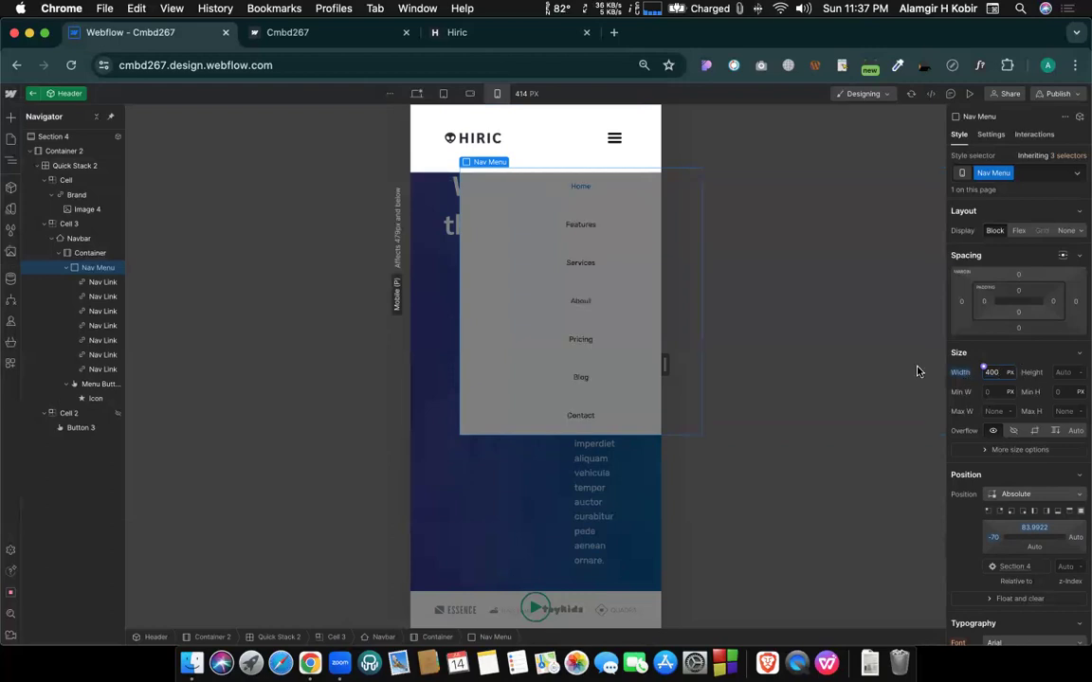
pyautogui.moveTo(991, 542); pyautogui.dragTo(945, 540)
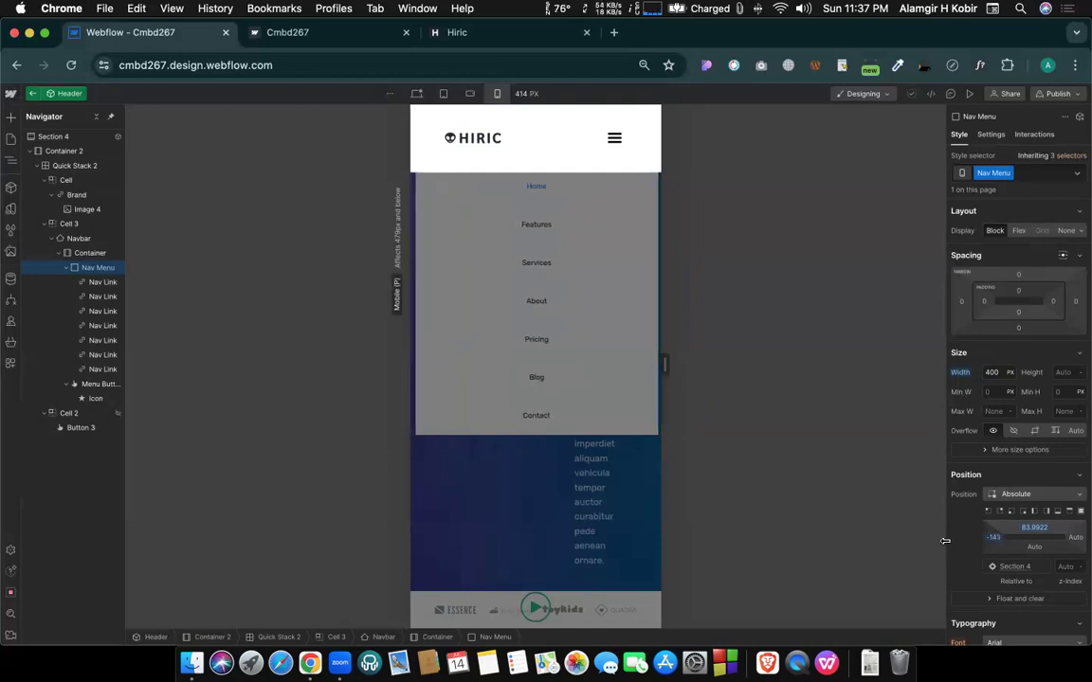
# Preview the mobile header, toggle the hamburger menu to check the widened dropdown, and return to the designer.
pyautogui.click(967, 93)
pyautogui.click(625, 137)
pyautogui.click(625, 137)
pyautogui.click(625, 138)
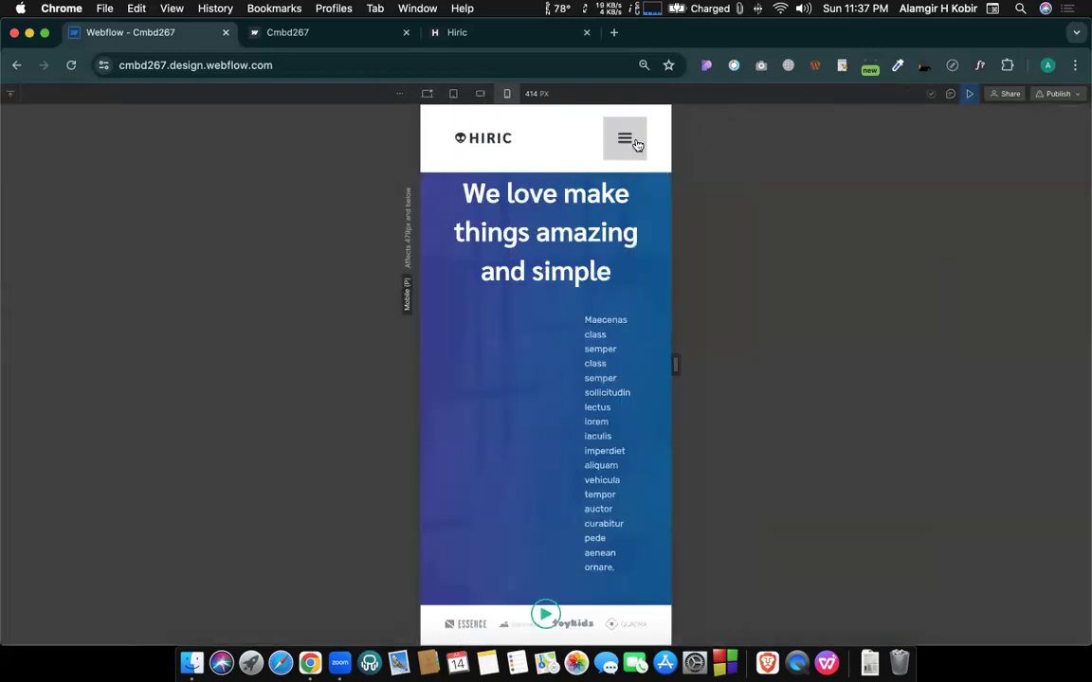
pyautogui.click(639, 140)
pyautogui.click(639, 140)
pyautogui.click(968, 93)
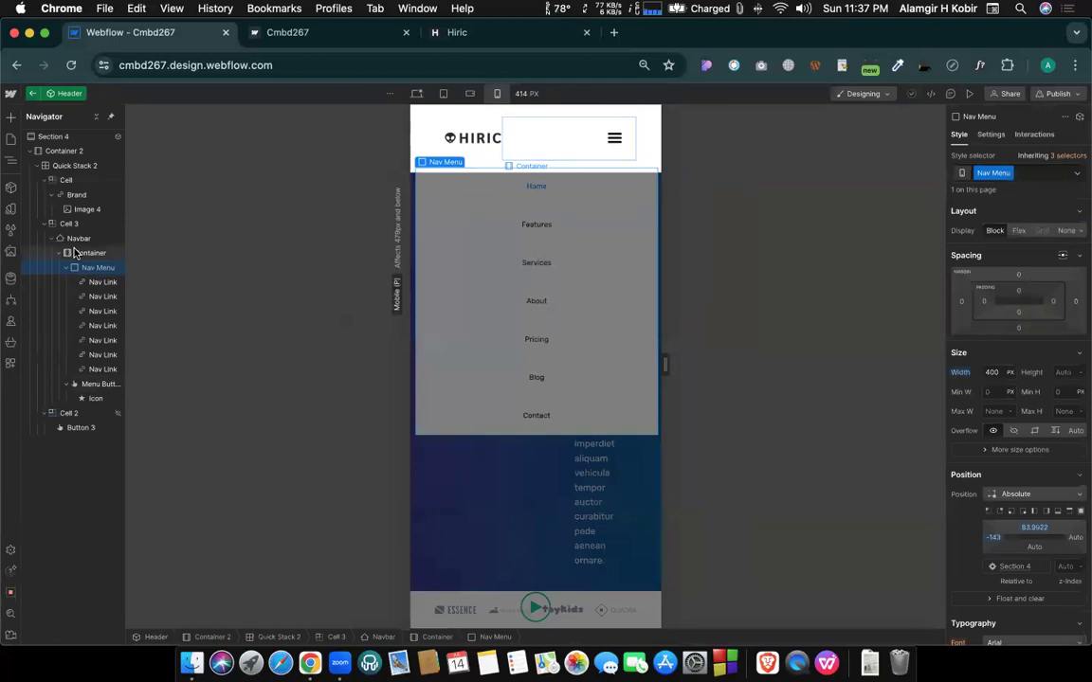
# Examine the style settings of the navbar's Container and preview the mobile header again.
pyautogui.click(75, 253)
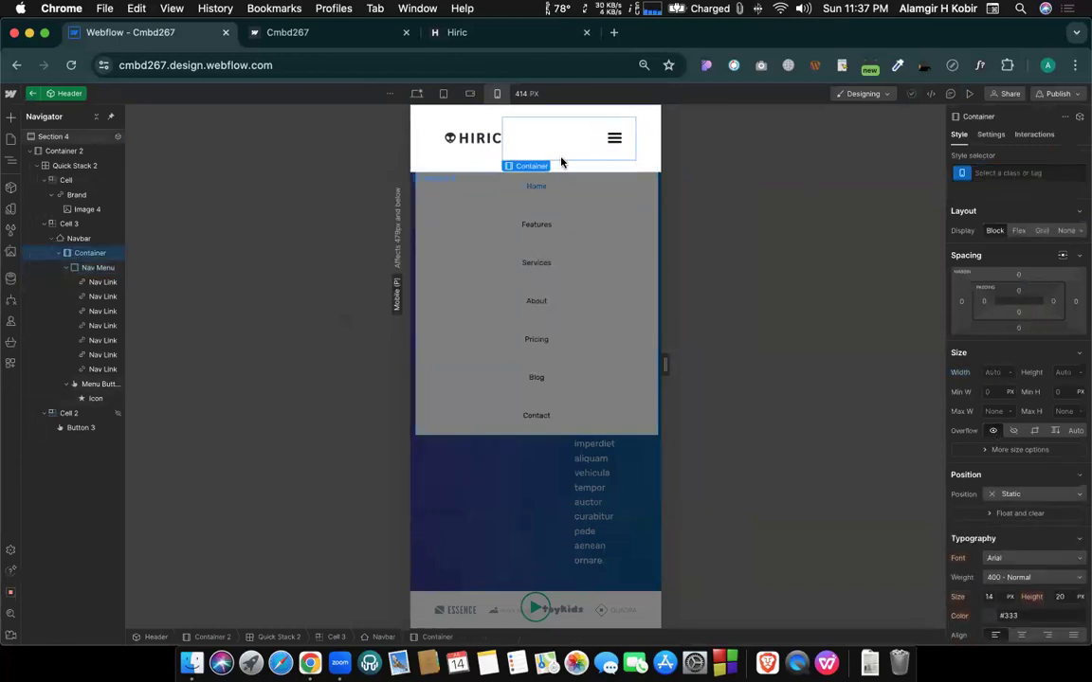
pyautogui.scroll(-10, 1024, 350)
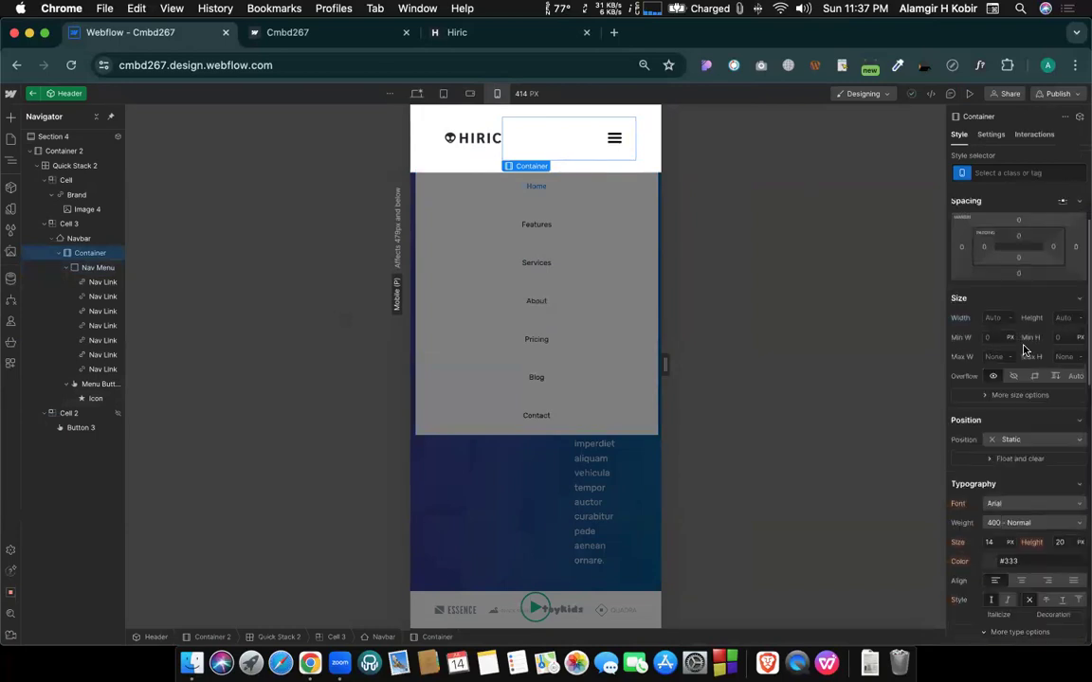
pyautogui.scroll(4, 1024, 350)
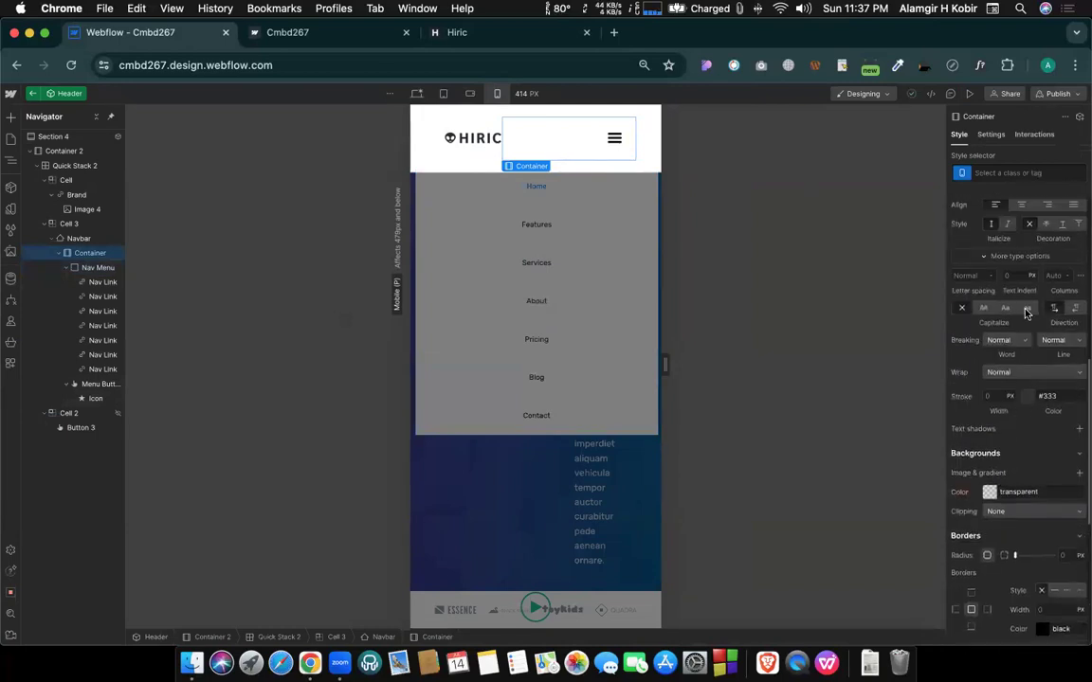
pyautogui.click(969, 93)
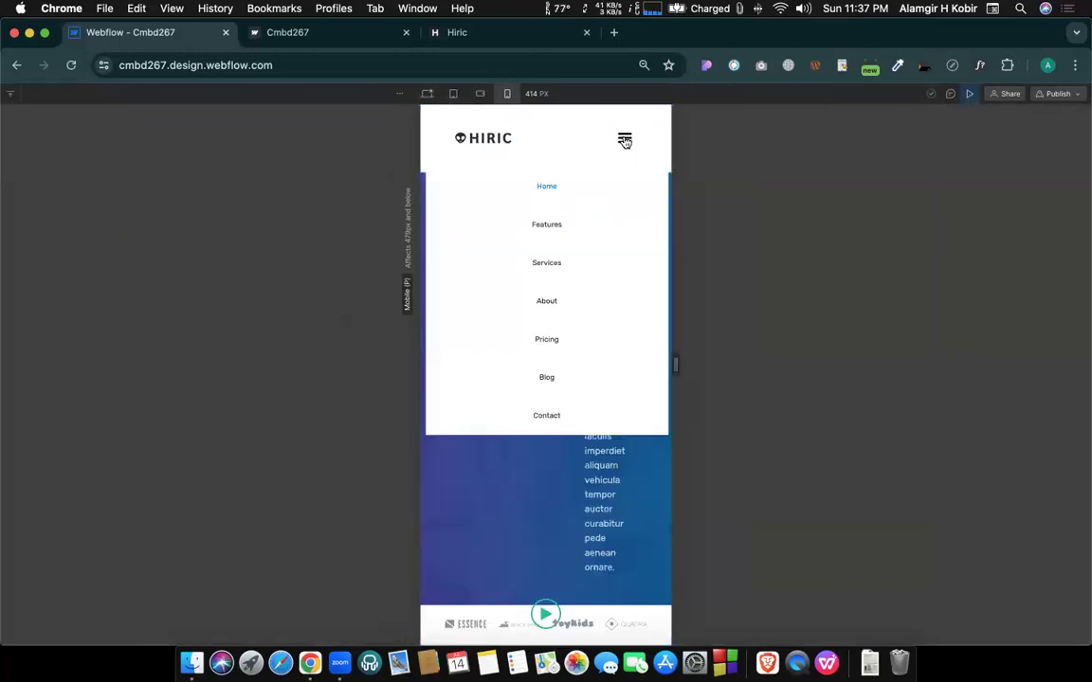
# Toggle the hamburger menu repeatedly in the mobile preview to check how the dropdown opens and closes.
pyautogui.click(625, 141)
pyautogui.click(625, 141)
pyautogui.click(624, 141)
pyautogui.click(625, 142)
pyautogui.click(624, 141)
pyautogui.click(625, 141)
pyautogui.click(625, 149)
pyautogui.click(625, 149)
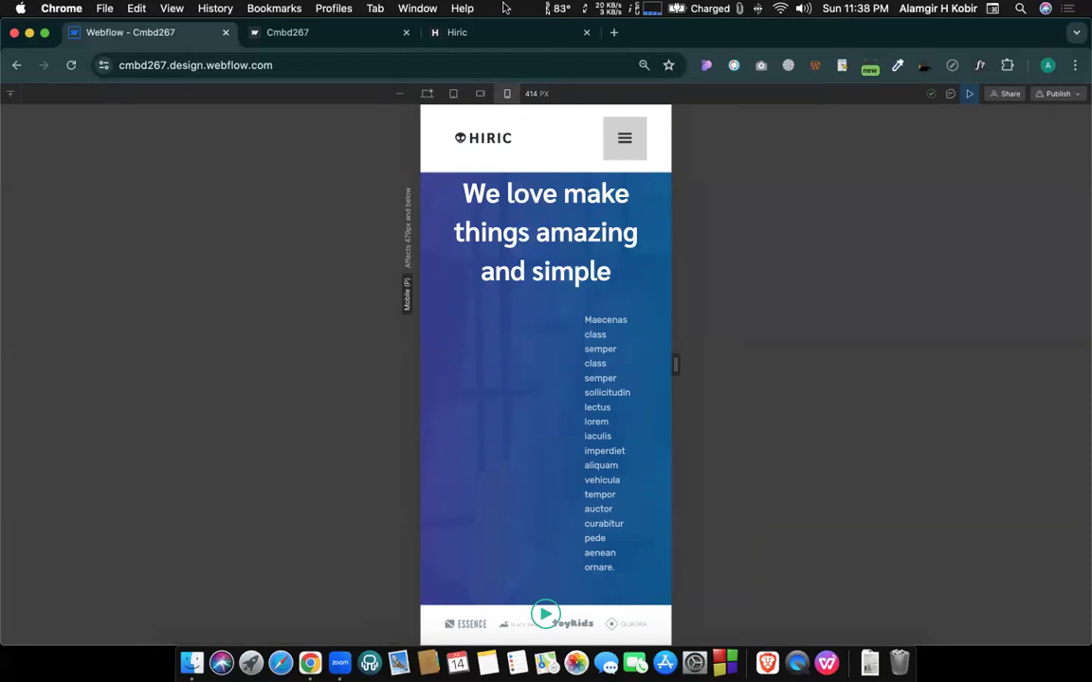
# Open the mobile menu on the Hiric reference page to examine its dropdown, and return to the Webflow preview.
pyautogui.click(473, 31)
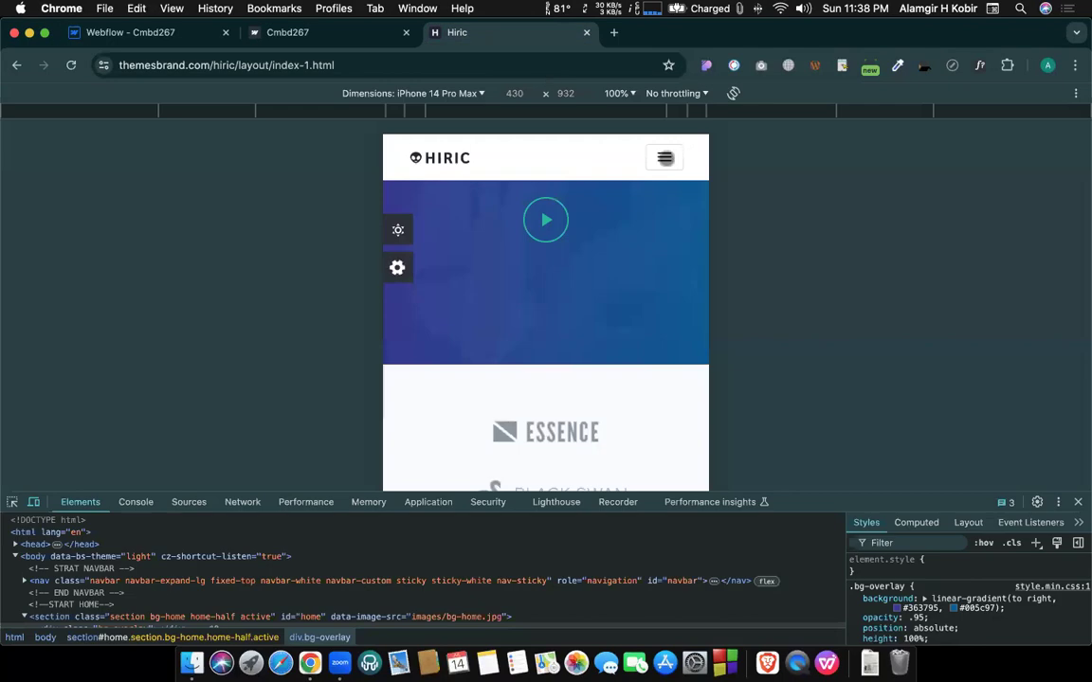
pyautogui.click(667, 155)
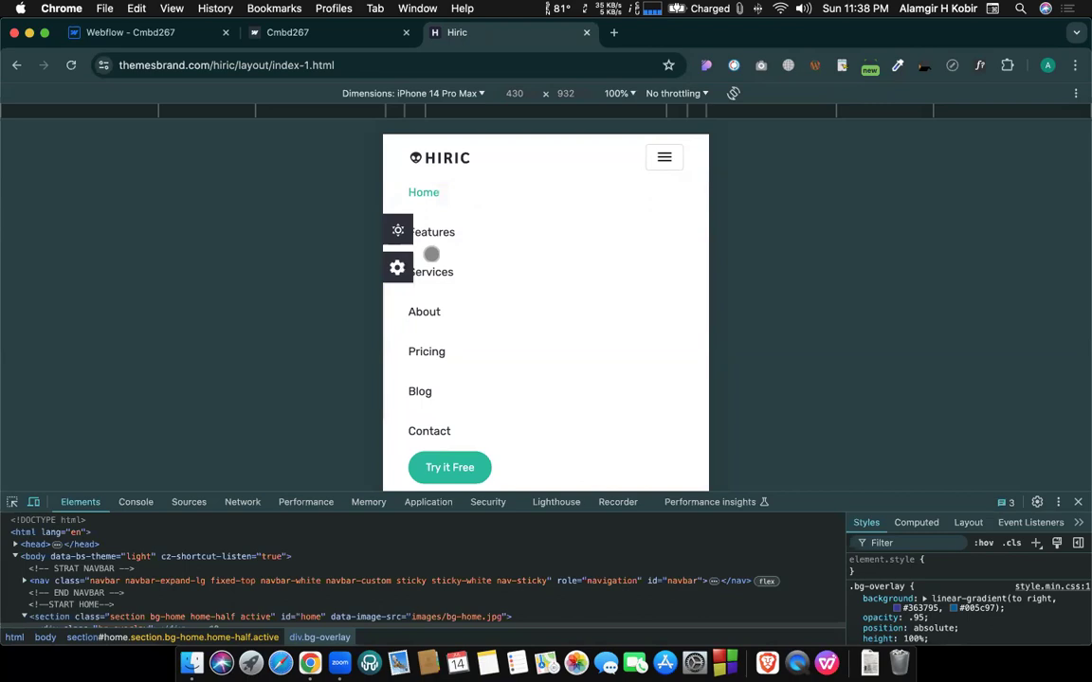
pyautogui.click(170, 33)
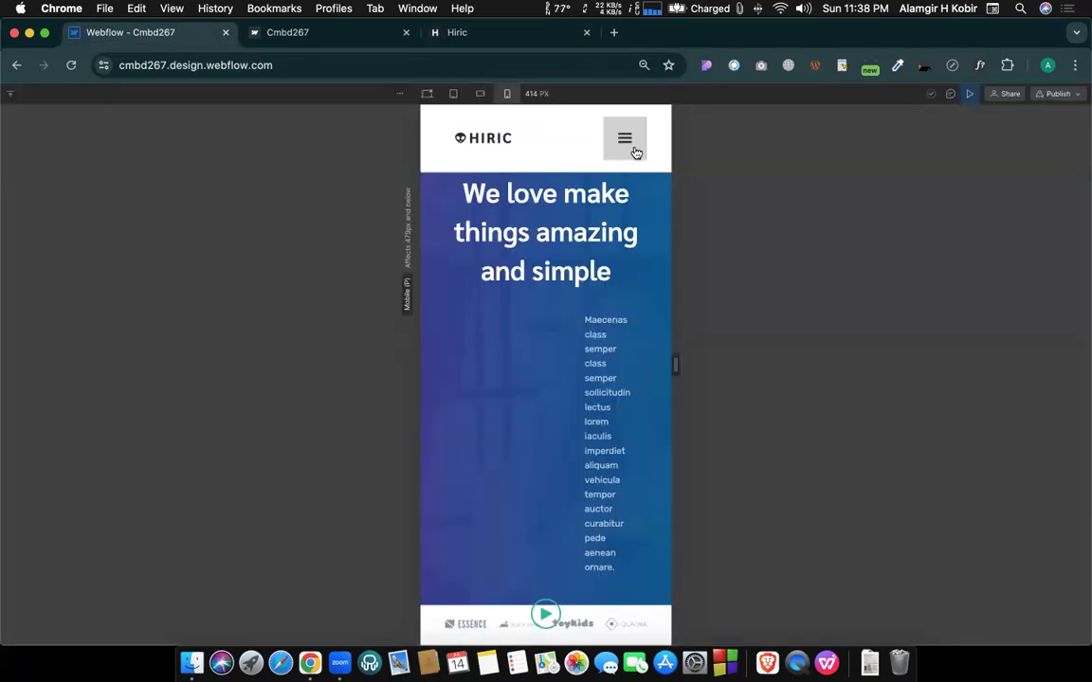
# Restart the mobile preview, toggle the hamburger menu to check the dropdown width, and return to the designer.
pyautogui.click(964, 93)
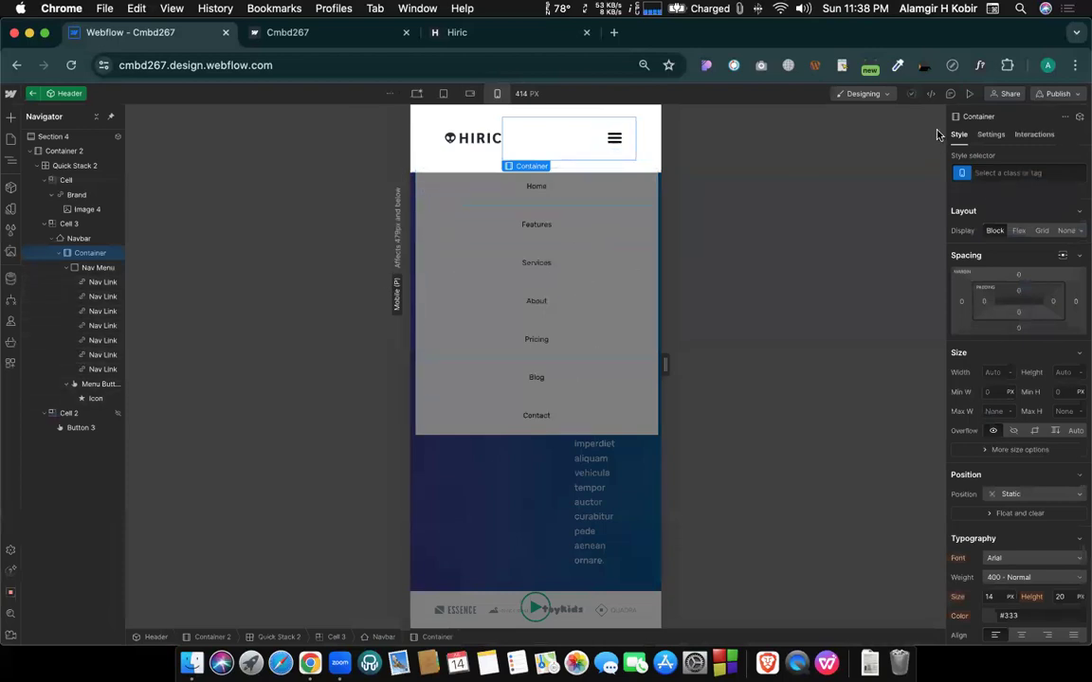
pyautogui.click(968, 93)
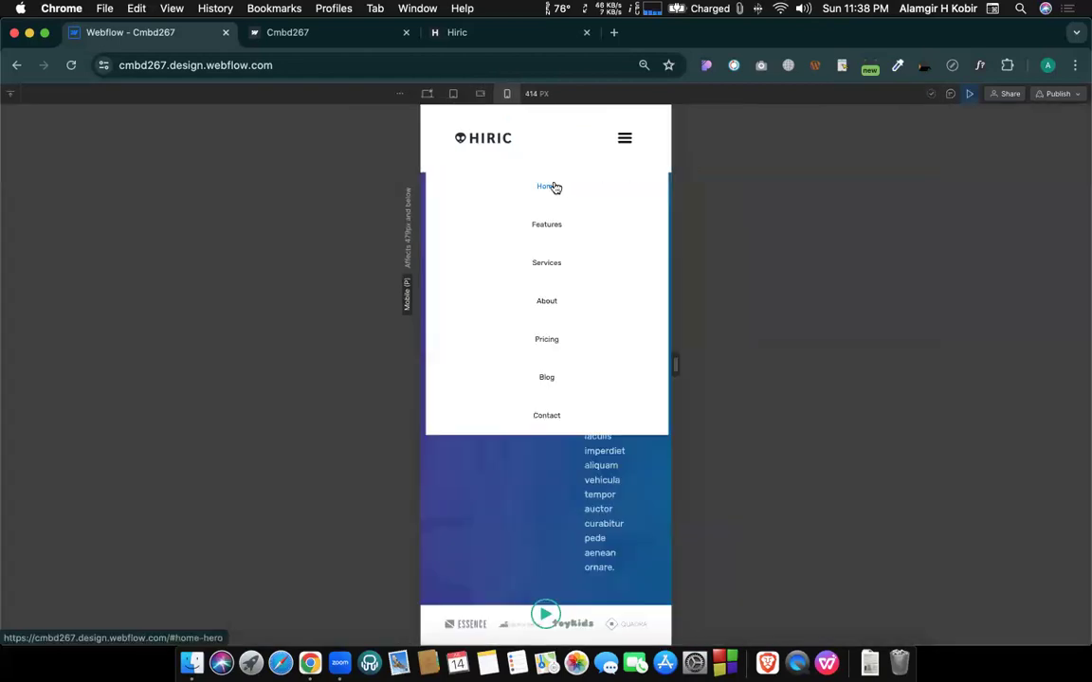
pyautogui.click(625, 139)
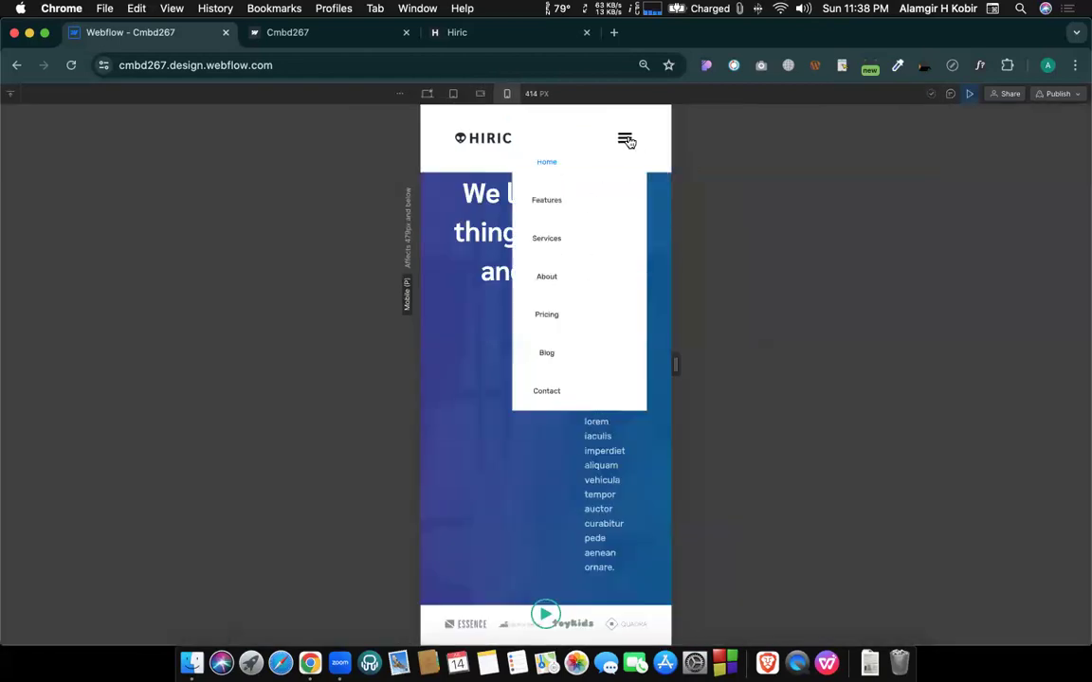
pyautogui.click(626, 139)
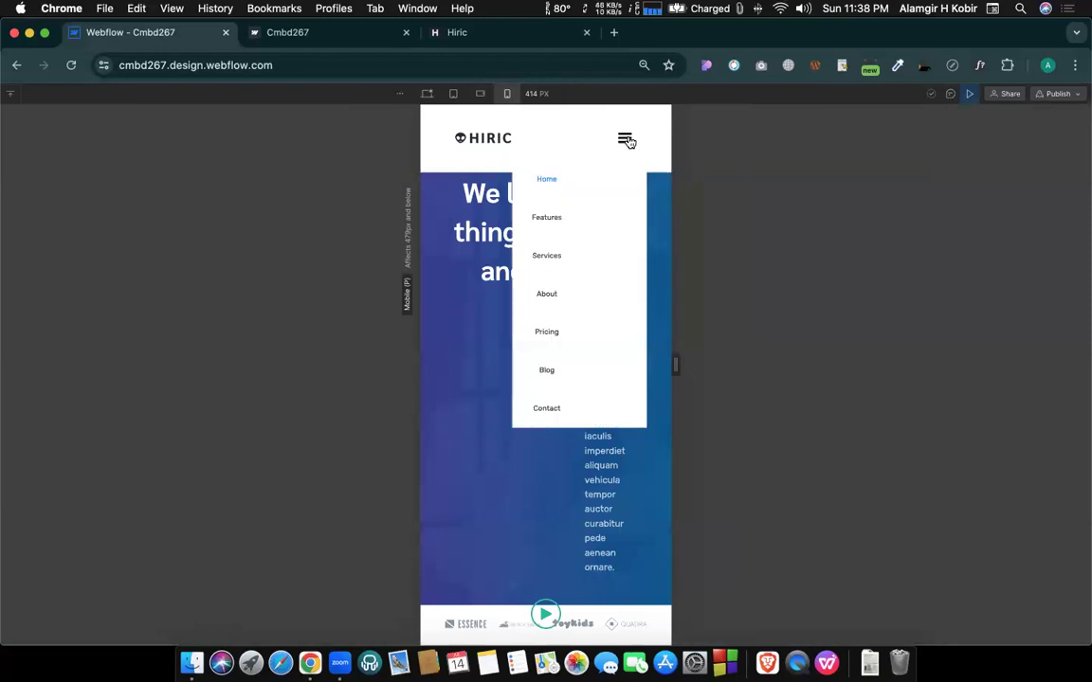
pyautogui.click(972, 95)
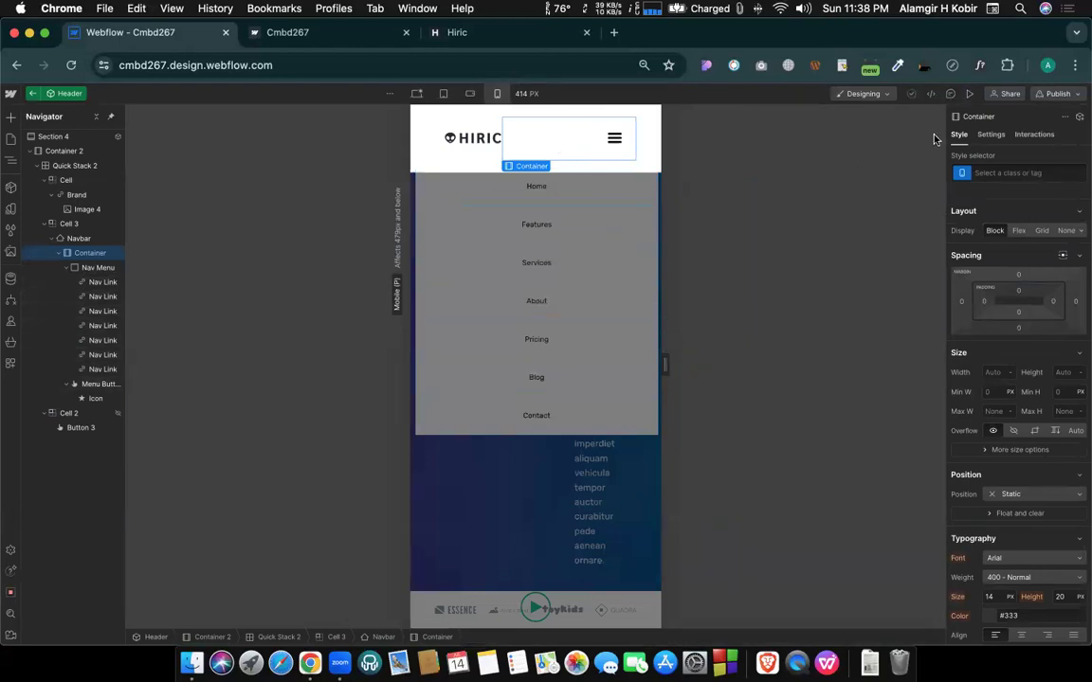
# Hide the navbar's open menu in the navbar settings and set the Menu Button's background color to white.
pyautogui.click(990, 134)
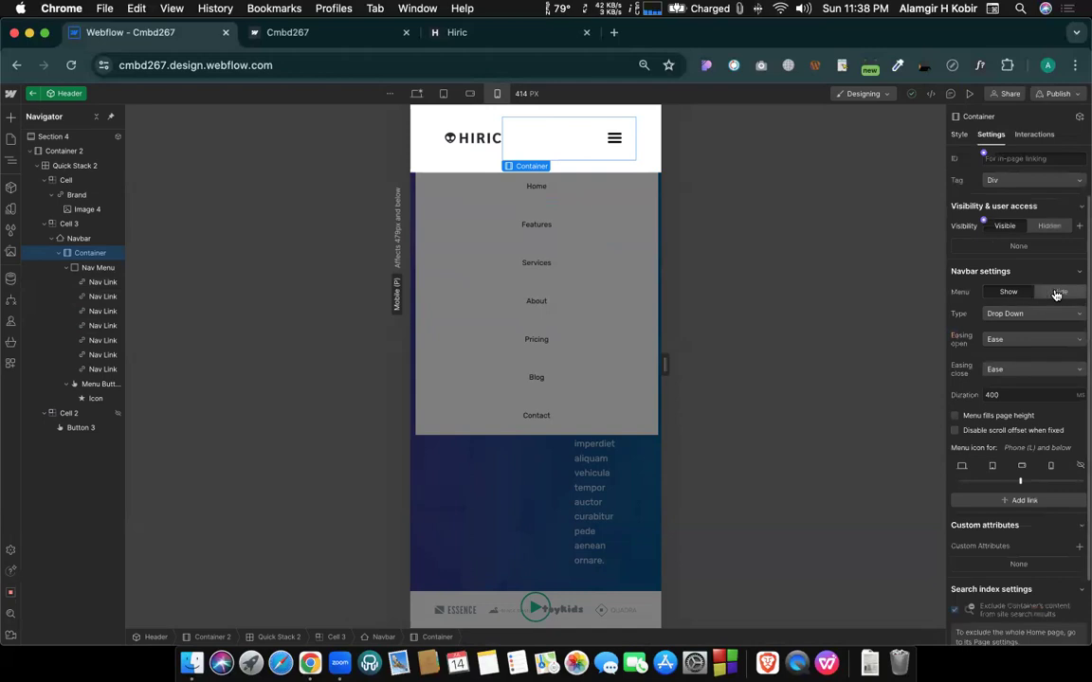
pyautogui.click(594, 144)
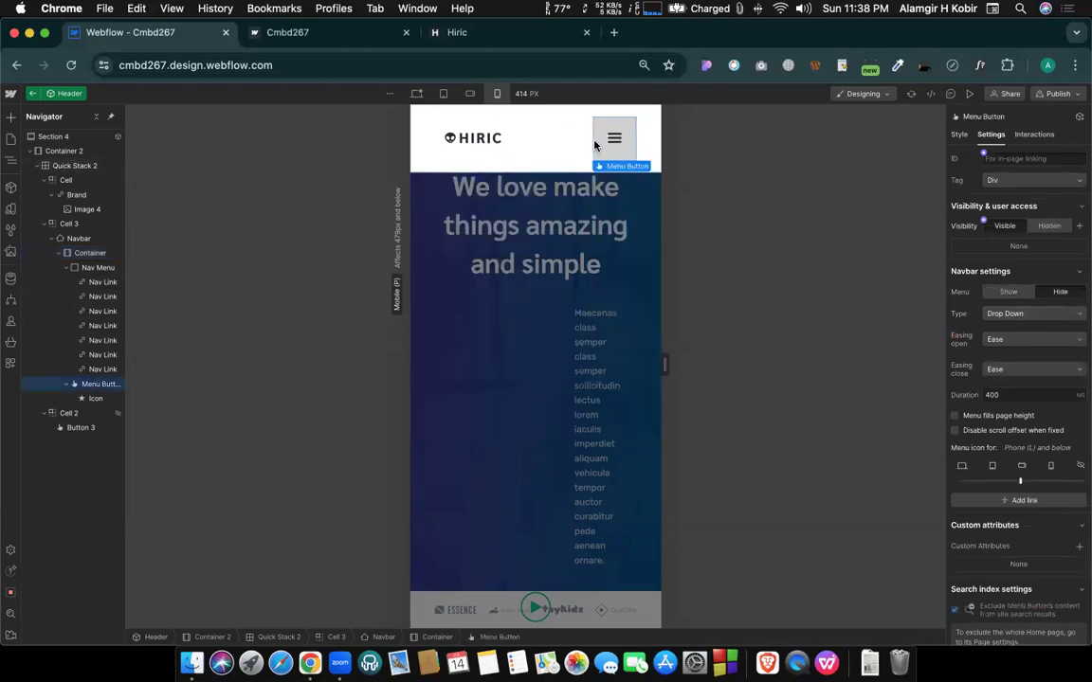
pyautogui.click(961, 139)
pyautogui.scroll(-10, 1035, 389)
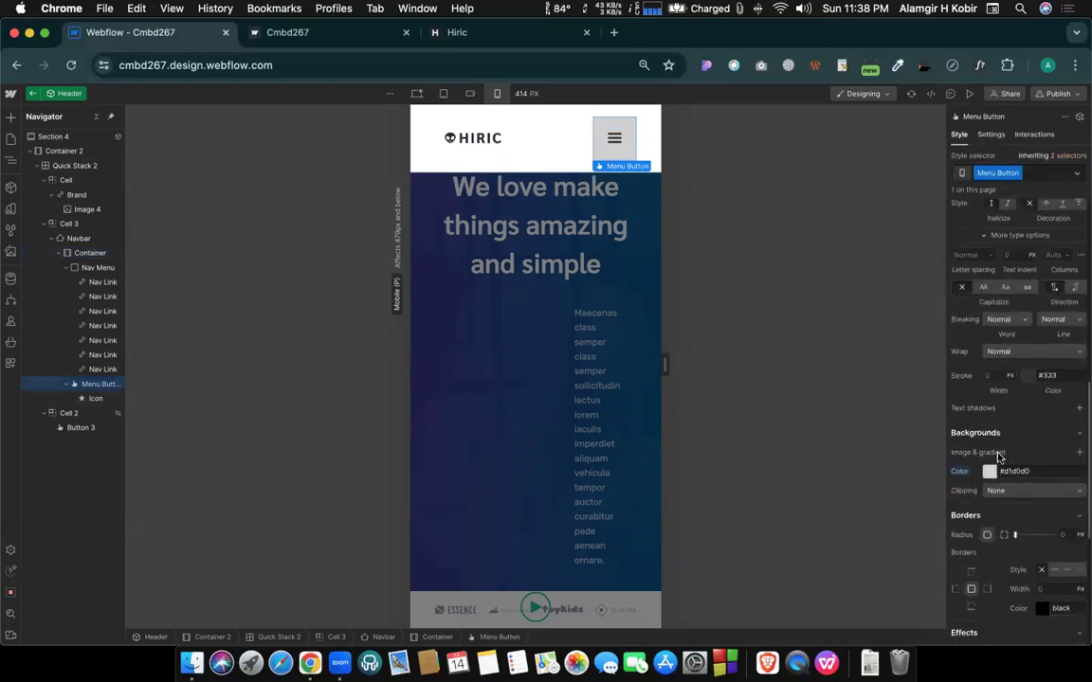
pyautogui.click(988, 477)
pyautogui.moveTo(970, 506); pyautogui.dragTo(827, 405)
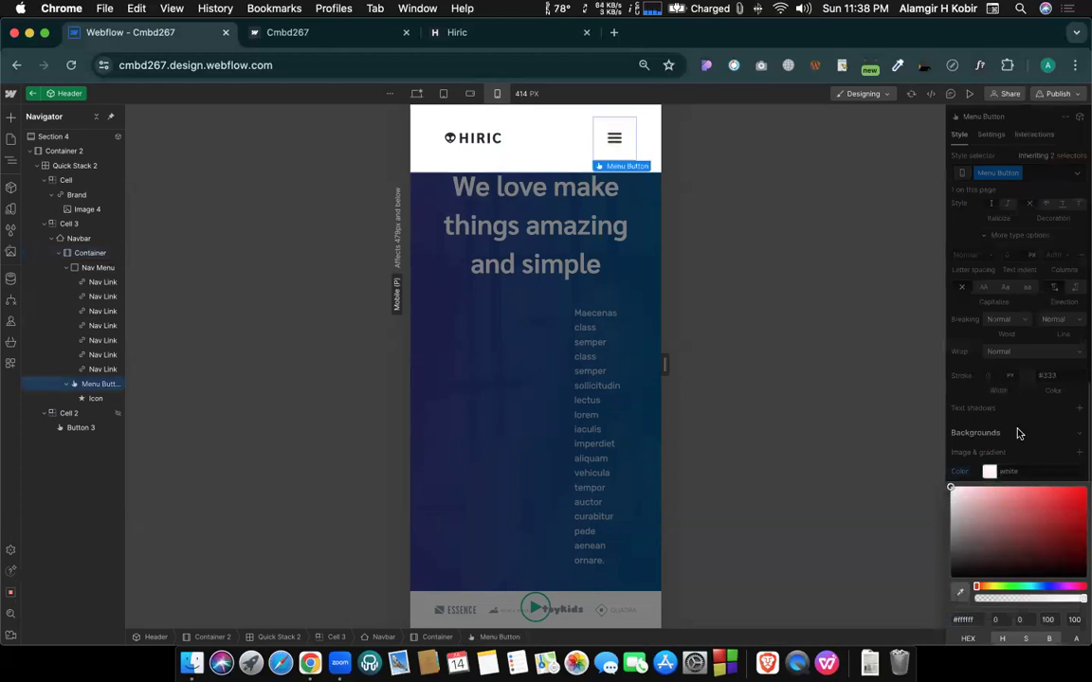
pyautogui.click(916, 386)
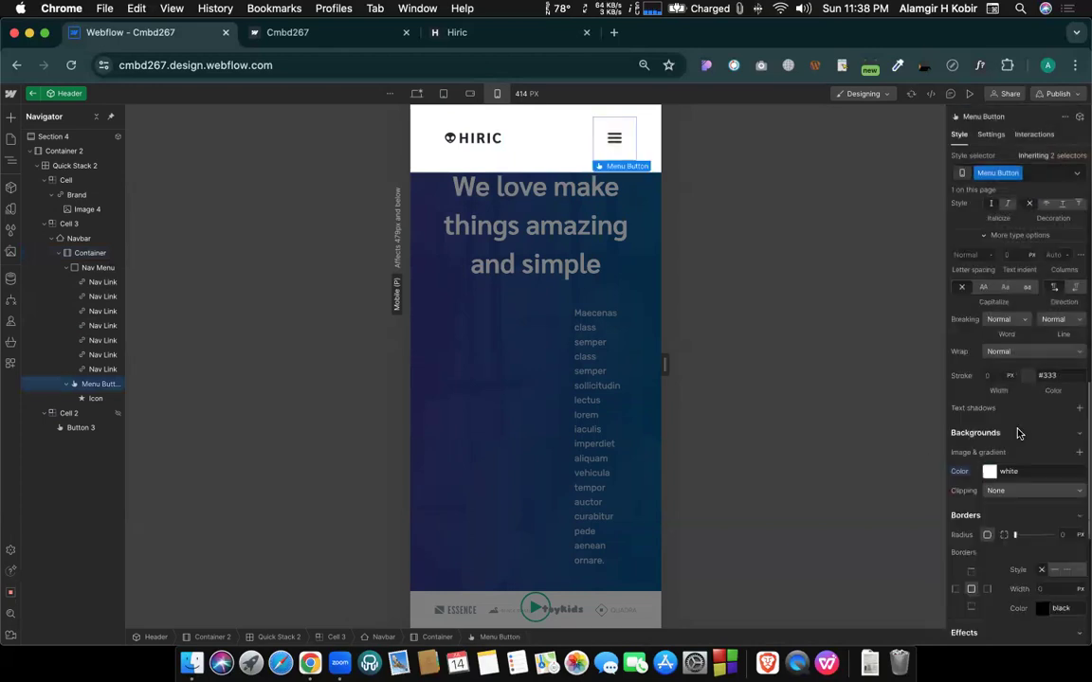
# Leave the Header component, select the hero heading, and examine the mobile hero section on the Hiric reference page.
pyautogui.doubleClick(525, 197)
pyautogui.click(540, 248)
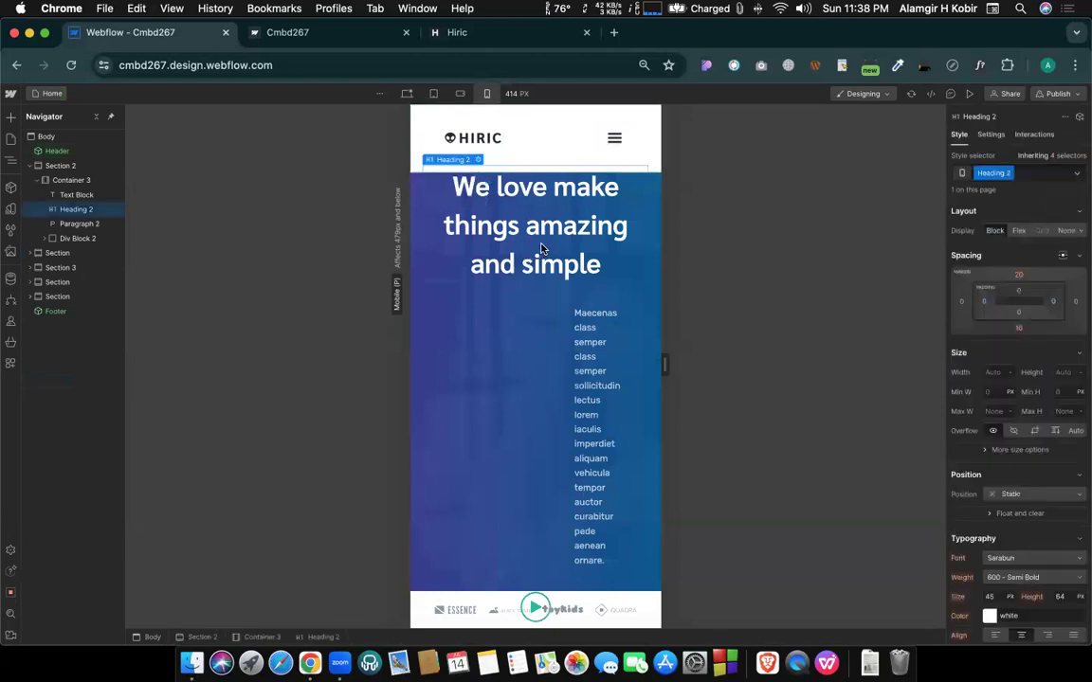
pyautogui.click(455, 33)
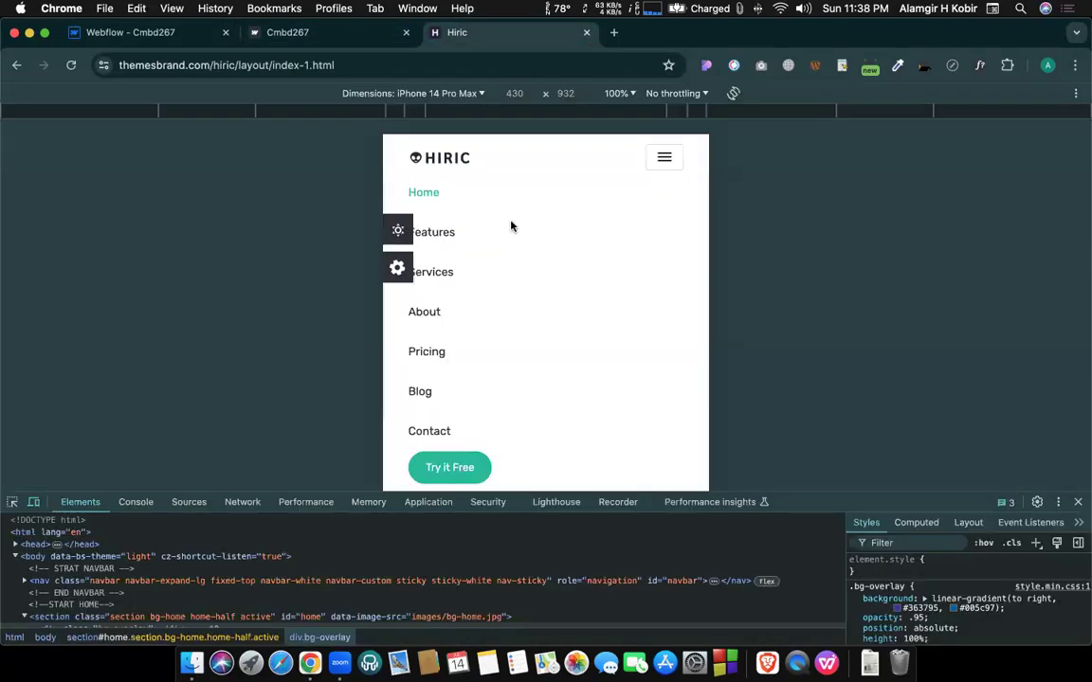
pyautogui.click(665, 165)
pyautogui.scroll(5, 564, 293)
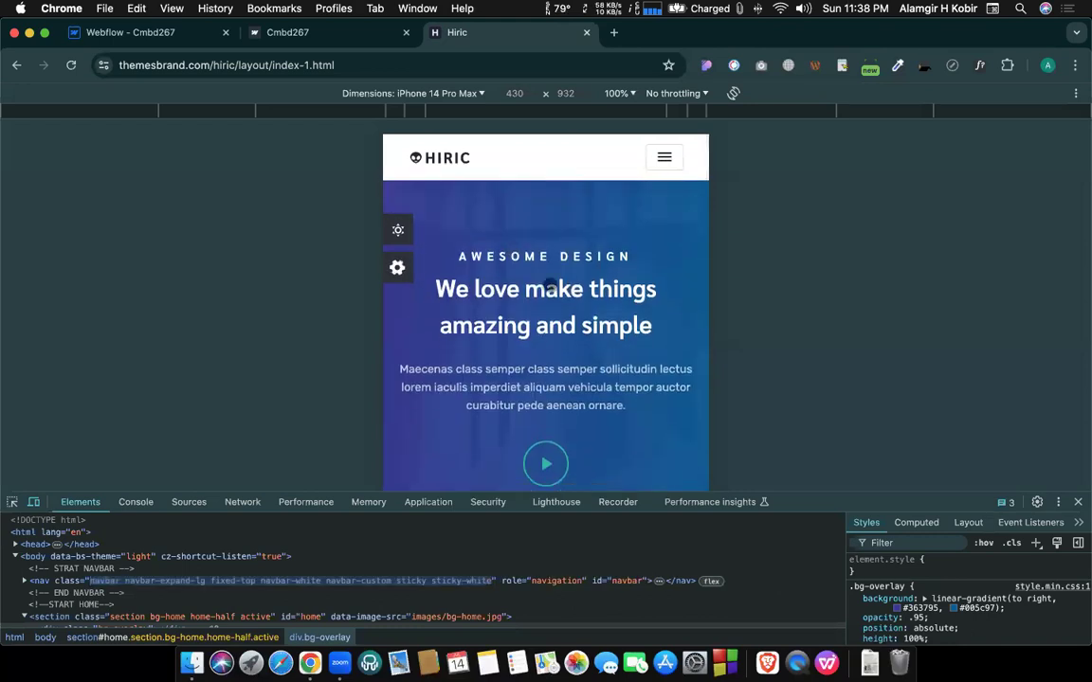
pyautogui.click(109, 31)
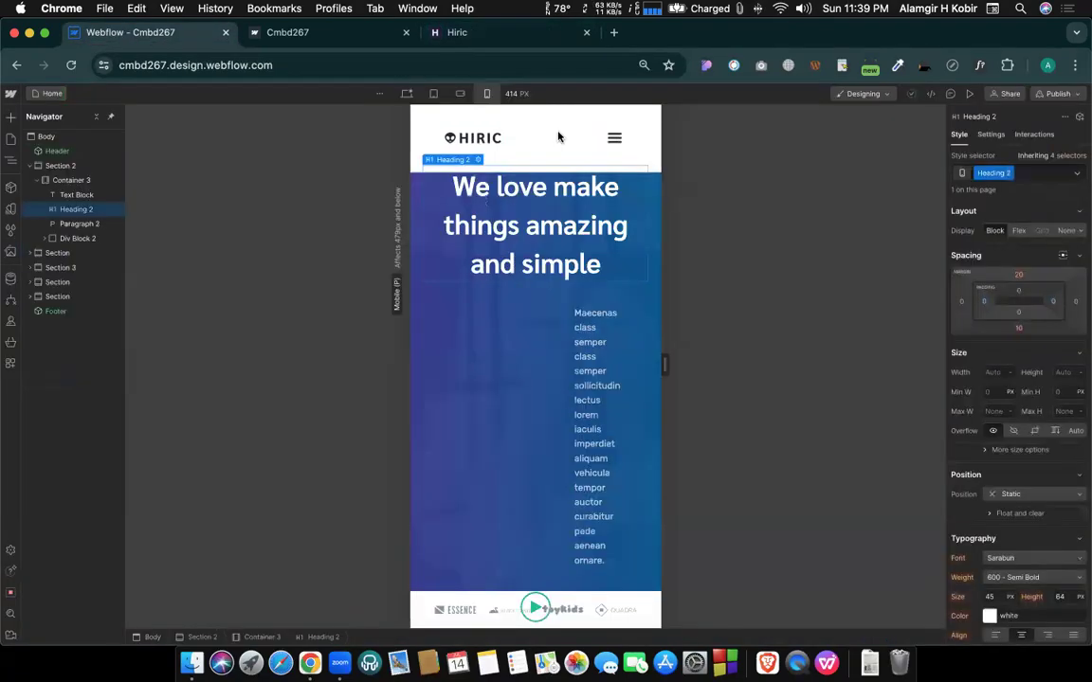
# Examine the layout, spacing and size settings of the hero's Section 2, Container 3, Text Block and Paragraph 2.
pyautogui.click(438, 309)
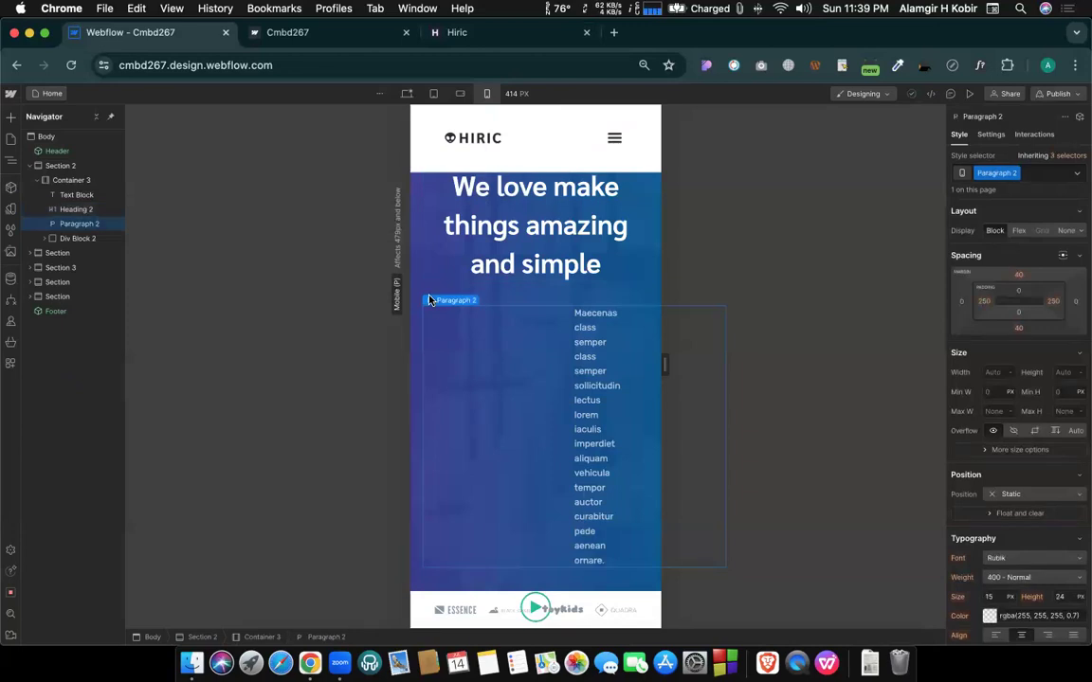
pyautogui.click(448, 276)
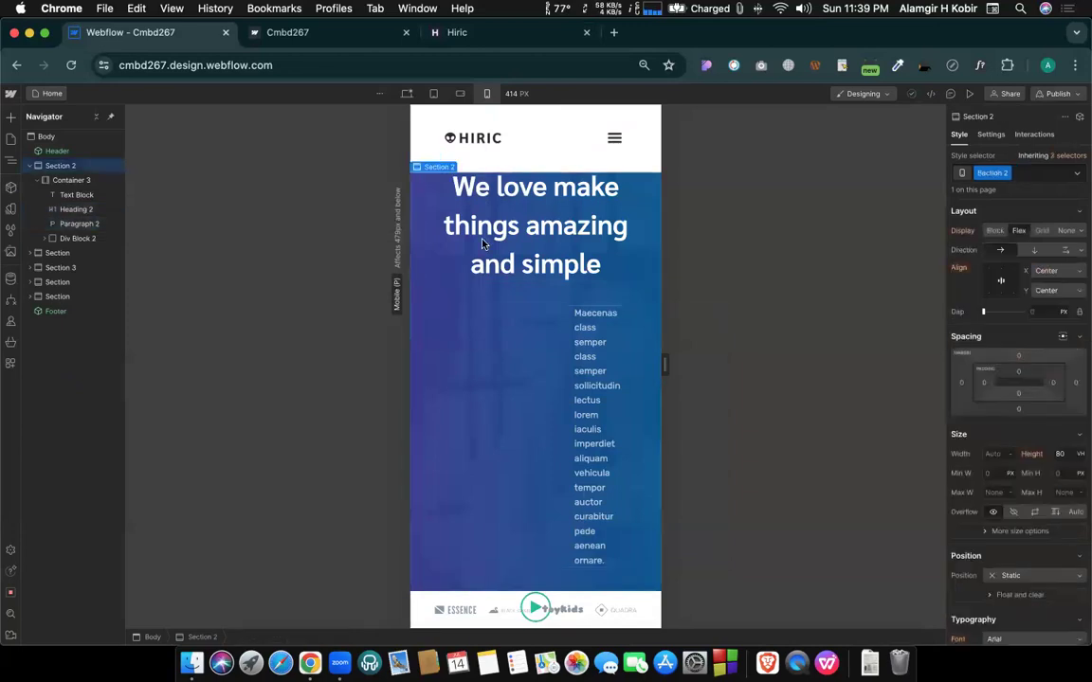
pyautogui.click(73, 195)
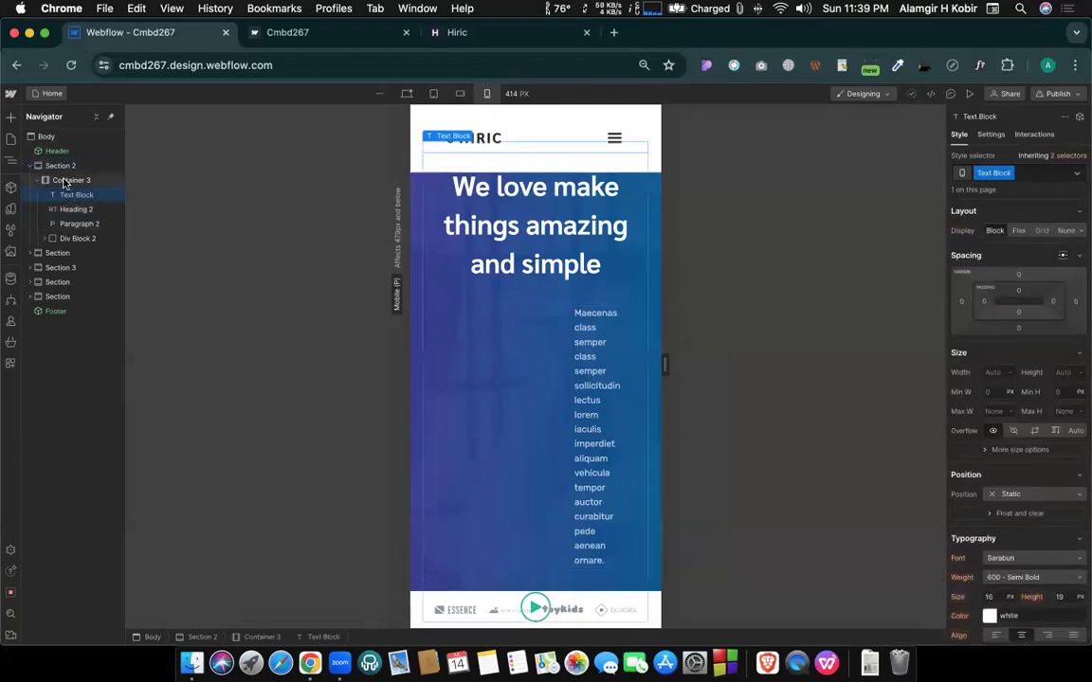
pyautogui.click(67, 180)
pyautogui.click(62, 167)
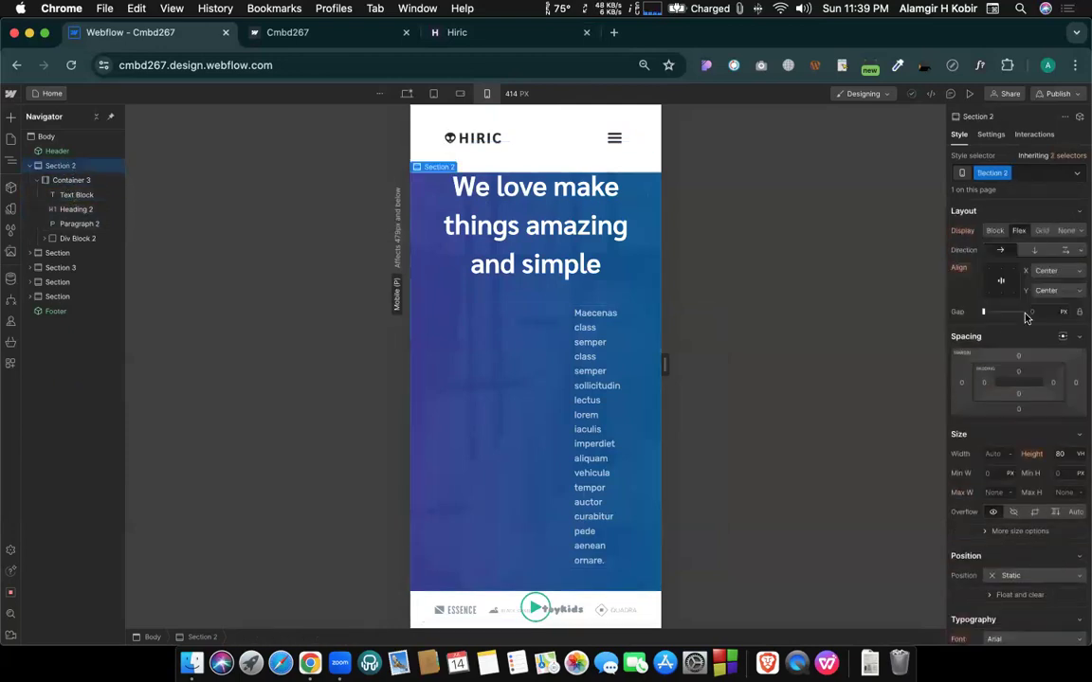
pyautogui.click(71, 181)
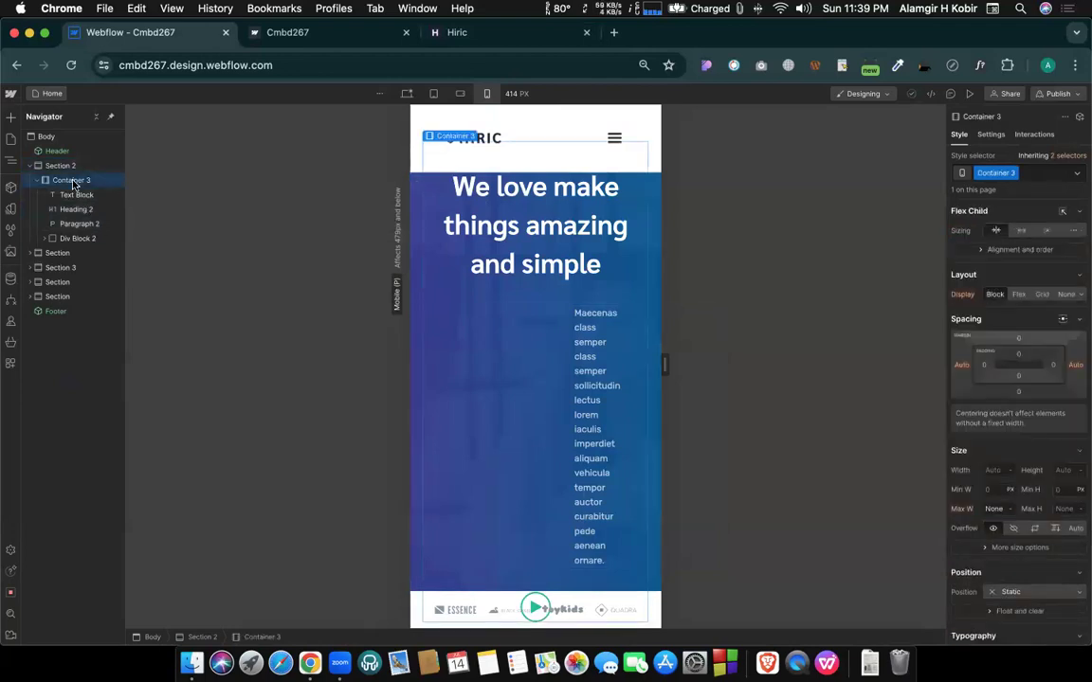
pyautogui.click(71, 196)
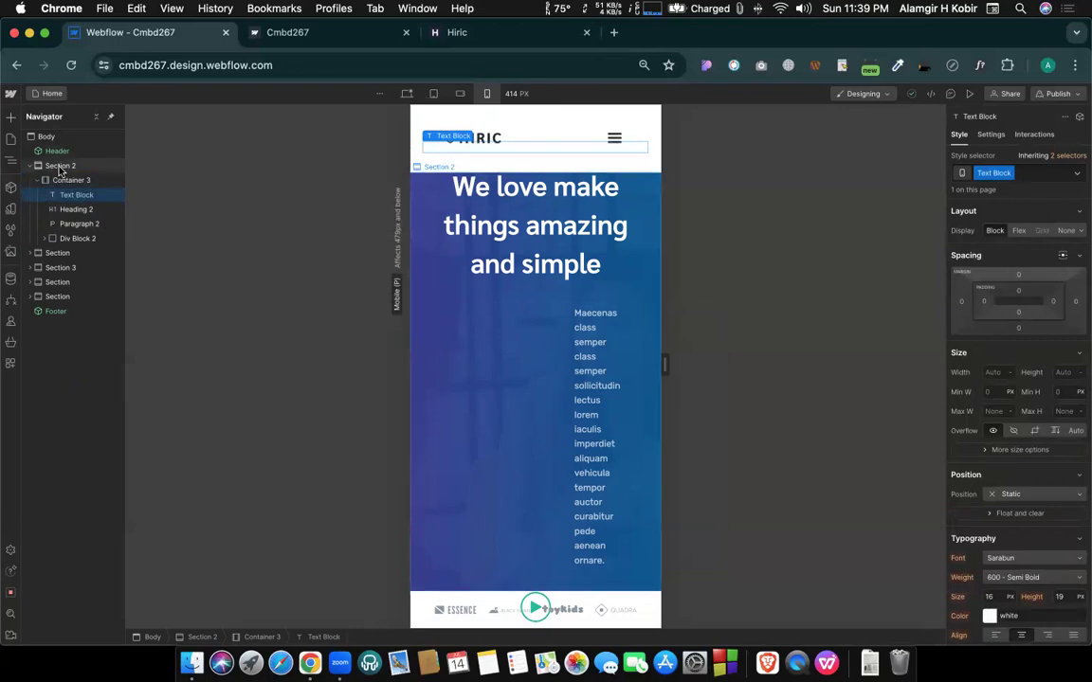
pyautogui.click(60, 167)
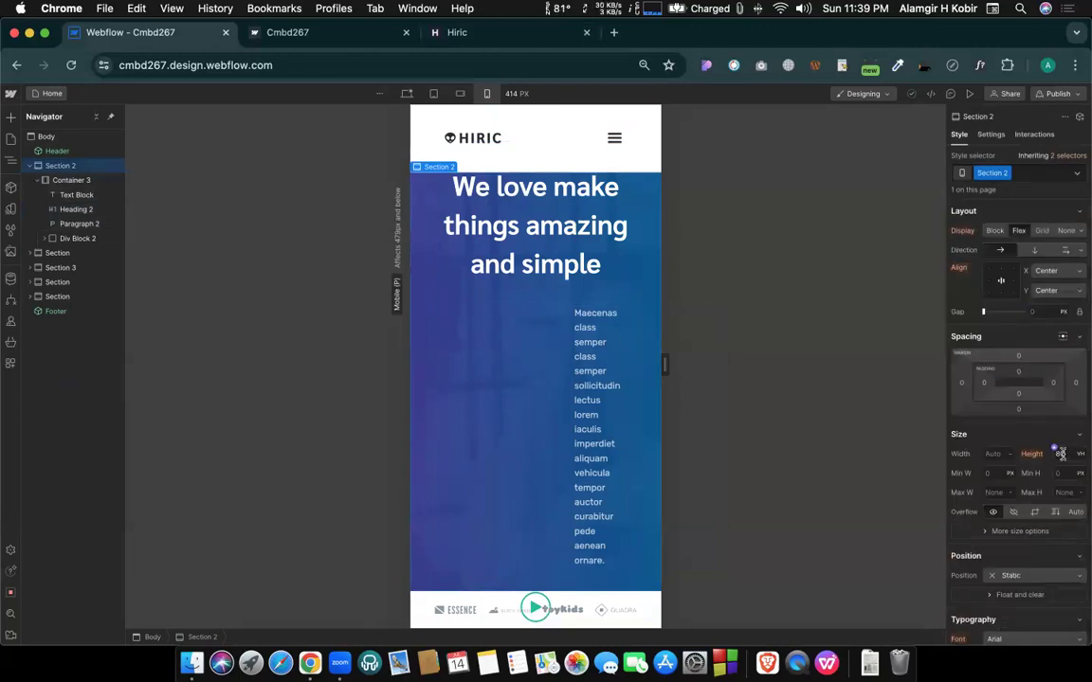
pyautogui.click(1060, 456)
# Set the left and right padding of the hero's Paragraph 2 to 0 px on the mobile portrait breakpoint.
pyautogui.click(571, 427)
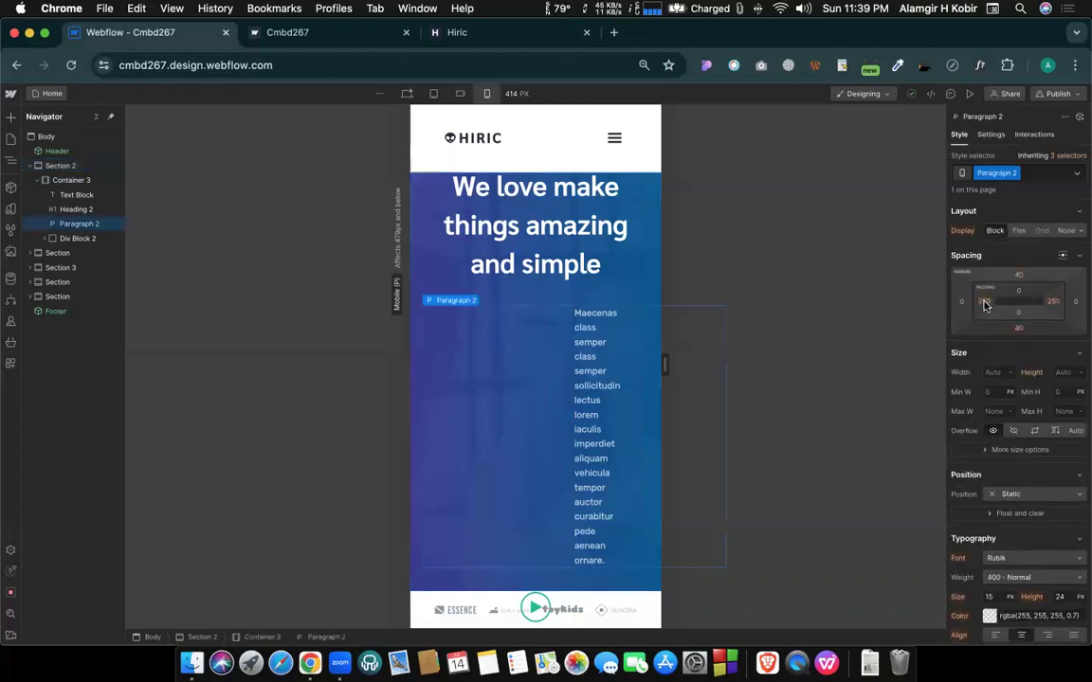
pyautogui.click(985, 303)
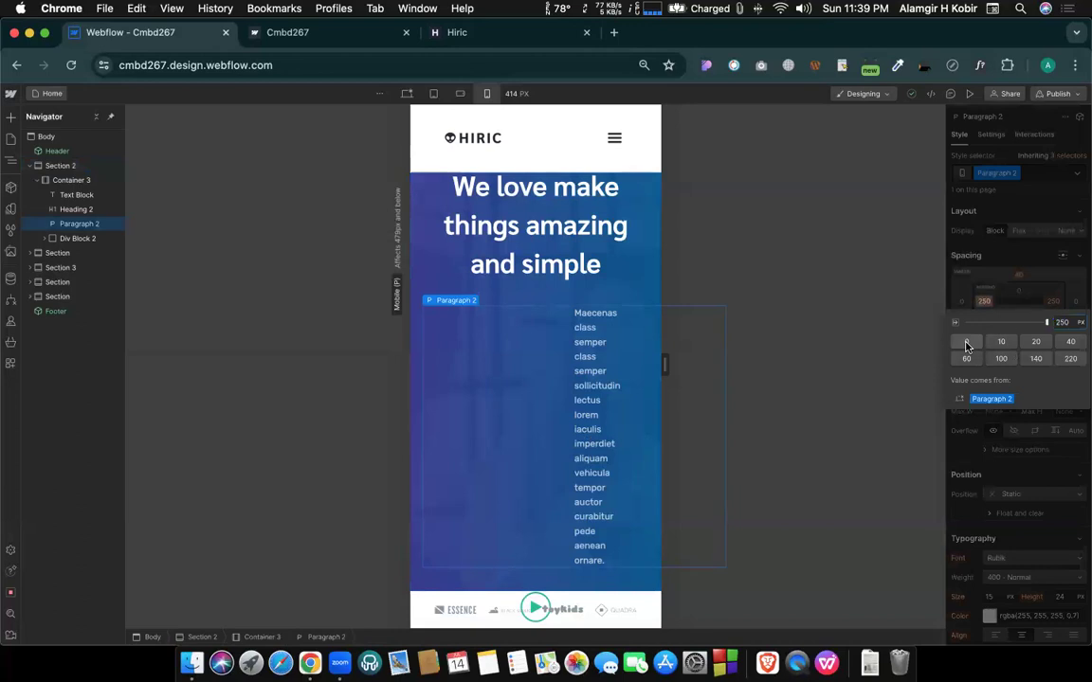
pyautogui.click(967, 346)
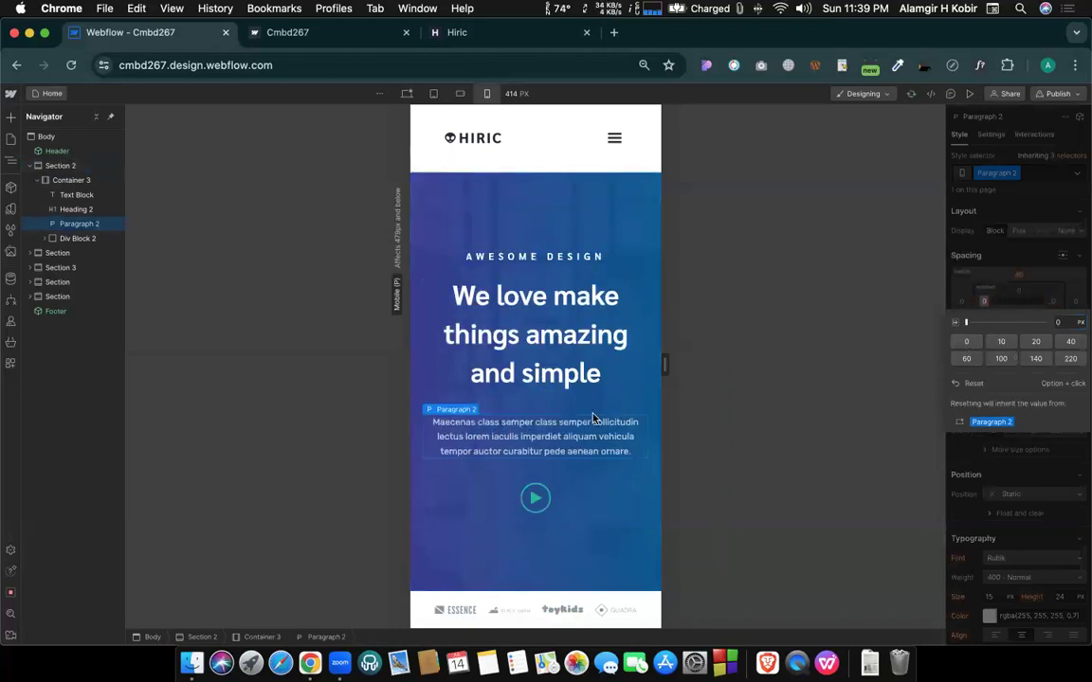
# Select the hero heading and inspect the matching heading's font size and line height on the Hiric reference page with WhatFont.
pyautogui.click(490, 311)
pyautogui.click(456, 32)
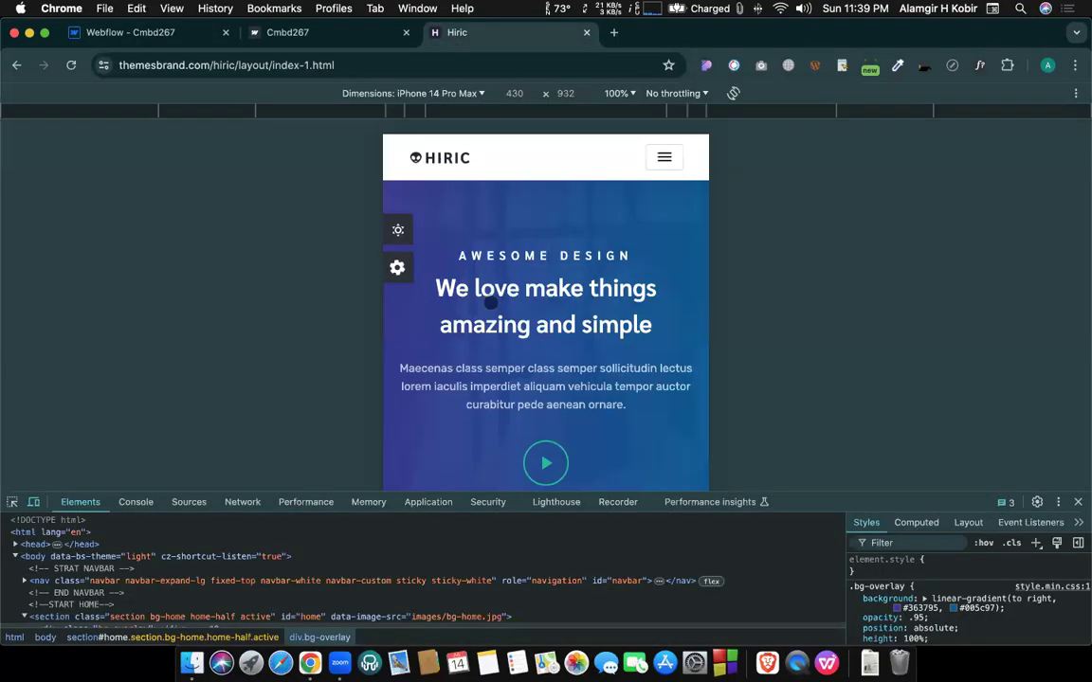
pyautogui.click(977, 66)
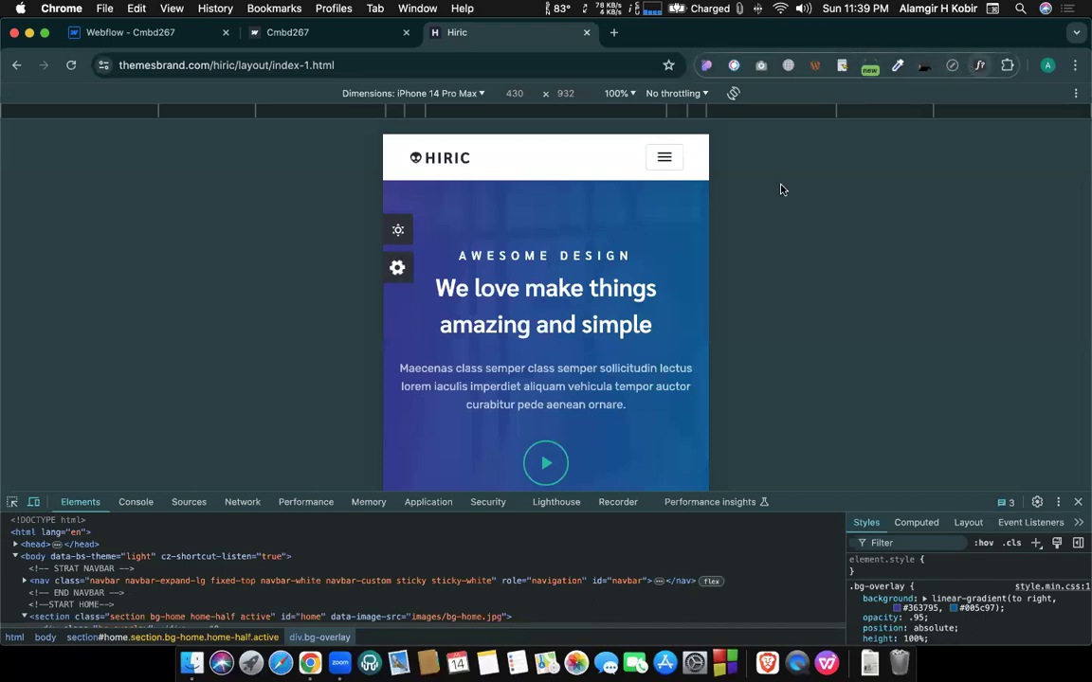
pyautogui.click(553, 302)
pyautogui.scroll(-2, 553, 374)
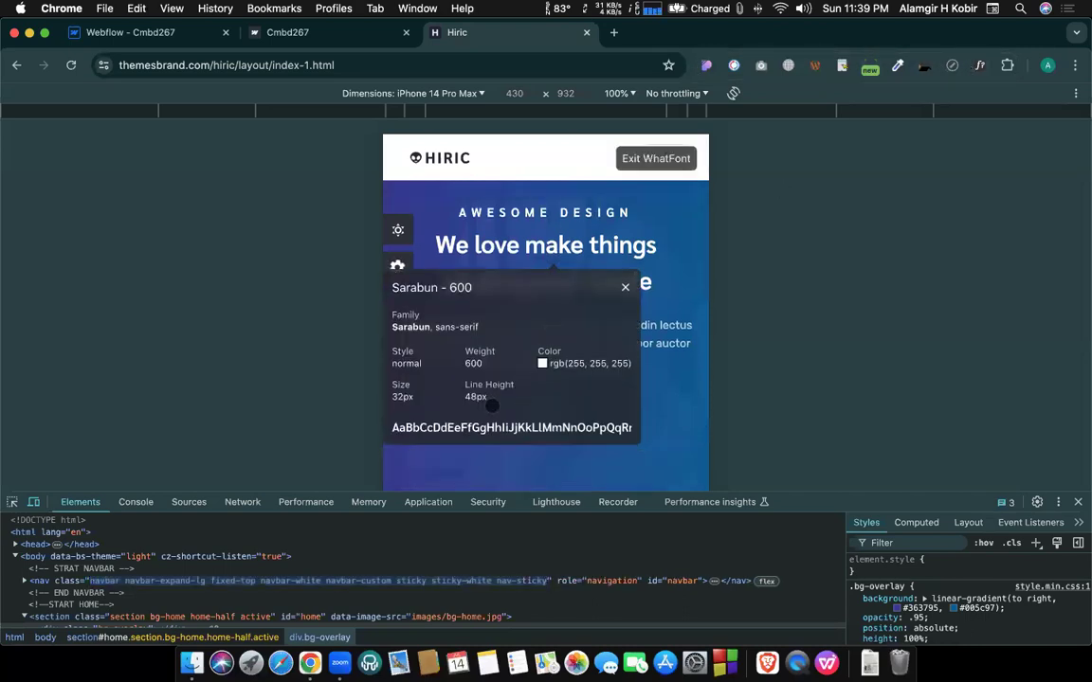
# Set the hero's Heading 2 font size to 32 px and line height to 48 px for mobile portrait.
pyautogui.click(133, 32)
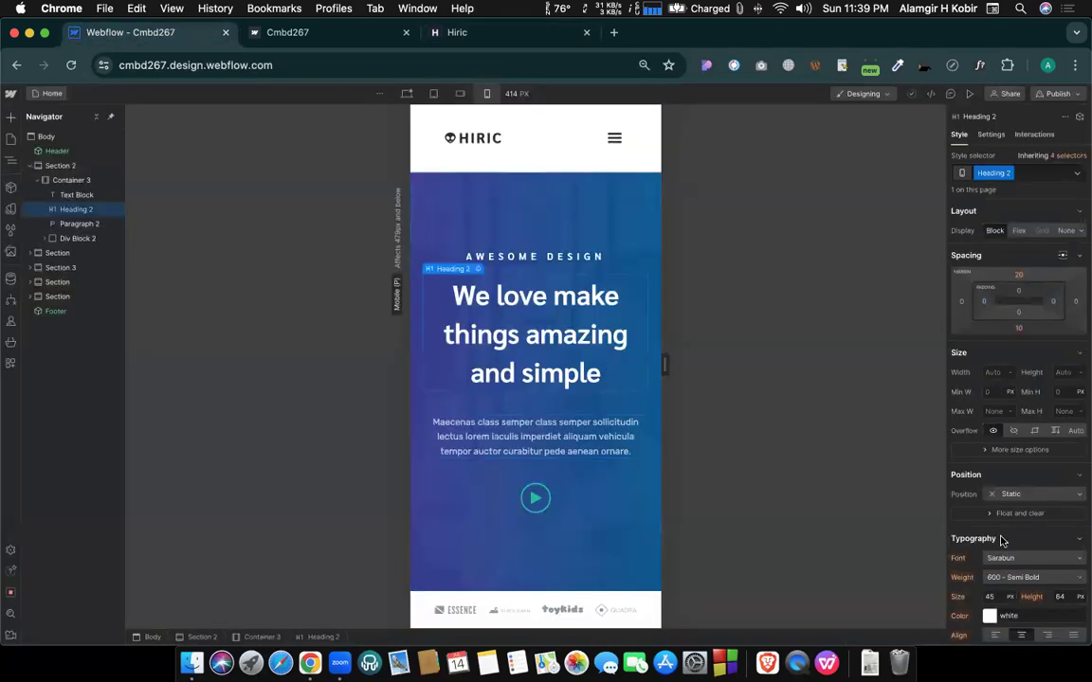
pyautogui.scroll(-2, 1000, 570)
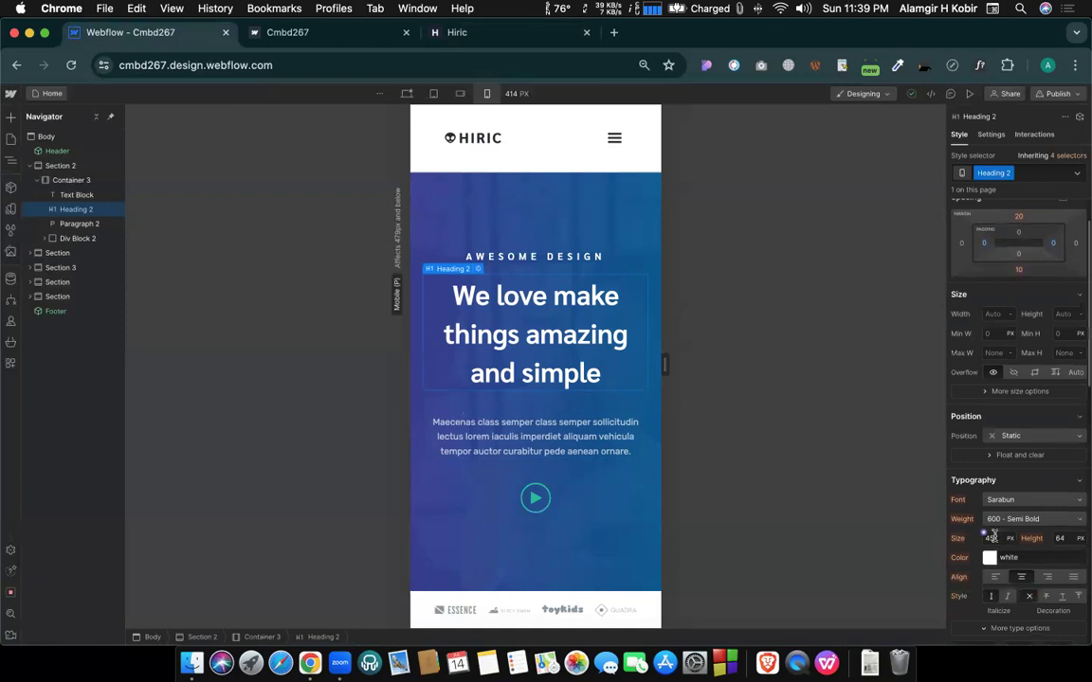
pyautogui.click(1062, 539)
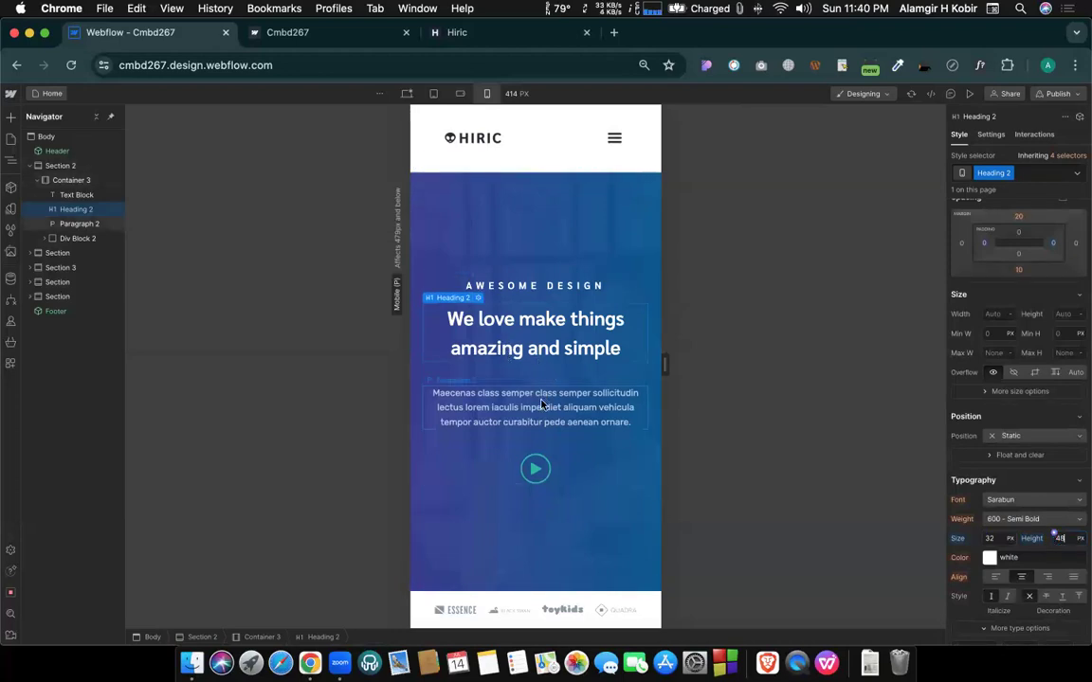
pyautogui.click(512, 218)
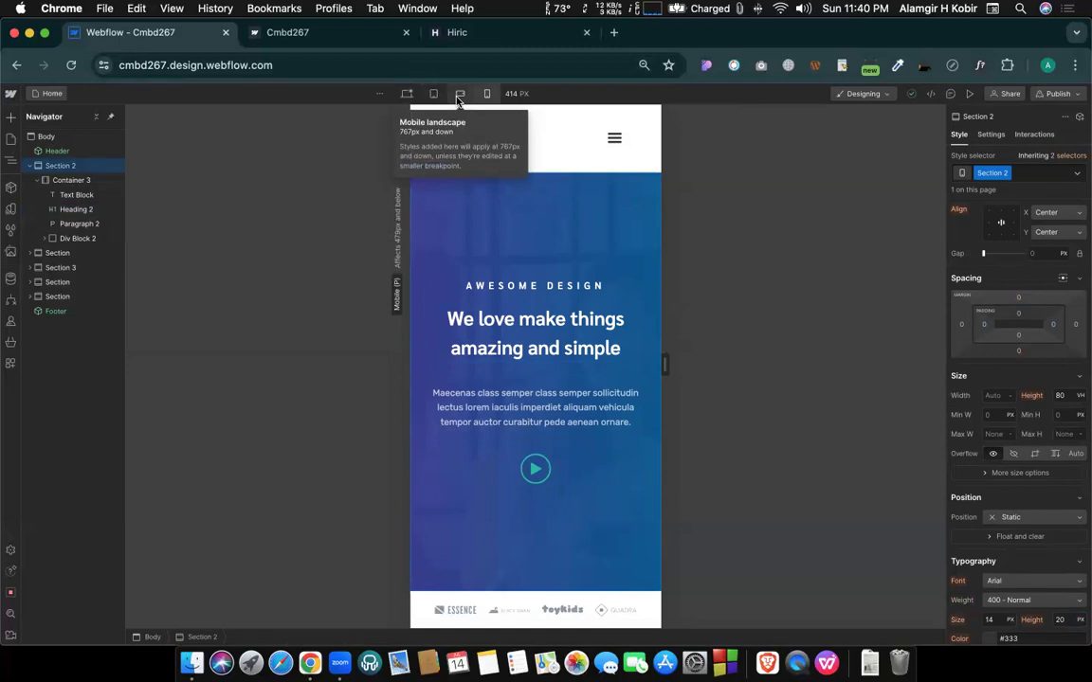
# Set the left and right padding of the hero's Paragraph 2 to 0 px on the mobile landscape breakpoint.
pyautogui.click(458, 95)
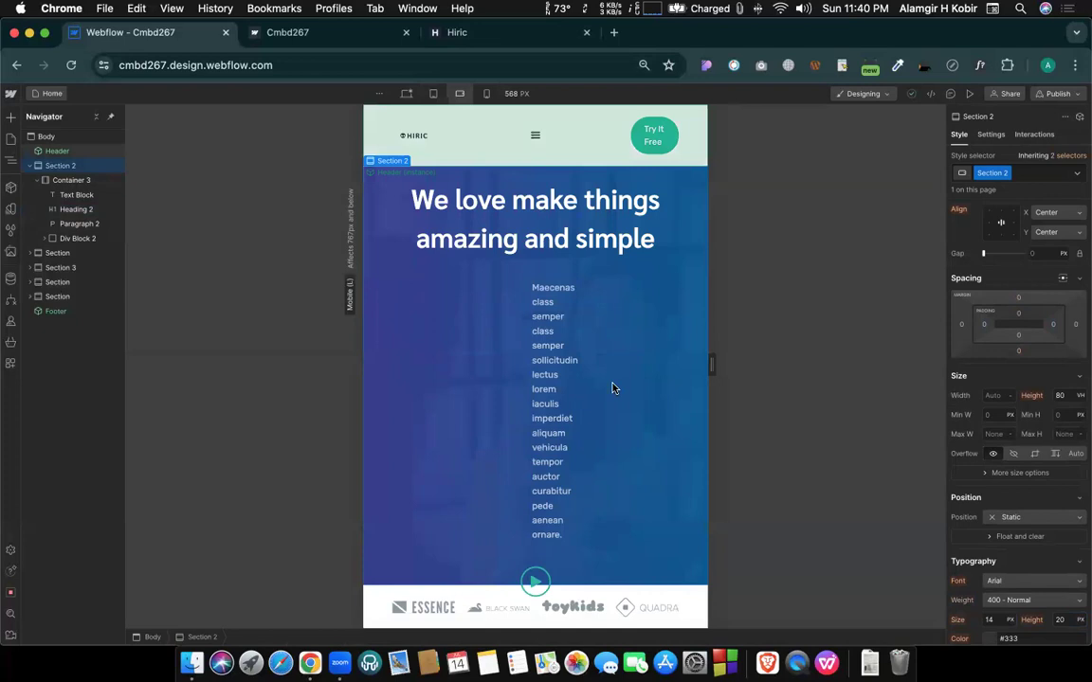
pyautogui.click(530, 406)
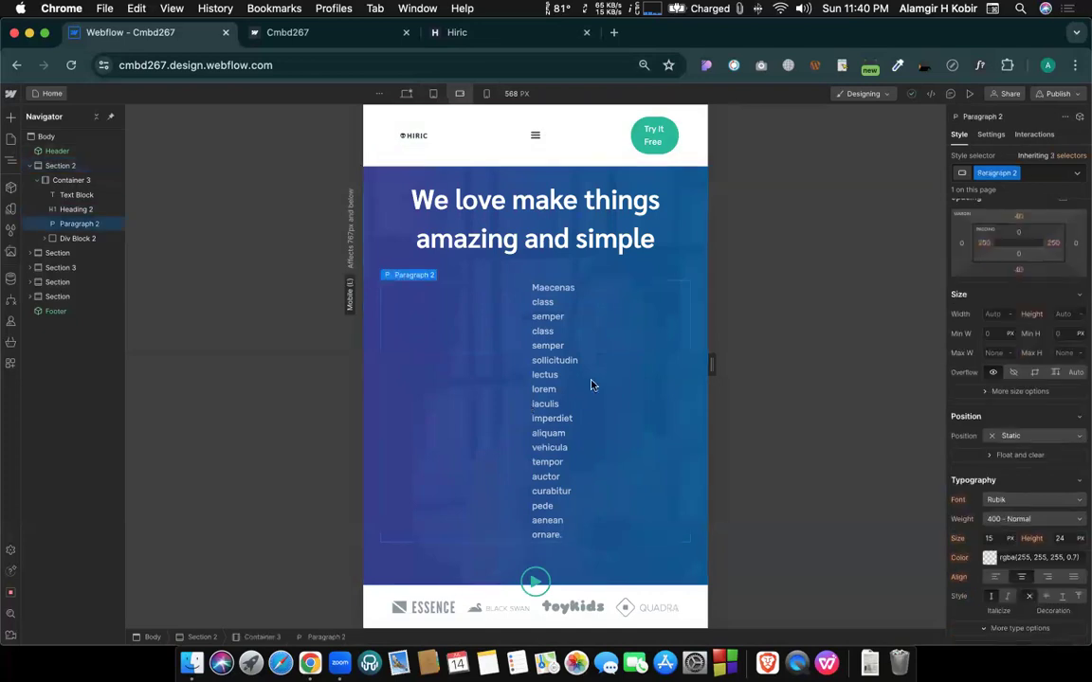
pyautogui.click(985, 245)
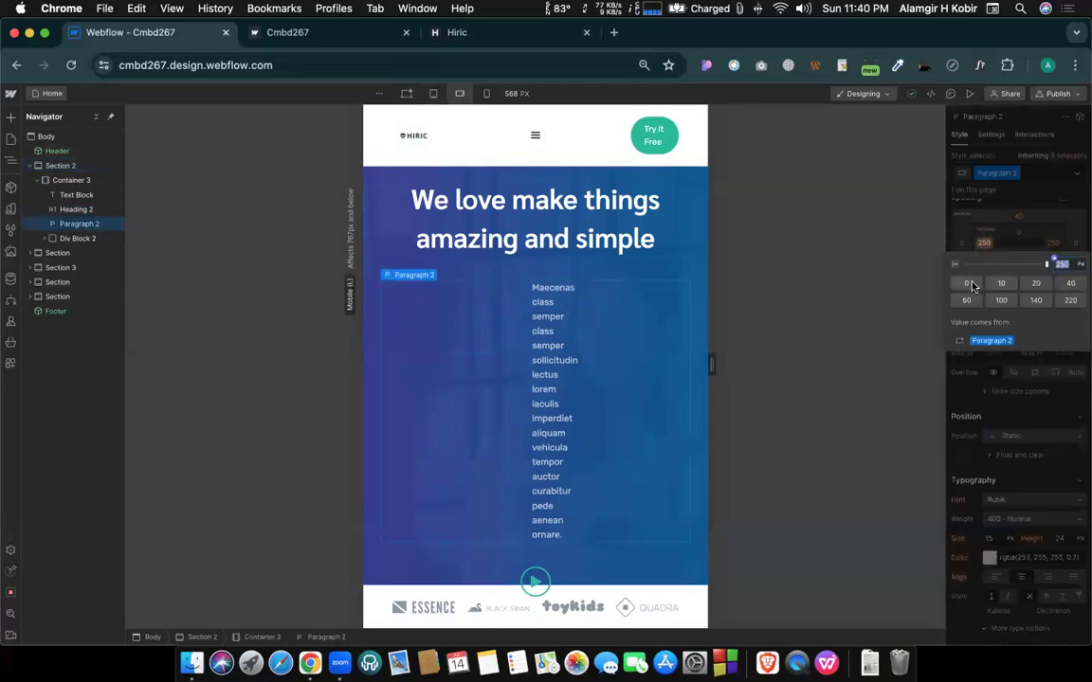
pyautogui.click(968, 283)
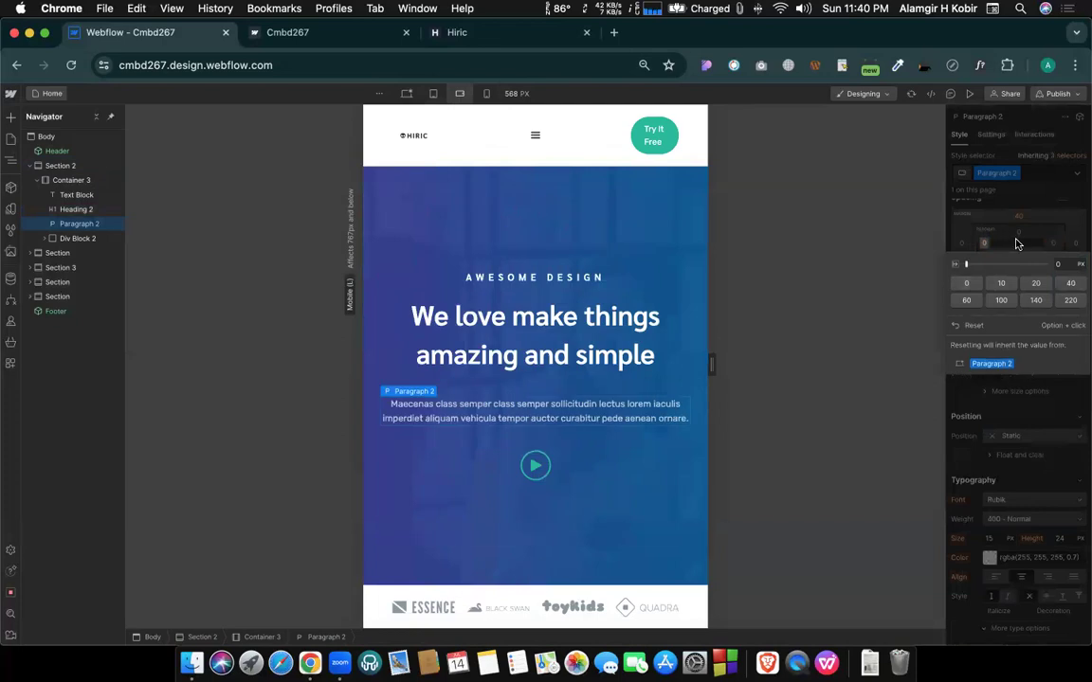
# Compare Paragraph 2's padding on mobile portrait and set its left and right padding to 10 px on mobile landscape.
pyautogui.click(486, 93)
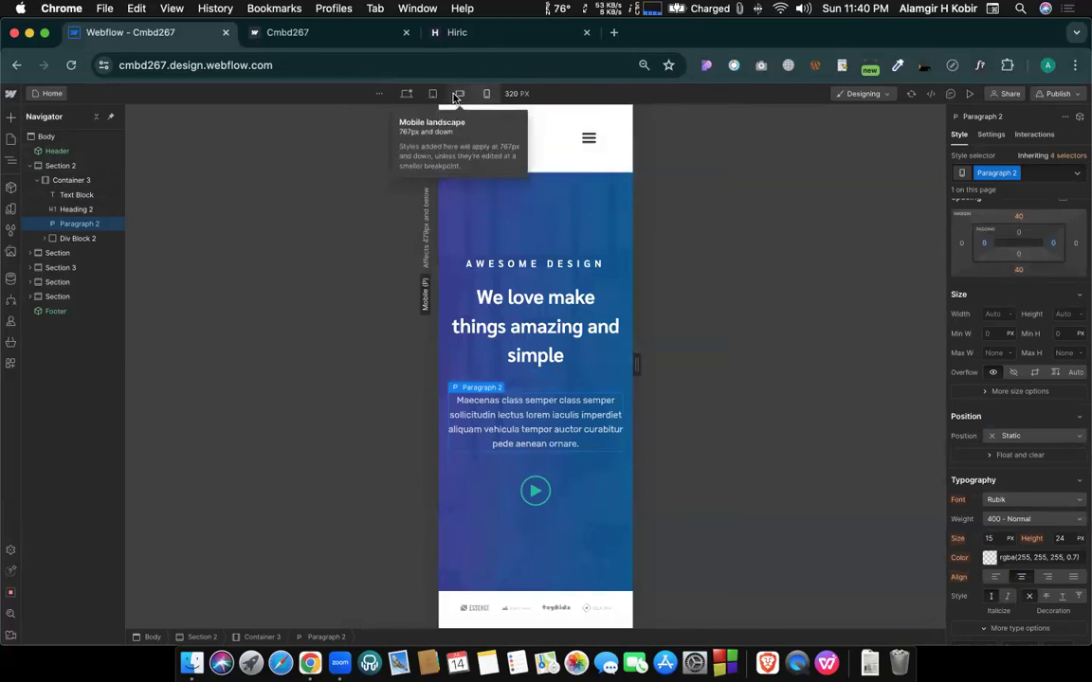
pyautogui.click(983, 243)
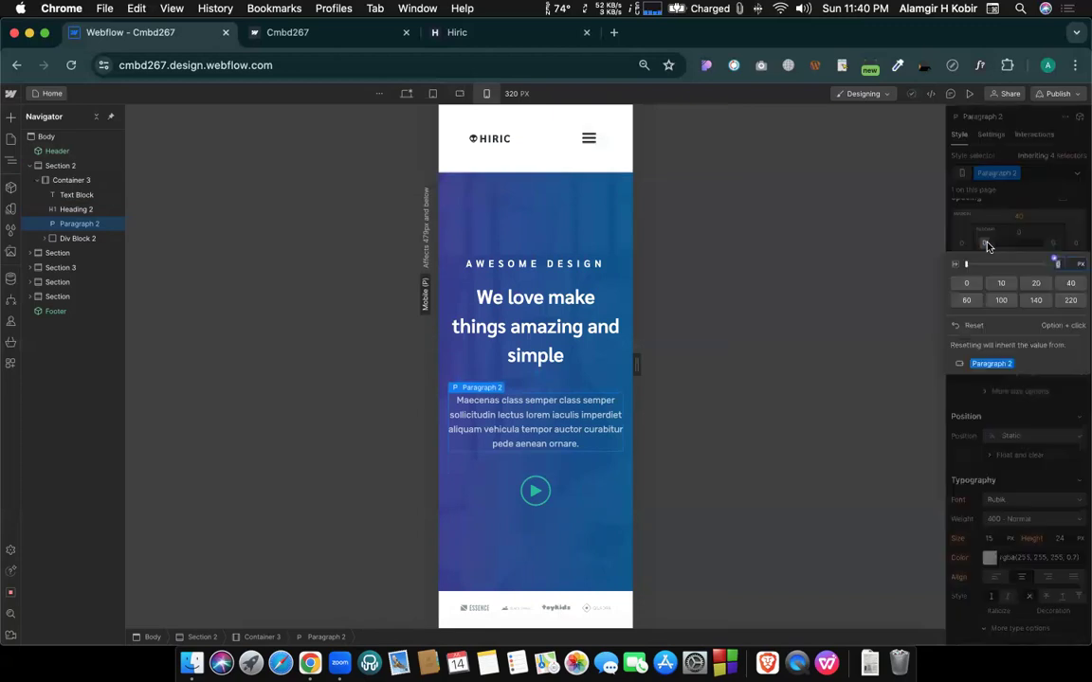
pyautogui.click(457, 94)
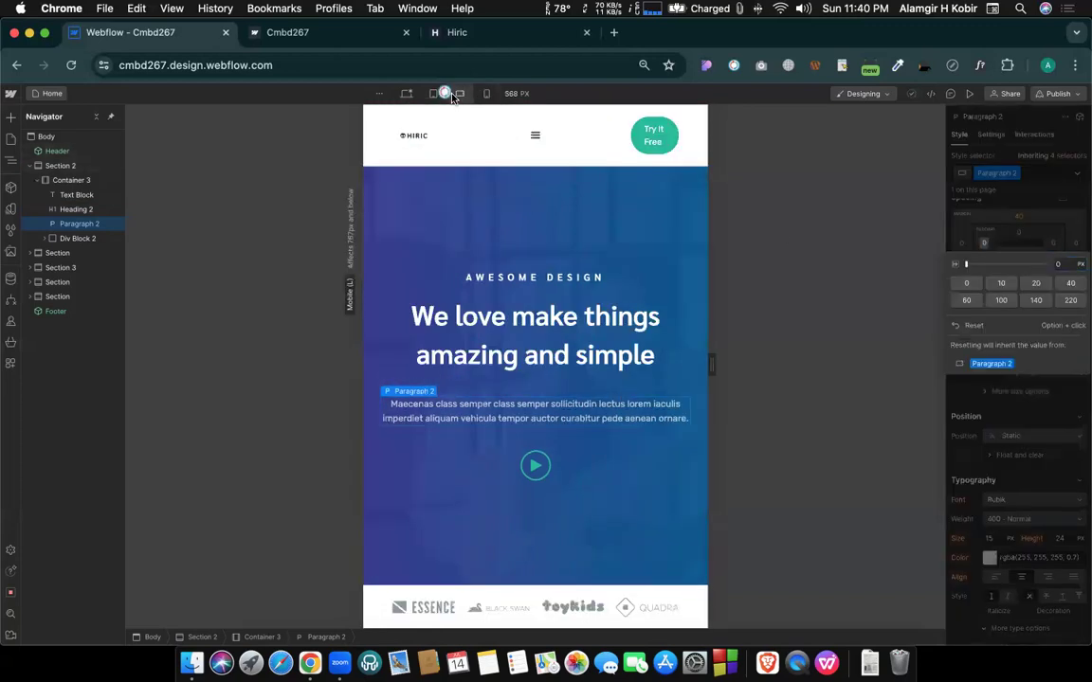
pyautogui.click(984, 245)
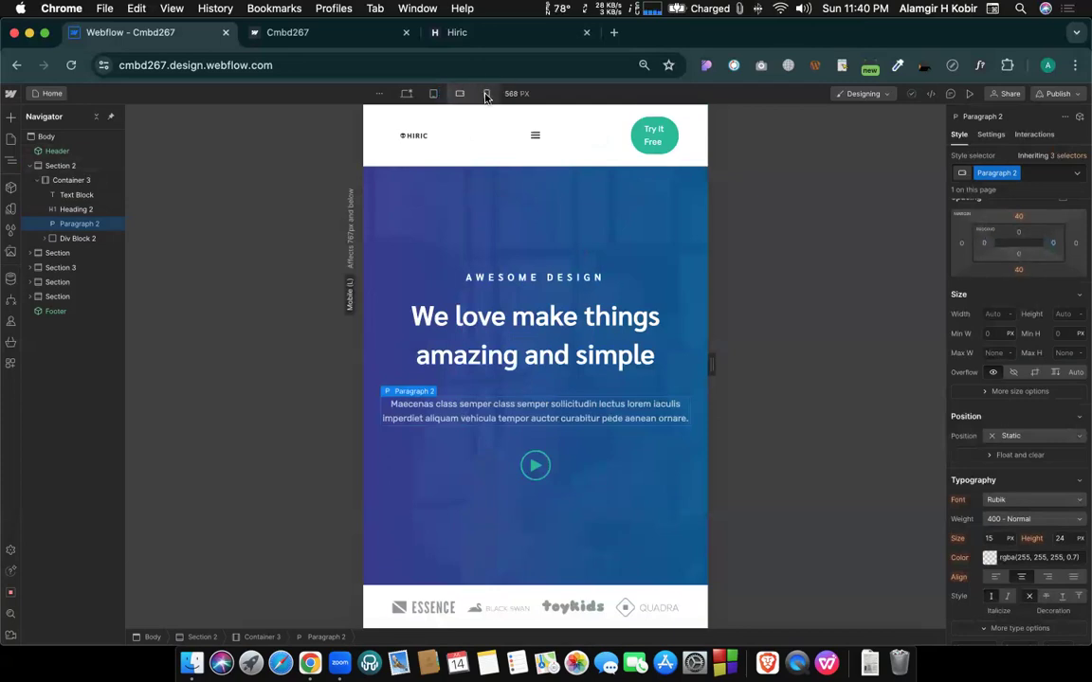
pyautogui.click(986, 247)
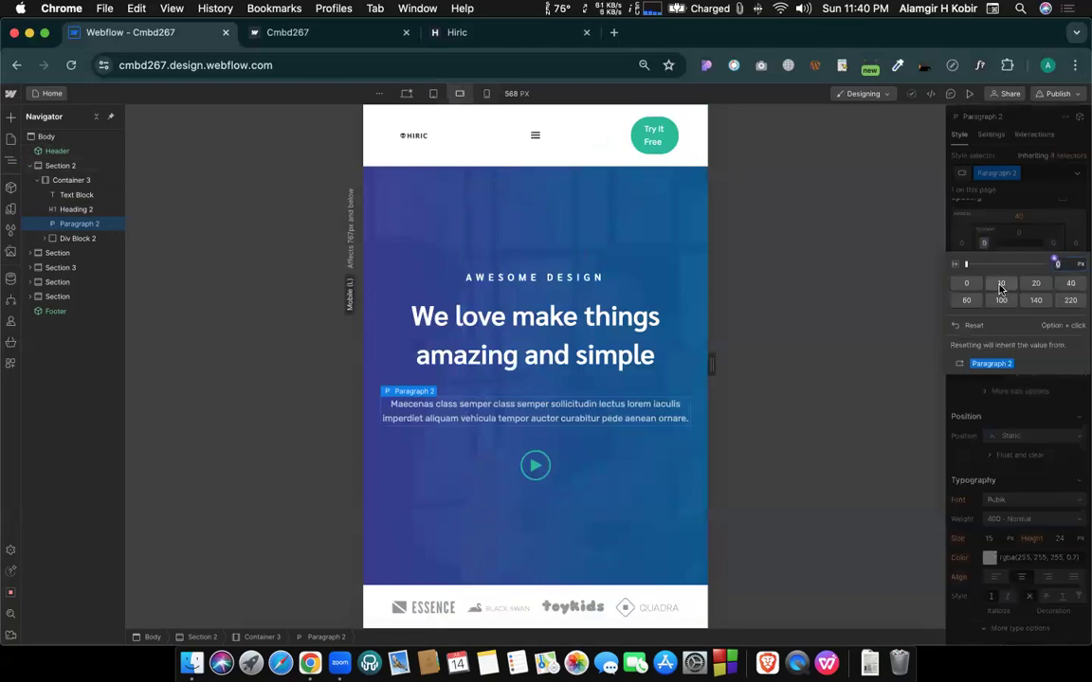
pyautogui.click(1001, 285)
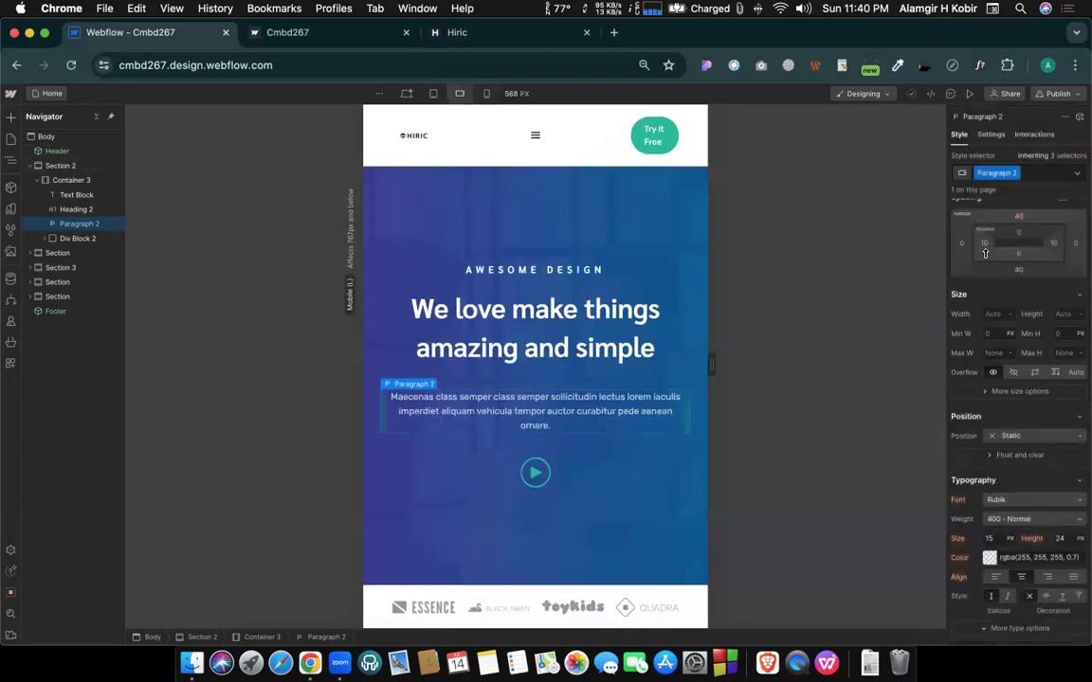
# Reset Paragraph 2's left and right padding on mobile portrait so both inherit the mobile landscape value.
pyautogui.click(487, 96)
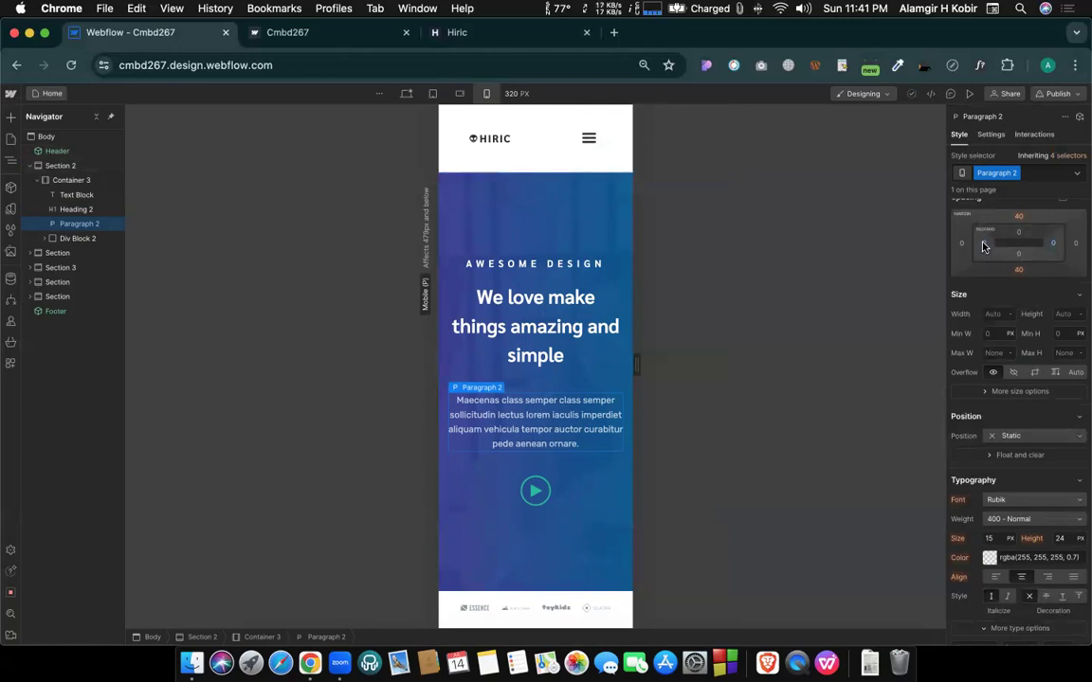
pyautogui.moveTo(983, 247); pyautogui.dragTo(1055, 242)
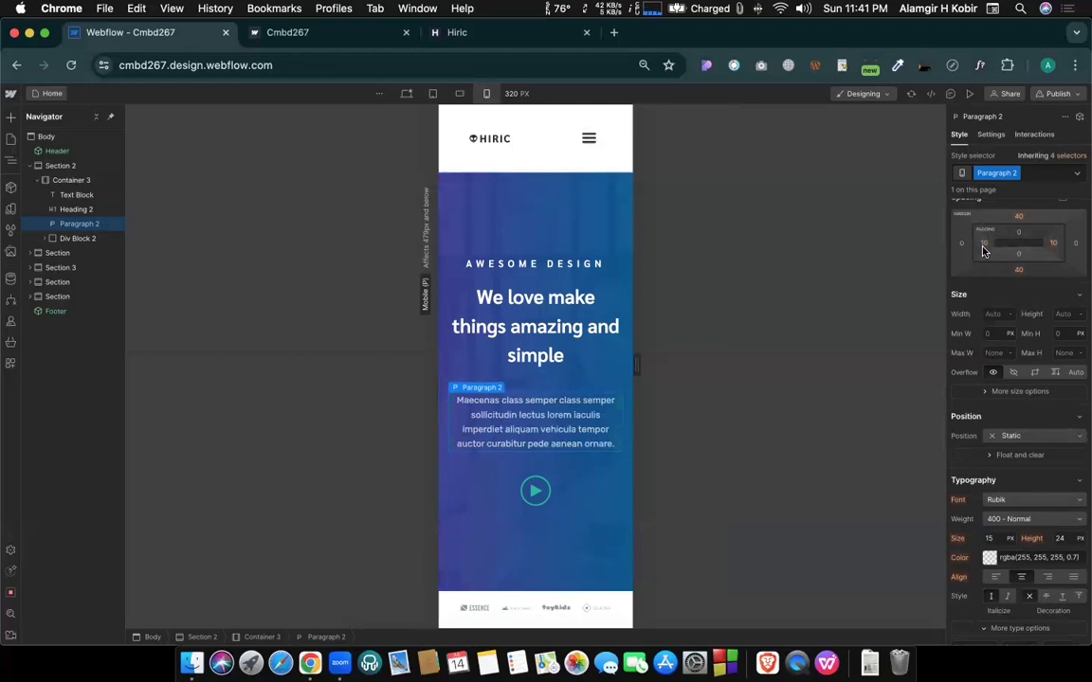
pyautogui.press('super+z')
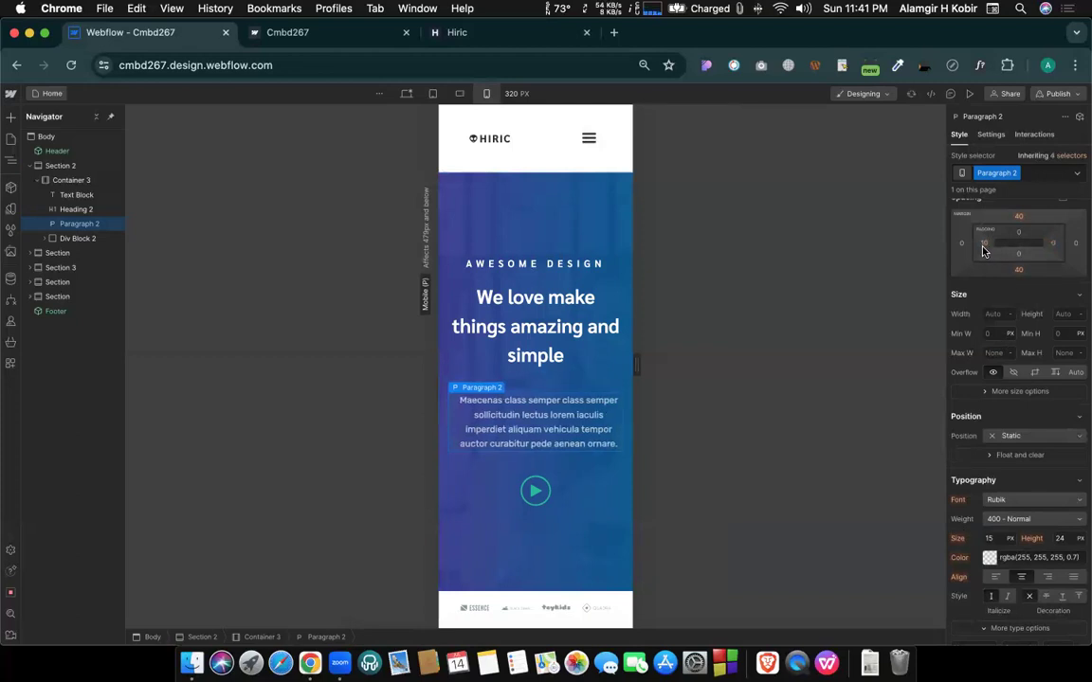
pyautogui.press('super+z')
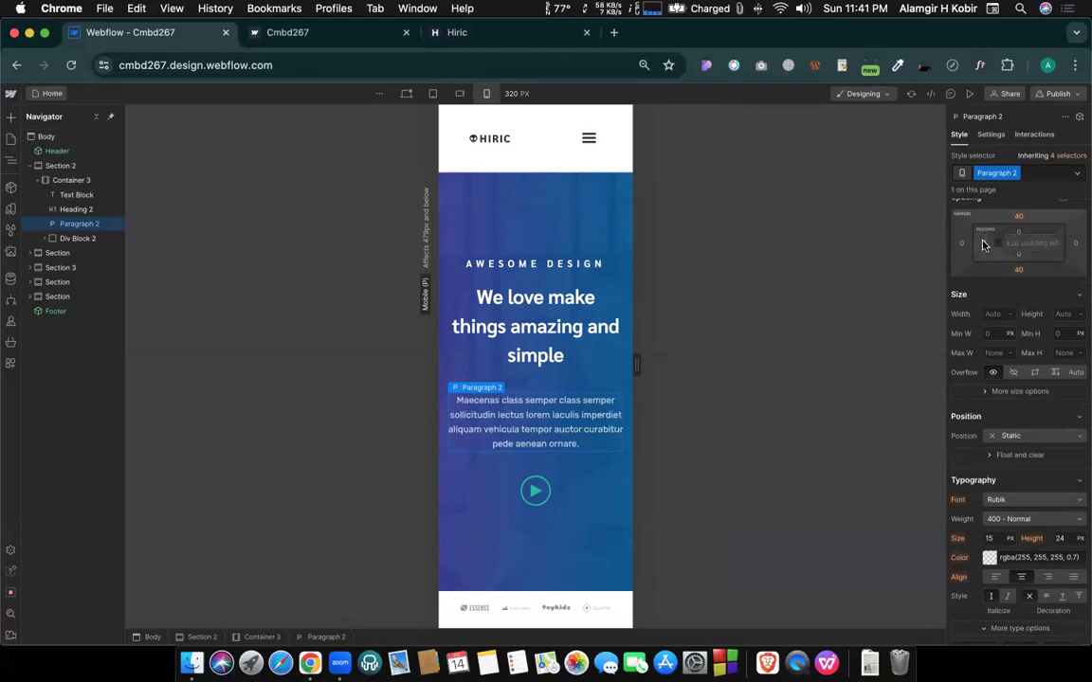
pyautogui.press('super+shift+z')
pyautogui.press('super+shift+z')
# Set Paragraph 2's left padding to 10 px directly on the mobile portrait breakpoint.
pyautogui.click(985, 244)
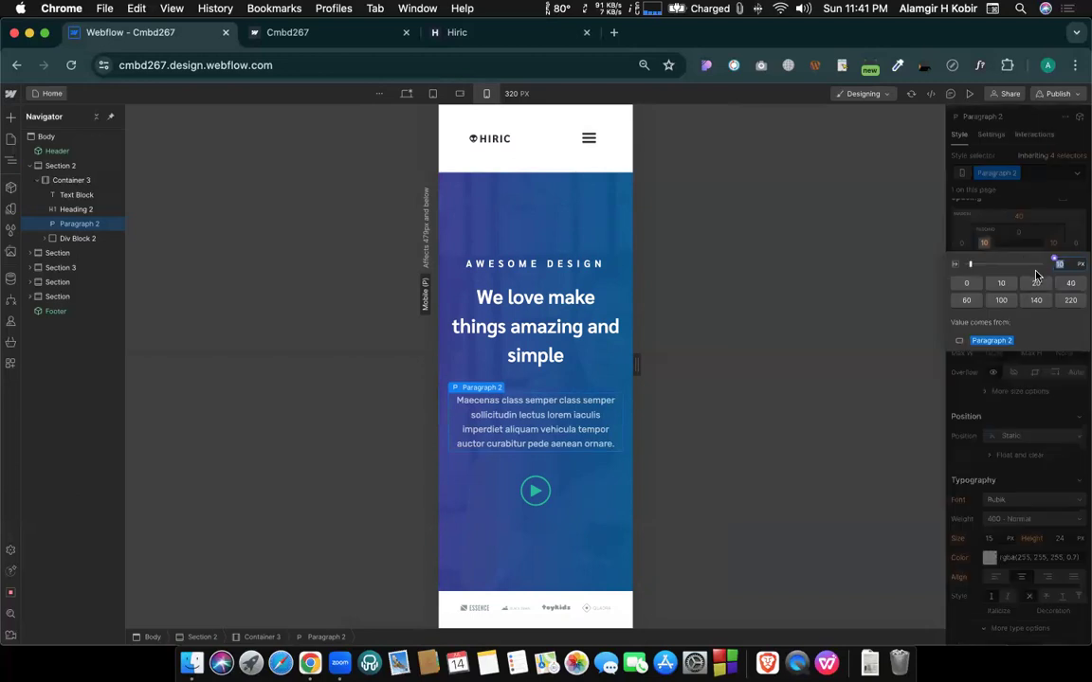
pyautogui.click(1002, 285)
pyautogui.click(999, 235)
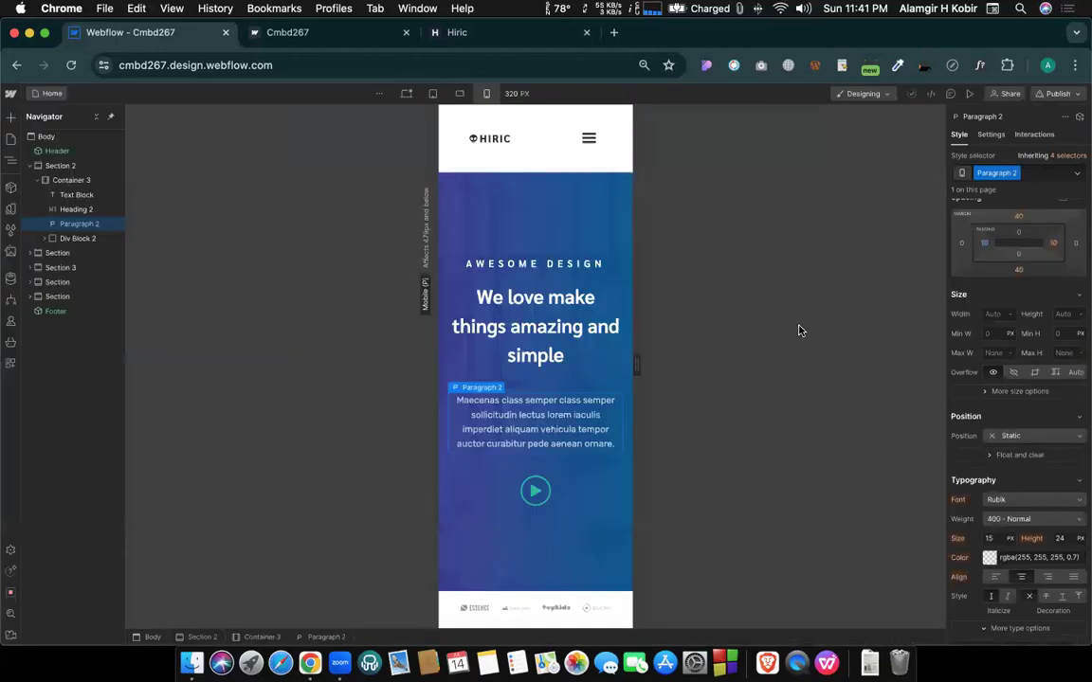
# Compare the digital web design studio section's mobile layout with the same section on the Hiric reference page.
pyautogui.scroll(-2, 562, 369)
pyautogui.scroll(-10, 561, 368)
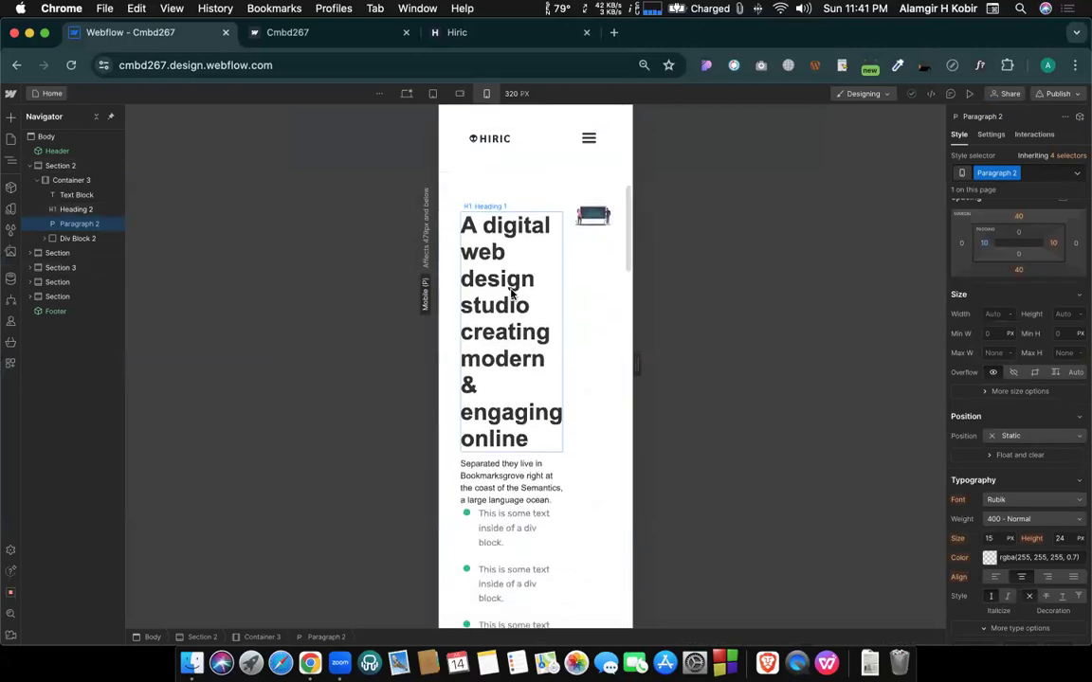
pyautogui.scroll(2, 571, 319)
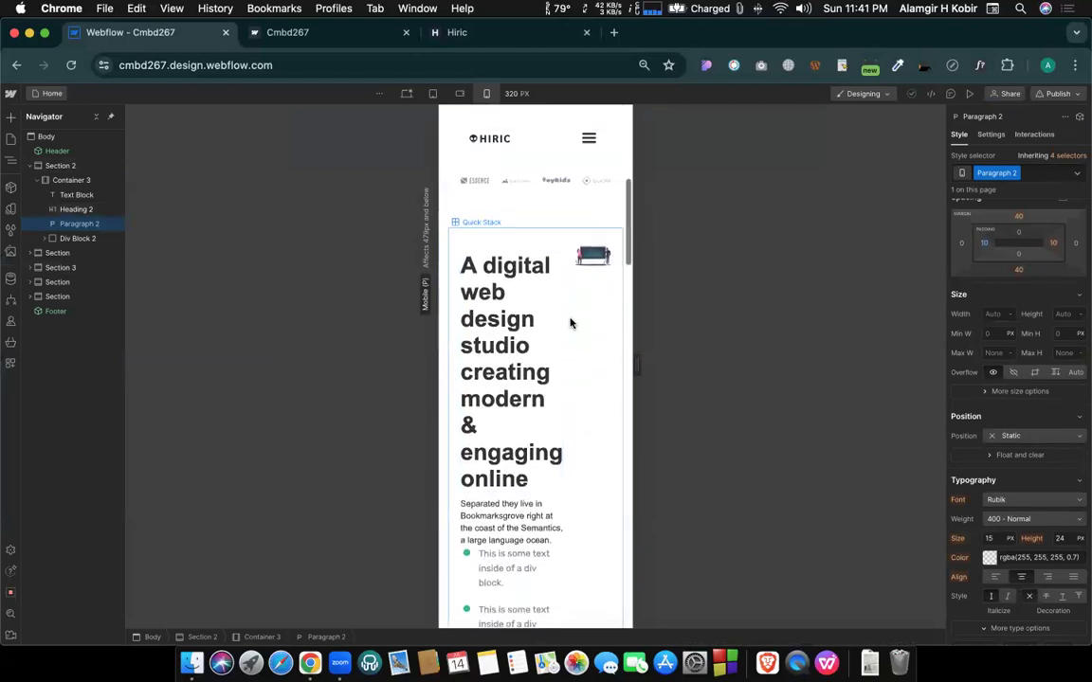
pyautogui.click(555, 248)
pyautogui.click(445, 33)
pyautogui.scroll(-10, 515, 320)
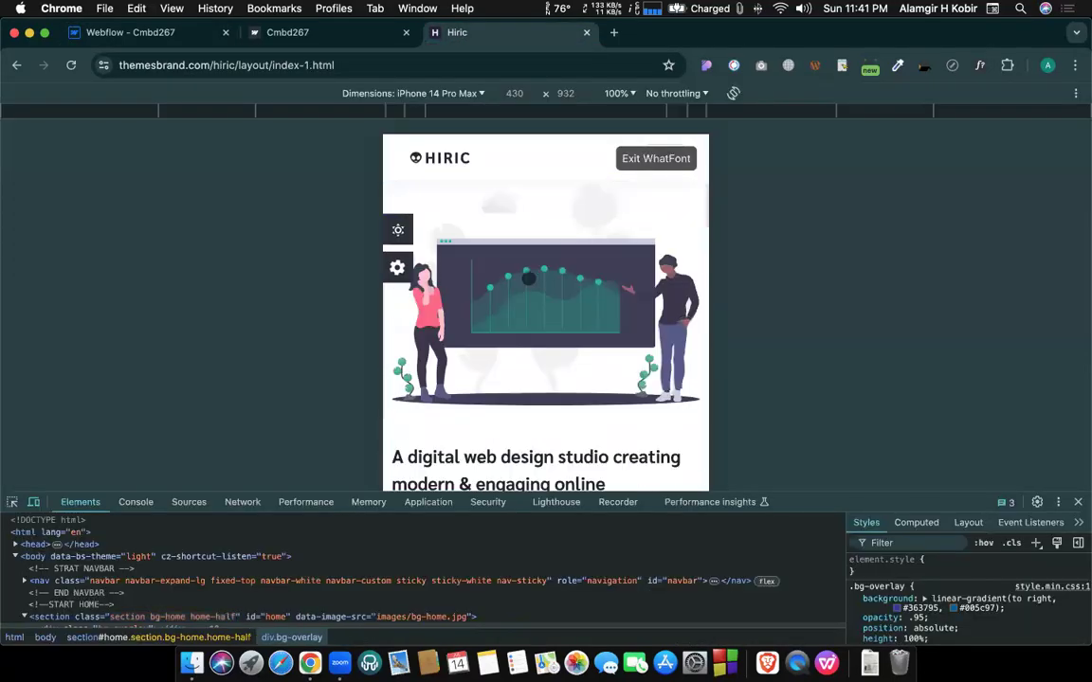
pyautogui.scroll(-5, 562, 284)
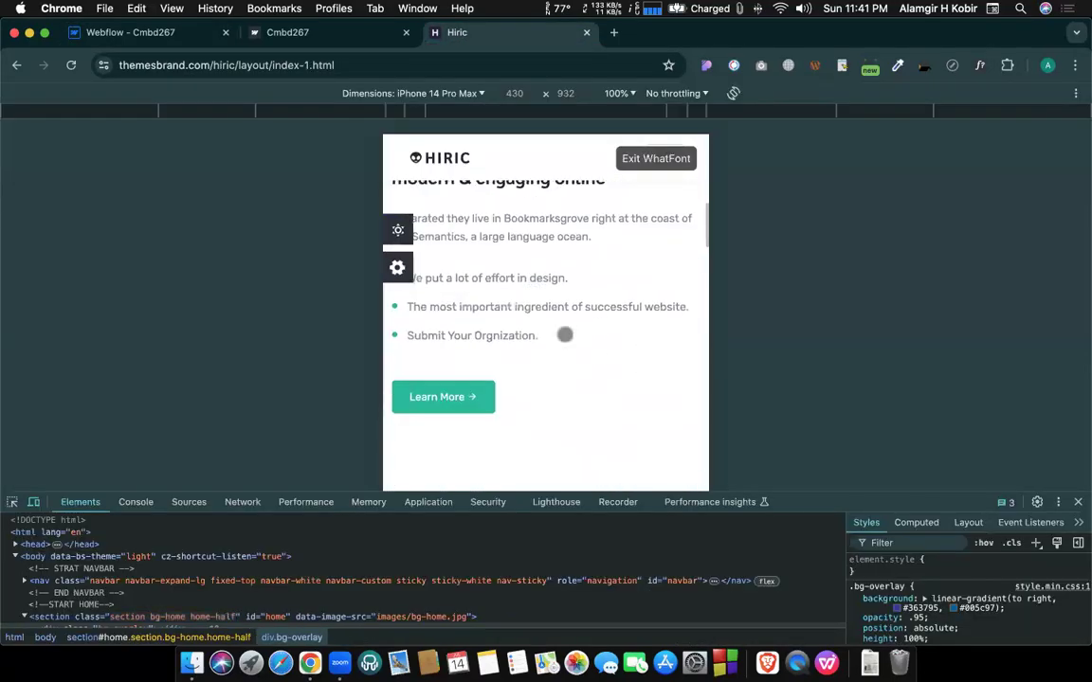
# Return to the Webflow Designer and reduce Section 3's Quick Stack to one column on mobile portrait.
pyautogui.click(163, 43)
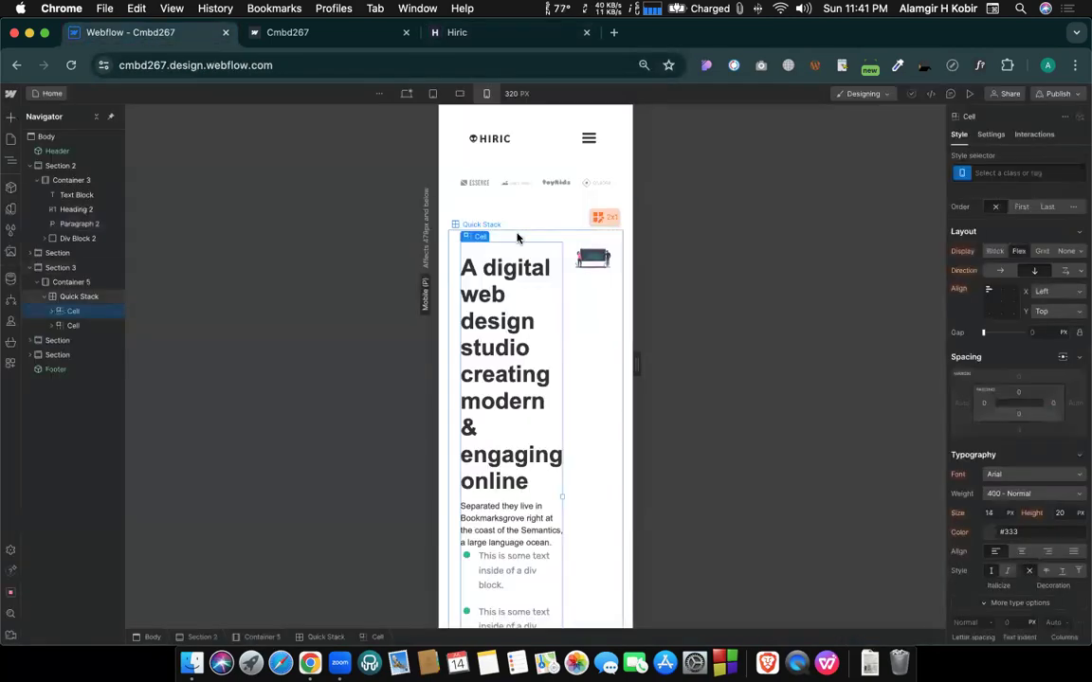
pyautogui.click(516, 237)
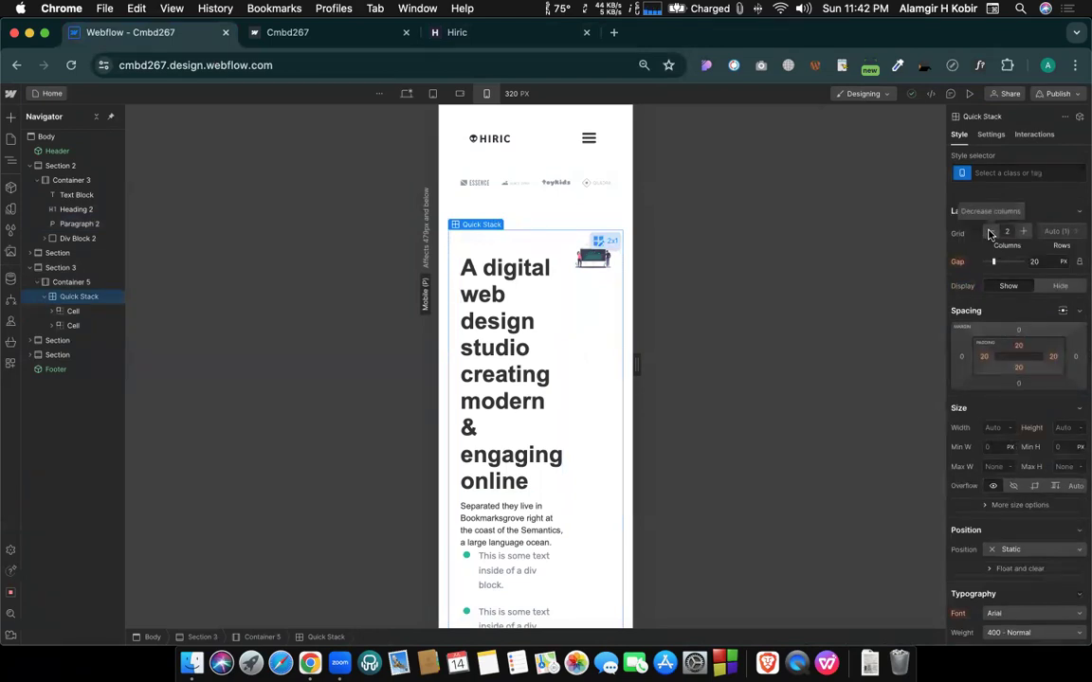
pyautogui.click(990, 233)
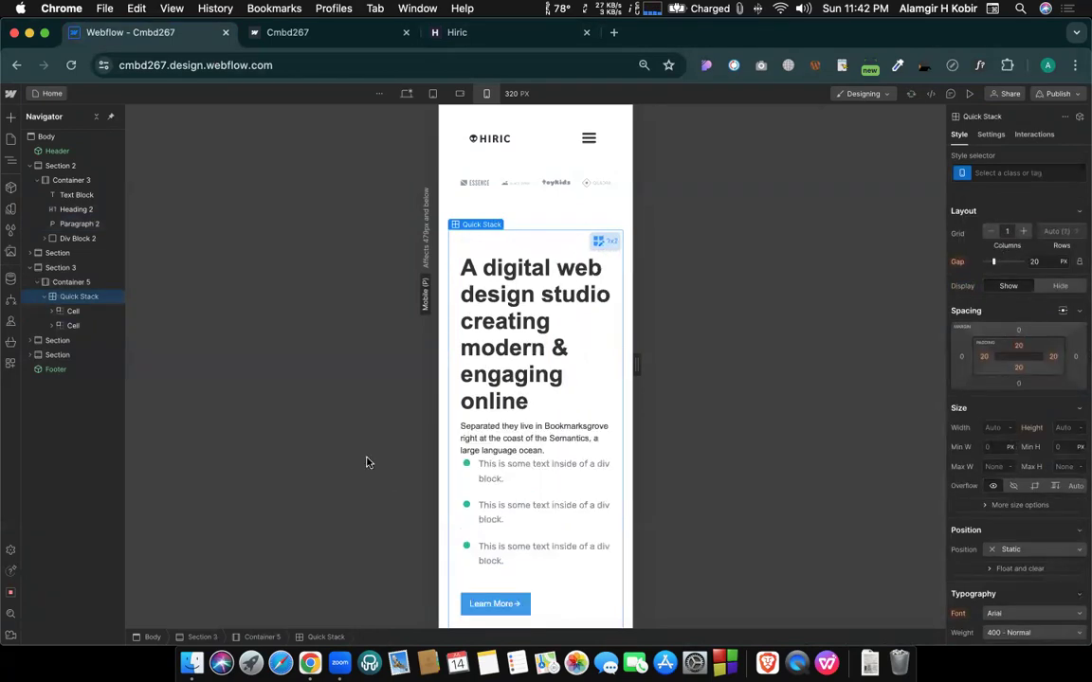
pyautogui.scroll(-5, 536, 414)
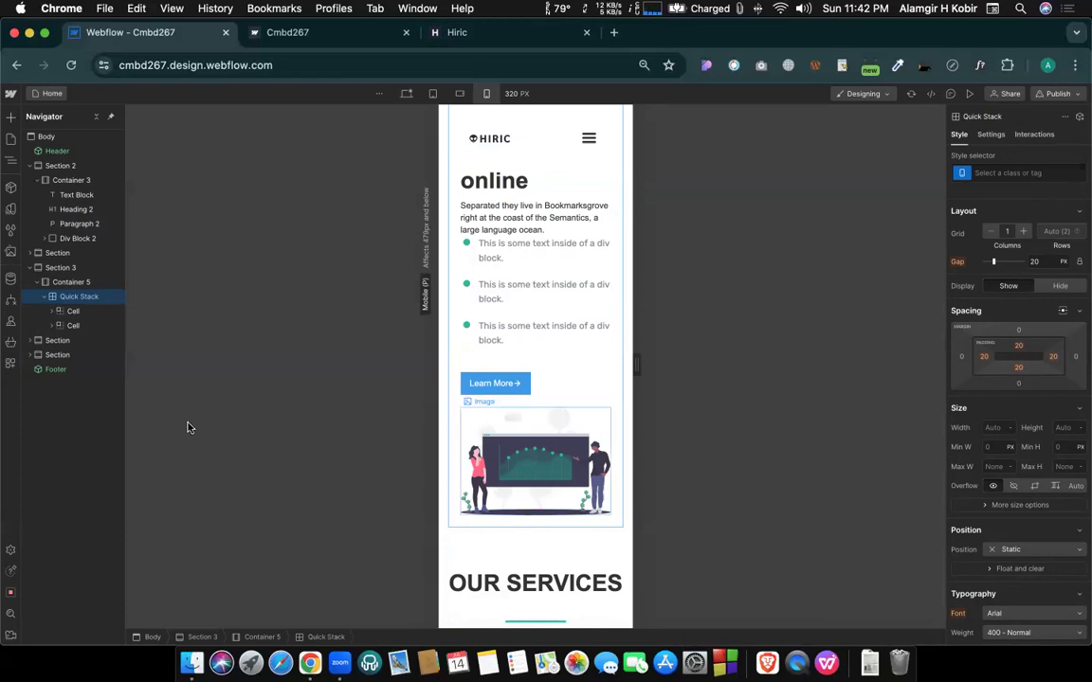
# Examine which Quick Stack cell in Section 3 holds the text and which holds the illustration.
pyautogui.click(72, 314)
pyautogui.click(74, 328)
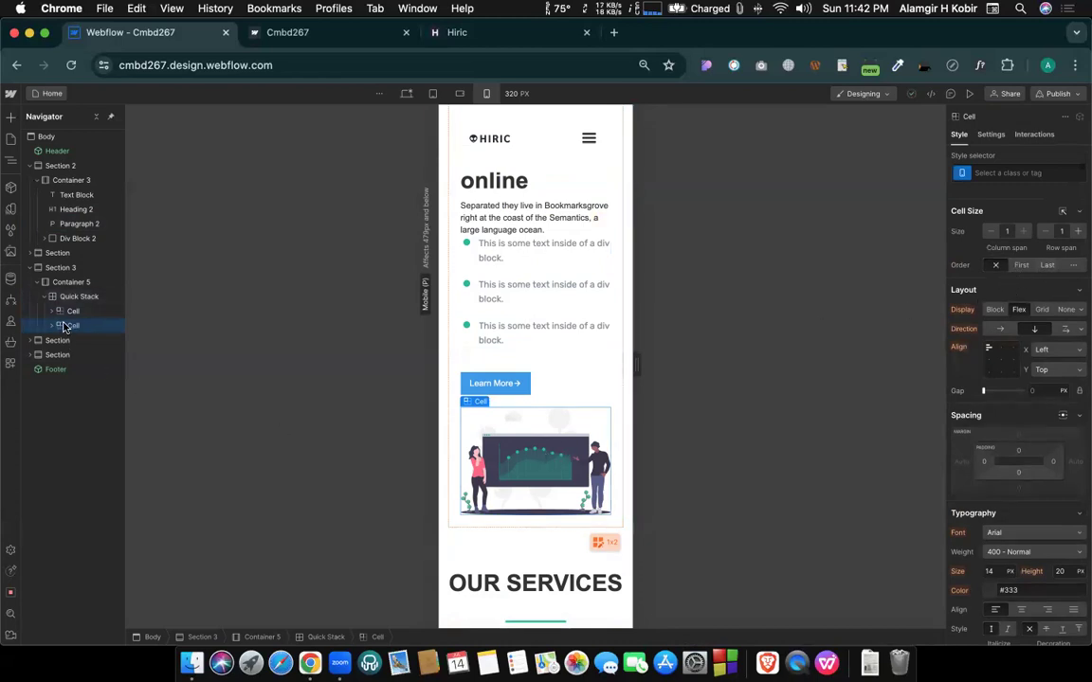
pyautogui.moveTo(65, 324)
pyautogui.mouseDown()
pyautogui.moveTo(69, 310)
pyautogui.moveTo(71, 320)
pyautogui.mouseUp()
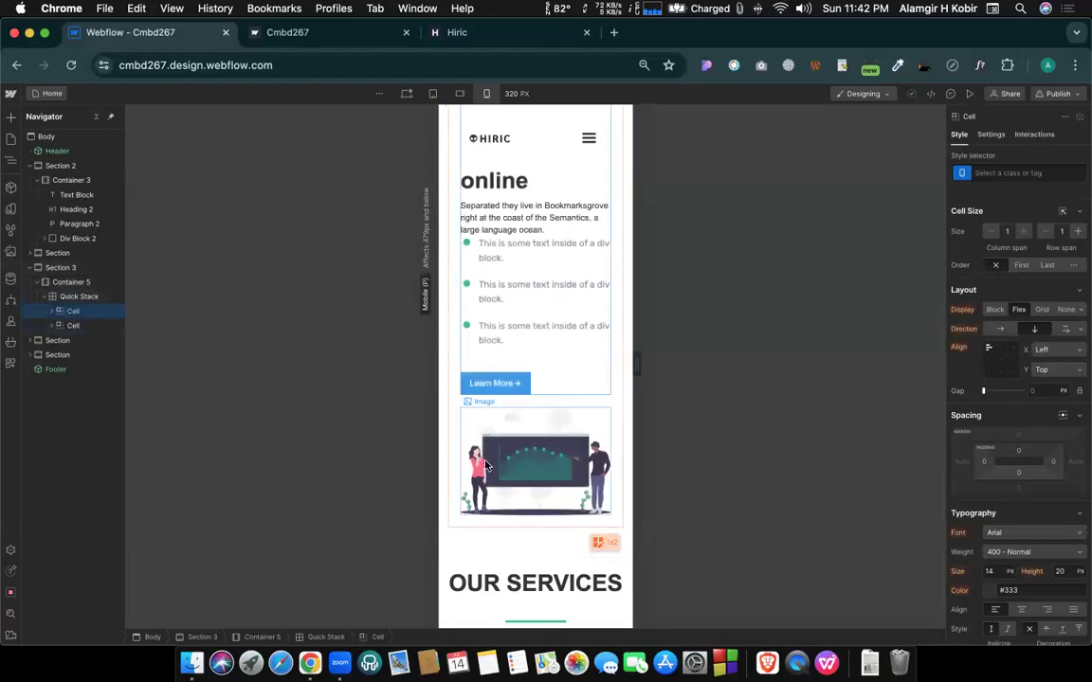
pyautogui.click(49, 311)
pyautogui.click(49, 313)
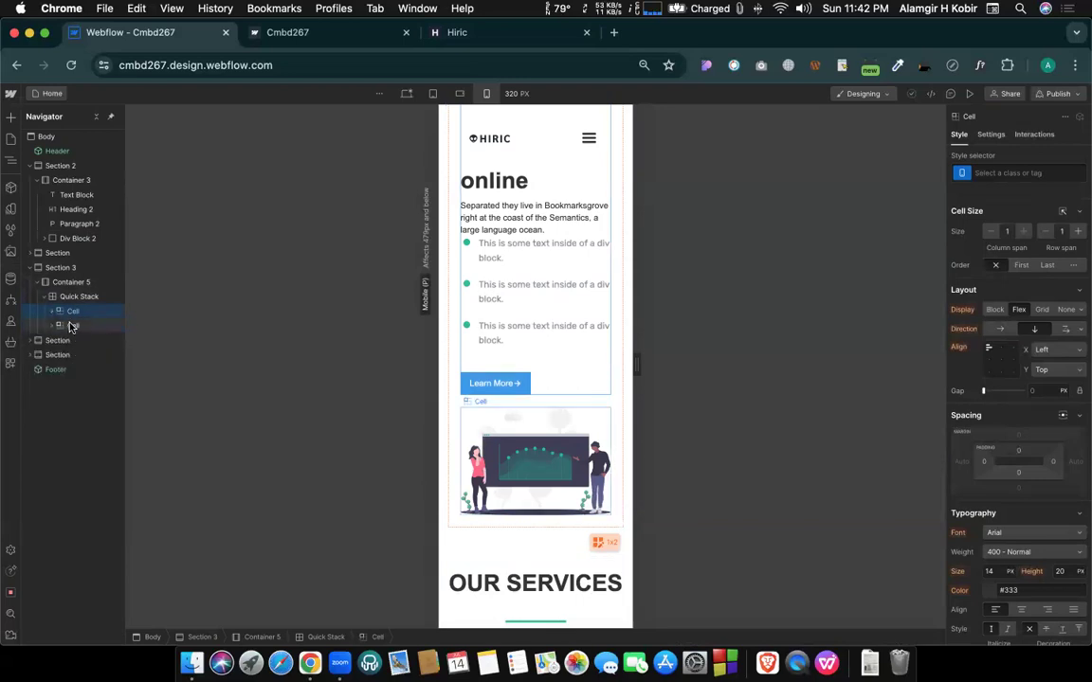
pyautogui.click(53, 326)
pyautogui.click(52, 327)
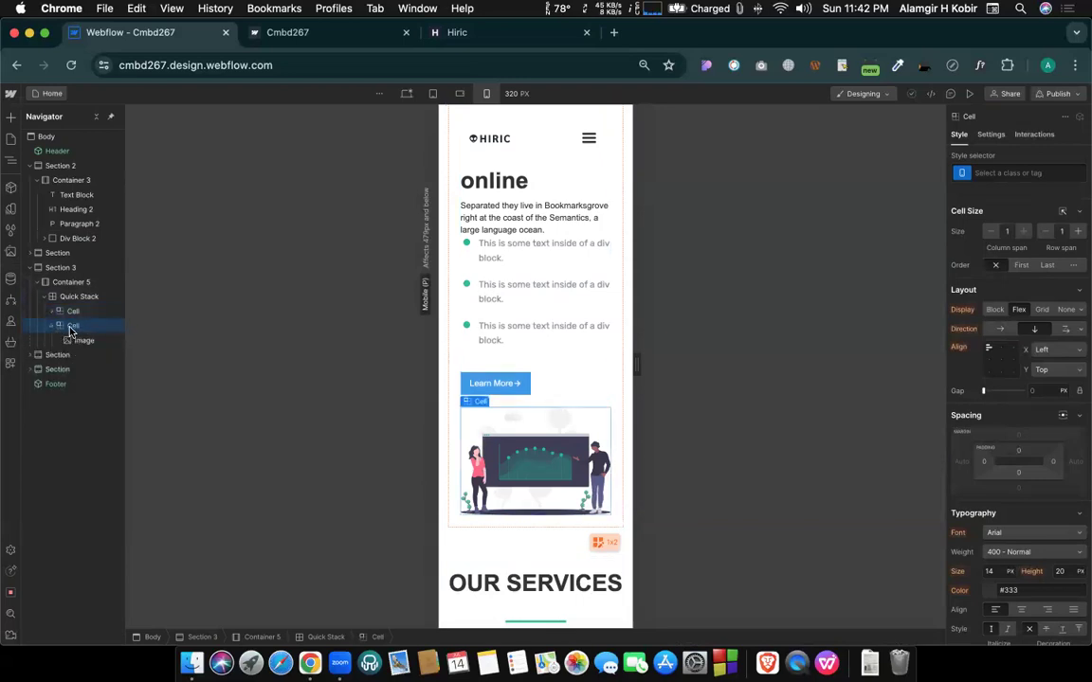
pyautogui.click(52, 326)
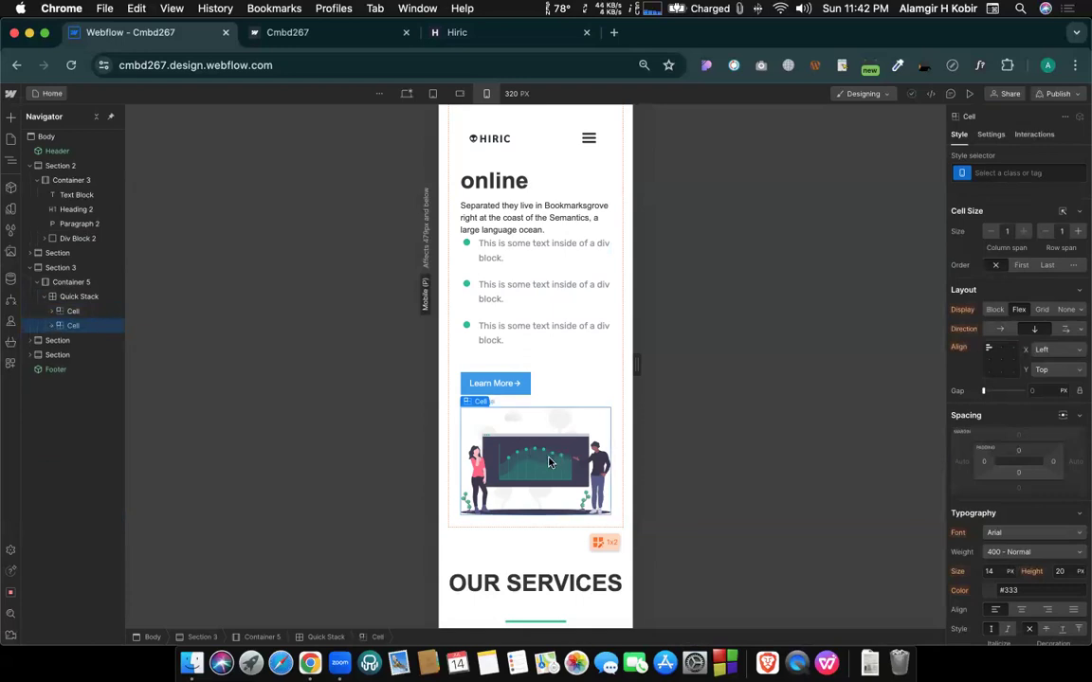
pyautogui.scroll(2, 548, 461)
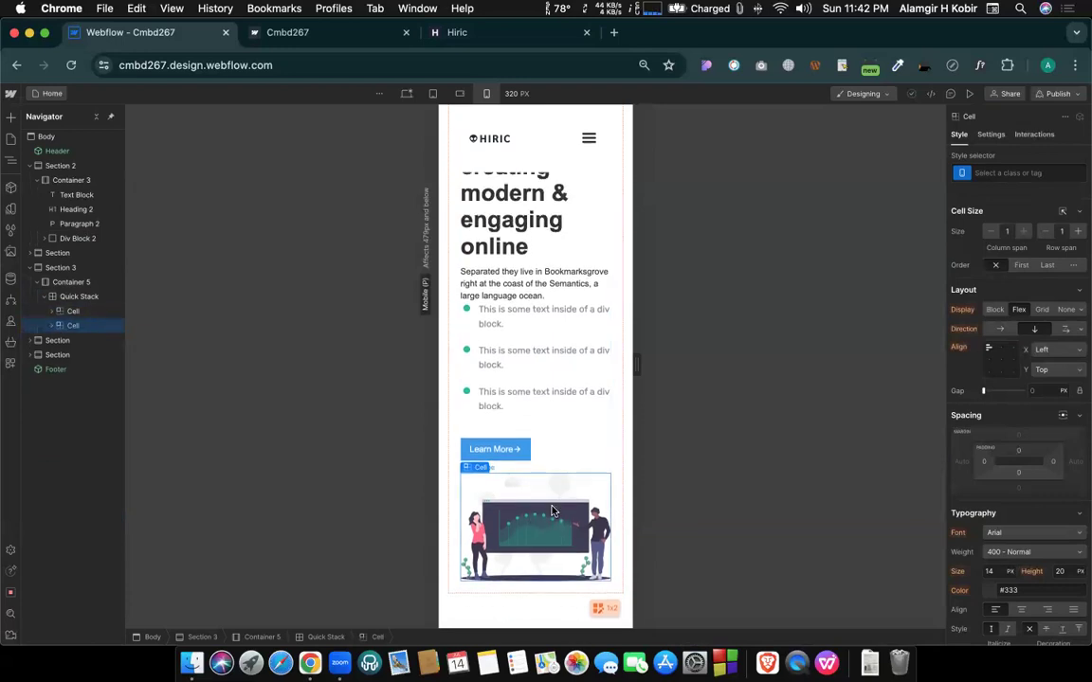
pyautogui.scroll(2, 552, 515)
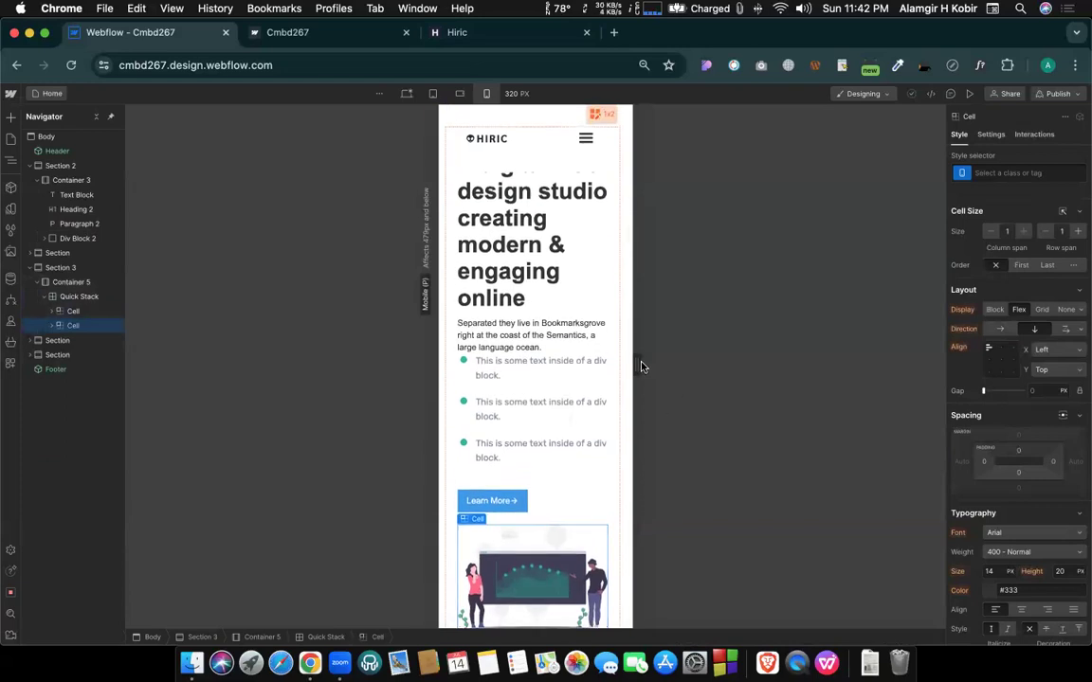
# Widen the mobile portrait preview to 414 px and set the order of the Quick Stack's image cell to First.
pyautogui.moveTo(636, 362); pyautogui.dragTo(664, 364)
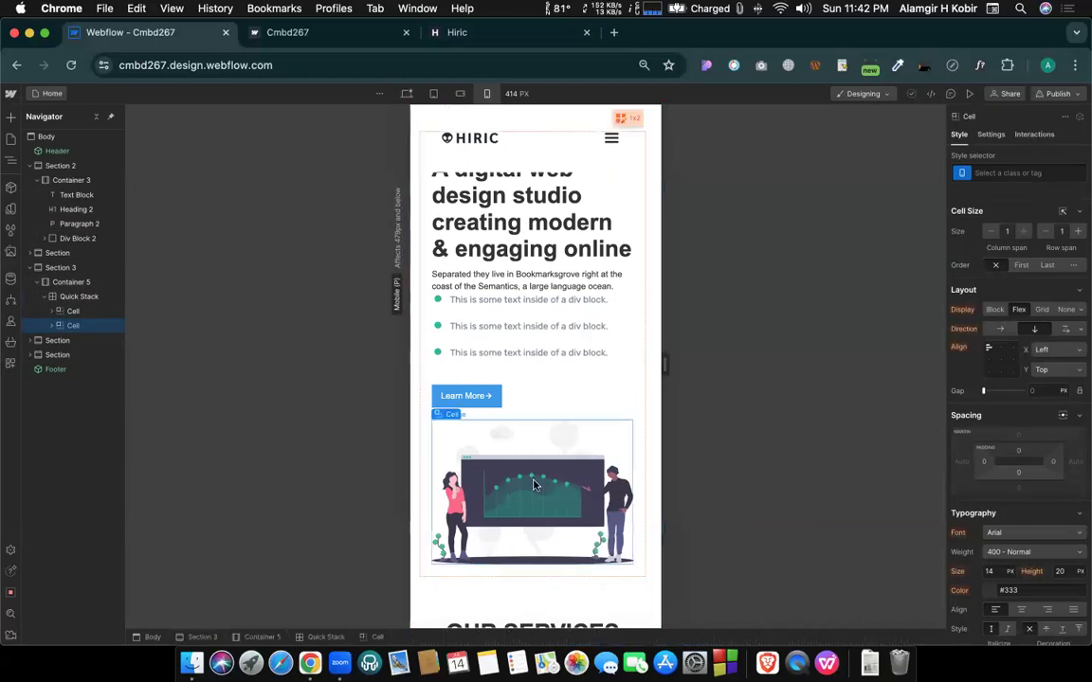
pyautogui.click(538, 481)
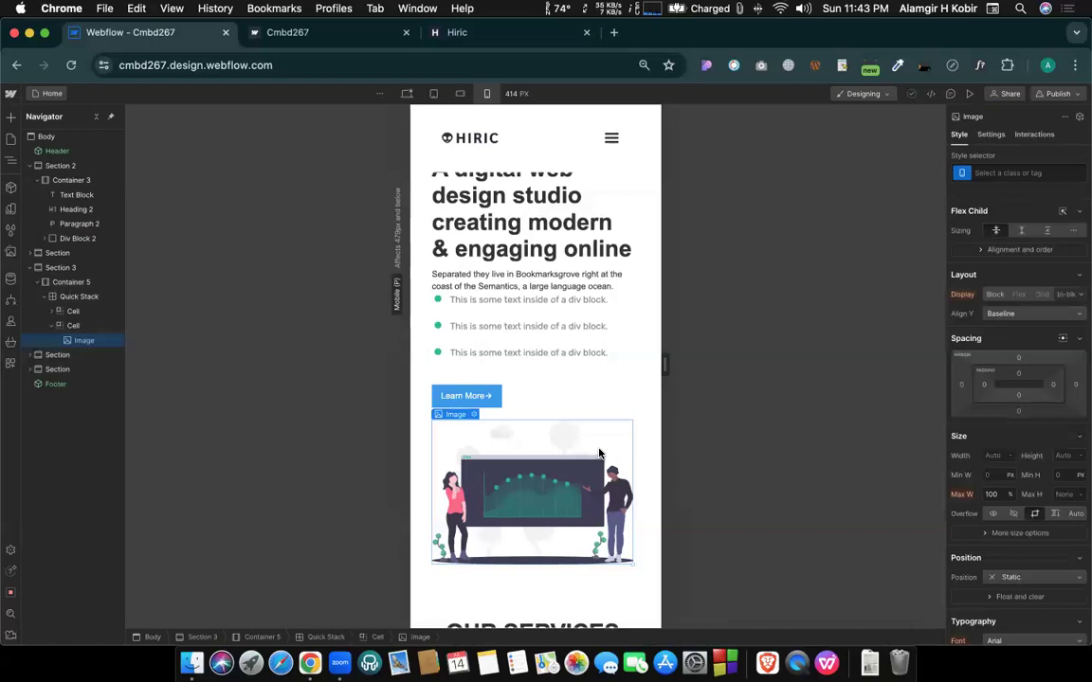
pyautogui.click(53, 327)
pyautogui.click(72, 326)
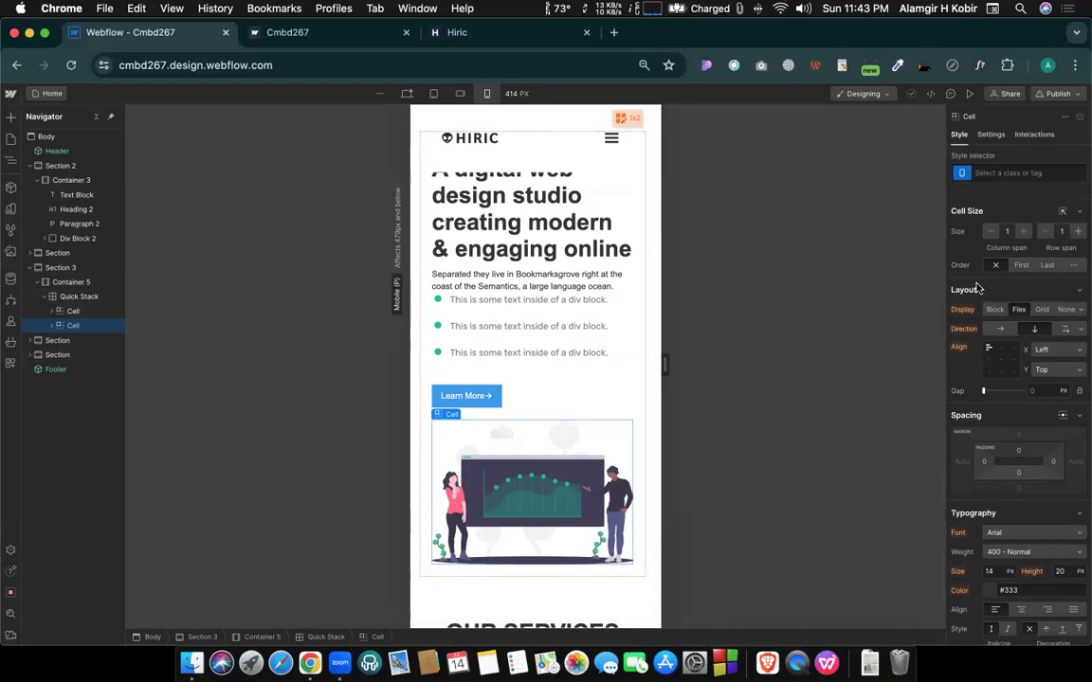
pyautogui.click(1023, 265)
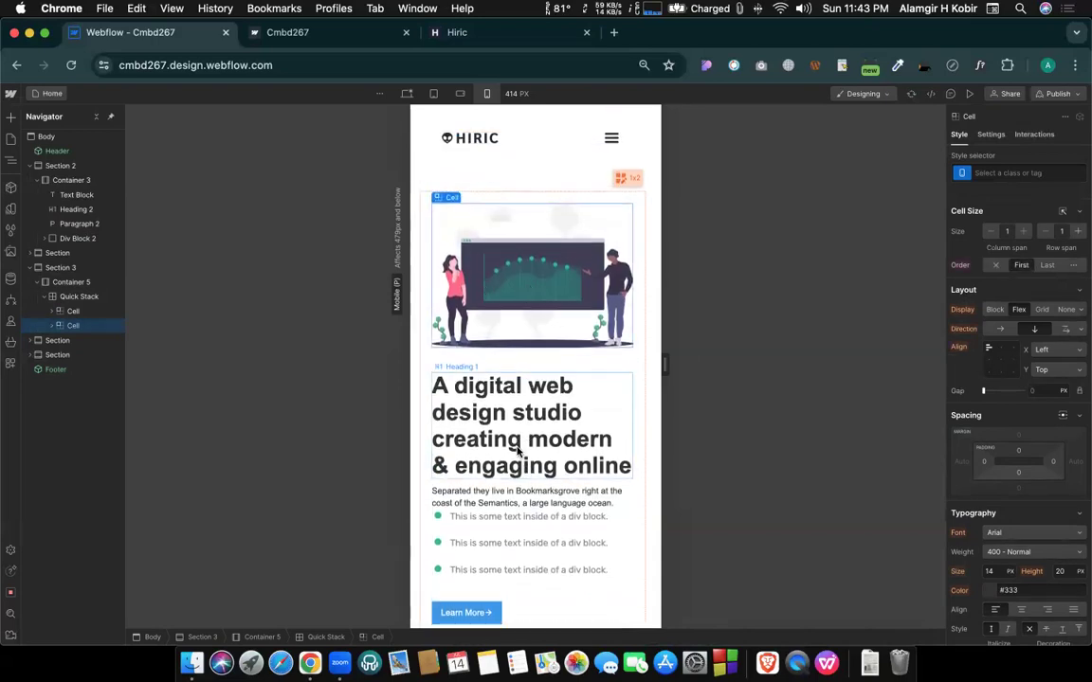
# Set the left and right padding of the Our Services description text to 0 on mobile portrait.
pyautogui.click(77, 315)
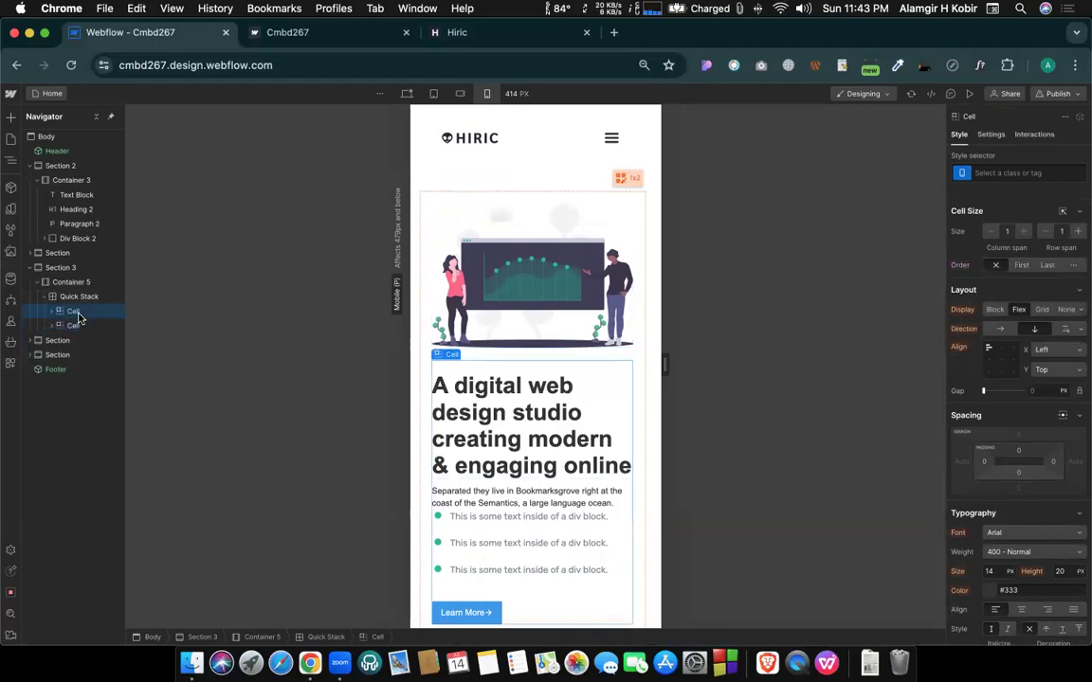
pyautogui.scroll(-10, 531, 379)
pyautogui.scroll(-5, 544, 399)
pyautogui.scroll(3, 549, 379)
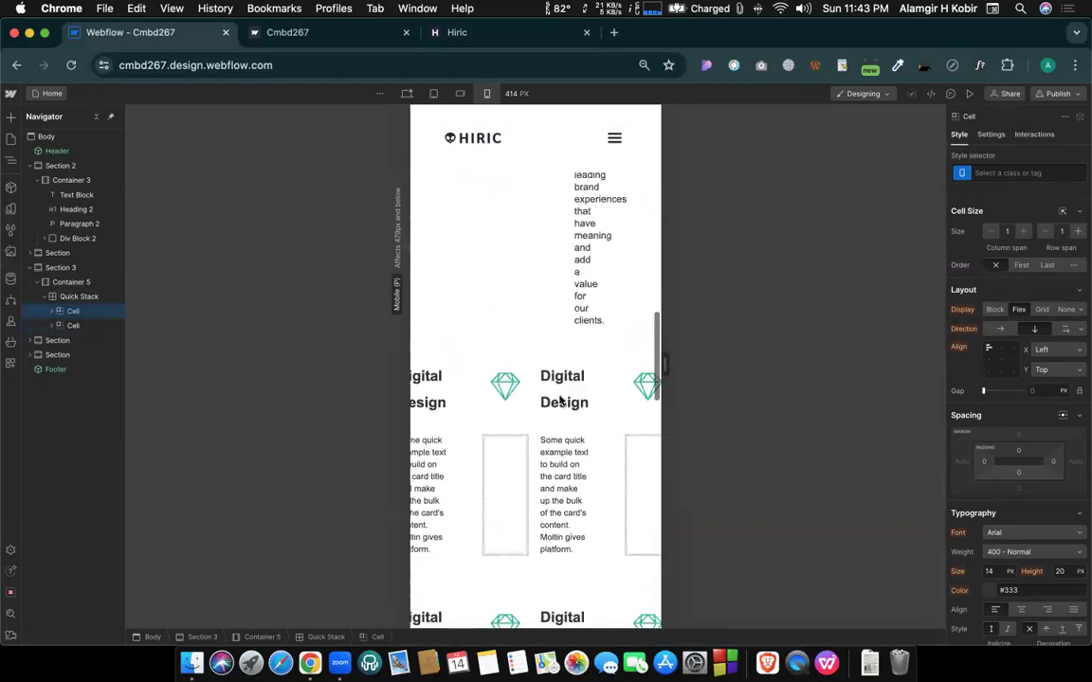
pyautogui.click(578, 316)
pyautogui.scroll(5, 587, 312)
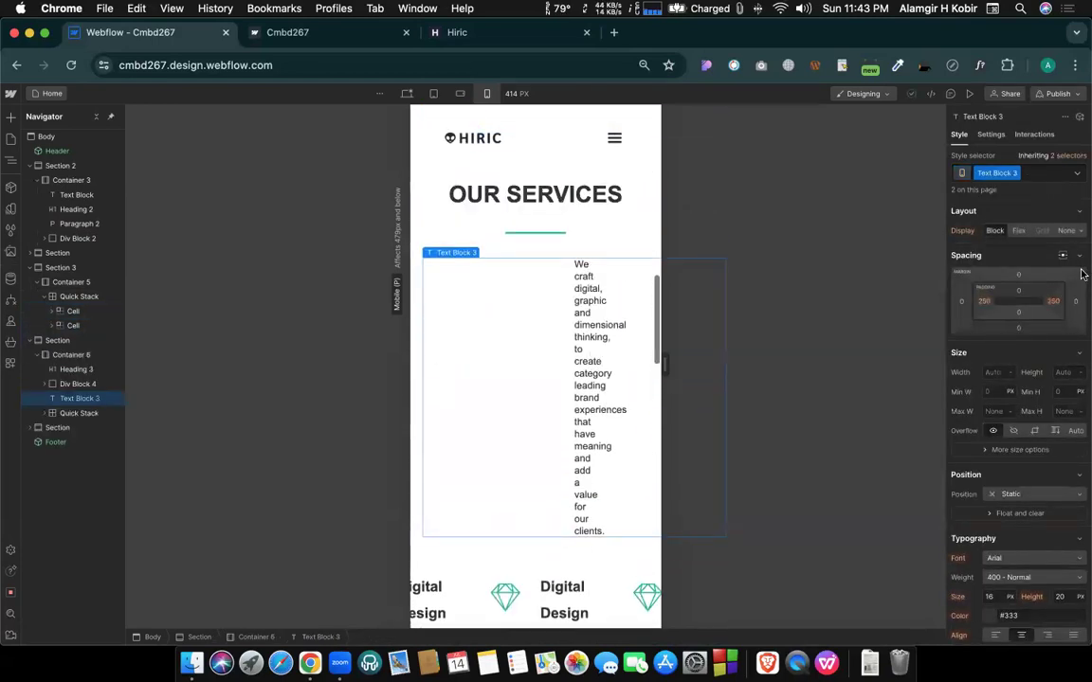
pyautogui.click(1053, 301)
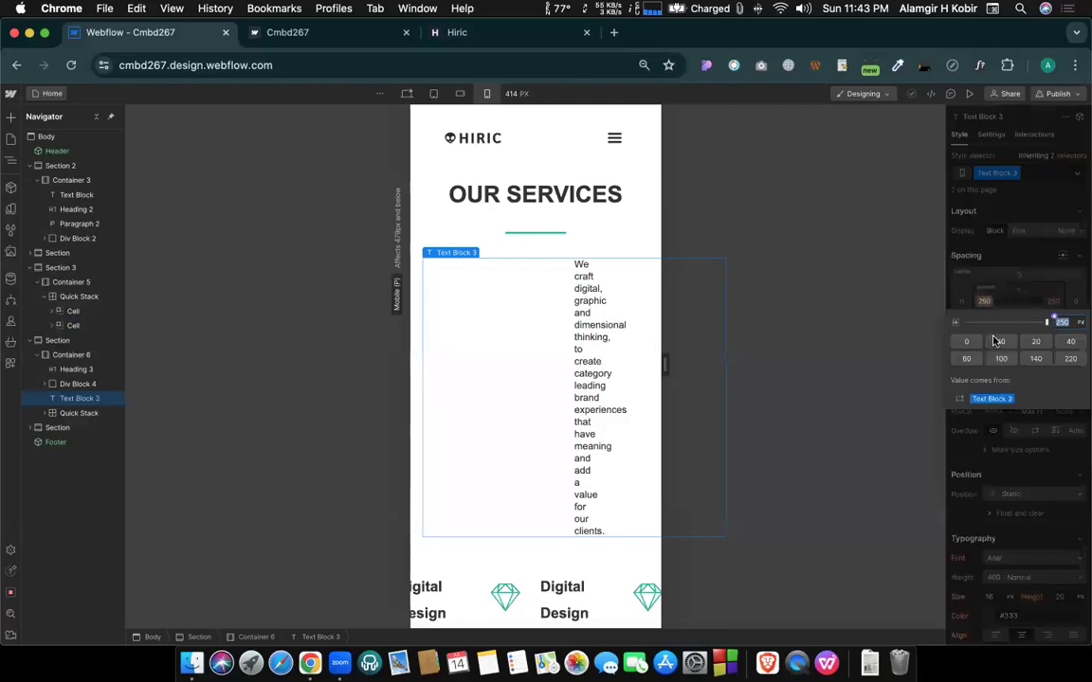
pyautogui.click(968, 344)
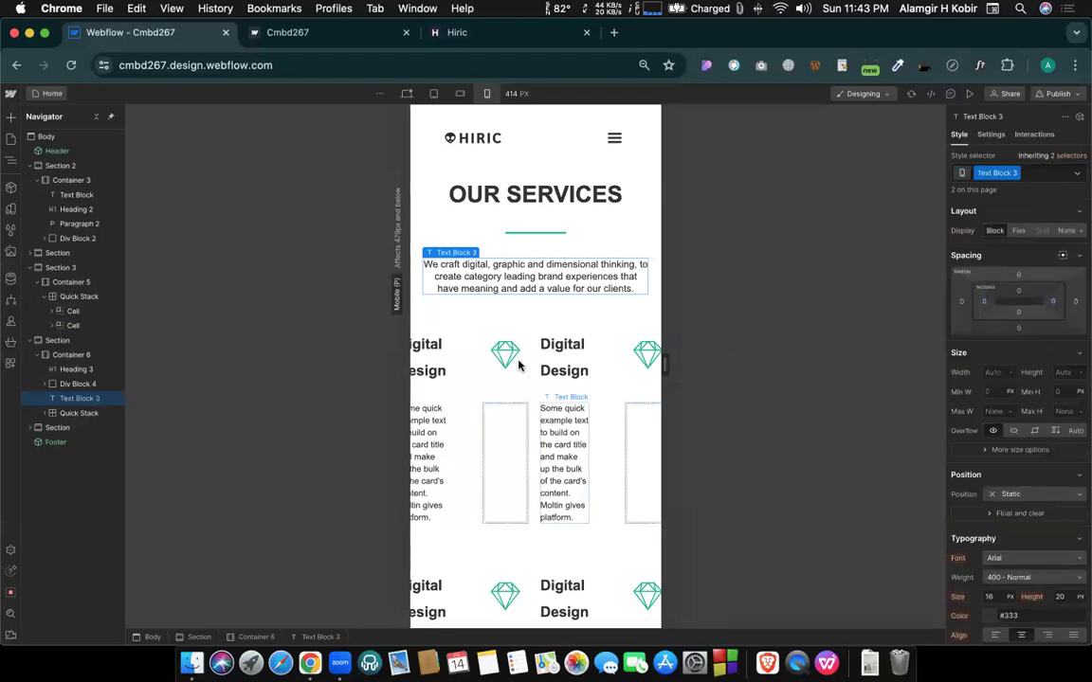
# Reduce the Quick Stack of service cards under Our Services to one column on mobile portrait.
pyautogui.scroll(2, 454, 455)
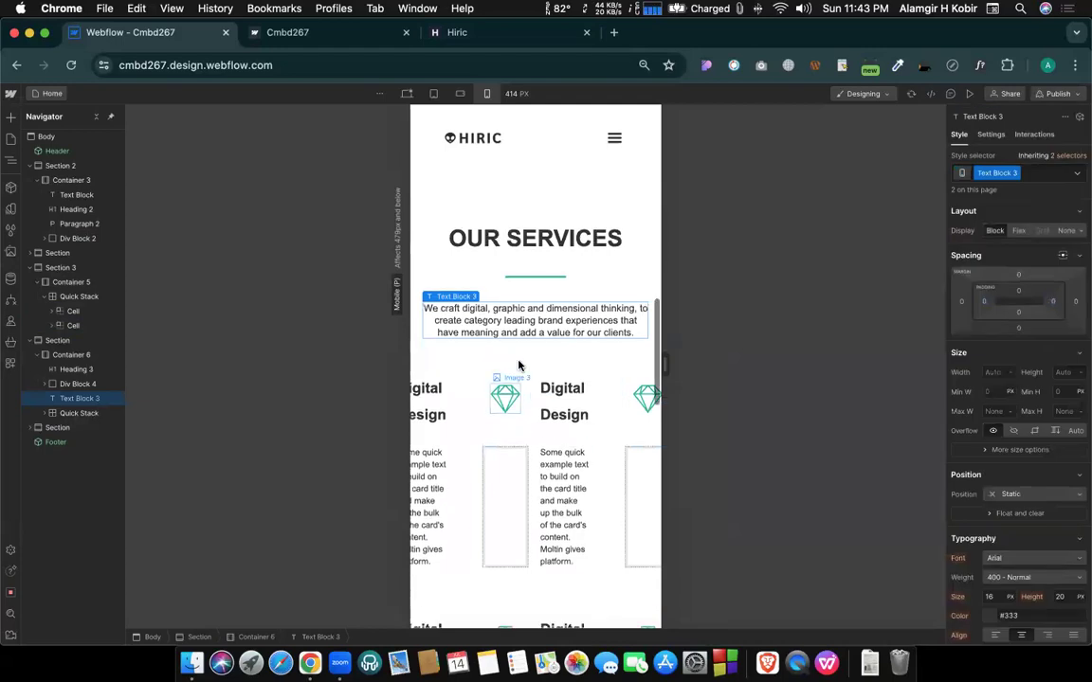
pyautogui.click(461, 412)
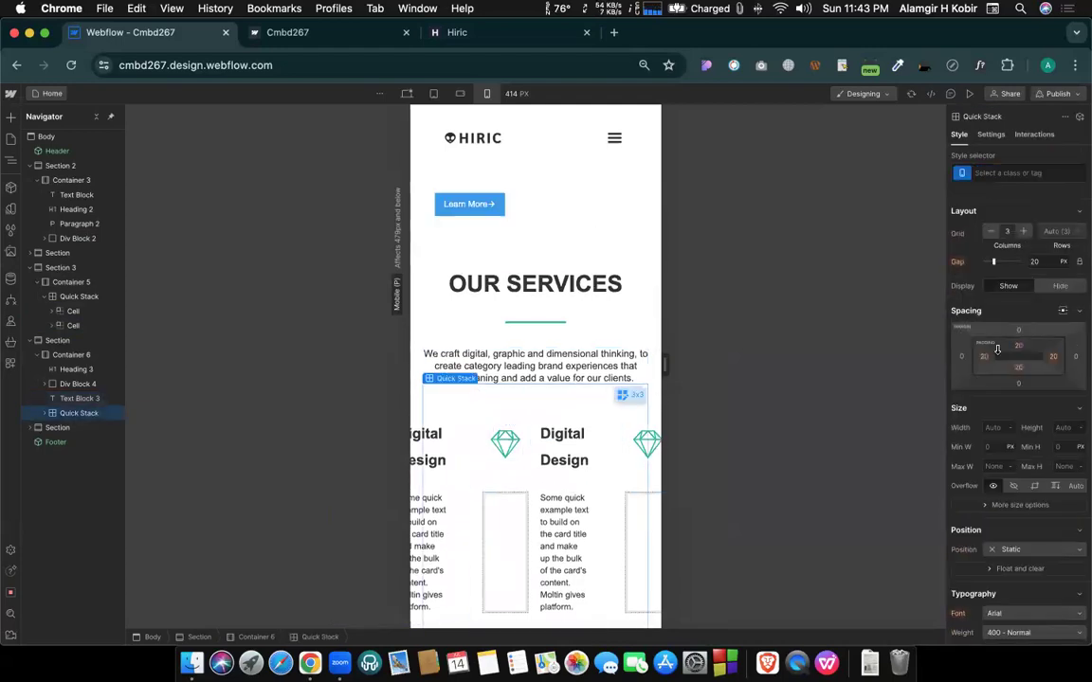
pyautogui.click(989, 234)
pyautogui.click(989, 234)
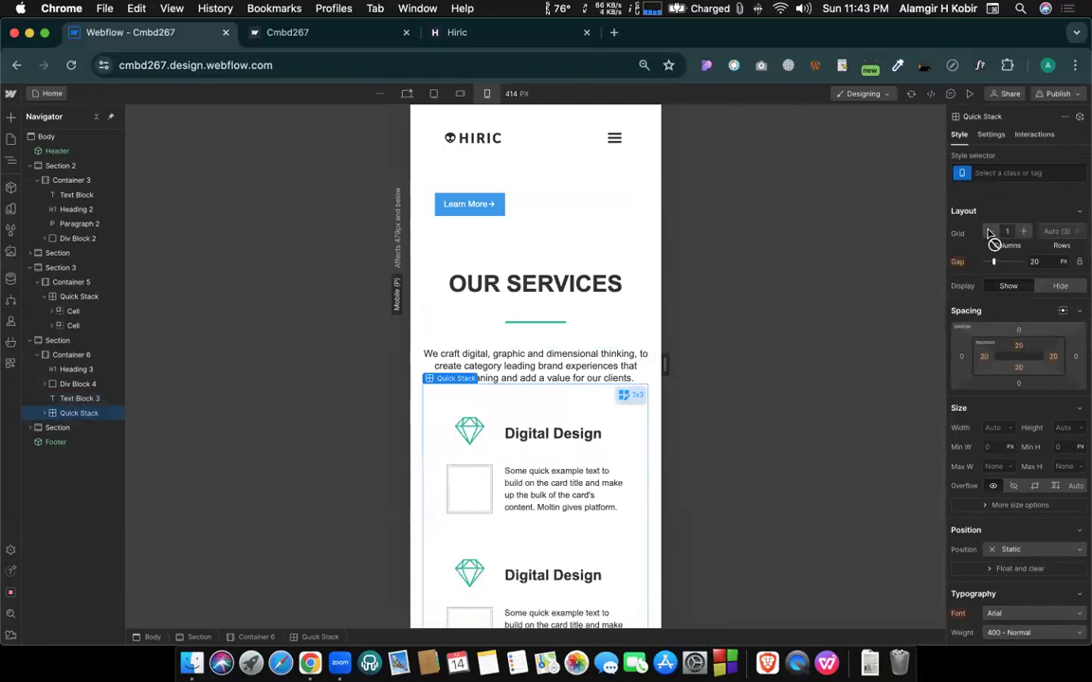
# Examine the stacked service cards and the sections below them in the mobile portrait layout.
pyautogui.scroll(-3, 556, 436)
pyautogui.scroll(-10, 555, 436)
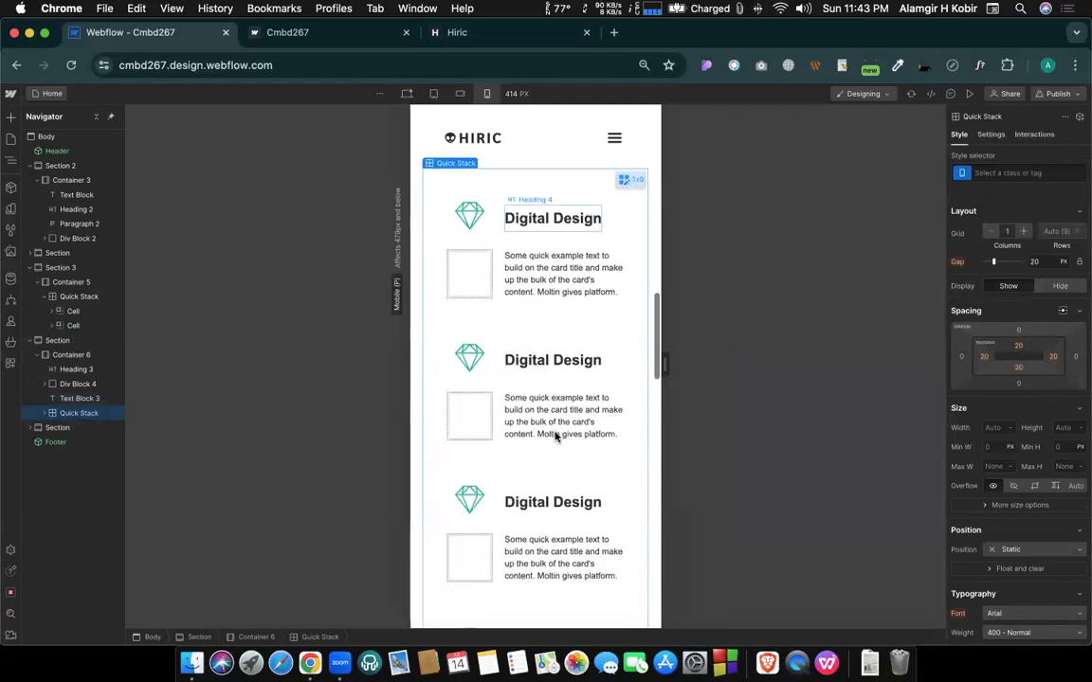
pyautogui.scroll(-12, 556, 436)
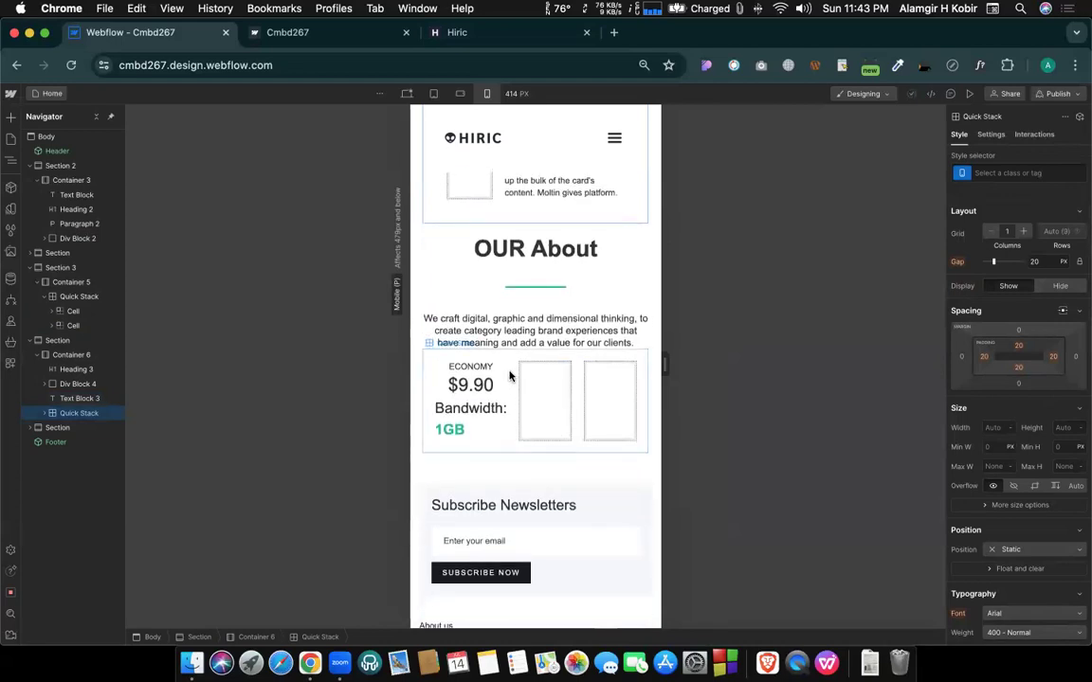
pyautogui.scroll(-4, 510, 378)
pyautogui.scroll(12, 512, 370)
pyautogui.scroll(5, 516, 362)
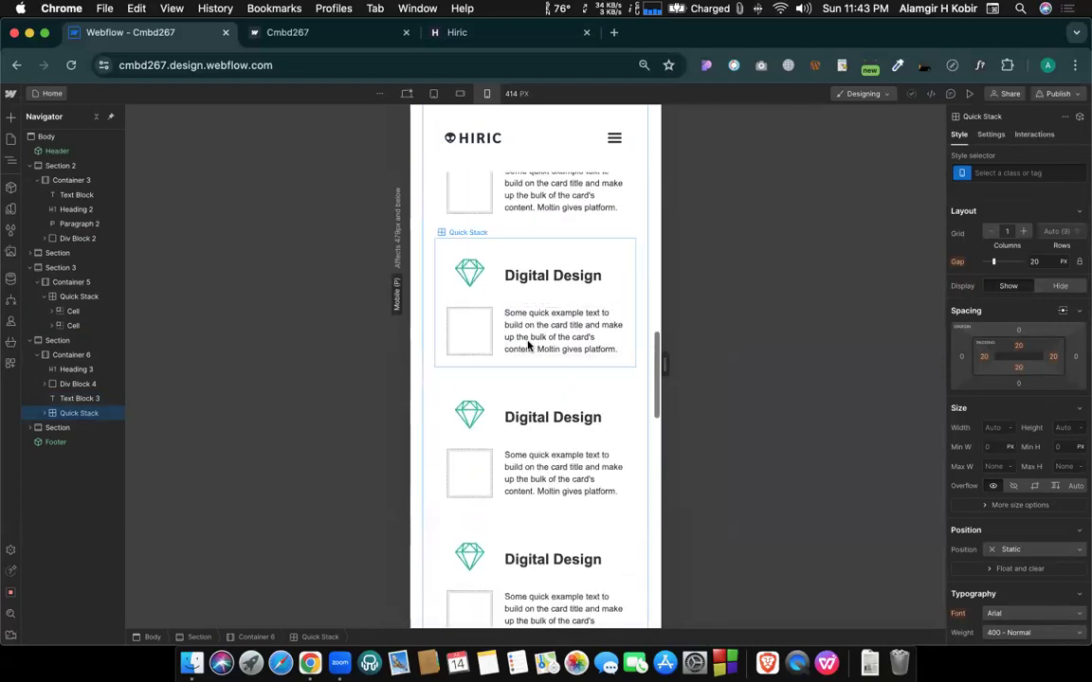
pyautogui.scroll(1, 432, 418)
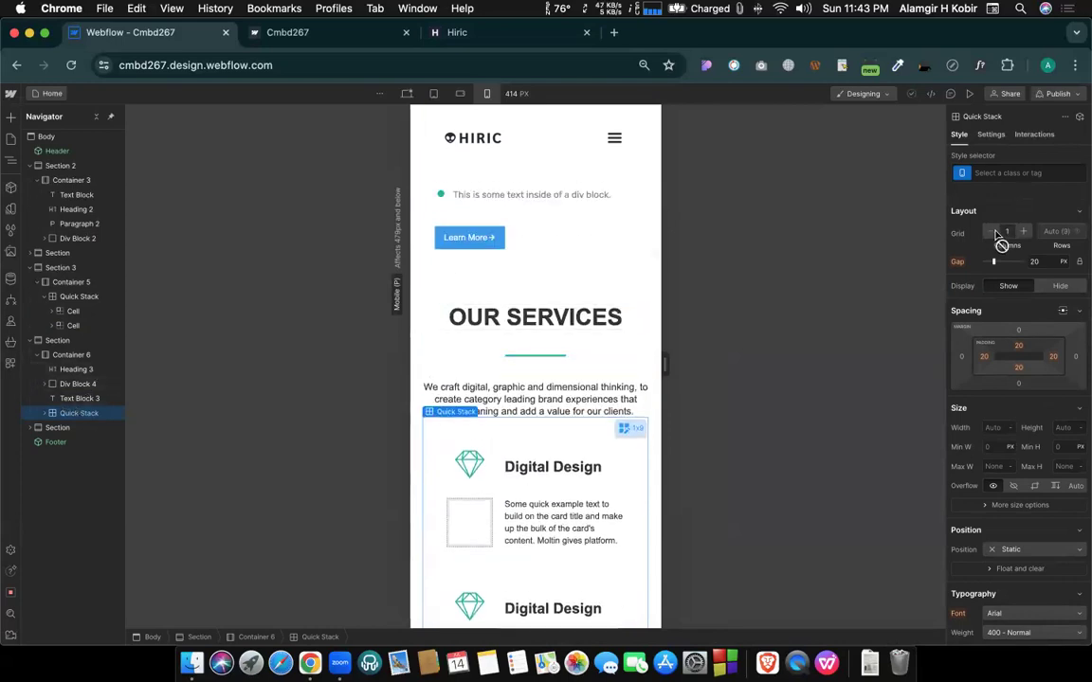
pyautogui.scroll(8, 483, 331)
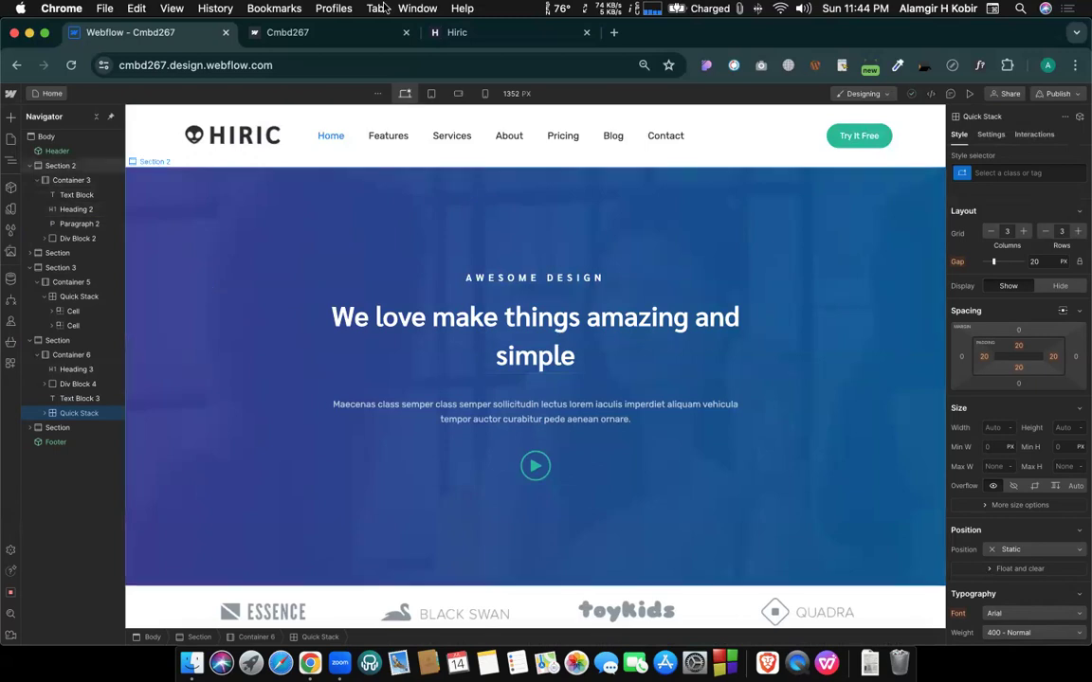
# Try moving the hero paragraph above the heading on mobile portrait, and undo the move after checking the desktop layout.
pyautogui.click(535, 331)
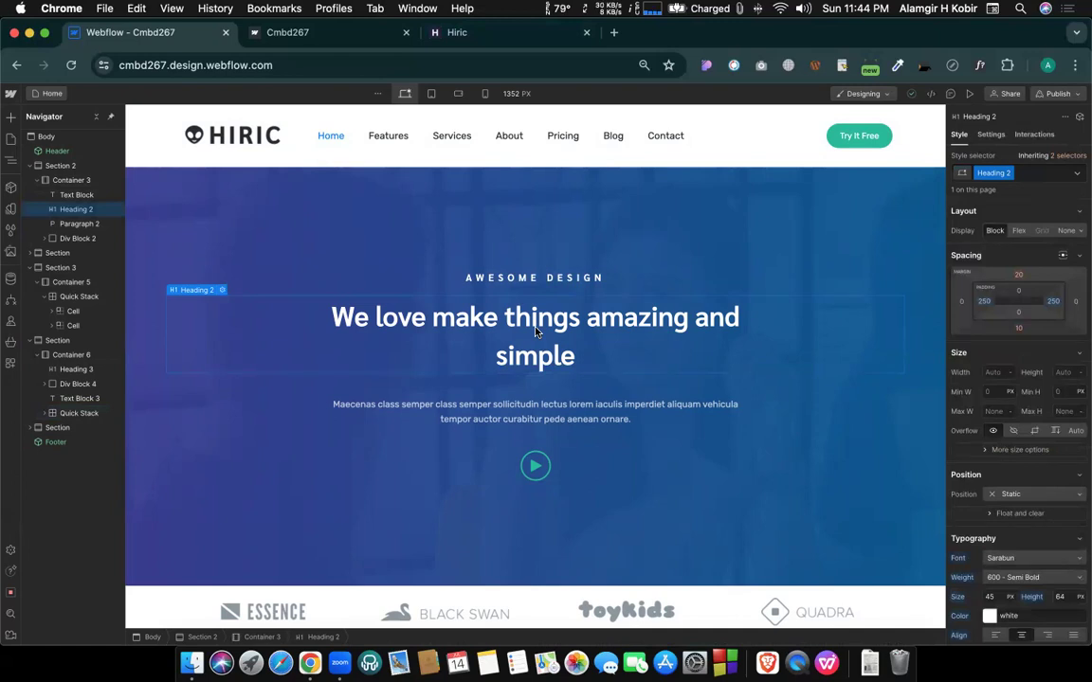
pyautogui.click(534, 413)
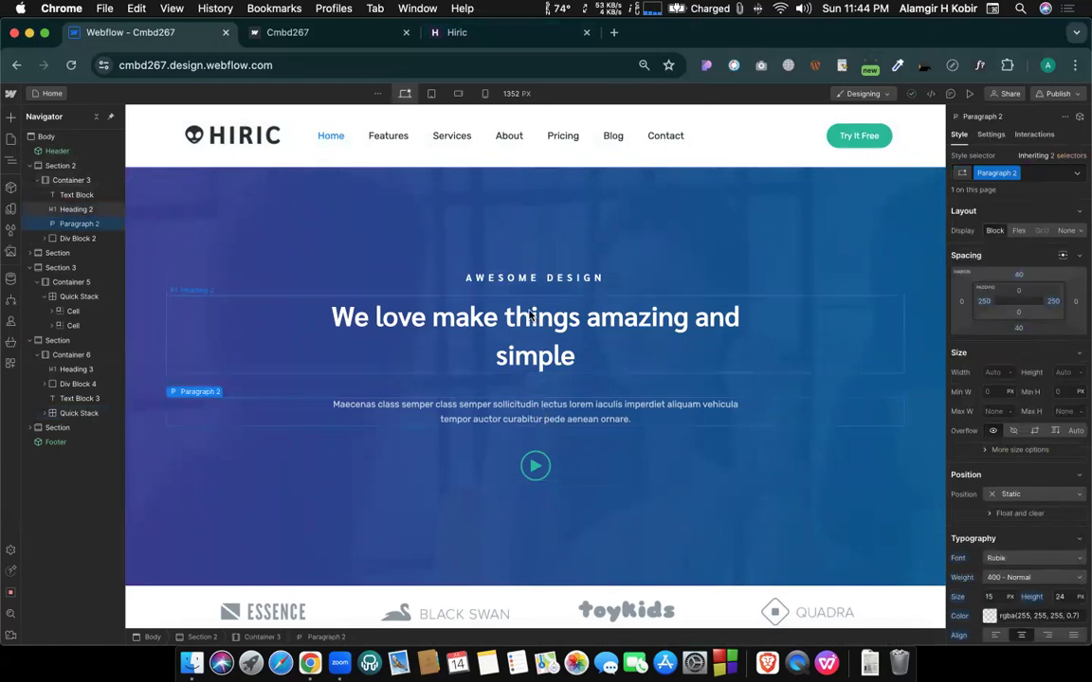
pyautogui.click(485, 93)
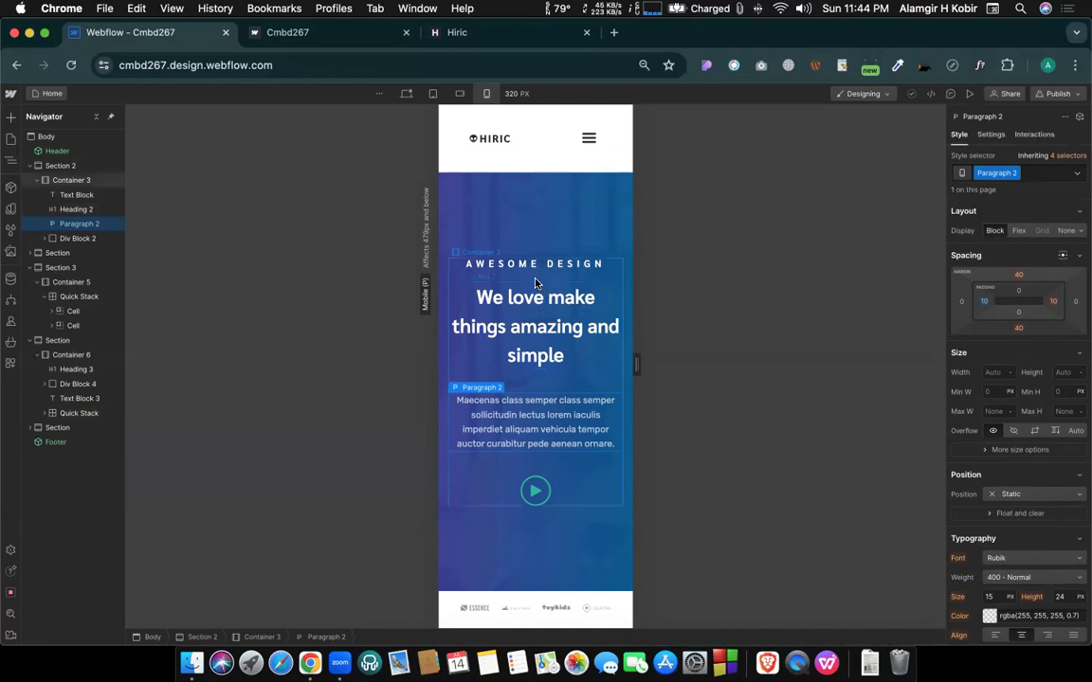
pyautogui.moveTo(537, 421); pyautogui.dragTo(492, 276)
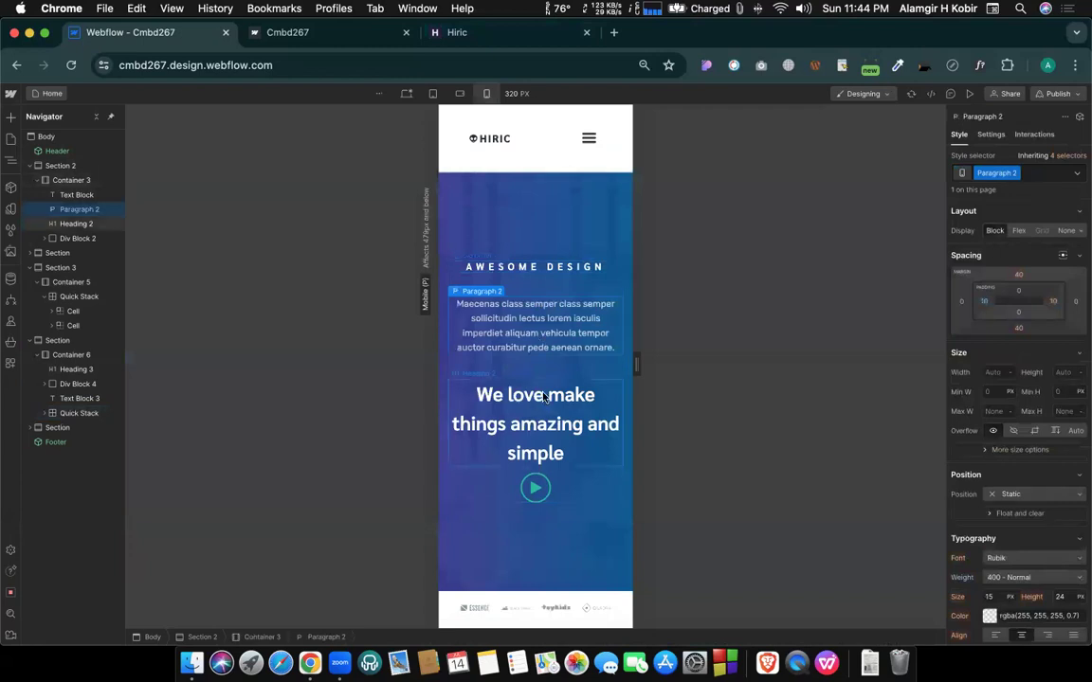
pyautogui.click(407, 92)
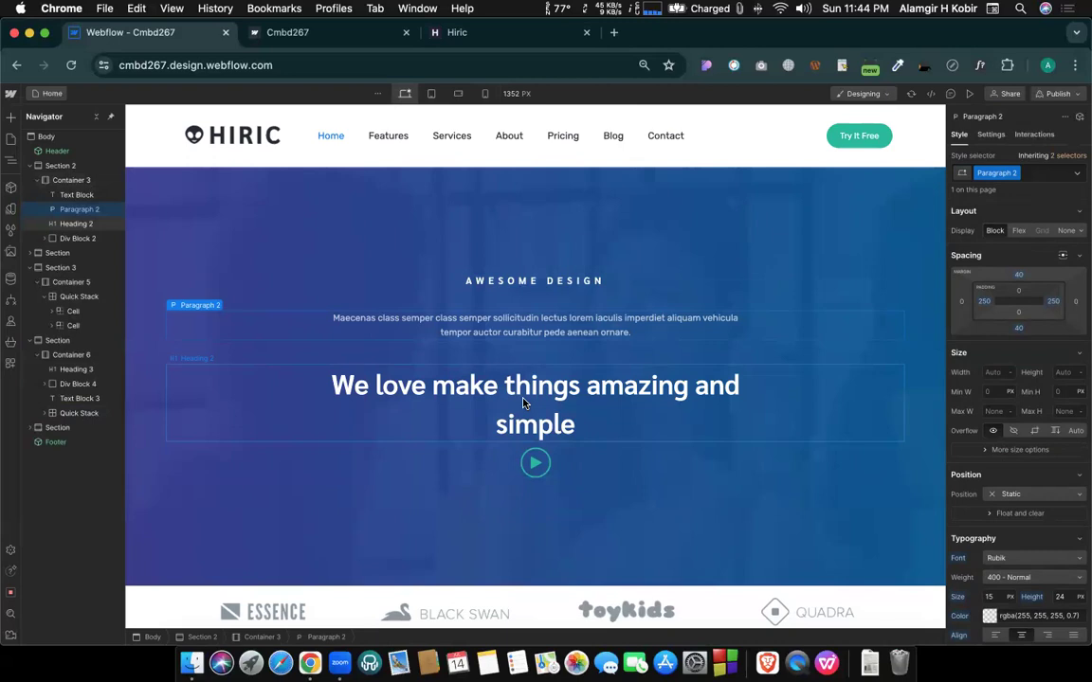
pyautogui.press('super+z')
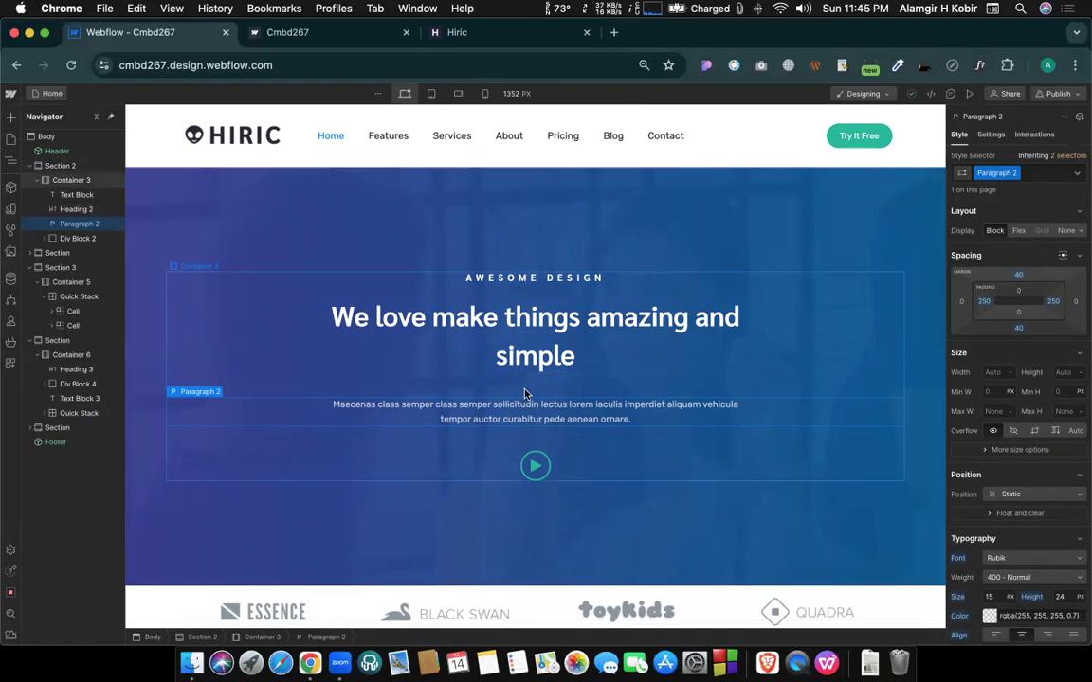
# Try duplicating the hero paragraph on desktop and placing the copy above the heading, and undo both changes.
pyautogui.press('super+d')
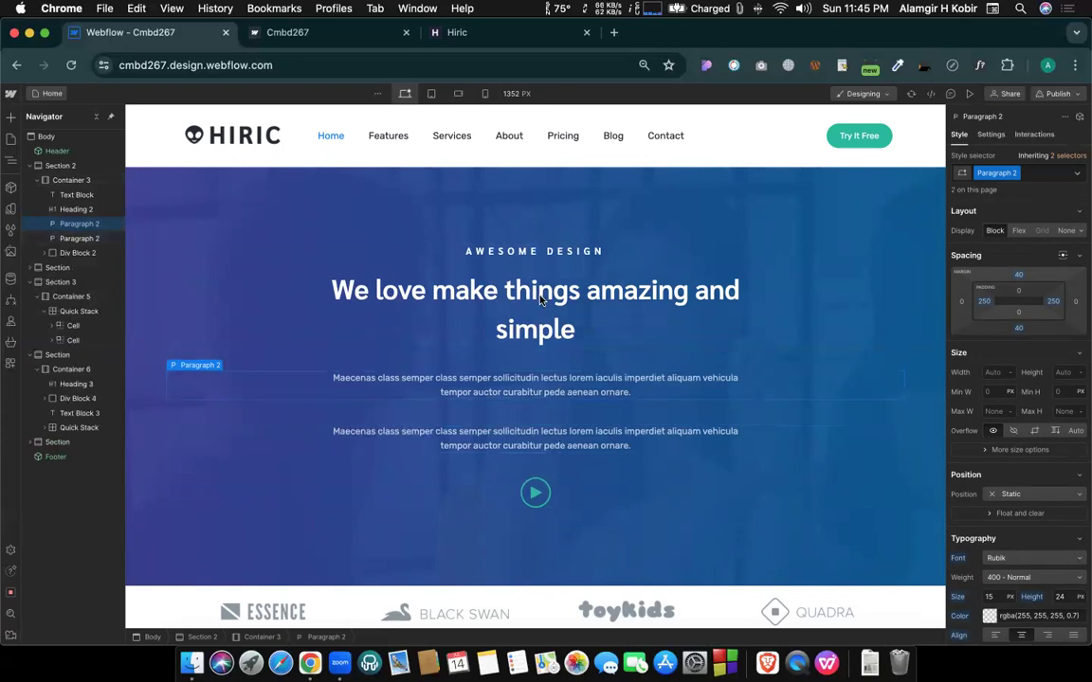
pyautogui.moveTo(558, 371); pyautogui.dragTo(480, 253)
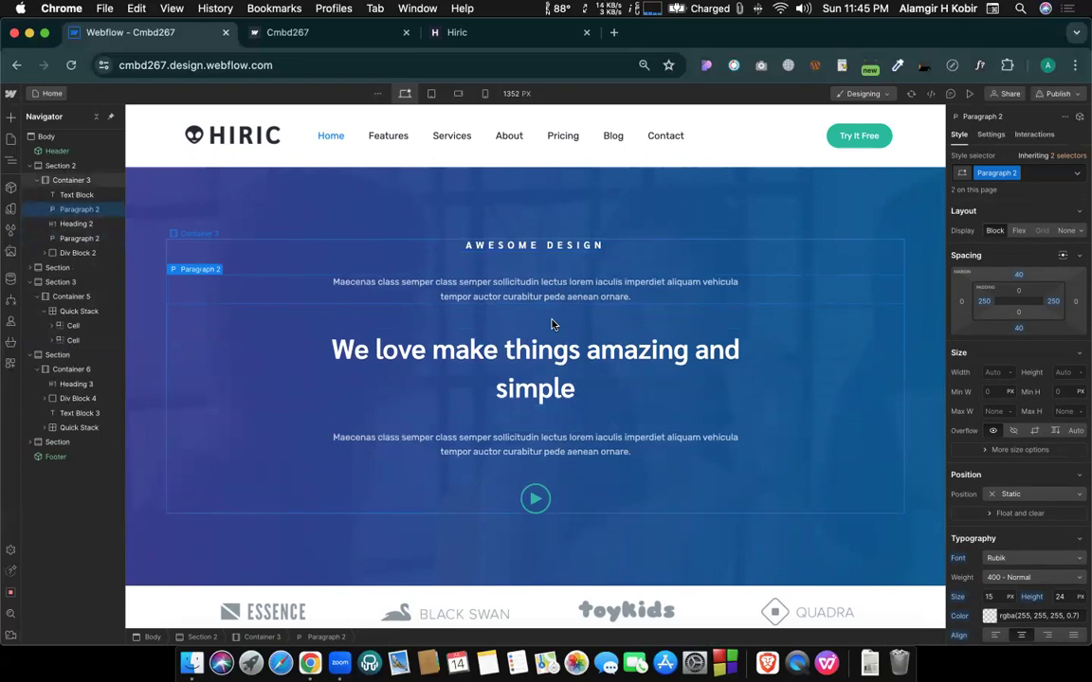
pyautogui.press('super+z')
pyautogui.press('super+z')
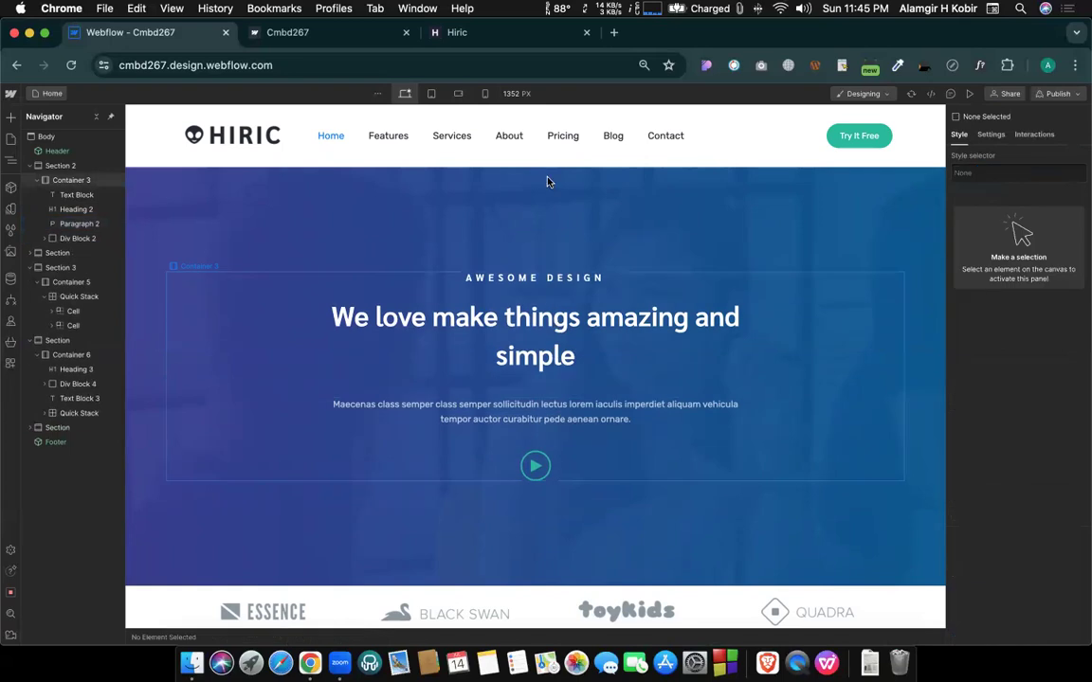
# Duplicate the hero paragraph on mobile portrait and place the copy above the heading, with the preview widened to 414 px.
pyautogui.click(485, 94)
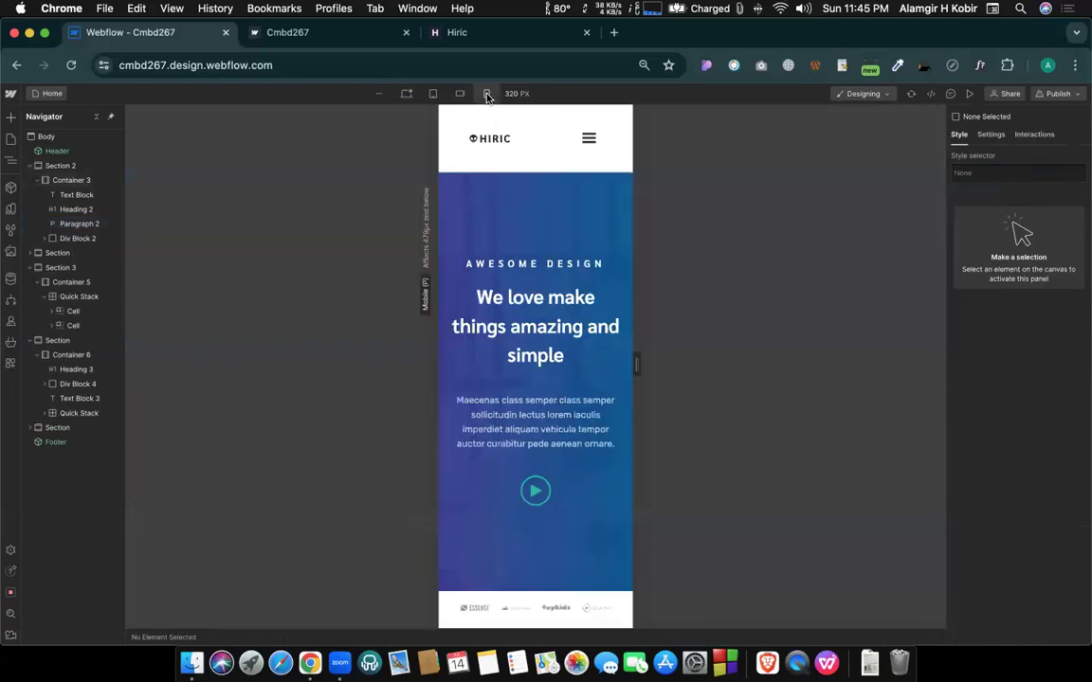
pyautogui.click(509, 420)
pyautogui.press('super+d')
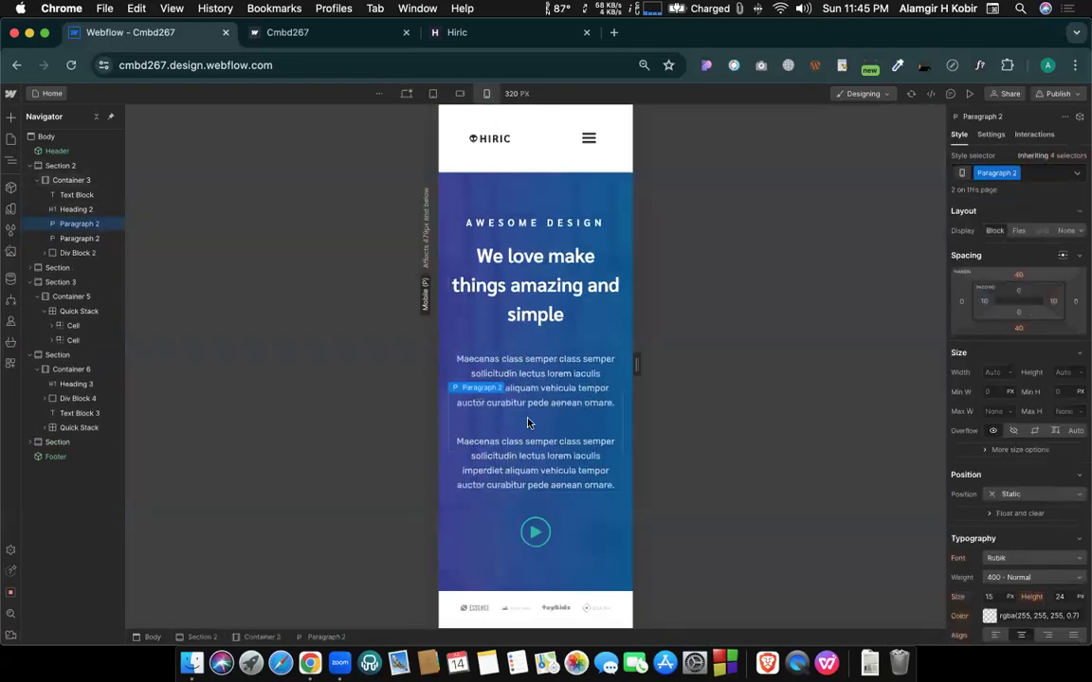
pyautogui.moveTo(528, 455); pyautogui.dragTo(539, 269)
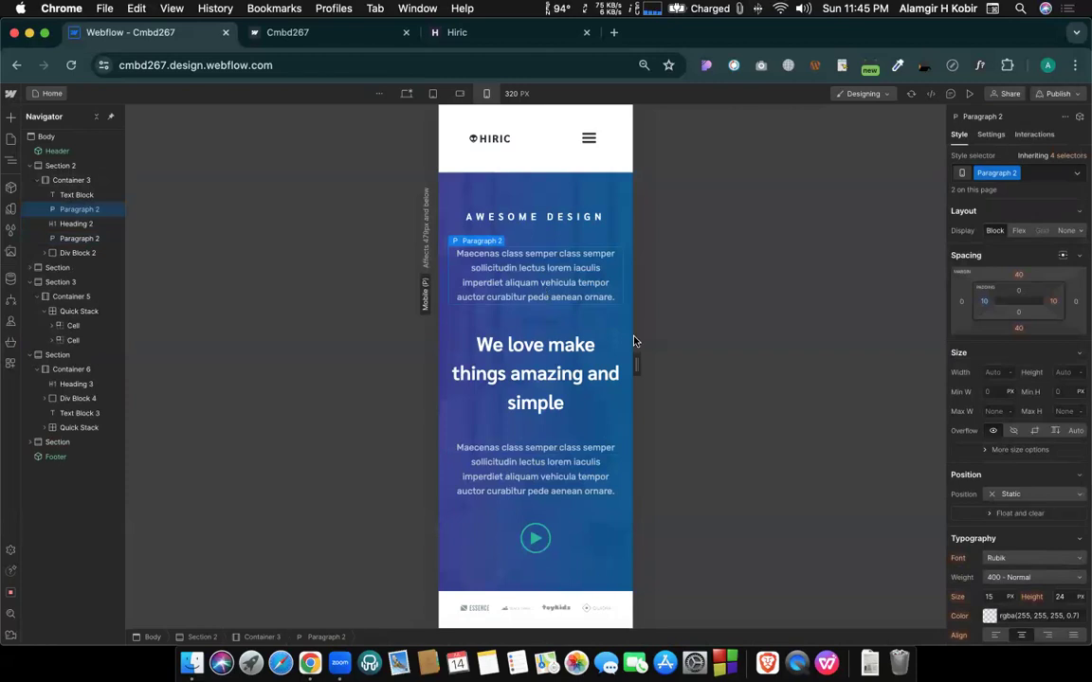
pyautogui.moveTo(636, 363); pyautogui.dragTo(665, 364)
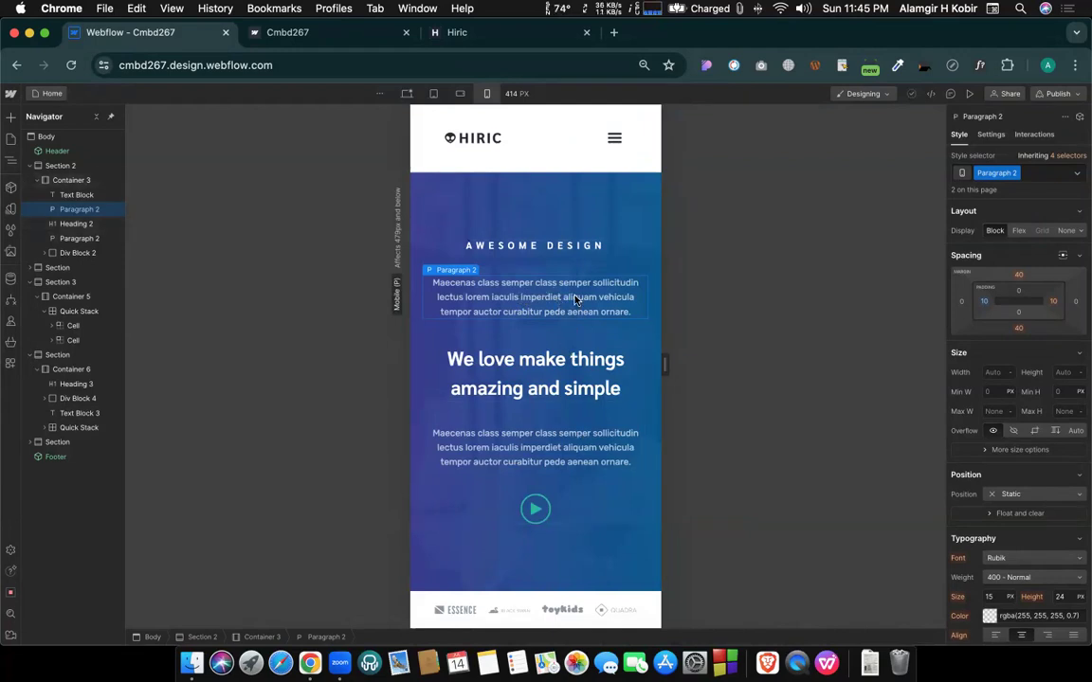
# Try hiding the lower hero paragraph on mobile portrait with display None, and undo the change.
pyautogui.click(570, 445)
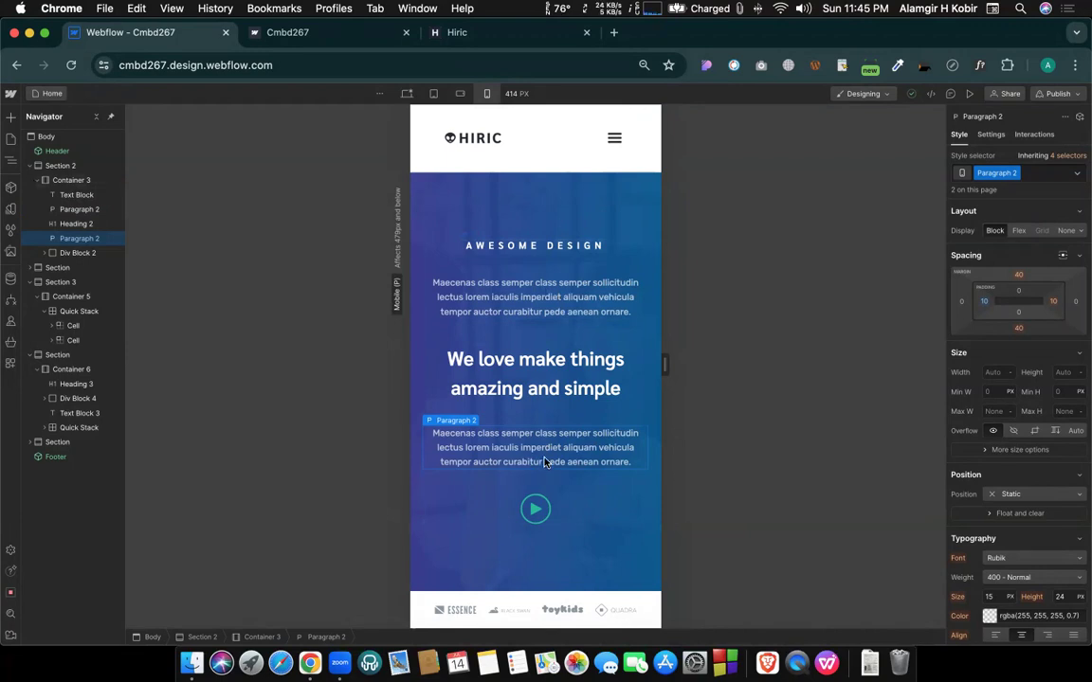
pyautogui.click(1067, 233)
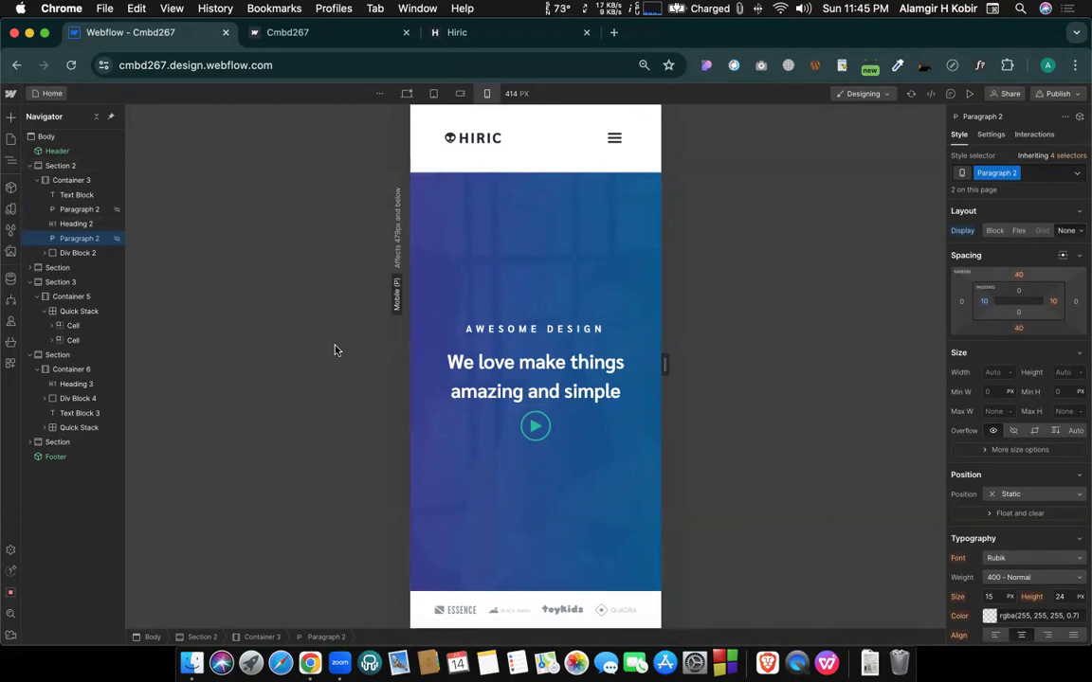
pyautogui.press('super+z')
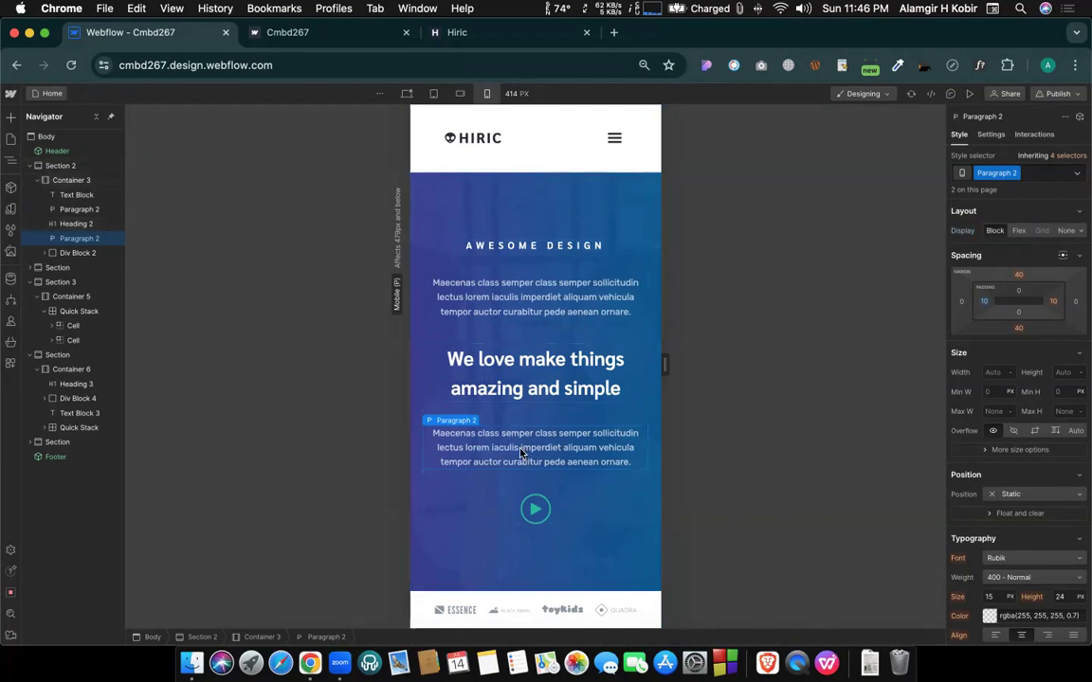
# Add a new combo class named "hide on mobile" to the lower hero paragraph.
pyautogui.click(1040, 171)
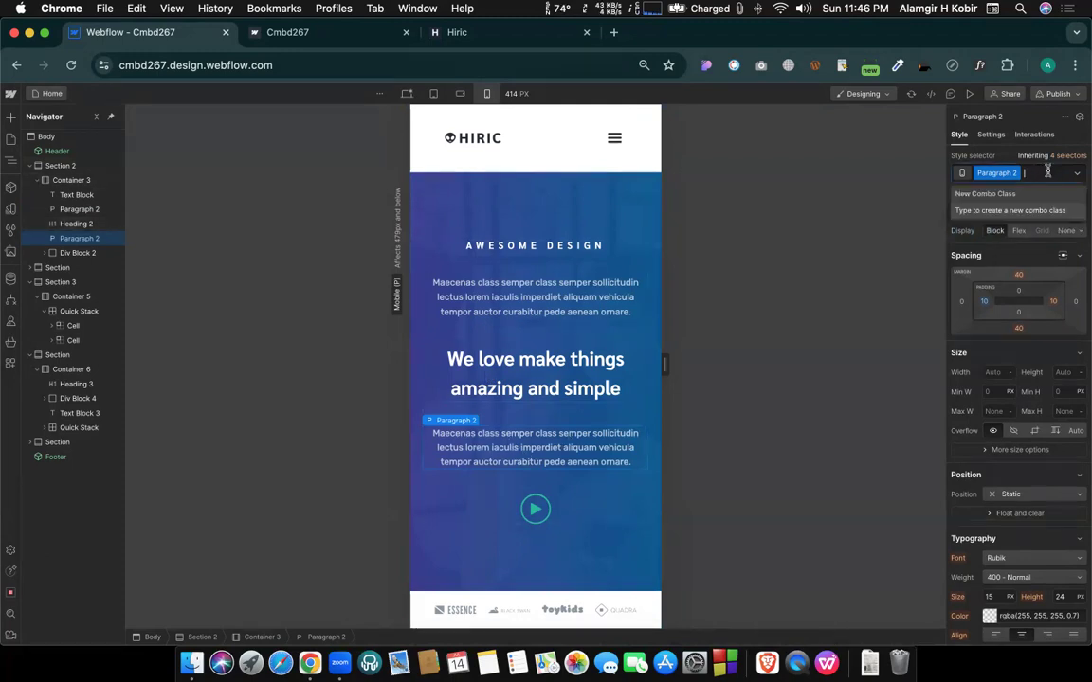
pyautogui.write('hi')
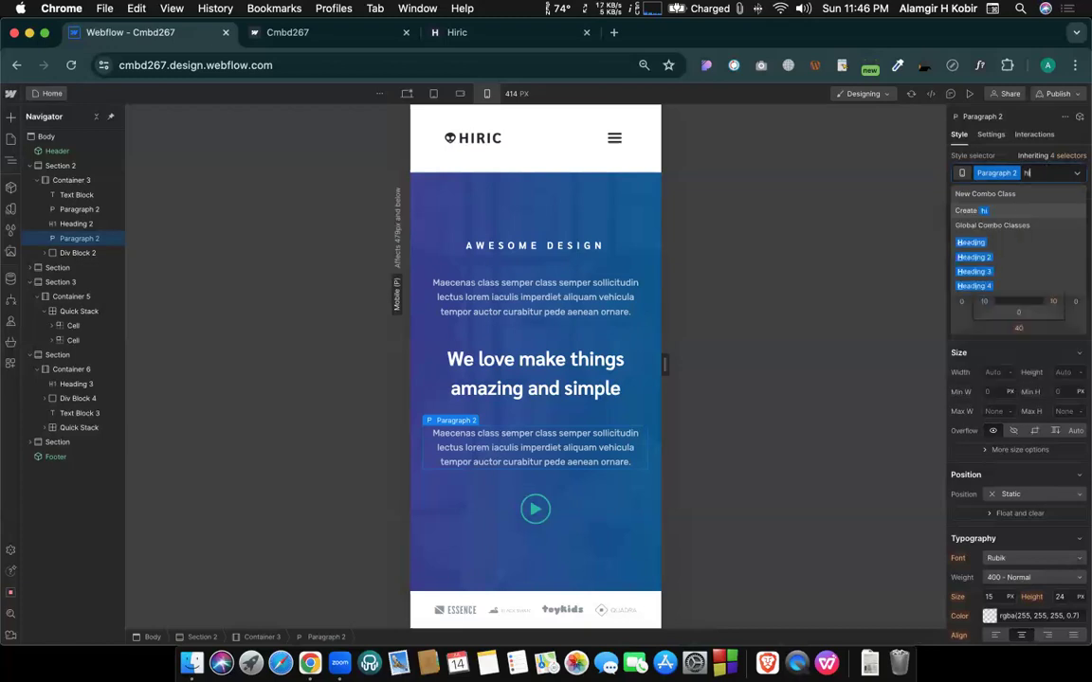
pyautogui.write('de on mobile')
pyautogui.press('Return')
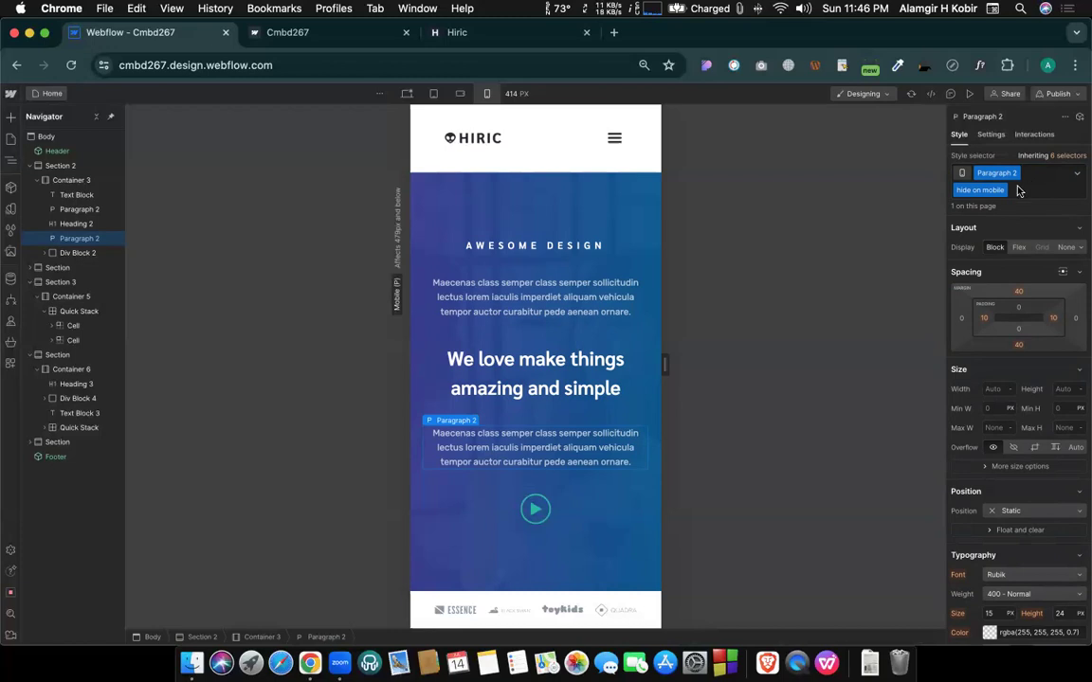
# Clear both classes from the lower hero paragraph, and undo back to the Paragraph 2 class alone.
pyautogui.click(1031, 187)
pyautogui.press('BackSpace')
pyautogui.press('BackSpace')
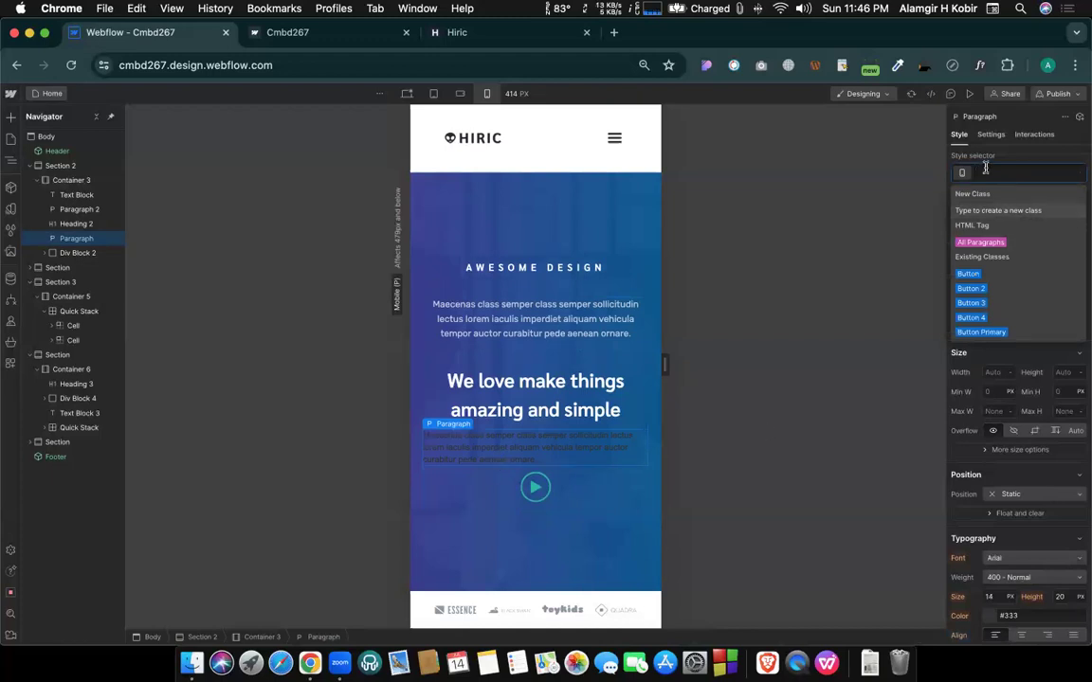
pyautogui.click(870, 304)
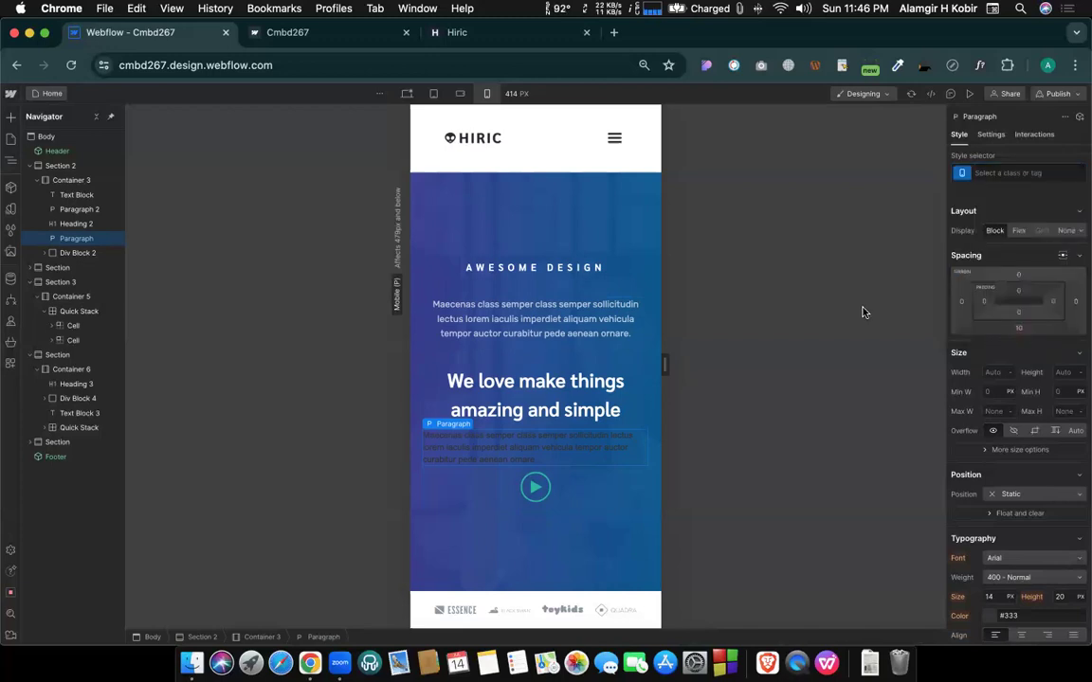
pyautogui.press('super+z')
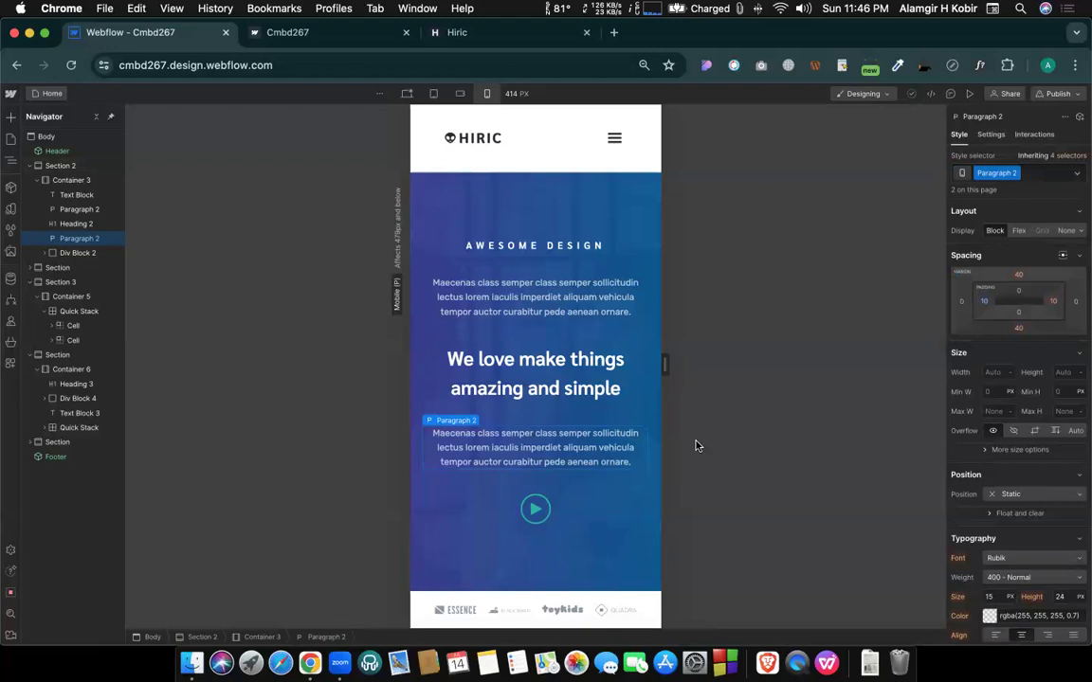
# Add a new combo class named "xfgghvj" to the lower hero paragraph, in place of the existing "hide on mobile" class.
pyautogui.click(1035, 178)
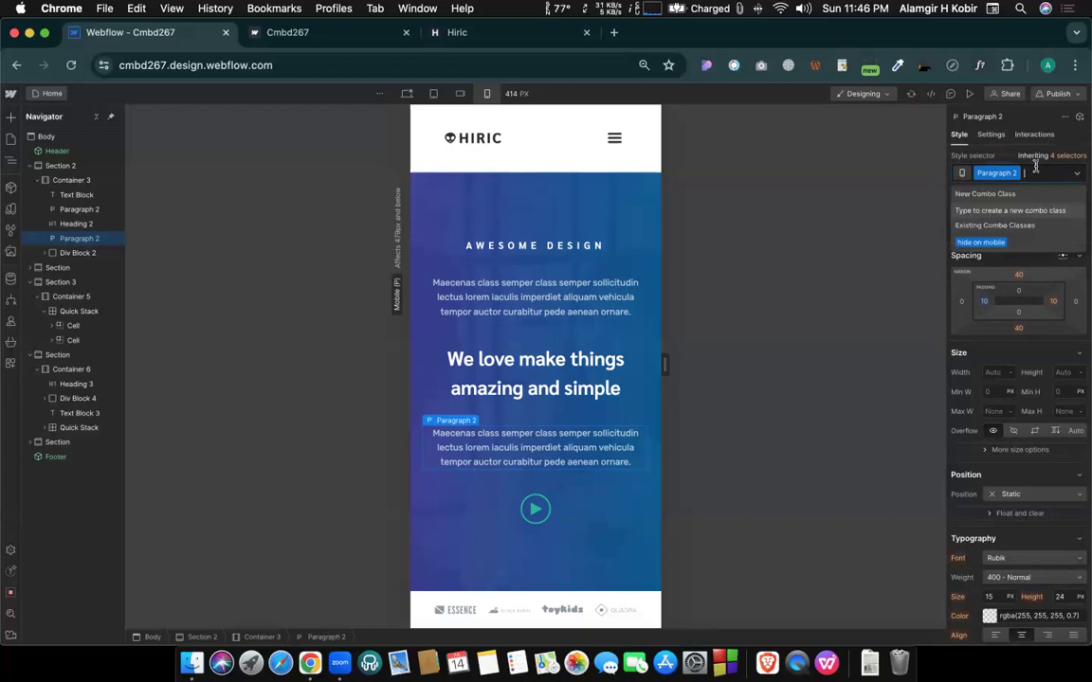
pyautogui.click(1023, 241)
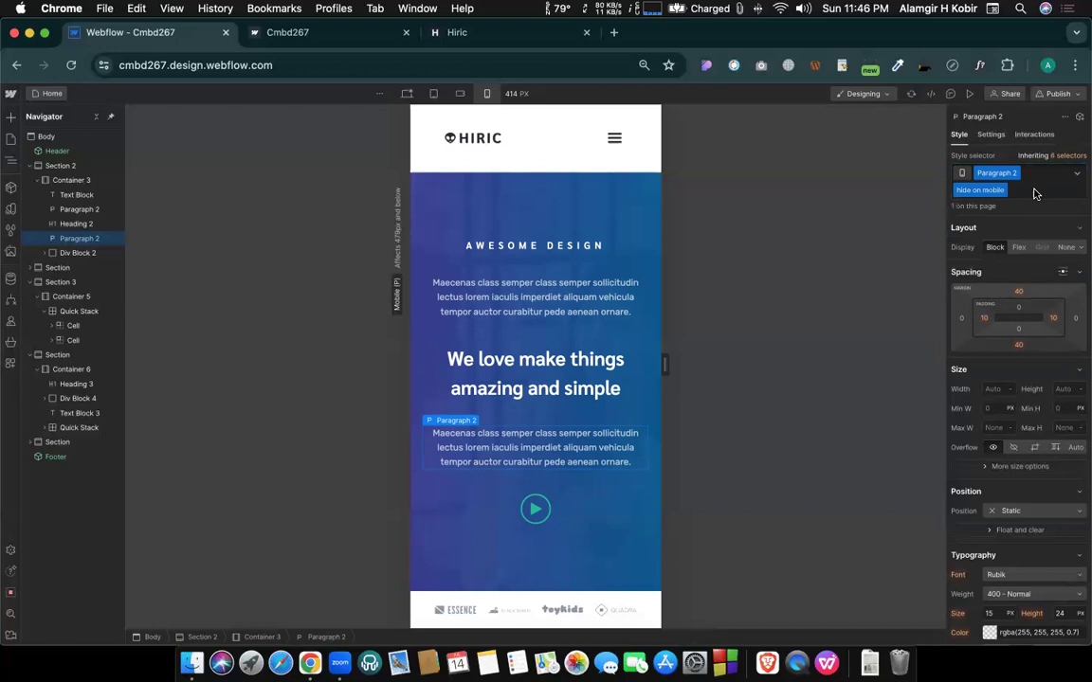
pyautogui.click(1034, 176)
pyautogui.press('BackSpace')
pyautogui.write('xfgghvj')
pyautogui.press('Return')
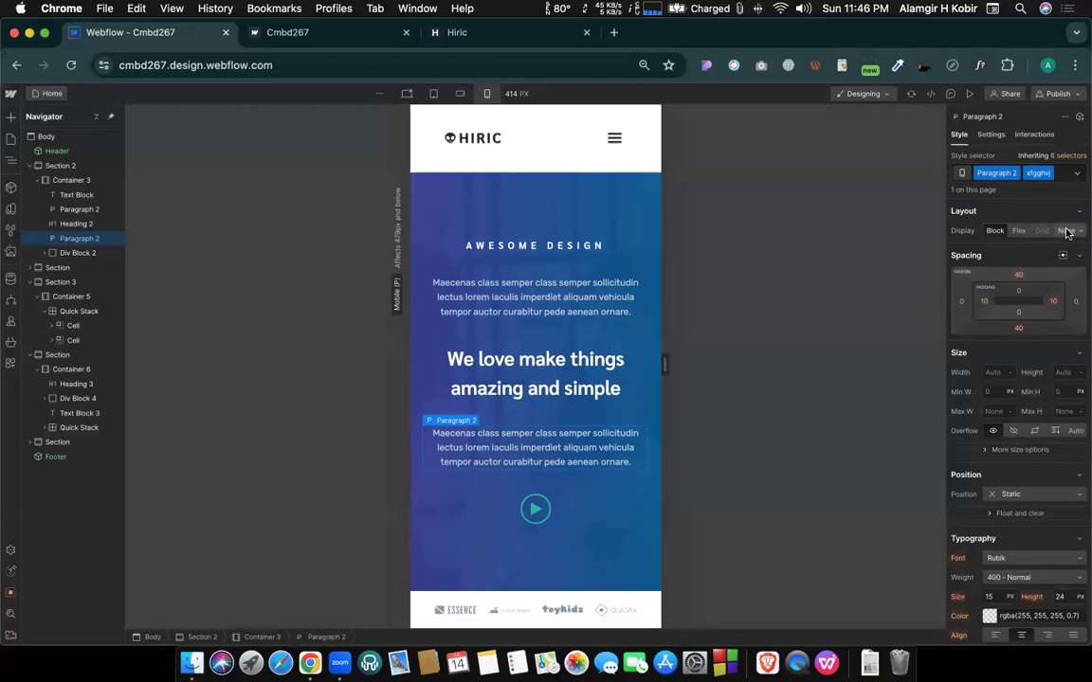
# Hide the lower hero paragraph on mobile portrait with display None, and compare the hero on desktop and mobile portrait.
pyautogui.click(1066, 230)
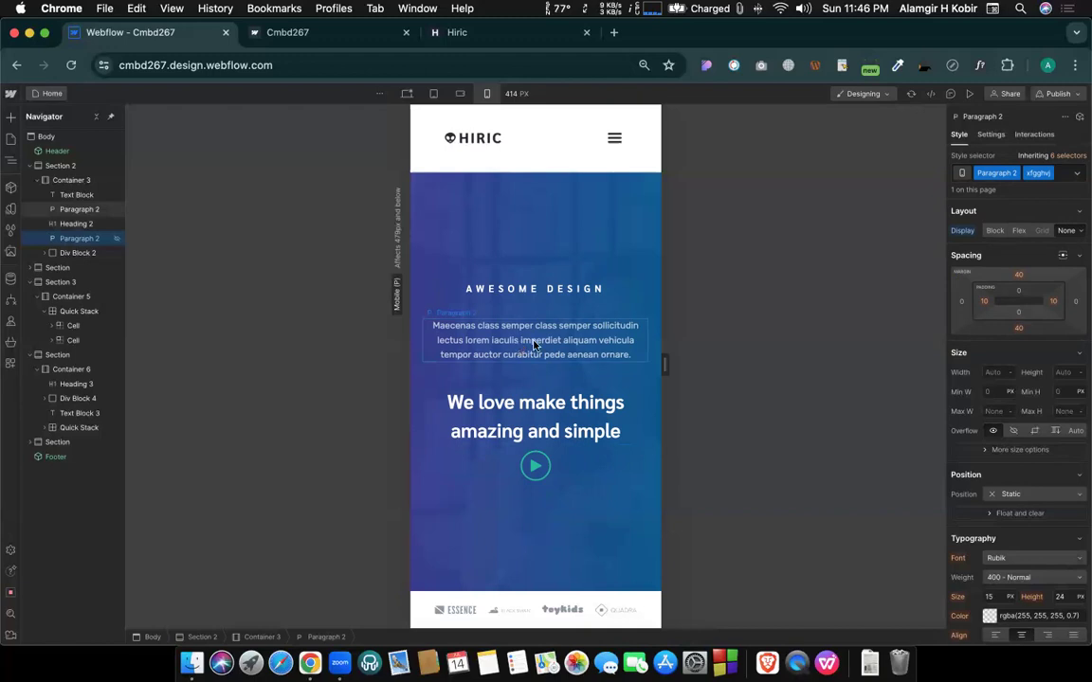
pyautogui.click(407, 95)
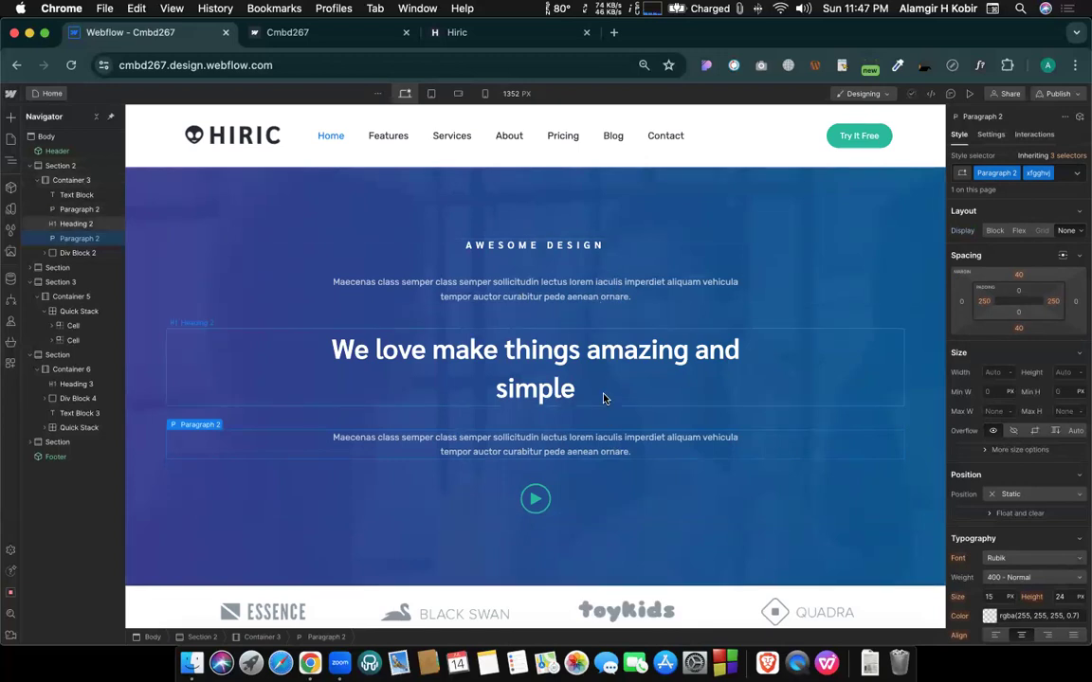
pyautogui.click(484, 95)
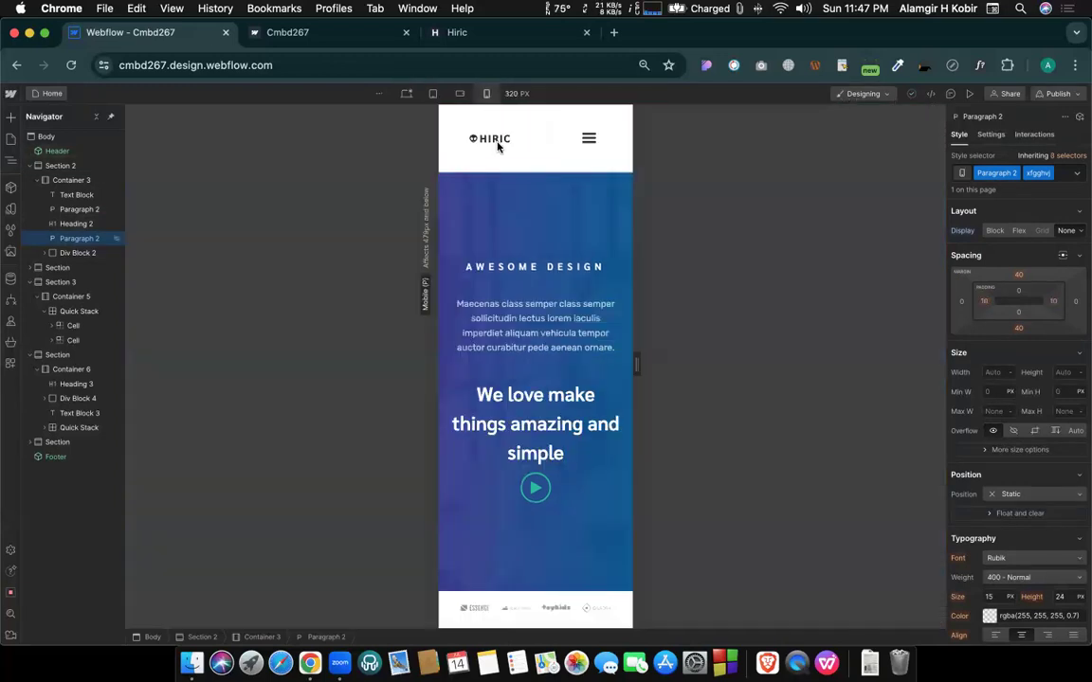
pyautogui.click(405, 92)
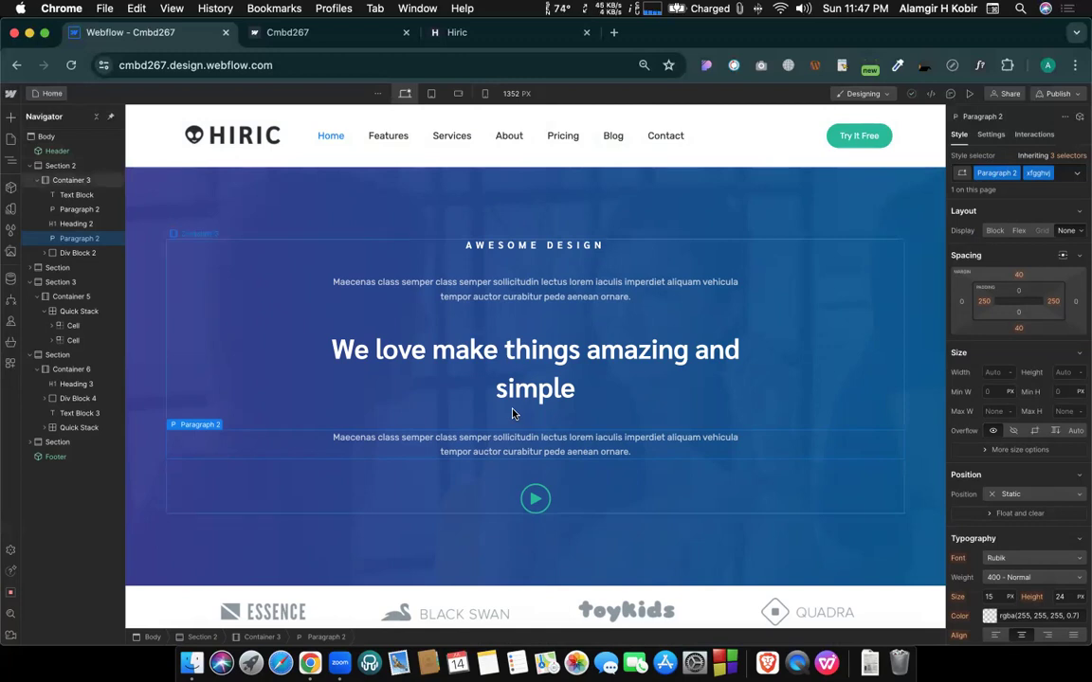
# Try hiding the upper hero paragraph on desktop with display None on the shared Paragraph 2 class, and undo the change.
pyautogui.click(530, 295)
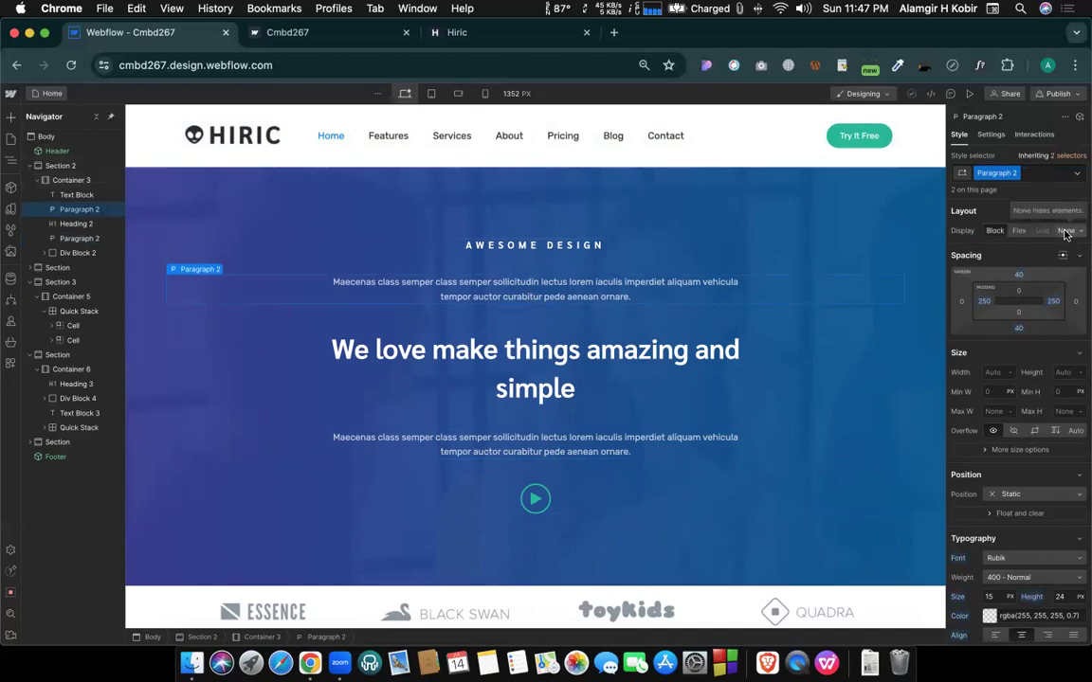
pyautogui.click(1066, 233)
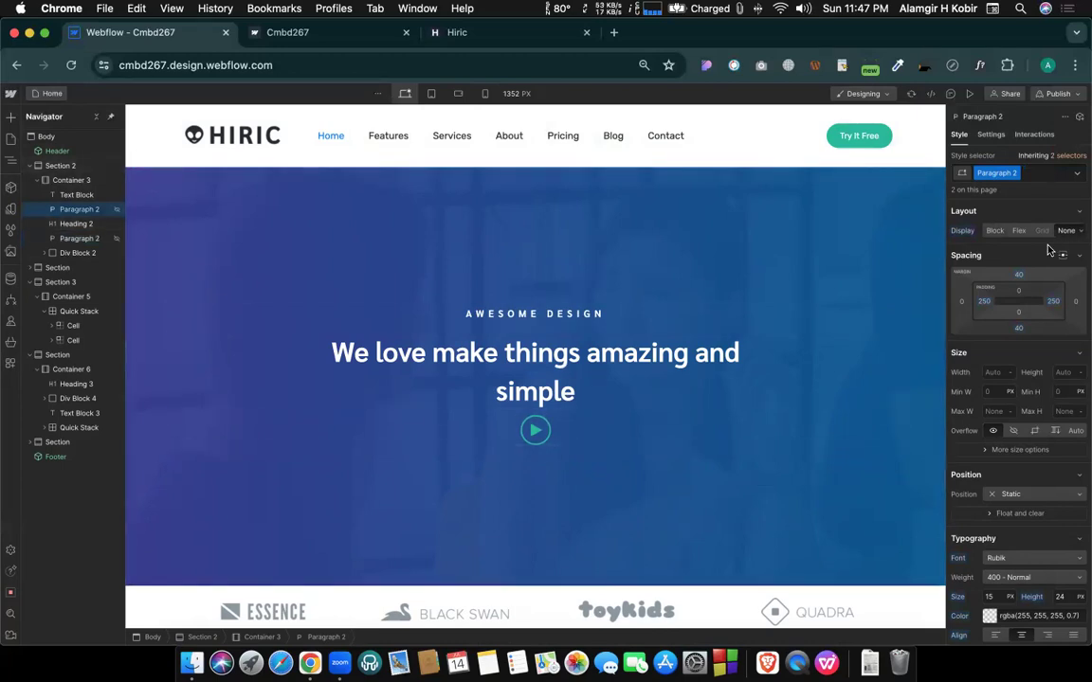
pyautogui.press('super+z')
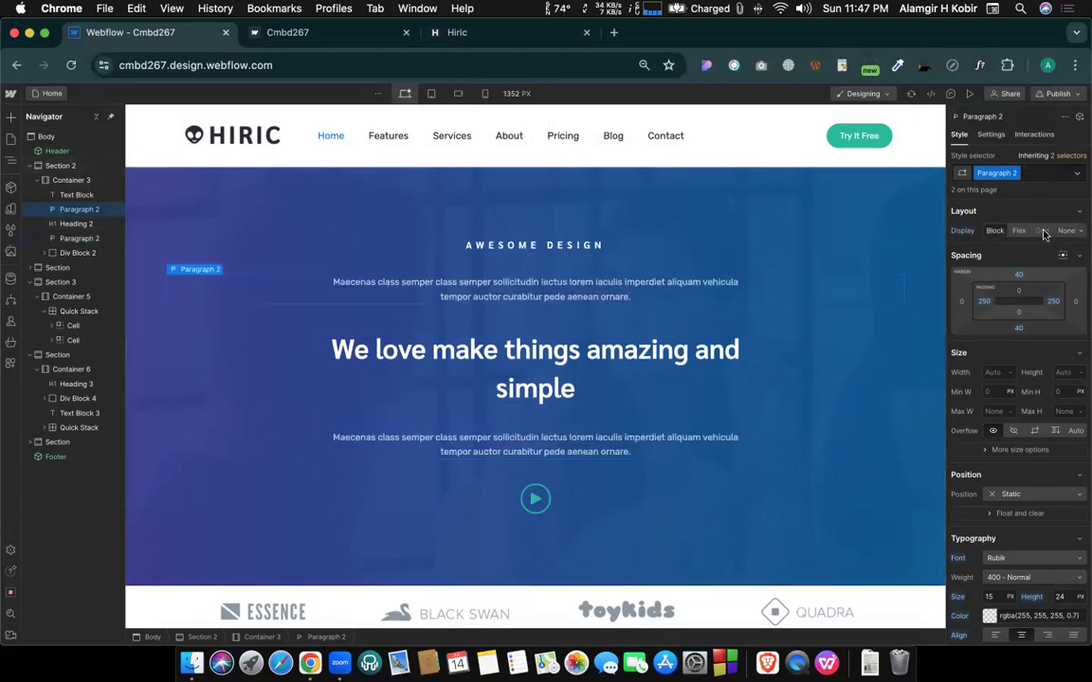
# Add a new combo class named "desk adfkbe" to the upper hero paragraph and hide it on desktop with display None.
pyautogui.click(1032, 177)
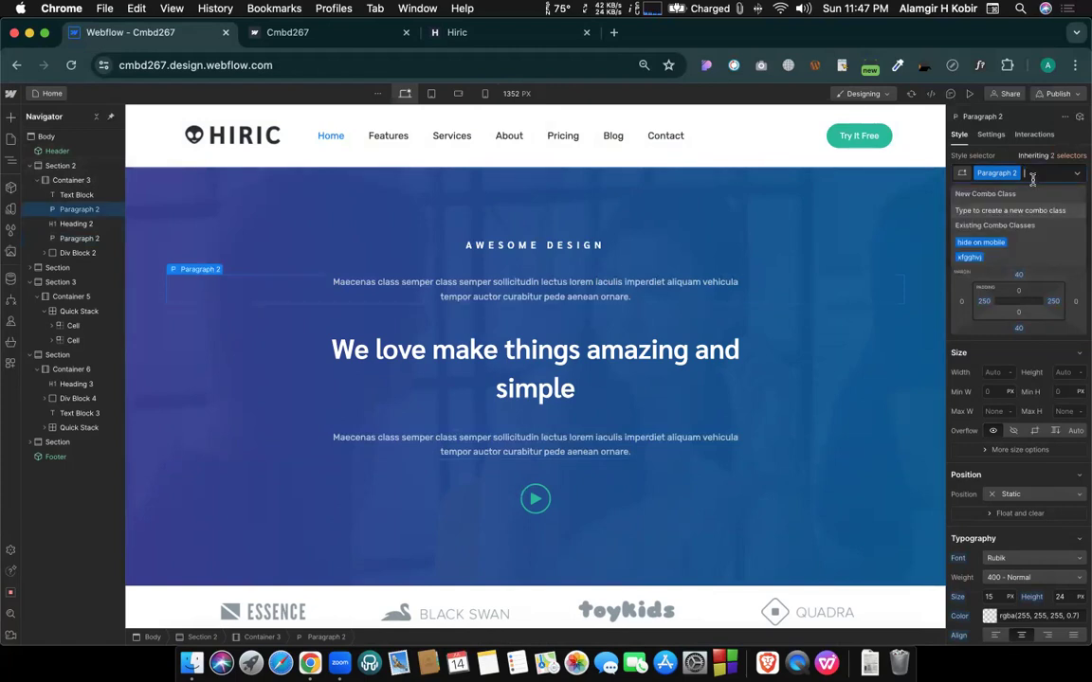
pyautogui.write('desk')
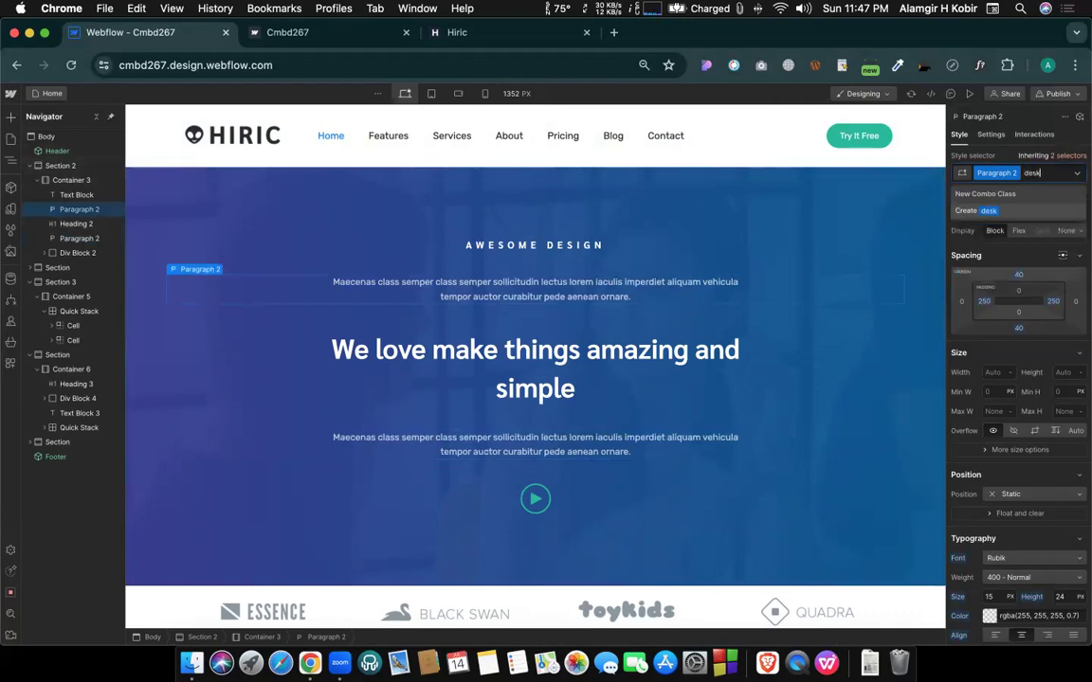
pyautogui.write(' adfkbe')
pyautogui.press('Return')
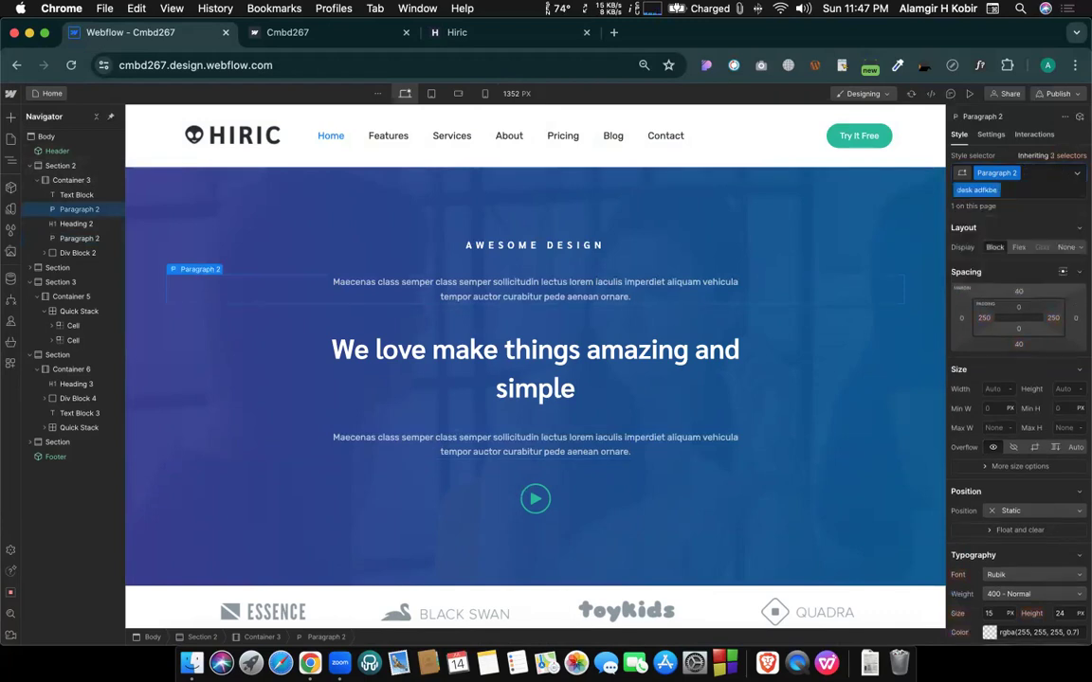
pyautogui.click(1066, 247)
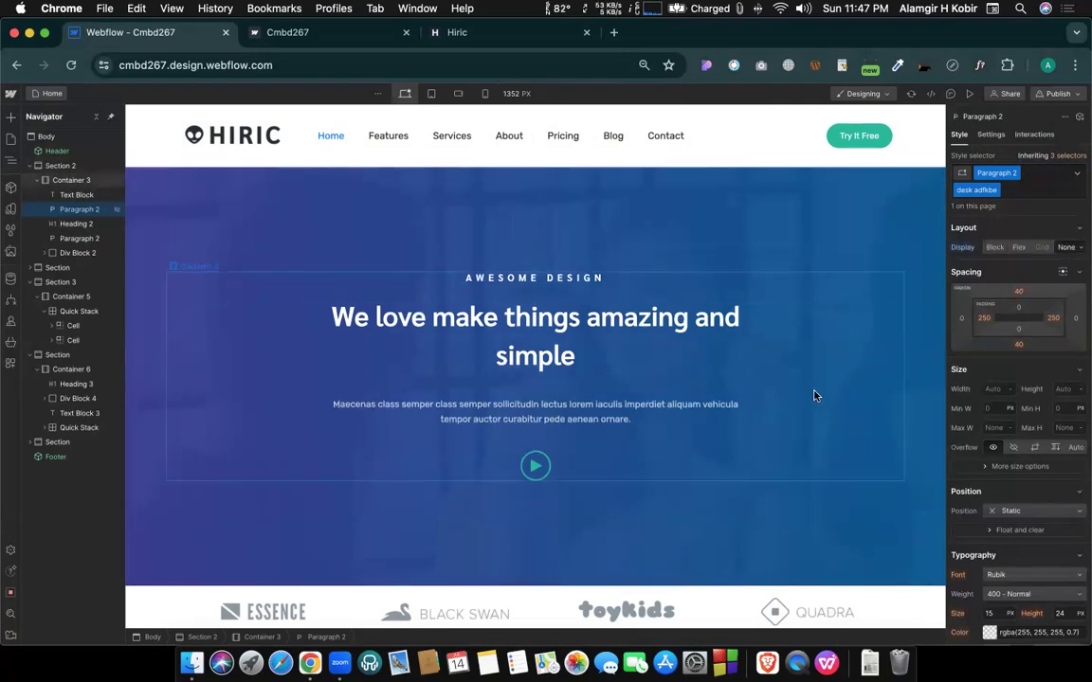
# Show the upper hero paragraph on mobile portrait with display Block, and check it against desktop and at 414 px width.
pyautogui.click(486, 93)
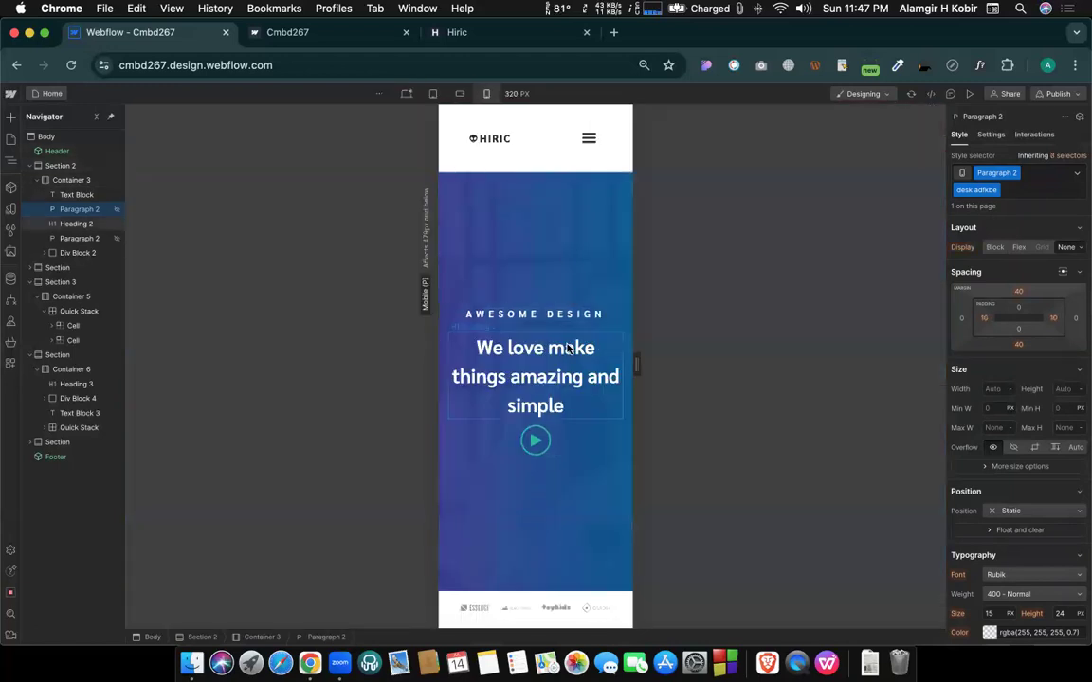
pyautogui.moveTo(635, 364); pyautogui.dragTo(664, 380)
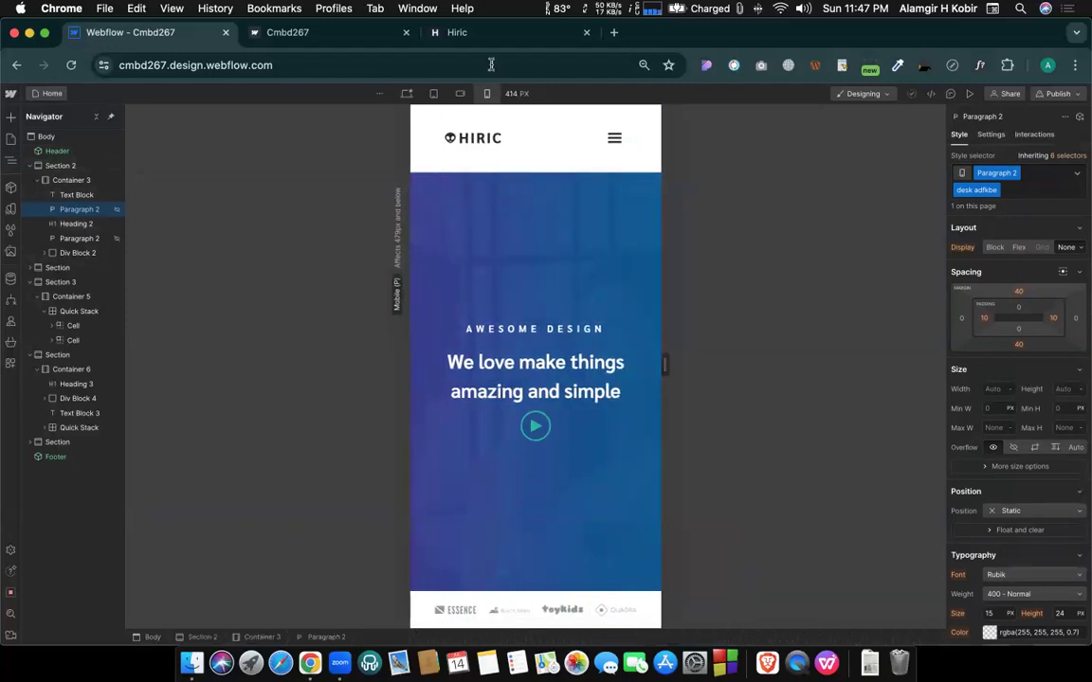
pyautogui.click(407, 94)
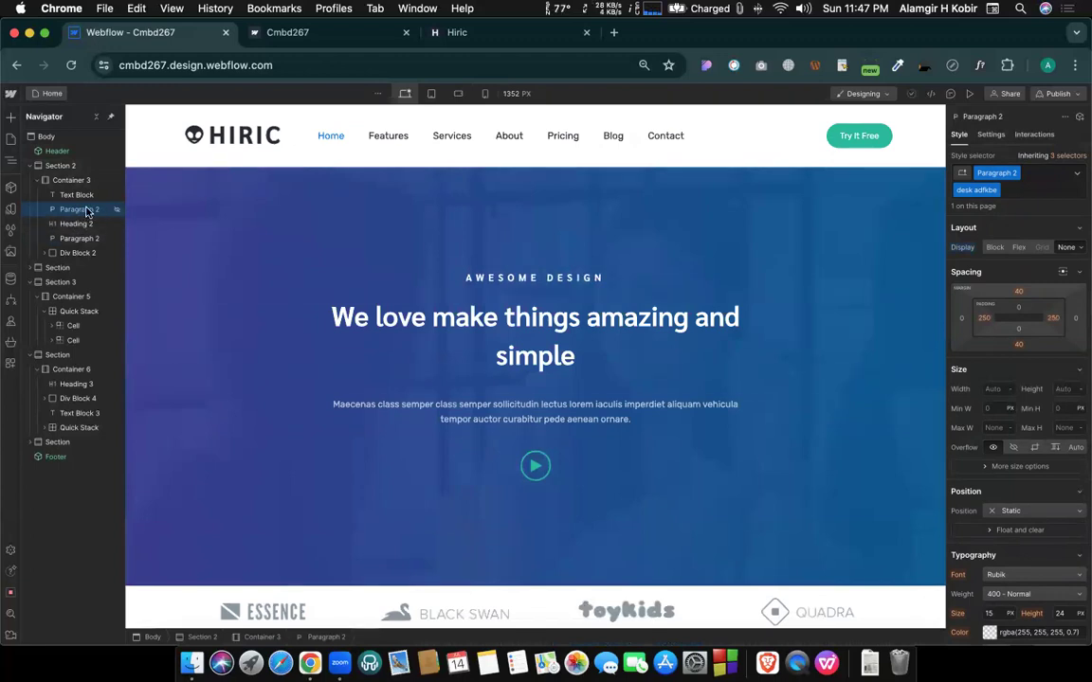
pyautogui.click(485, 93)
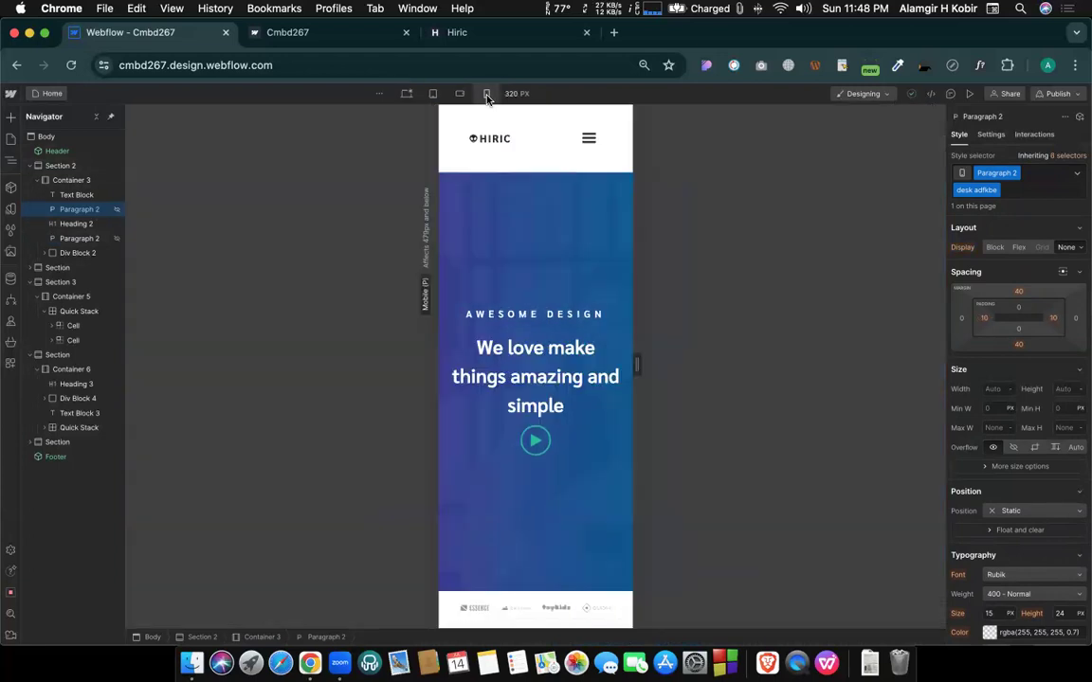
pyautogui.click(995, 249)
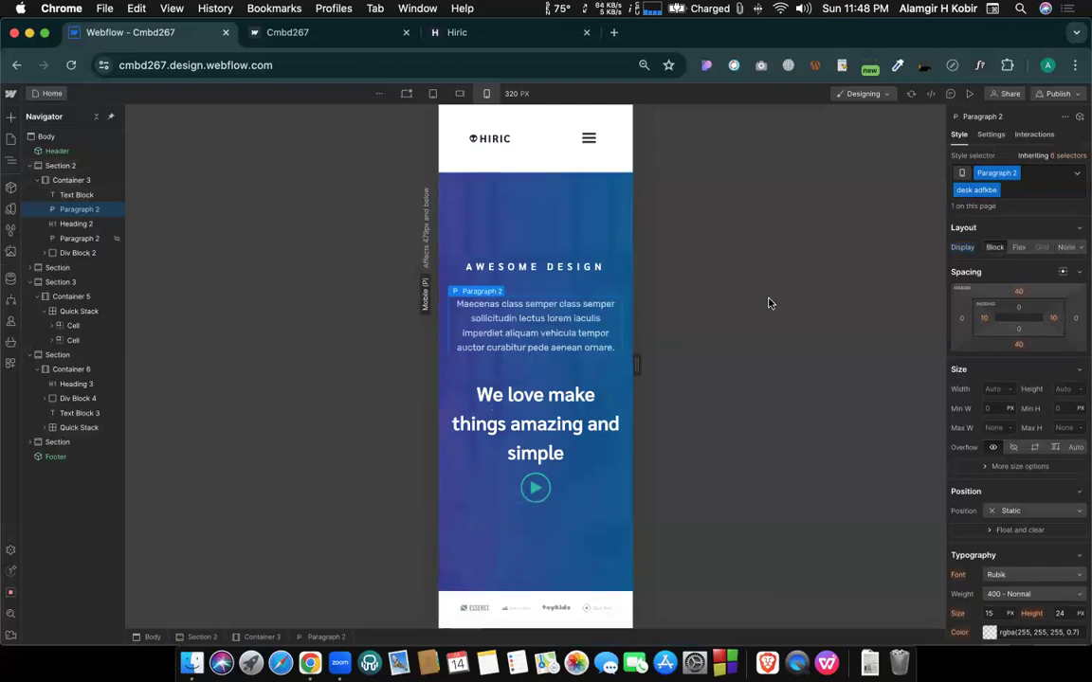
pyautogui.click(404, 97)
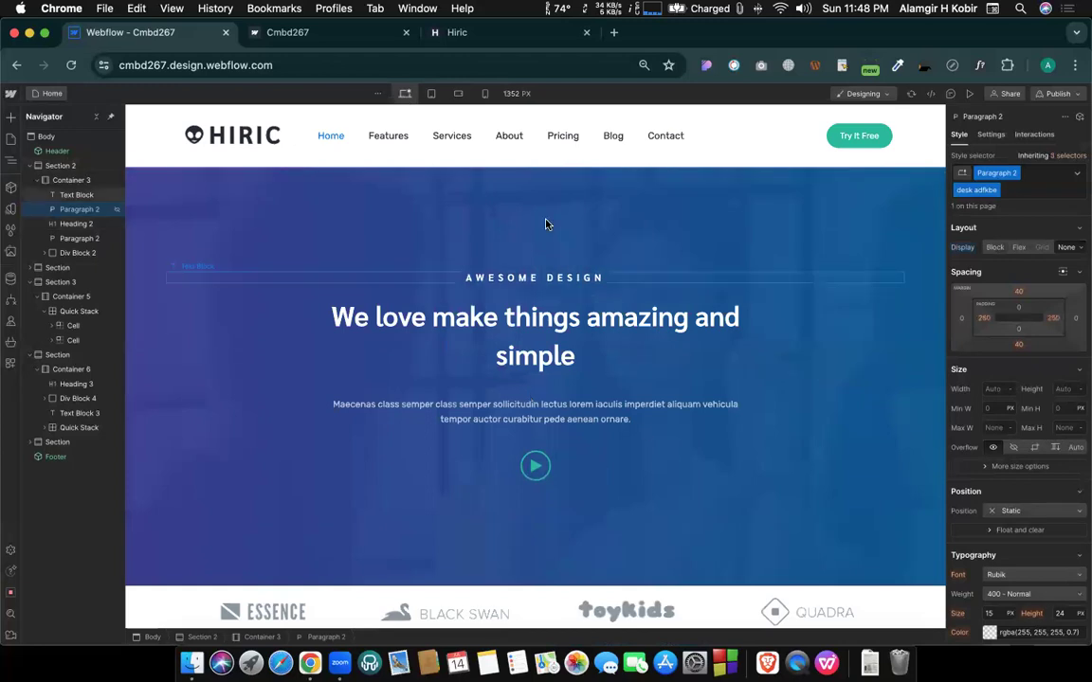
pyautogui.click(485, 95)
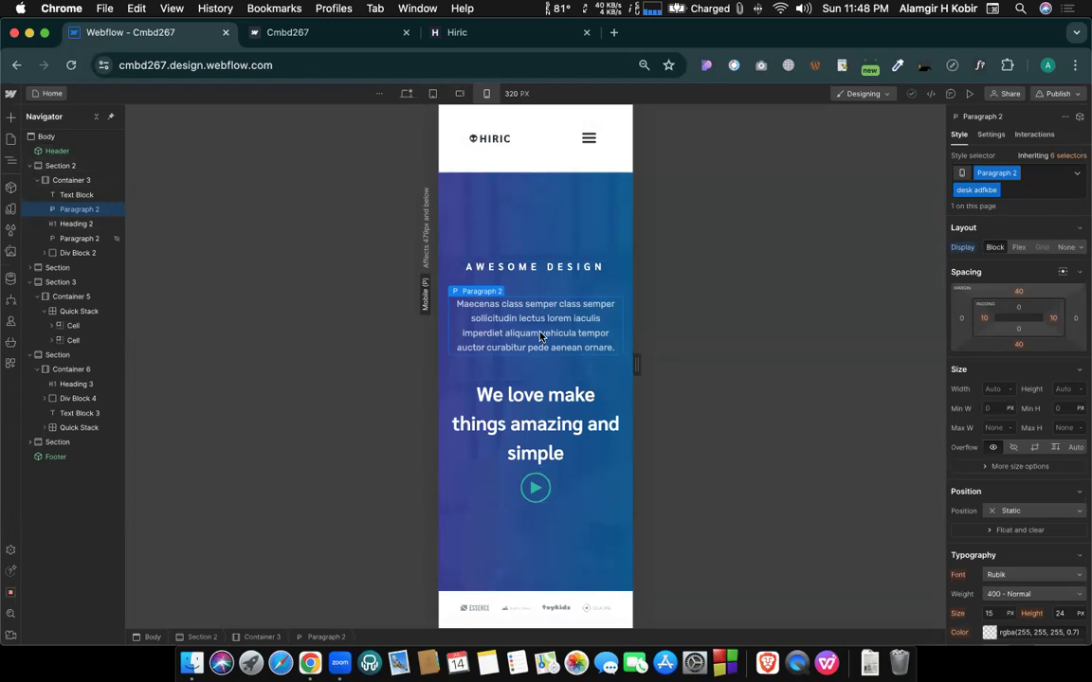
pyautogui.moveTo(636, 365); pyautogui.dragTo(668, 367)
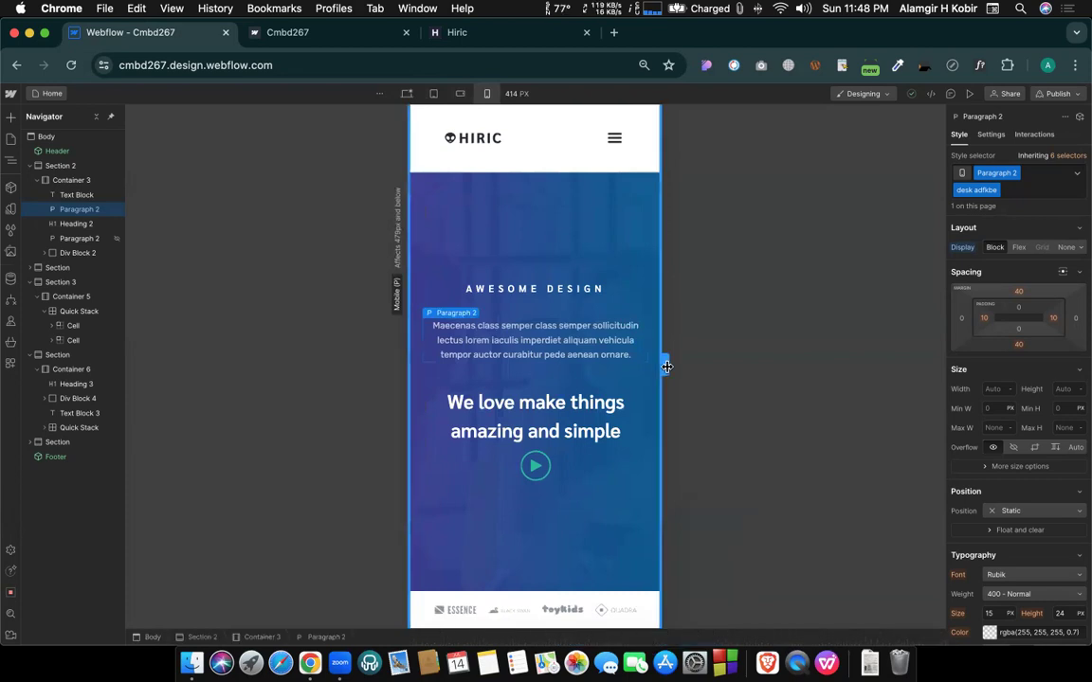
# Set the lower hero paragraph's left and right padding to 0 px on tablet, and return to the desktop view.
pyautogui.click(458, 95)
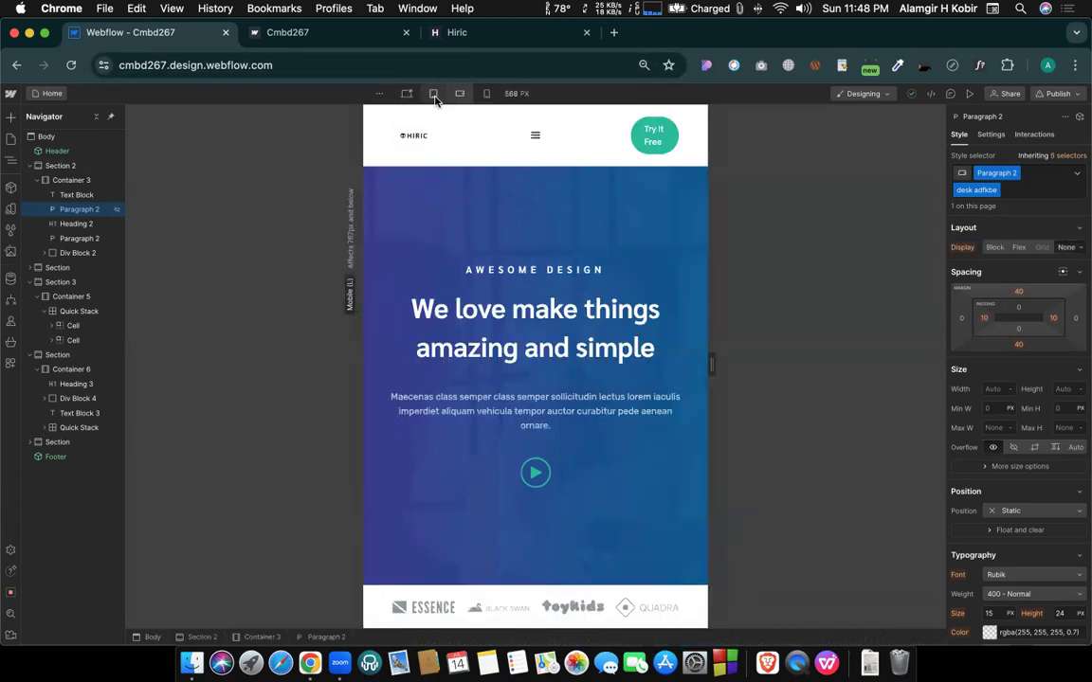
pyautogui.click(434, 95)
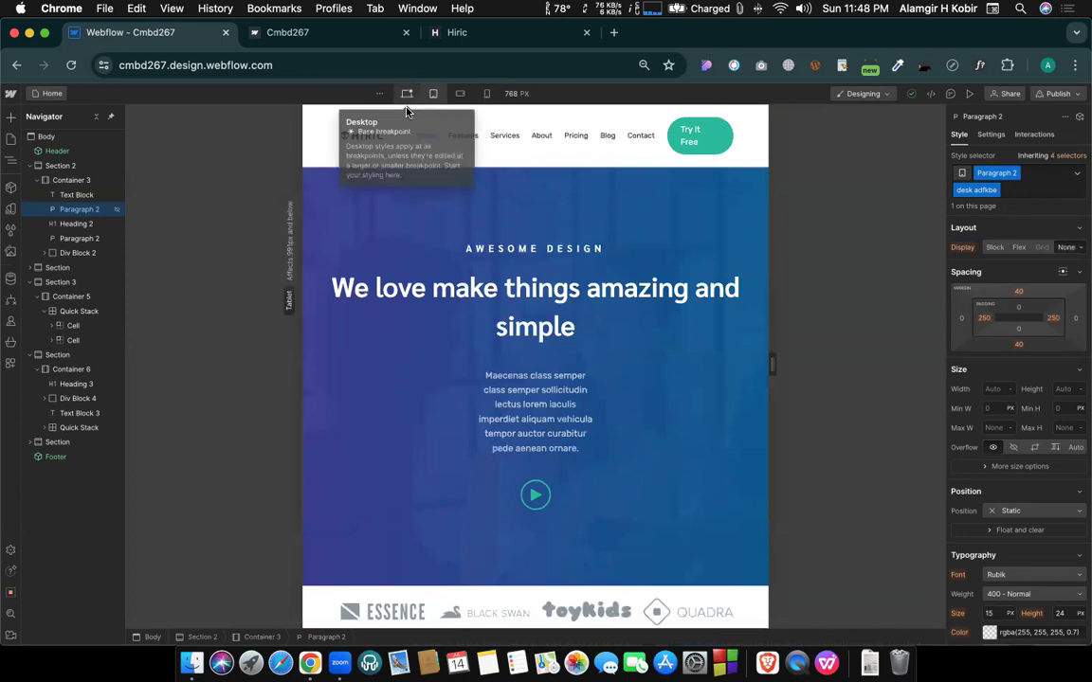
pyautogui.click(512, 394)
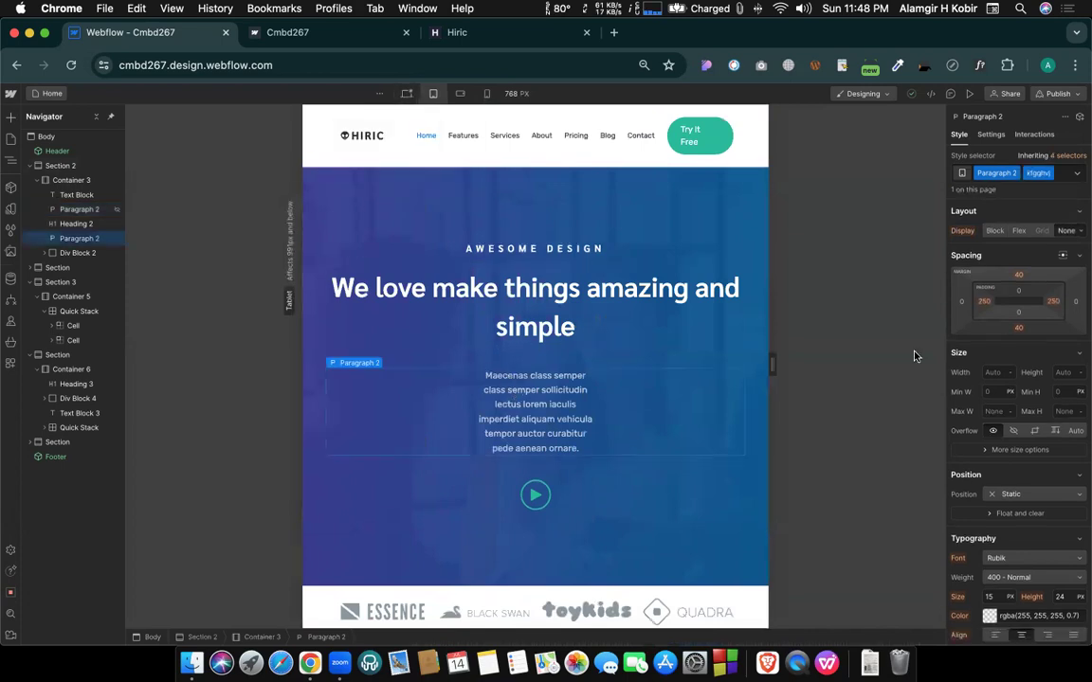
pyautogui.click(984, 300)
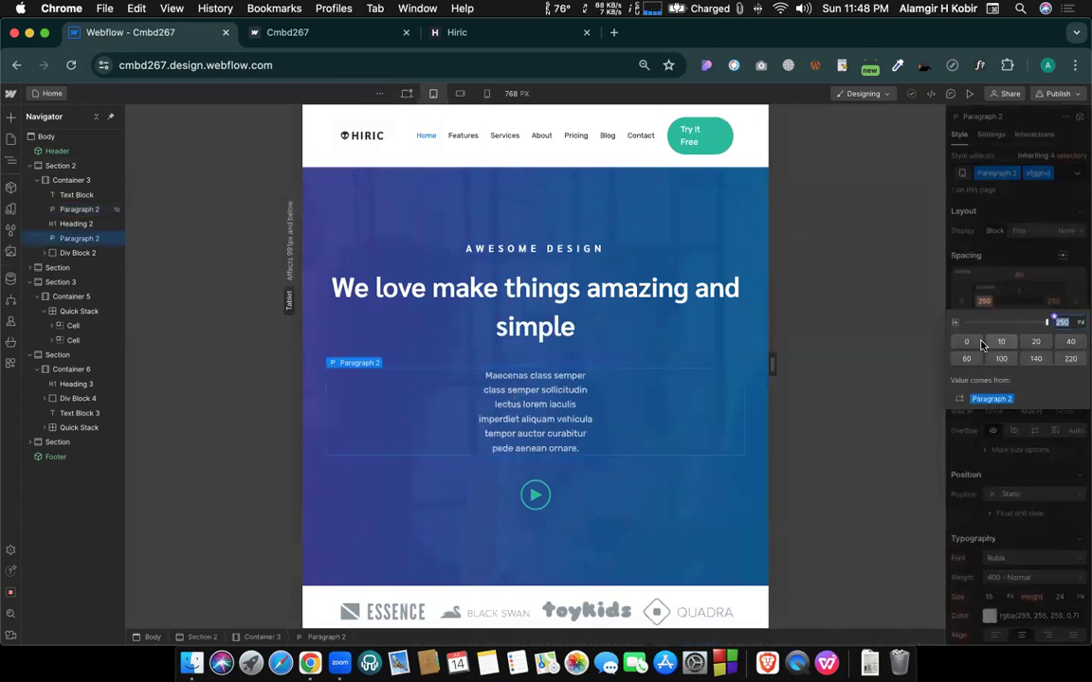
pyautogui.click(968, 342)
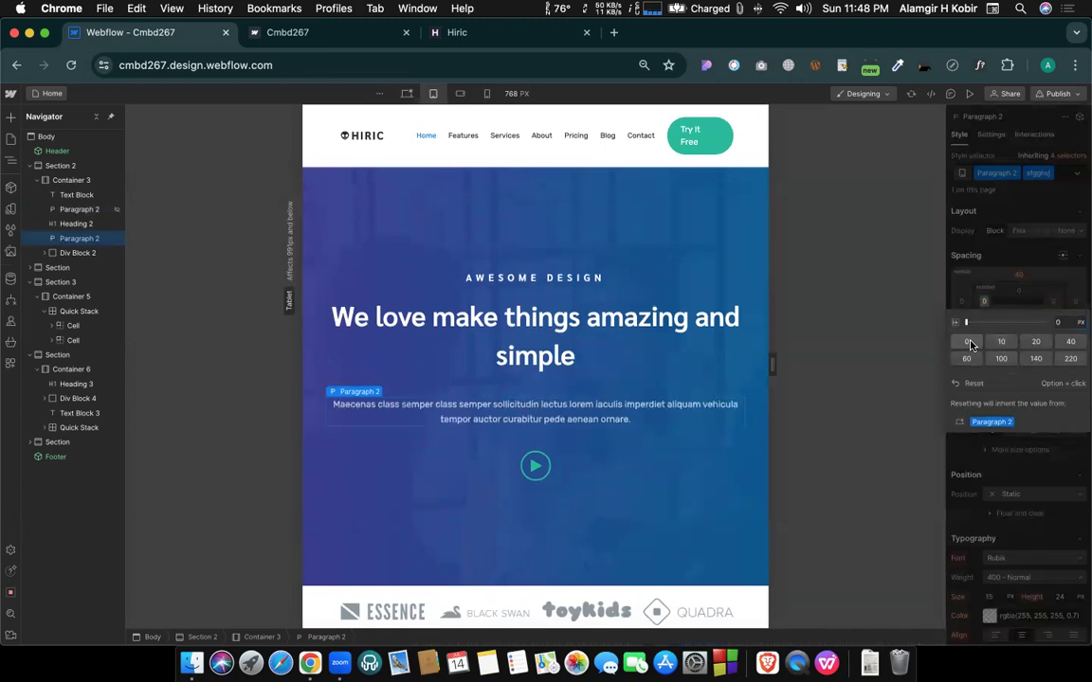
pyautogui.click(406, 95)
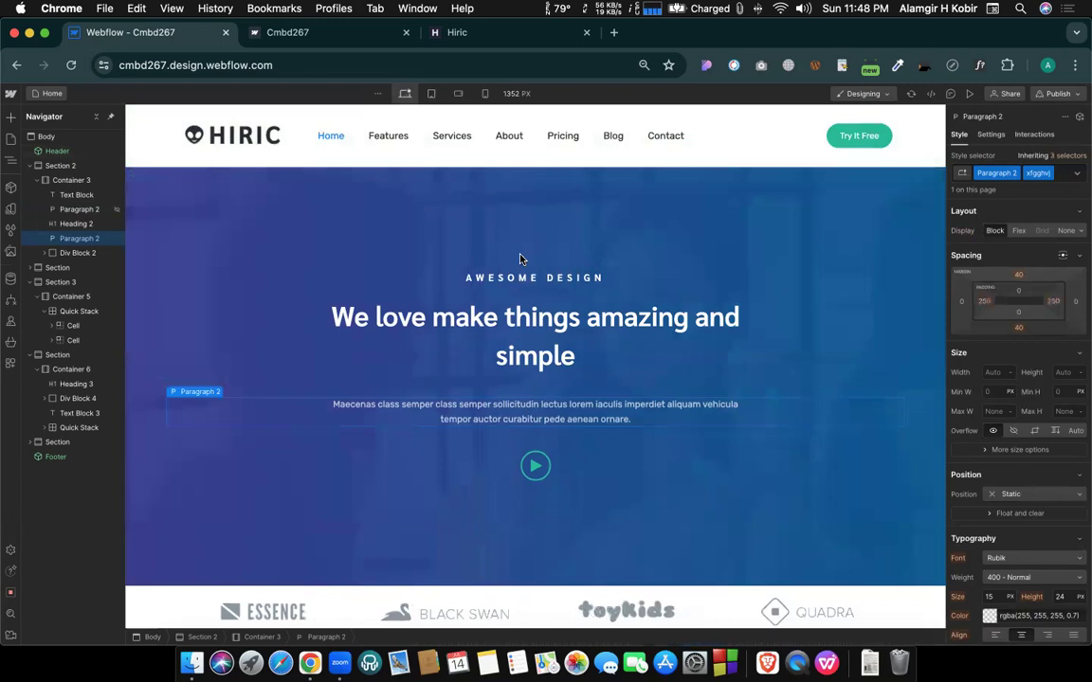
# Look over the desktop hero section and open the About US page.
pyautogui.scroll(-2, 519, 258)
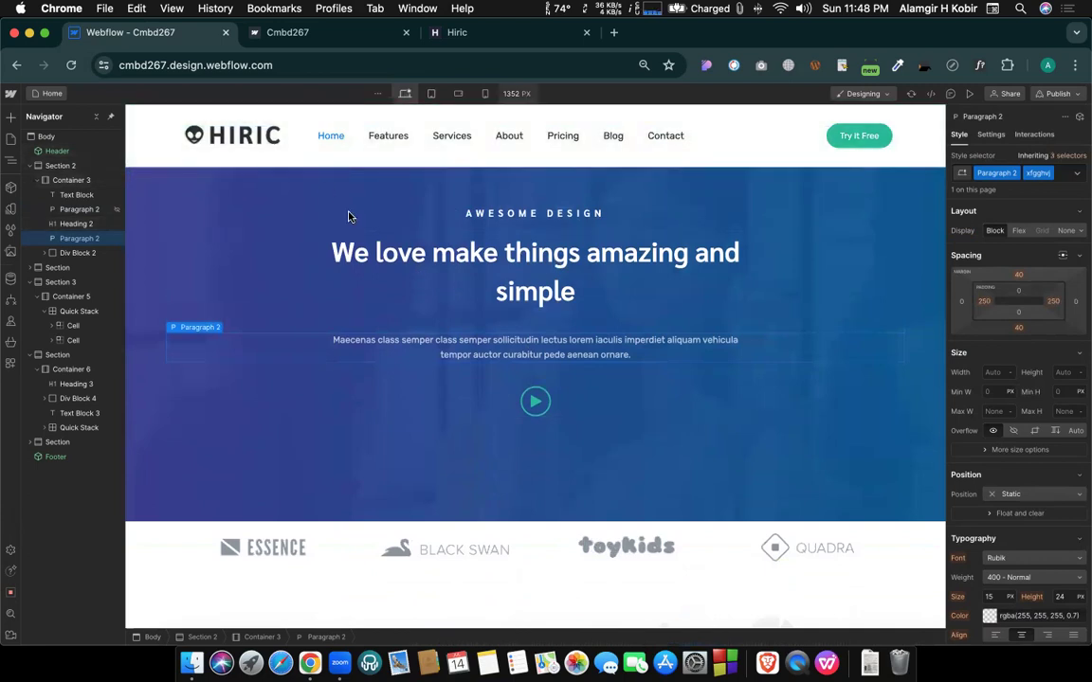
pyautogui.click(322, 183)
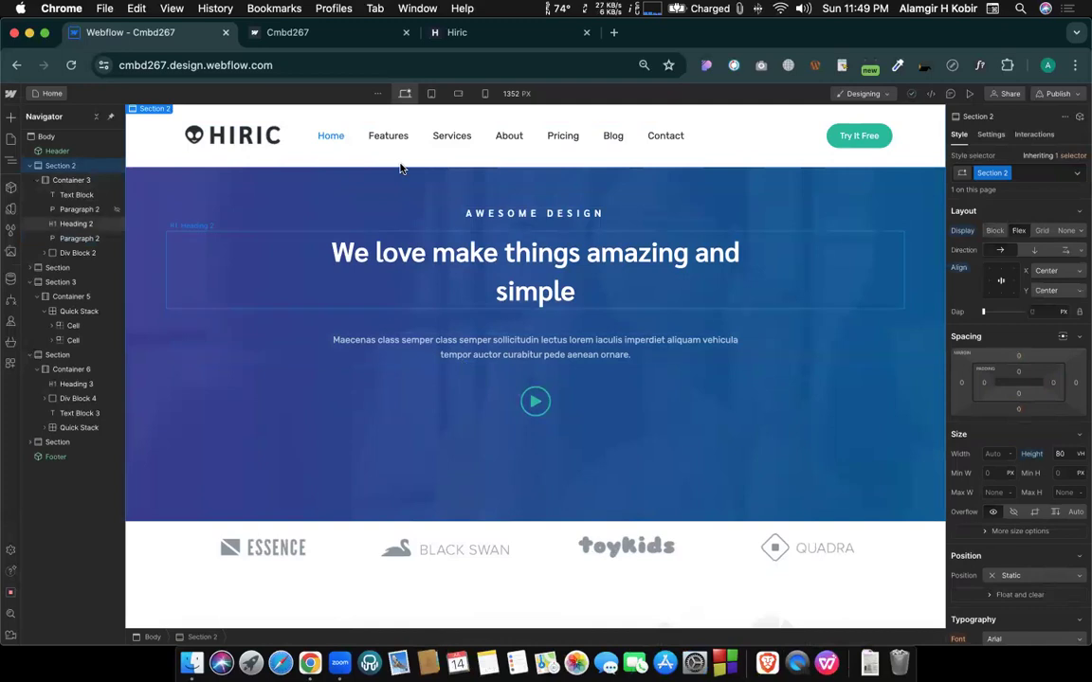
pyautogui.click(34, 97)
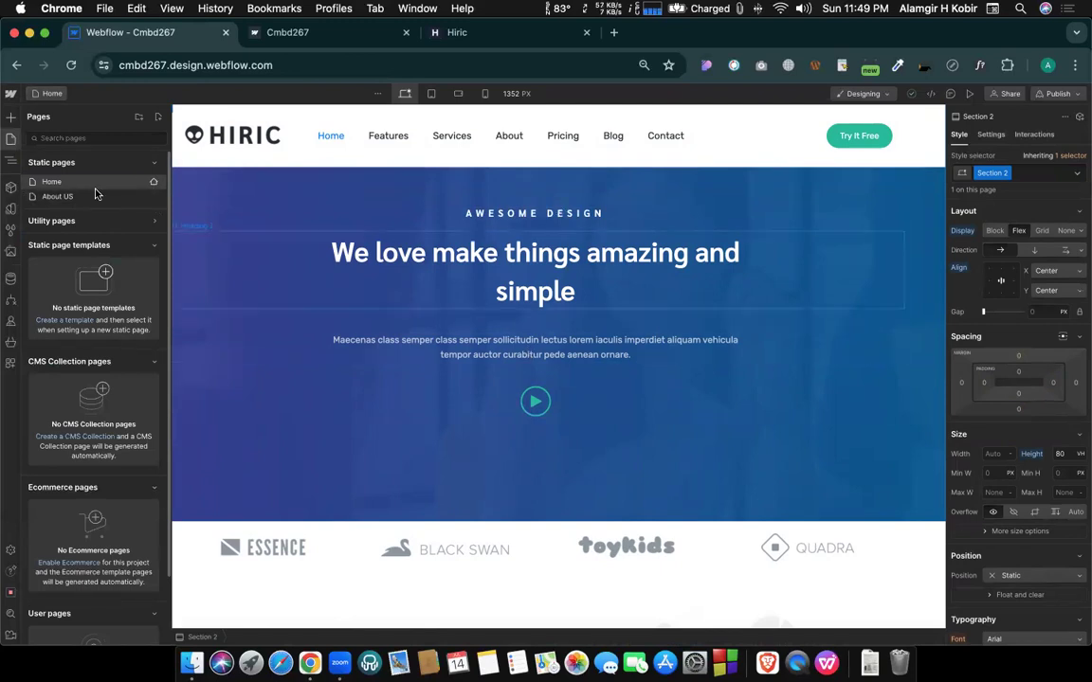
pyautogui.click(59, 181)
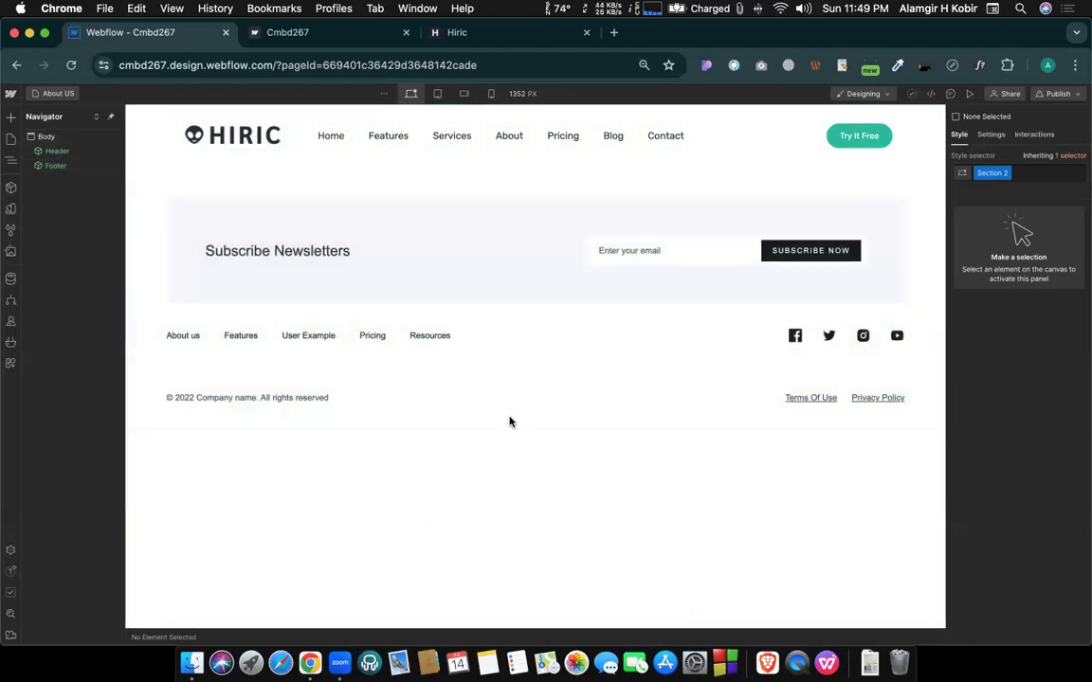
# Return to the Home page and switch to the browser tab with the Hiric reference site.
pyautogui.click(40, 92)
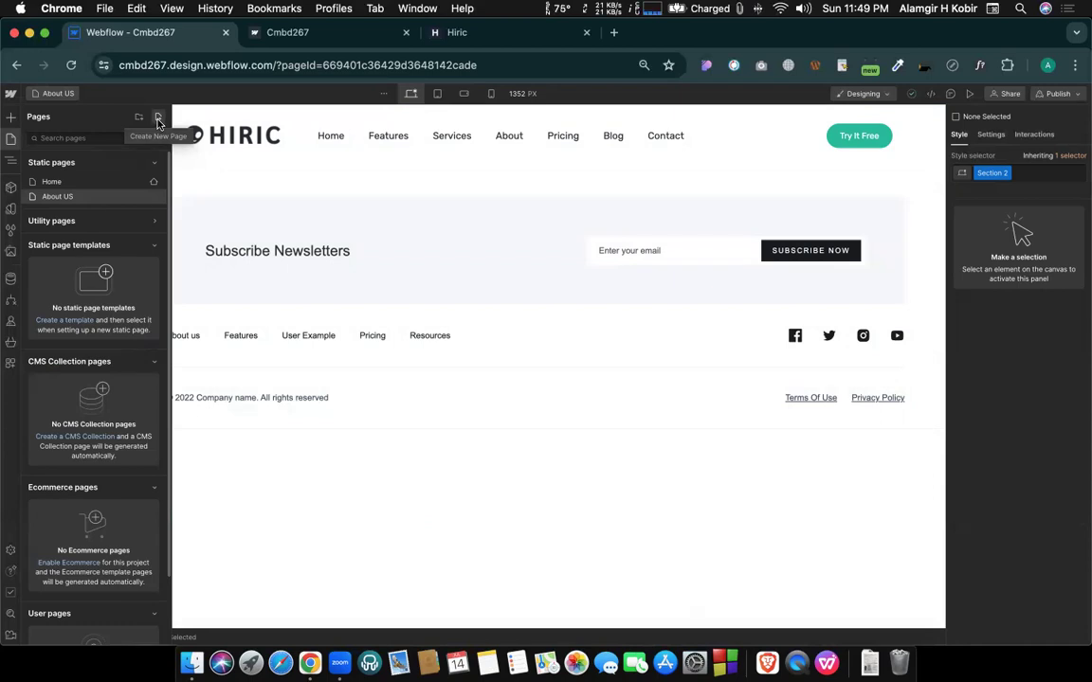
pyautogui.click(106, 182)
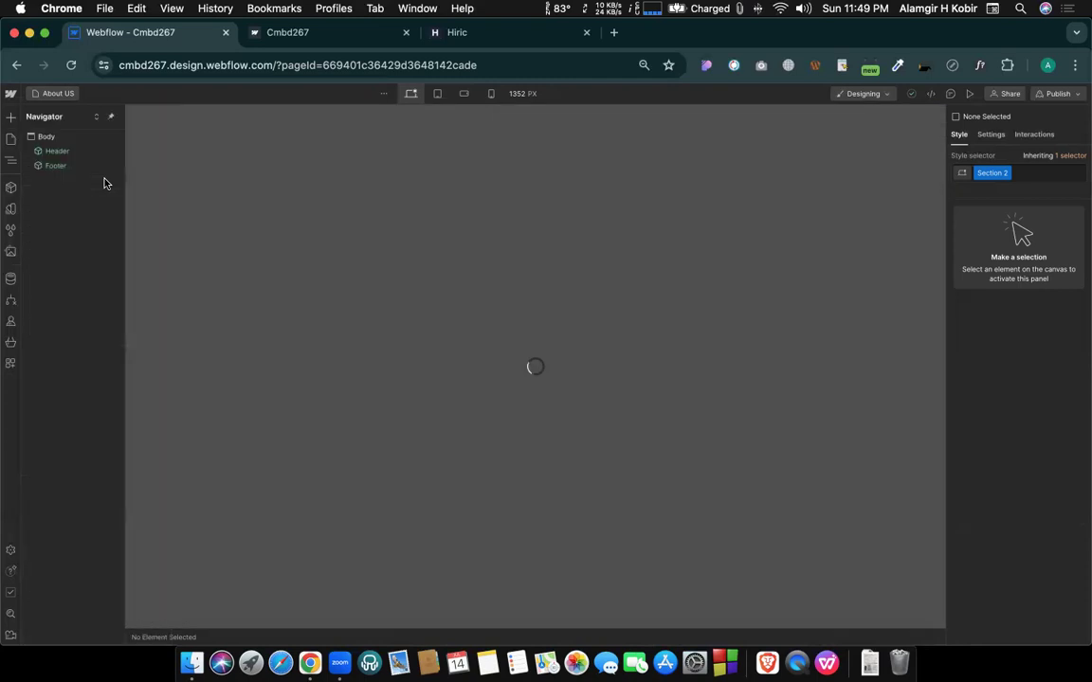
pyautogui.click(492, 39)
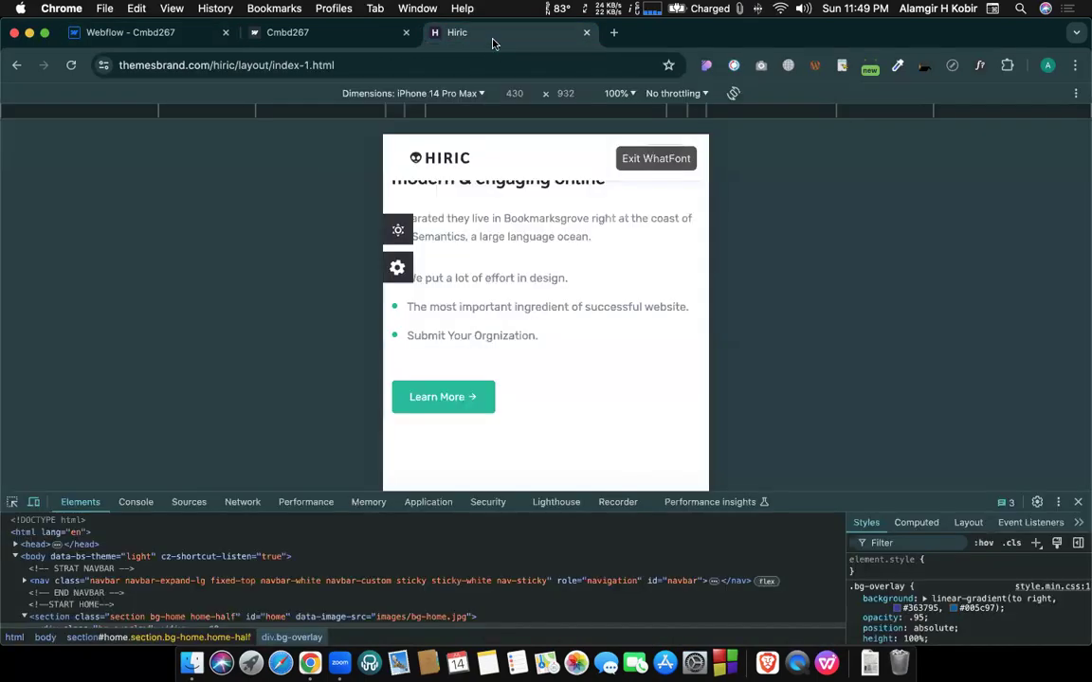
# Return the Hiric reference page to desktop width and examine its contact form and footer layout.
pyautogui.scroll(5, 482, 303)
pyautogui.scroll(-2, 481, 293)
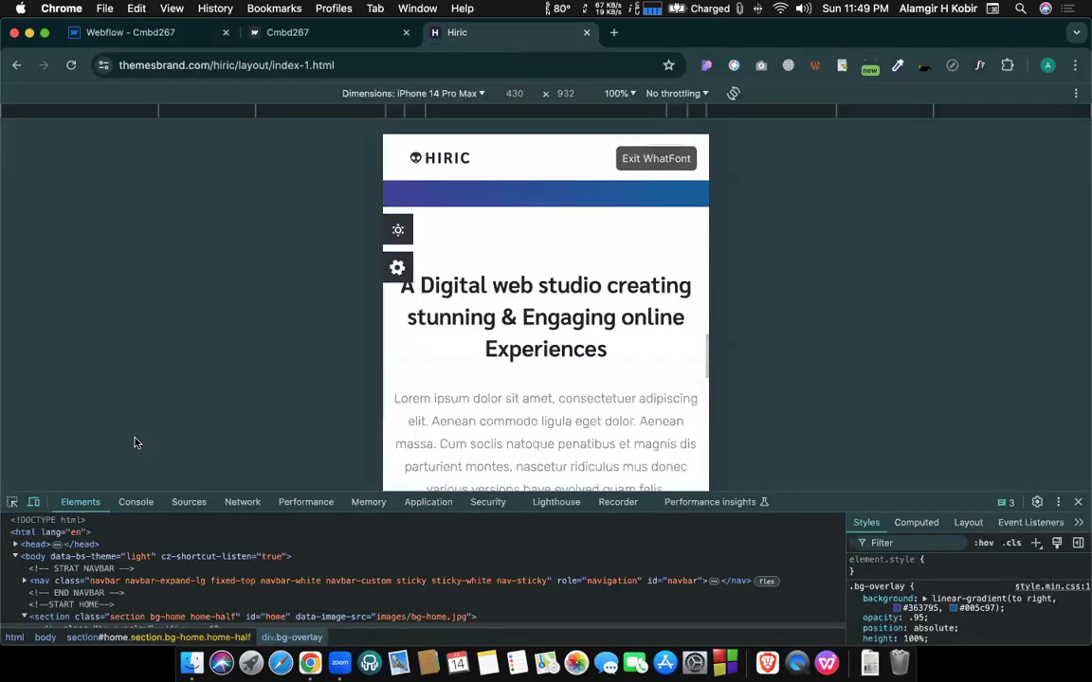
pyautogui.click(33, 503)
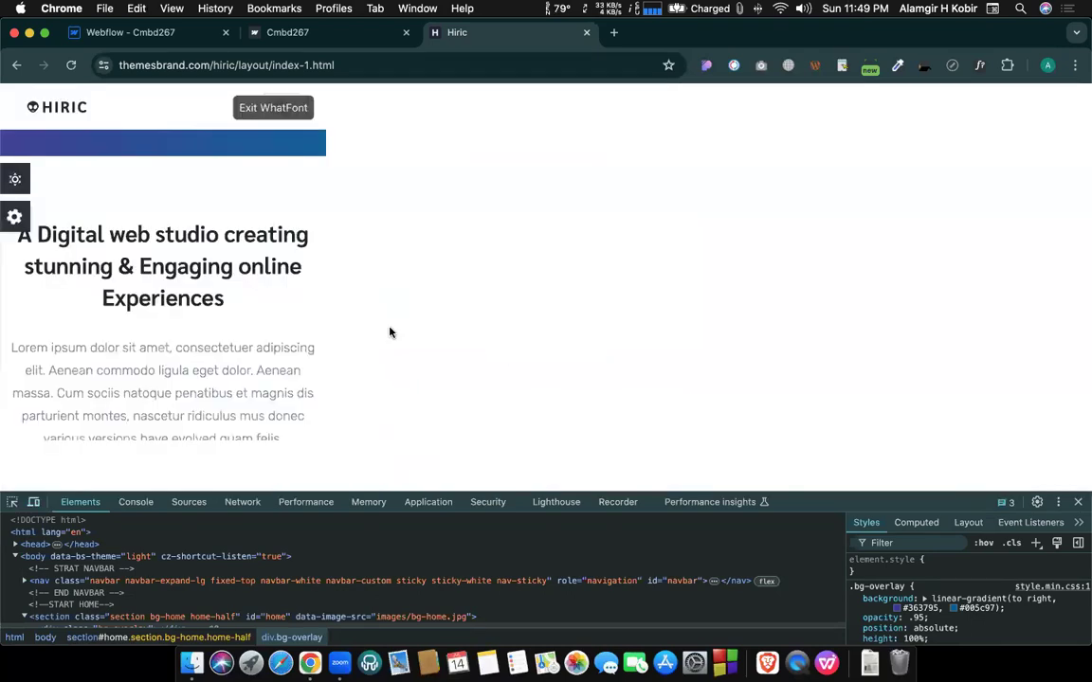
pyautogui.scroll(-10, 389, 330)
pyautogui.scroll(-3, 389, 332)
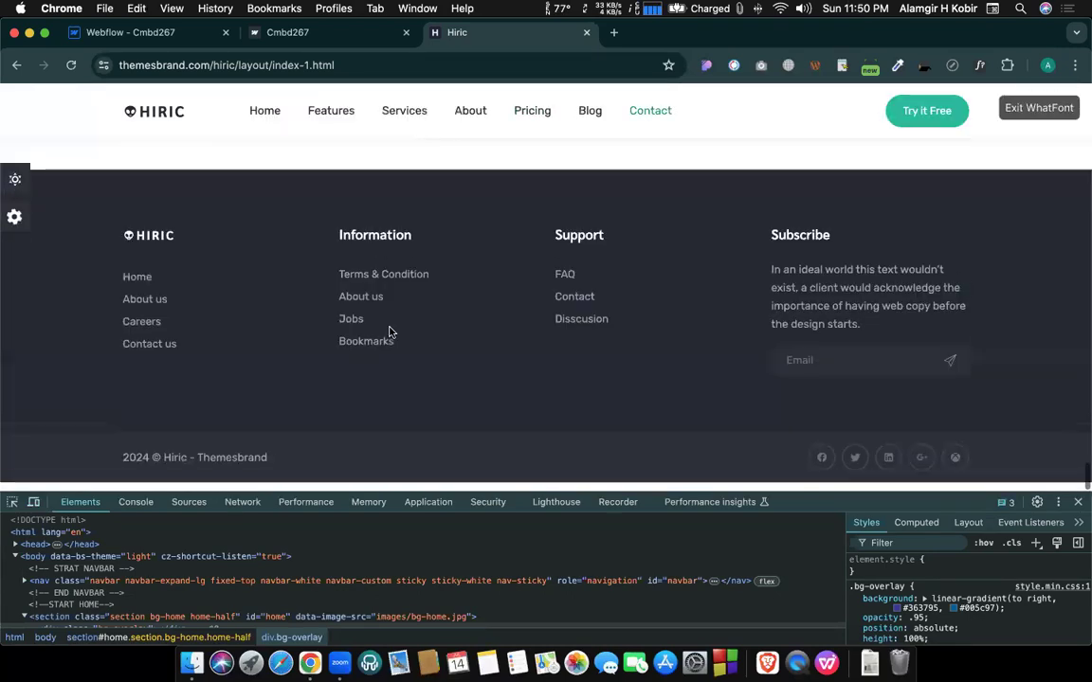
pyautogui.scroll(5, 390, 330)
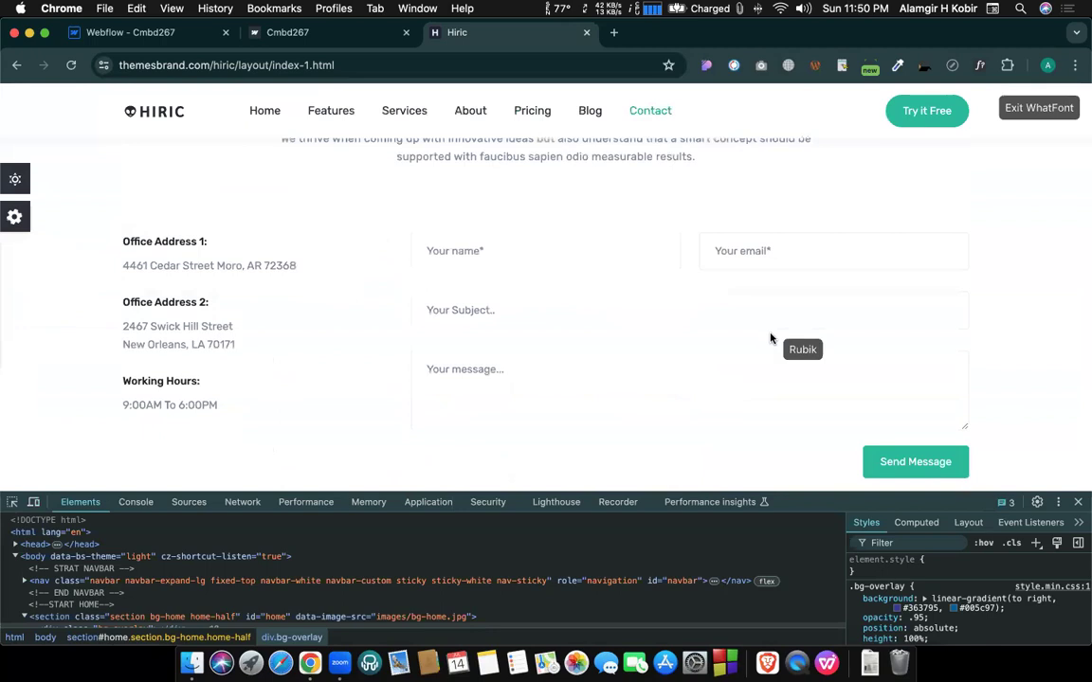
pyautogui.scroll(-1, 756, 373)
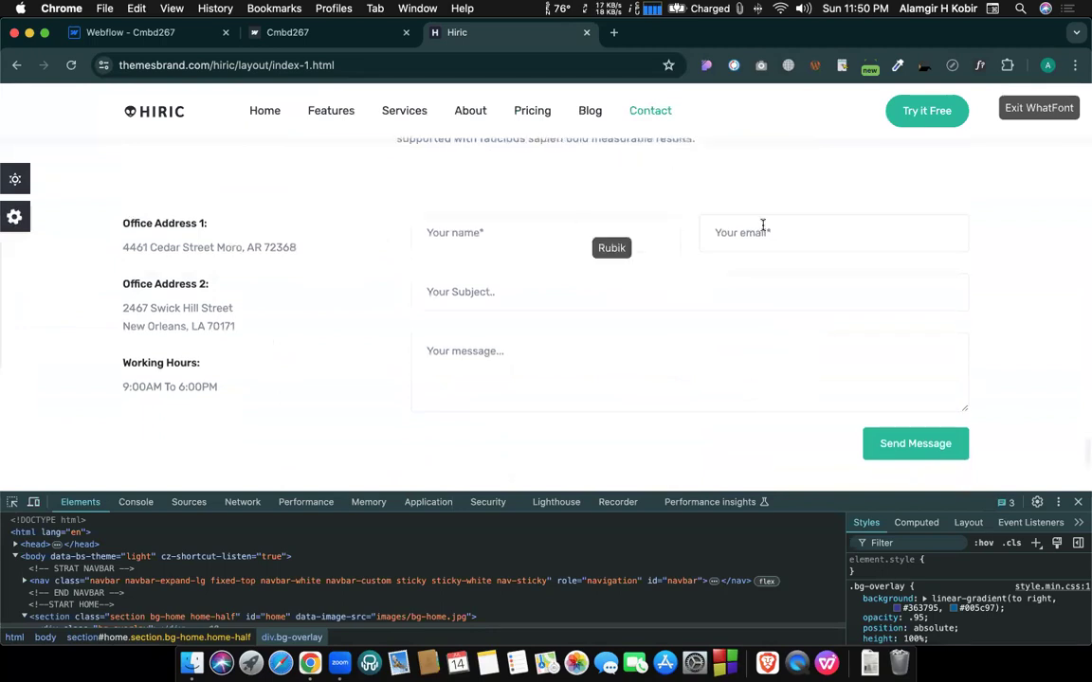
# Compare the end of the Webflow Home page with the reference site's contact form and Subscribe footer.
pyautogui.click(159, 38)
pyautogui.scroll(-10, 541, 287)
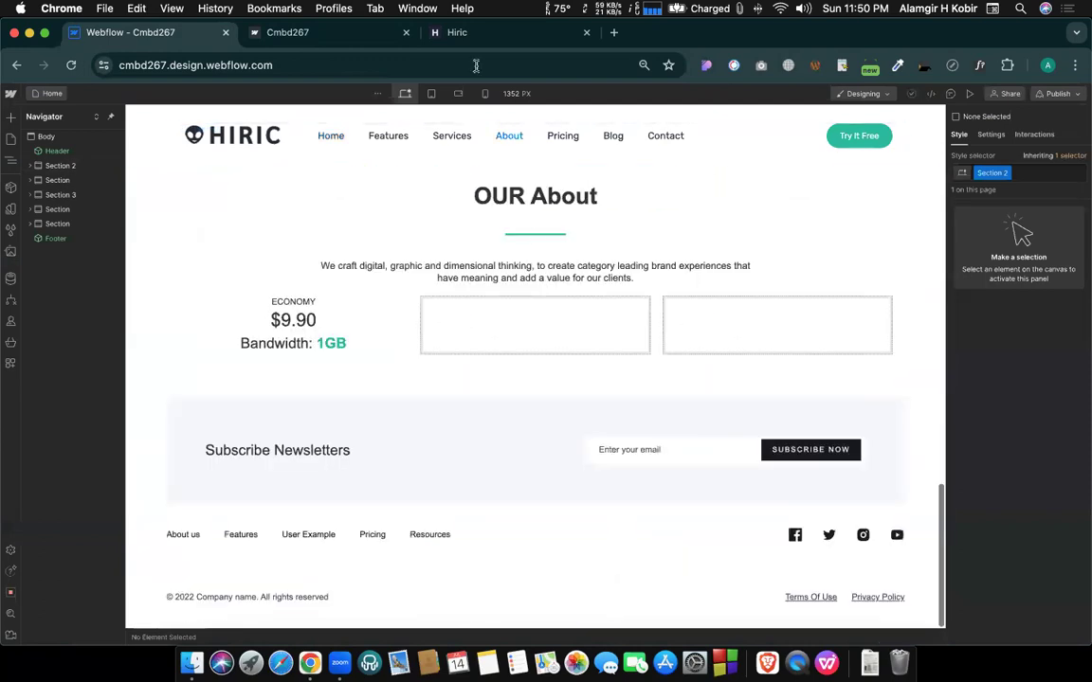
pyautogui.click(462, 34)
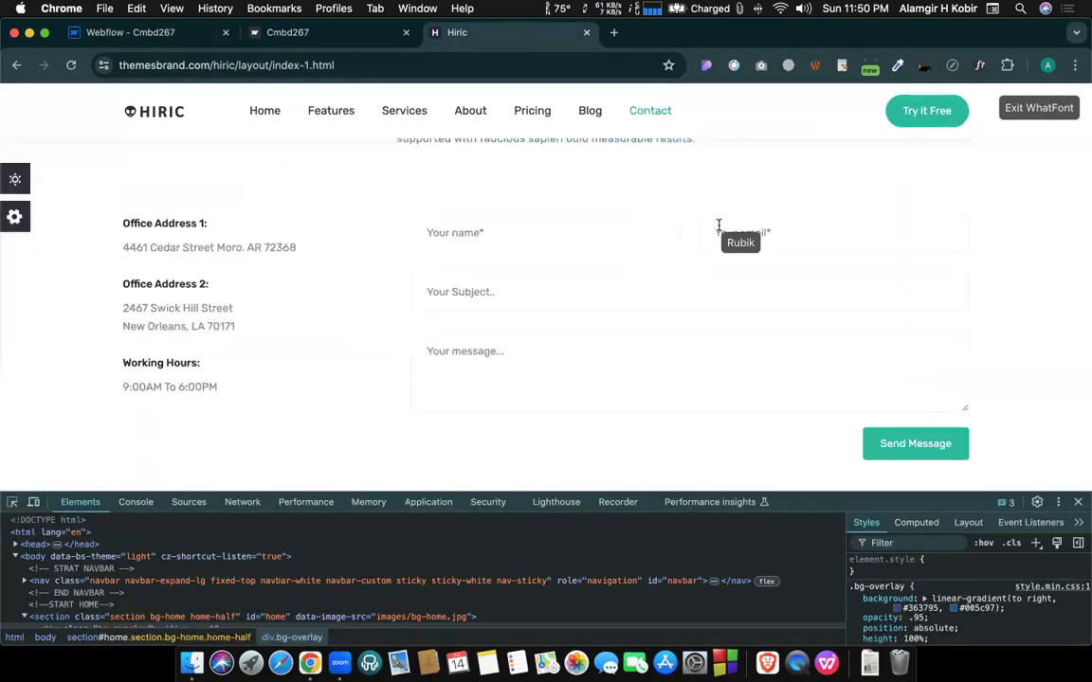
pyautogui.scroll(-4, 726, 273)
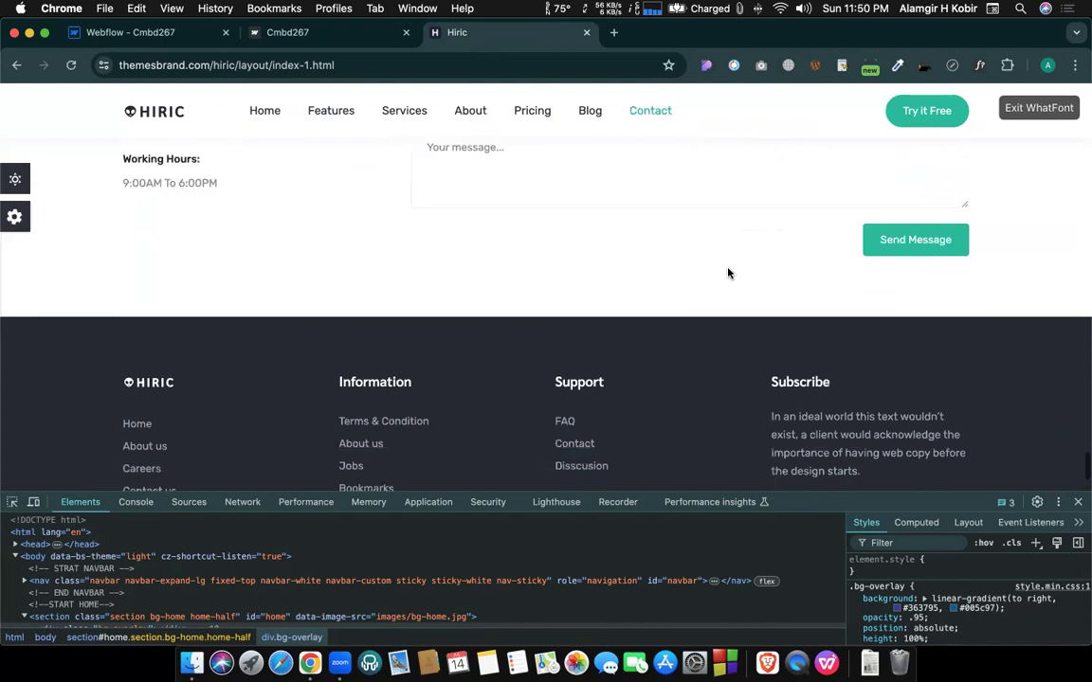
pyautogui.scroll(3, 726, 273)
pyautogui.scroll(-5, 728, 271)
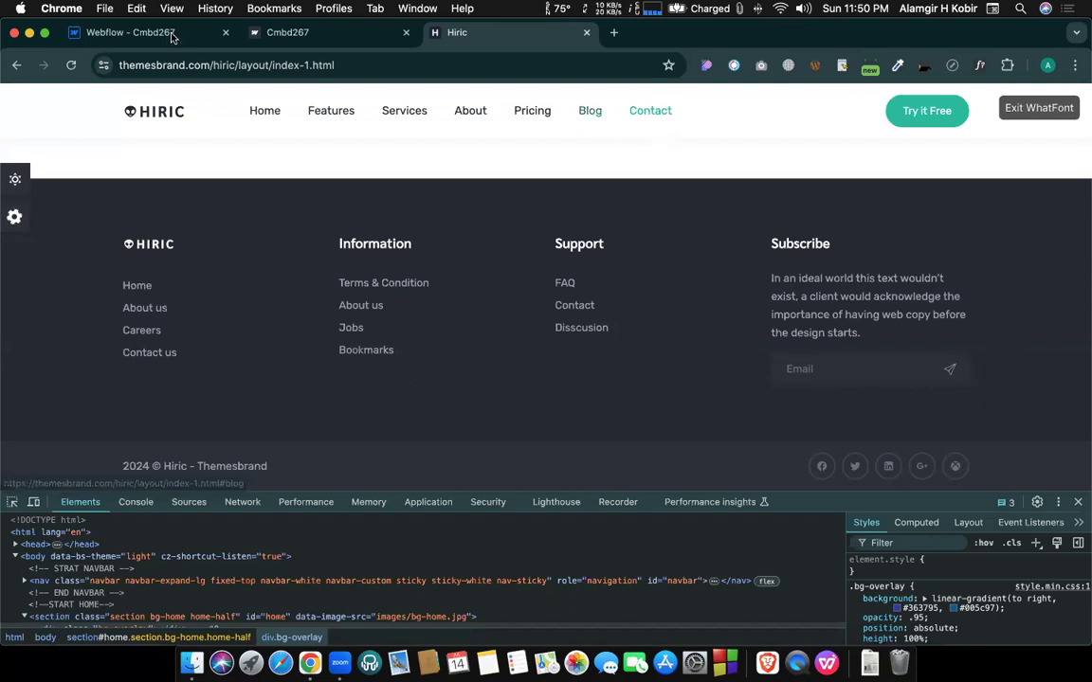
# In the Webflow designer, add a Form Block to the quick stack's middle cell under OUR About and set its width to 100%.
pyautogui.click(142, 34)
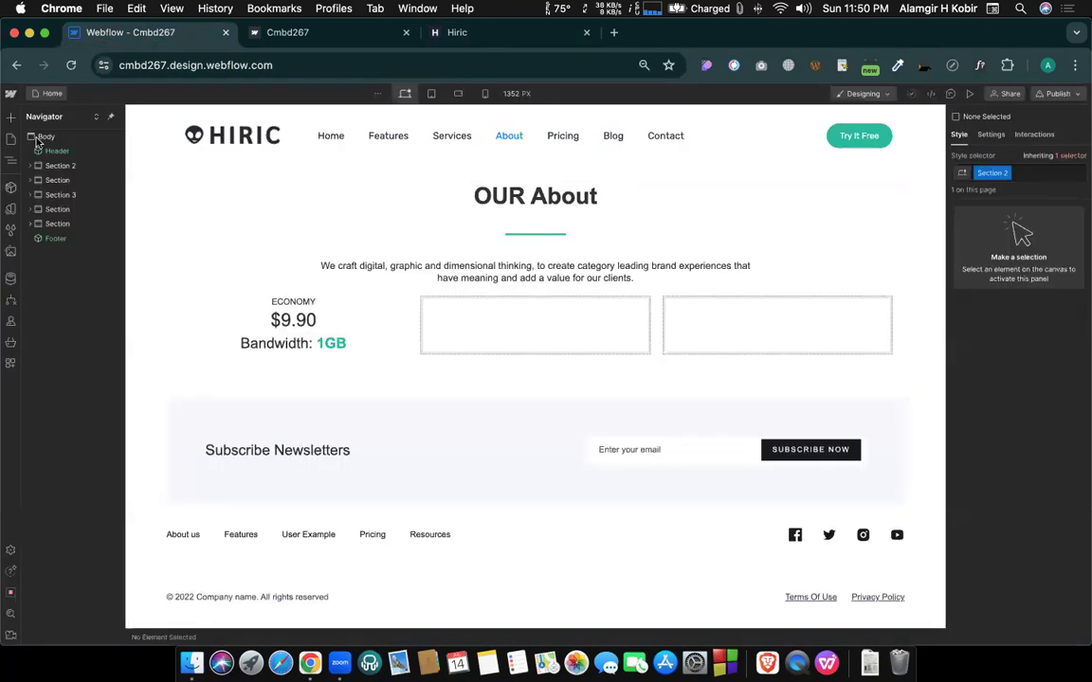
pyautogui.click(10, 118)
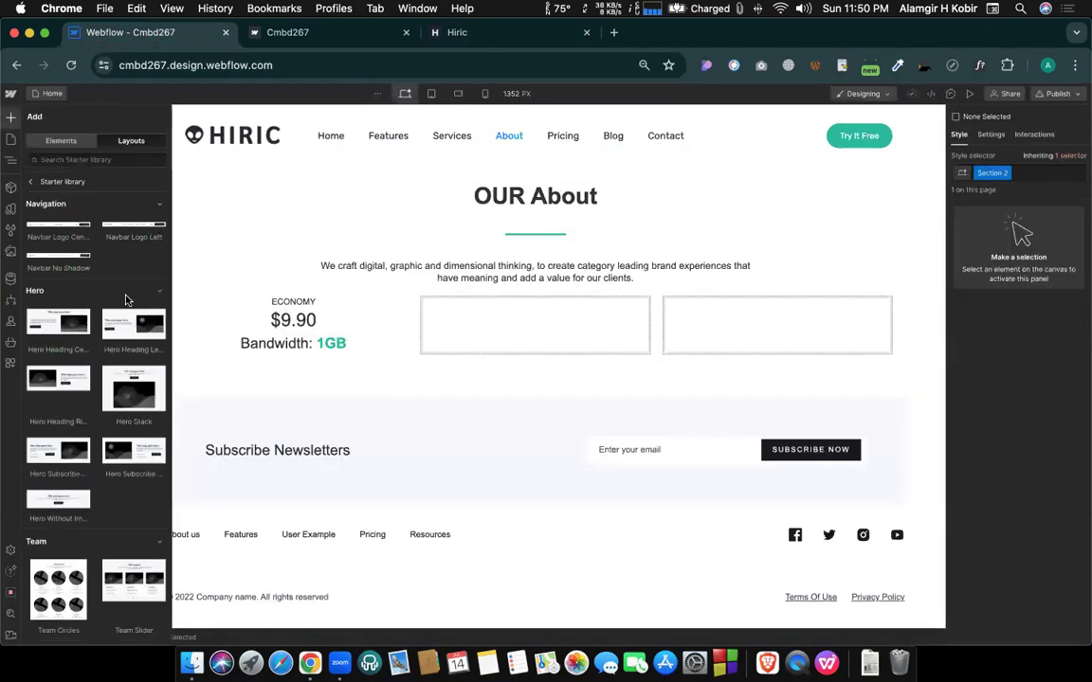
pyautogui.click(49, 142)
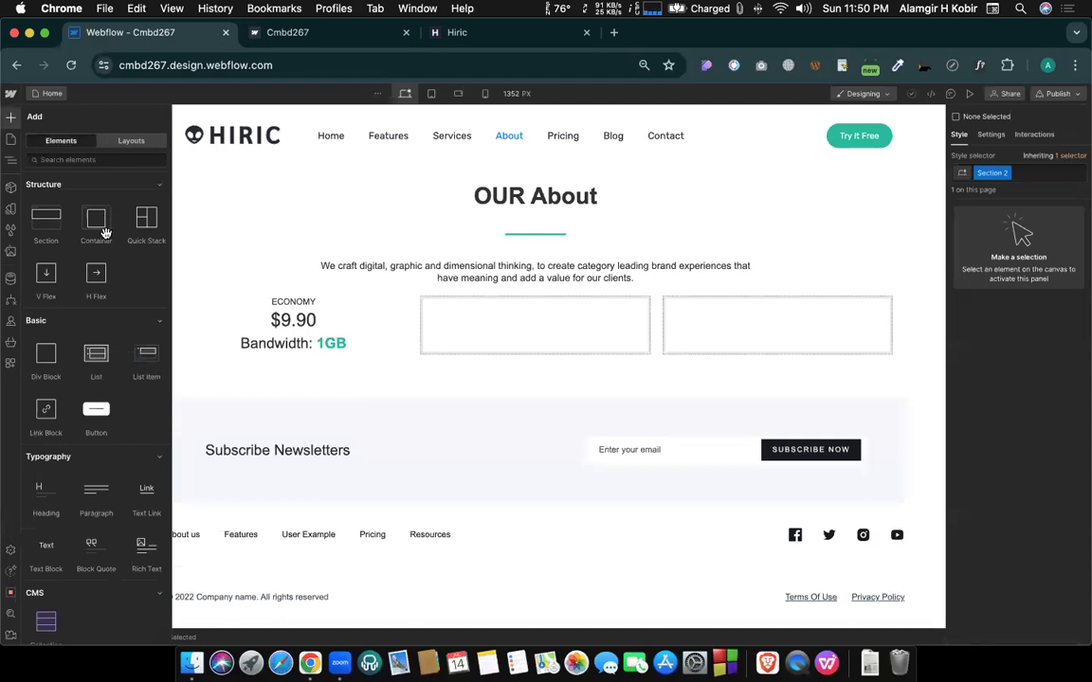
pyautogui.scroll(-10, 113, 380)
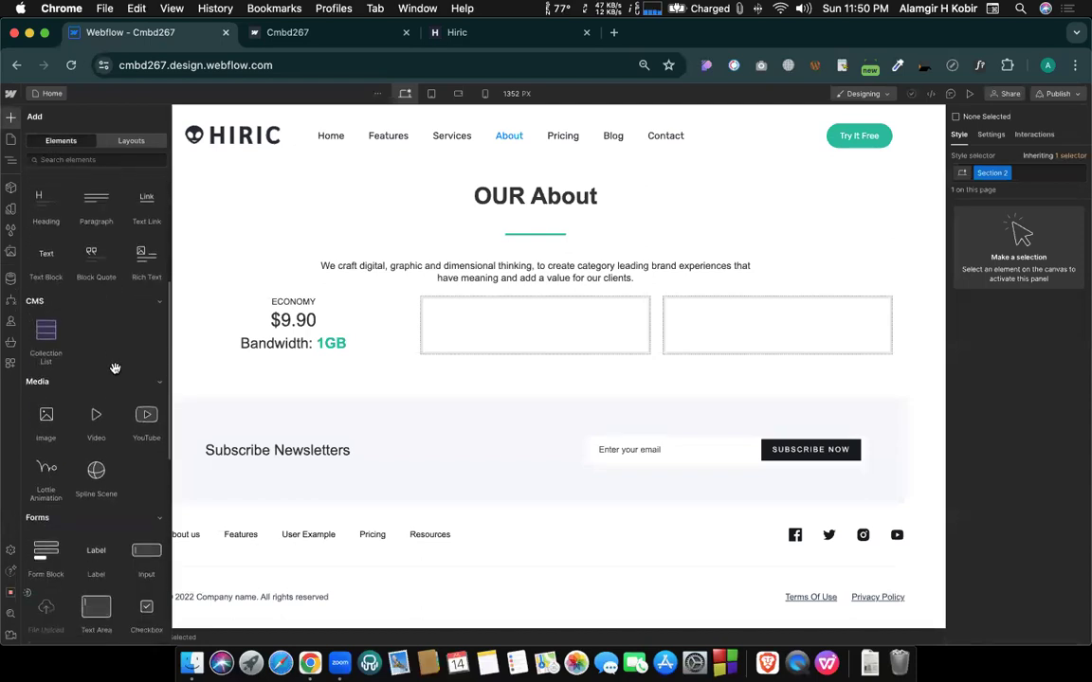
pyautogui.scroll(-2, 113, 370)
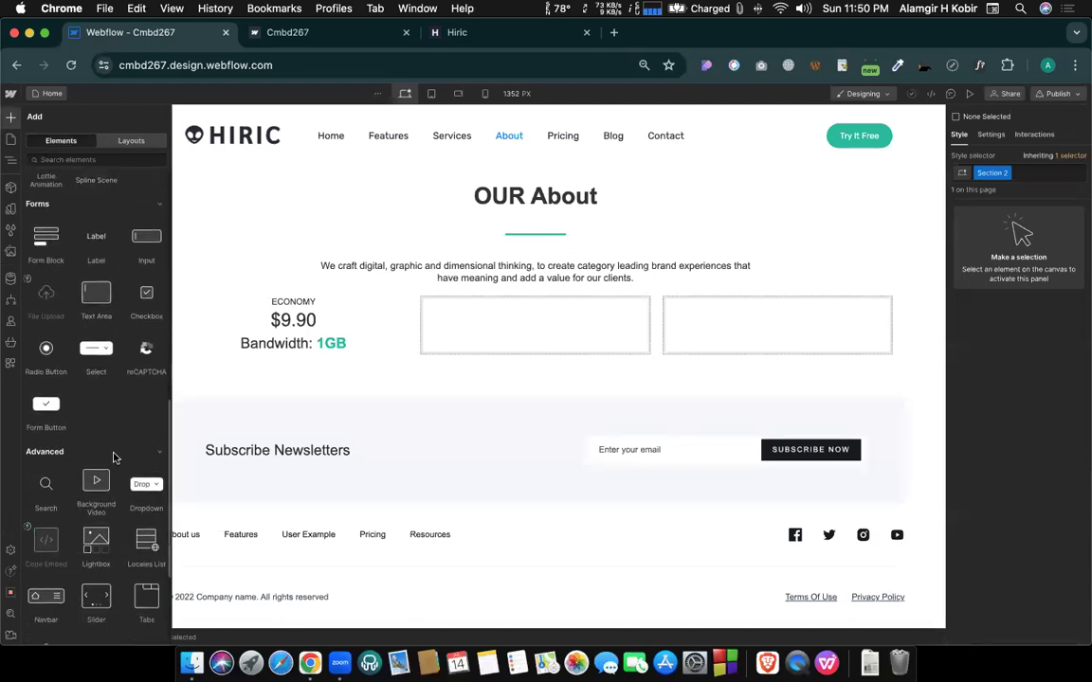
pyautogui.moveTo(36, 228); pyautogui.dragTo(475, 315)
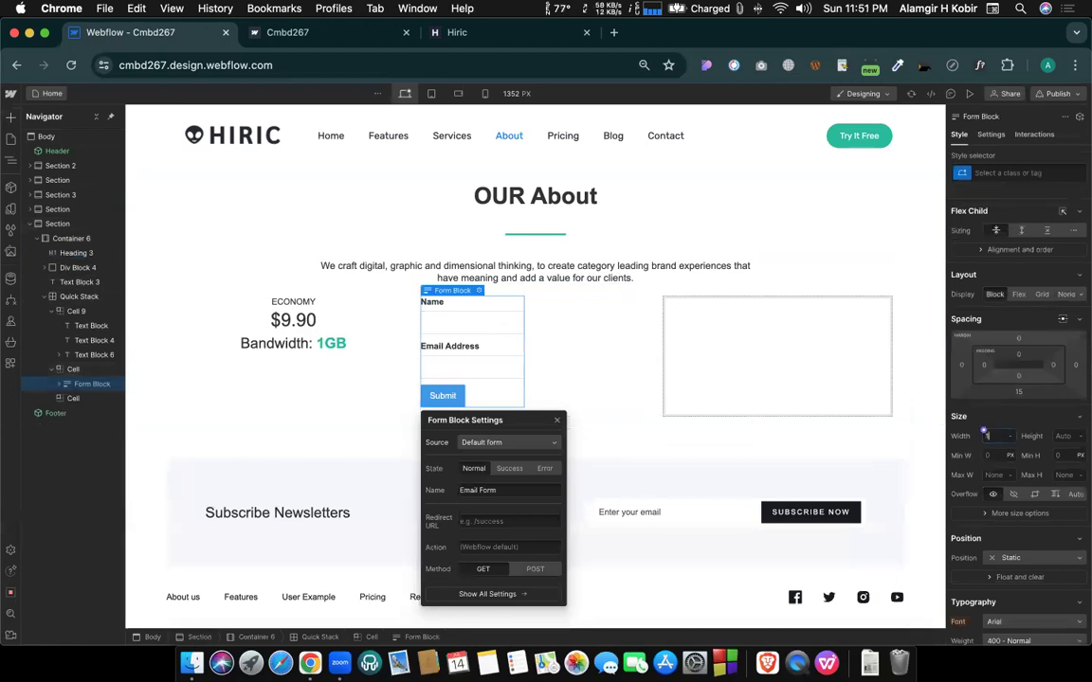
pyautogui.press('Return')
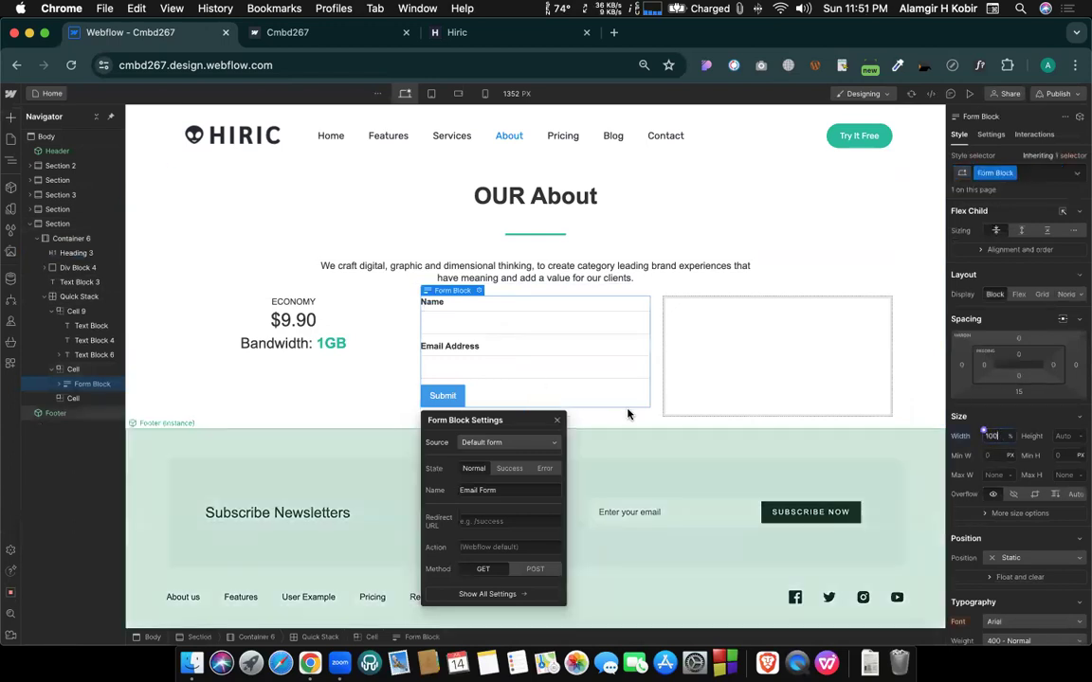
# Delete the Name label and its text field from the new form.
pyautogui.click(471, 349)
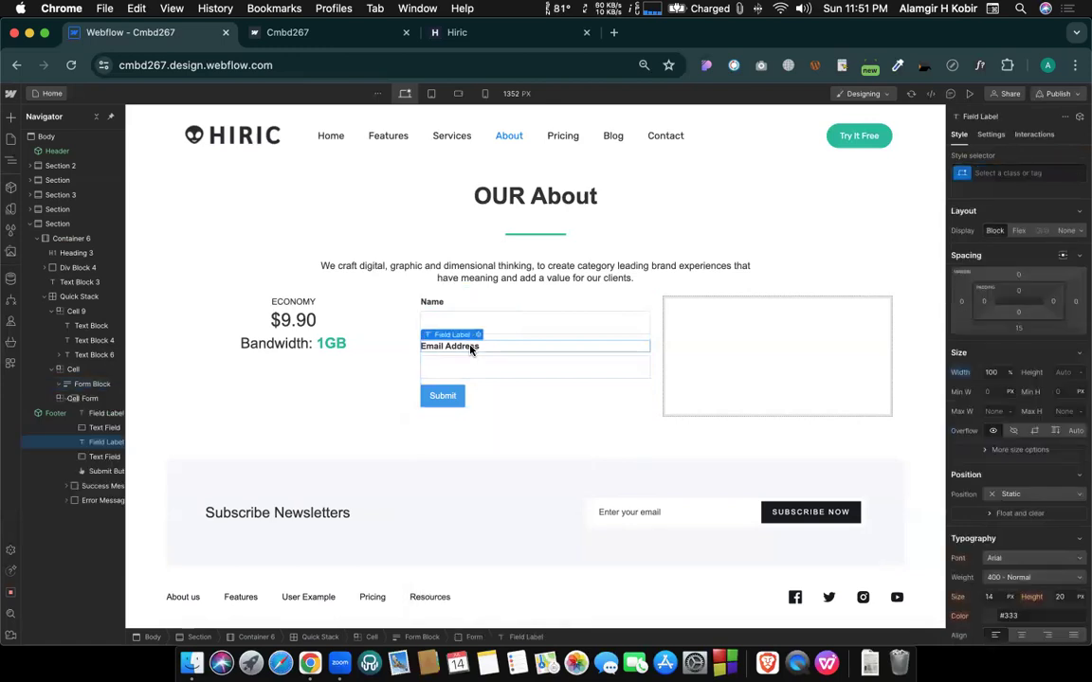
pyautogui.click(428, 305)
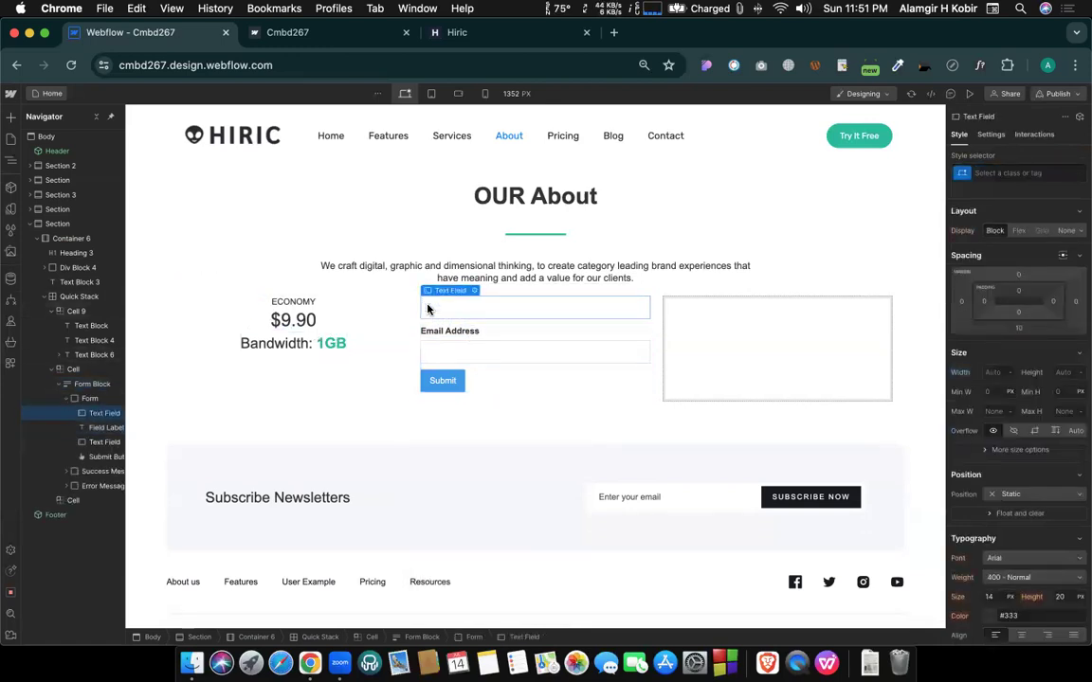
pyautogui.press('Delete')
pyautogui.press('Delete')
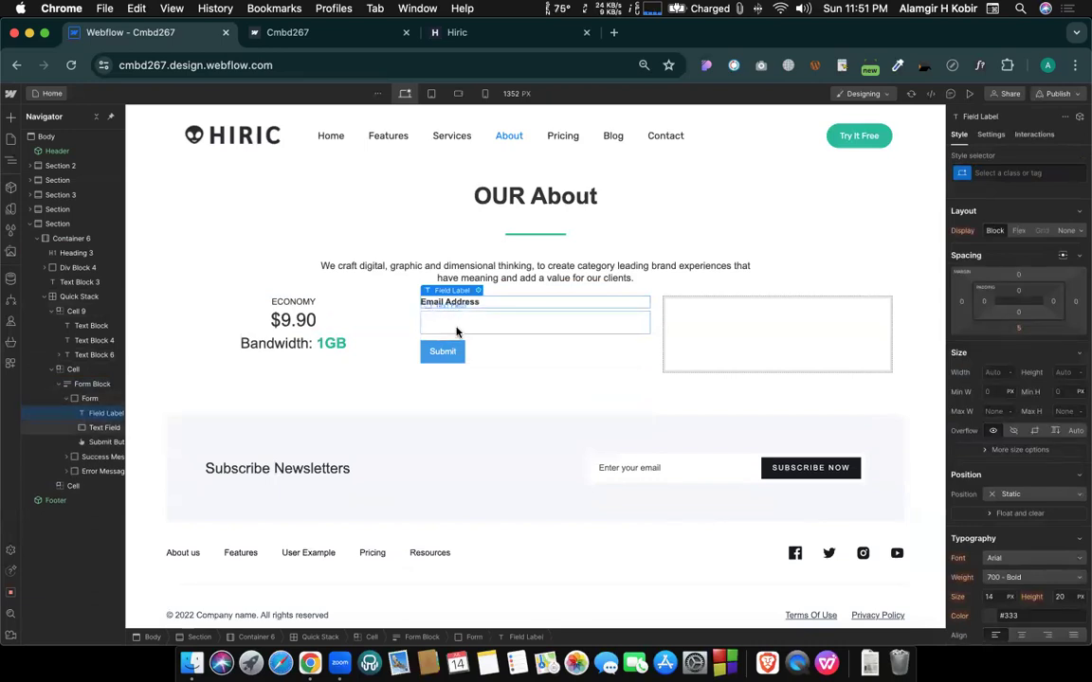
# Set the remaining text field's placeholder to Email and delete the Email Address label above it.
pyautogui.click(458, 325)
pyautogui.click(473, 307)
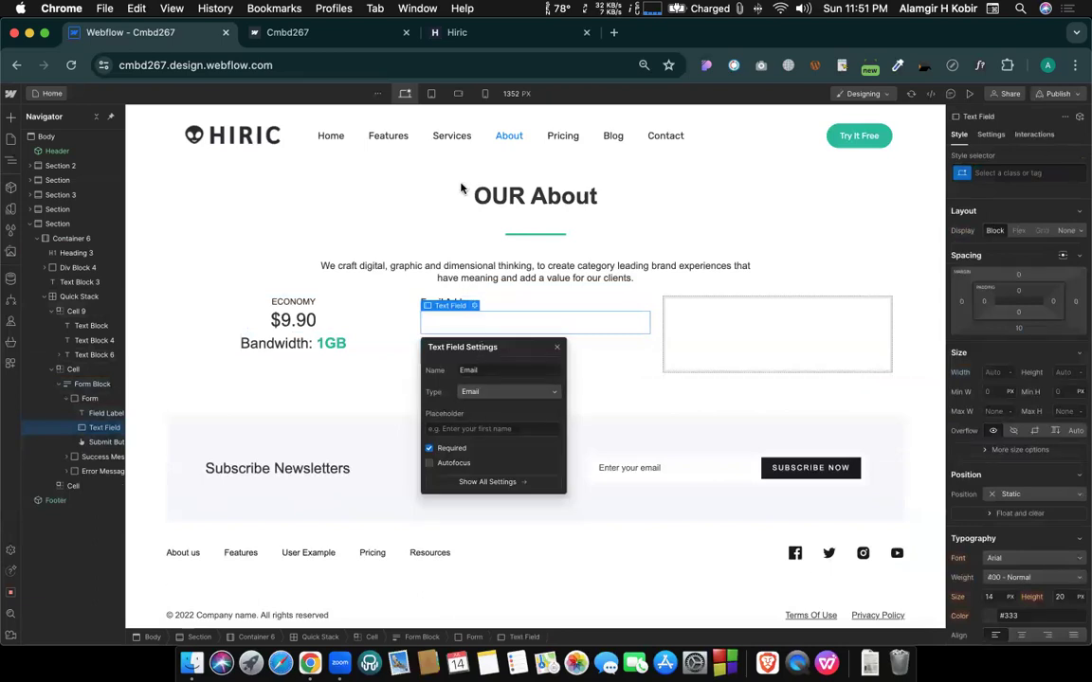
pyautogui.click(471, 430)
pyautogui.write('Email')
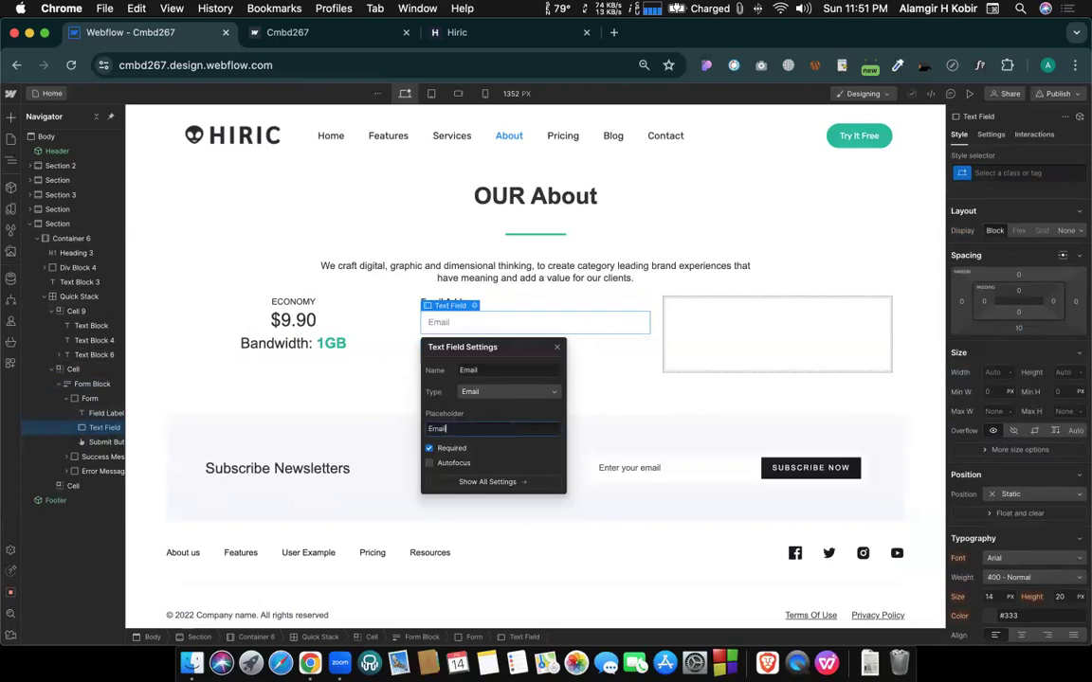
pyautogui.click(556, 346)
pyautogui.click(470, 302)
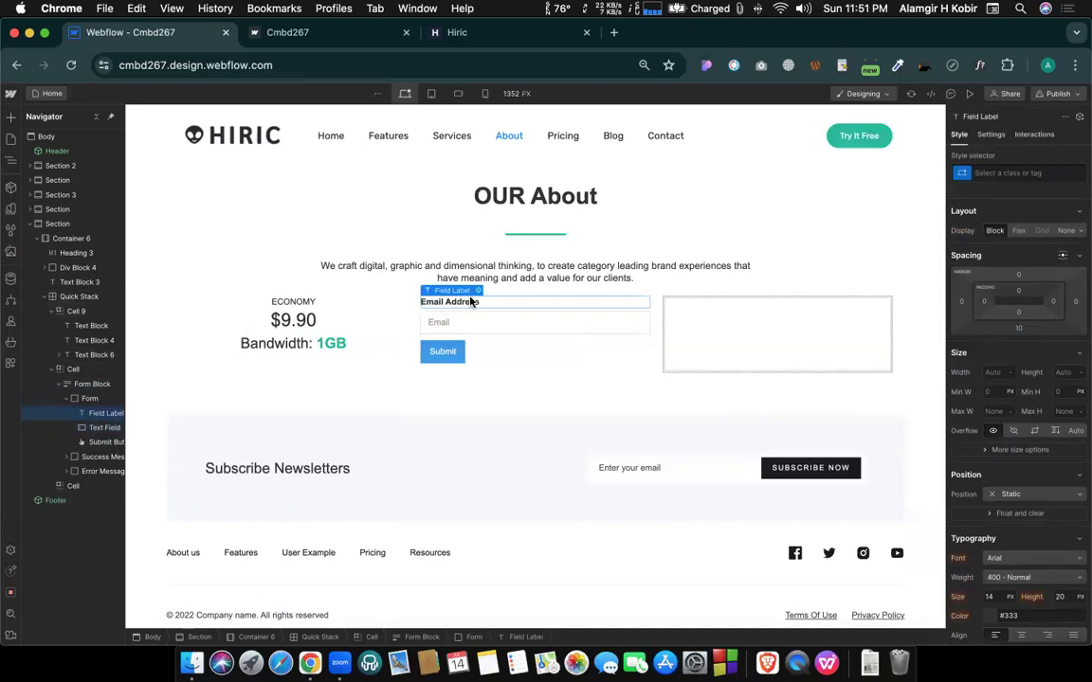
pyautogui.press('Delete')
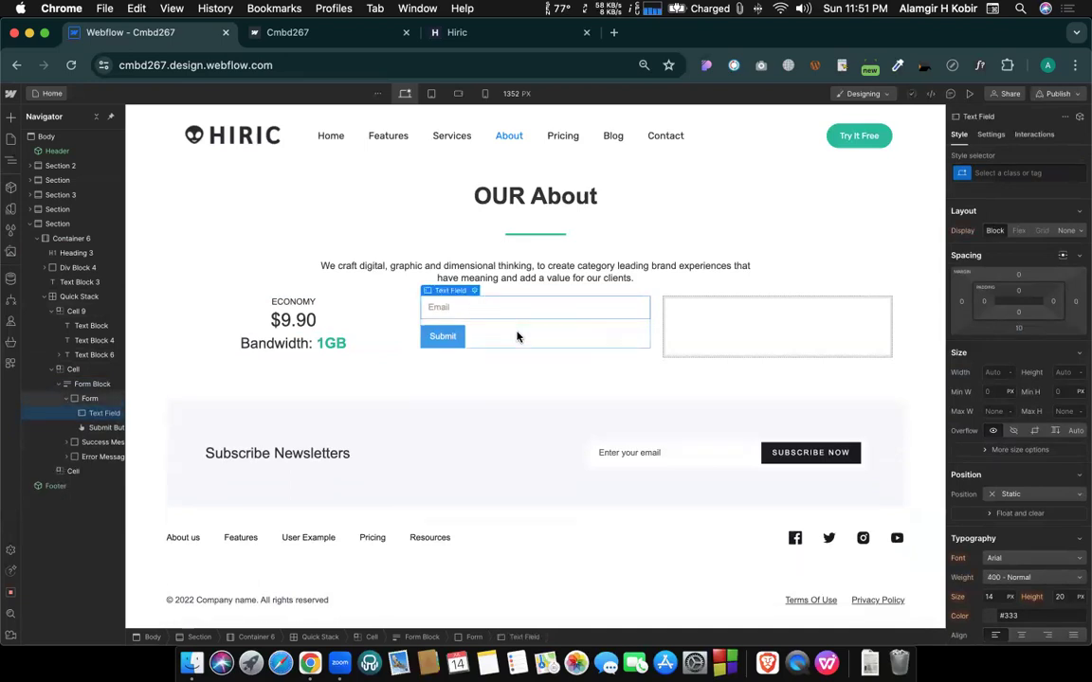
# Set the form's display to Flex with its items aligned left horizontally and centred vertically.
pyautogui.click(517, 336)
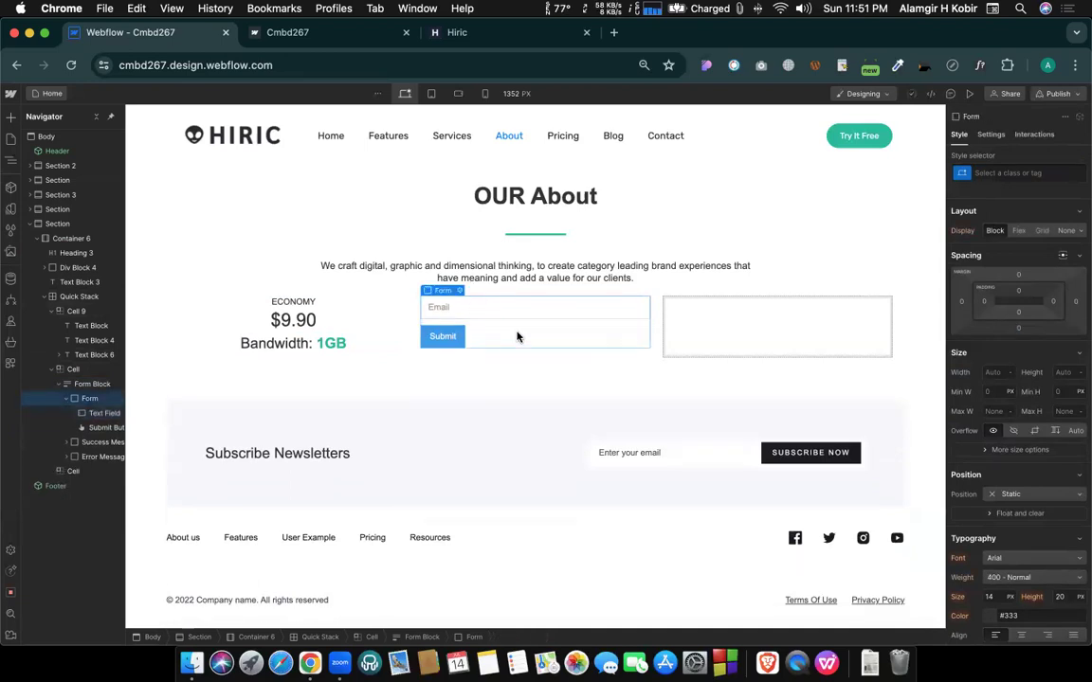
pyautogui.click(1018, 231)
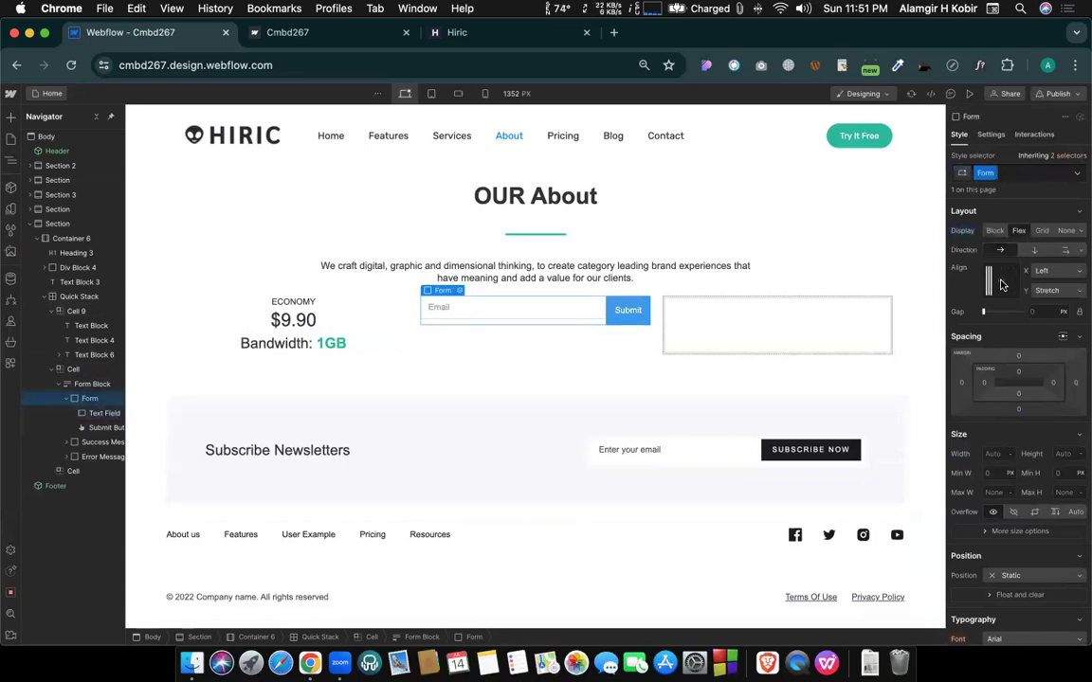
pyautogui.click(987, 282)
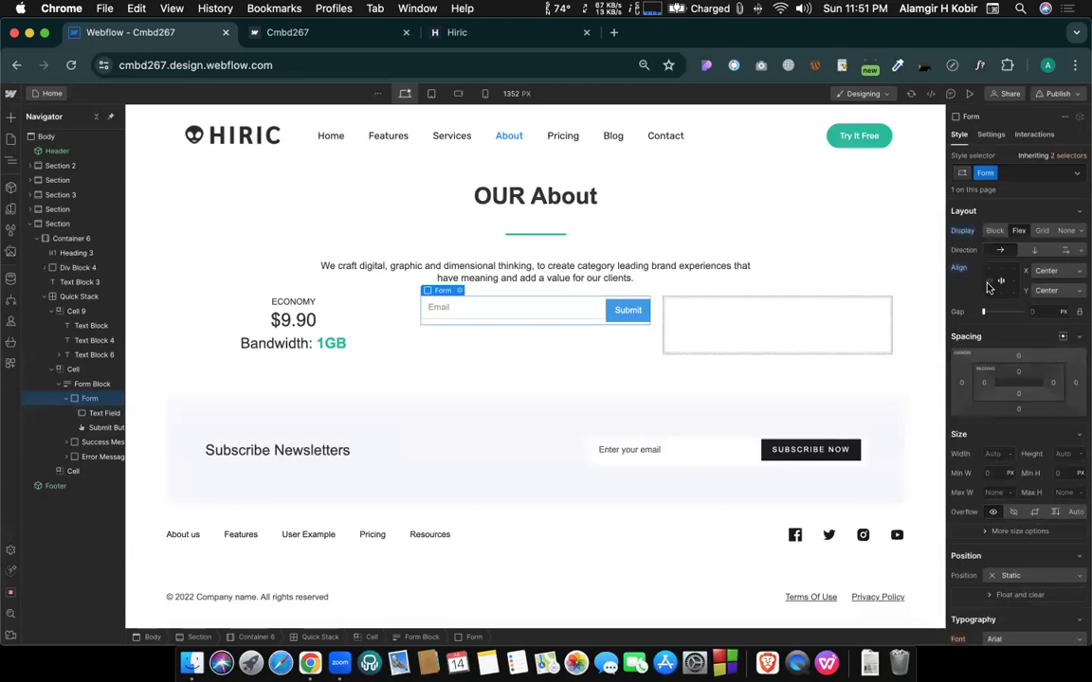
pyautogui.click(988, 282)
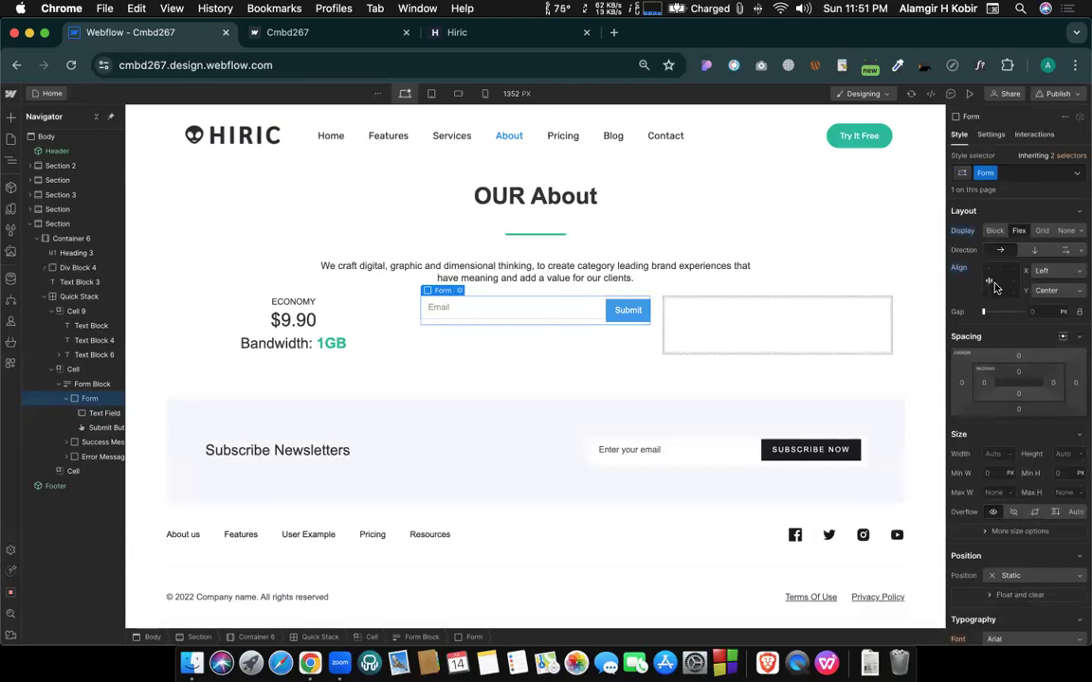
# Set the email text field's bottom margin to 0 px.
pyautogui.click(545, 319)
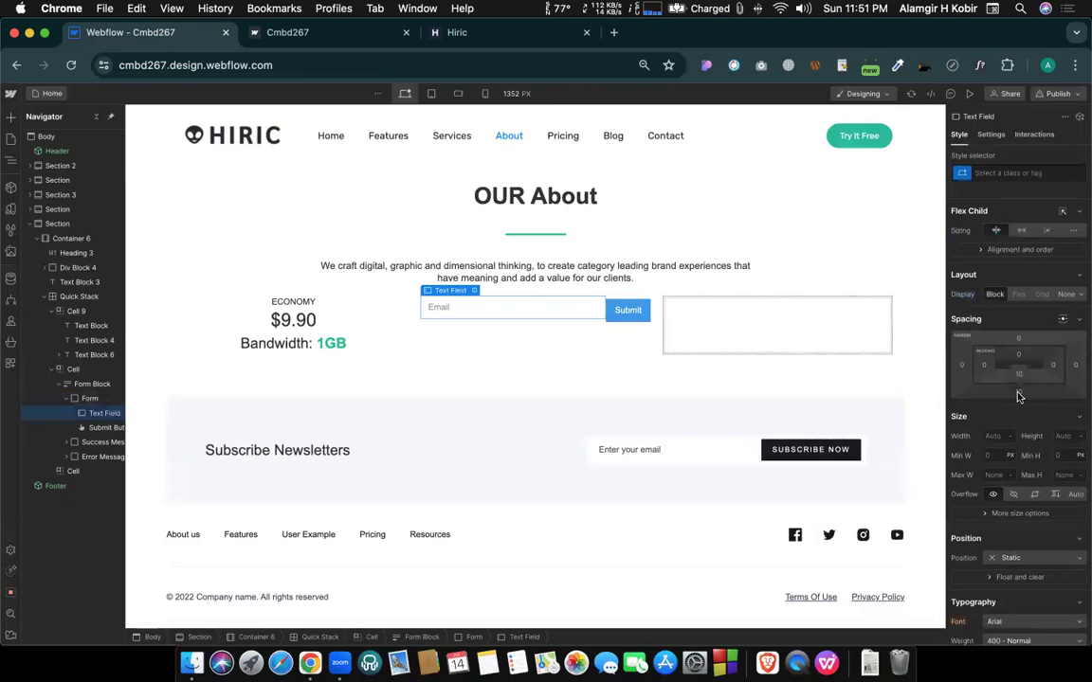
pyautogui.click(1018, 376)
pyautogui.click(999, 434)
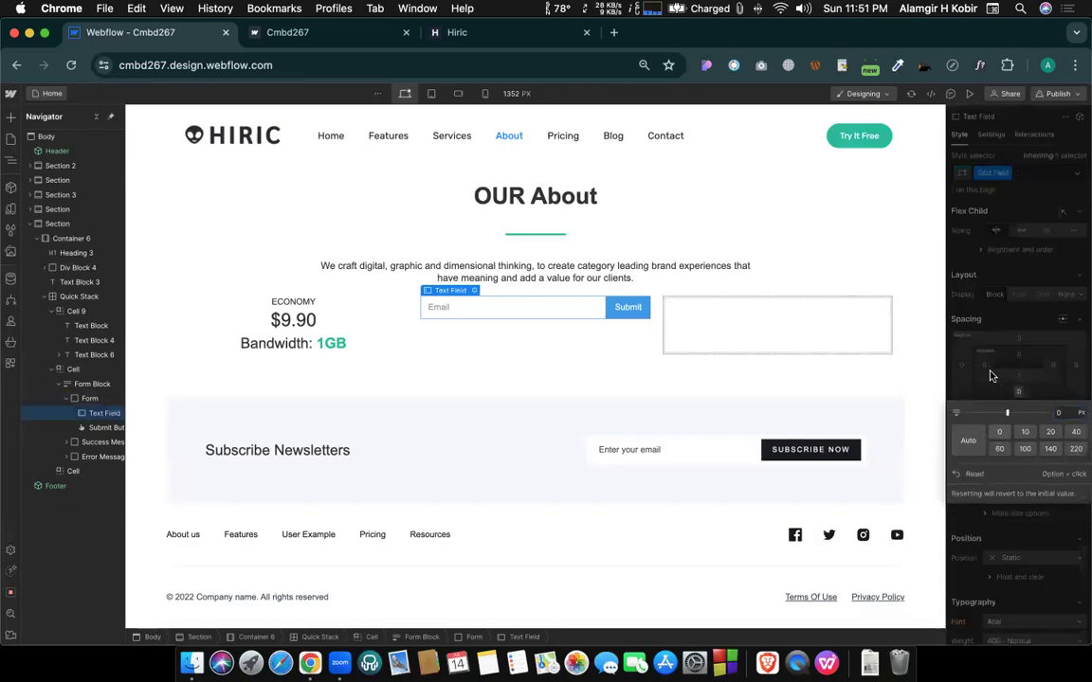
pyautogui.click(991, 376)
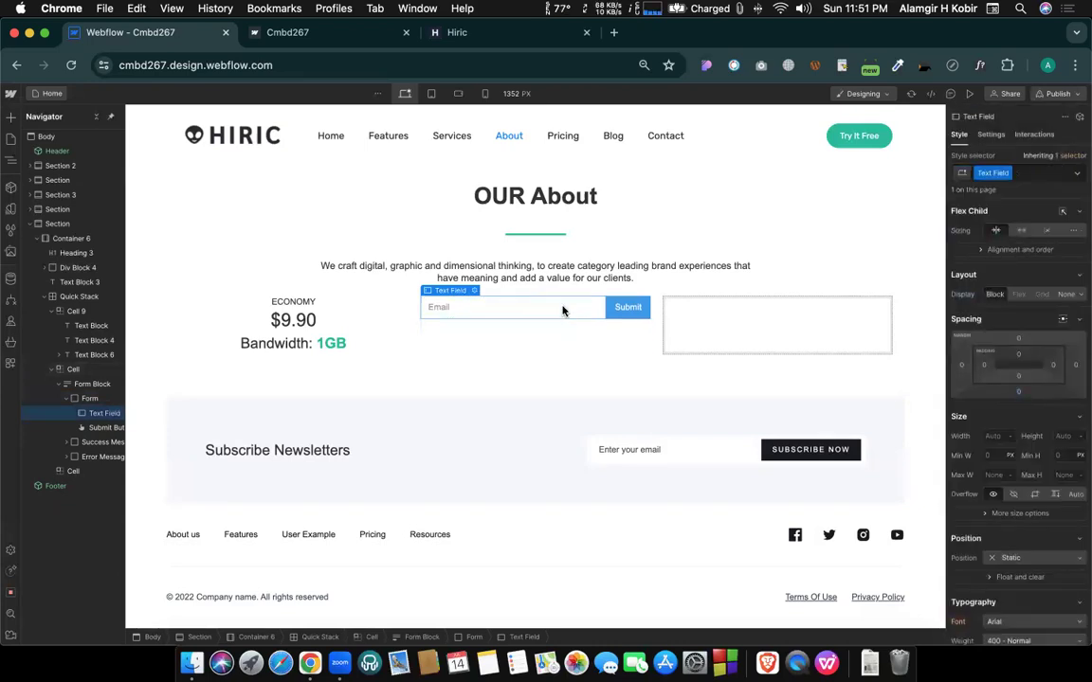
# Open the site's font settings from the Submit button's font choices, and return to the designer.
pyautogui.click(609, 311)
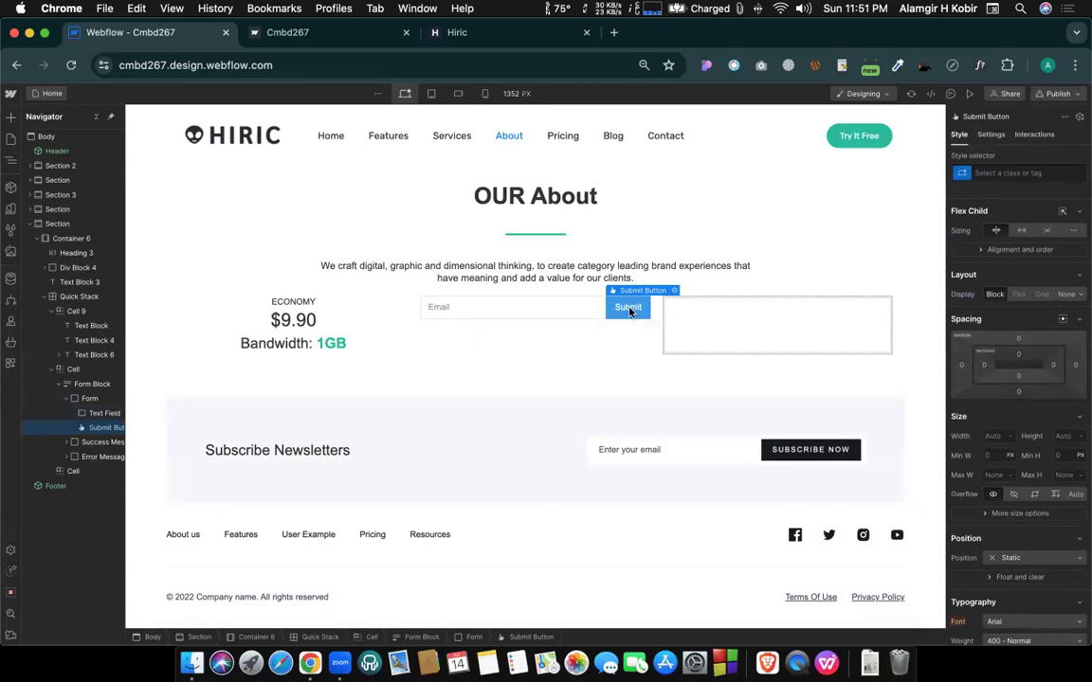
pyautogui.scroll(-5, 1022, 408)
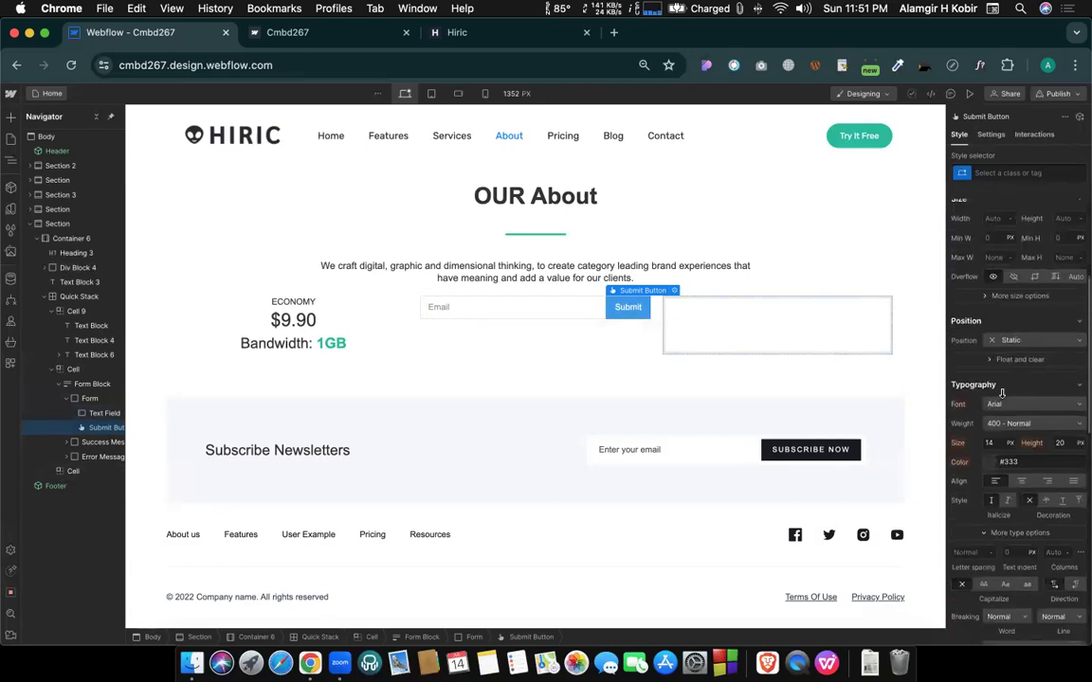
pyautogui.click(1022, 406)
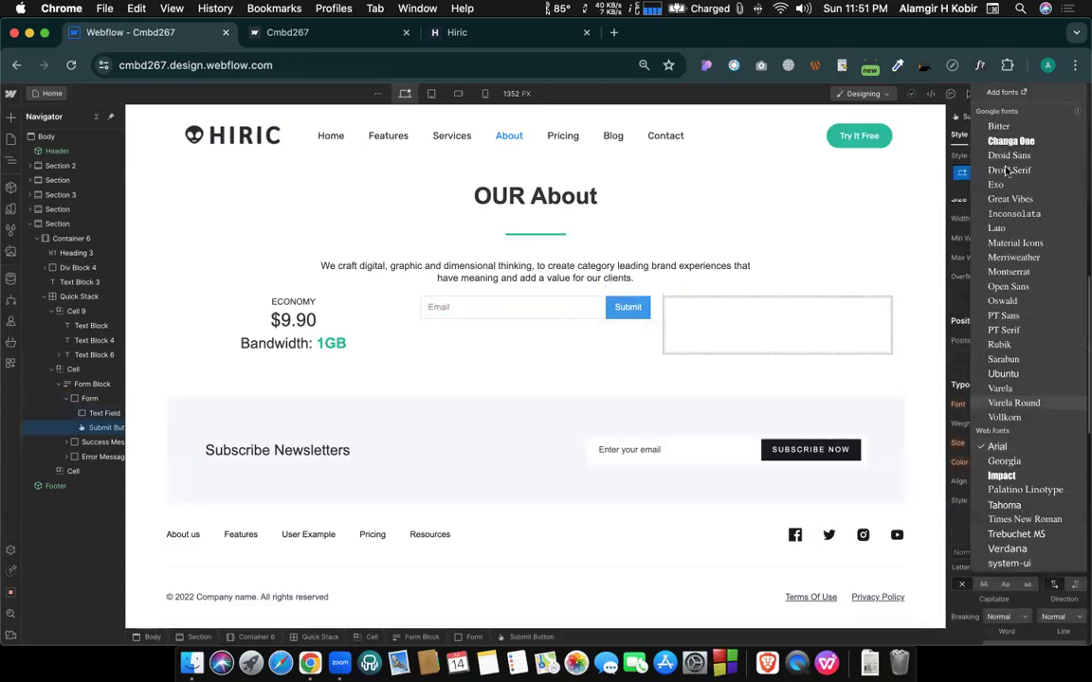
pyautogui.click(993, 92)
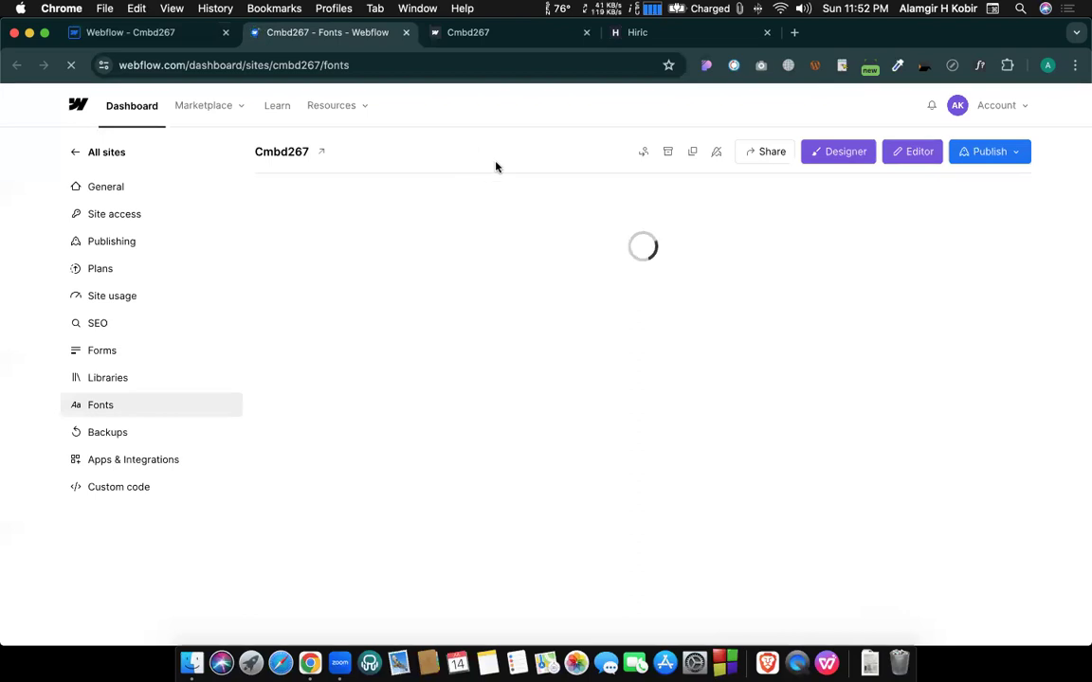
pyautogui.click(138, 35)
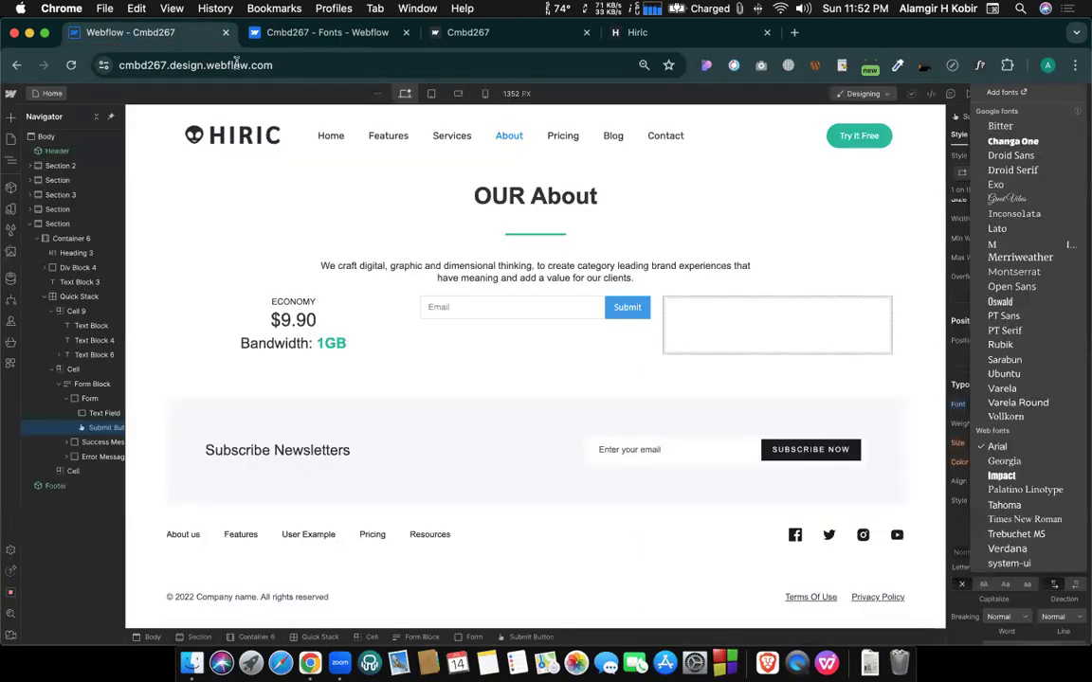
pyautogui.click(630, 313)
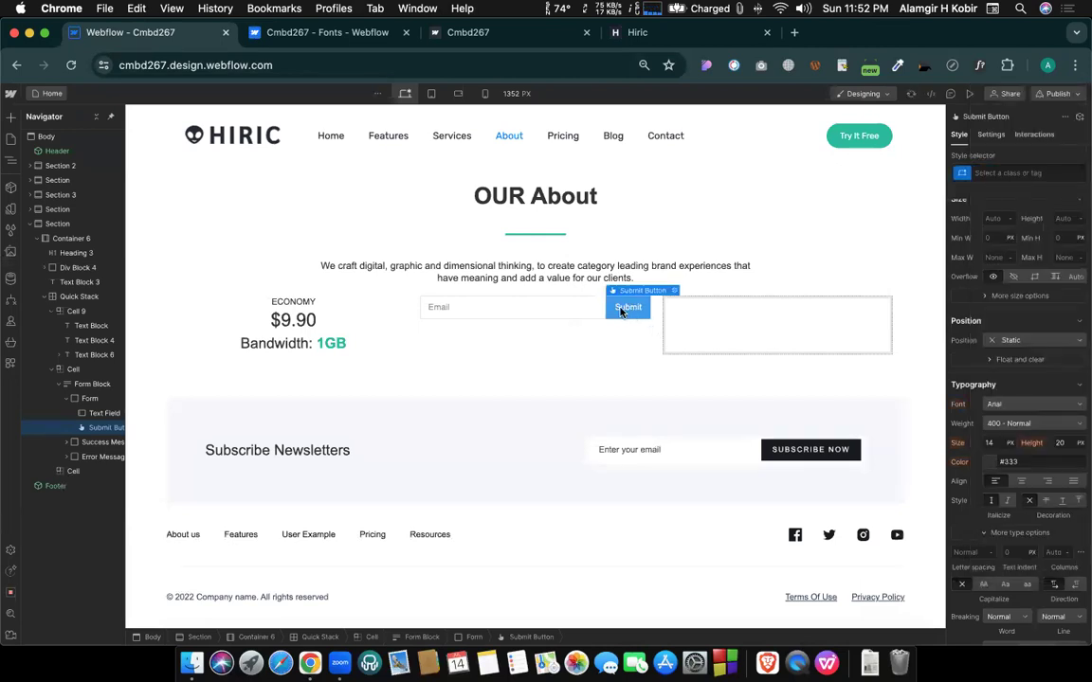
pyautogui.click(674, 291)
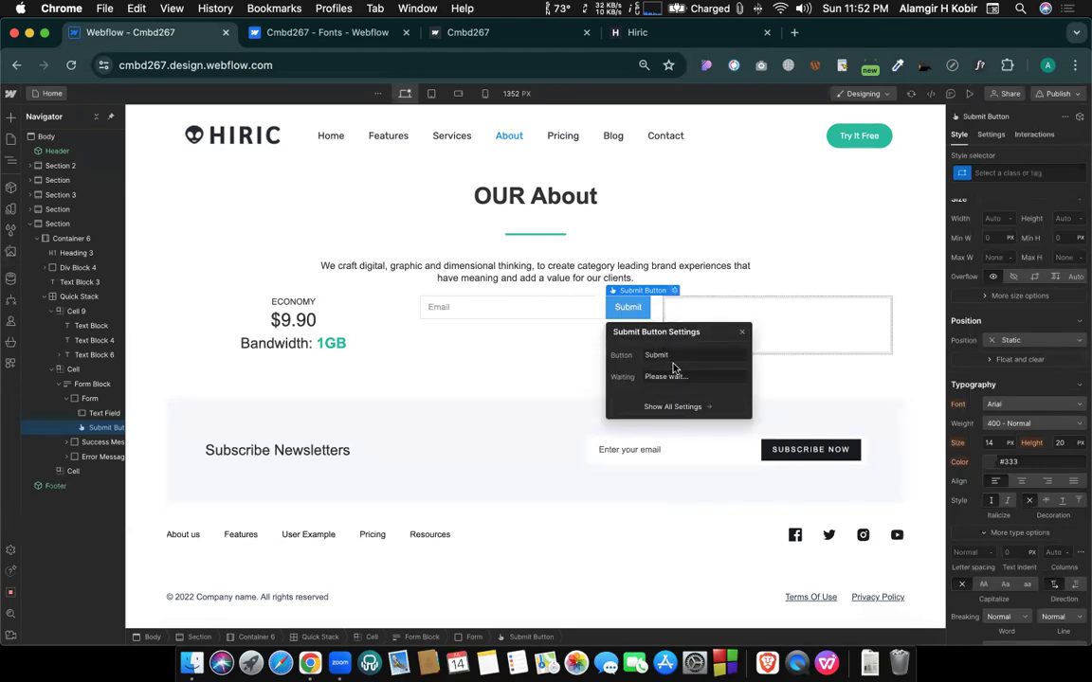
pyautogui.moveTo(648, 355); pyautogui.dragTo(688, 355)
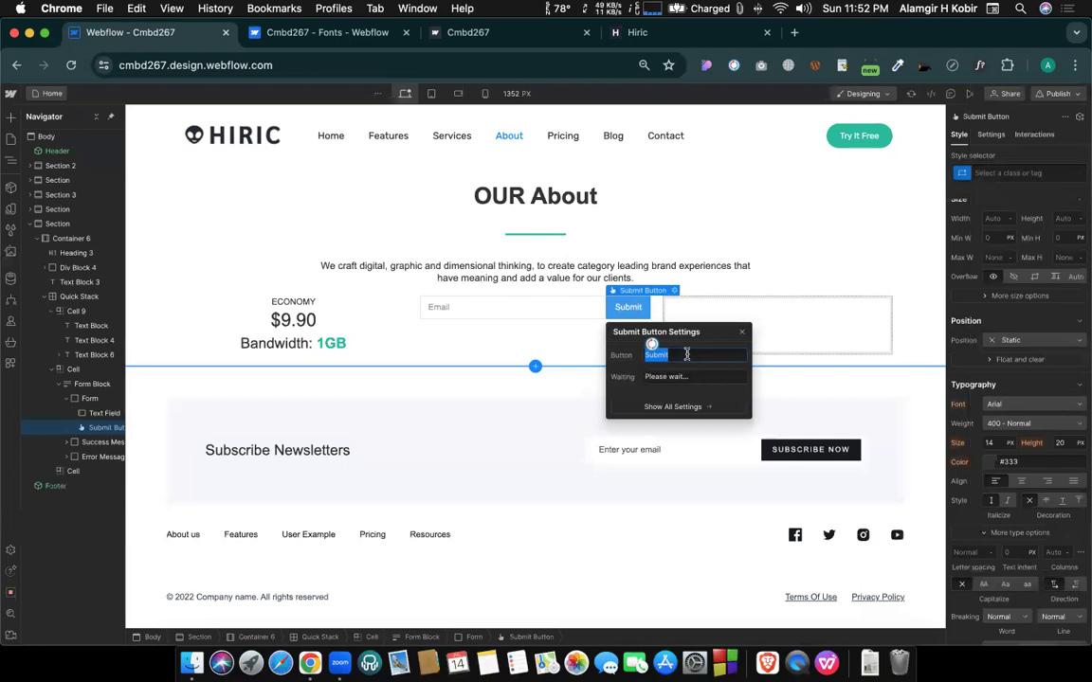
pyautogui.click(742, 335)
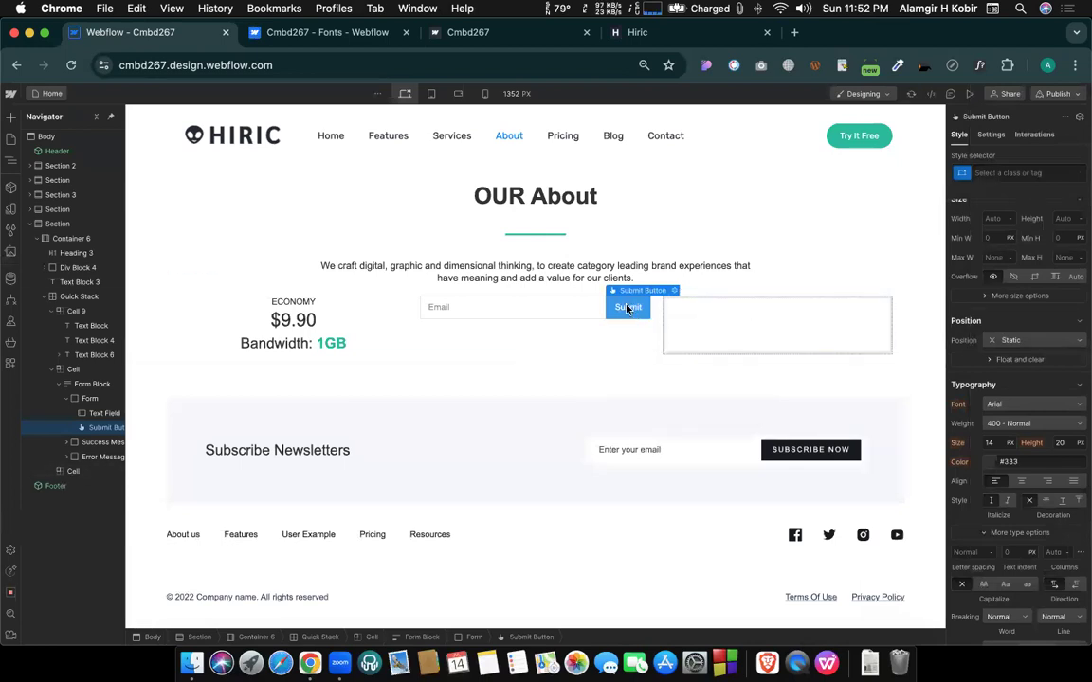
# Add the Material Icons Google font to the site from the font settings page.
pyautogui.click(360, 33)
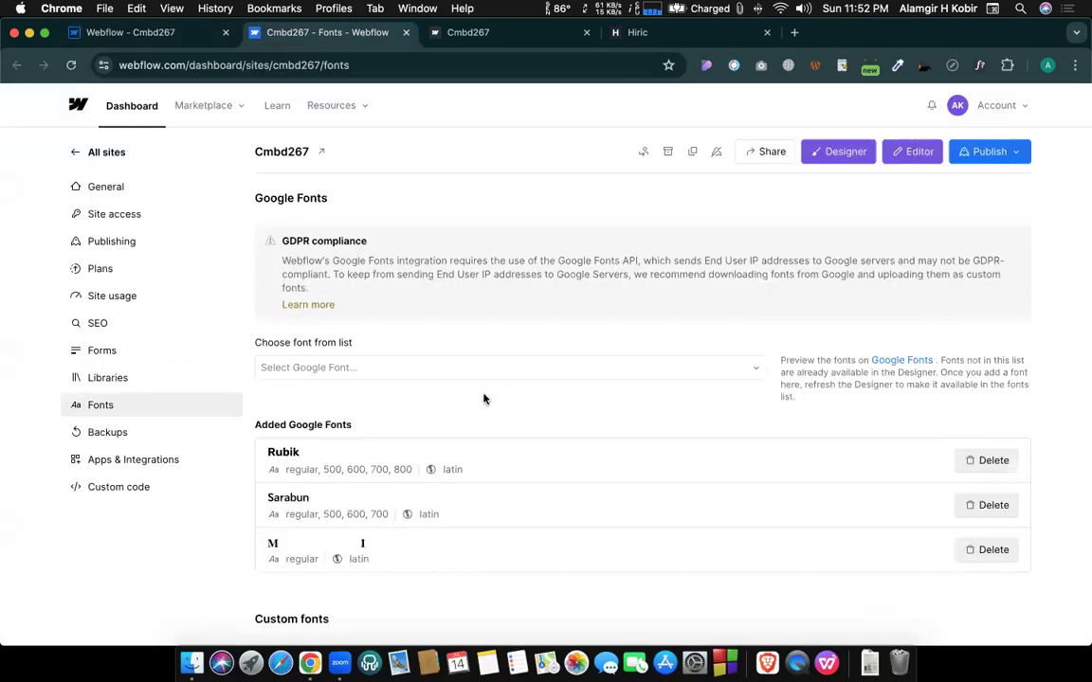
pyautogui.scroll(-2, 389, 466)
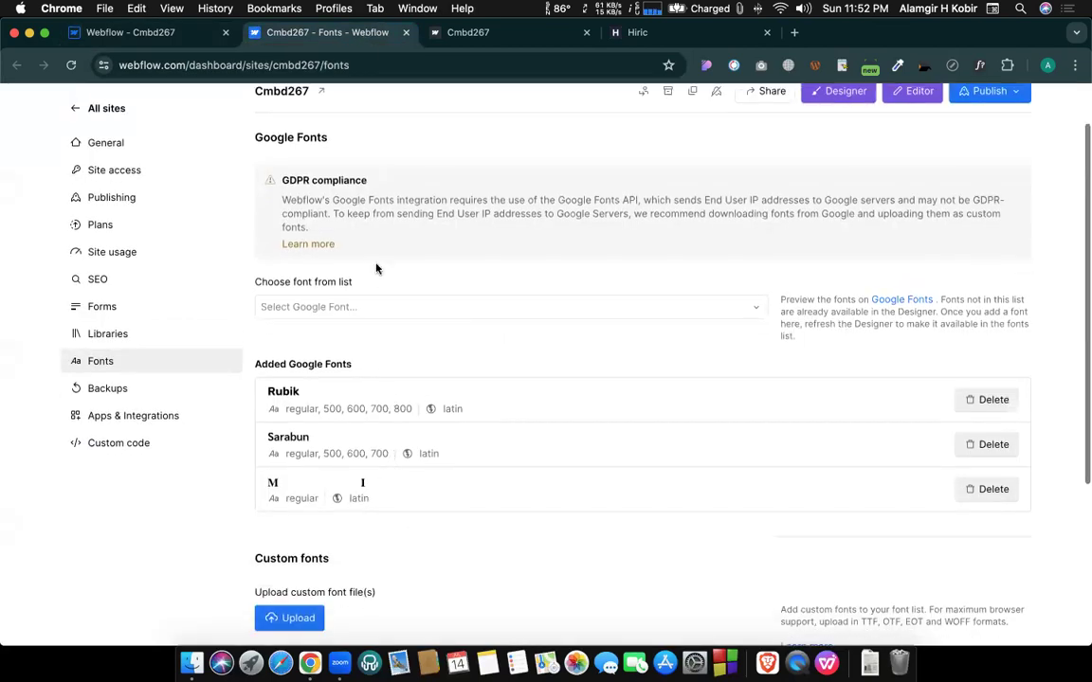
pyautogui.click(349, 311)
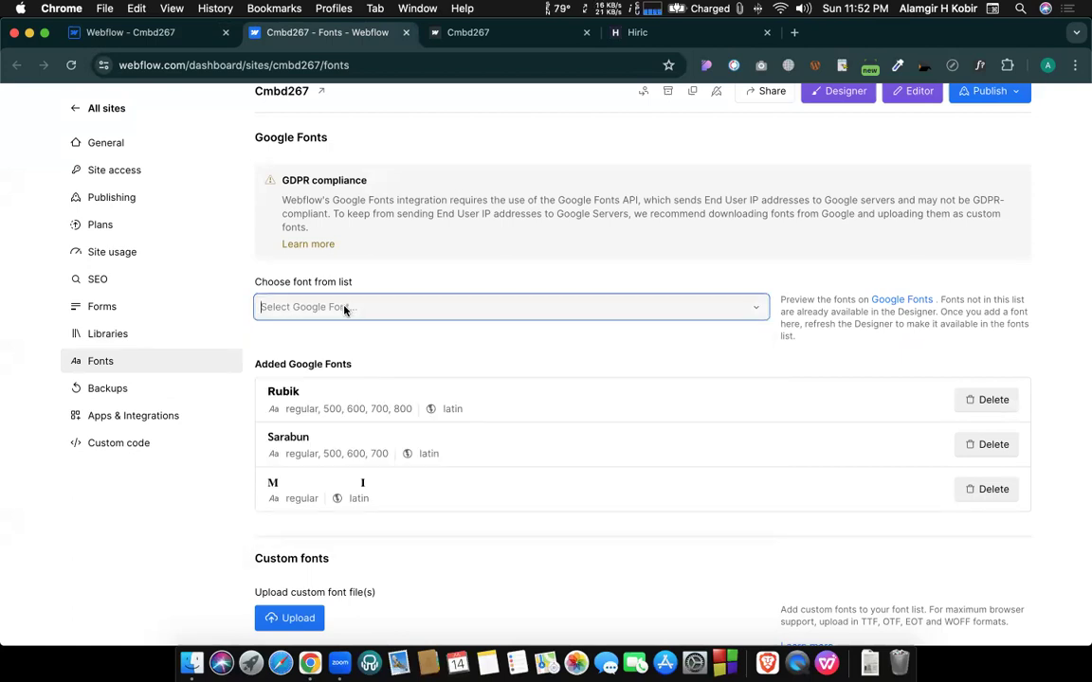
pyautogui.write('ma')
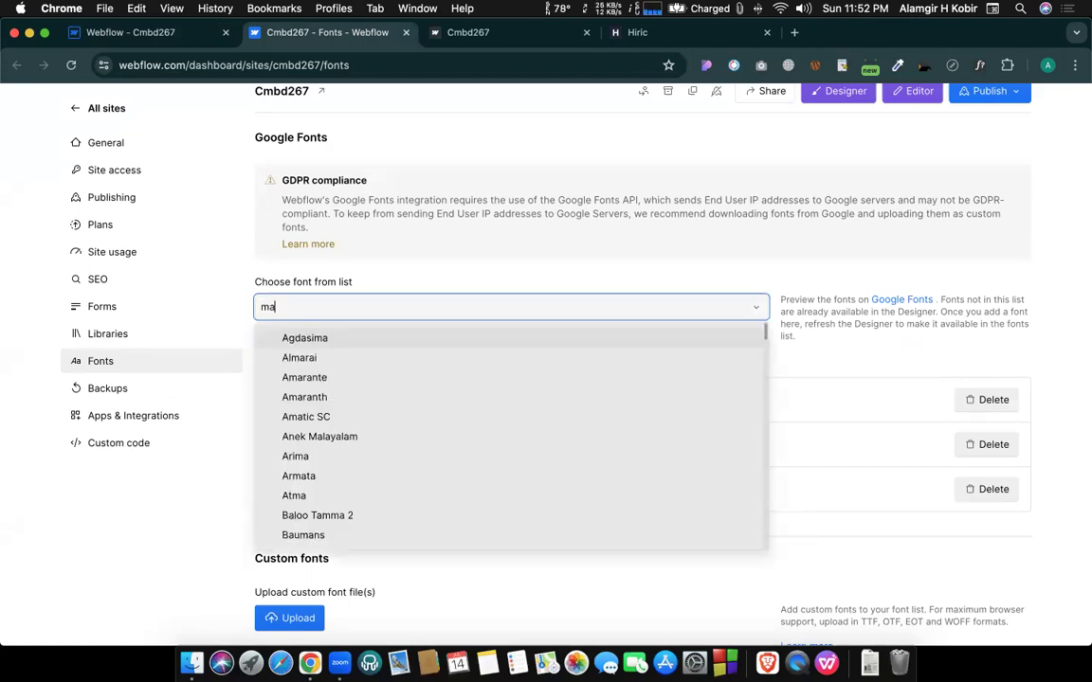
pyautogui.write('ta')
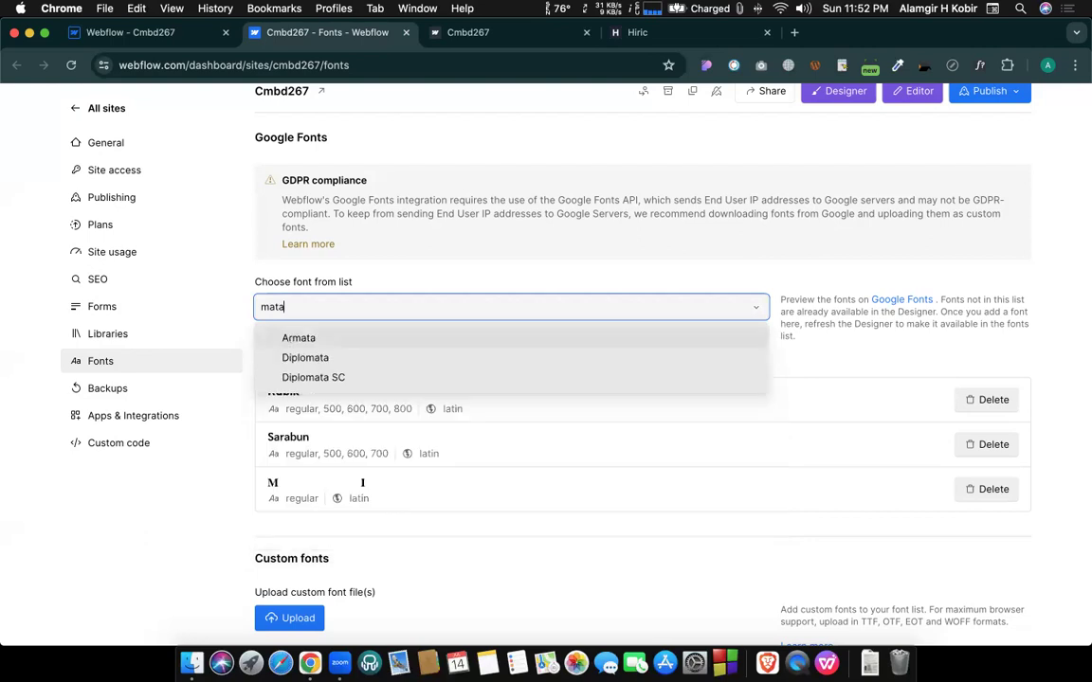
pyautogui.press('BackSpace')
pyautogui.write('e')
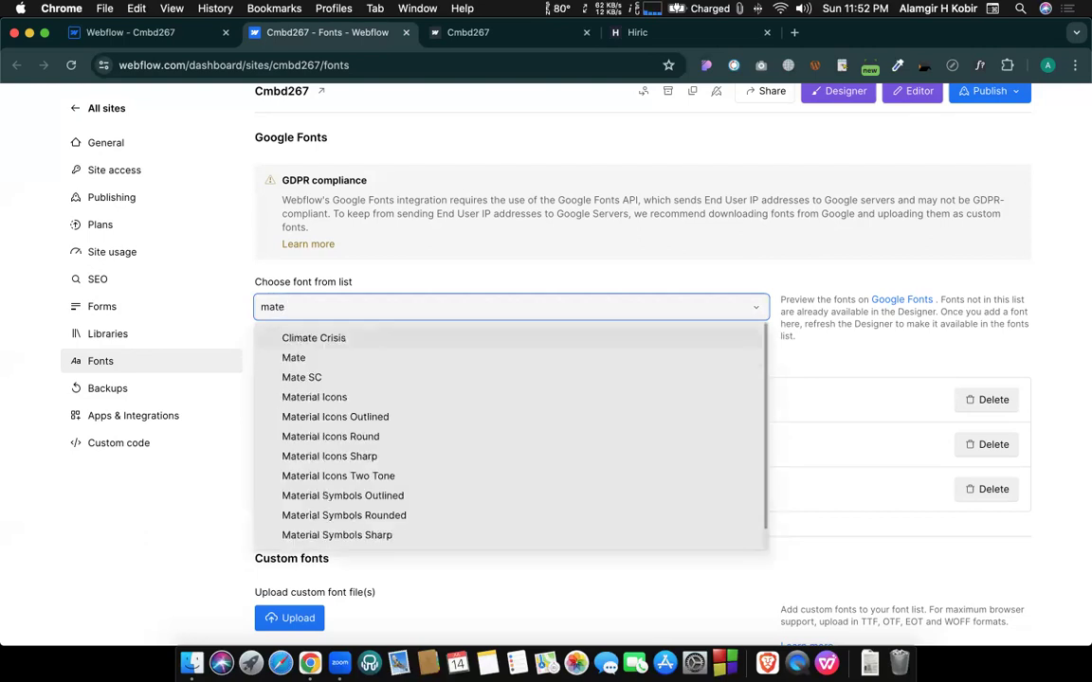
pyautogui.click(337, 397)
pyautogui.click(301, 394)
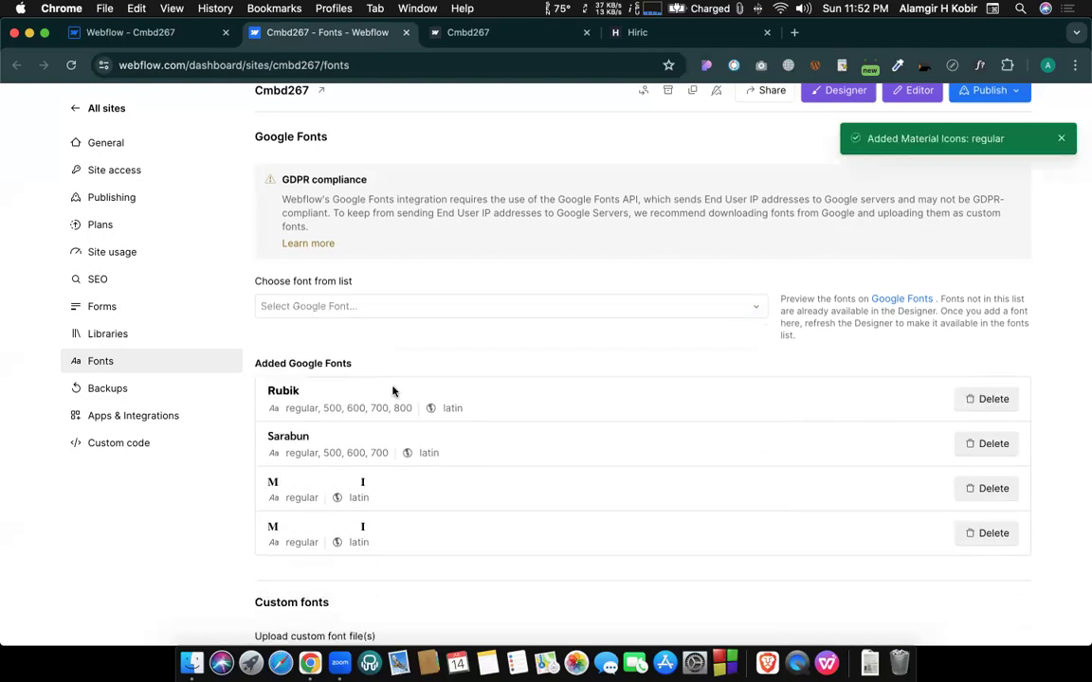
pyautogui.scroll(-3, 394, 390)
# Return to the designer and open the Submit button's settings with its button text selected.
pyautogui.click(176, 34)
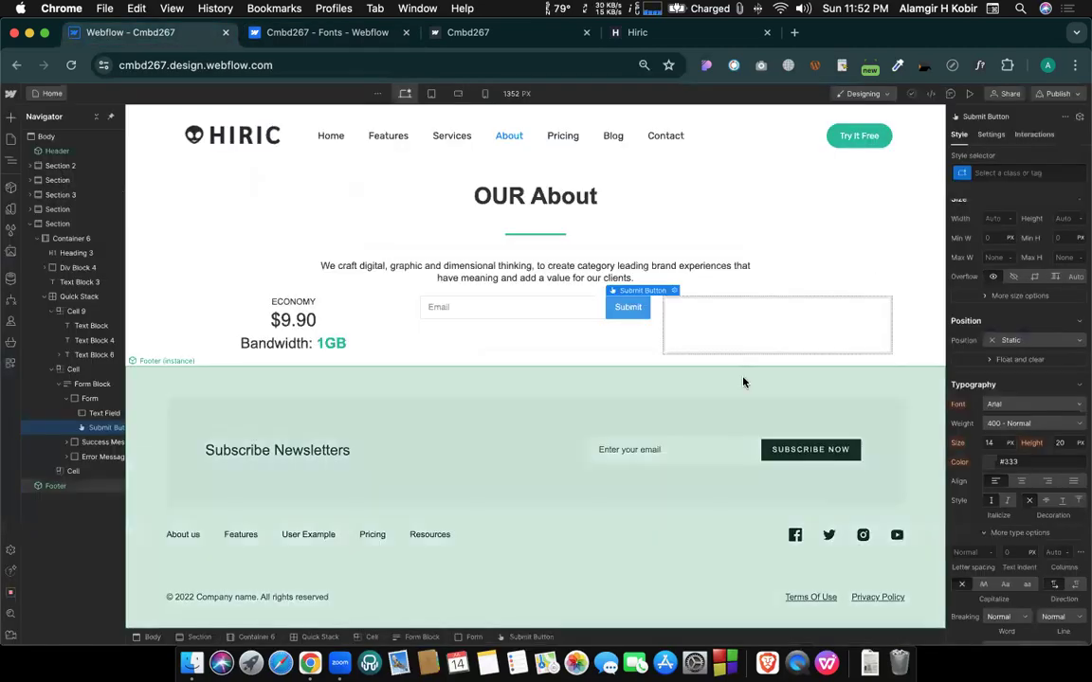
pyautogui.click(674, 290)
pyautogui.doubleClick(659, 355)
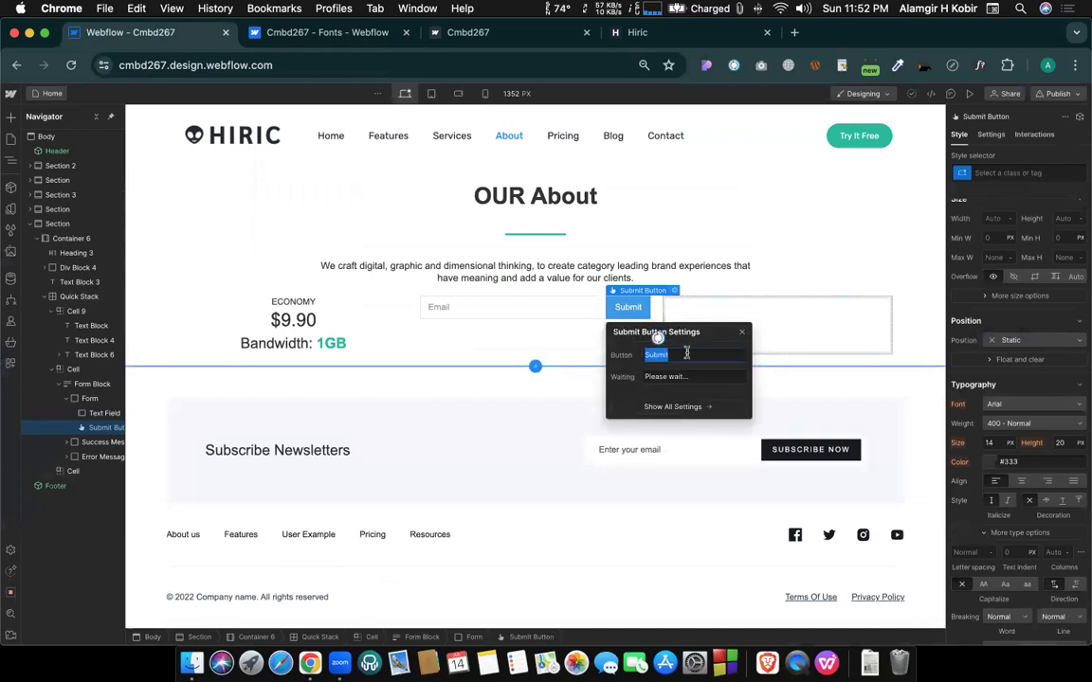
# Search the web for "material icons google" in a new browser tab and open the Google Fonts icon library.
pyautogui.click(794, 34)
pyautogui.write('mataria')
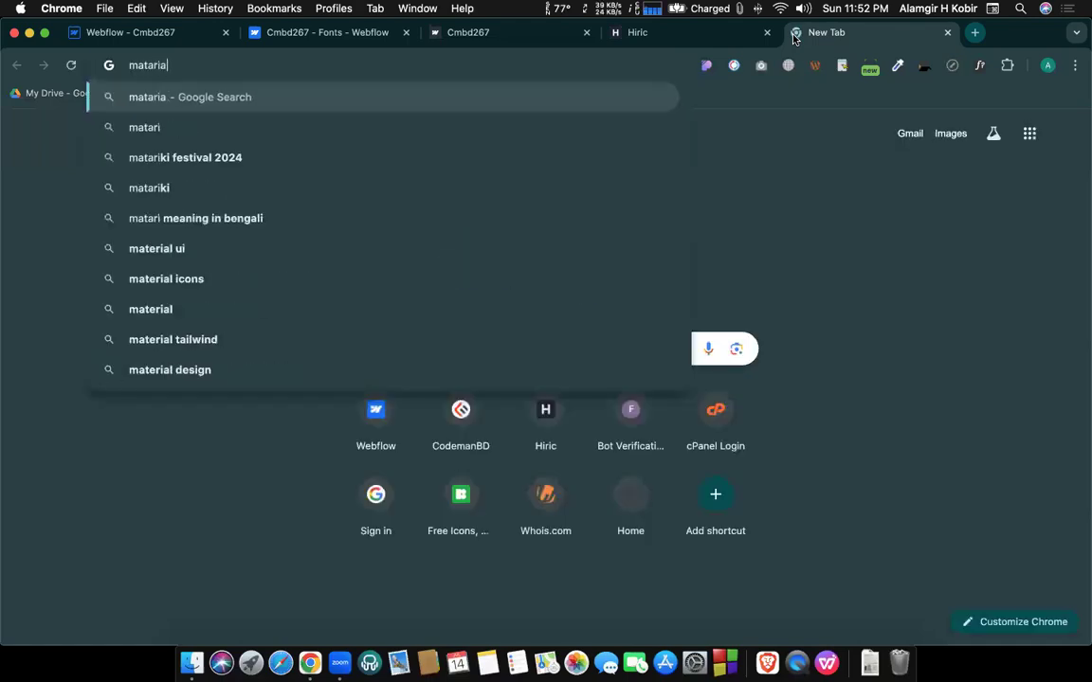
pyautogui.write('l icon')
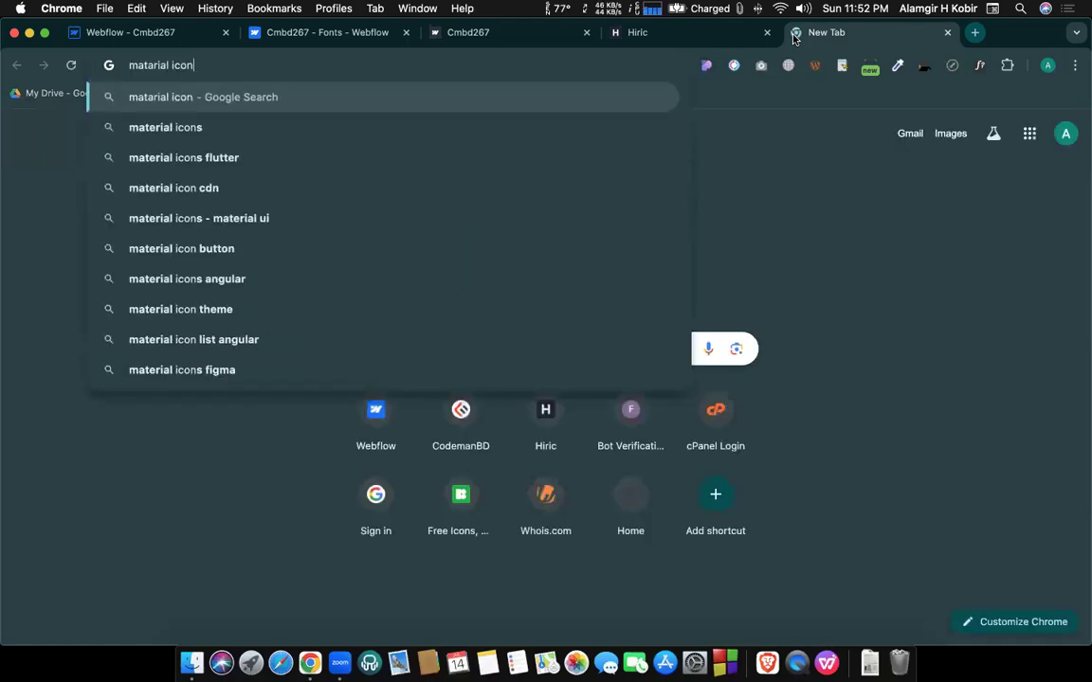
pyautogui.press('Down')
pyautogui.press('Down')
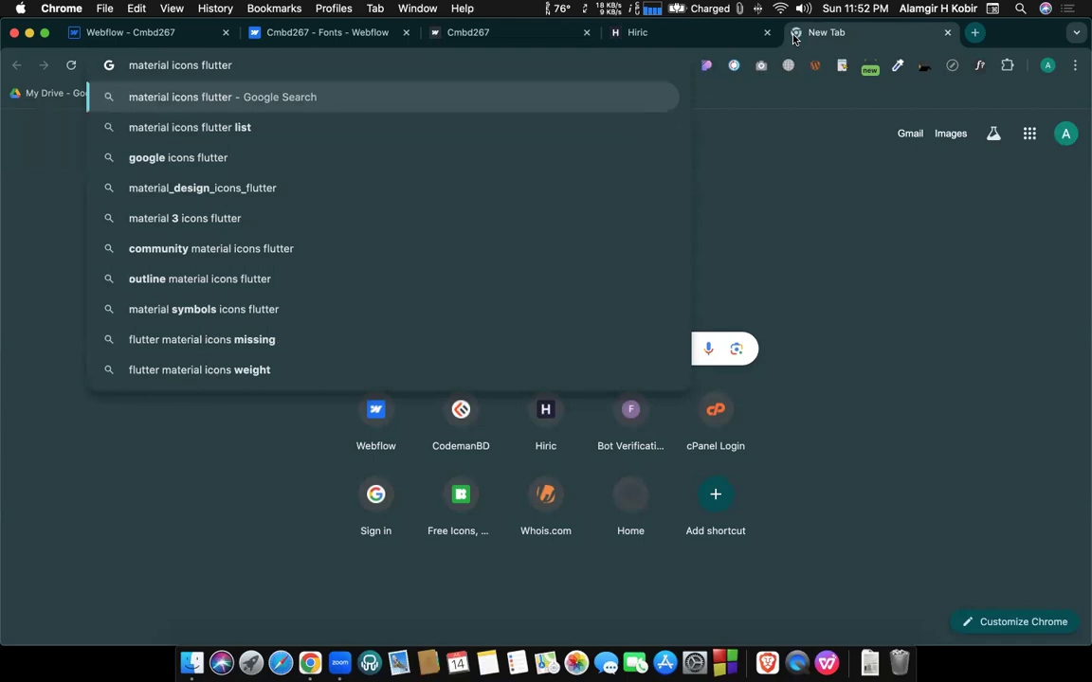
pyautogui.press('BackSpace')
pyautogui.press('BackSpace')
pyautogui.press('BackSpace')
pyautogui.press('BackSpace')
pyautogui.press('BackSpace')
pyautogui.press('BackSpace')
pyautogui.press('BackSpace')
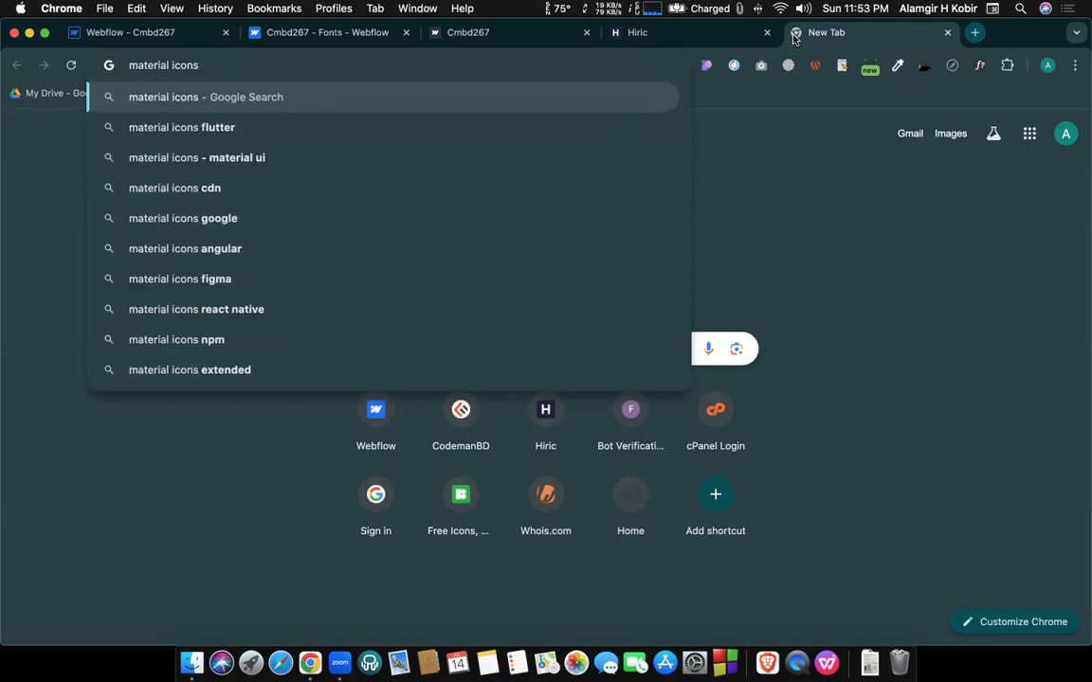
pyautogui.write('google')
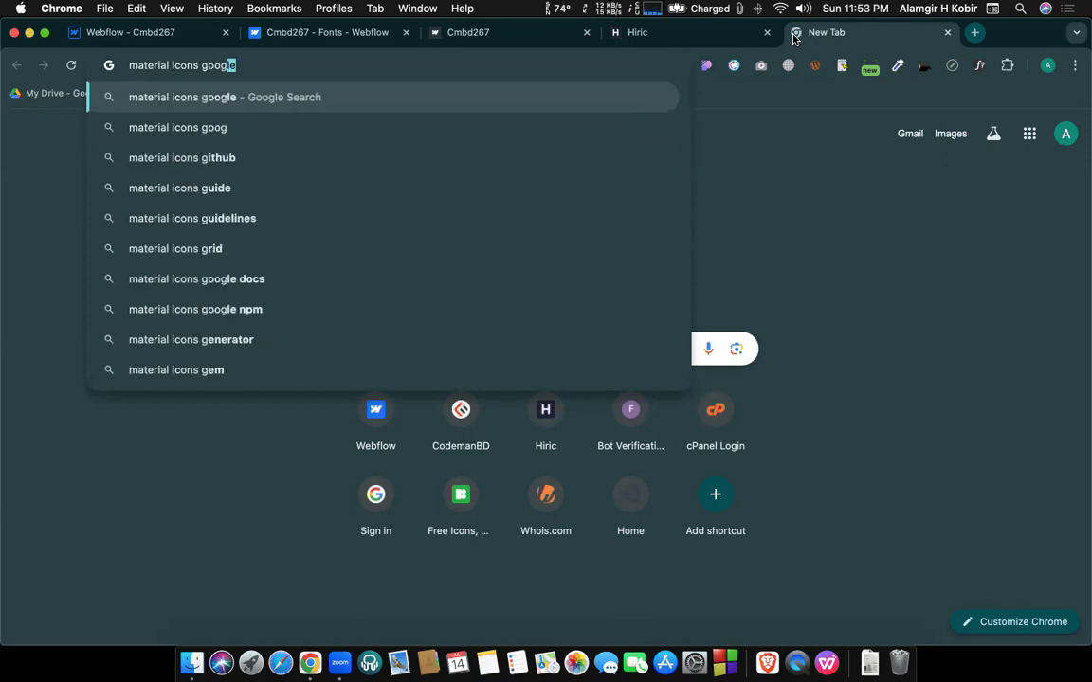
pyautogui.press('Return')
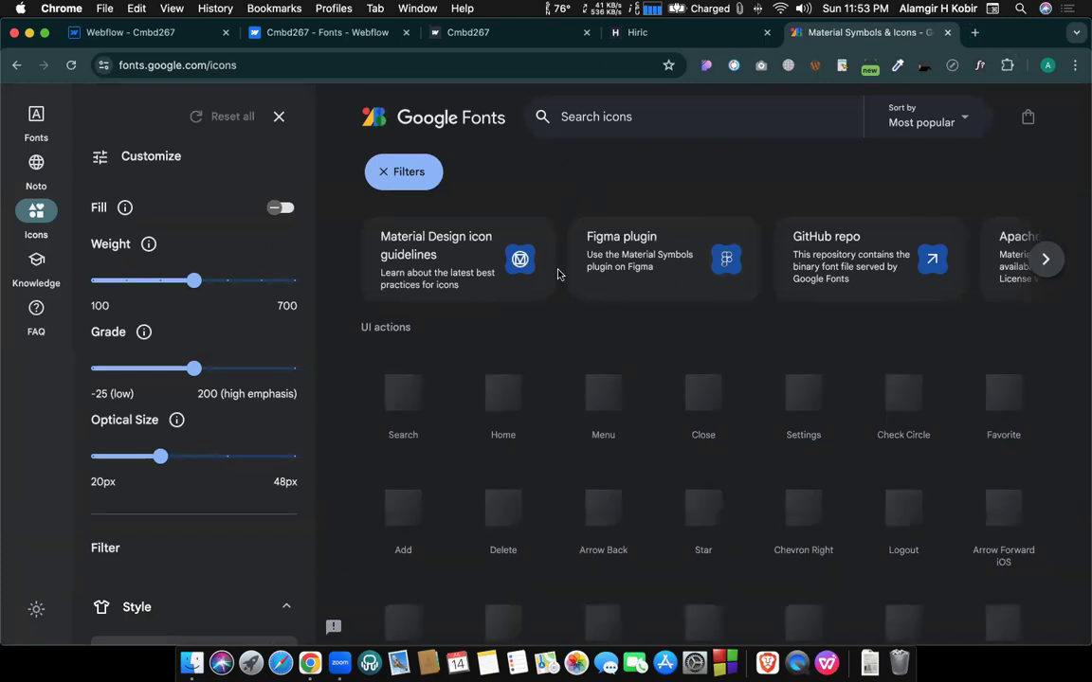
# Select the Arrow Forward icon in the library and copy its icon name, arrow_forward.
pyautogui.scroll(-1, 555, 273)
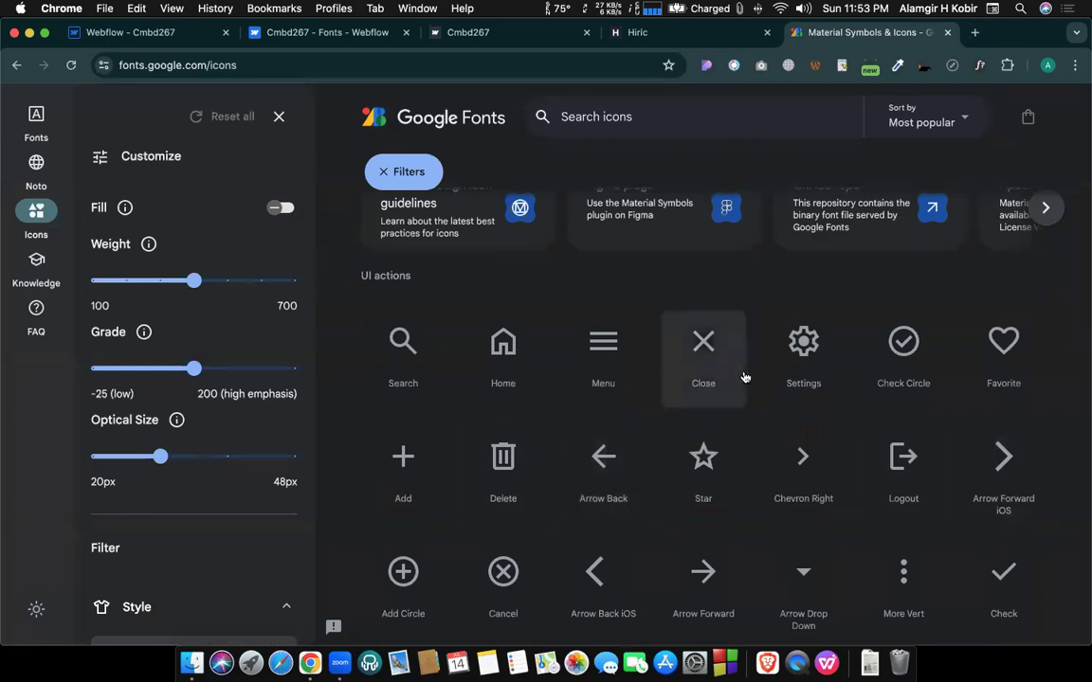
pyautogui.scroll(-2, 745, 379)
pyautogui.click(704, 428)
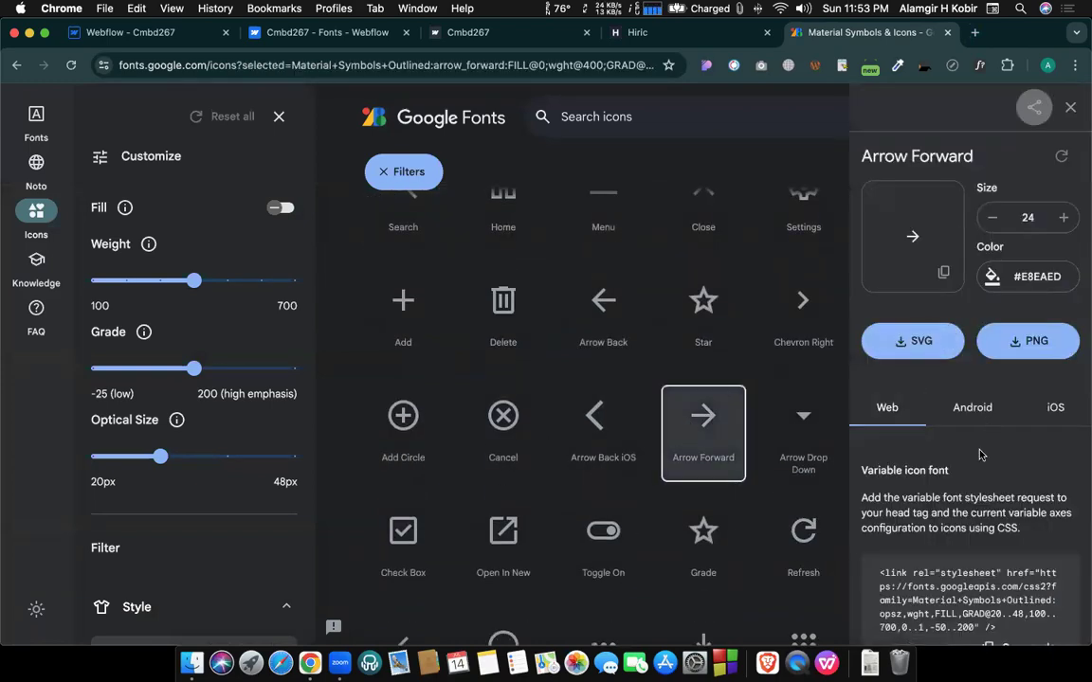
pyautogui.scroll(-5, 965, 478)
pyautogui.click(1008, 621)
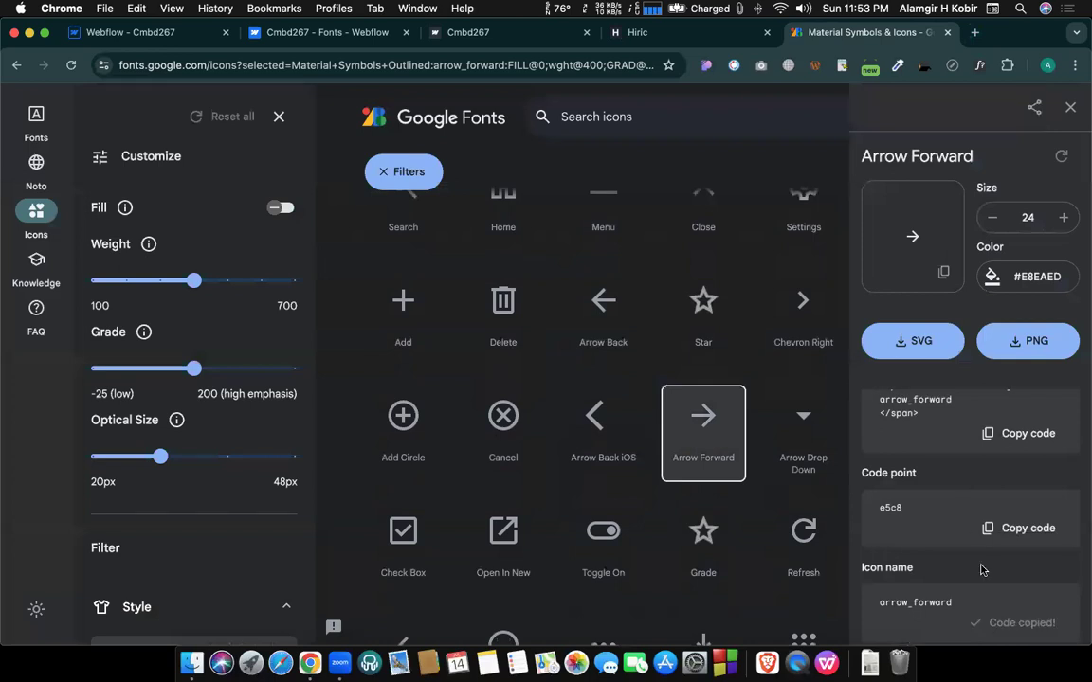
# Back in the Webflow designer, replace the Submit button's text with arrow_forward and set its font to Material Icons.
pyautogui.click(133, 36)
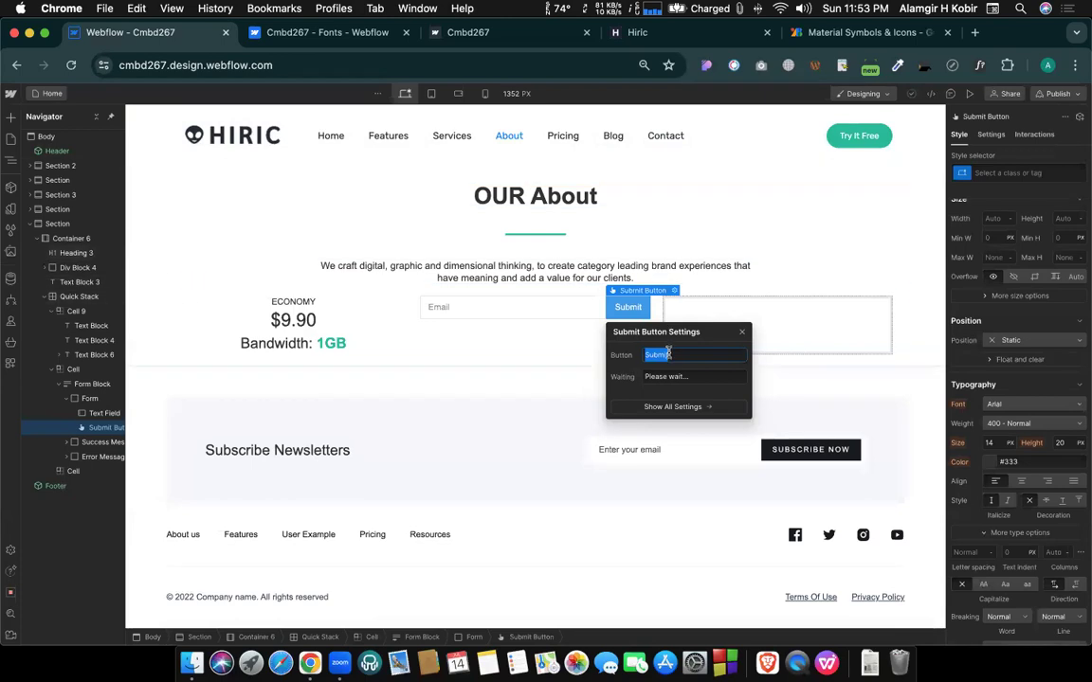
pyautogui.press('cmd+v')
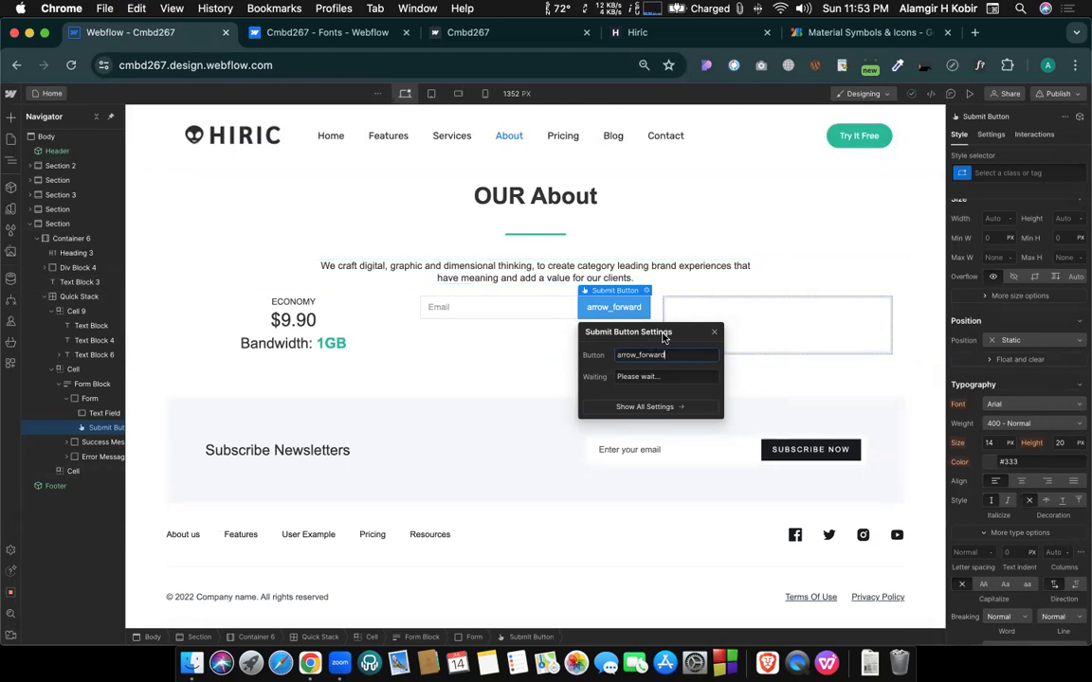
pyautogui.click(1032, 406)
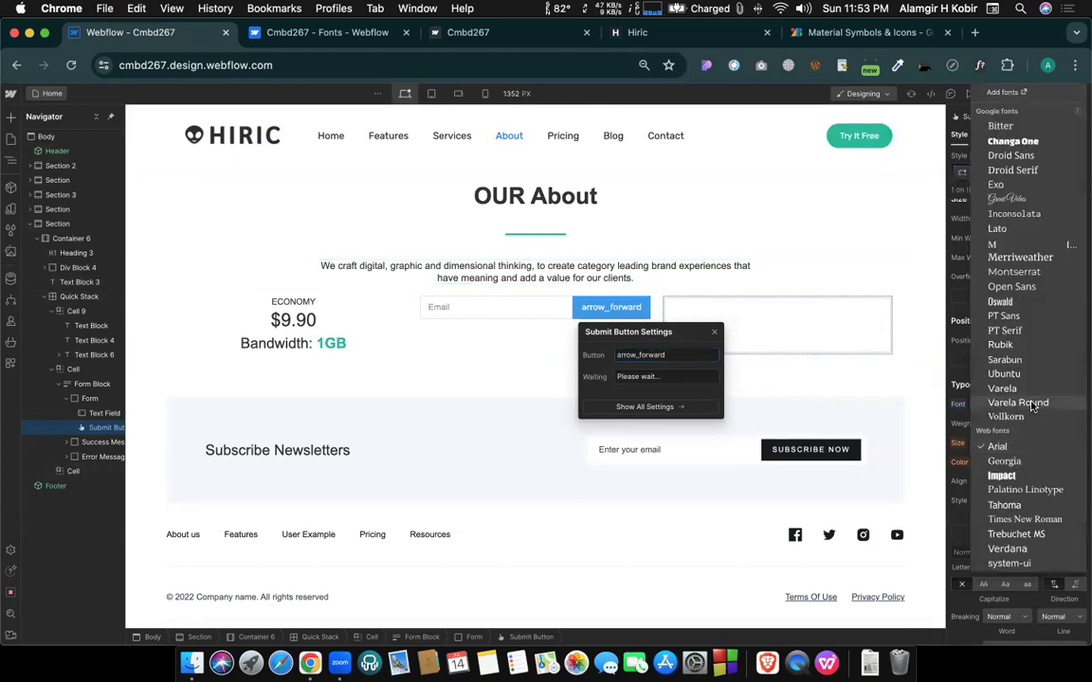
pyautogui.click(1003, 247)
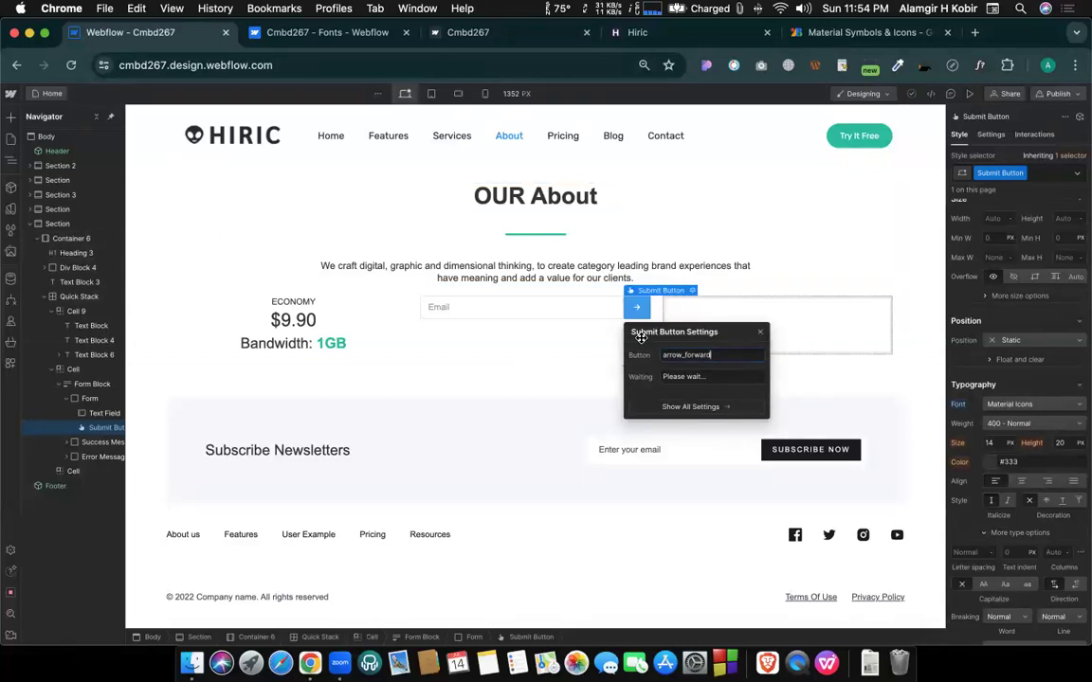
pyautogui.moveTo(640, 338); pyautogui.dragTo(434, 335)
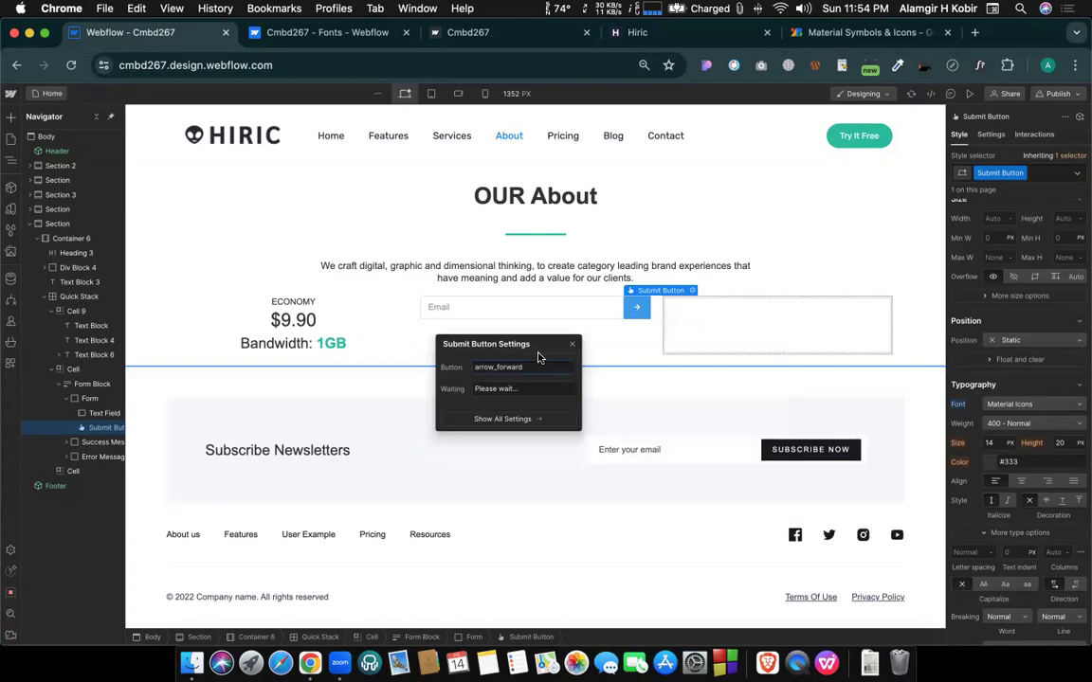
pyautogui.click(571, 346)
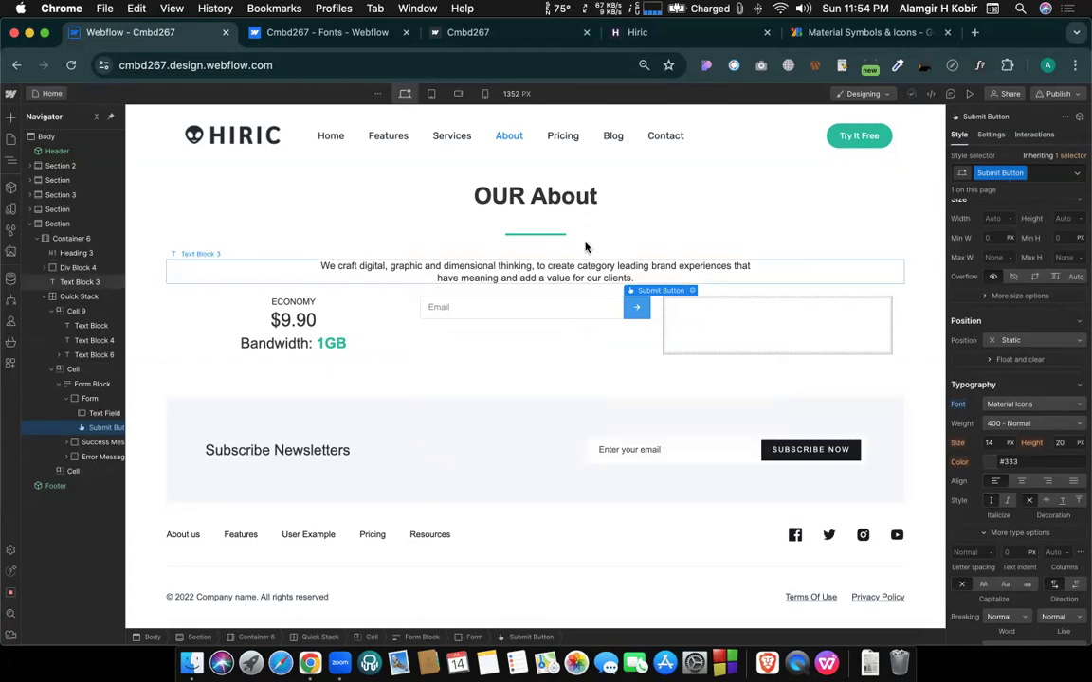